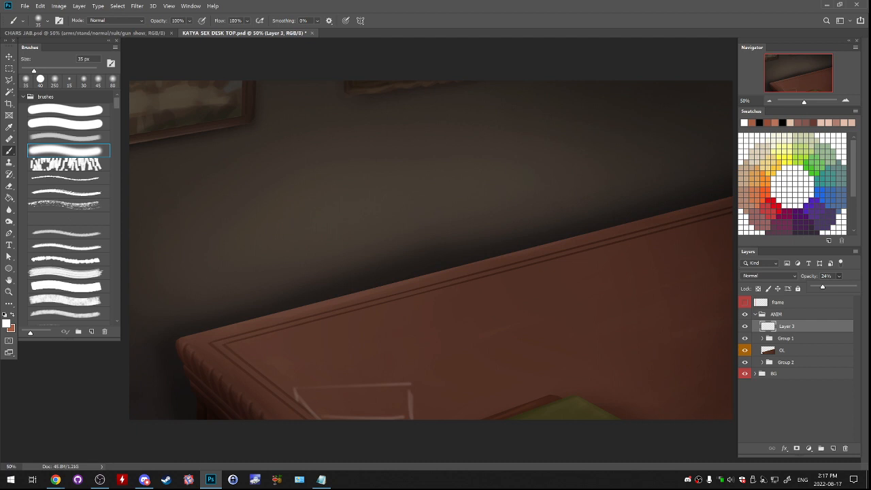
- Reduce the opacity of the white guide frame on Layer 3 at the desk's lower edge to 18%
left_click(845, 101)
left_click(845, 100)
left_click_drag(799, 73, 794, 90)
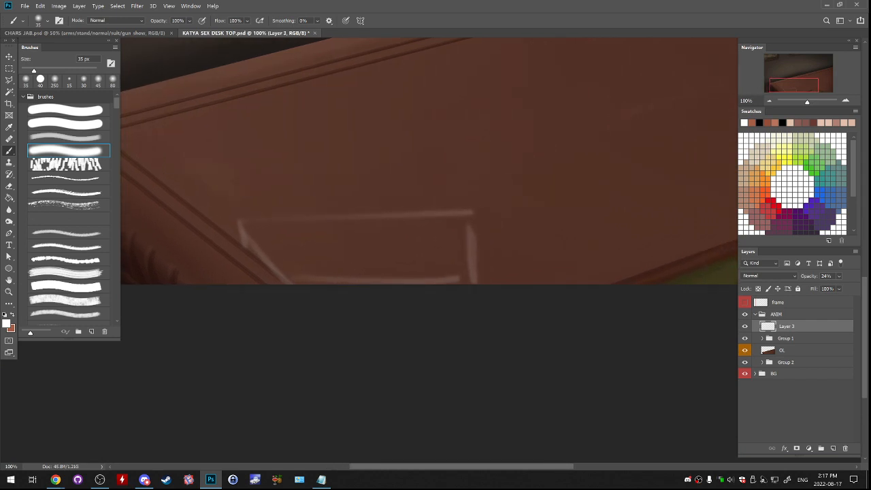
left_click(839, 276)
left_click_drag(822, 287, 820, 286)
- Add a new empty layer above the guide frame layer
left_click(68, 123)
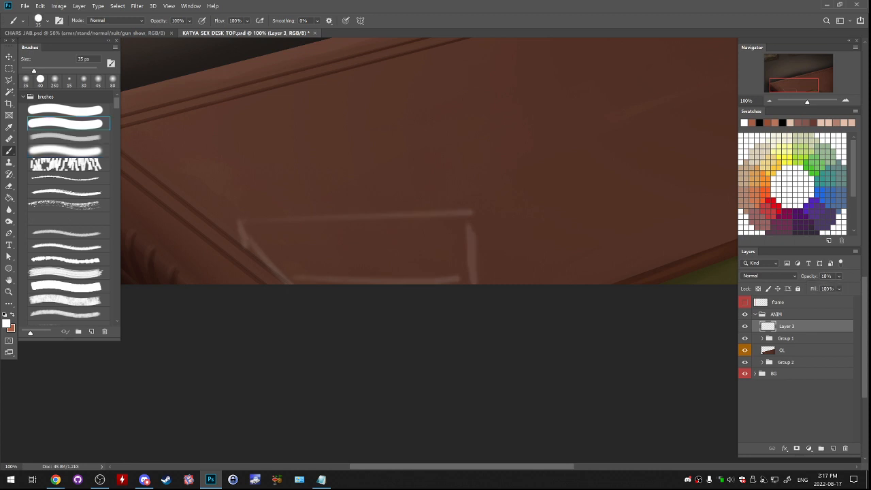
left_click(68, 109)
left_click(846, 100)
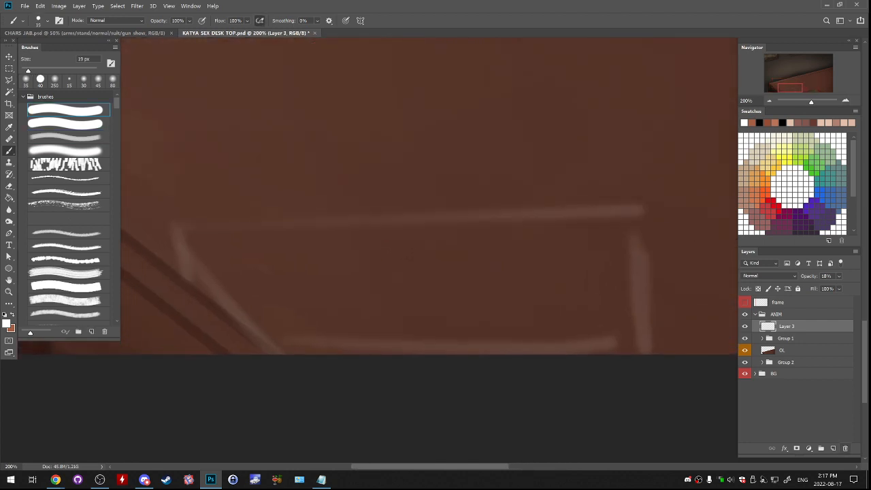
left_click(831, 448)
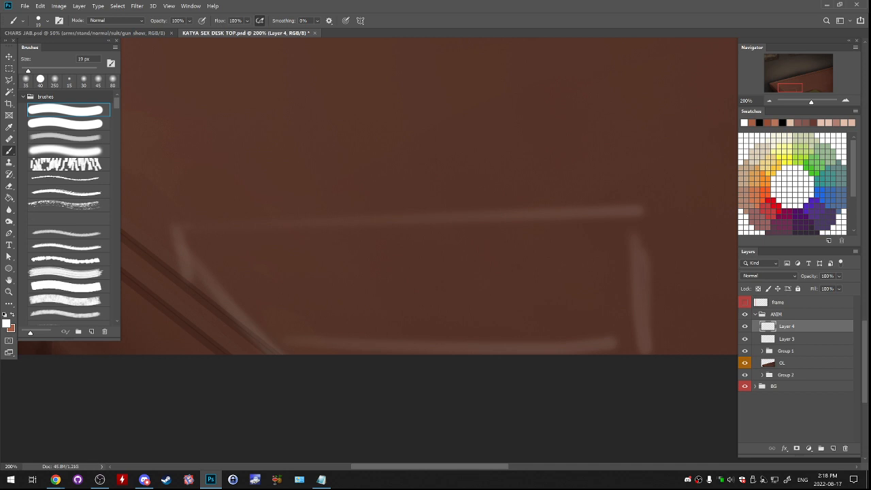
- Choose the rough, dry-textured brush and reduce it to 20 px, undoing each short test stroke made on the desk
key("bracketright")
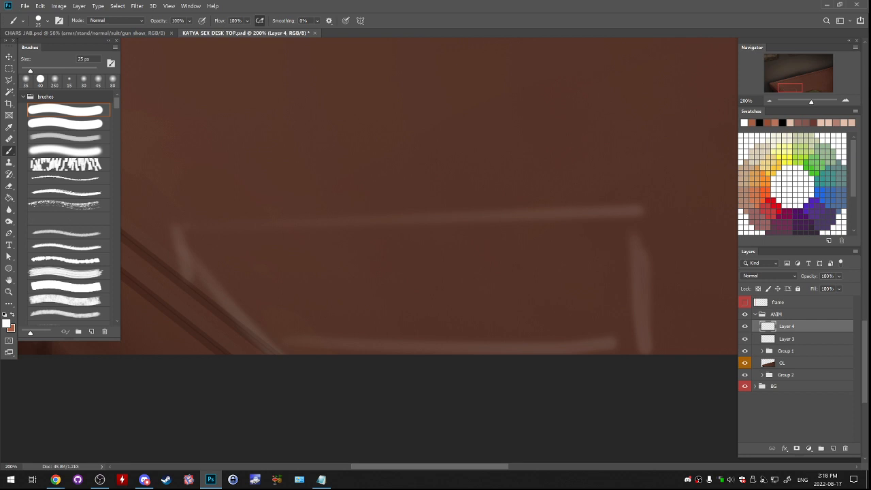
left_click(69, 204)
left_click_drag(301, 245, 275, 306)
key("ctrl+z")
key("bracketleft")
key("bracketleft")
key("bracketleft")
key("bracketleft")
key("bracketleft")
left_click_drag(278, 243, 248, 295)
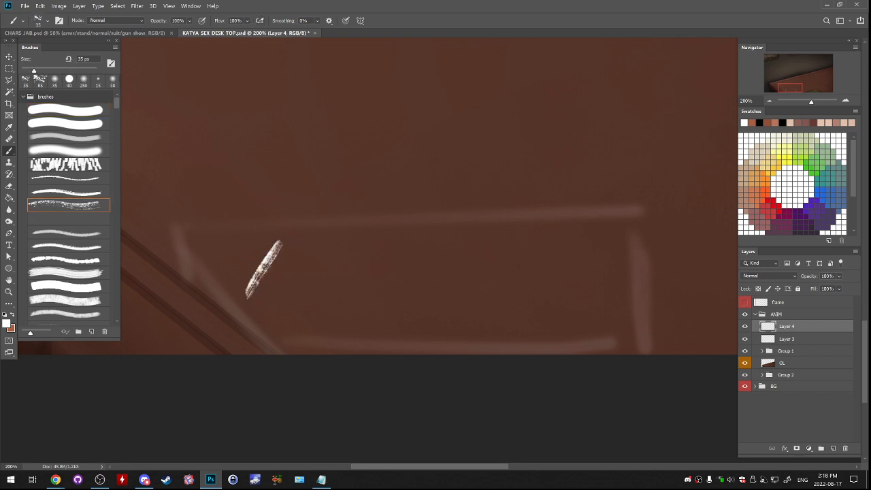
key("ctrl+z")
key("bracketleft")
key("bracketleft")
key("bracketleft")
left_click_drag(285, 246, 257, 286)
key("ctrl+z")
left_click_drag(269, 248, 250, 286)
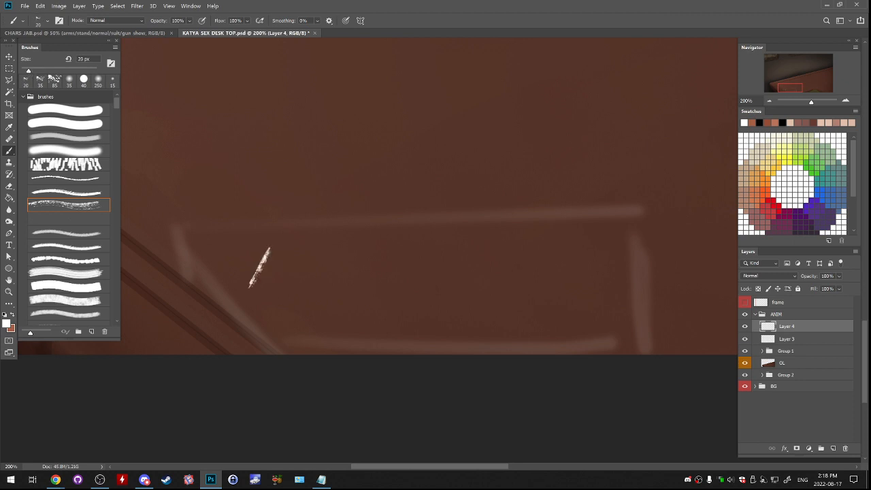
key("ctrl+z")
- Hand-letter the word DRILL in white on the new layer, near the guide frame on the desk
left_click_drag(251, 159, 254, 203)
mouse_move(250, 160)
left_mouse_down()
mouse_move(251, 202)
mouse_move(250, 159)
mouse_move(259, 196)
mouse_move(264, 166)
mouse_move(277, 200)
left_mouse_up()
key("ctrl+z")
mouse_move(275, 168)
left_mouse_down()
mouse_move(298, 170)
mouse_move(293, 194)
mouse_move(285, 186)
mouse_move(292, 175)
mouse_move(308, 198)
left_mouse_up()
left_click_drag(319, 160, 335, 190)
mouse_move(336, 160)
left_mouse_down()
mouse_move(341, 183)
mouse_move(356, 175)
mouse_move(379, 253)
mouse_move(393, 250)
mouse_move(386, 273)
left_mouse_up()
- Free Transform the DRILL lettering, flattening and slanting it to follow the desktop's perspective within the guide frame
key("ctrl+t")
left_click_drag(312, 257, 330, 281)
left_click_drag(395, 264, 424, 264)
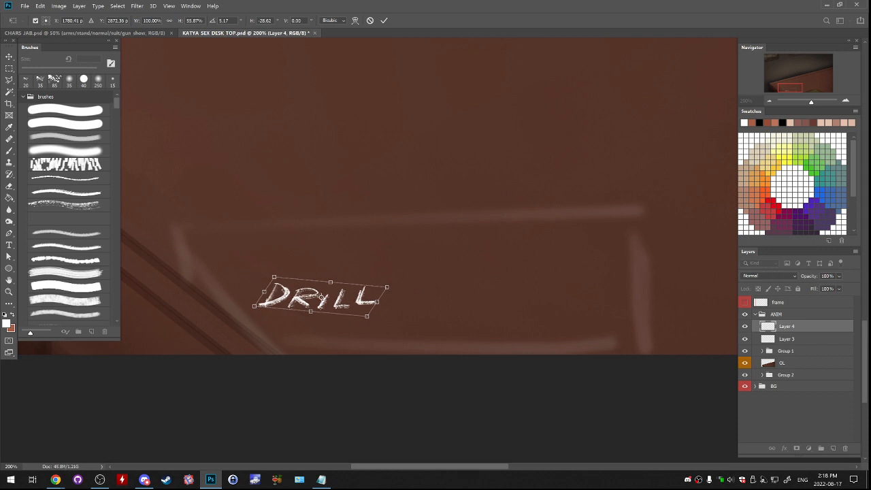
key("ctrl+minus")
key("ctrl+minus")
key("ctrl+minus")
key("ctrl+plus")
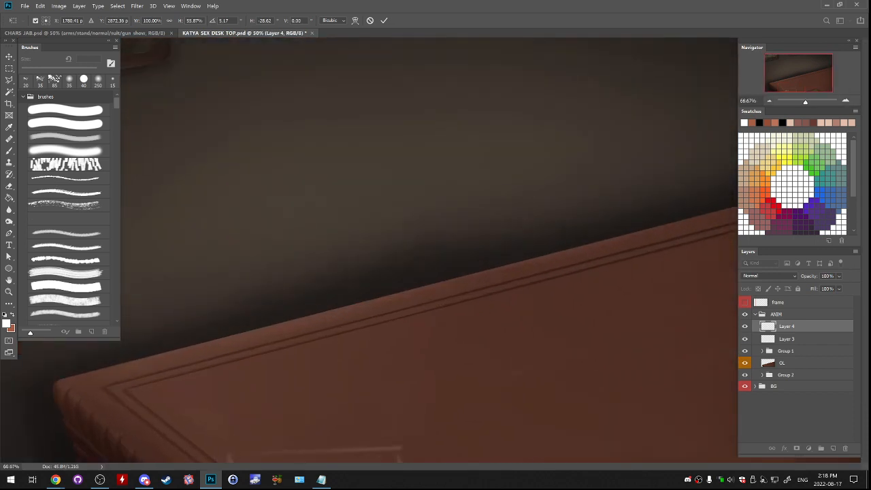
key("ctrl+plus")
left_click_drag(320, 408, 435, 170)
left_click_drag(369, 332, 393, 326)
key("Return")
- Delete the guide frame layer and lock the transparent pixels of the lettering layer
key("b")
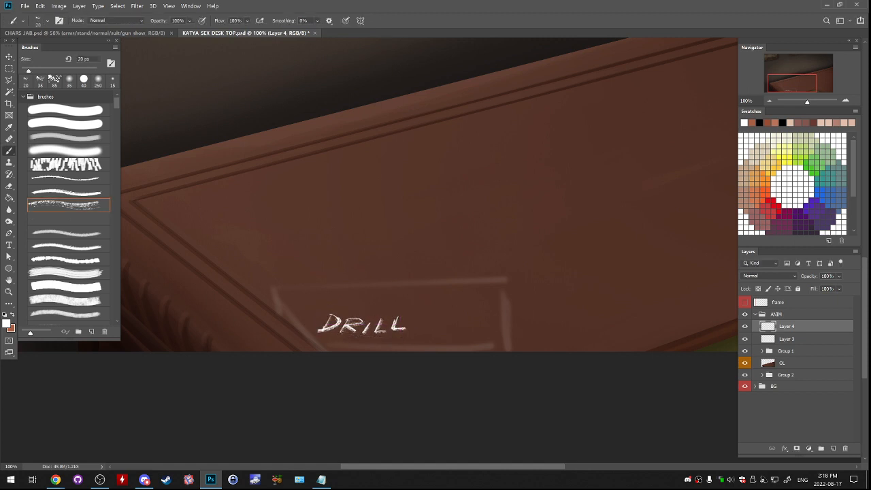
left_click_drag(792, 339, 845, 448)
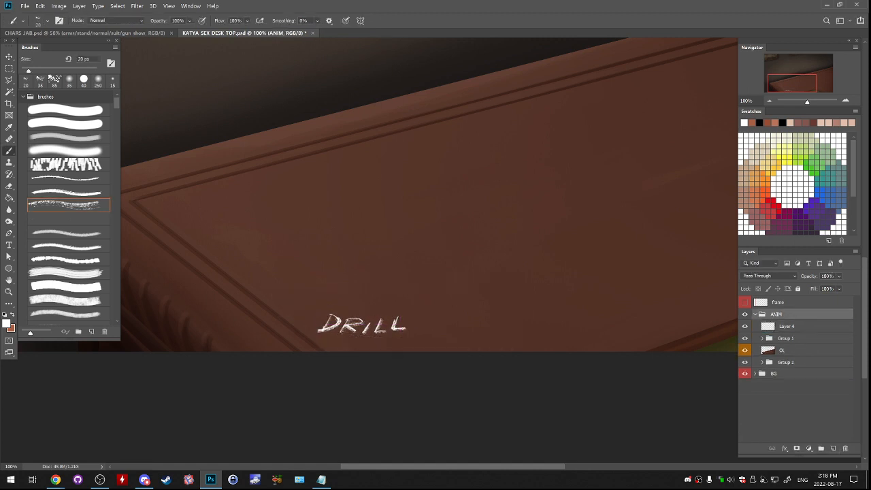
left_click(793, 327)
key("slash")
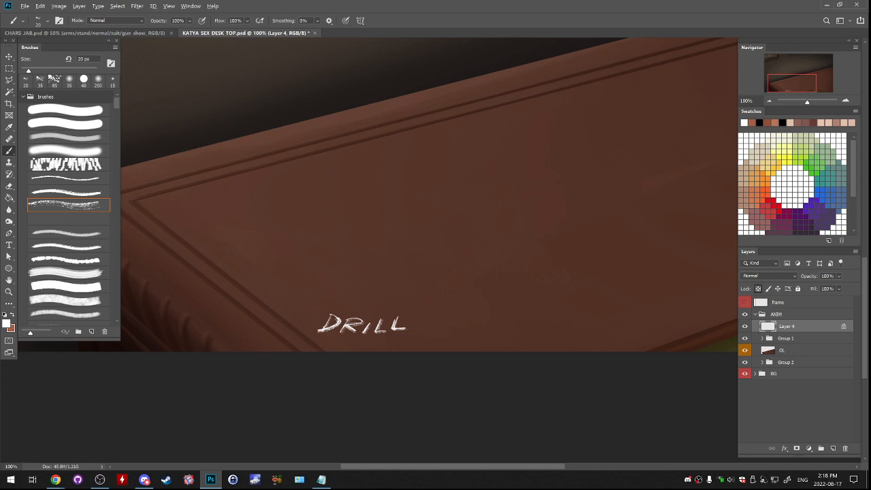
- Recolor the DRILL lettering with dark brown sampled from the desk, using the soft brush at 400 px
left_click(300, 332, "alt")
left_click(65, 137)
key("bracketright")
key("bracketright")
key("bracketright")
left_click_drag(395, 320, 317, 330)
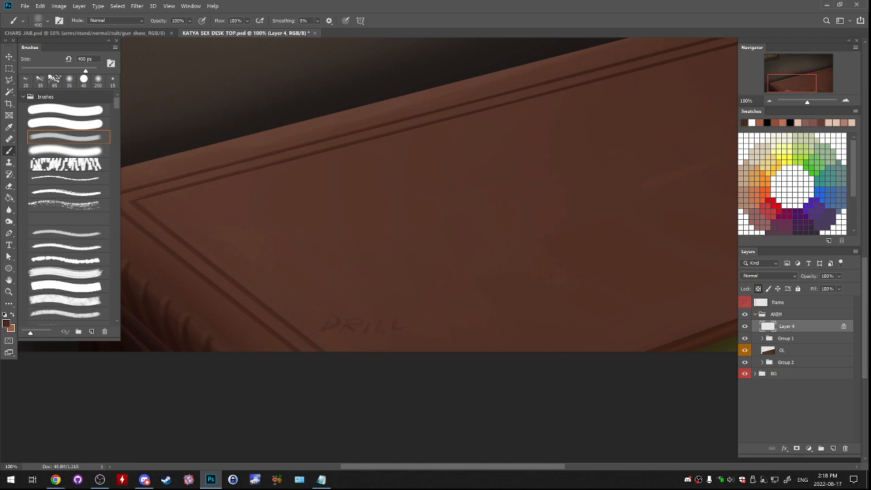
left_click(206, 344, "alt")
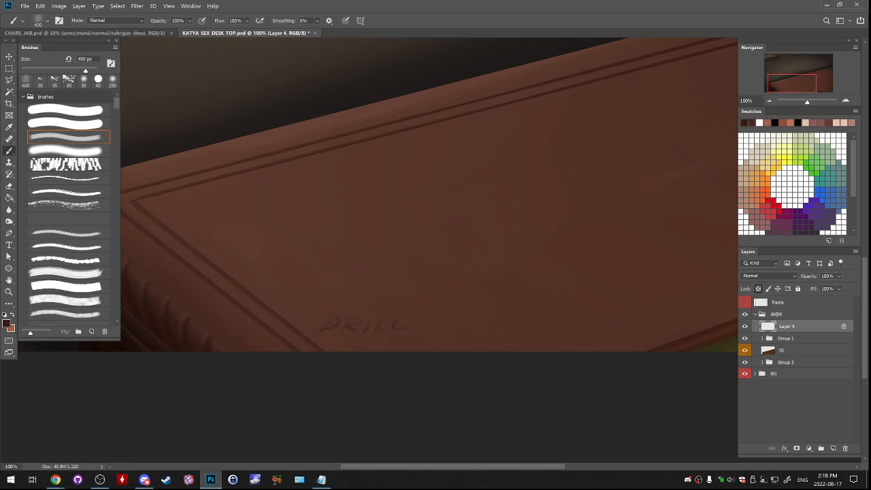
- Add a new layer and place it directly beneath the DRILL lettering layer
key("ctrl+plus")
left_click_drag(291, 399, 436, 287)
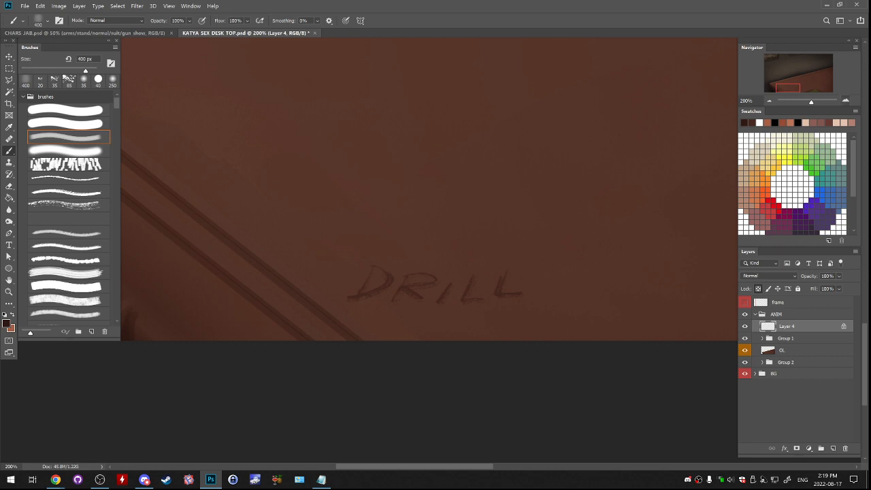
key("ctrl+plus")
left_click_drag(408, 279, 475, 245)
left_click(833, 448)
left_click_drag(802, 326, 803, 344)
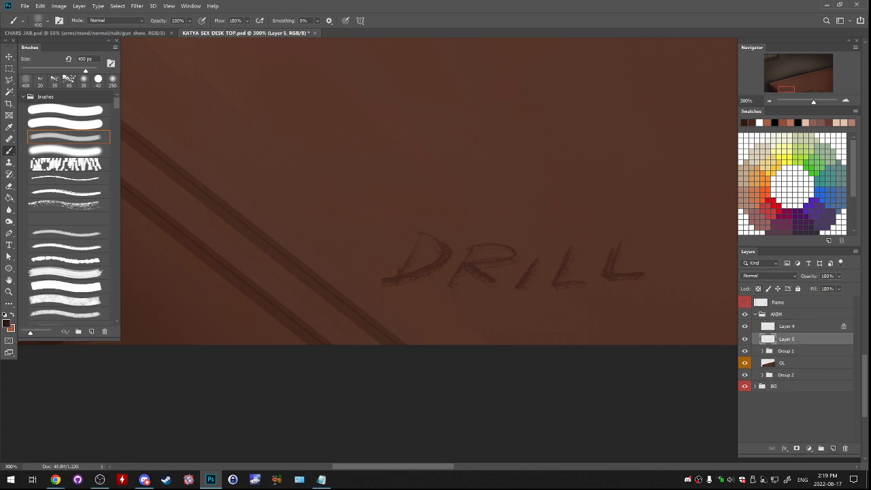
- Reduce the soft brush to 30 px and pick a lighter reddish brown as the foreground color for the letter highlights
left_click_drag(285, 74, 601, 444)
left_click(490, 74, "alt")
left_click_drag(707, 438, 496, 147)
key("[")
key("[")
key("[")
key("[")
key("[")
key("[")
key("[")
key("[")
key("[")
key("[")
key("[")
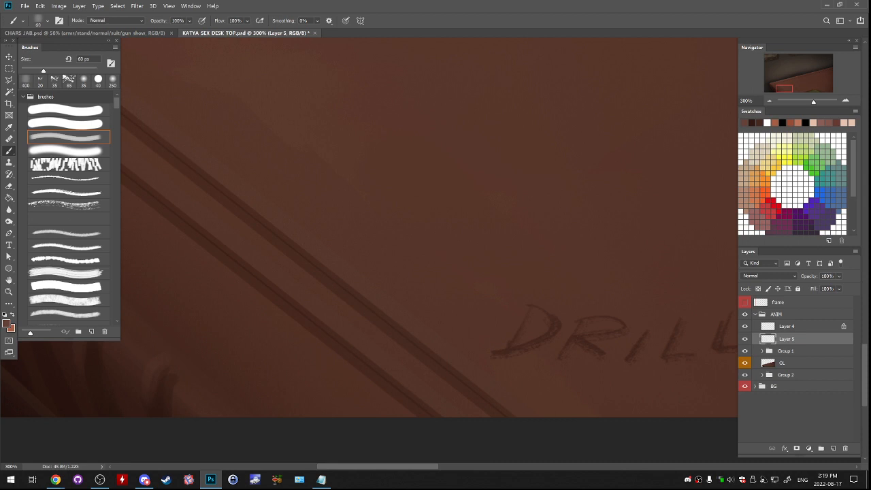
key("bracketleft")
key("bracketleft")
key("bracketleft")
left_click(7, 323)
left_click(662, 204)
key("Return")
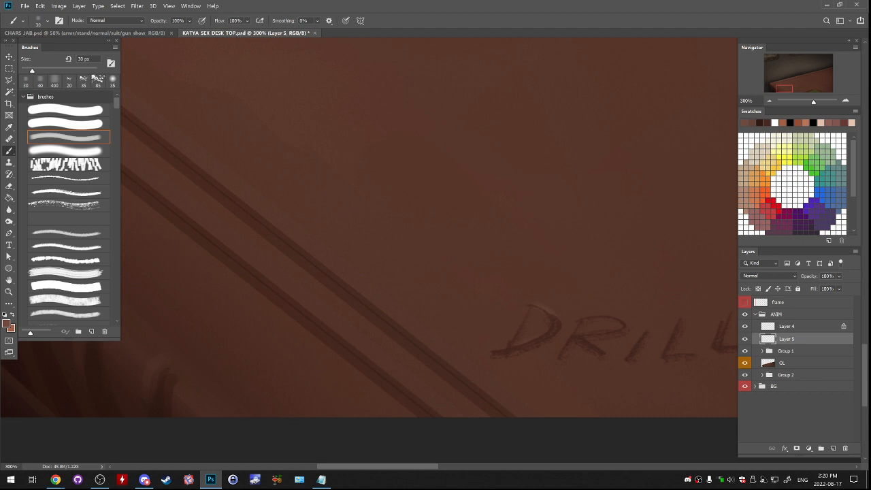
- Paint thin light edges along the DRILL letters for a carved look, undoing the last stroke
left_click_drag(476, 273, 415, 252)
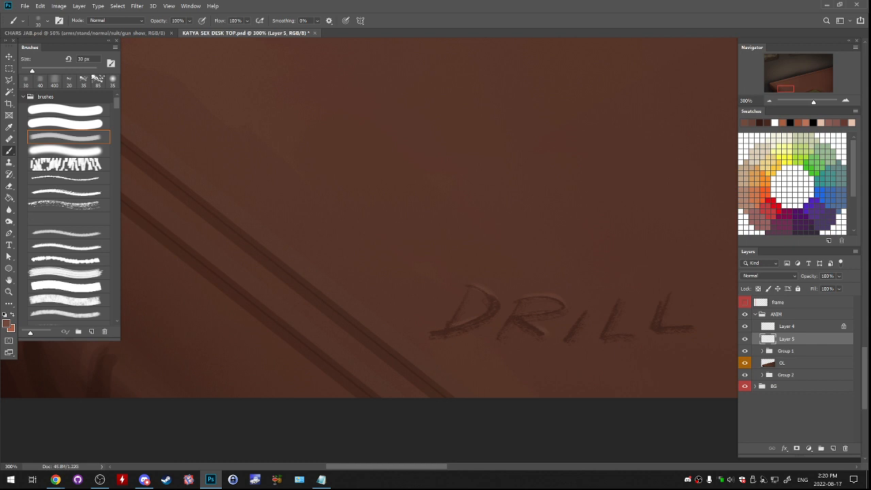
left_click_drag(544, 306, 450, 298)
key("ctrl+z")
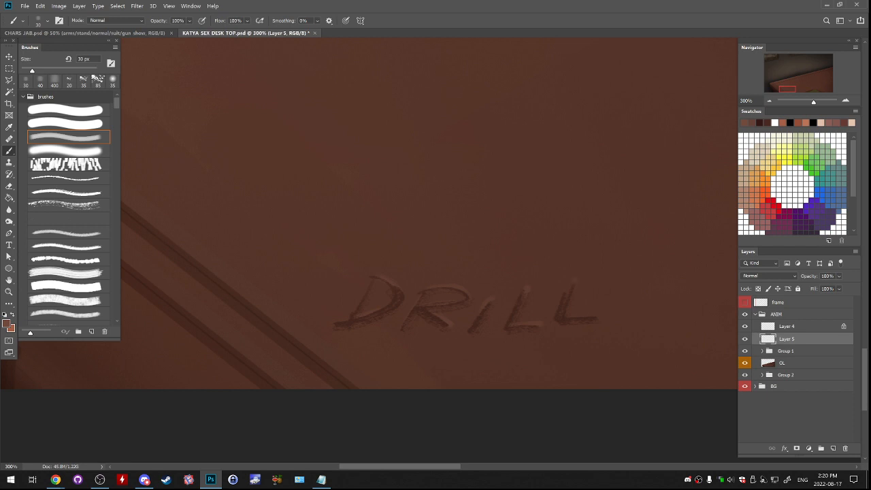
- Select both the lettering and highlight layers and enlarge them slightly together with Free Transform
key("ctrl+minus")
key("ctrl+minus")
key("ctrl+minus")
key("ctrl+minus")
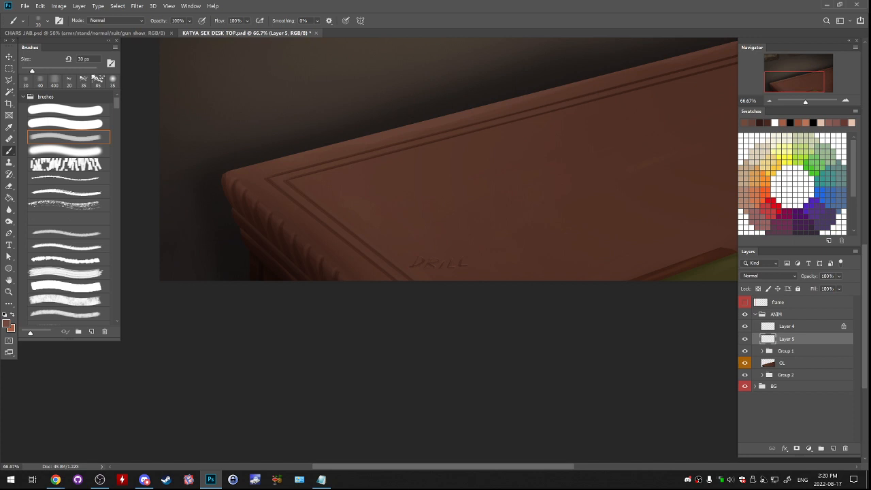
key("ctrl+plus")
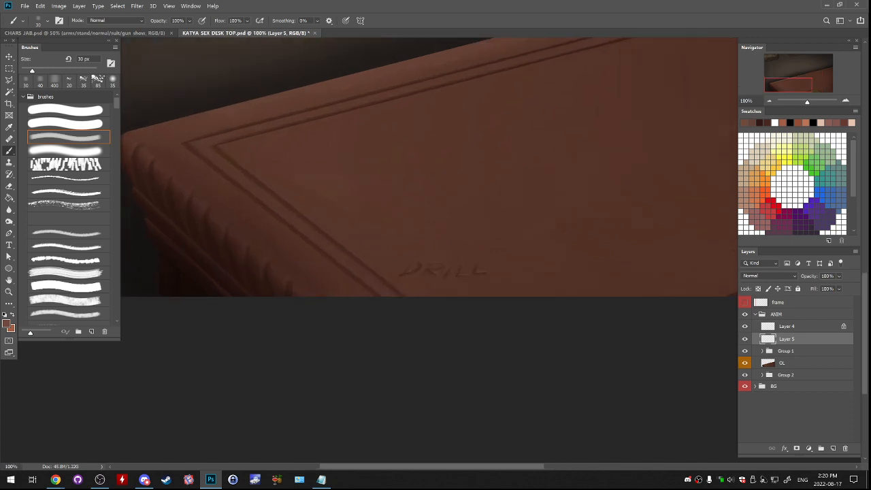
left_click(786, 326)
left_click(787, 339, "shift")
key("ctrl+t")
mouse_move(488, 279)
left_mouse_down()
mouse_move(497, 281)
mouse_move(492, 272)
left_mouse_up()
key("Return")
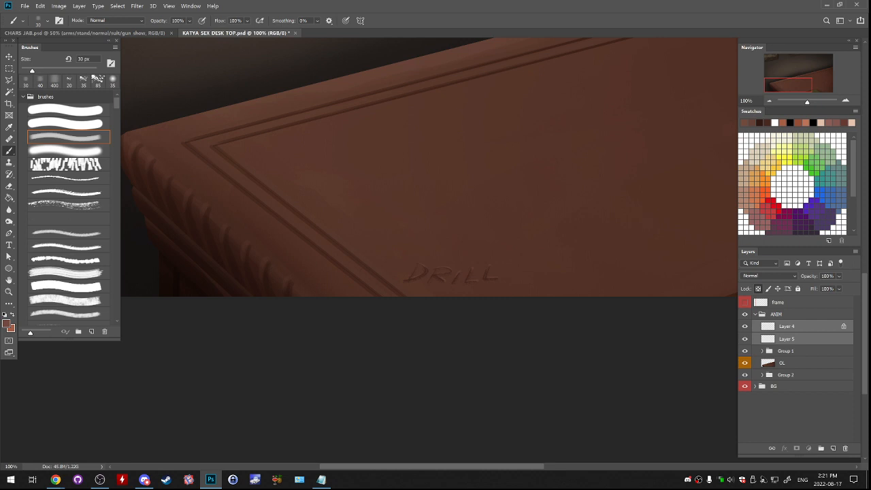
- Merge the lettering and highlight layers and set the merged layer's opacity to 67%
key("ctrl+e")
left_click_drag(853, 286, 837, 287)
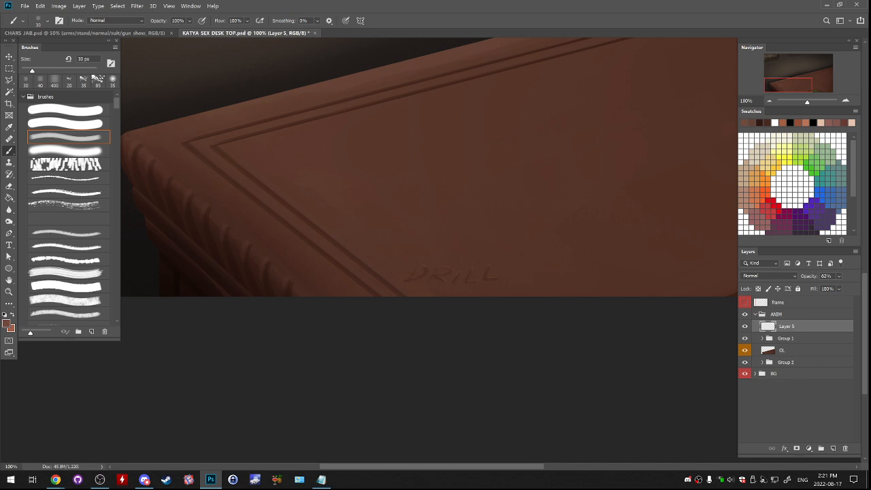
left_click(839, 276)
left_click_drag(838, 287, 841, 287)
key("Return")
- Move the carved lettering layer directly above the OL layer and combine both in a group named OL
left_click_drag(787, 327, 788, 344)
left_click(788, 350, "shift")
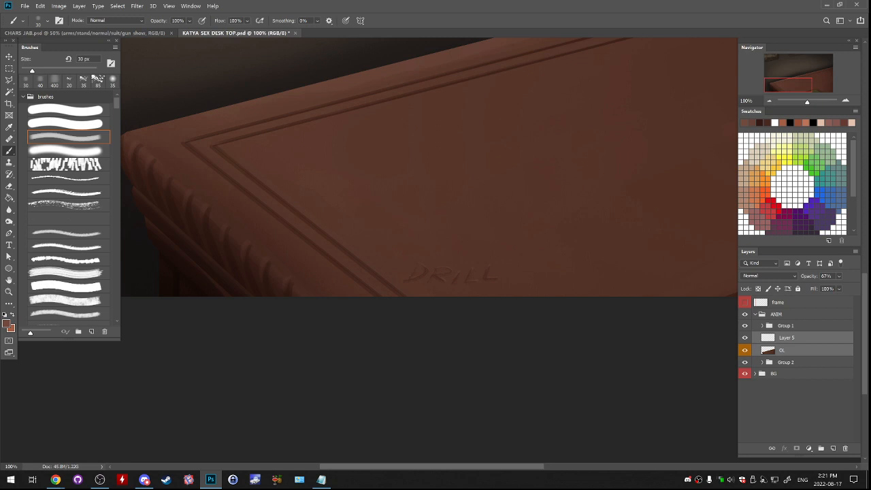
left_click(820, 448)
double_click(786, 337)
type("OL")
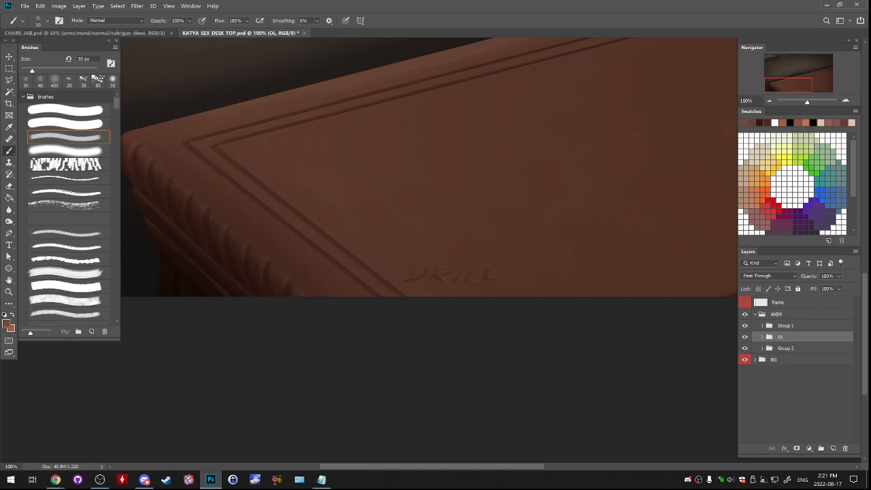
- Save the desk document and close it
key("ctrl+s")
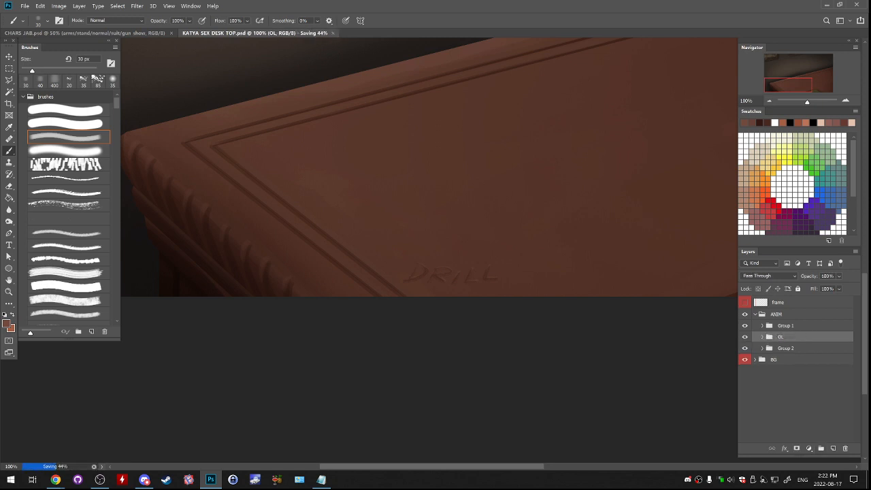
key("ctrl+w")
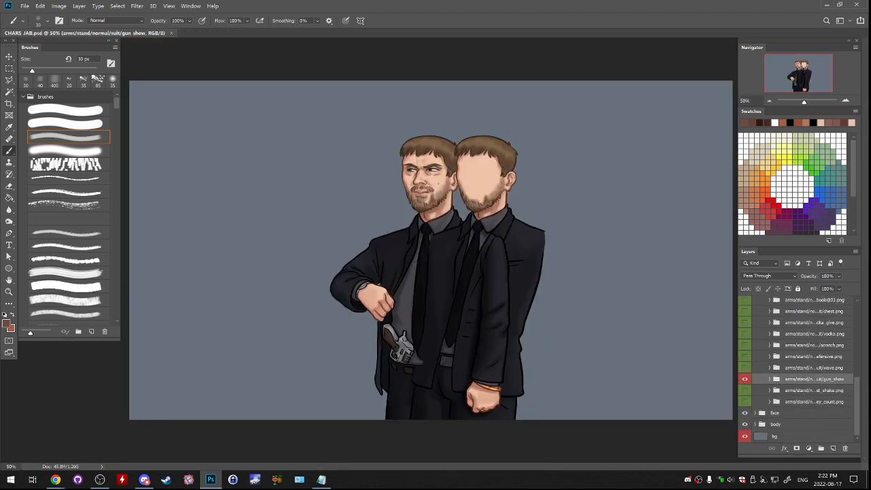
- Find the layer showing the duplicate faceless figure in the body group and hide it, leaving a single character
left_click(745, 379)
left_click(744, 379)
scroll(796, 370, "up", 5)
scroll(796, 370, "down", 5)
left_click(744, 413)
left_click(744, 413)
left_click(754, 424)
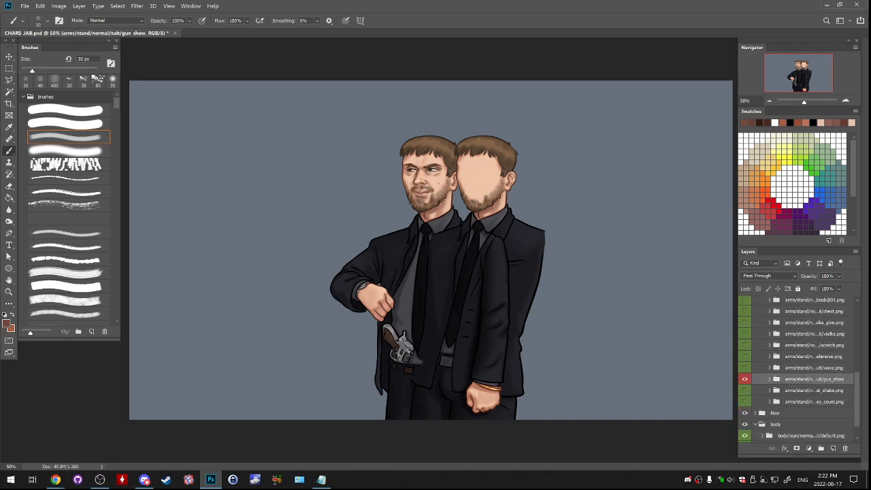
scroll(796, 371, "down", 2)
left_click(745, 413)
left_click(745, 413)
left_click(744, 413)
left_click(754, 401)
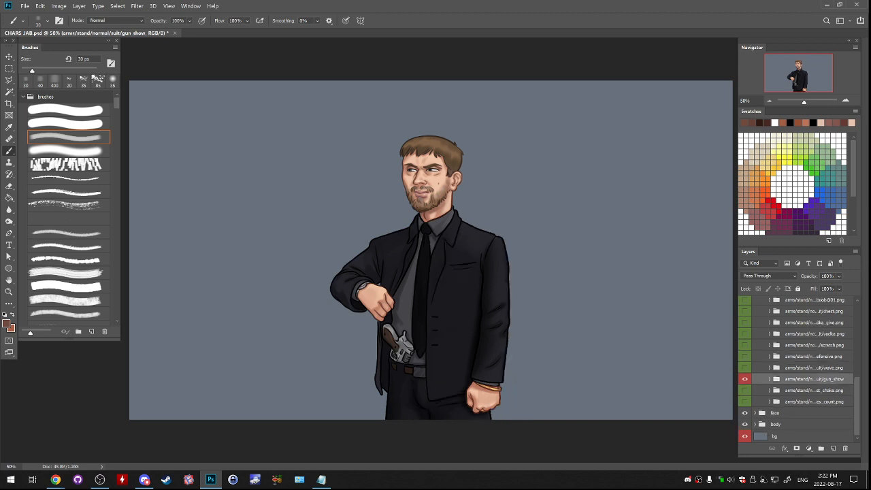
- Hide the gun_show arms and examine the shake, money-count, wave and defensive arm poses by toggling their visibility
left_click(744, 378)
left_click(744, 390)
left_click(745, 402)
left_click(744, 390)
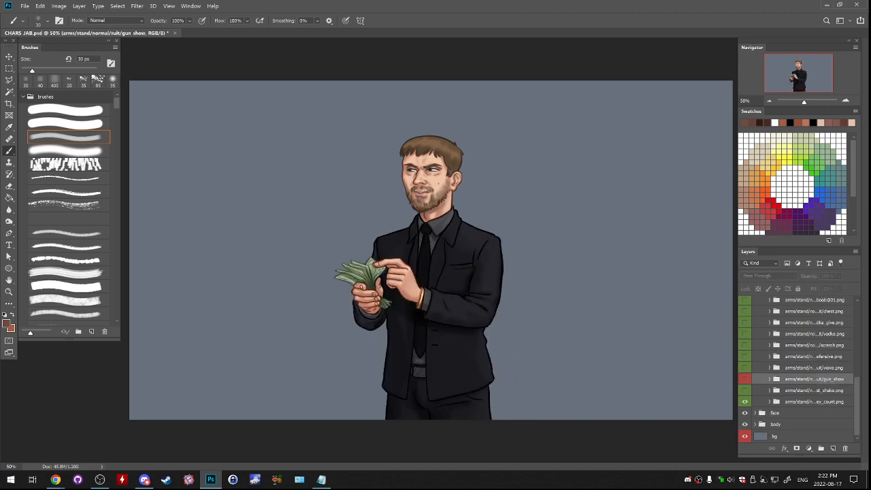
left_click(744, 401)
left_click(745, 368)
left_click(744, 367)
left_click(744, 356)
left_click(744, 355)
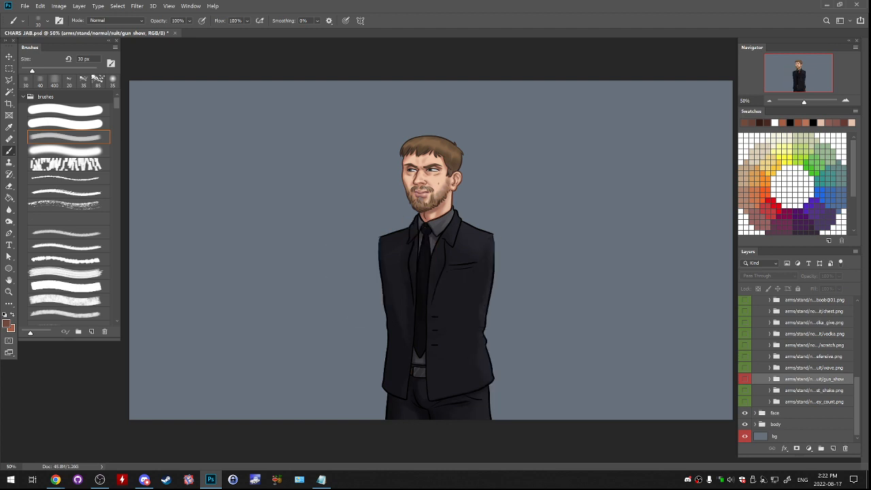
- Examine the scratch, vodka, vodka-give, chest and raised-hands suit arm poses by toggling their visibility one after another
left_click(744, 345)
left_click(744, 345)
left_click(744, 333)
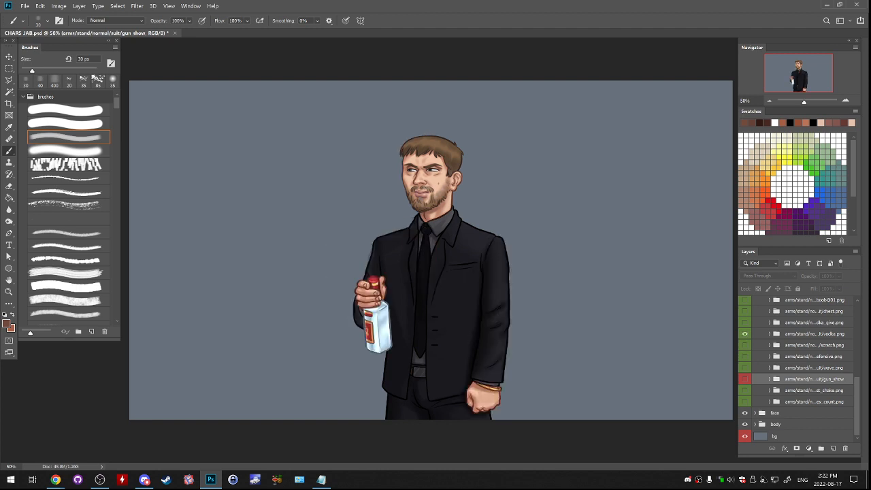
left_click(744, 333)
left_click(744, 322)
scroll(744, 340, "up", 3)
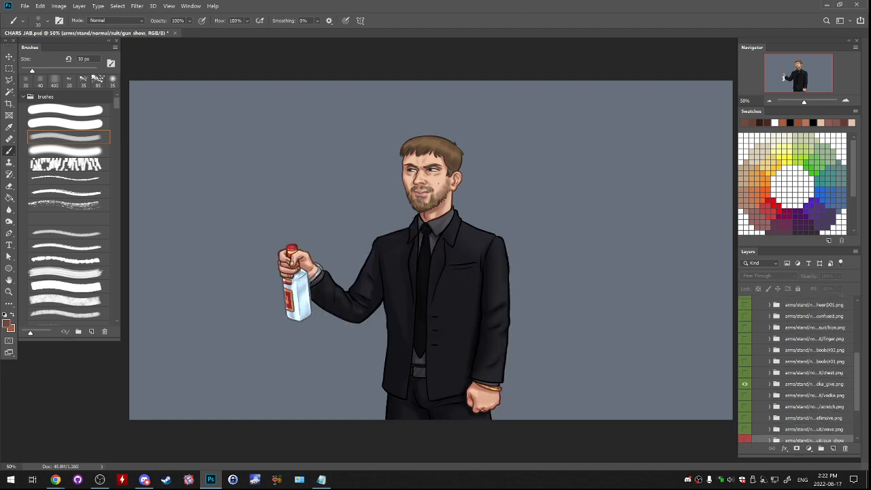
left_click(744, 372)
left_click(745, 384)
left_click(744, 372)
left_click(744, 362)
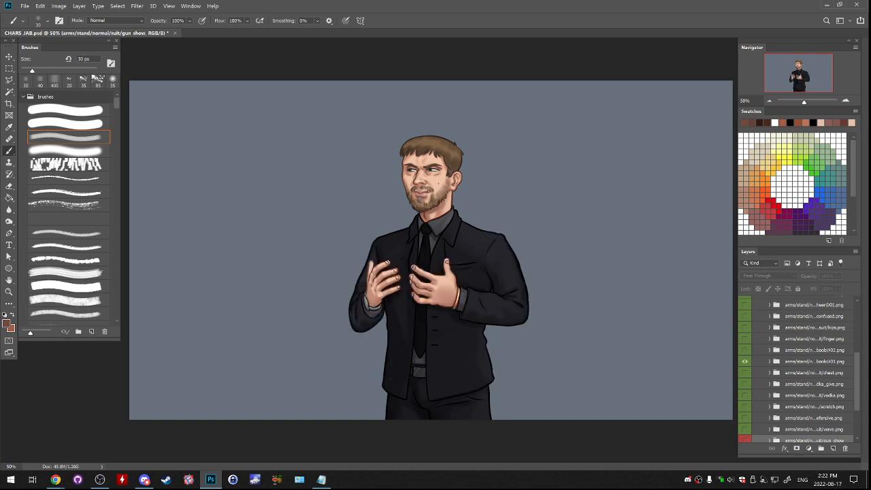
left_click(744, 339)
left_click(744, 361)
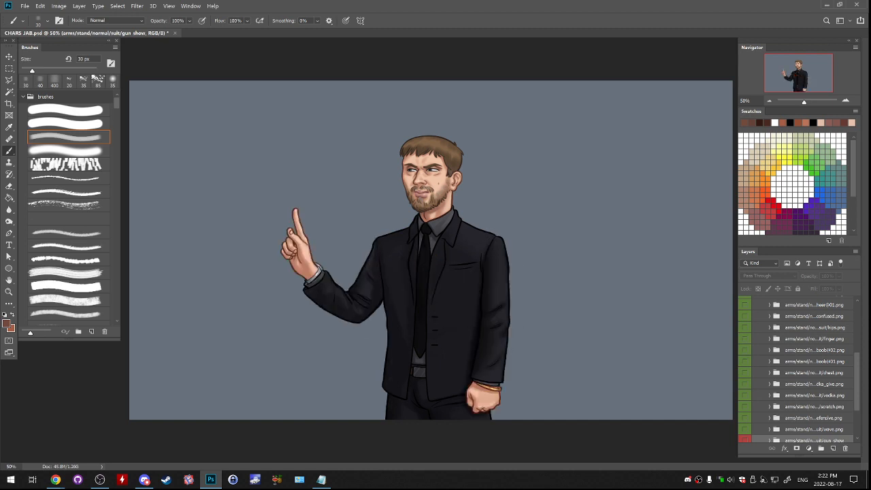
- Review the finger, hips, confused, cheer and crossed suit arm poses, leaving each one hidden again
left_click(744, 338)
left_click(744, 328)
left_click(744, 316)
left_click(745, 328)
left_click(744, 316)
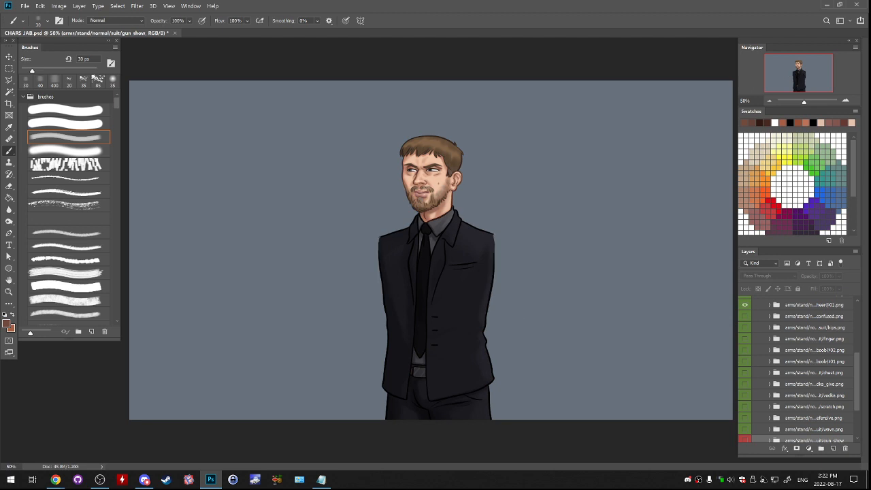
left_click(745, 304)
scroll(796, 367, "up", 2)
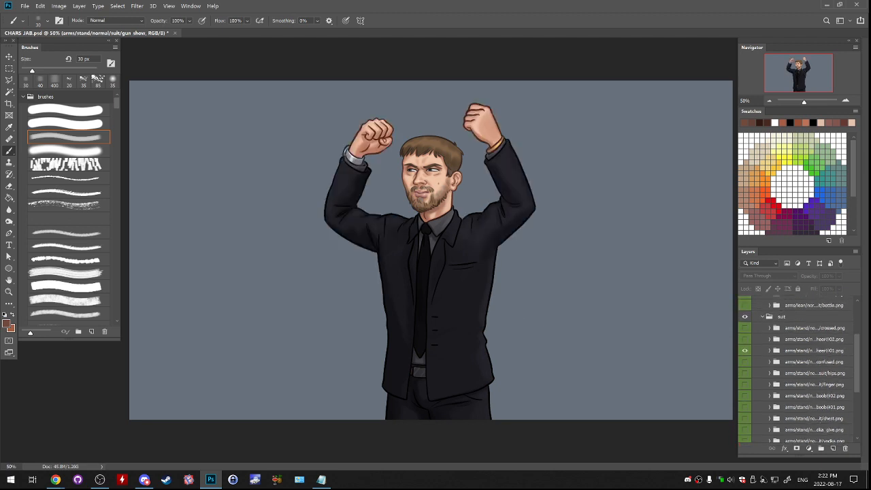
scroll(796, 367, "up", 1)
left_click(744, 353)
left_click(744, 375)
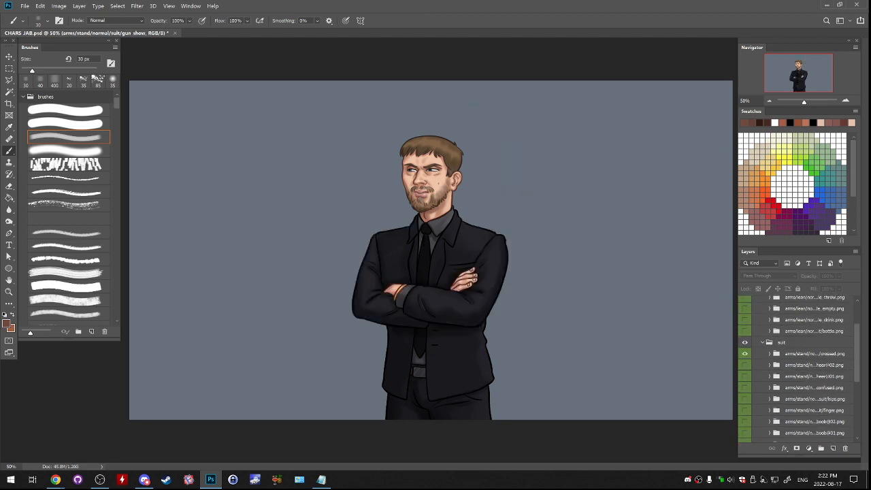
left_click(744, 353)
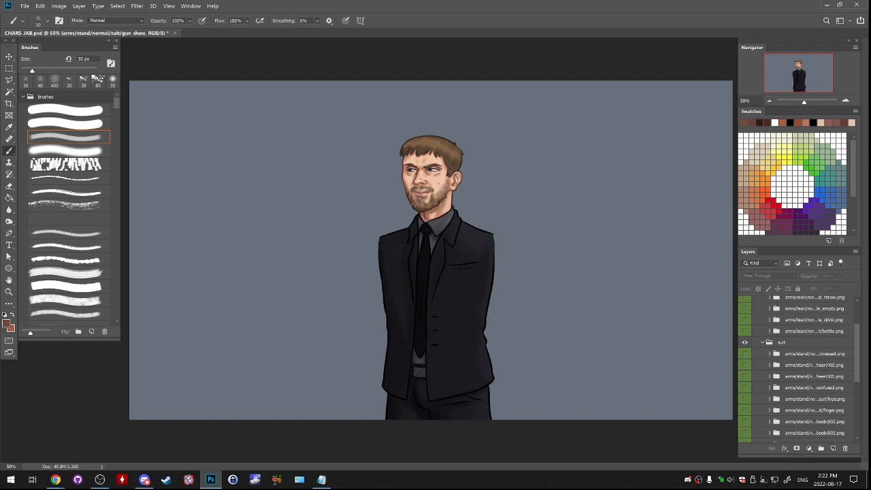
- Check the hips arm pose once more in the suit group and hide it
scroll(796, 367, "down", 5)
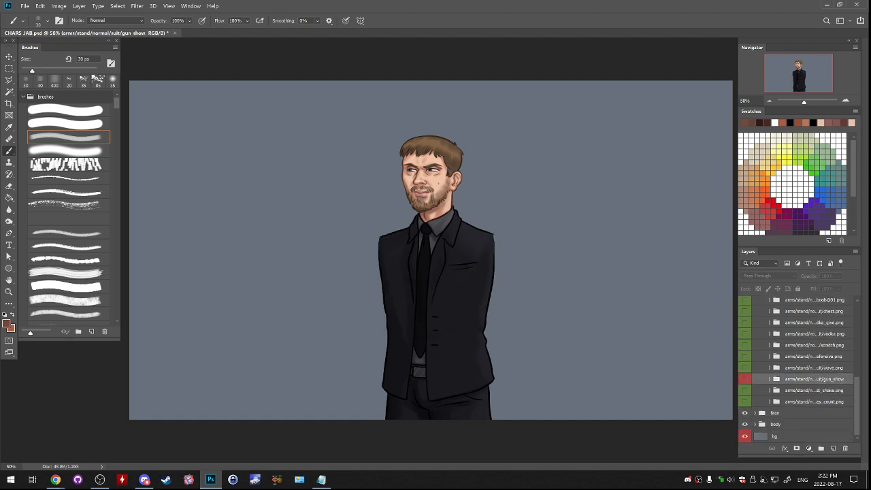
scroll(796, 367, "up", 4)
scroll(796, 367, "up", 1)
left_click(744, 350)
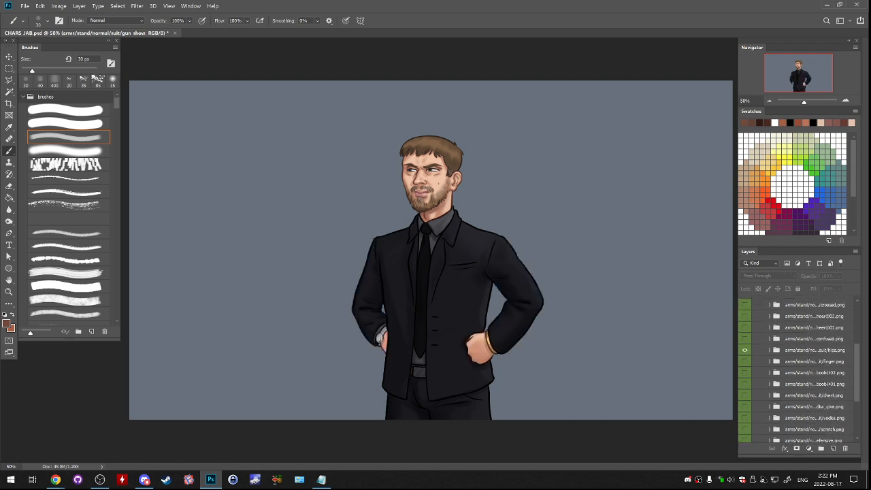
left_click(744, 350)
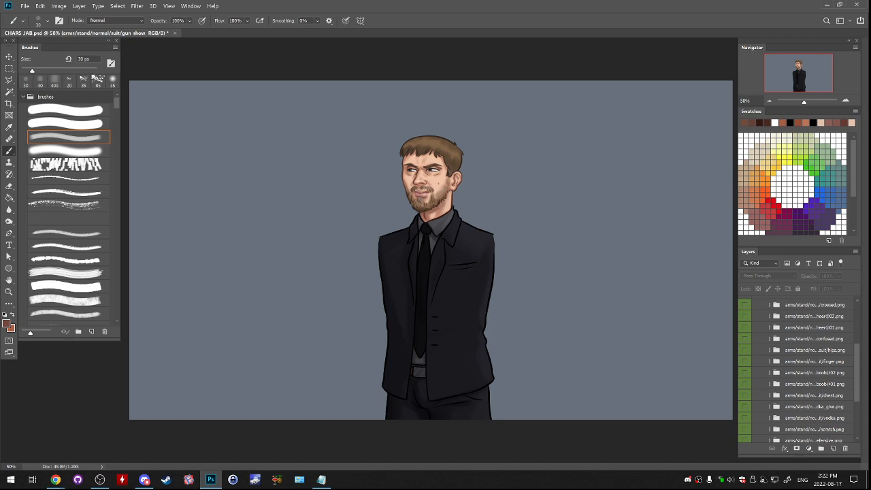
- Compare the shake, money-count, defensive and wave arm poses by showing and hiding each of them
scroll(796, 367, "down", 5)
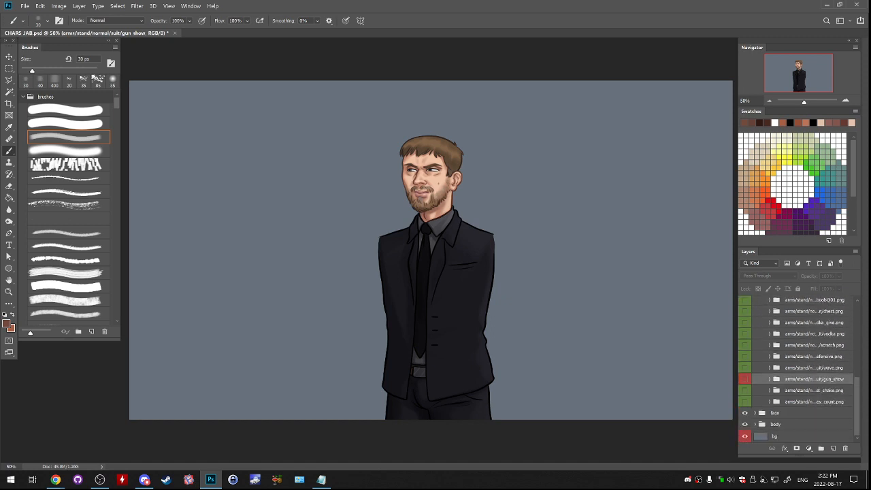
left_click(744, 390)
left_click(744, 390)
left_click(744, 401)
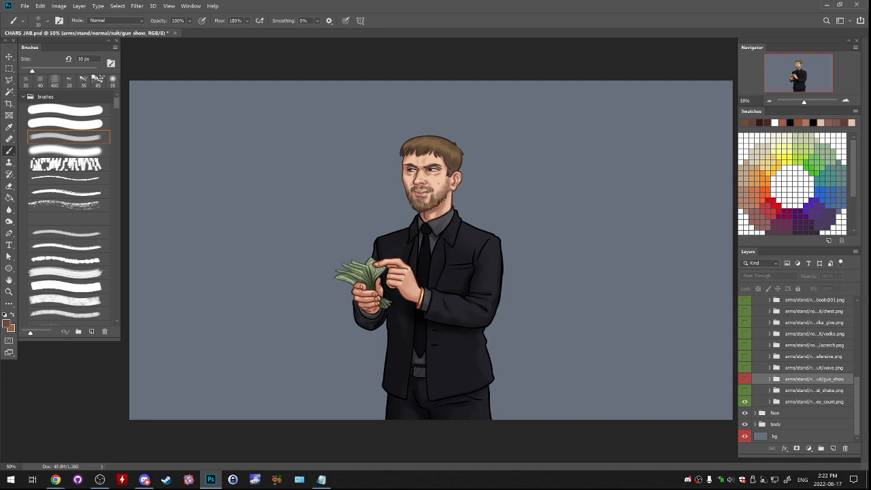
left_click(744, 401)
left_click(744, 356)
left_click(745, 356)
left_click(744, 368)
left_click(745, 368)
- Show the money_count arms on the suited character and keep the other arm poses hidden
left_click(744, 401)
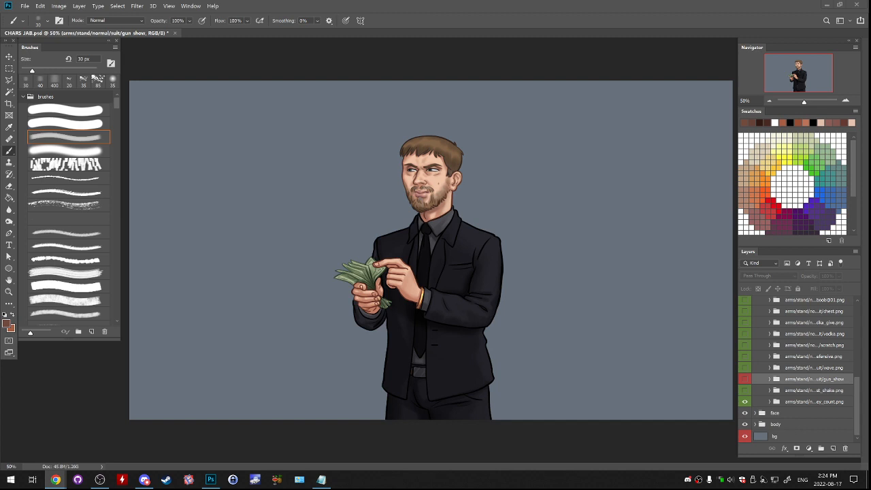
left_click(745, 401)
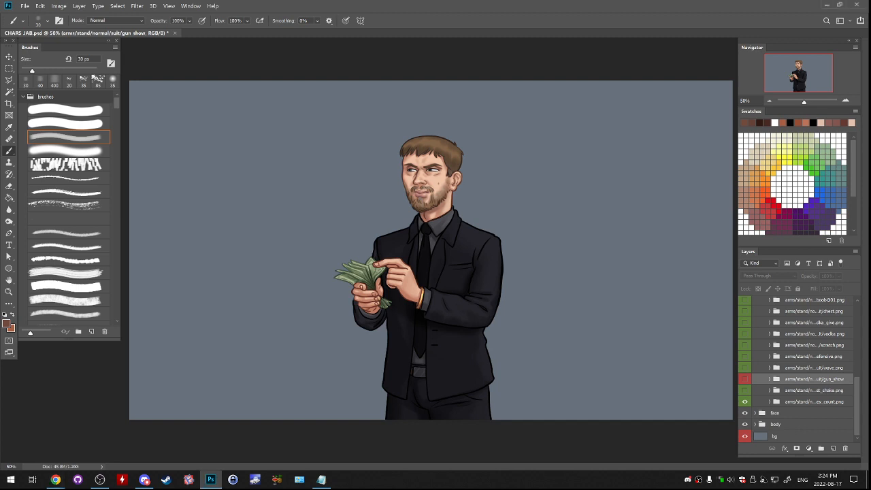
left_click(745, 402)
left_click(745, 391)
left_click(744, 391)
mouse_move(857, 407)
left_mouse_down()
mouse_move(857, 334)
mouse_move(857, 405)
left_mouse_up()
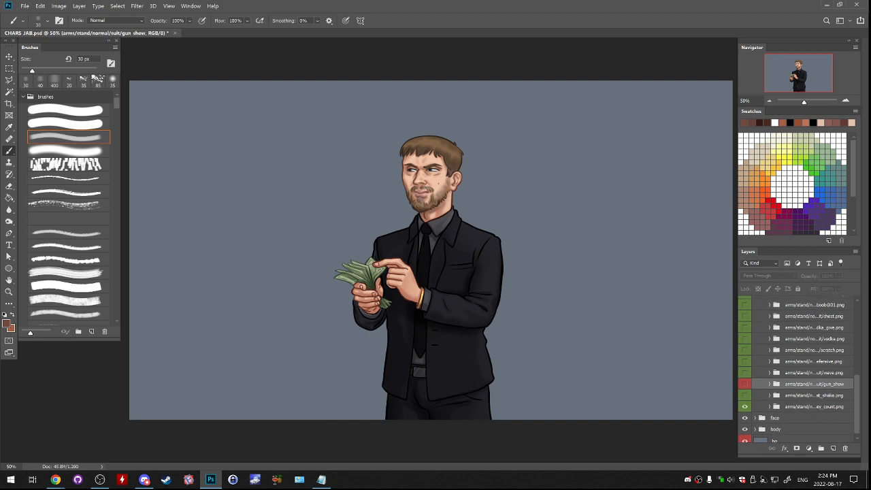
left_click_drag(857, 404, 857, 407)
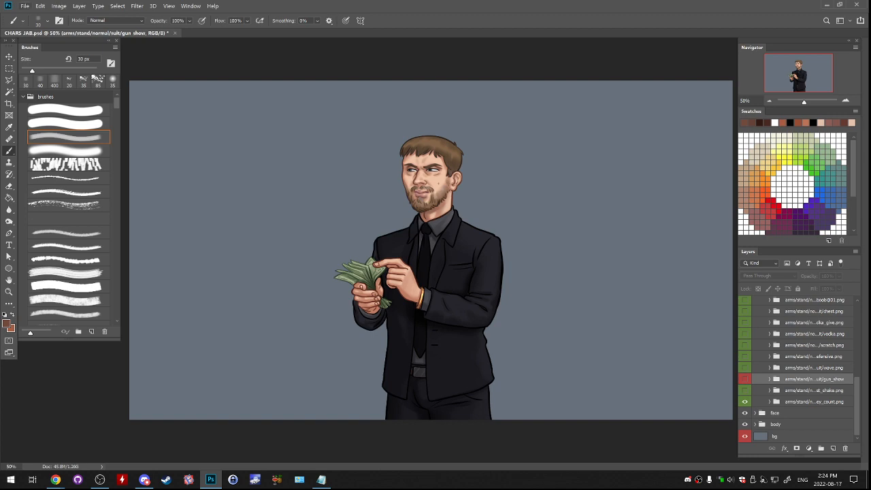
- Start opening a file and browse from the SummertimeSaga folder into the XTRA PHONE UI folder
left_click(25, 7)
left_click(32, 24)
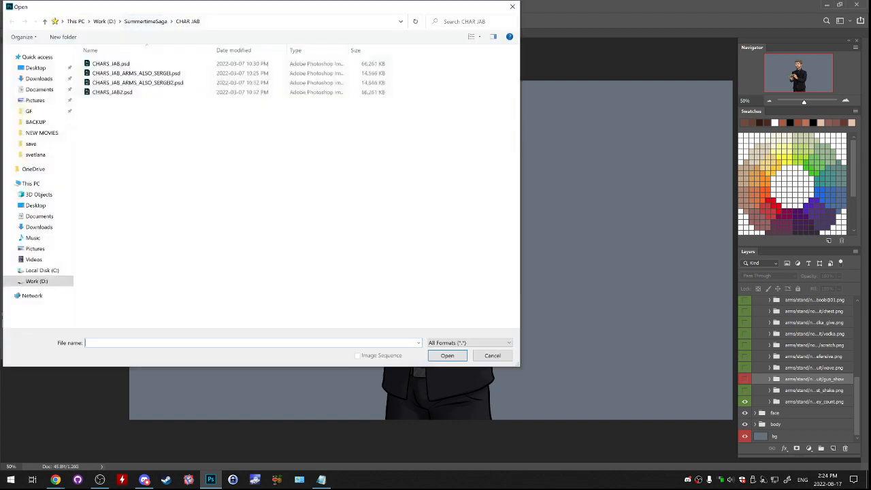
left_click(217, 46)
scroll(272, 347, "down", 15)
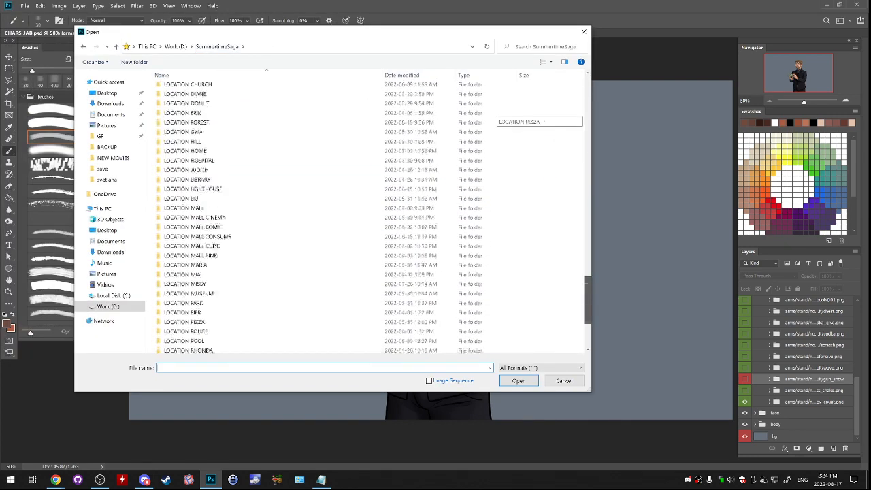
left_click(204, 224)
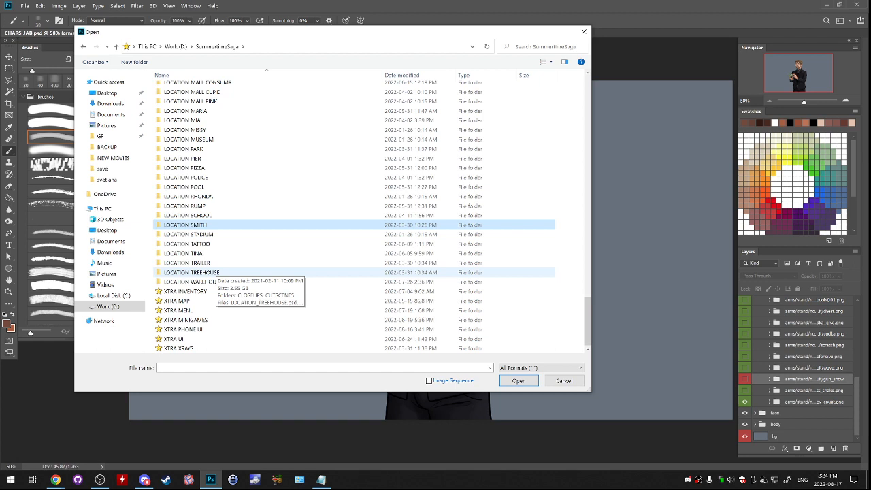
left_click(217, 281)
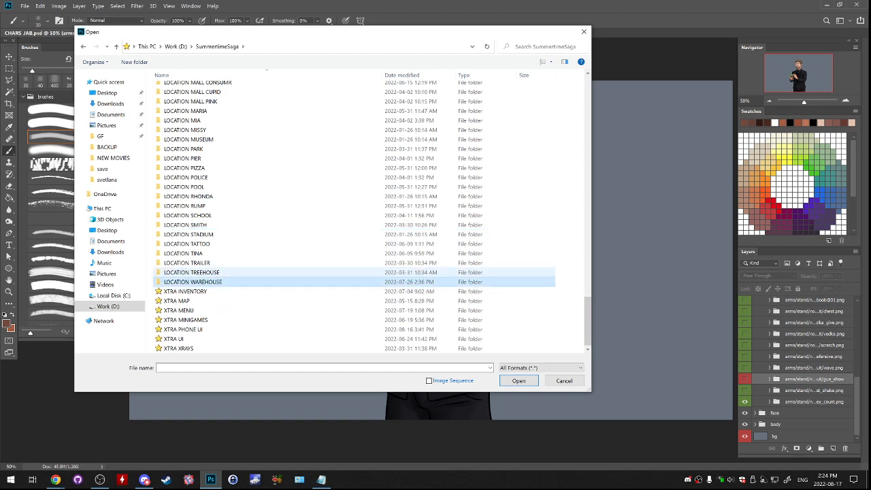
left_click(217, 273)
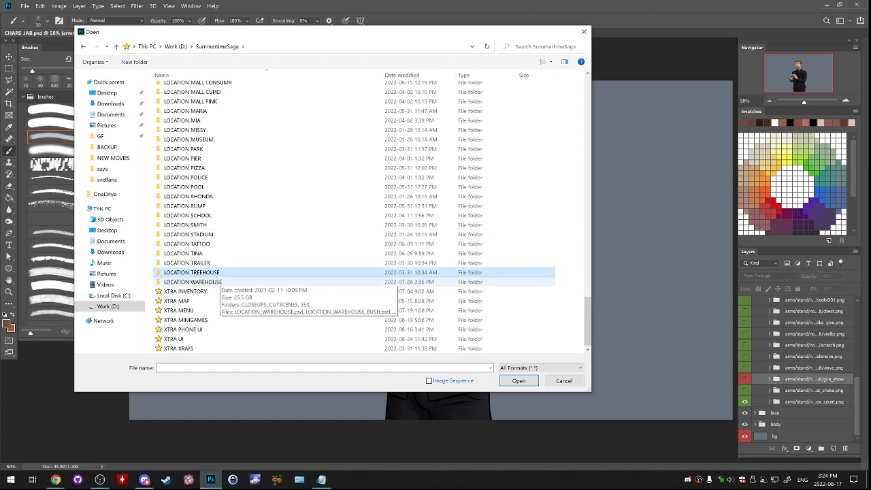
left_click(176, 329)
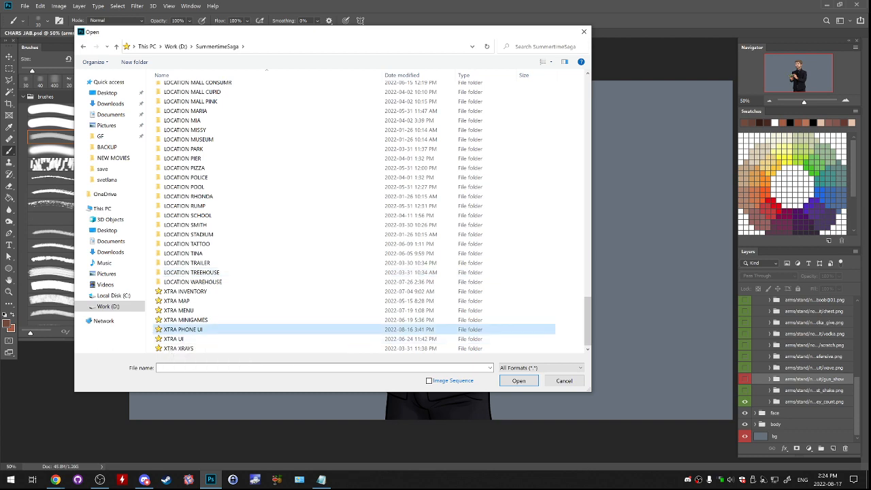
double_click(176, 329)
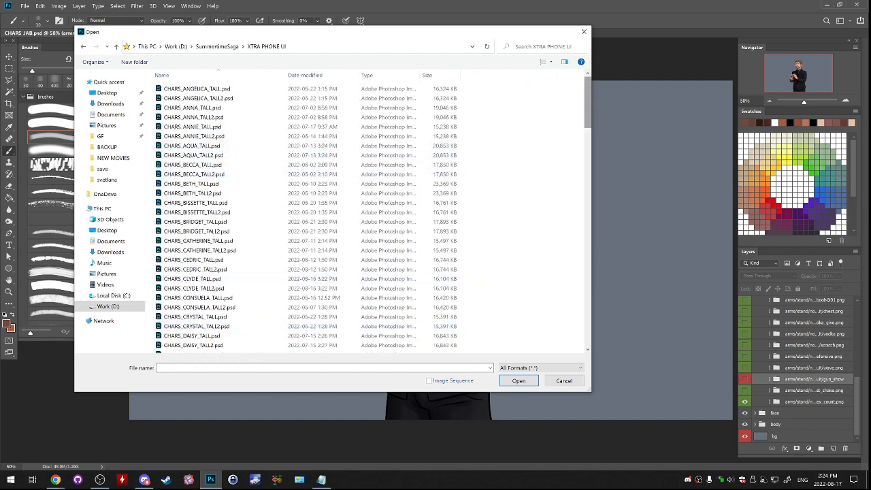
- Find CHARS_HAROLD_TALL.psd in the XTRA PHONE UI folder and open it
scroll(368, 218, "down", 12)
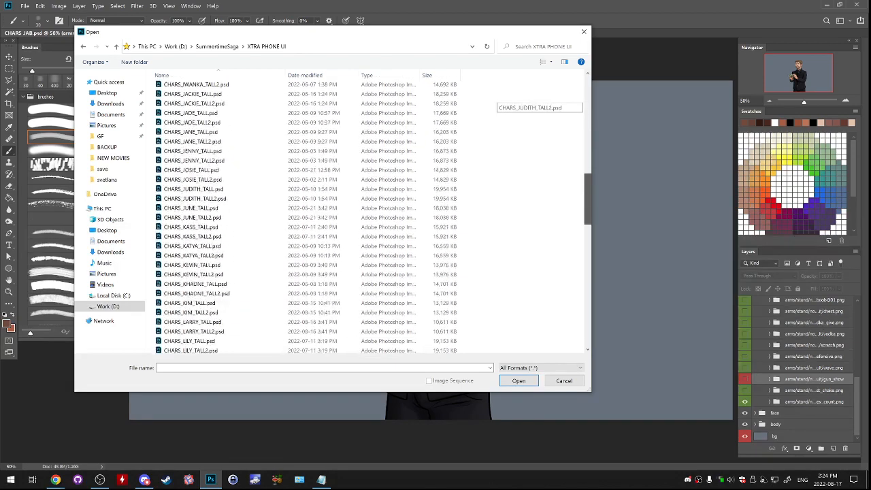
left_click_drag(588, 172, 588, 168)
left_click(216, 179)
double_click(216, 179)
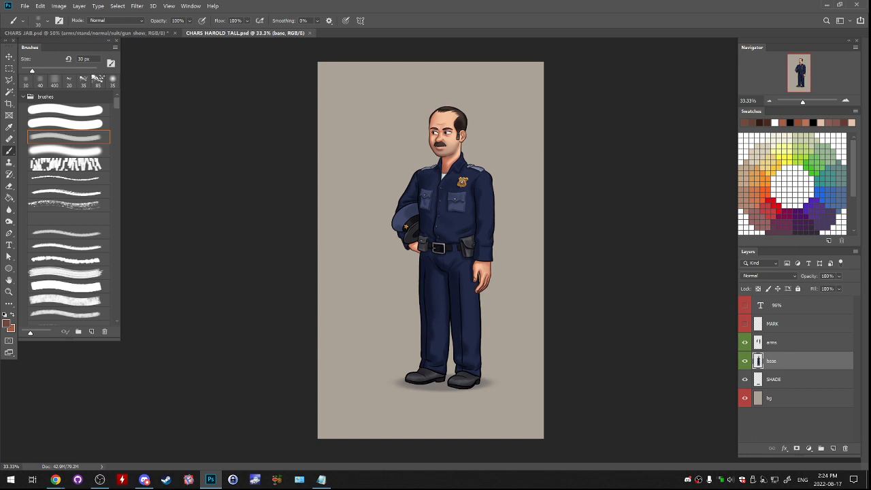
- Float the CHARS JAB document in its own window and select its money_count arms, face and body groups together
left_click(87, 32)
left_click_drag(87, 33, 98, 83)
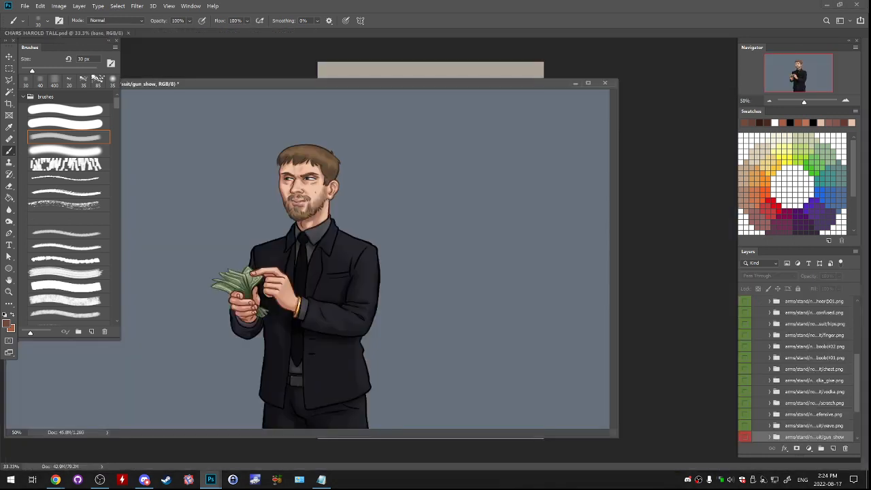
scroll(803, 368, "down", 4)
scroll(799, 368, "down", 1)
left_click(814, 401)
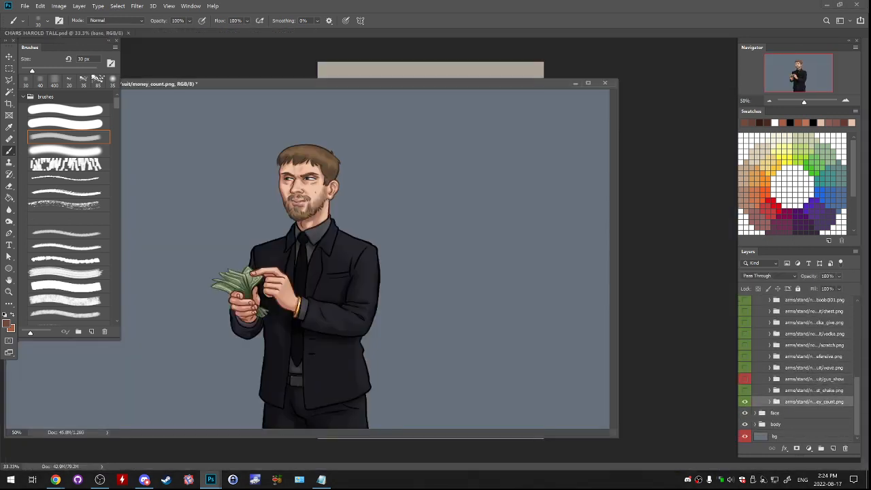
left_click(794, 413, "ctrl")
left_click(793, 424, "ctrl")
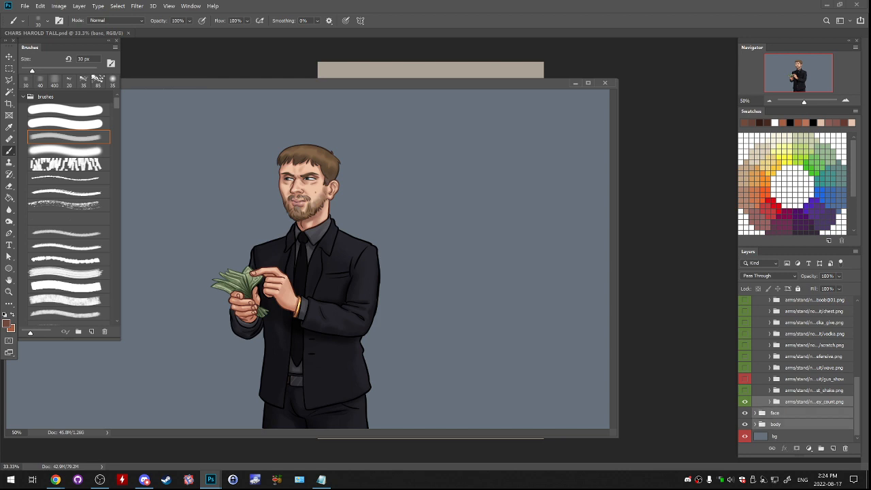
- Copy the selected groups into the CHARS HAROLD TALL document, re-dock the source document, and stack the groups above the arms layer
left_click(436, 177)
left_click(466, 189)
left_click_drag(435, 83, 313, 93)
left_click_drag(795, 413, 557, 228)
left_click_drag(341, 92, 501, 34)
left_click(58, 32)
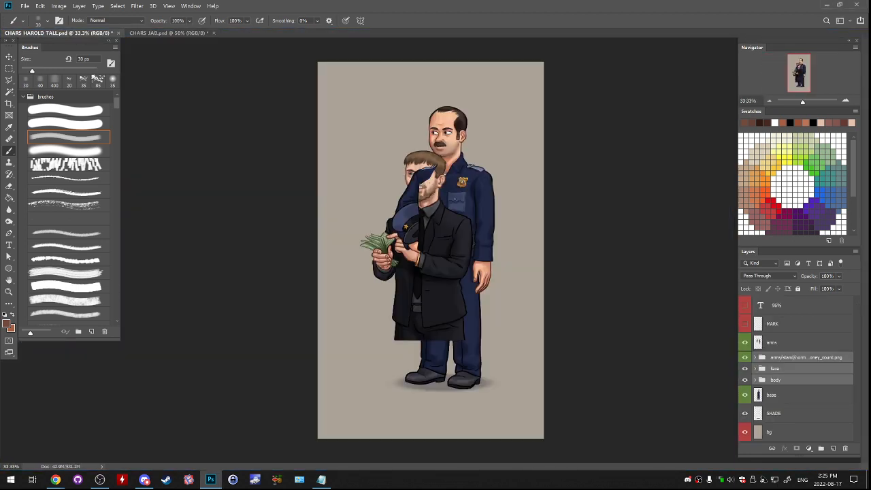
key("ctrl+bracketright")
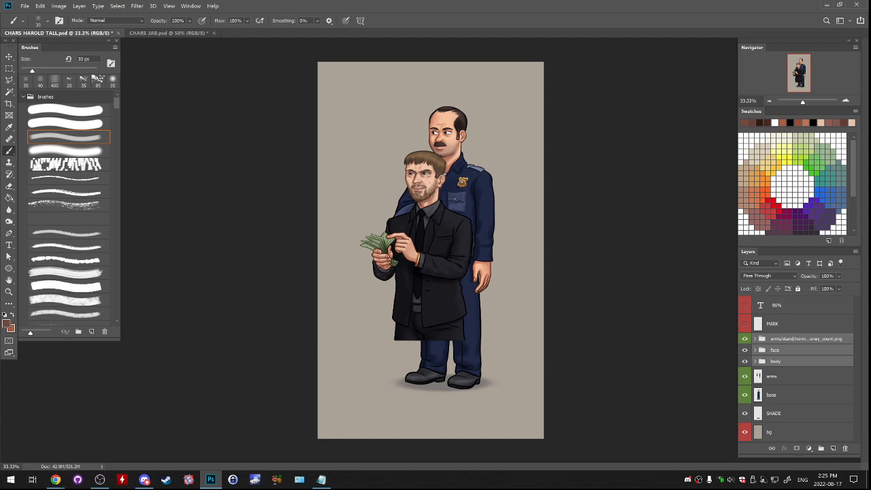
- Scale the three copied groups to 96% and position the suited figure over the officer's head and torso
left_click_drag(469, 264, 477, 238)
key("ctrl+t")
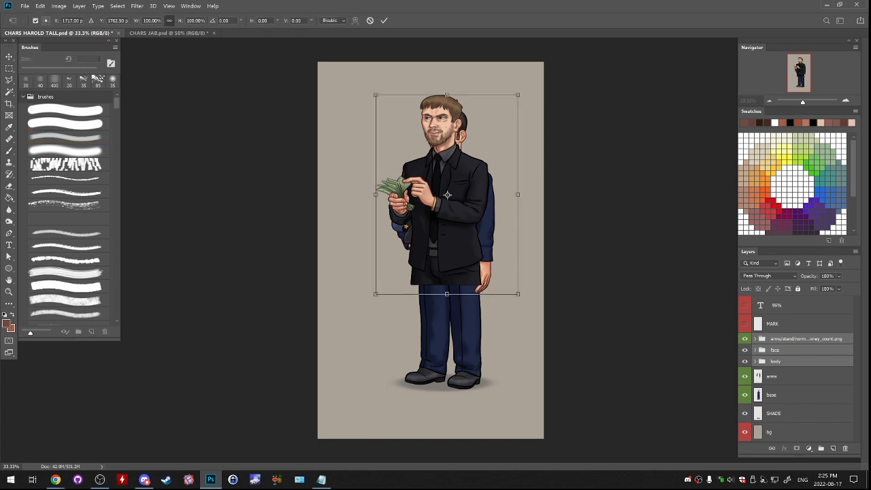
left_click(151, 20)
type("96")
key("Return")
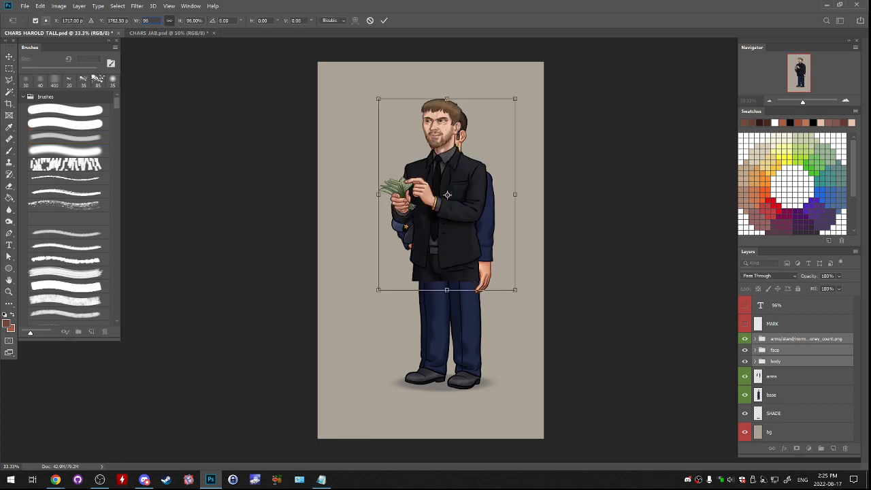
left_click_drag(484, 217, 490, 206)
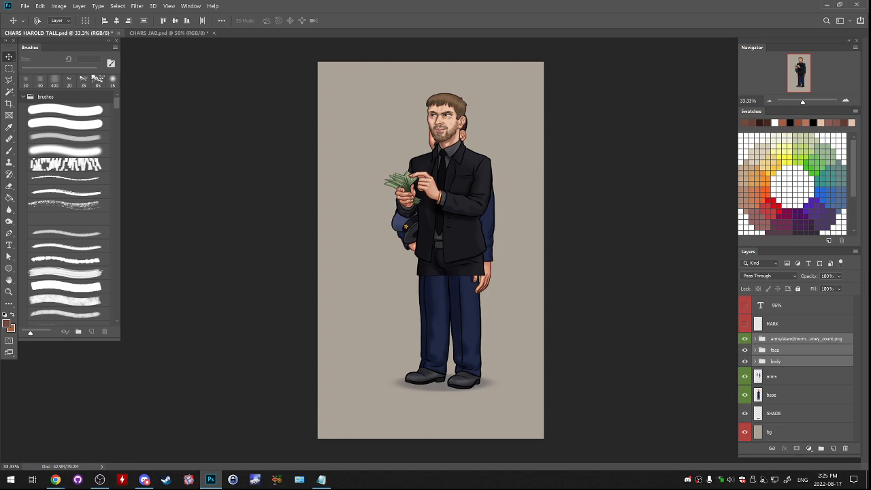
- Merge the suited figure's face and body groups into a single layer
left_click(744, 339)
left_click(744, 338)
mouse_move(744, 339)
left_mouse_down()
mouse_move(745, 361)
mouse_move(745, 339)
left_mouse_up()
left_click(708, 348, "ctrl")
left_click(783, 349)
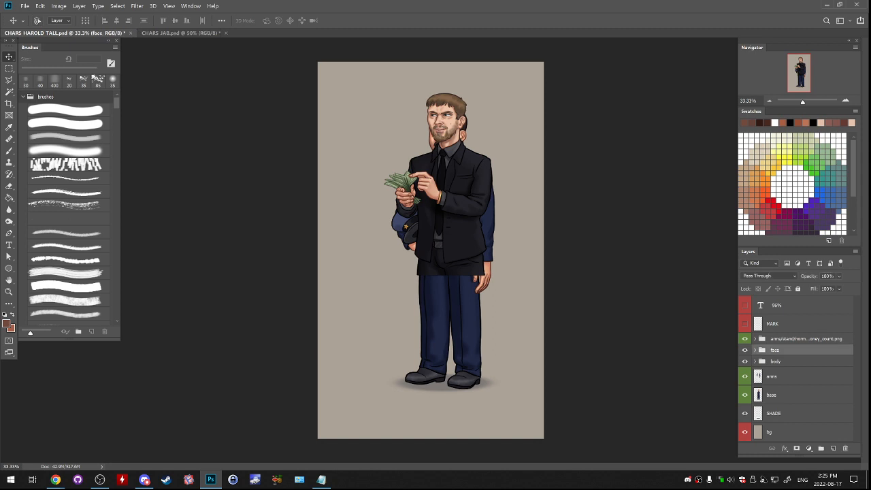
left_click(783, 361, "ctrl")
key("ctrl+e")
- Flatten the money_count arms group into one layer and rename it "arms"
left_click(789, 339)
key("ctrl+e")
double_click(789, 341)
type("arm")
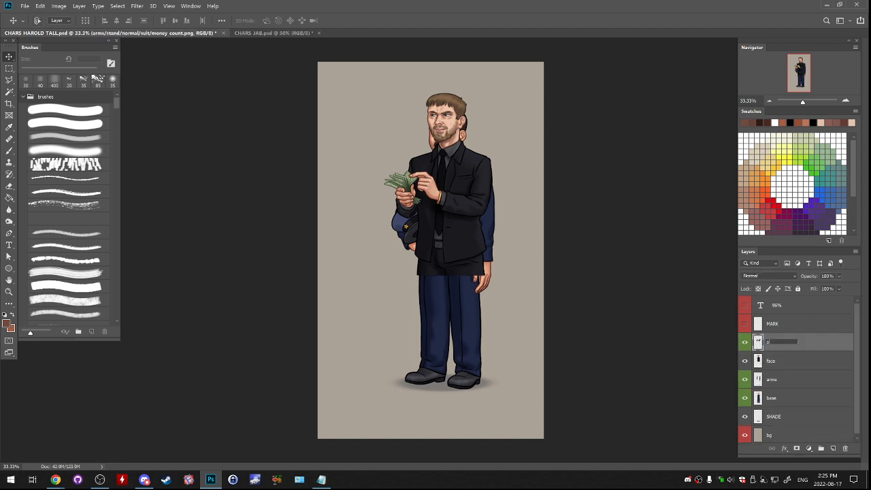
type("s")
key("Return")
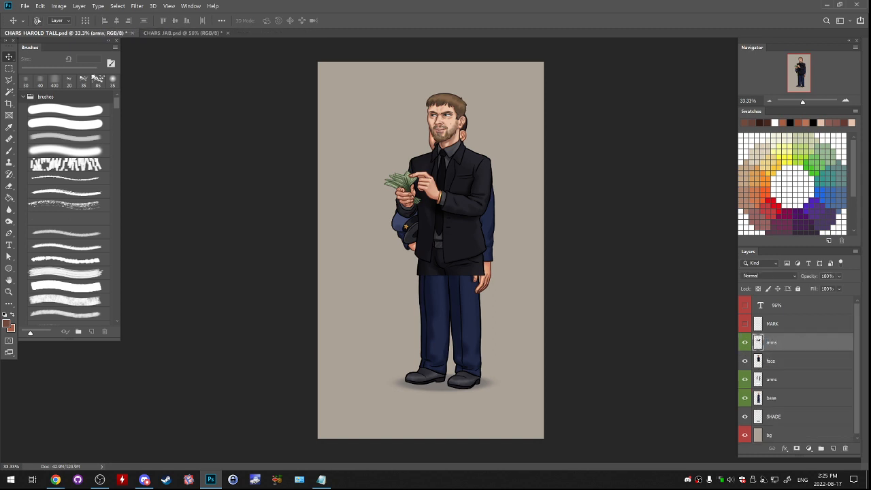
- Save the document under the new name CHARS_JAB_TALL.psd in the XTRA PHONE UI folder
left_click(24, 5)
left_click(41, 103)
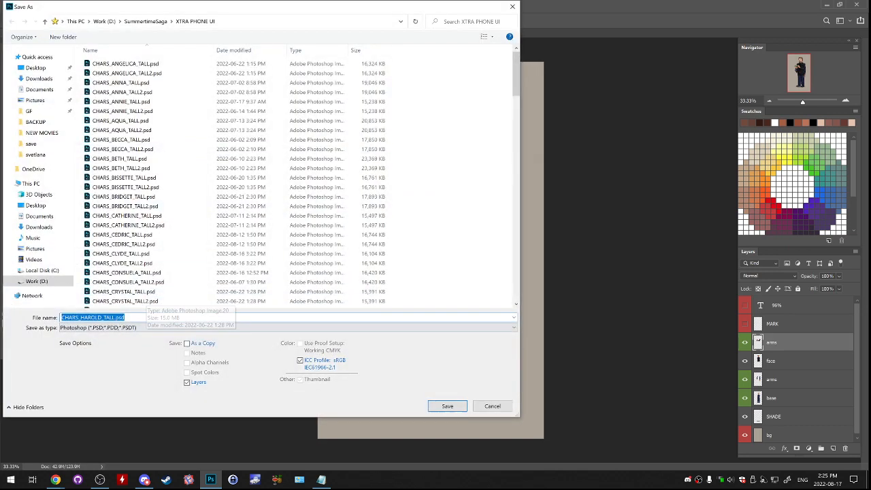
left_click(89, 317)
left_click_drag(80, 317, 102, 317)
type("JAB")
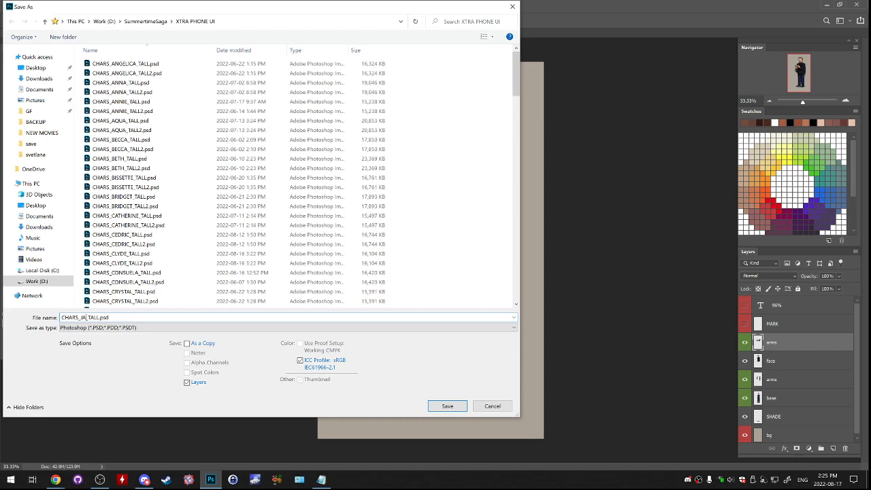
key("Return")
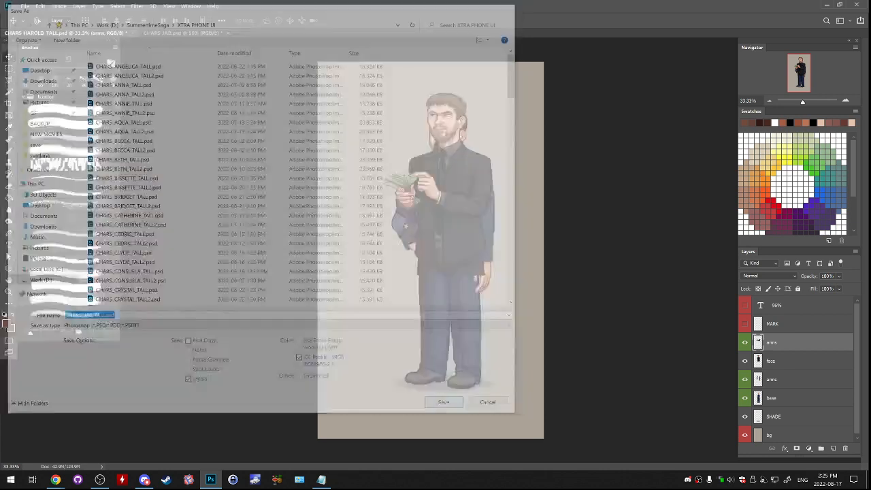
key("Return")
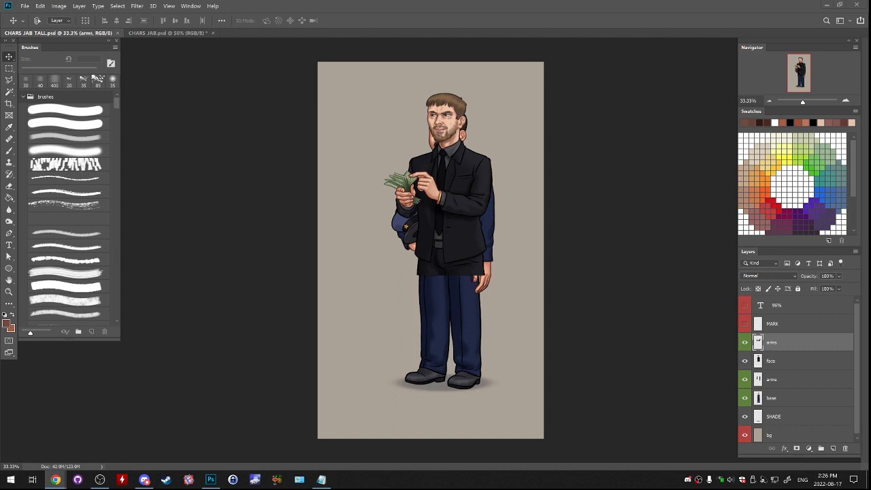
- Open LOCATION_WAREHOUSE_STORAGE.psd from the LOCATION WAREHOUSE folder and inspect the leaning suited figure's legs and shoes
left_click(789, 380)
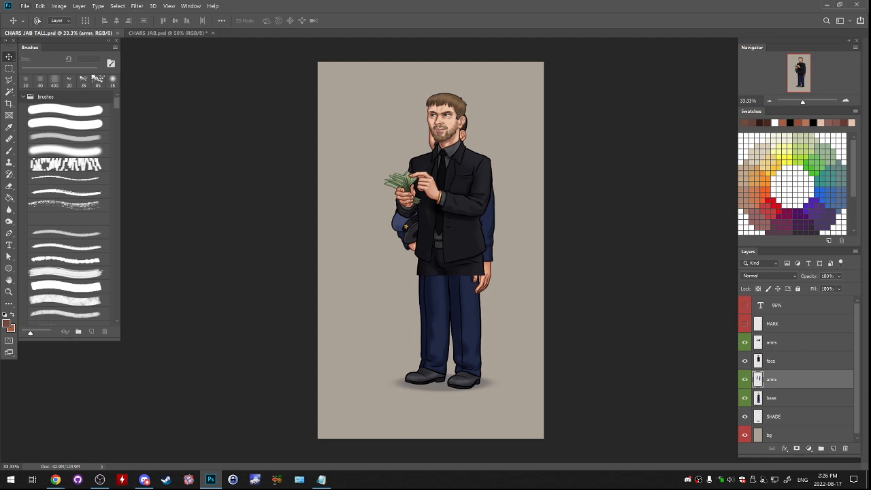
left_click(24, 6)
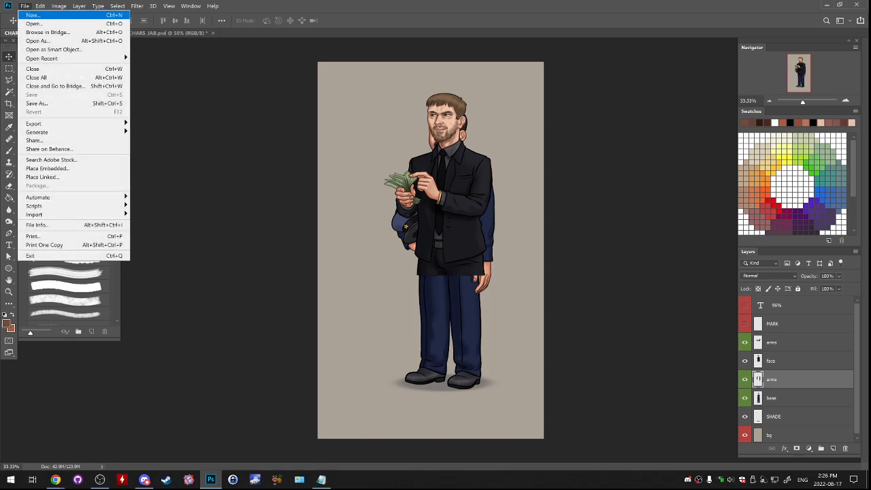
left_click(33, 23)
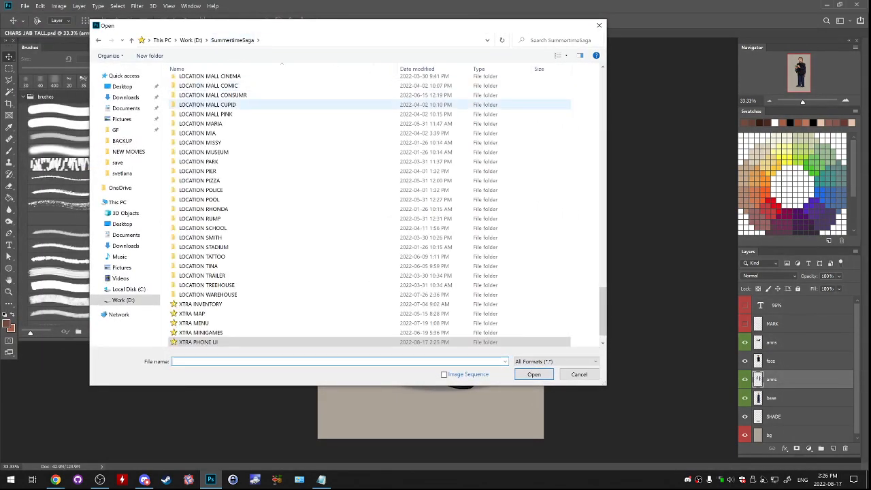
left_click_drag(332, 30, 378, 65)
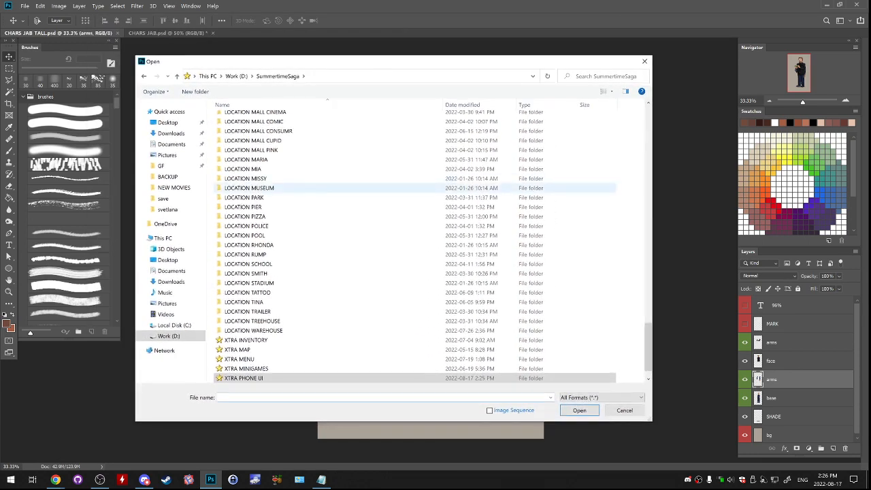
scroll(409, 235, "up", 2)
scroll(337, 235, "down", 2)
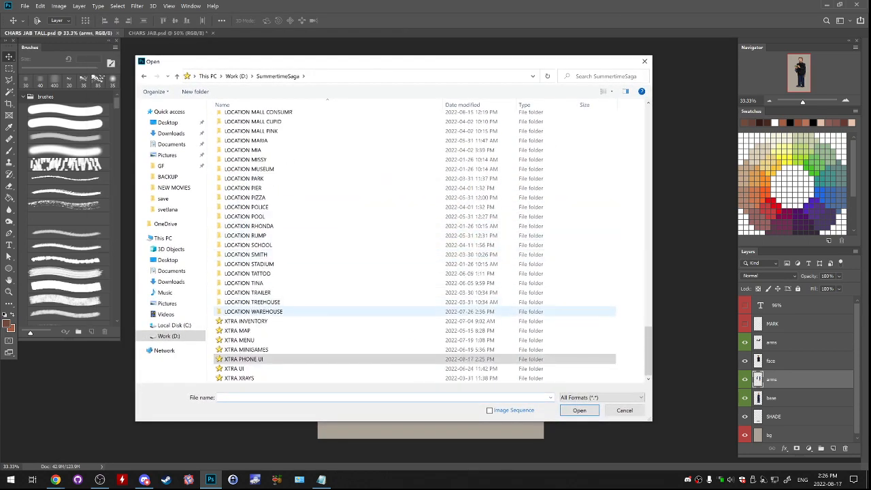
double_click(337, 312)
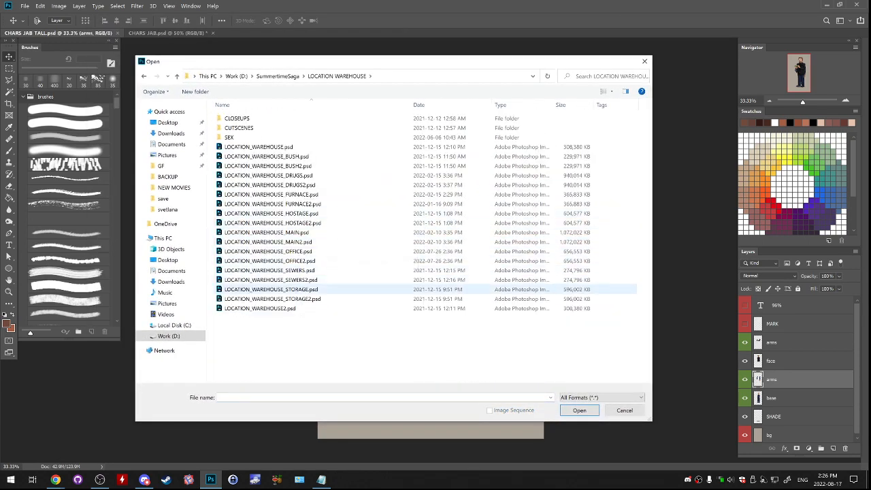
double_click(319, 289)
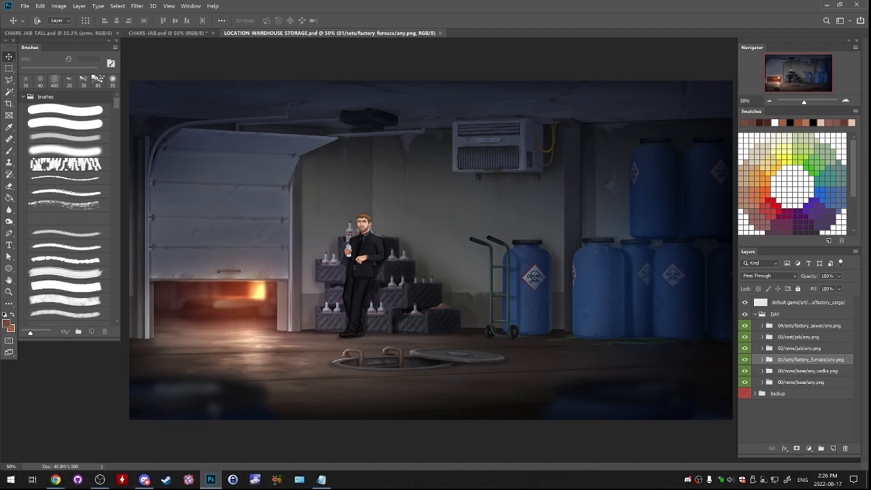
key("ctrl+plus")
key("ctrl+plus")
key("ctrl+plus")
left_click_drag(292, 354, 571, 116)
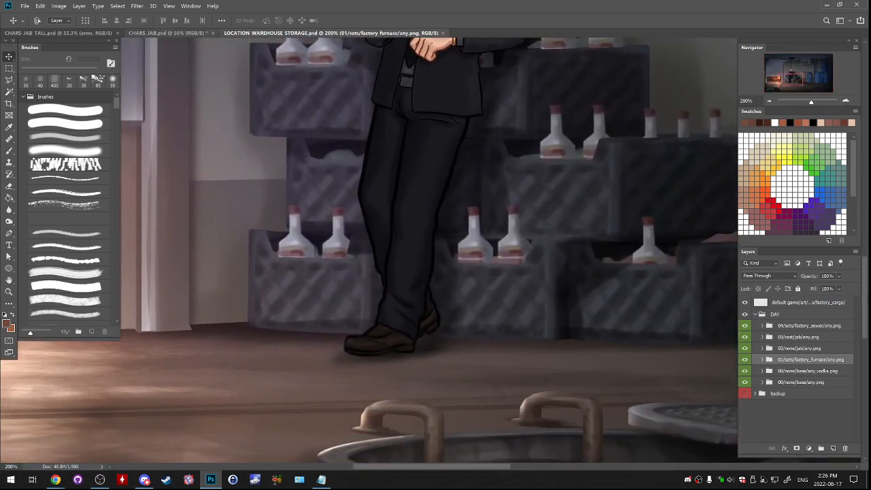
- In the CHARS JAB TALL document, merge the officer's arms and base layers and lower the merged layer's opacity to 18%
left_click(167, 33)
left_click(58, 33)
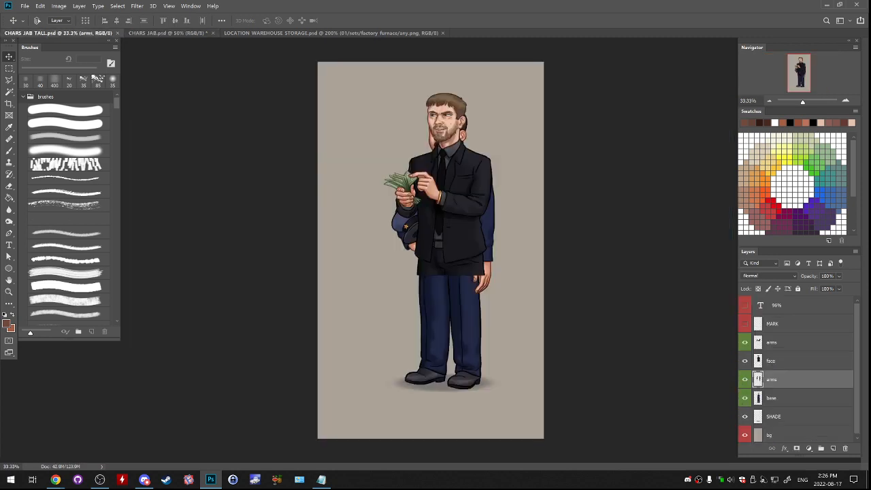
left_click(790, 361)
left_click(790, 380)
left_click(789, 398, "ctrl")
key("ctrl+e")
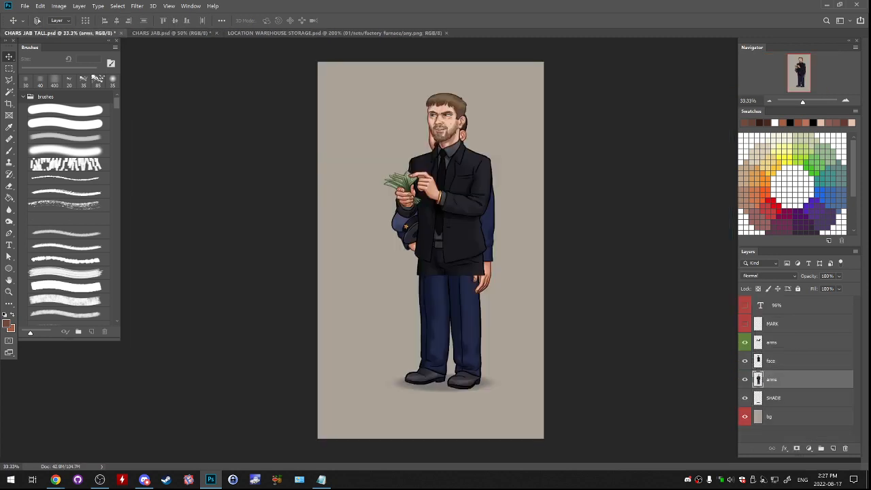
left_click(839, 276)
left_click_drag(855, 287, 820, 287)
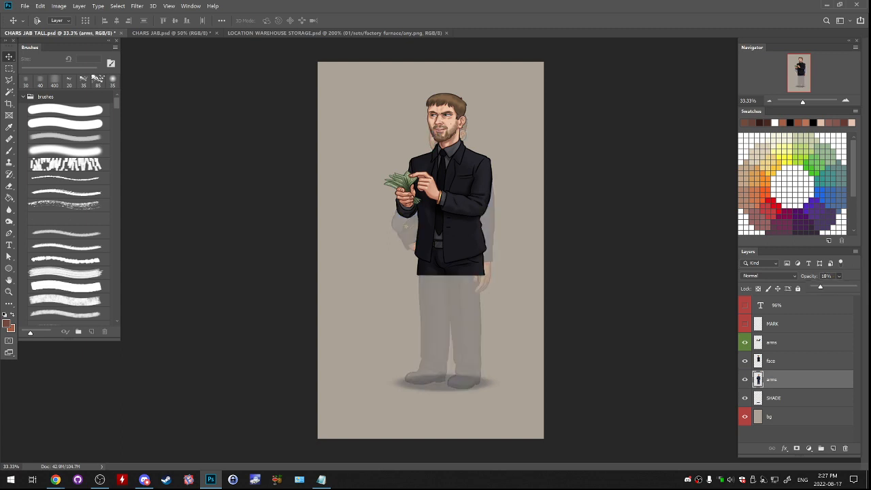
- Close the CHARS JAB document without saving its changes
left_click(789, 362)
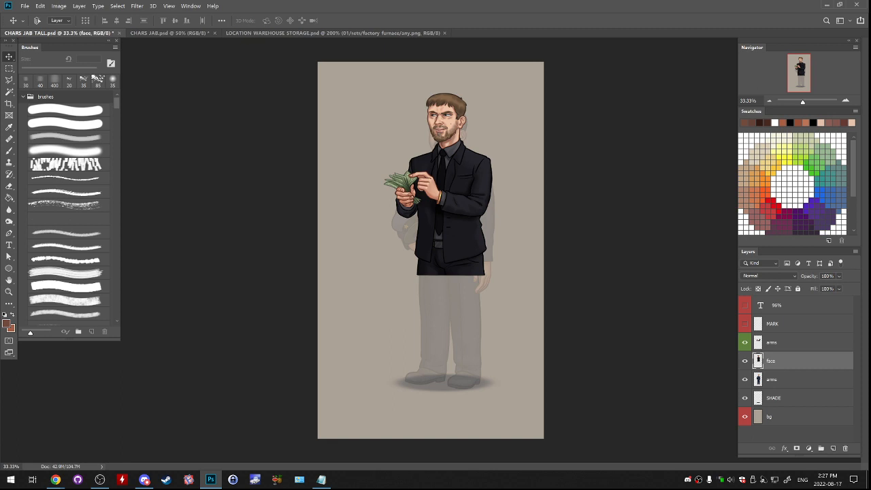
left_click(789, 380)
left_click(790, 343)
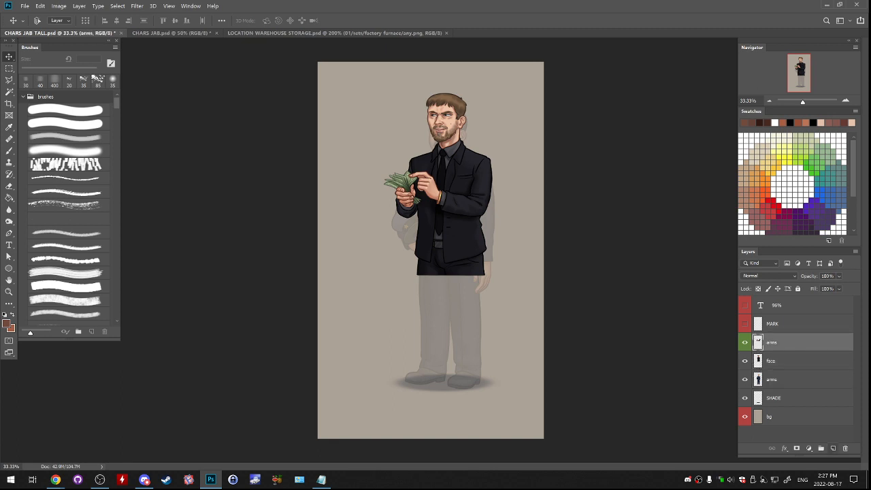
left_click(171, 33)
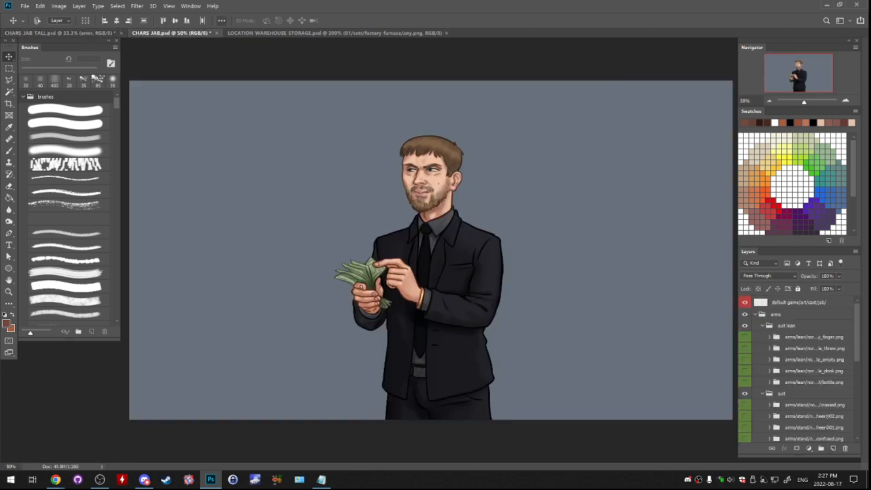
left_click(216, 32)
key("n")
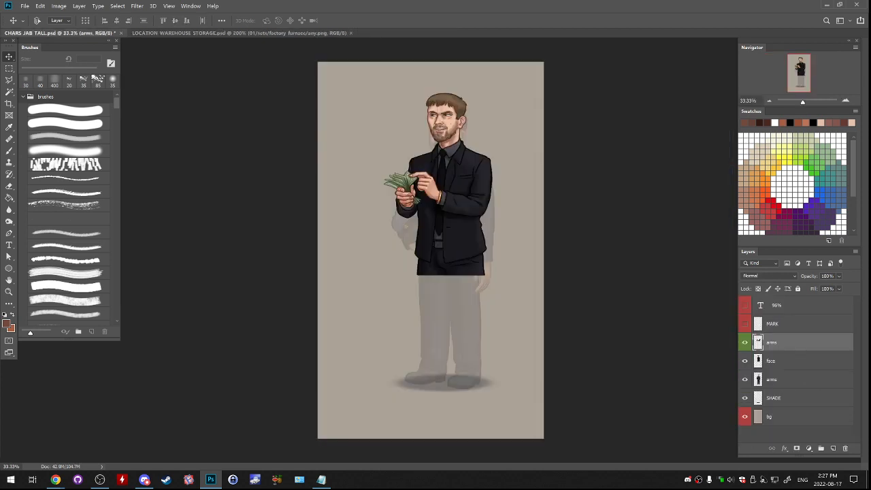
- Add a new layer above the suited figure's arms, fill it with white and reduce its opacity to fade the artwork beneath
left_click(833, 448)
key("g")
left_click(6, 323)
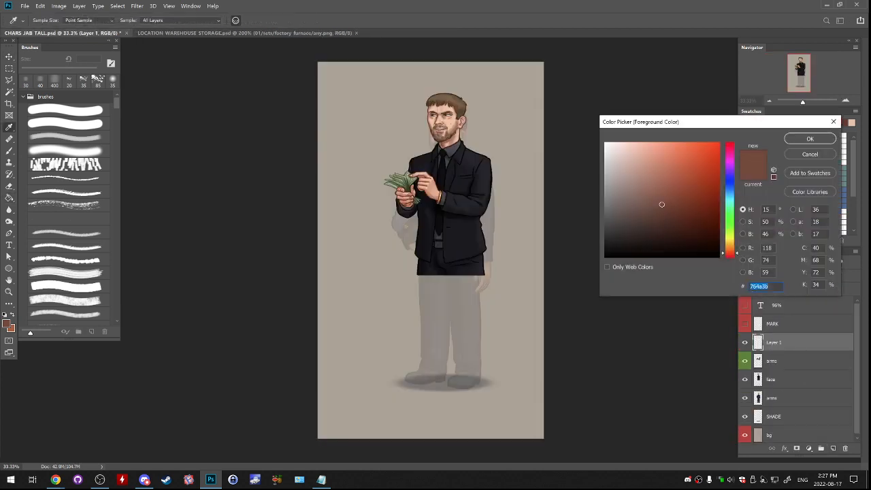
key("Escape")
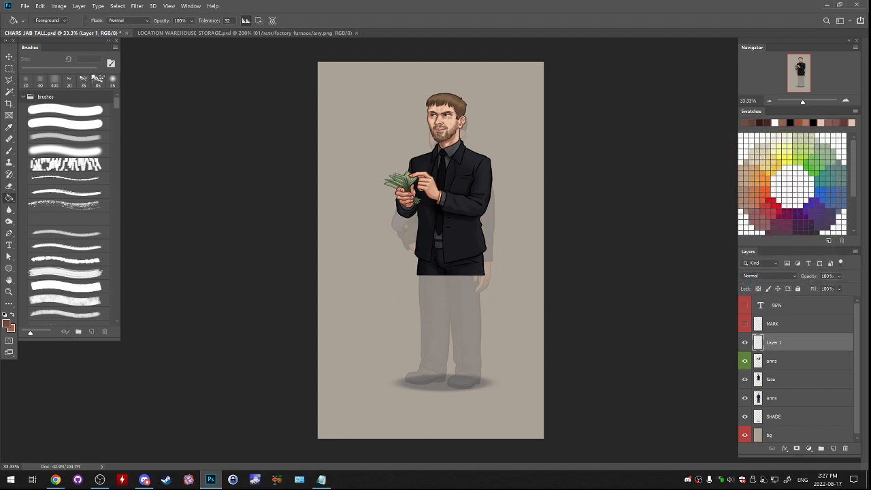
key("d")
key("x")
left_click(401, 300)
left_click(839, 277)
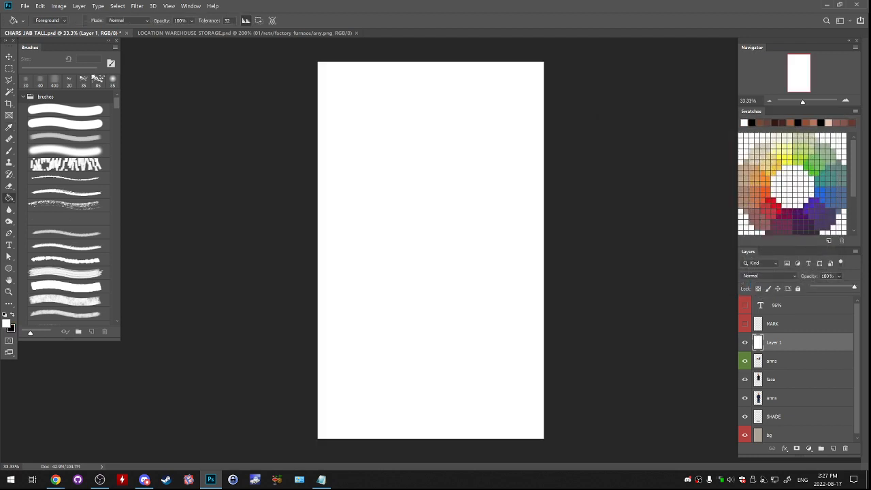
left_click_drag(854, 286, 837, 286)
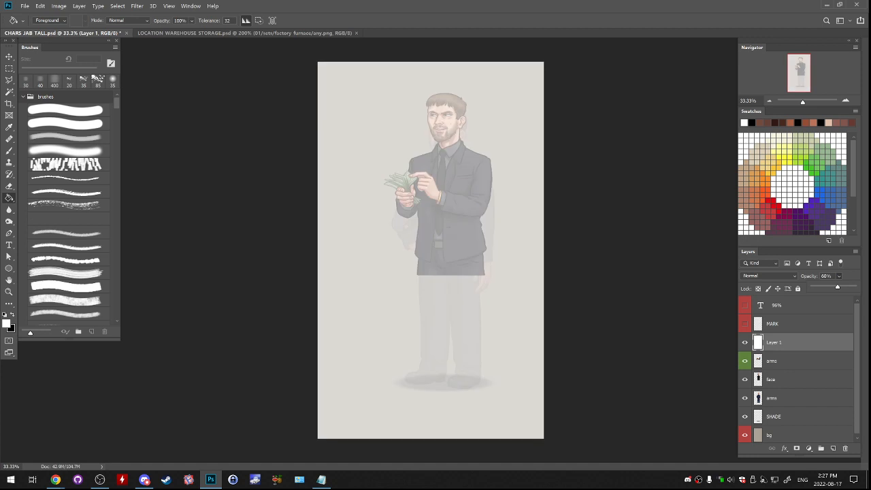
left_click_drag(837, 287, 831, 287)
- Add another layer above the white overlay and name it "sketch"
left_click(833, 447)
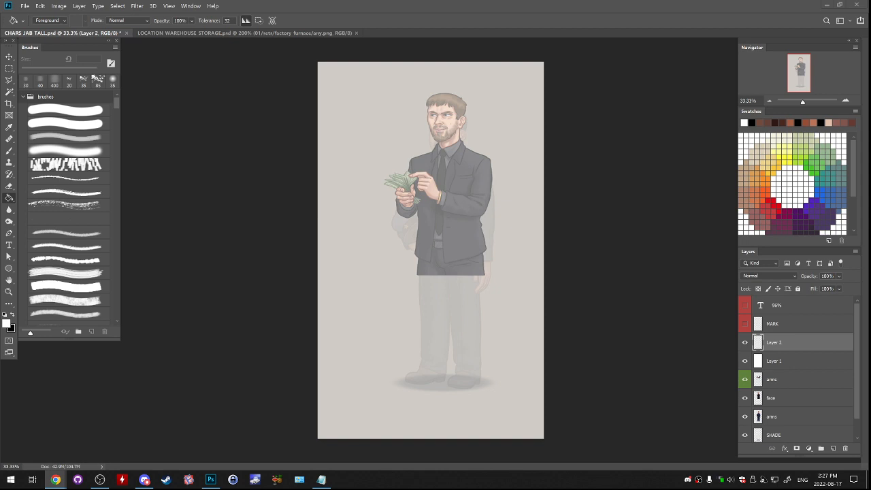
key("alt+Tab")
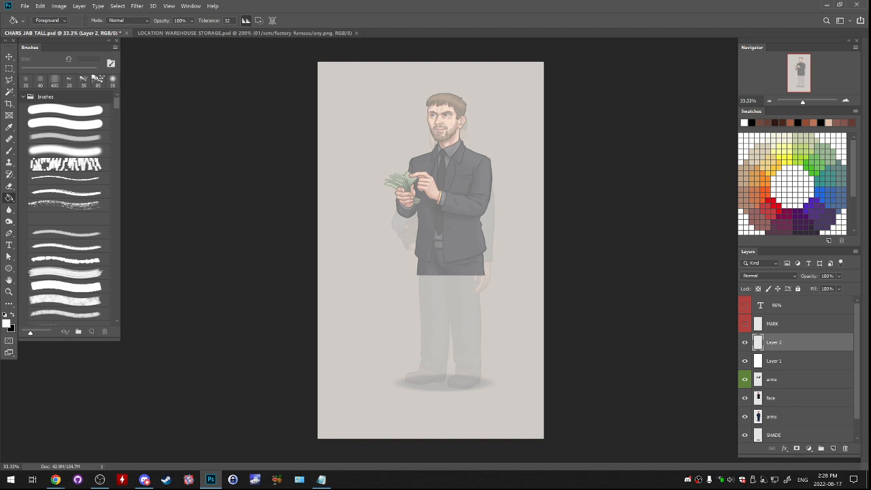
key("alt+Tab")
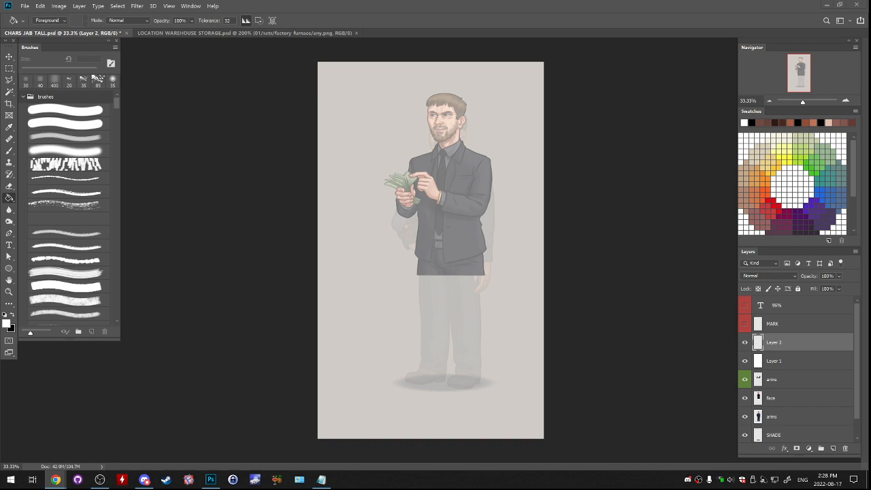
double_click(774, 342)
type("sketch")
key("Return")
- Sketch the outer trouser outline below the money-holding hand, from jacket hem past the knee, with a black 45 px round brush
key("b")
key("x")
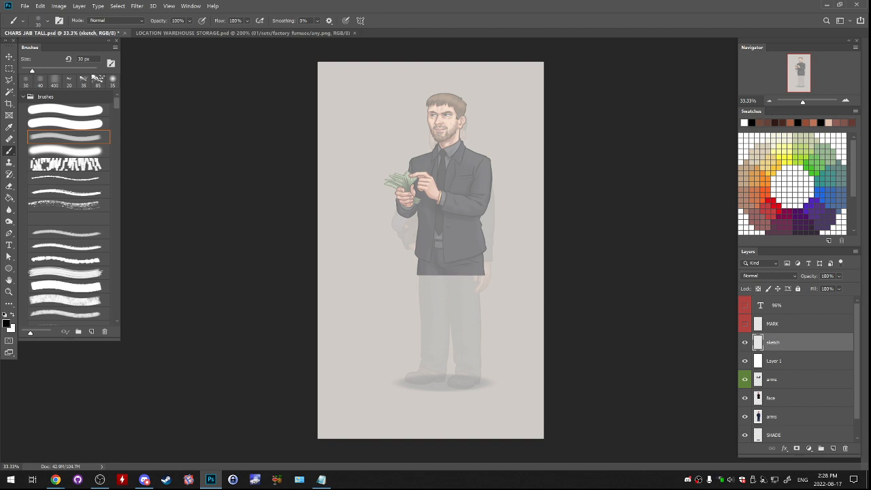
key("ctrl+plus")
mouse_move(436, 272)
left_mouse_down()
mouse_move(350, 193)
mouse_move(335, 293)
left_mouse_up()
key("ctrl+z")
key("bracketright")
key("bracketright")
key("bracketright")
left_click_drag(331, 176, 330, 275)
key("ctrl+z")
left_click_drag(329, 178, 328, 295)
key("ctrl+z")
left_click_drag(326, 176, 330, 329)
key("ctrl+z")
- Sketch the opposite trouser leg's outer outline from the jacket hem down to about the knee
key("ctrl+z")
left_click_drag(331, 261, 329, 310)
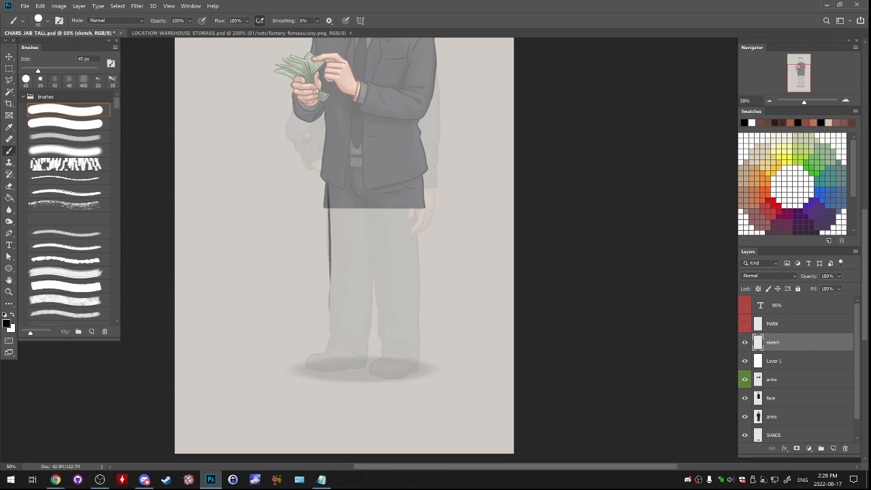
mouse_move(415, 173)
left_mouse_down()
mouse_move(415, 238)
mouse_move(428, 284)
left_mouse_up()
key("ctrl+z")
key("ctrl+z")
key("ctrl+z")
left_click_drag(422, 177, 423, 295)
- Extend the first trouser leg's outer outline with ankle folds and sketch its hem across the shoe
mouse_move(381, 225)
left_mouse_down()
mouse_move(370, 323)
mouse_move(395, 278)
mouse_move(408, 185)
mouse_move(391, 291)
mouse_move(427, 207)
mouse_move(401, 346)
left_mouse_up()
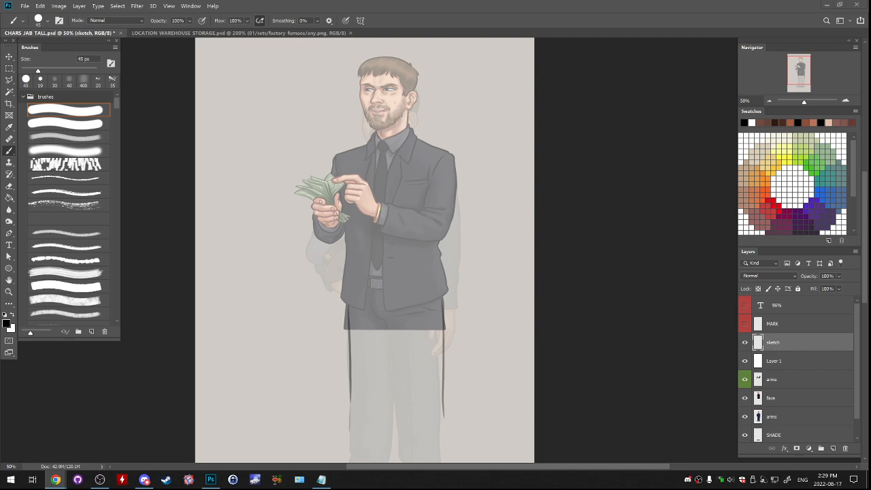
left_click(745, 342)
left_click(745, 342)
left_click_drag(394, 340, 443, 185)
key("ctrl+plus")
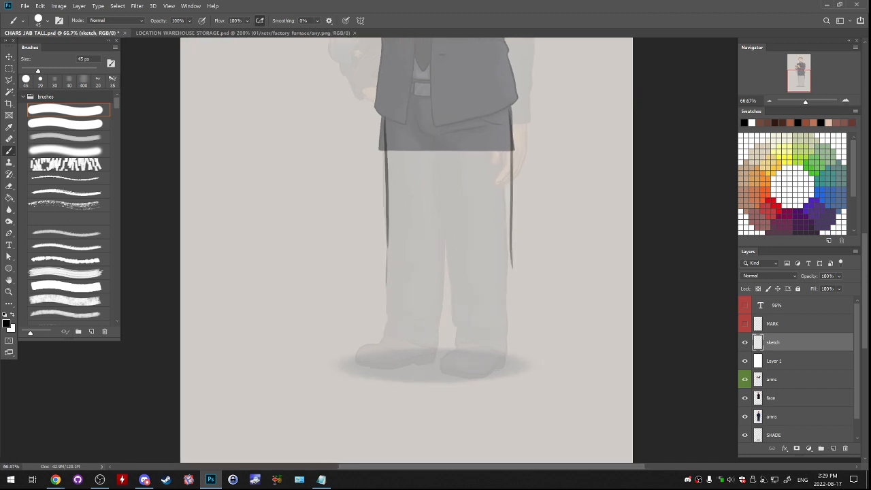
key("ctrl+z")
left_click_drag(346, 204, 348, 282)
mouse_move(348, 282)
left_mouse_down()
mouse_move(340, 315)
mouse_move(383, 331)
left_mouse_up()
key("ctrl+z")
- Sketch the inner trouser line from the crotch down between the two legs
left_click_drag(406, 182, 403, 264)
key("ctrl+z")
left_click_drag(397, 126, 413, 268)
key("ctrl+z")
left_click_drag(409, 216, 415, 274)
key("ctrl+z")
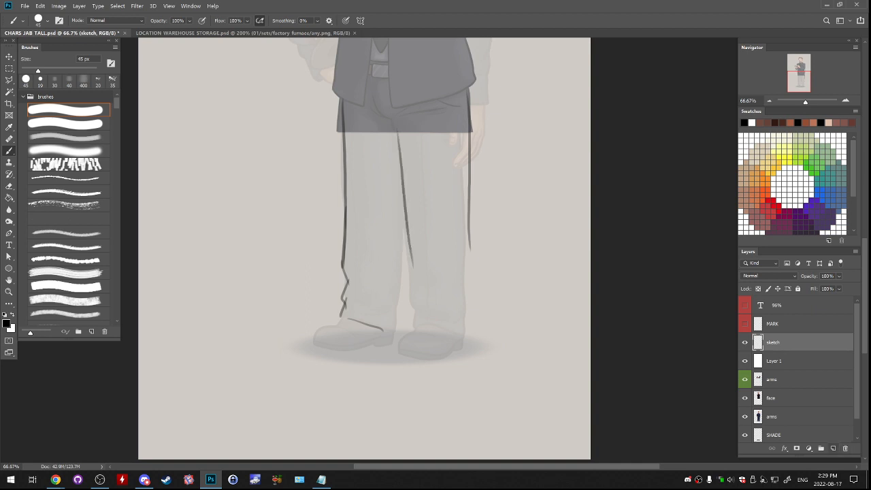
- Sketch the second trouser leg's hem and extend its inner and outer outlines down to the shoe
mouse_move(422, 323)
left_mouse_down()
mouse_move(402, 342)
mouse_move(406, 357)
mouse_move(434, 360)
mouse_move(466, 338)
left_mouse_up()
left_click_drag(411, 254, 421, 323)
left_click_drag(469, 215, 470, 312)
key("ctrl+z")
left_click_drag(469, 245, 464, 343)
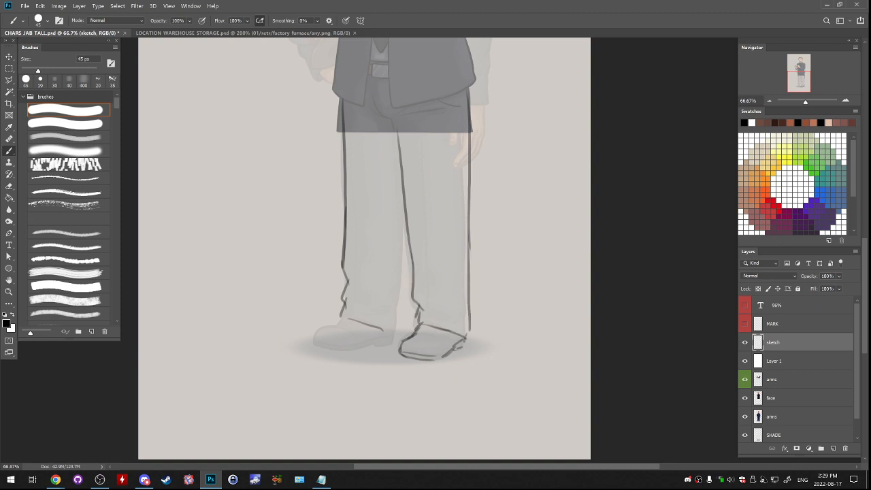
- Sketch the first leg's inner trouser line down to the heel and complete the outlines of the shoes
left_click_drag(400, 179, 397, 334)
key("ctrl+z")
left_click_drag(401, 183, 389, 343)
mouse_move(347, 319)
left_mouse_down()
mouse_move(317, 332)
mouse_move(319, 348)
mouse_move(374, 343)
mouse_move(314, 344)
mouse_move(389, 341)
left_mouse_up()
key("ctrl+z")
key("ctrl+z")
key("ctrl+z")
key("ctrl+z")
mouse_move(462, 349)
left_mouse_down()
mouse_move(432, 358)
mouse_move(466, 344)
left_mouse_up()
- Select the first leg's inner trouser line and stretch it upward to about 116% height towards the crotch
key("l")
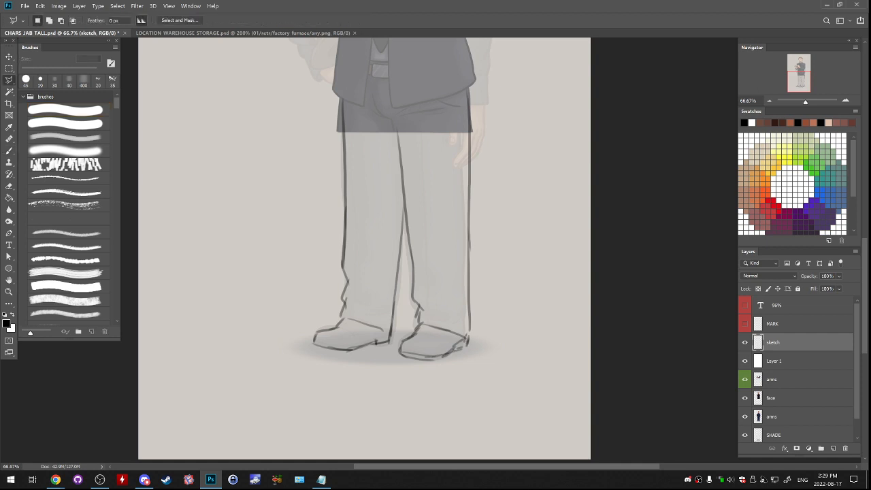
left_click(407, 127)
left_click(394, 116)
left_click(381, 134)
left_click(383, 196)
left_click(409, 180)
left_click(408, 129)
left_click(385, 242)
left_click(390, 335)
left_click(404, 208)
left_click(402, 188)
left_click(389, 210)
left_click(383, 248)
left_click(385, 246)
key("ctrl+t")
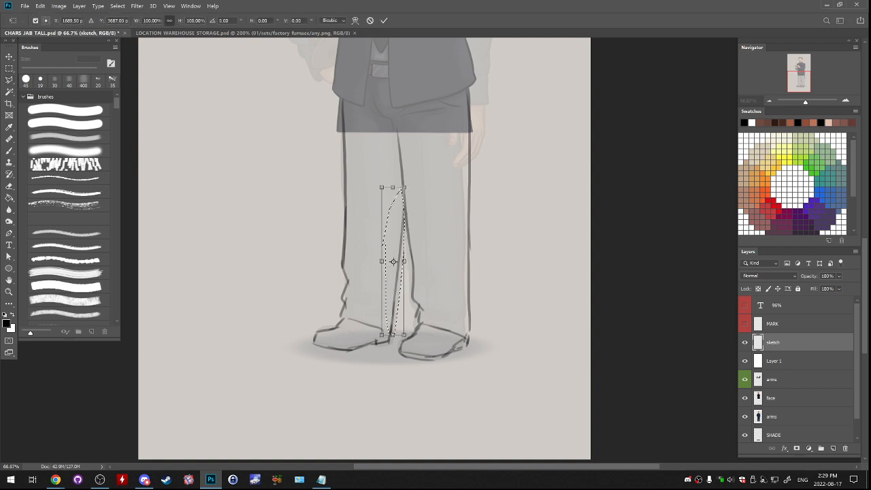
left_click_drag(393, 187, 393, 152)
key("Return")
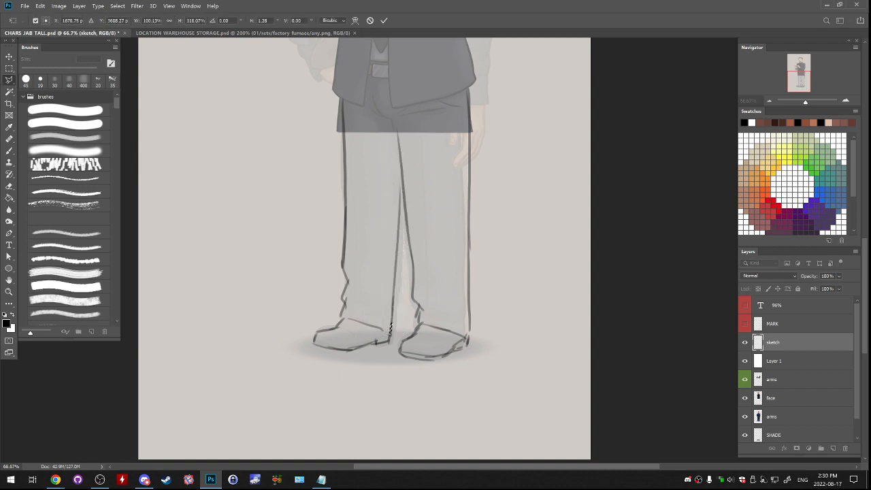
key("ctrl+d")
- Delete the overlapping sketch strokes in a narrow area where the inner leg lines meet below the crotch
left_click(407, 125)
left_click(393, 123)
left_click(392, 134)
left_click(397, 168)
left_click(398, 204)
left_click(410, 202)
left_click(412, 161)
left_click(406, 125)
key("Delete")
key("ctrl+d")
- Select the second leg's outer line from jacket hem to heel and shift it slightly inward
mouse_move(406, 125)
left_mouse_down()
mouse_move(386, 308)
mouse_move(411, 200)
left_mouse_up()
left_click(477, 164)
left_click(462, 195)
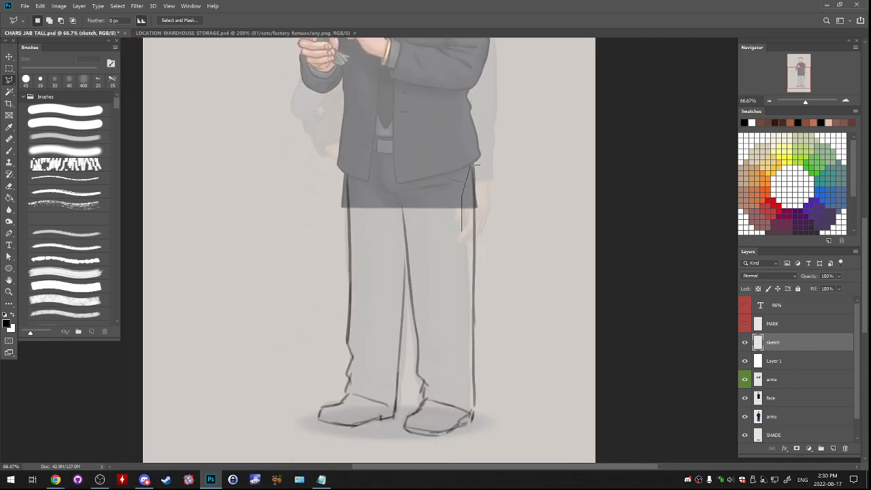
left_click(468, 406)
left_click(481, 429)
left_click(503, 368)
left_click(480, 165)
key("ctrl+t")
left_click_drag(483, 164, 478, 164)
left_click_drag(471, 415, 466, 414)
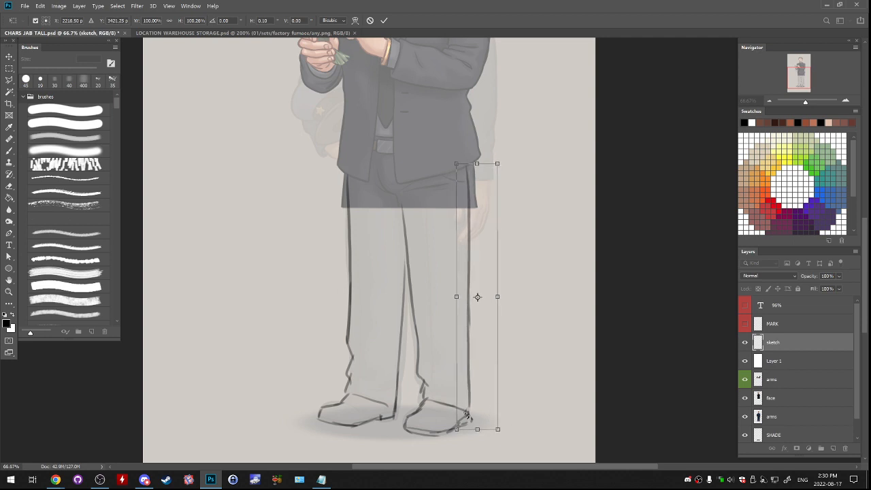
key("Return")
key("ctrl+d")
- Skew the whole leg sketch horizontally by about -0.8° to align it with the jacket
scroll(466, 408, "up", 3)
left_click_drag(443, 327, 467, 247)
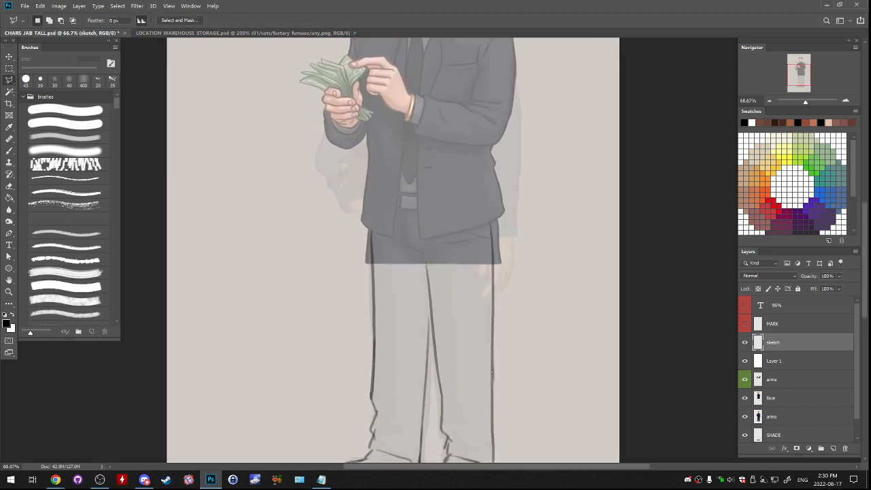
key("ctrl+minus")
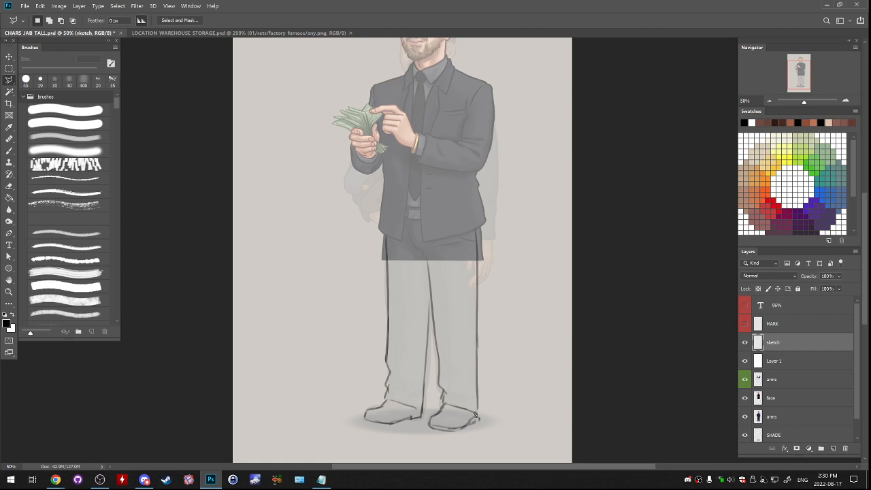
key("ctrl+t")
key("Return")
key("ctrl+t")
left_click_drag(421, 226, 424, 226)
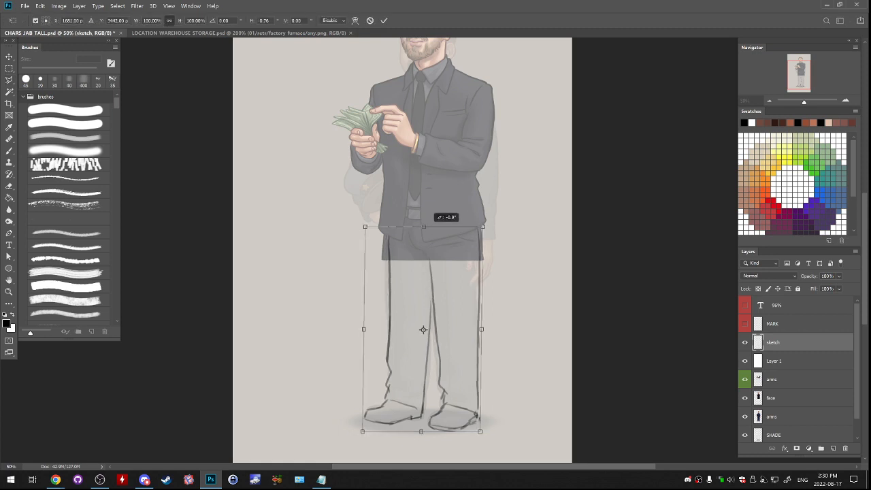
scroll(430, 251, "down", 10)
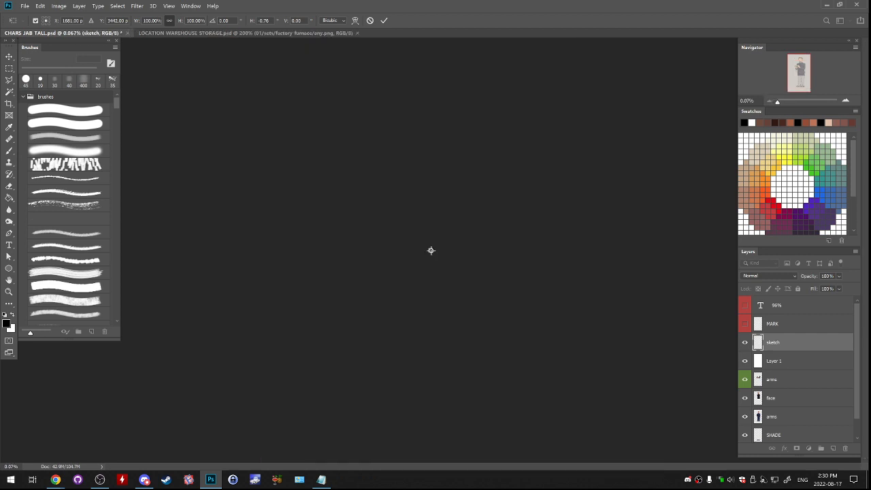
scroll(431, 251, "up", 12)
scroll(439, 293, "down", 3)
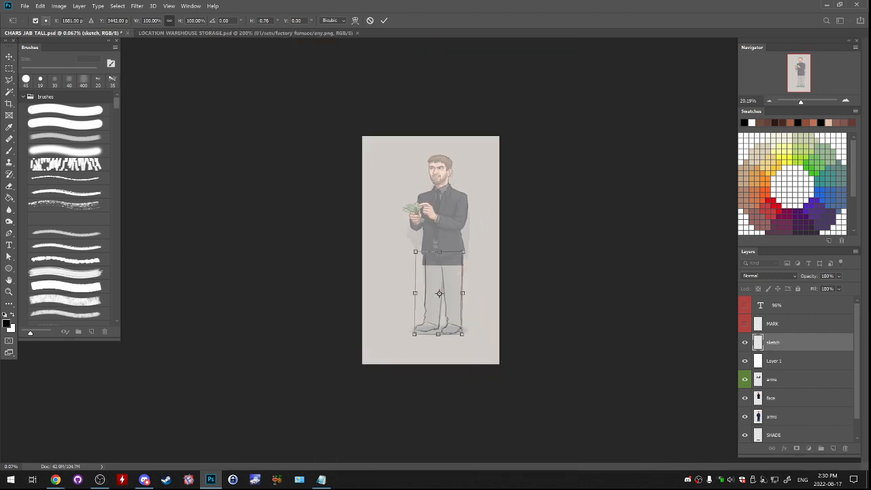
scroll(430, 251, "up", 3)
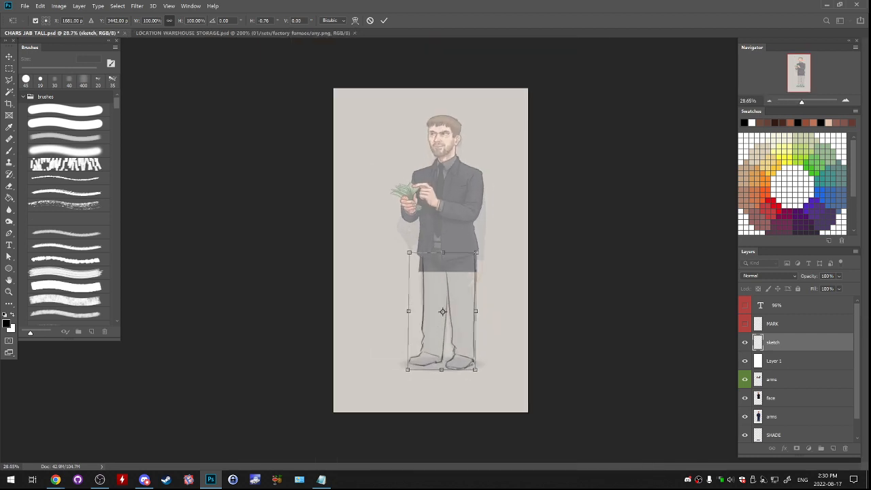
scroll(439, 299, "up", 3)
key("Return")
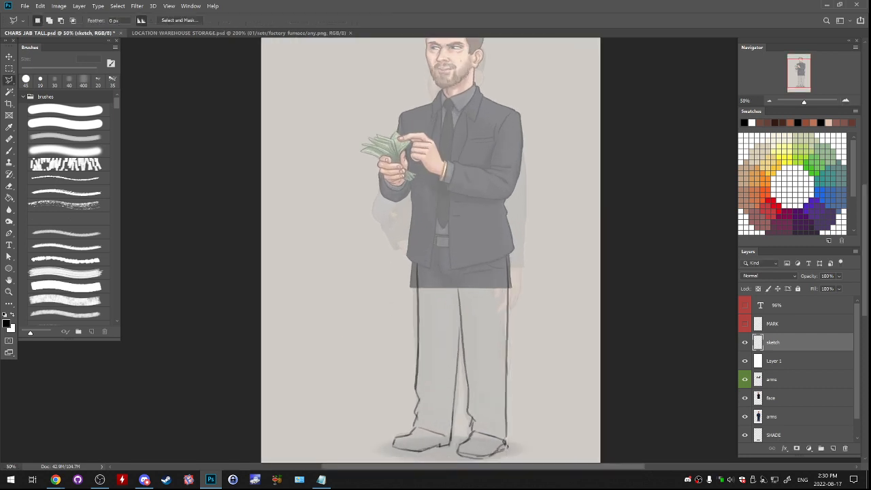
- Rename the face layer as base
mouse_move(436, 272)
left_mouse_down()
mouse_move(432, 238)
mouse_move(422, 286)
left_mouse_up()
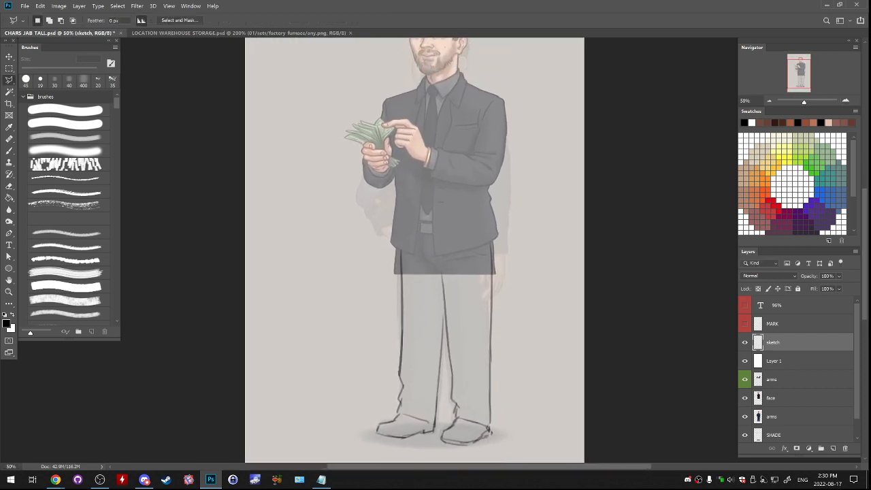
left_click(772, 380)
left_click(772, 398, "shift")
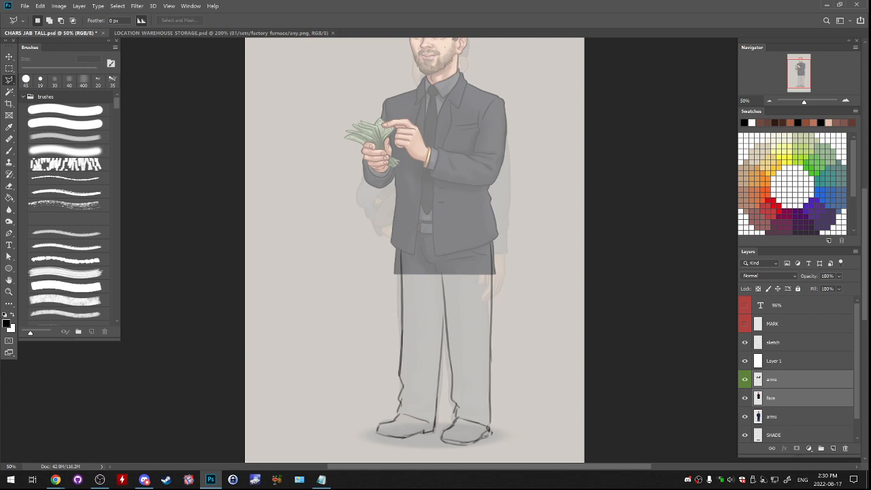
double_click(771, 398)
type("base")
key("Return")
left_click(772, 379, "shift")
left_click_drag(524, 299, 562, 256)
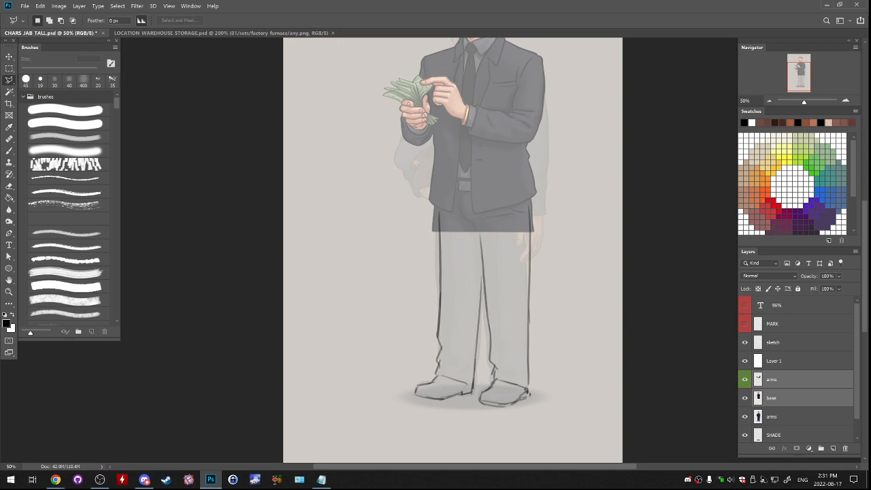
- Lower the sketch layer's opacity to about 59% and add a new layer above it
left_click(774, 362)
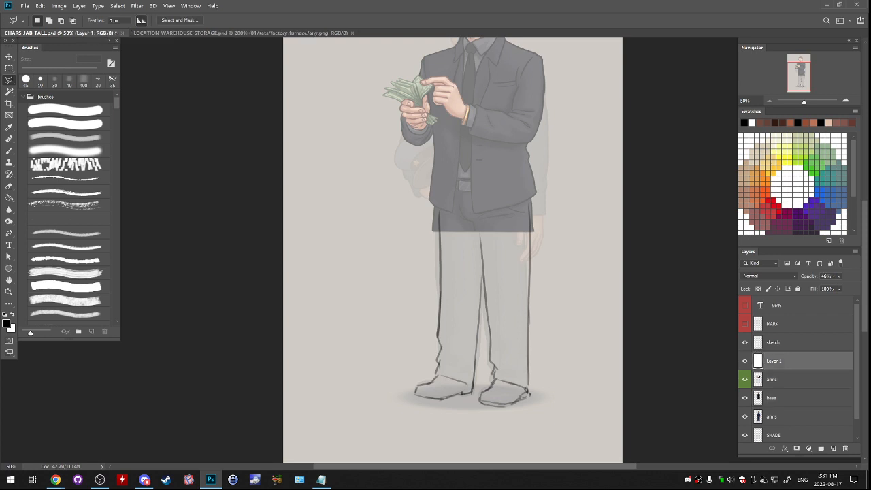
left_click(774, 343)
left_click(839, 276)
mouse_move(856, 287)
left_mouse_down()
mouse_move(828, 287)
mouse_move(837, 286)
left_mouse_up()
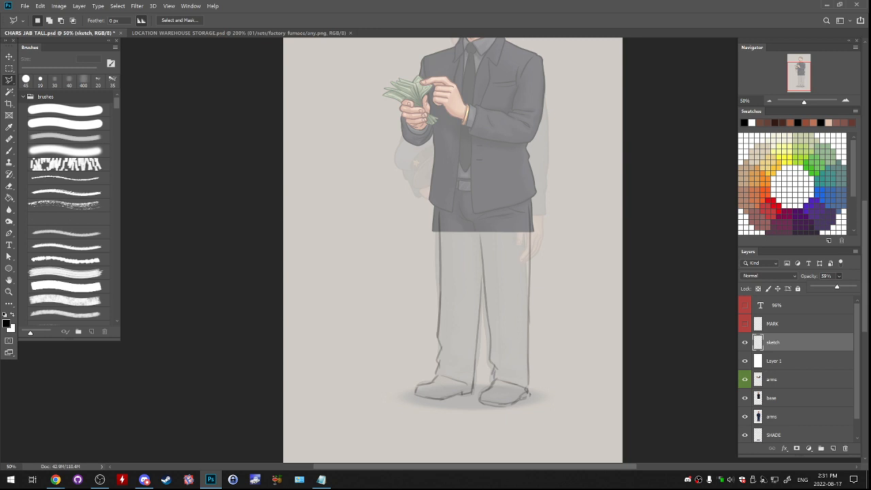
left_click(833, 449)
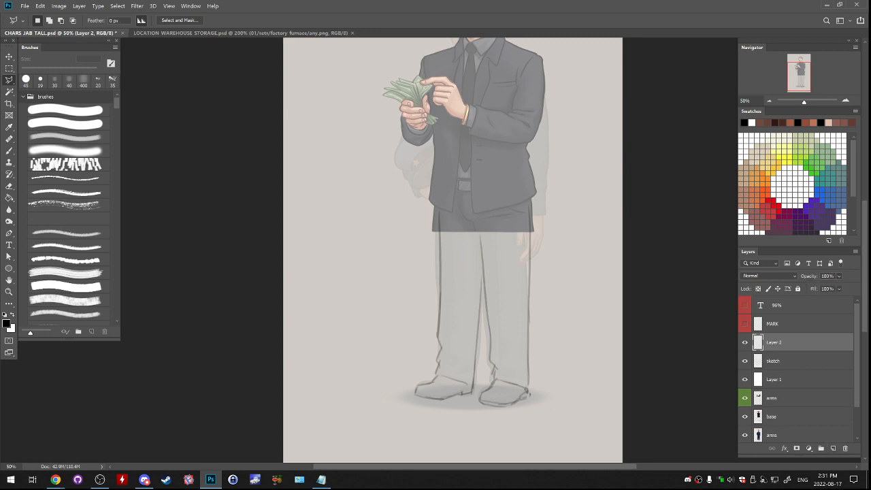
- Ink the first trouser leg's outer line from the jacket hem to the knee with a 19 px brush
key("ctrl+plus")
key("ctrl+plus")
left_click_drag(477, 313, 403, 246)
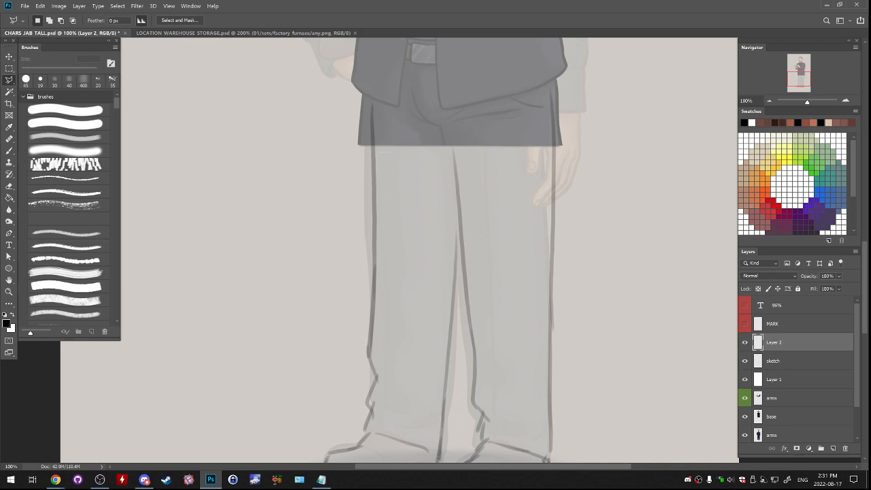
key("b")
left_click_drag(373, 81, 375, 191)
key("ctrl+z")
mouse_move(373, 88)
left_mouse_down()
mouse_move(379, 282)
mouse_move(389, 230)
mouse_move(394, 256)
left_mouse_up()
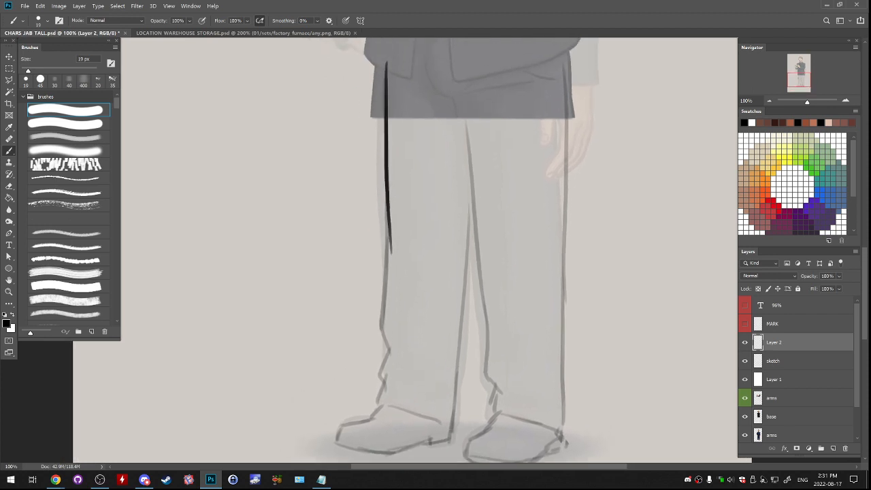
- Continue inking the first leg's outer line from the knee down the shin
key("e")
left_click_drag(394, 221, 384, 328)
key("ctrl+z")
key("b")
key("ctrl+z")
key("ctrl+shift+z")
key("ctrl+z")
key("ctrl+shift+z")
- Ink the ankle folds at the lower end of the first leg's outer line
mouse_move(422, 302)
left_mouse_down()
mouse_move(385, 333)
mouse_move(389, 352)
left_mouse_up()
key("ctrl+z")
mouse_move(386, 315)
left_mouse_down()
mouse_move(390, 352)
mouse_move(403, 280)
mouse_move(395, 312)
left_mouse_up()
key("e")
key("b")
key("ctrl+z")
key("ctrl+z")
key("ctrl+z")
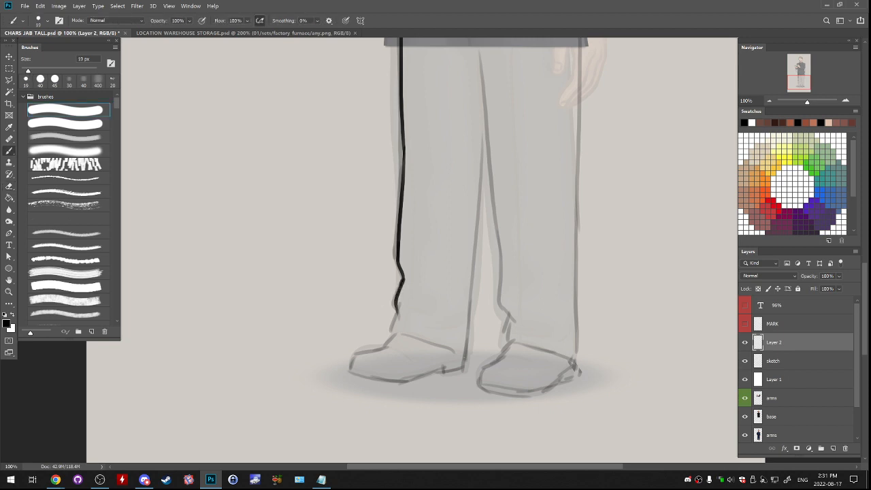
key("ctrl+z")
left_click_drag(403, 278, 393, 312)
key("ctrl+z")
left_click_drag(403, 278, 394, 311)
key("e")
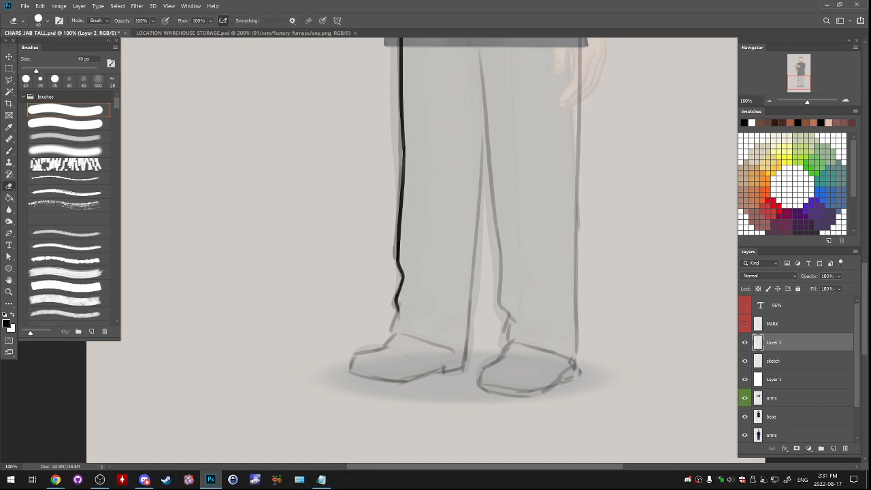
key("b")
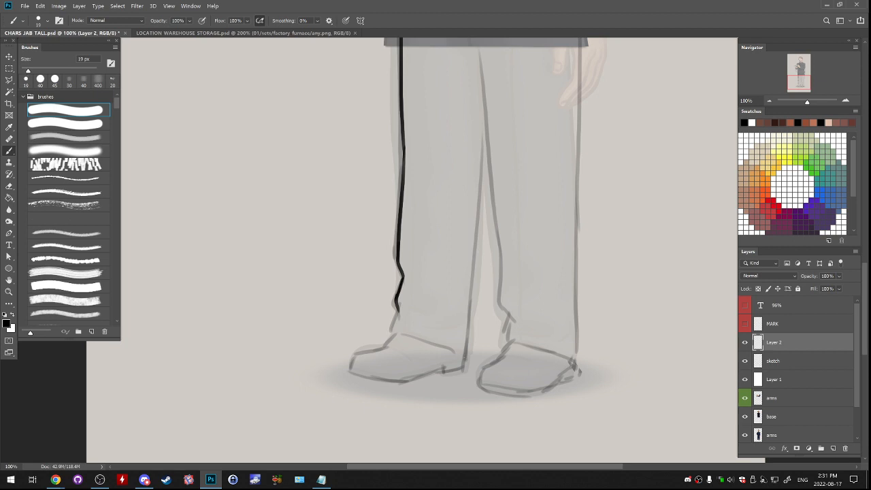
- Ink the first trouser leg's hem as a curve sloping across the shoe to the heel side
key("ctrl+plus")
mouse_move(426, 248)
left_mouse_down()
mouse_move(417, 293)
mouse_move(576, 327)
left_mouse_up()
key("ctrl+z")
mouse_move(427, 289)
left_mouse_down()
mouse_move(580, 337)
mouse_move(563, 334)
left_mouse_up()
key("e")
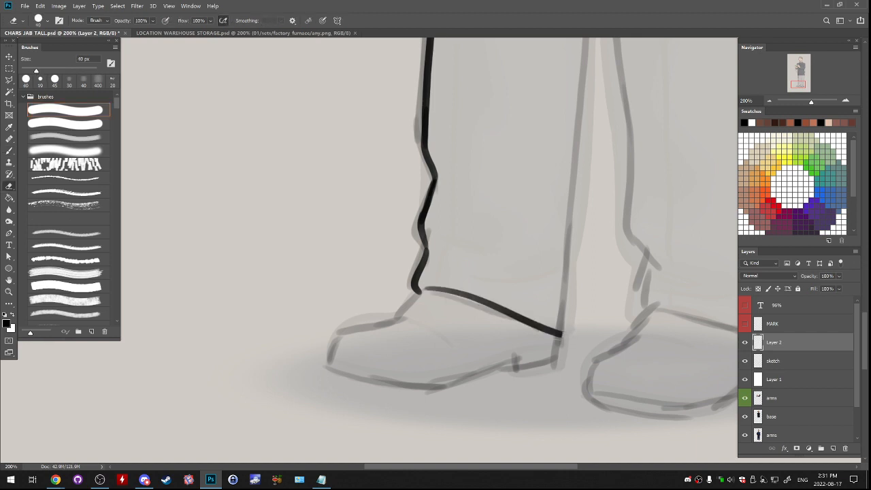
- Ink the lower end of the first leg's inner line down to the hem and clean up their corner
key("b")
left_click_drag(568, 311, 562, 337)
key("ctrl+z")
left_click_drag(565, 289, 560, 339)
key("ctrl+z")
left_click_drag(568, 250, 566, 339)
key("ctrl+z")
key("e")
left_click_drag(565, 333, 529, 393)
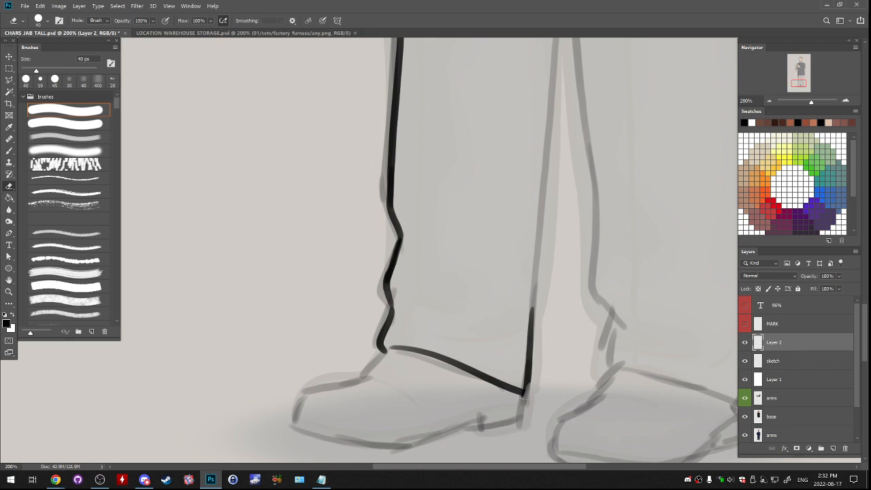
- Extend the first leg's inked inner line upward from the shin to the line below the crotch
key("b")
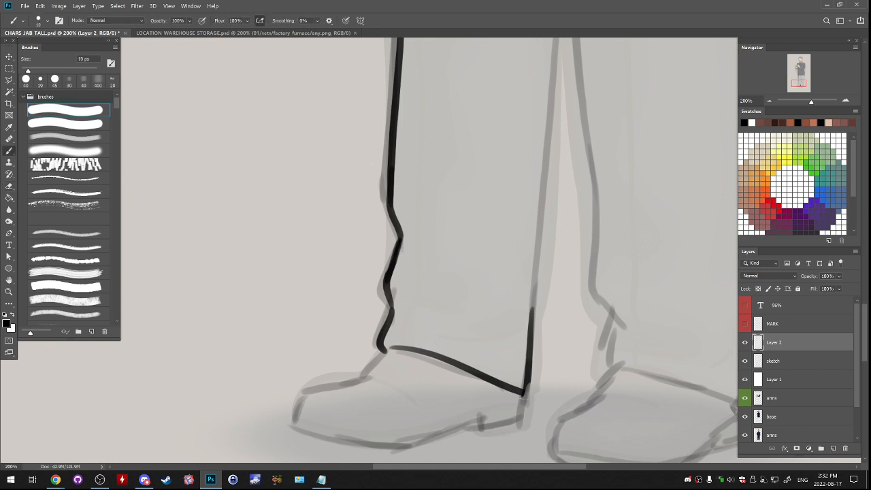
left_click_drag(524, 118, 507, 302)
left_click_drag(511, 191, 462, 385)
mouse_move(482, 204)
left_mouse_down()
mouse_move(478, 371)
mouse_move(468, 367)
mouse_move(471, 347)
mouse_move(467, 377)
left_mouse_up()
key("ctrl+z")
key("ctrl+z")
key("e")
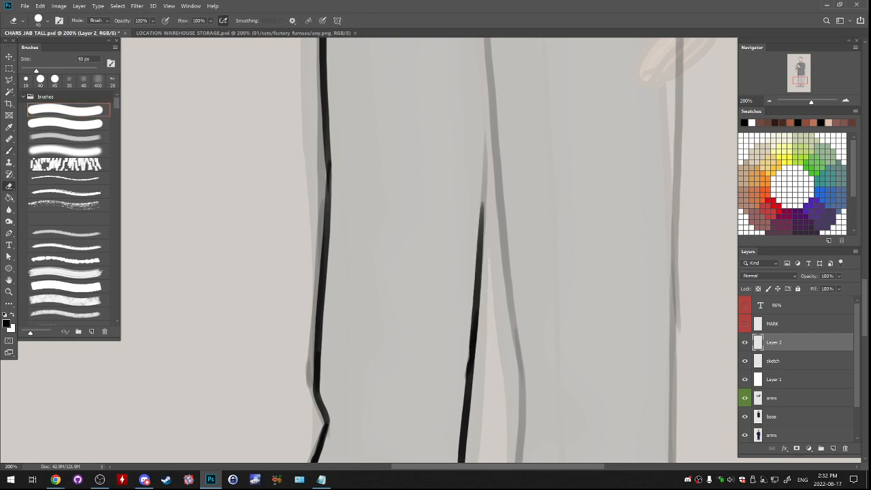
left_click_drag(482, 204, 460, 362)
key("b")
key("ctrl+z")
- Ink the short crease running into the crotch below the jacket opening
key("ctrl+z")
mouse_move(470, 190)
left_mouse_down()
mouse_move(458, 366)
mouse_move(457, 279)
left_mouse_up()
mouse_move(421, 101)
left_mouse_down()
mouse_move(441, 228)
mouse_move(430, 132)
left_mouse_up()
key("ctrl+z")
key("ctrl+z")
mouse_move(371, 98)
left_mouse_down()
mouse_move(417, 113)
mouse_move(446, 104)
mouse_move(424, 109)
mouse_move(443, 113)
left_mouse_up()
- Ink the second leg's inner line from the crotch down past the meeting of the legs and tidy its top corner
key("ctrl+z")
key("ctrl+z")
key("ctrl+z")
key("ctrl+z")
mouse_move(385, 96)
left_mouse_down()
mouse_move(453, 113)
mouse_move(446, 188)
left_mouse_up()
key("ctrl+z")
key("ctrl+z")
left_click_drag(439, 113, 461, 358)
key("ctrl+z")
key("e")
left_click(448, 113)
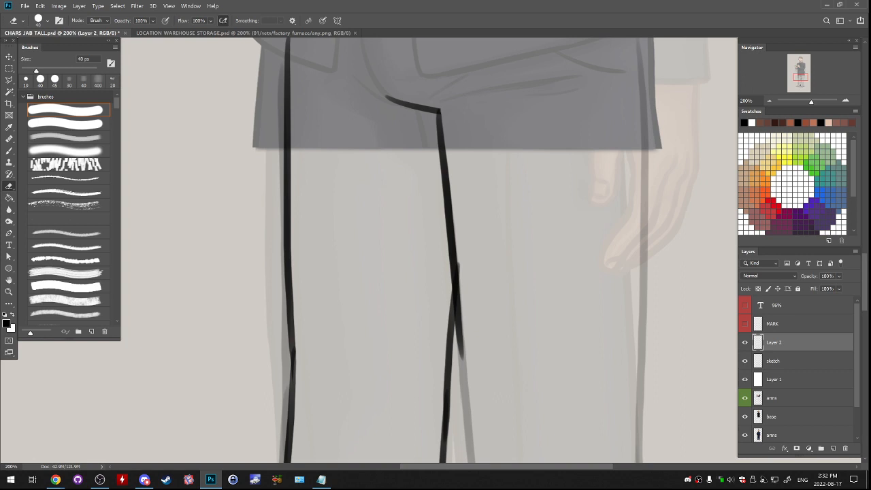
key("b")
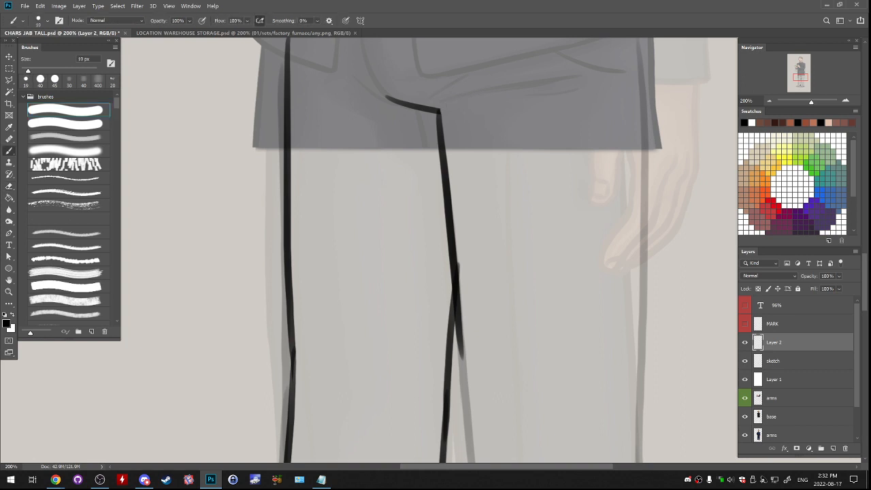
- Try to ink a crease from the crotch across the top of the second leg
key("ctrl+z")
left_click_drag(442, 107, 513, 89)
key("ctrl+z")
key("ctrl+z")
mouse_move(469, 320)
left_mouse_down()
mouse_move(413, 130)
mouse_move(413, 198)
left_mouse_up()
key("e")
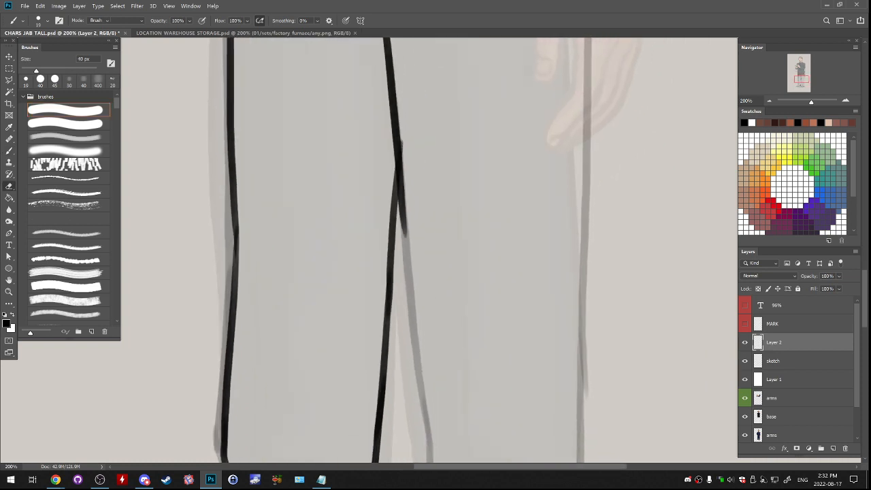
- Ink the second leg's inner line from the meeting of the legs down to the shin and trim its lower end
left_click_drag(411, 115, 417, 175)
key("b")
left_click_drag(393, 113, 411, 271)
key("ctrl+z")
left_click_drag(415, 307, 388, 185)
key("ctrl+z")
left_click_drag(375, 94, 409, 362)
key("ctrl+z")
mouse_move(375, 78)
left_mouse_down()
mouse_move(396, 335)
mouse_move(393, 279)
left_mouse_up()
key("e")
left_click_drag(393, 313, 392, 260)
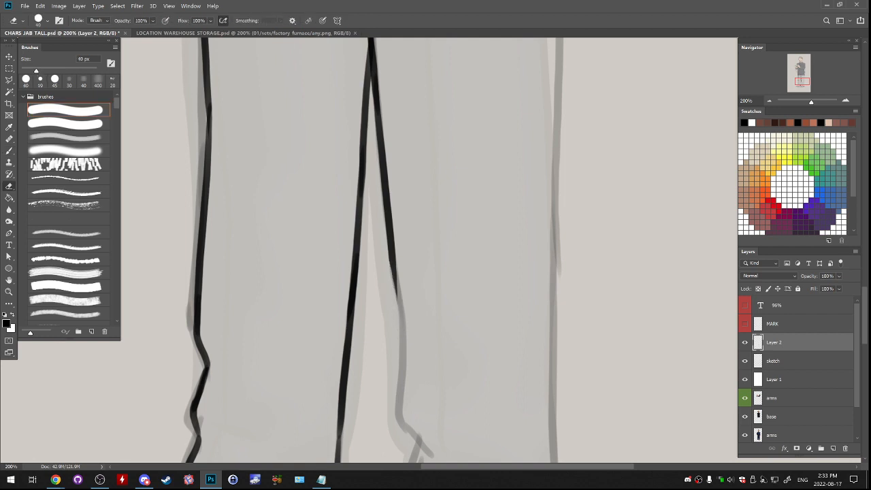
- Extend the second leg's inner line down the lower shin, following the sketched curve
key("b")
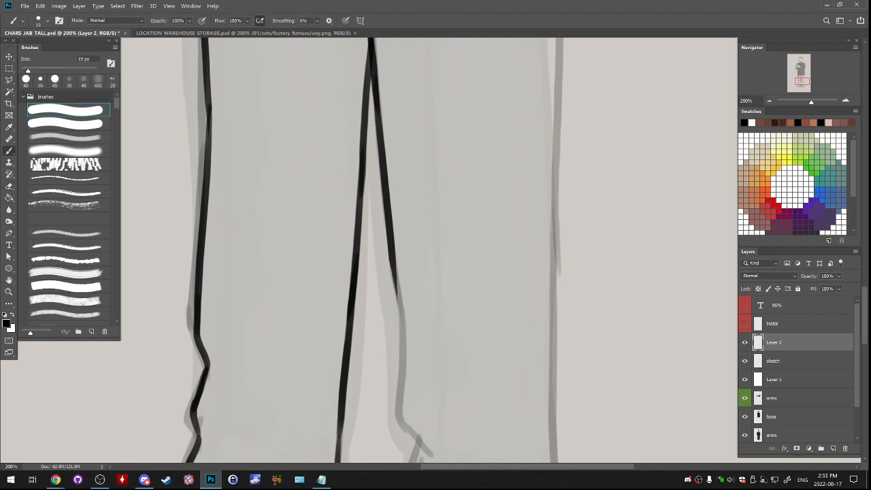
left_click_drag(408, 307, 401, 256)
left_click_drag(388, 209, 397, 304)
key("ctrl+z")
key("ctrl+z")
left_click_drag(386, 205, 399, 303)
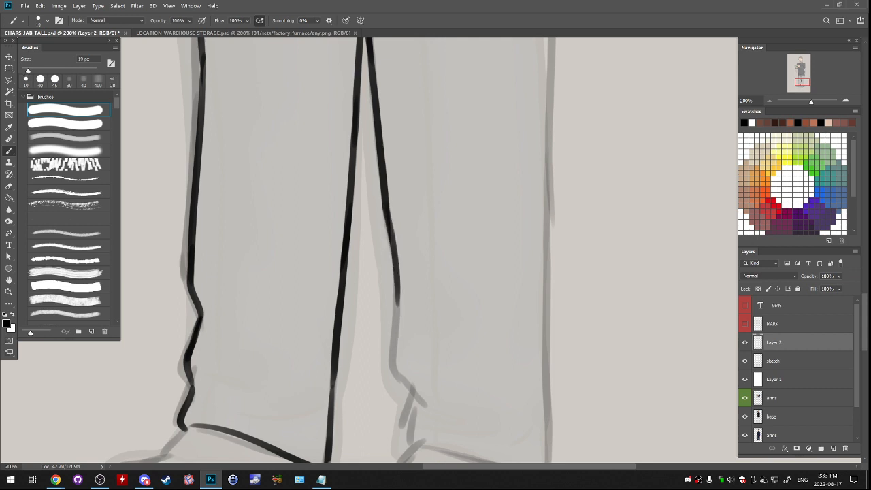
- Ink the bent lower part of the second leg's inner line down to the trouser cuff
mouse_move(402, 327)
left_mouse_down()
mouse_move(414, 181)
mouse_move(404, 213)
left_mouse_up()
key("ctrl+z")
mouse_move(400, 177)
left_mouse_down()
mouse_move(397, 242)
mouse_move(411, 274)
left_mouse_up()
key("ctrl+z")
key("ctrl+z")
left_click_drag(399, 167, 413, 335)
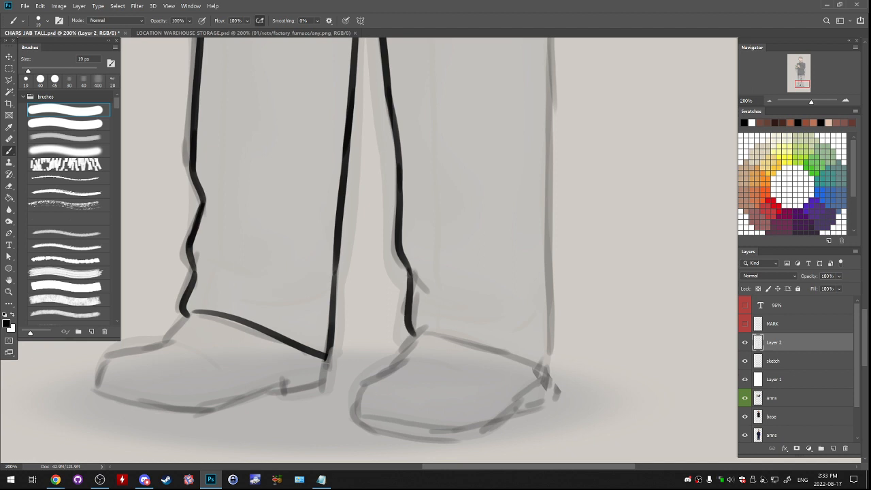
- Ink a short fold at the second leg's ankle bend and a thin curved crease across the shin
mouse_move(409, 266)
left_mouse_down()
mouse_move(429, 289)
mouse_move(420, 287)
mouse_move(499, 271)
mouse_move(601, 309)
left_mouse_up()
key("ctrl+z")
key("ctrl+z")
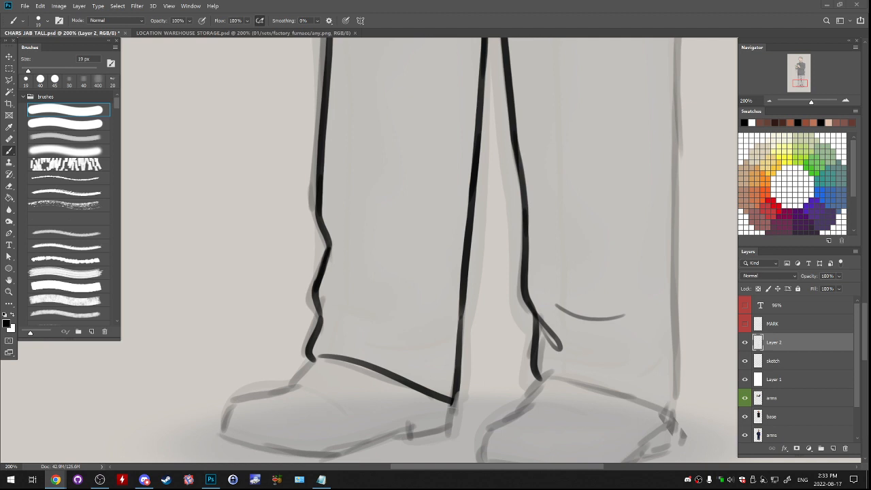
left_click_drag(409, 259, 528, 262)
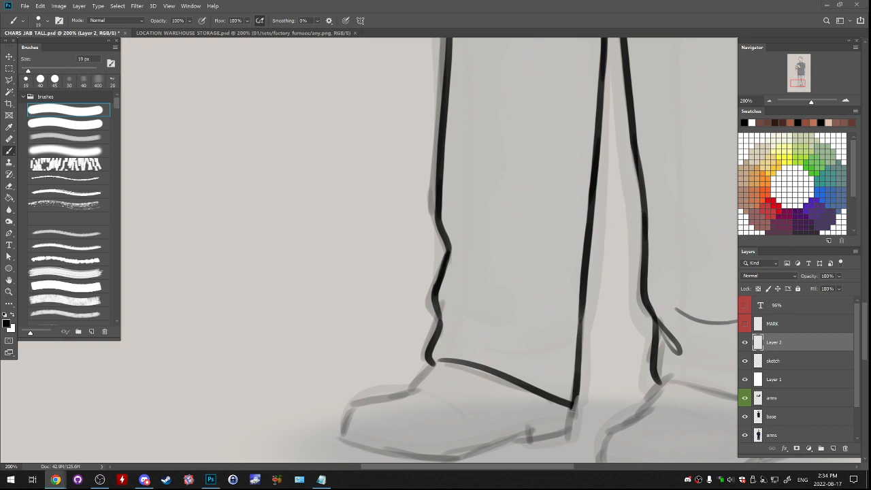
- Ink the upper part of the second leg's outer line from below the jacket hem and clean its top end
left_click_drag(565, 65, 292, 442)
left_click_drag(408, 231, 410, 265)
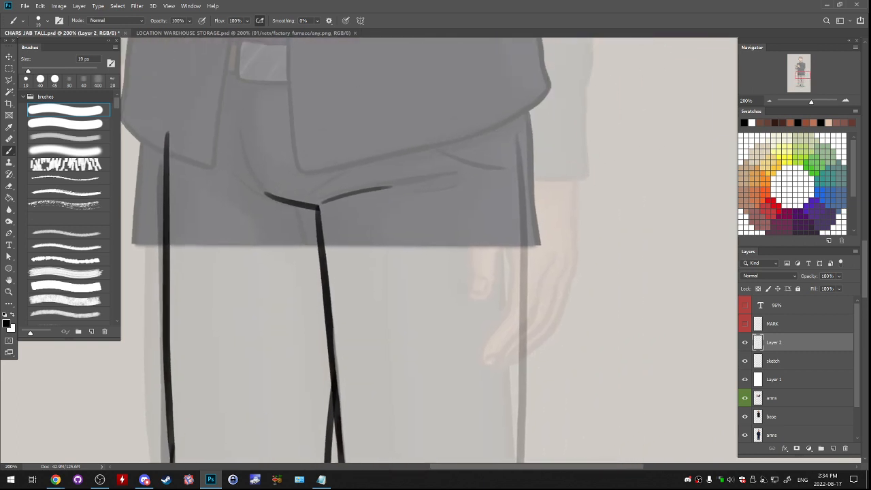
key("ctrl+z")
mouse_move(520, 114)
left_mouse_down()
mouse_move(524, 192)
mouse_move(524, 181)
left_mouse_up()
key("ctrl+z")
left_click_drag(520, 98, 518, 227)
key("ctrl+z")
key("e")
left_click_drag(519, 98, 523, 110)
left_click_drag(476, 258, 452, 223)
key("ctrl+z")
mouse_move(494, 189)
left_mouse_down()
mouse_move(494, 168)
mouse_move(498, 230)
left_mouse_up()
- Continue the second leg's outer line down the thigh toward the knee
key("b")
key("ctrl+z")
left_click_drag(492, 158, 501, 400)
key("ctrl+z")
left_click_drag(494, 171, 501, 394)
key("ctrl+z")
mouse_move(495, 170)
left_mouse_down()
mouse_move(497, 396)
mouse_move(470, 210)
mouse_move(481, 250)
left_mouse_up()
key("ctrl+z")
left_click_drag(484, 174, 482, 395)
key("ctrl+z")
- Extend the second leg's outer line down the calf to just above the trouser cuff
mouse_move(483, 176)
left_mouse_down()
mouse_move(477, 373)
mouse_move(476, 220)
mouse_move(483, 229)
mouse_move(477, 359)
mouse_move(458, 177)
left_mouse_up()
key("ctrl+z")
left_click_drag(459, 123, 457, 190)
key("ctrl+z")
left_click_drag(460, 94, 456, 292)
key("ctrl+z")
left_click_drag(460, 87, 456, 268)
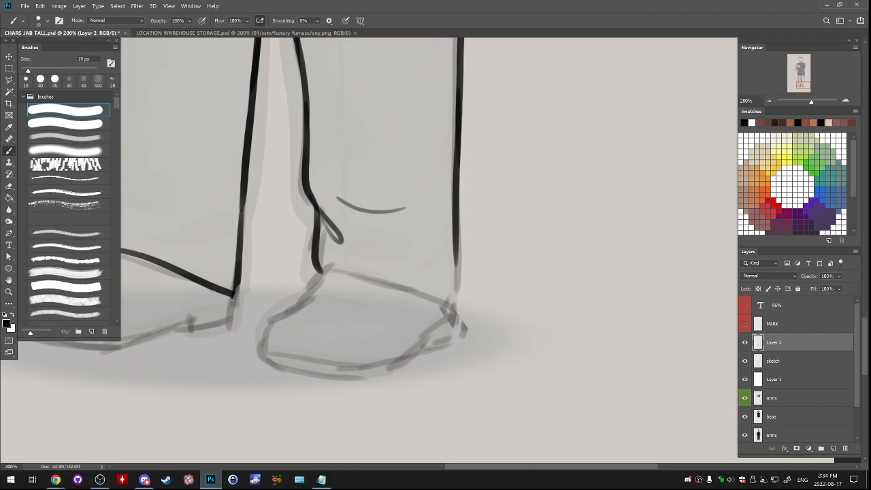
- Ink the slightly bulging end of the second leg's outer line down to the cuff's outer corner
key("e")
mouse_move(453, 268)
left_mouse_down()
mouse_move(449, 220)
mouse_move(461, 270)
left_mouse_up()
key("b")
key("ctrl+z")
left_click_drag(457, 230, 462, 323)
key("ctrl+z")
key("e")
key("b")
key("ctrl+z")
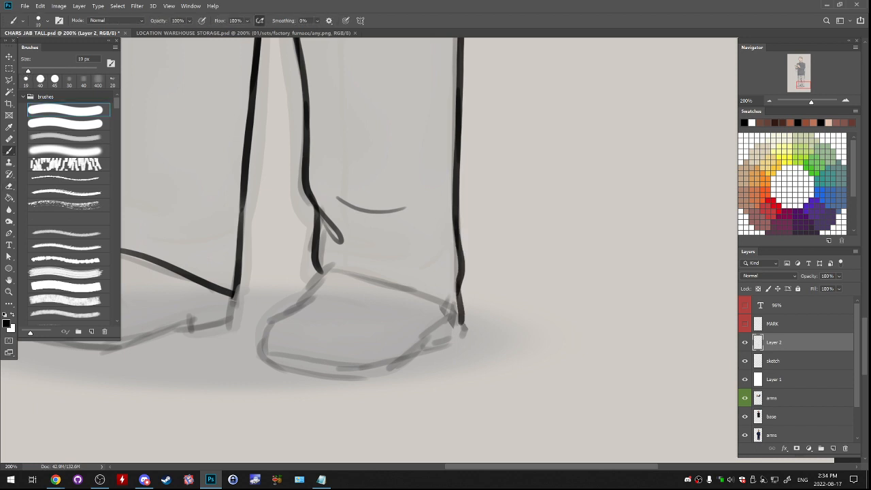
- Ink the second leg's curved cuff hem from the inner ankle to the outer corner and erase the overshoot
mouse_move(310, 271)
left_mouse_down()
mouse_move(345, 264)
mouse_move(460, 320)
left_mouse_up()
key("ctrl+z")
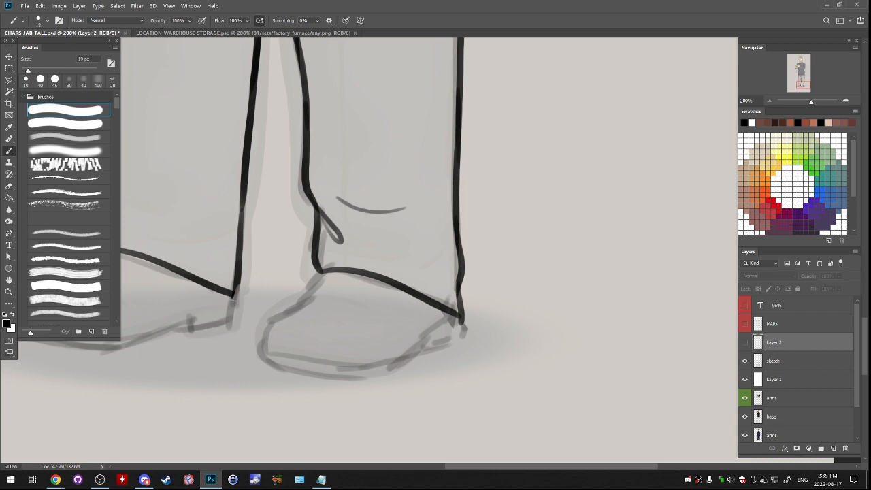
key("e")
left_click_drag(464, 298, 450, 342)
key("b")
key("ctrl+z")
- Ink the second shoe's instep and toe contour from the cuff down to the sole
key("ctrl+z")
key("ctrl+z")
mouse_move(327, 286)
left_mouse_down()
mouse_move(448, 238)
mouse_move(387, 291)
left_mouse_up()
key("ctrl+z")
- Ink the bottom edge of the second shoe's sole from the toe toward the heel
key("ctrl+z")
key("ctrl+z")
mouse_move(424, 256)
left_mouse_down()
mouse_move(398, 272)
mouse_move(389, 295)
left_mouse_up()
key("ctrl+z")
mouse_move(424, 256)
left_mouse_down()
mouse_move(384, 304)
mouse_move(390, 296)
mouse_move(390, 317)
mouse_move(516, 331)
left_mouse_up()
- Ink the second shoe's heel between the sole and the trouser cuff
key("ctrl+z")
key("ctrl+z")
key("ctrl+z")
left_click_drag(389, 317, 527, 306)
key("ctrl+z")
left_click_drag(390, 317, 541, 307)
key("ctrl+z")
mouse_move(389, 317)
left_mouse_down()
mouse_move(536, 313)
mouse_move(502, 338)
mouse_move(546, 296)
left_mouse_up()
key("e")
key("b")
key("ctrl+z")
mouse_move(494, 326)
left_mouse_down()
mouse_move(556, 288)
mouse_move(552, 300)
mouse_move(564, 298)
left_mouse_up()
key("ctrl+z")
key("ctrl+z")
mouse_move(551, 300)
left_mouse_down()
mouse_move(574, 293)
mouse_move(553, 292)
mouse_move(572, 267)
left_mouse_up()
key("e")
key("b")
key("ctrl+z")
left_click_drag(501, 307, 569, 267)
key("ctrl+z")
- Ink the thin welt line above the second shoe's sole from the toe up to the heel
left_click_drag(390, 304, 501, 311)
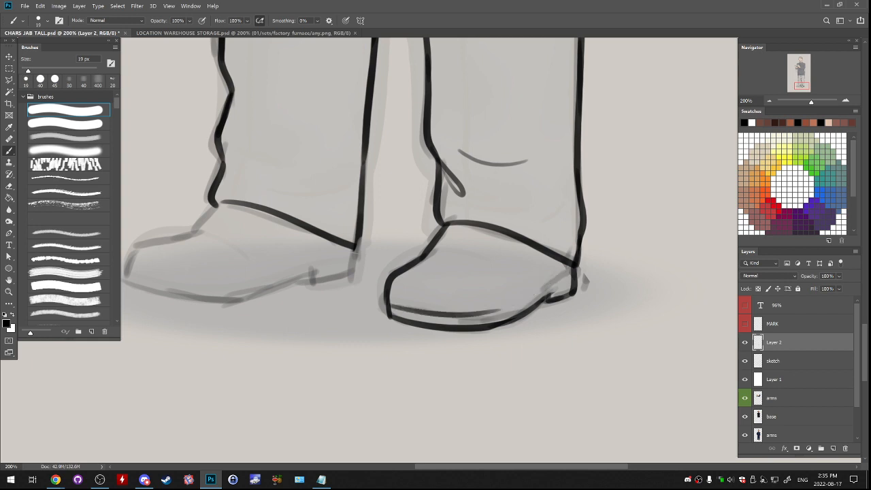
key("ctrl+z")
left_click_drag(390, 304, 521, 314)
key("ctrl+z")
mouse_move(398, 304)
left_mouse_down()
mouse_move(507, 312)
mouse_move(576, 270)
left_mouse_up()
key("ctrl+z")
- Ink two thin crease lines across the upper of the second shoe below the cuff
key("ctrl+z")
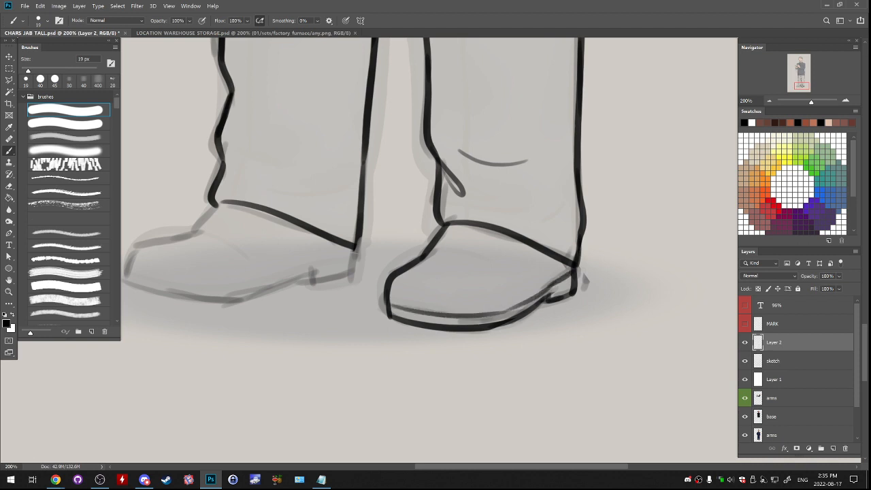
key("ctrl+z")
left_click_drag(424, 259, 484, 265)
left_click_drag(439, 241, 633, 273)
key("ctrl+z")
key("ctrl+z")
key("ctrl+z")
key("ctrl+z")
left_click_drag(551, 263, 636, 276)
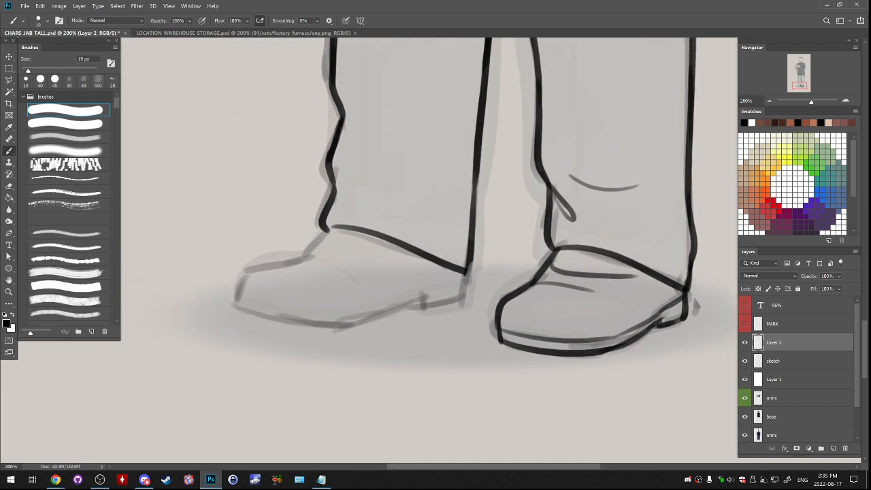
key("ctrl+z")
left_click_drag(549, 264, 617, 273)
key("ctrl+z")
- Ink the first shoe's instep and toe contour from the trouser cuff down to the sole
left_click_drag(436, 273, 532, 262)
key("ctrl+z")
mouse_move(430, 218)
left_mouse_down()
mouse_move(396, 252)
mouse_move(337, 269)
mouse_move(335, 297)
left_mouse_up()
key("ctrl+z")
key("ctrl+z")
key("ctrl+z")
key("ctrl+z")
key("ctrl+z")
key("ctrl+z")
key("ctrl+z")
left_click_drag(344, 266, 335, 289)
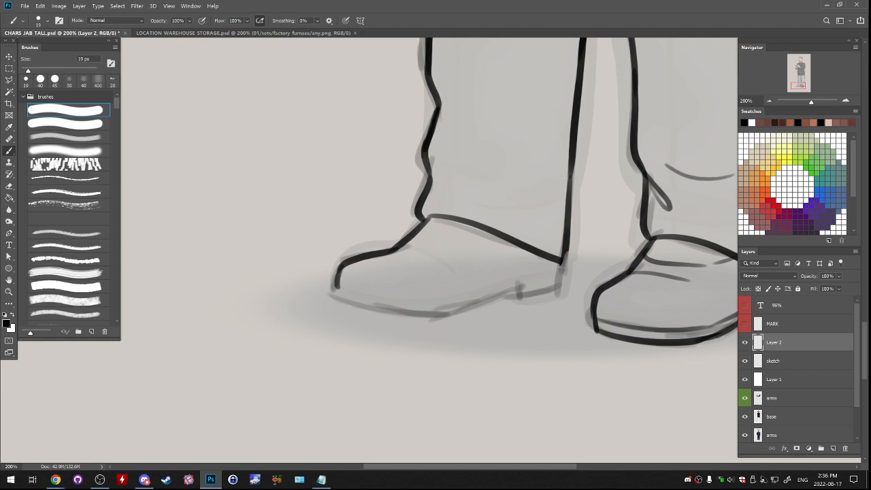
key("ctrl+z")
mouse_move(336, 273)
left_mouse_down()
mouse_move(339, 303)
mouse_move(476, 308)
left_mouse_up()
key("ctrl+z")
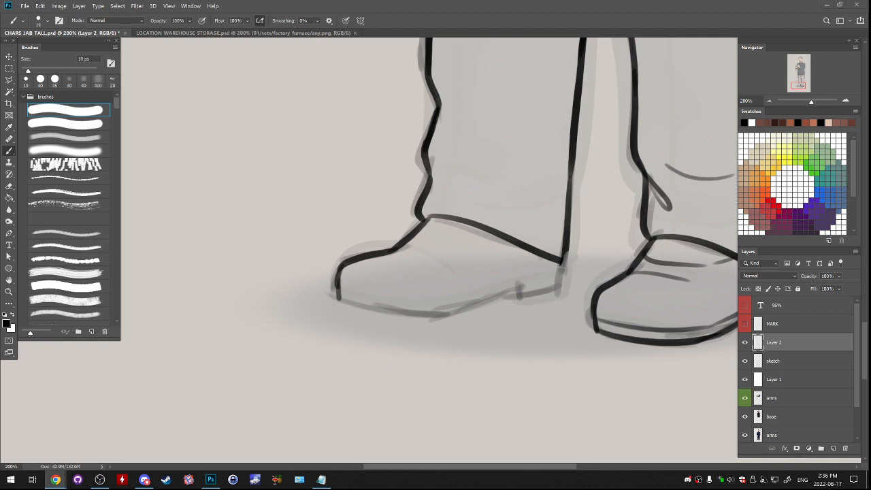
- Rename the inked Layer 2 as line
left_click(745, 342)
left_click(745, 342)
double_click(775, 343)
key("BackSpace")
type("line")
key("Return")
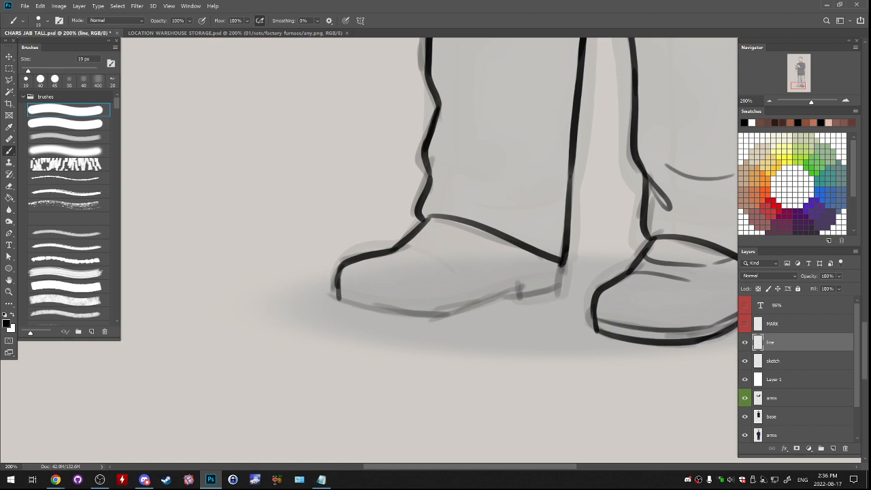
- Ink the back edge of the first shoe's heel below the cuff corner
left_click_drag(562, 264, 552, 291)
key("ctrl+z")
key("ctrl+shift+z")
- Ink the first shoe's sole edge from the toe toward the heel and tidy the toe corner
left_click_drag(339, 299, 504, 298)
key("ctrl+z")
key("ctrl+z")
left_click_drag(336, 298, 498, 302)
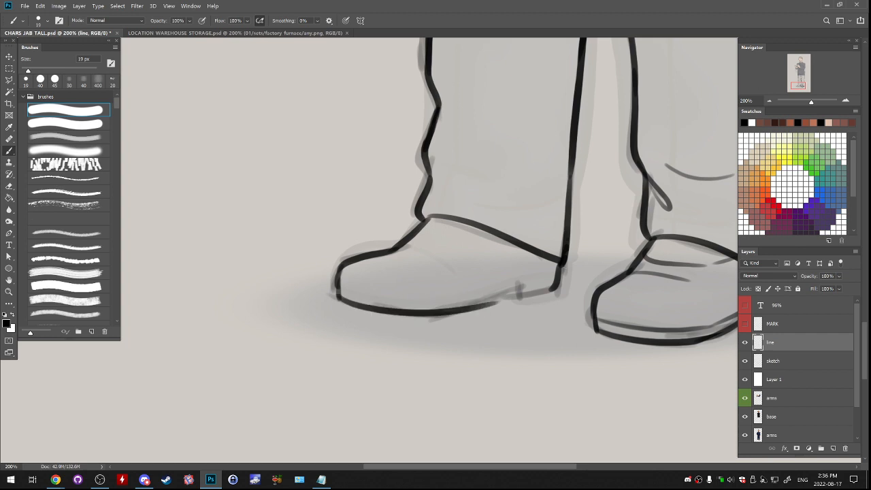
key("ctrl+z")
mouse_move(336, 297)
left_mouse_down()
mouse_move(387, 310)
mouse_move(485, 300)
left_mouse_up()
key("e")
left_click_drag(337, 300, 376, 281)
key("b")
key("z")
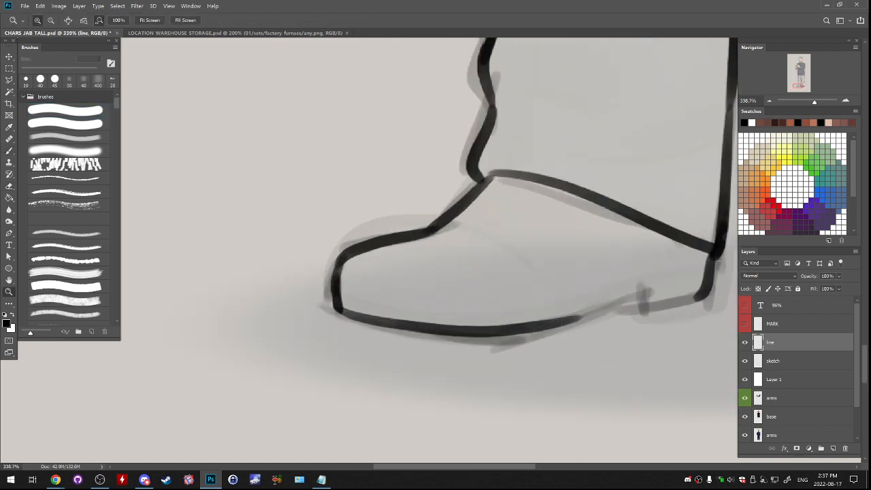
- Ink the first shoe's sole up to the heel notch and along the heel's base, cleaning up the overlapping strokes
key("b")
left_click_drag(551, 320, 600, 309)
key("ctrl+z")
key("e")
mouse_move(530, 334)
left_mouse_down()
mouse_move(584, 320)
mouse_move(578, 314)
mouse_move(655, 278)
mouse_move(640, 298)
mouse_move(646, 305)
mouse_move(692, 298)
left_mouse_up()
key("b")
key("e")
key("b")
key("ctrl+z")
key("ctrl+z")
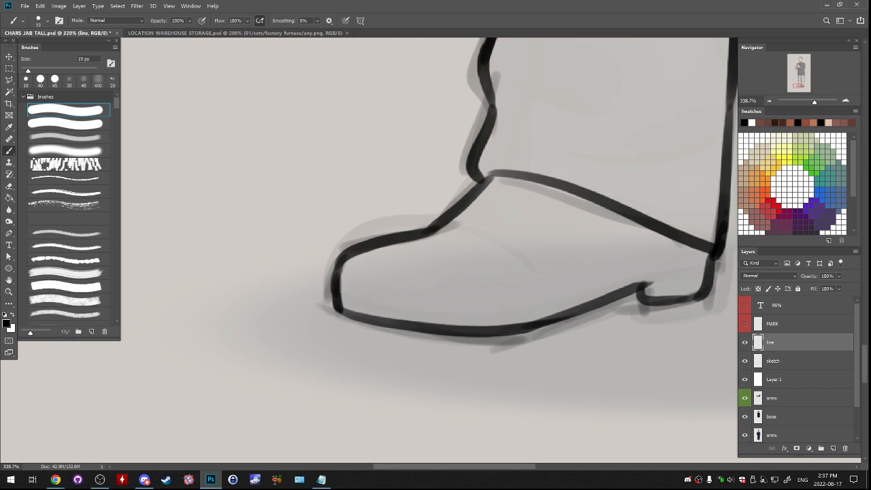
- Ink a thin welt line just above the first shoe's sole, running from the toe to the heel
left_click_drag(342, 291, 543, 306)
key("ctrl+z")
left_click_drag(341, 290, 509, 314)
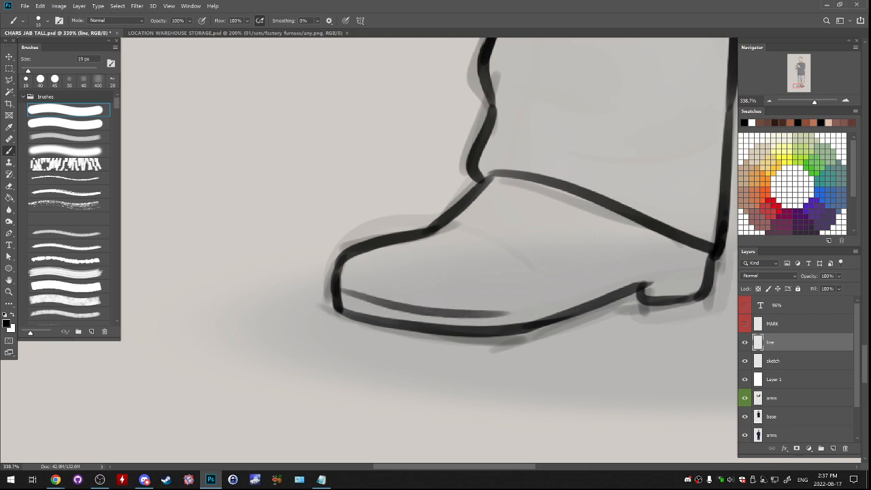
left_click_drag(508, 314, 708, 255)
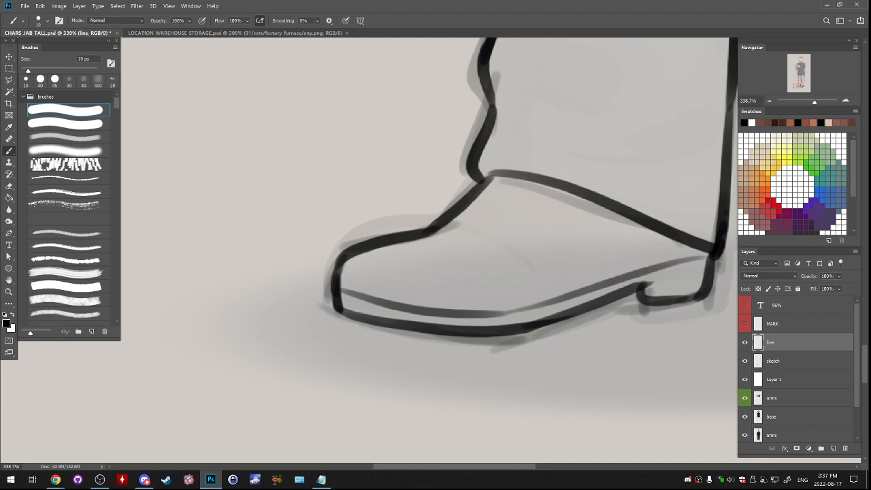
- Ink thin crease lines across the first shoe's upper, at the toe bend and below the trouser cuff
left_click_drag(433, 231, 535, 271)
left_click_drag(478, 256, 525, 281)
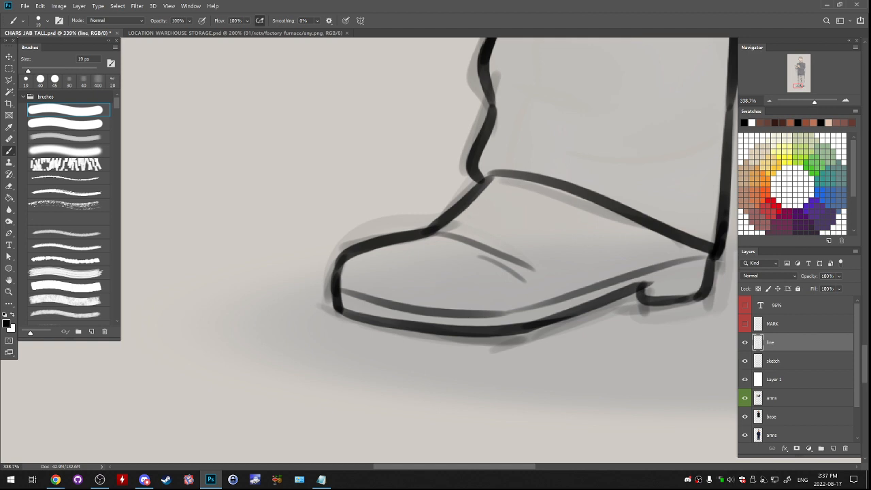
left_click_drag(468, 208, 569, 219)
key("ctrl+z")
left_click_drag(577, 215, 594, 210)
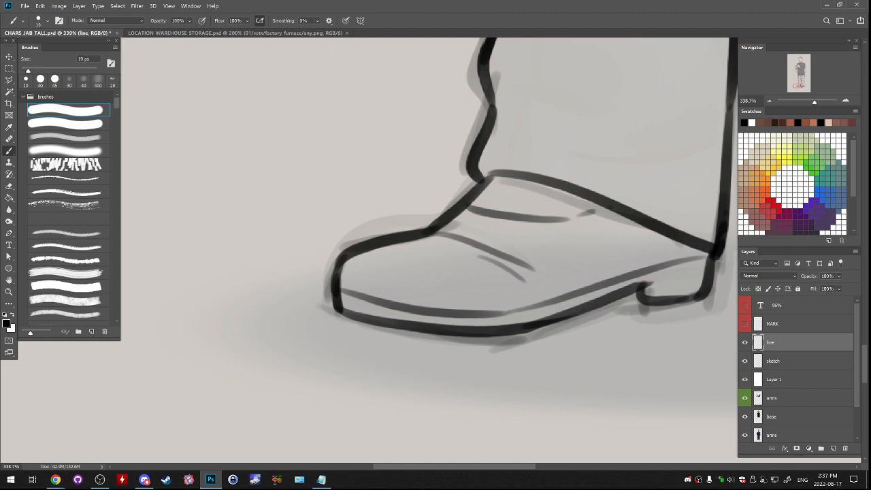
- Ink a narrow double fold line slanting inward from the first trouser leg's front edge above the cuff
left_click_drag(476, 183, 386, 320)
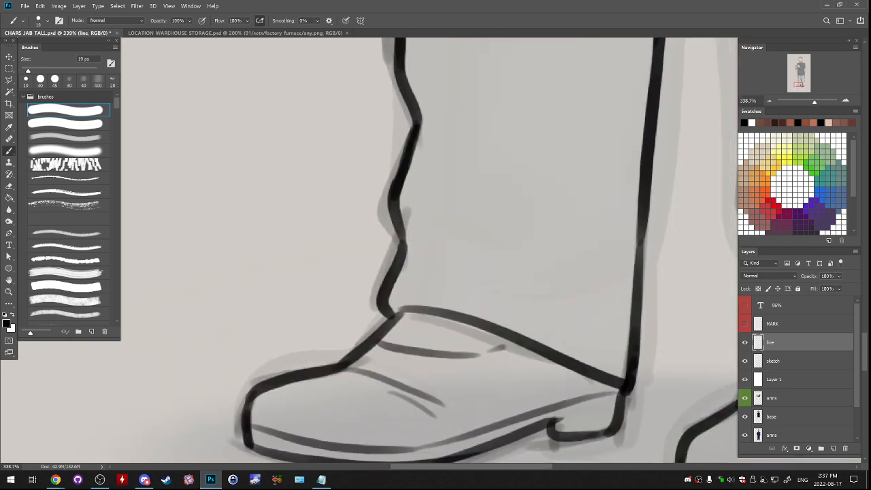
left_click_drag(400, 213, 465, 273)
key("ctrl+z")
left_click_drag(400, 212, 480, 269)
key("ctrl+z")
left_click_drag(411, 232, 494, 269)
mouse_move(442, 257)
left_mouse_down()
mouse_move(505, 271)
mouse_move(497, 267)
left_mouse_up()
key("ctrl+z")
key("ctrl+z")
left_click_drag(411, 236, 495, 268)
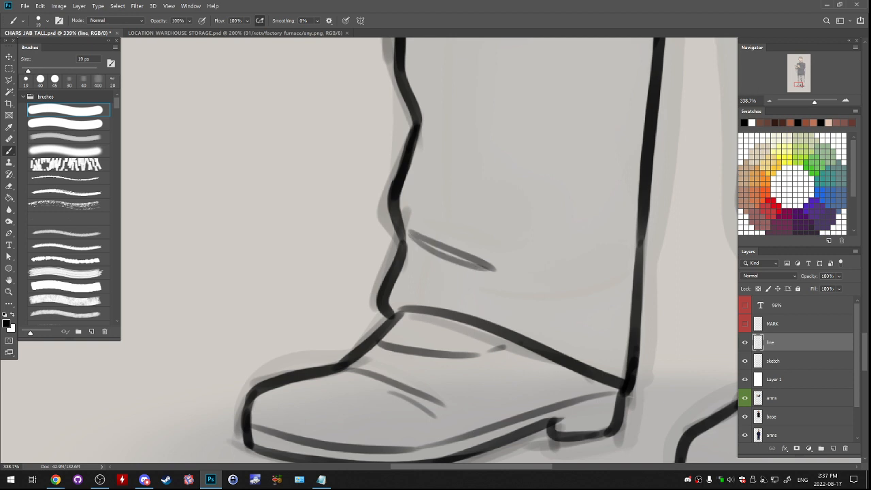
- Ink a curved fold above the first trouser cuff, sweeping up toward the leg's back edge
left_click_drag(555, 302, 619, 273)
key("ctrl+z")
left_click_drag(510, 300, 620, 266)
key("ctrl+z")
left_click_drag(503, 299, 622, 264)
key("ctrl+z")
left_click_drag(523, 306, 620, 276)
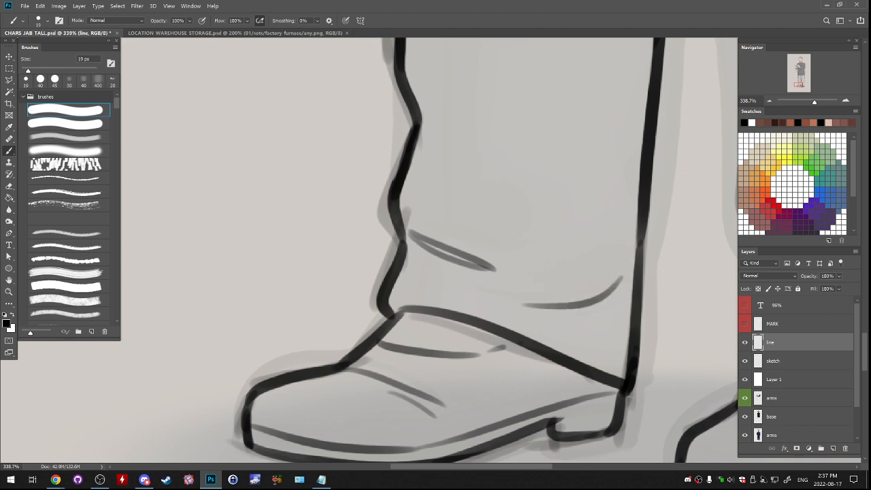
key("ctrl+z")
left_click_drag(494, 291, 611, 266)
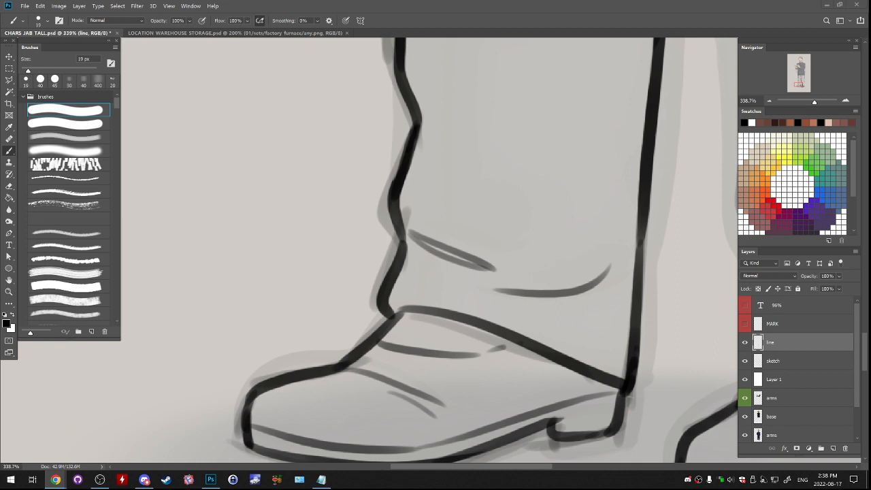
- Try fold strokes on the lower part of both trouser legs and undo them
key("v")
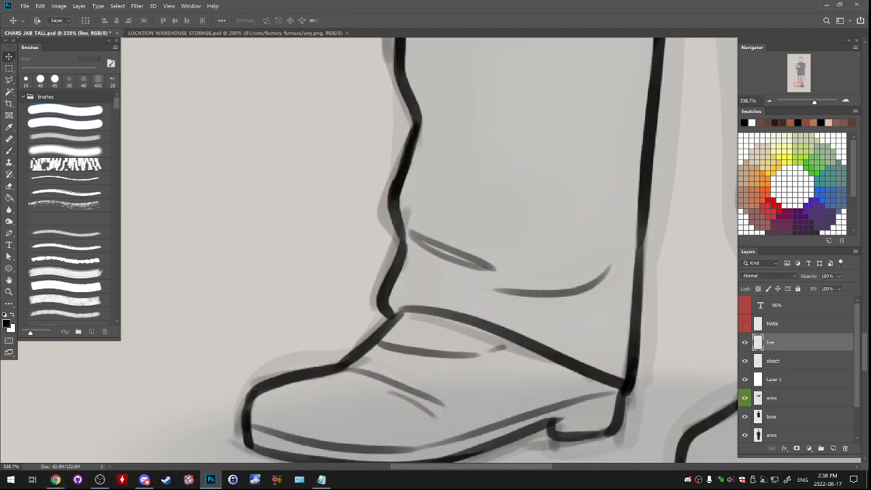
left_click_drag(545, 293, 365, 414)
left_click(770, 101)
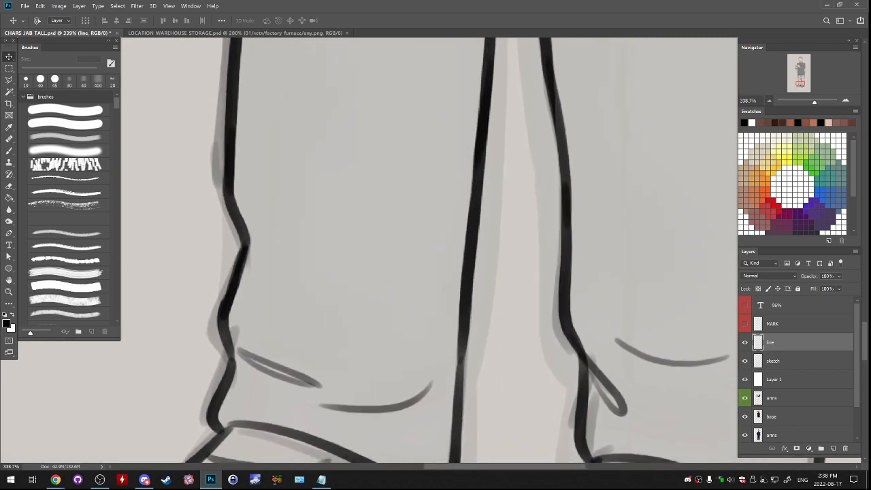
left_click(769, 101)
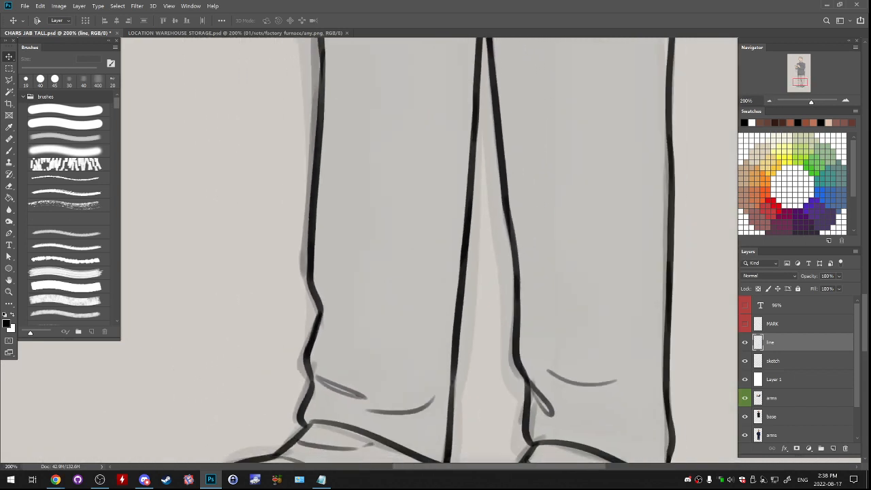
key("b")
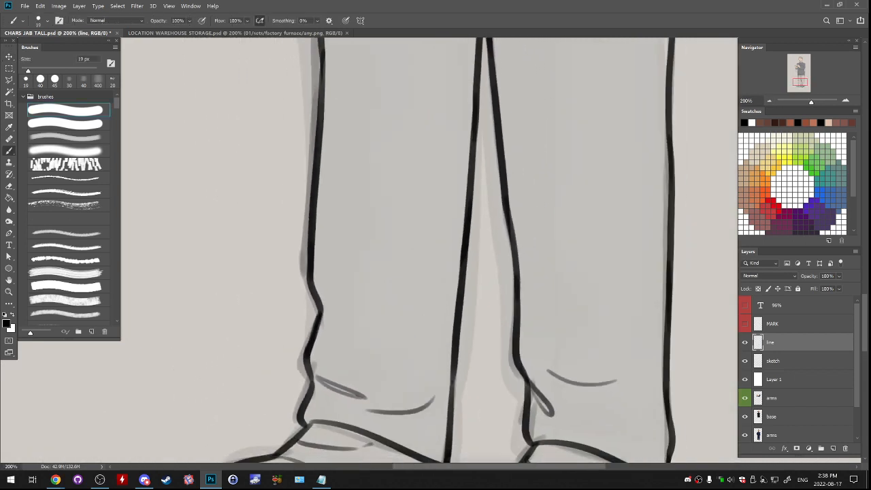
left_click_drag(450, 294, 398, 335)
left_click_drag(655, 294, 627, 317)
key("ctrl+z")
- Ink a short fold line branching from the second trouser leg's inner edge above the ankle
key("ctrl+z")
left_click_drag(517, 245, 533, 315)
key("ctrl+z")
mouse_move(328, 300)
left_mouse_down()
mouse_move(343, 316)
mouse_move(398, 323)
left_mouse_up()
key("ctrl+z")
key("ctrl+minus")
left_click_drag(422, 307, 444, 221)
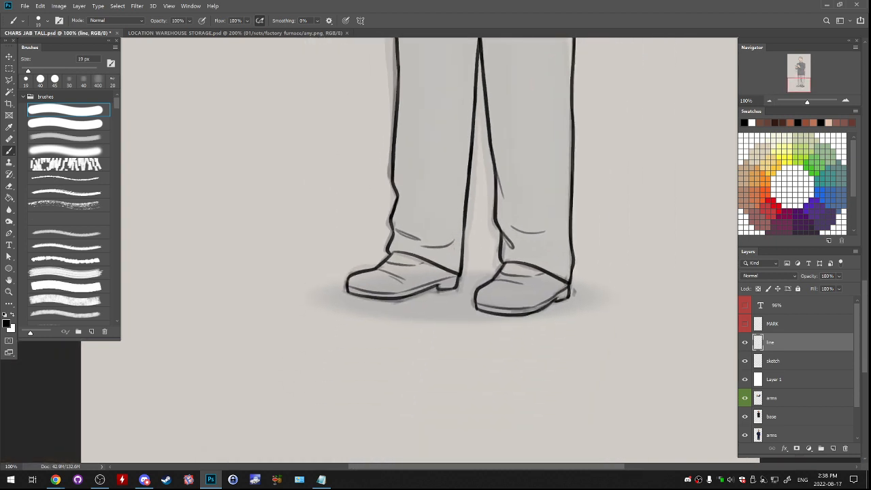
left_click_drag(436, 164, 437, 396)
key("e")
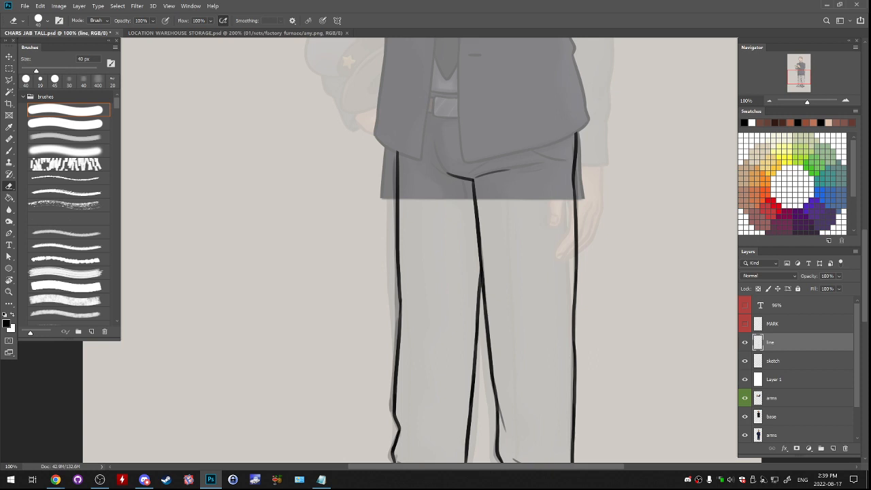
left_click_drag(470, 327, 405, 194)
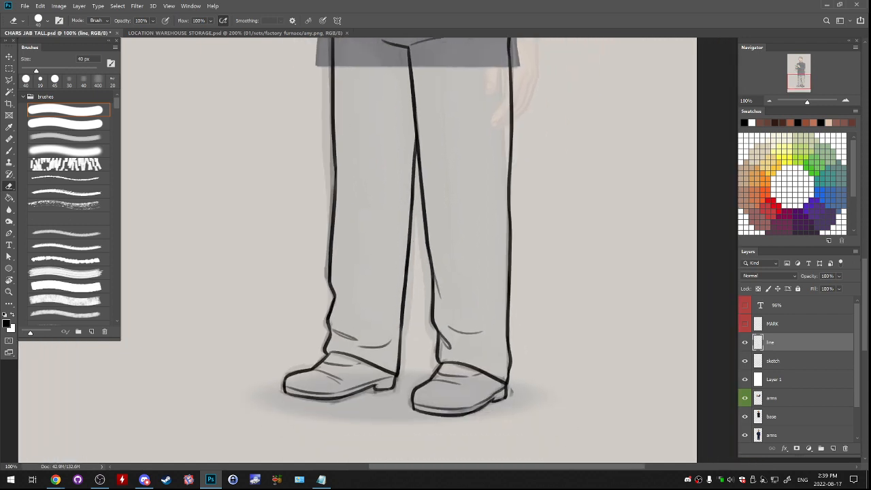
- Outline the second shoe's line art below the trouser cuff with a Polygonal Lasso selection
left_click(845, 101)
left_click_drag(801, 82, 802, 85)
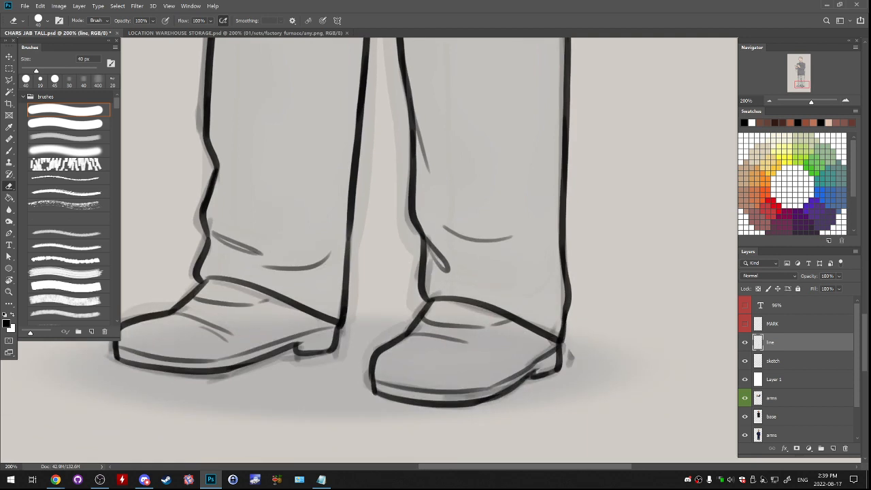
key("l")
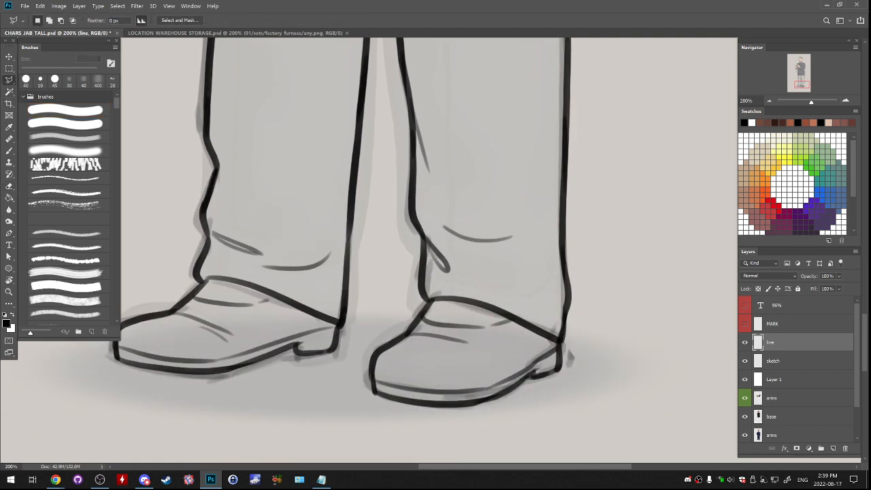
left_click(362, 332)
left_click(358, 360)
left_click(353, 390)
left_click(376, 429)
left_click(556, 401)
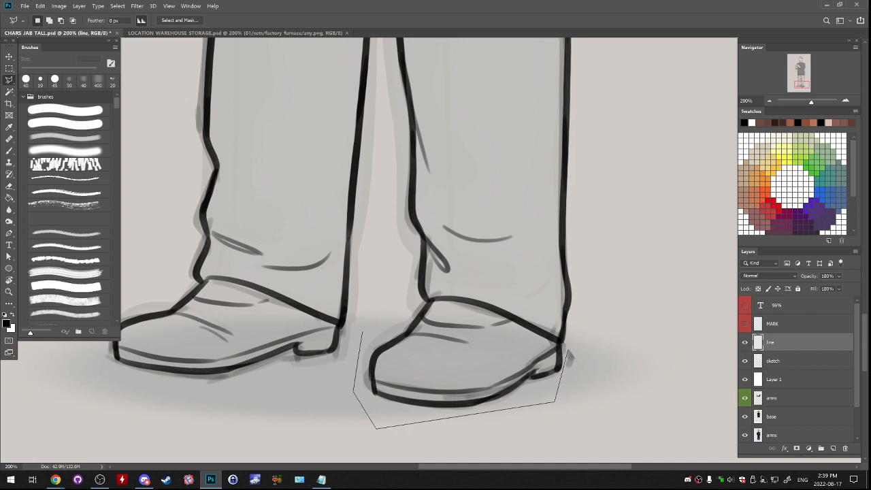
left_click(562, 344)
left_click(480, 361)
left_click(429, 359)
left_click(483, 349)
left_click(512, 321)
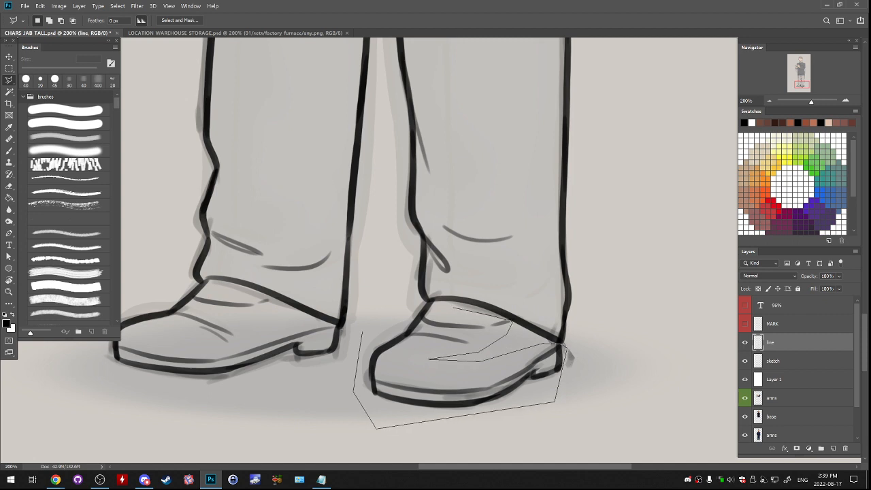
left_click(432, 303)
left_click(367, 331)
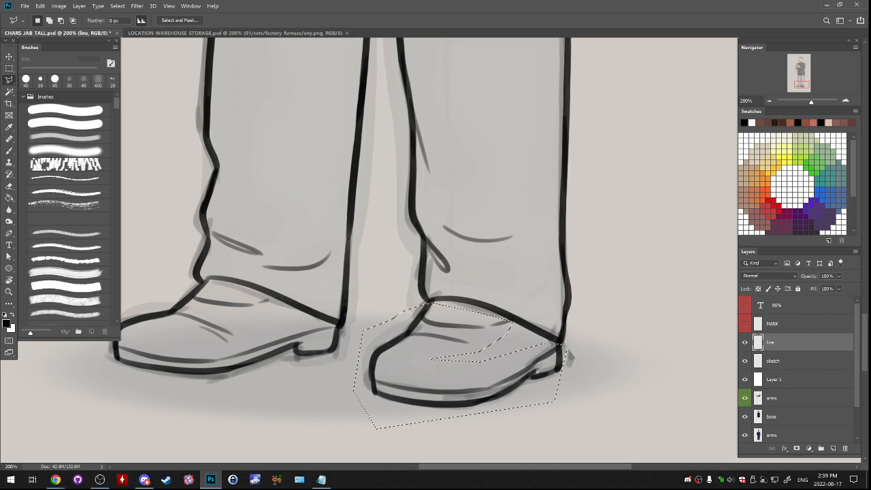
- Warp the selected second shoe so its instep shifts slightly toward the heel, then clear the selection
left_click(40, 5)
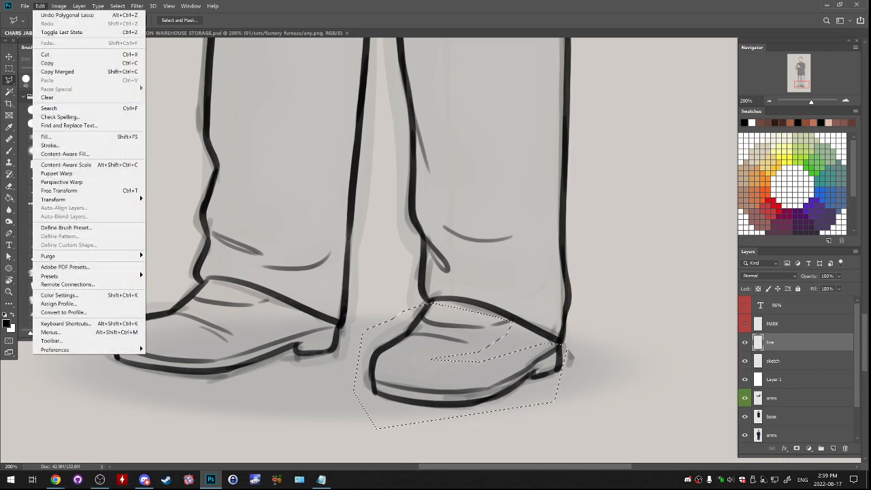
mouse_move(68, 199)
left_click(177, 253)
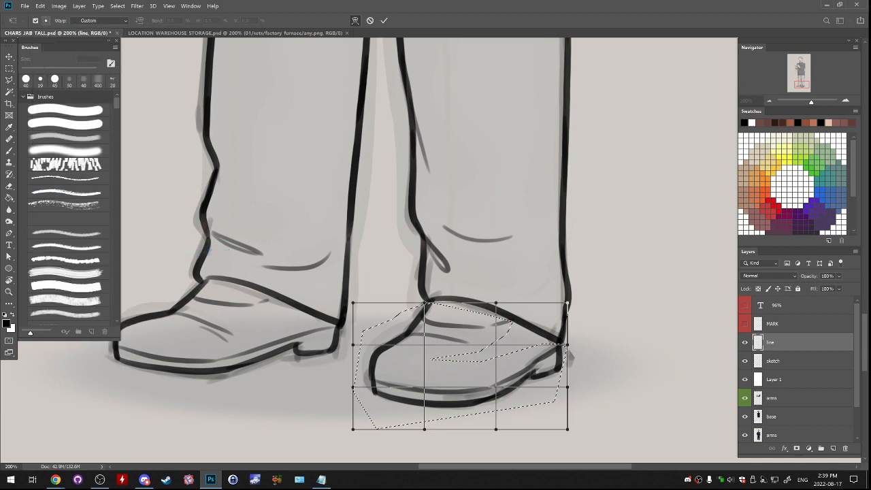
left_click_drag(426, 303, 442, 305)
left_click_drag(568, 303, 568, 298)
left_click_drag(443, 305, 443, 300)
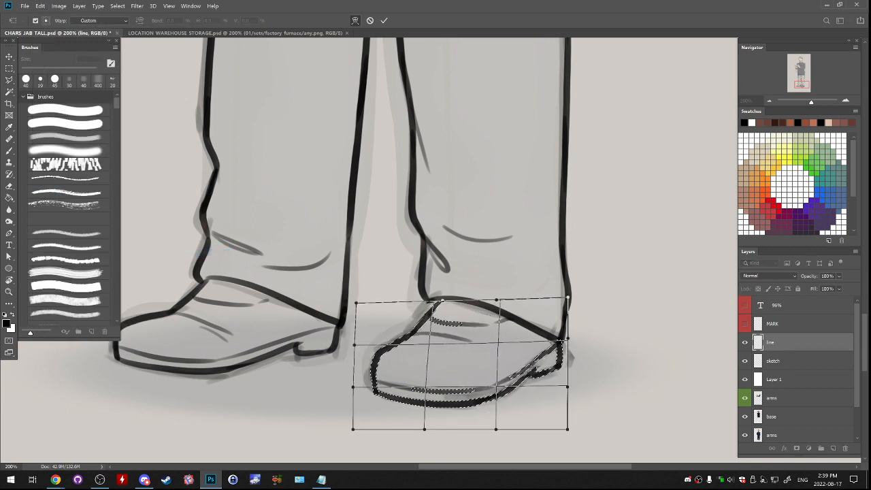
key("Return")
key("ctrl+d")
- Touch up the second trouser's front cuff corner so its line meets the warped shoe's instep
key("e")
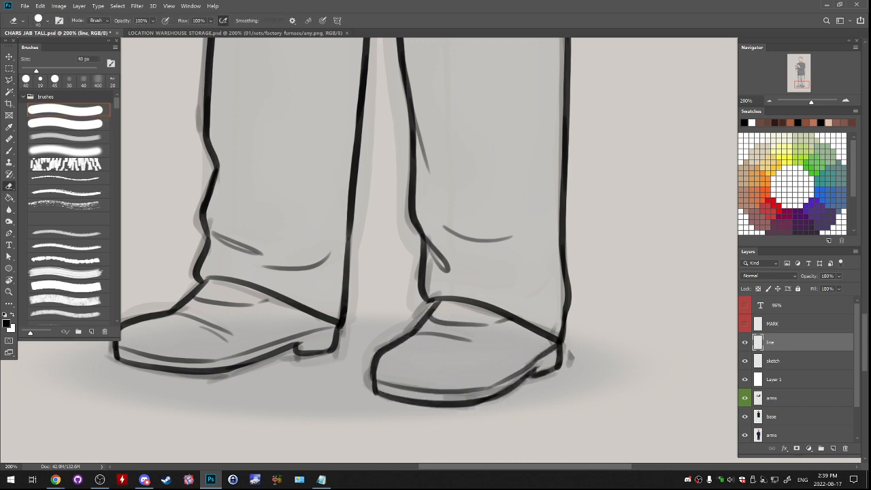
key("b")
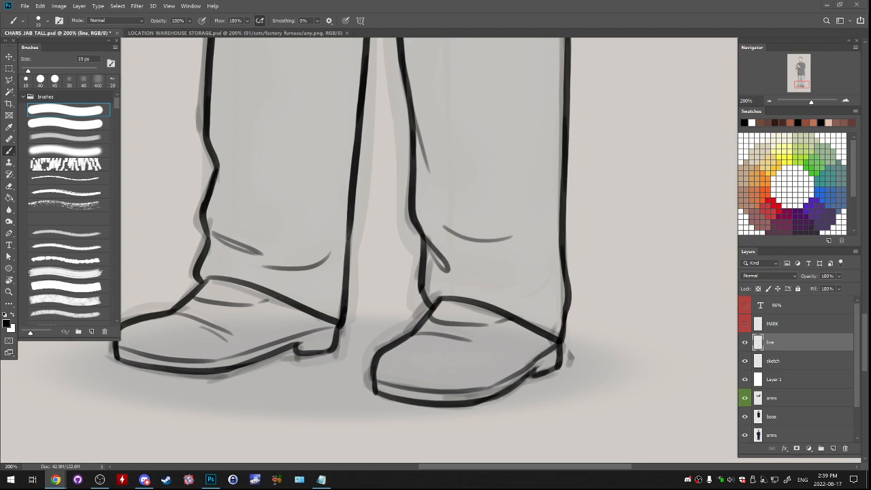
scroll(428, 251, "up", 10)
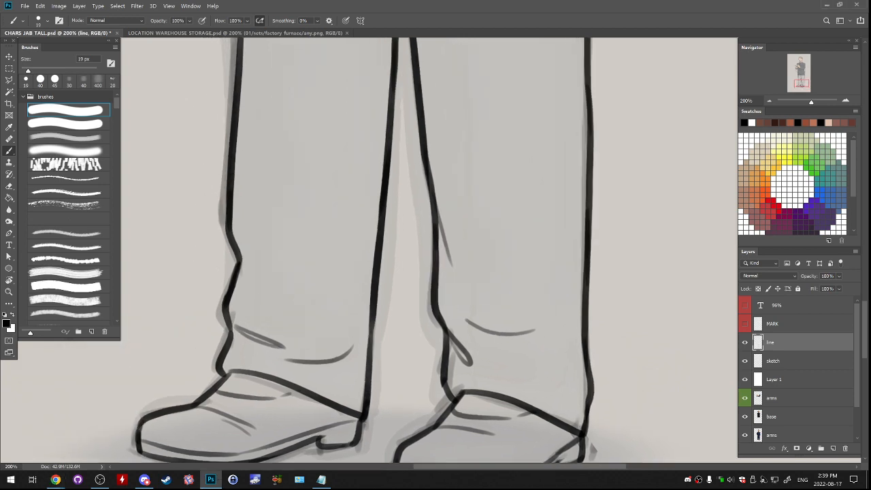
key("ctrl+minus")
key("ctrl+minus")
key("ctrl+minus")
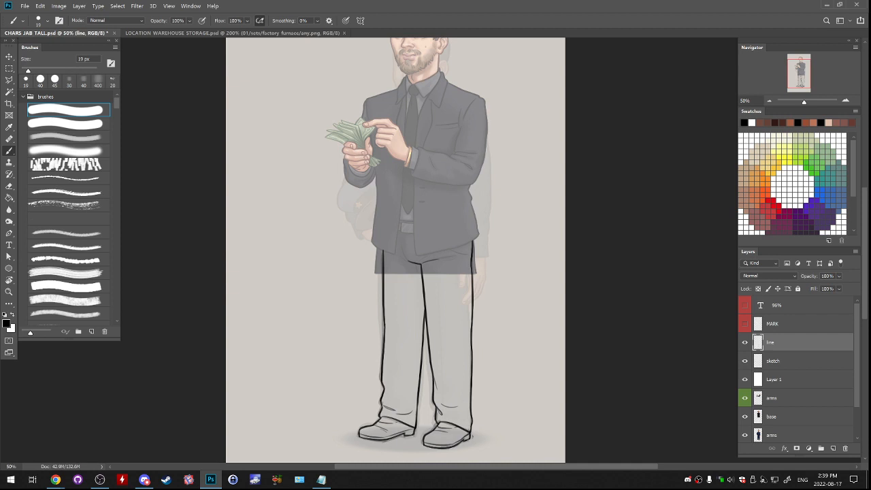
- Darken the line art by duplicating the line layer twice and merging the copies into one line layer
right_click(800, 342)
left_click(714, 136)
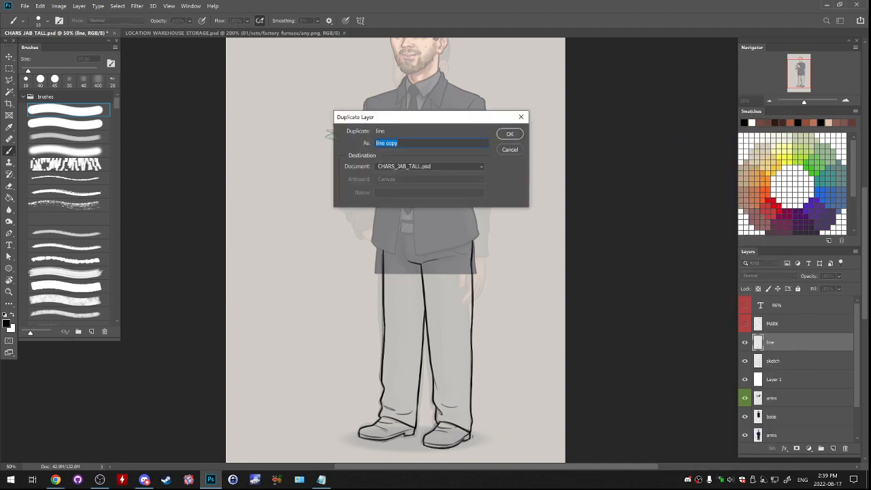
key("Return")
right_click(801, 342)
left_click(715, 137)
key("Return")
key("ctrl+e")
key("ctrl+e")
- Delete the sketch layer and the white Layer 1 beneath the line art
left_click(745, 361)
left_click(801, 361)
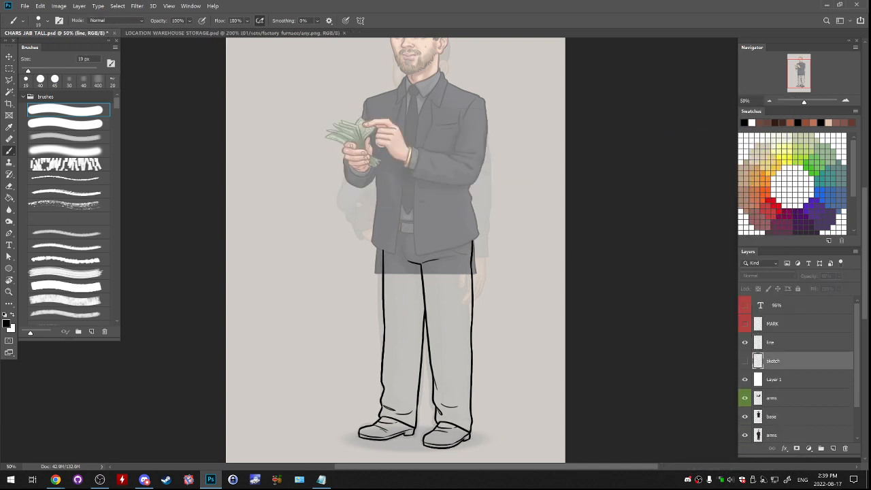
mouse_move(800, 360)
left_mouse_down()
mouse_move(807, 433)
mouse_move(845, 448)
left_mouse_up()
left_click_drag(800, 360, 845, 448)
left_click(800, 341)
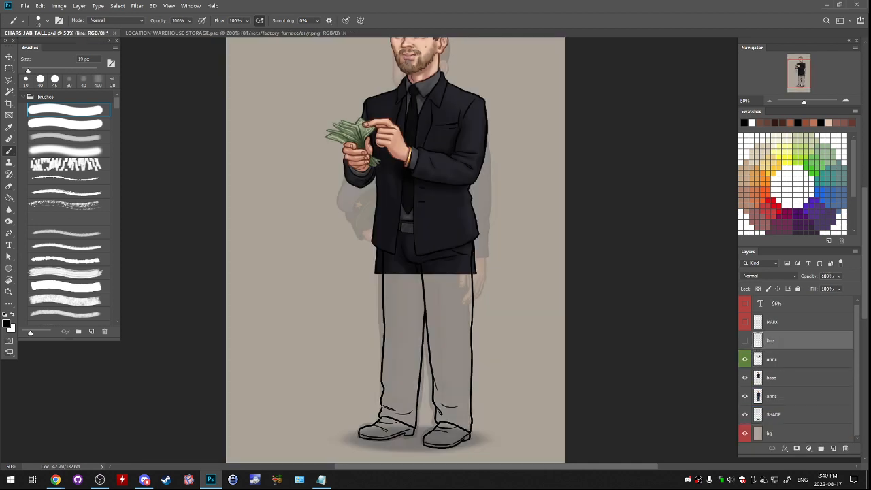
- Delete the lower arms layer holding the old pose beneath the base layer
left_click_drag(422, 326, 424, 234)
left_click(800, 359)
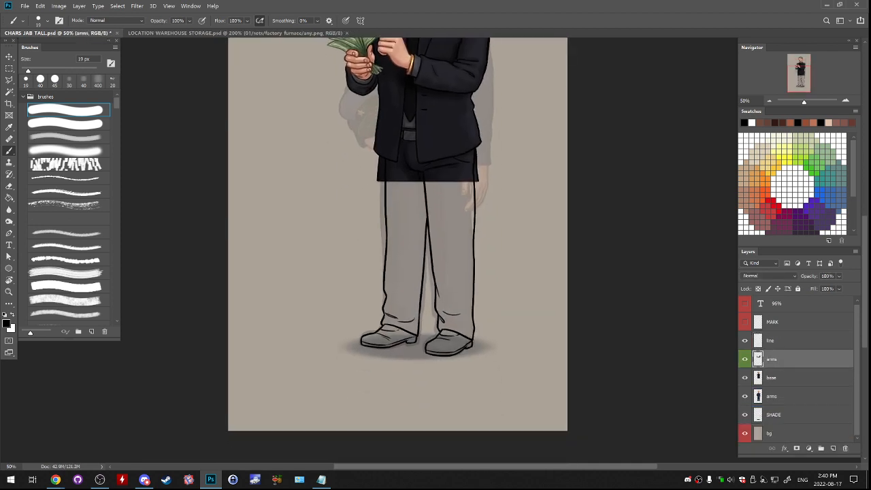
left_click(800, 378)
left_click(745, 396)
left_click_drag(776, 396, 845, 448)
- Delete the dark trouser area outside the first leg's outer line below the jacket on the base layer
key("ctrl+plus")
key("ctrl+plus")
left_click_drag(421, 170, 445, 391)
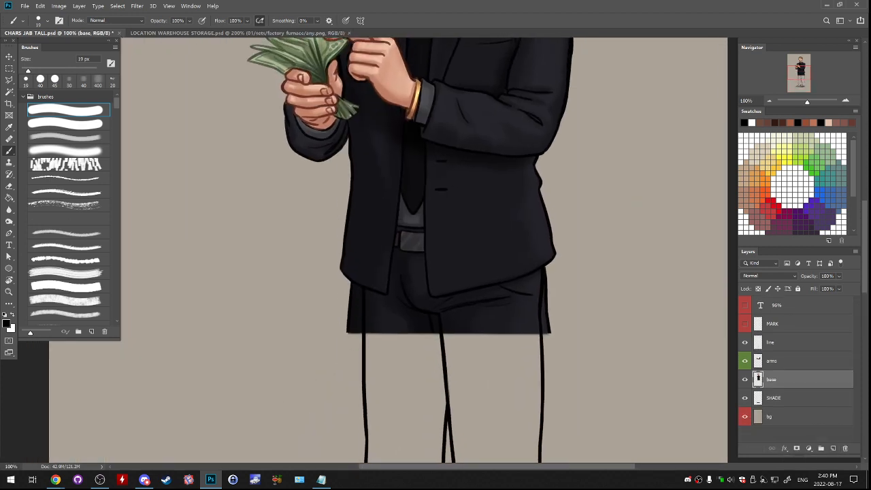
key("l")
mouse_move(351, 280)
left_mouse_down()
mouse_move(361, 286)
mouse_move(359, 358)
mouse_move(332, 303)
mouse_move(350, 281)
left_mouse_up()
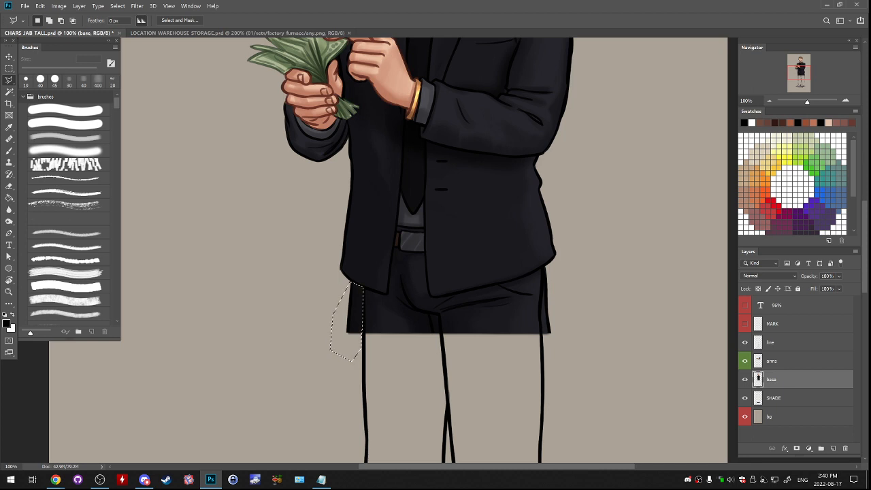
key("Delete")
key("ctrl+d")
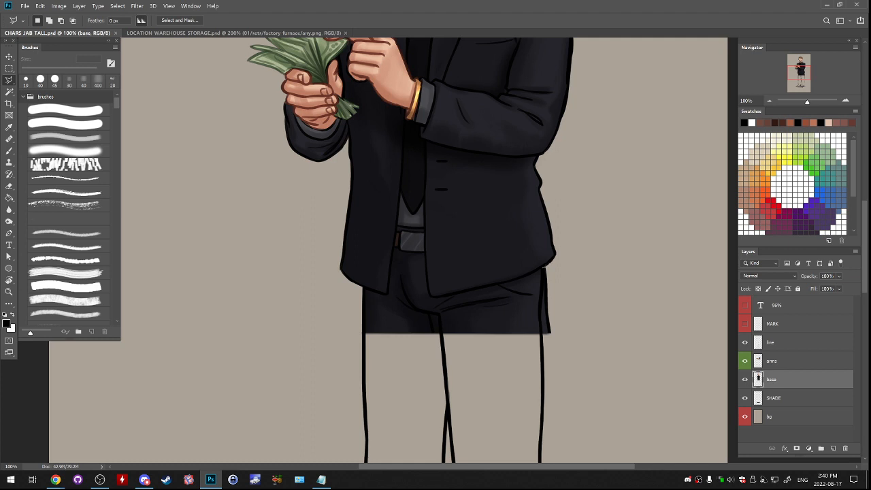
- Delete the dark trouser area outside the second leg's outer line below the jacket on the base layer and clear the selection
mouse_move(542, 272)
left_mouse_down()
mouse_move(546, 347)
mouse_move(576, 327)
mouse_move(571, 279)
mouse_move(543, 271)
left_mouse_up()
key("Delete")
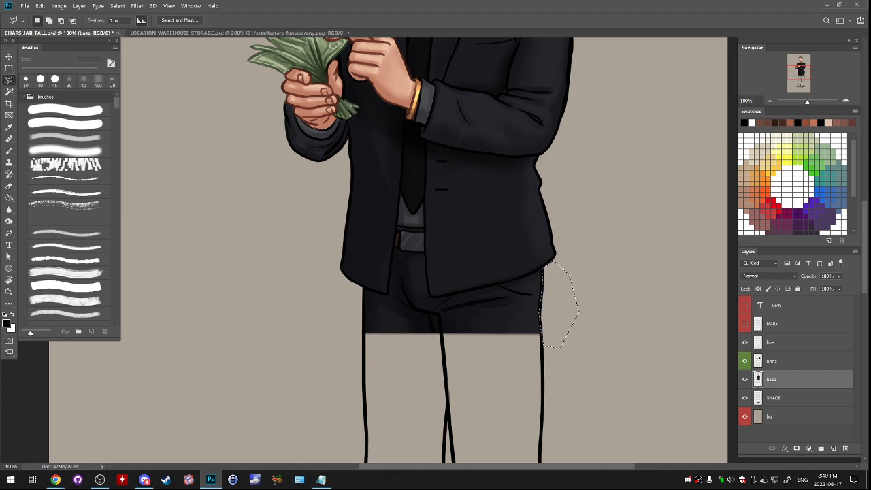
key("ctrl+d")
scroll(422, 252, "down", 3)
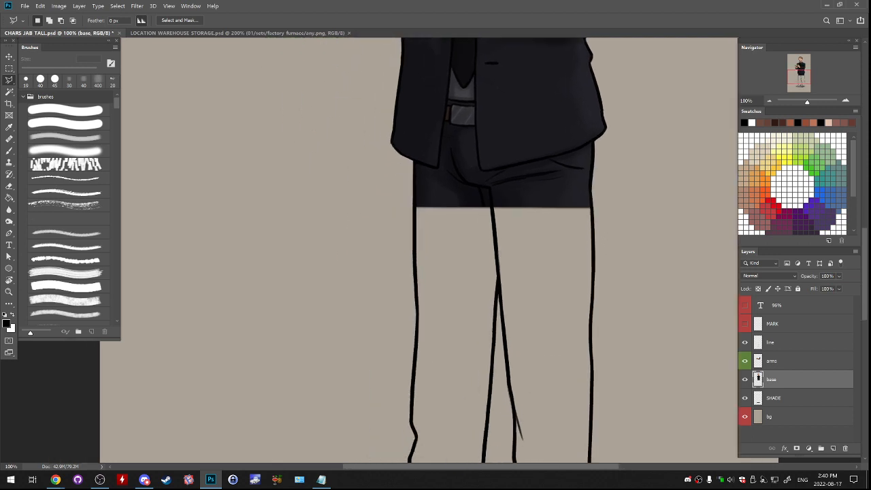
- Place the line layer beneath the arms layer and add a new empty layer directly above the line layer
key("b")
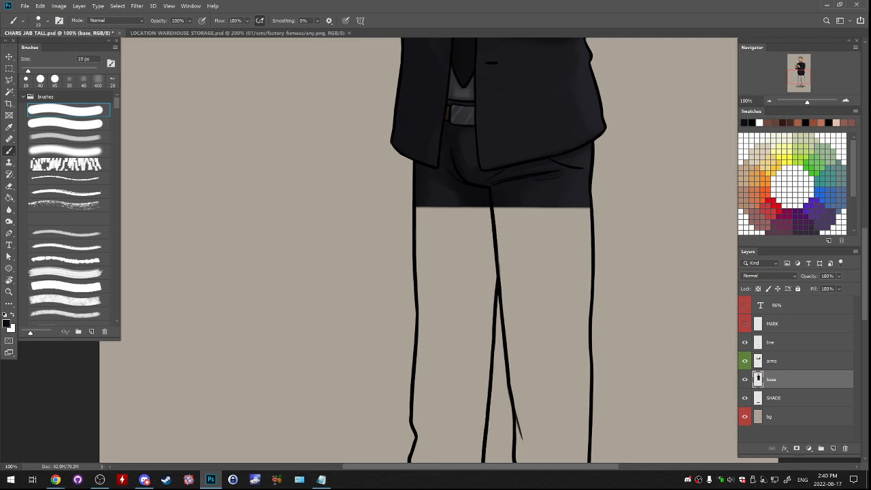
key("l")
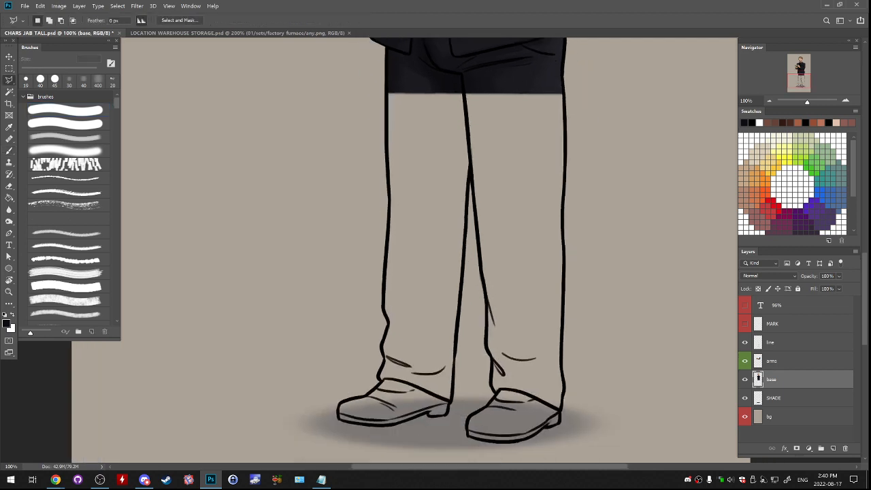
left_click(789, 360)
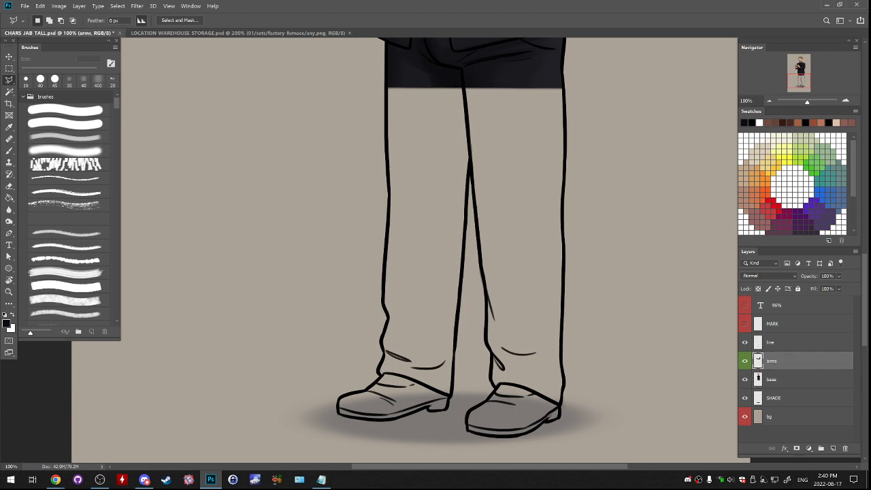
left_click(789, 342)
left_click_drag(789, 343, 789, 369)
left_click(833, 447)
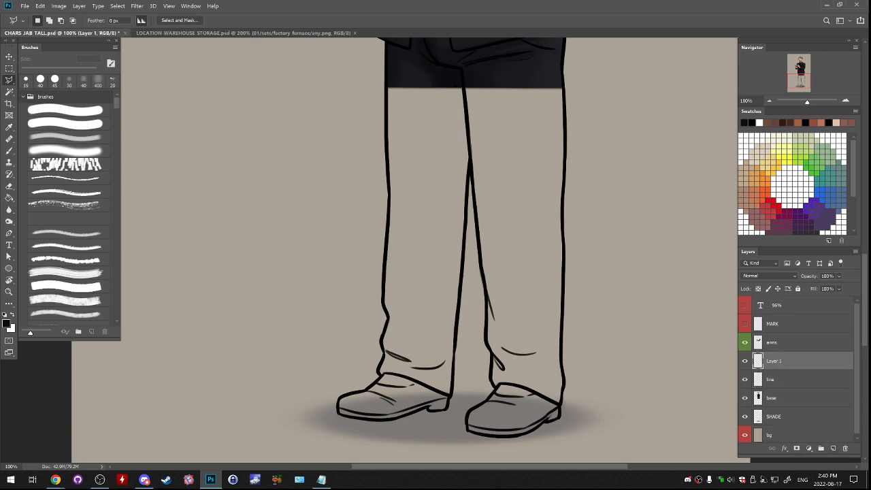
- Select the first trouser leg along its outline, from the cut edge of the painted trousers down to the shoe
left_click_drag(386, 81, 382, 275)
left_click(384, 303)
left_click(381, 341)
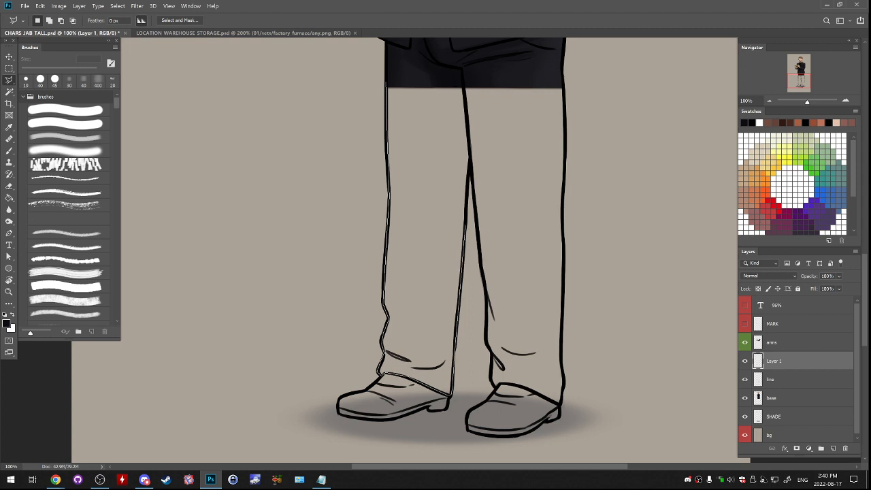
left_click(464, 86)
left_click(464, 86)
- Add the upper part of the second trouser leg, from the painted edge to about the knee, to the selection
left_click(459, 89, "shift")
left_click(468, 85)
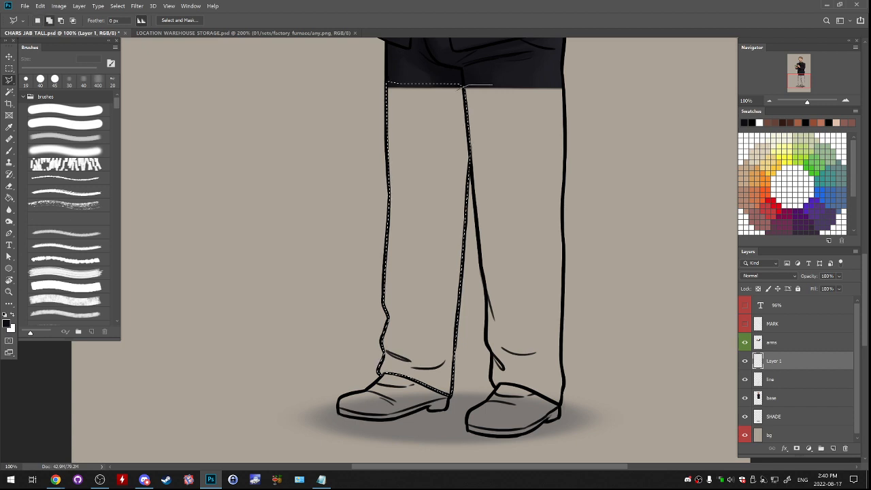
left_click(564, 85)
left_click(560, 218)
left_click(532, 229)
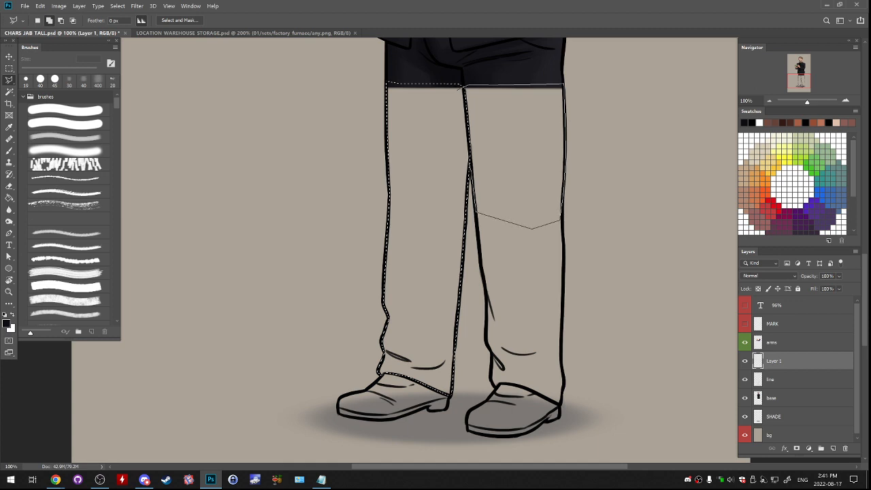
key("Return")
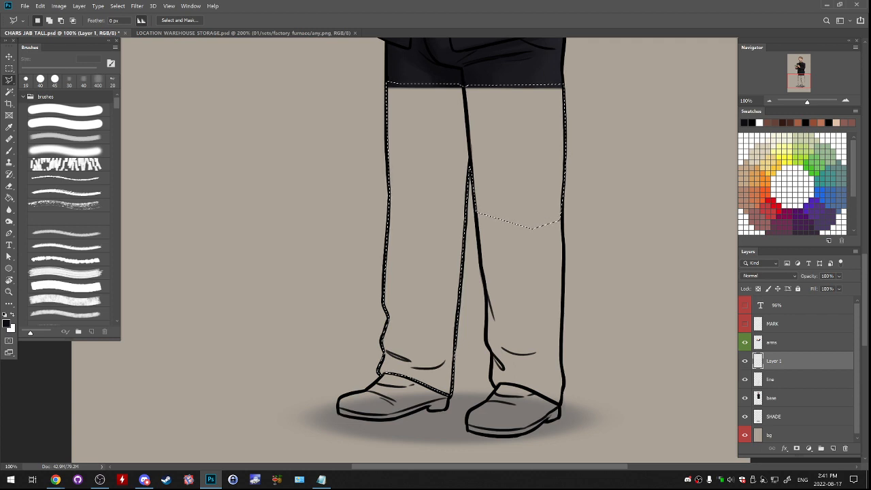
key("alt+Tab")
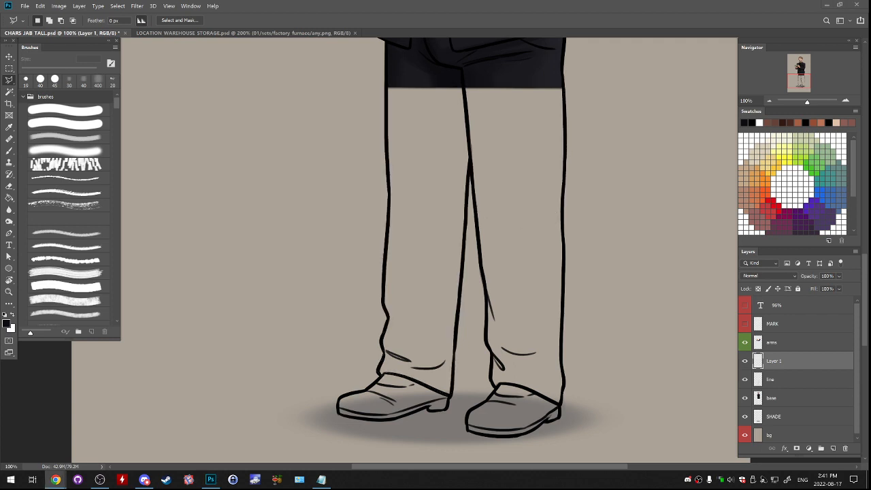
key("alt+Tab")
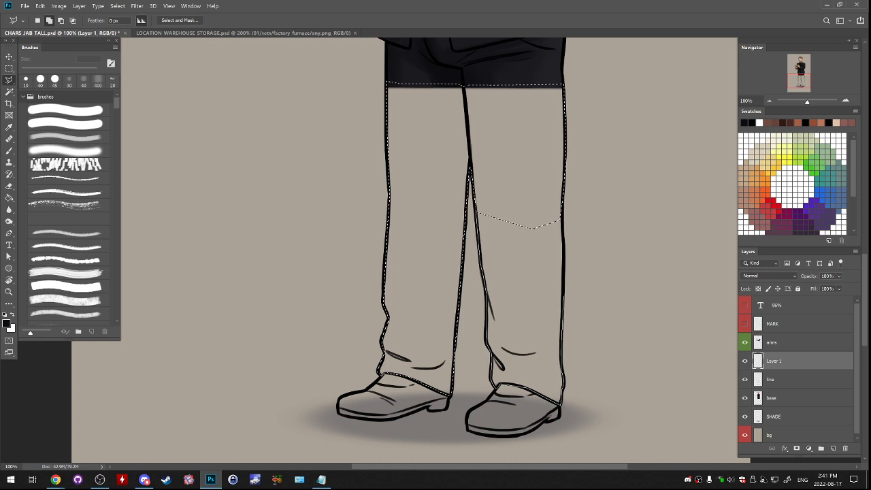
- Add the rest of the second trouser leg, from the thigh down to the shoe, to the selection
left_click(562, 199)
left_click(552, 179)
left_click(520, 167)
left_click(477, 199)
left_click_drag(477, 200, 487, 277)
- Try to fill the selected trouser legs on Layer 1 with a dark colour sampled from the painted trousers
key("g")
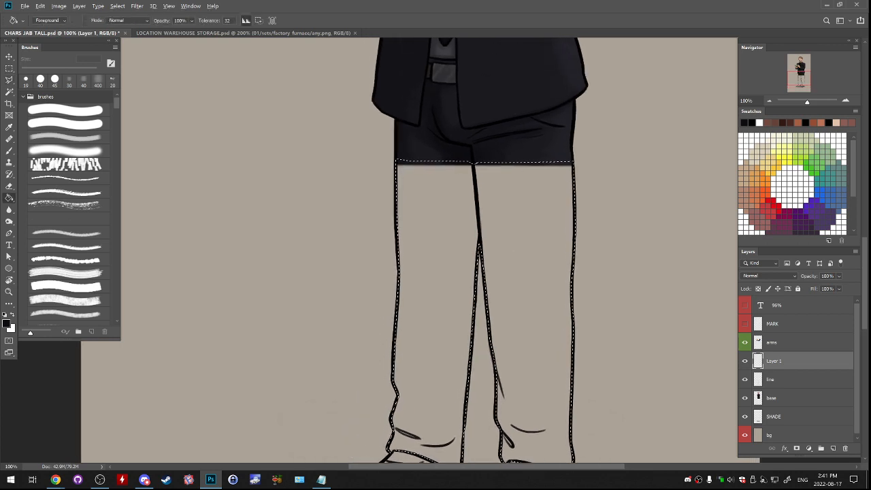
left_click(519, 149, "alt")
left_click(515, 204)
key("ctrl+d")
key("ctrl+z")
key("ctrl+z")
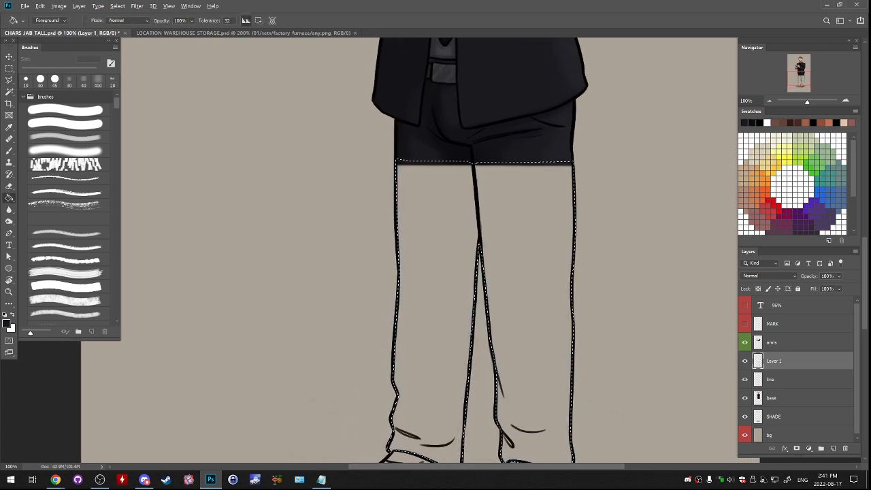
- Move Layer 1 beneath the line layer, fill the selected legs with dark grey #202025 sampled from the painted trousers, and deselect
left_click_drag(775, 371, 776, 388)
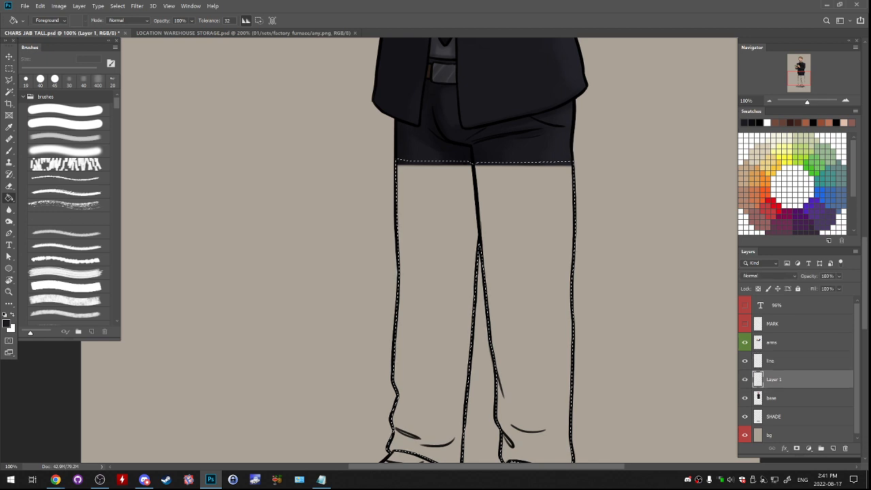
left_click(526, 272)
key("ctrl+d")
key("b")
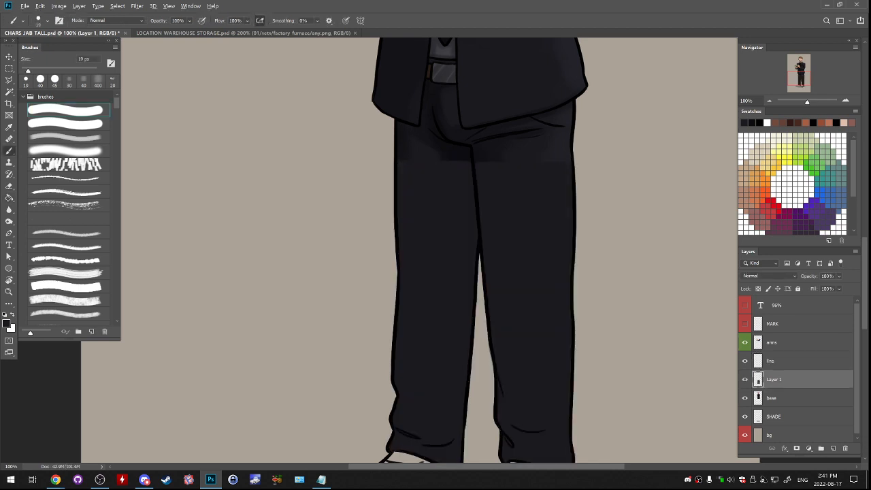
key("ctrl+z")
key("ctrl+z")
key("g")
left_click(554, 145, "alt")
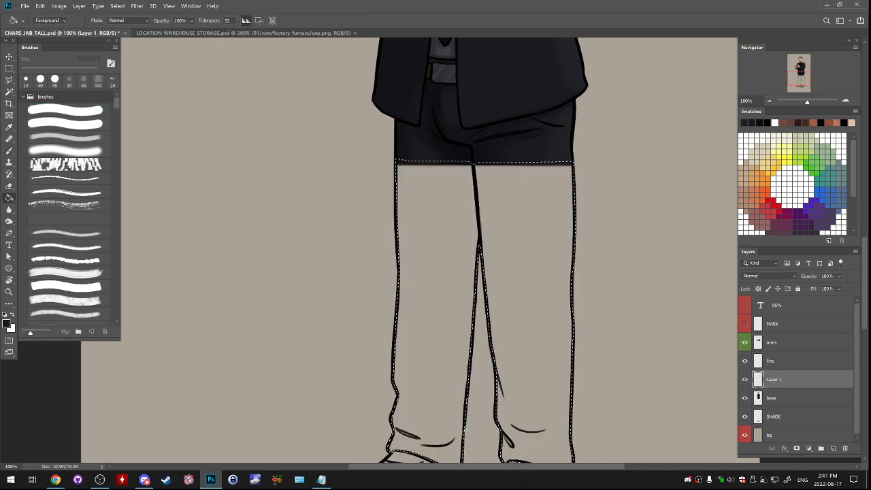
left_click(554, 143, "alt")
left_click(531, 224)
key("ctrl+d")
- Soften the seam between the painted trousers and the new leg fill with the soft round brush at 60 px
key("b")
left_click(68, 150)
key("bracketright")
key("bracketright")
key("bracketright")
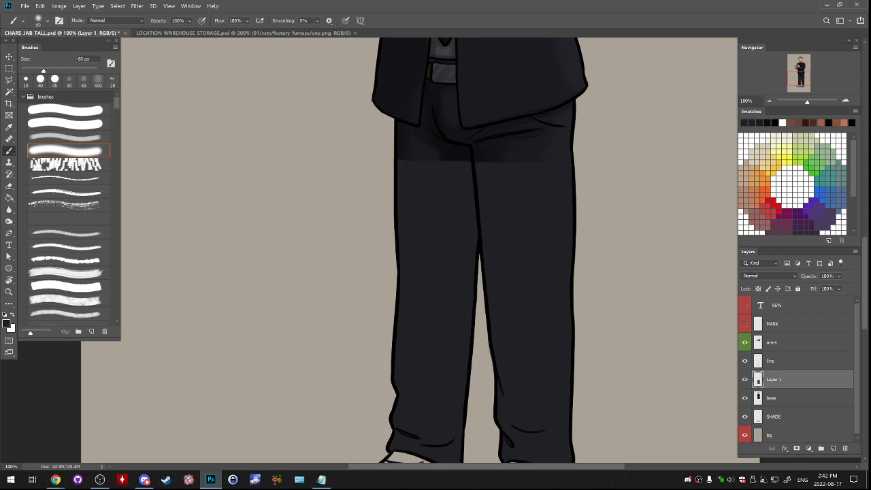
left_click_drag(407, 174, 445, 175)
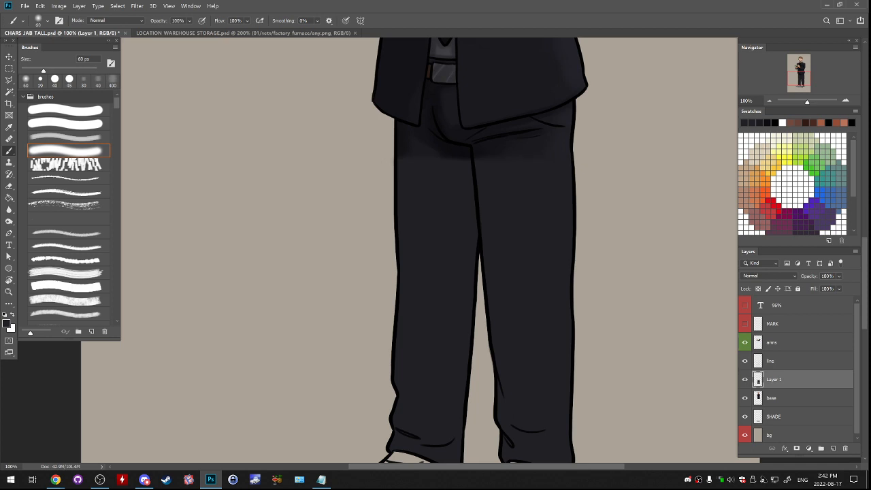
- Hide and show Layer 1 to check the leg and shoe line art against the trouser fill
key("e")
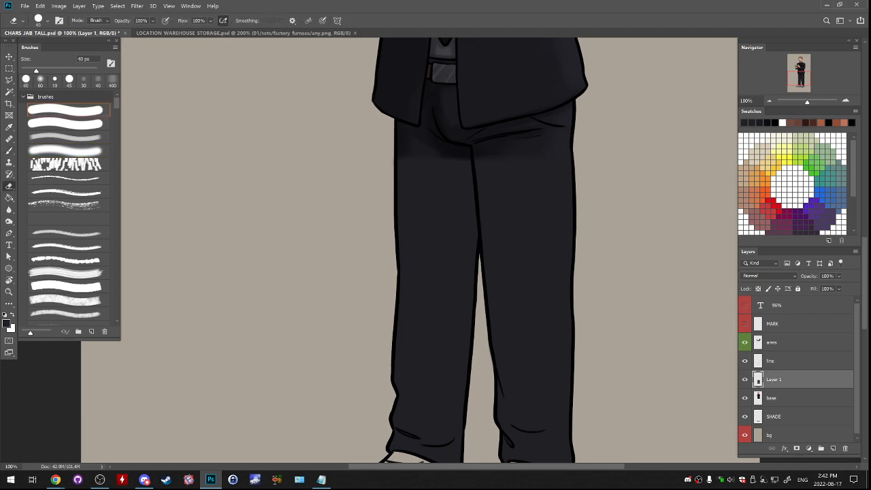
key("alt+Tab")
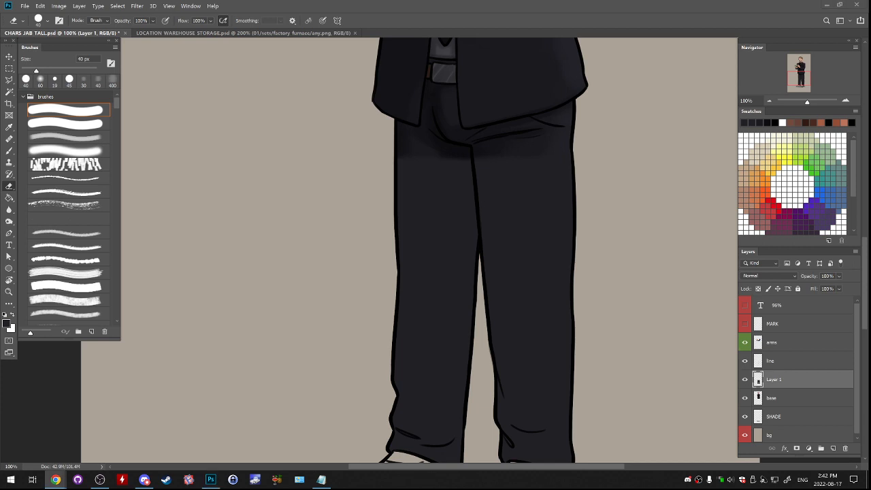
key("alt+Tab")
left_click(744, 380)
left_click_drag(476, 307, 479, 193)
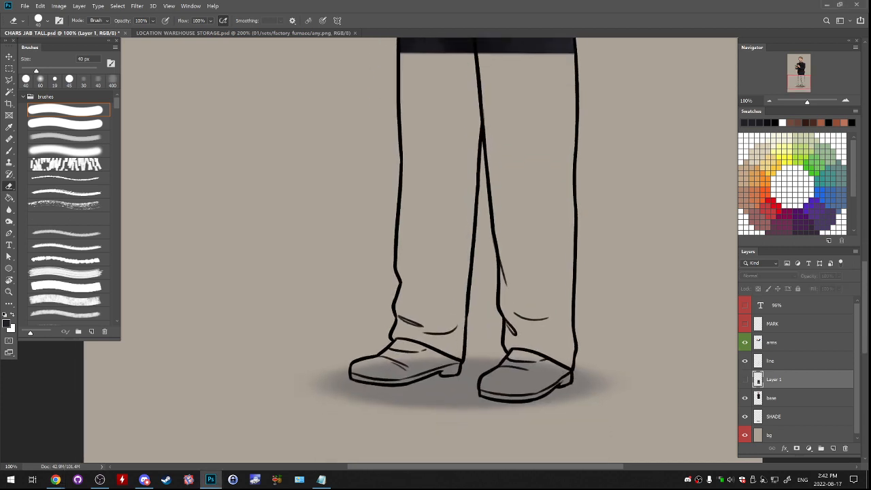
left_click(744, 380)
- Add a new empty layer between the base layer and the trouser fill on Layer 1
left_click(9, 80)
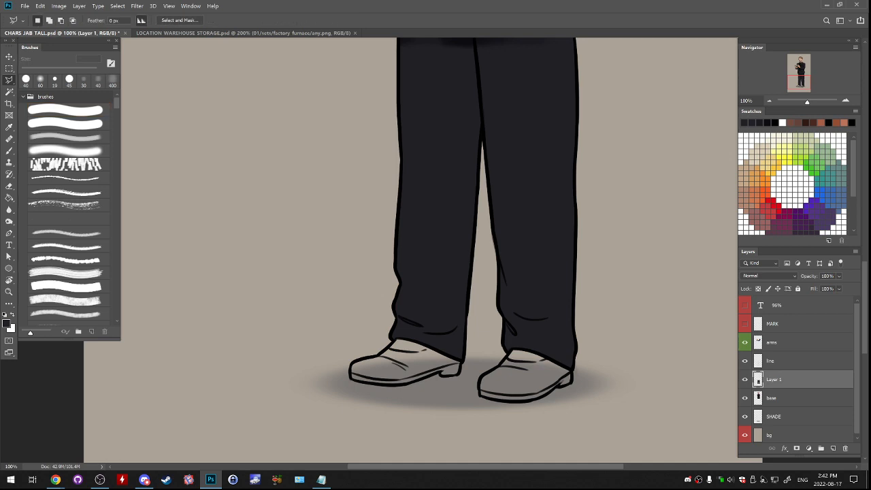
left_click(782, 398)
left_click(833, 448)
left_click(845, 101)
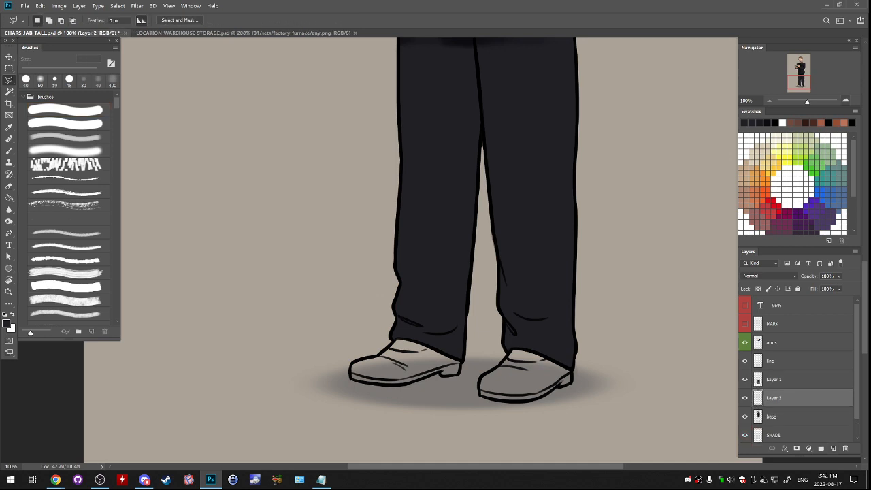
- Select both shoes along their outlines, extending the selections up under the trouser hems
left_click_drag(402, 320, 472, 201)
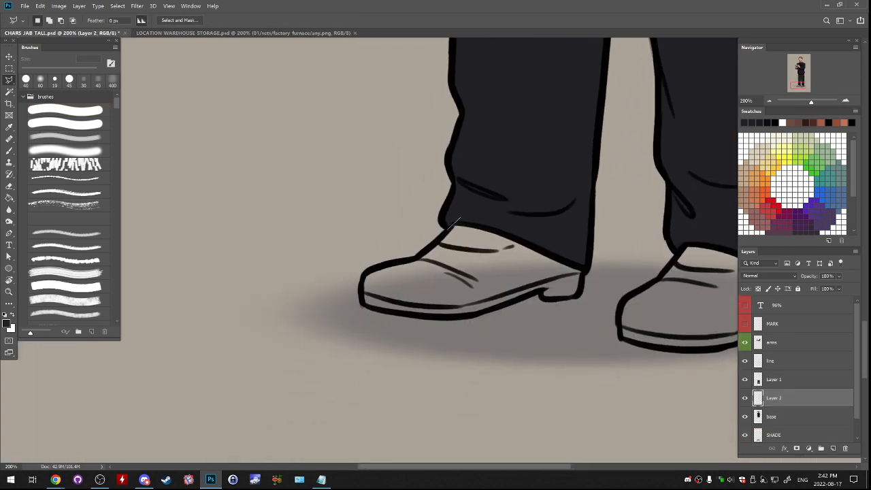
left_click(413, 259)
mouse_move(361, 275)
left_mouse_down()
mouse_move(363, 306)
mouse_move(429, 315)
mouse_move(463, 316)
mouse_move(541, 286)
mouse_move(542, 298)
mouse_move(576, 295)
mouse_move(583, 253)
mouse_move(530, 216)
mouse_move(462, 218)
left_mouse_up()
scroll(435, 245, "right", 3)
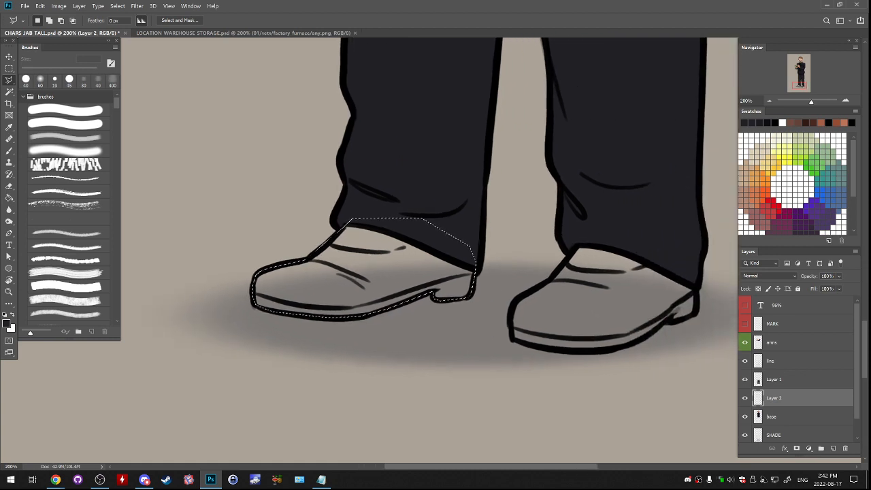
mouse_move(583, 239)
left_mouse_down()
mouse_move(551, 279)
mouse_move(520, 296)
mouse_move(510, 331)
mouse_move(559, 349)
mouse_move(604, 350)
mouse_move(694, 313)
mouse_move(693, 267)
mouse_move(622, 237)
mouse_move(583, 238)
left_mouse_up()
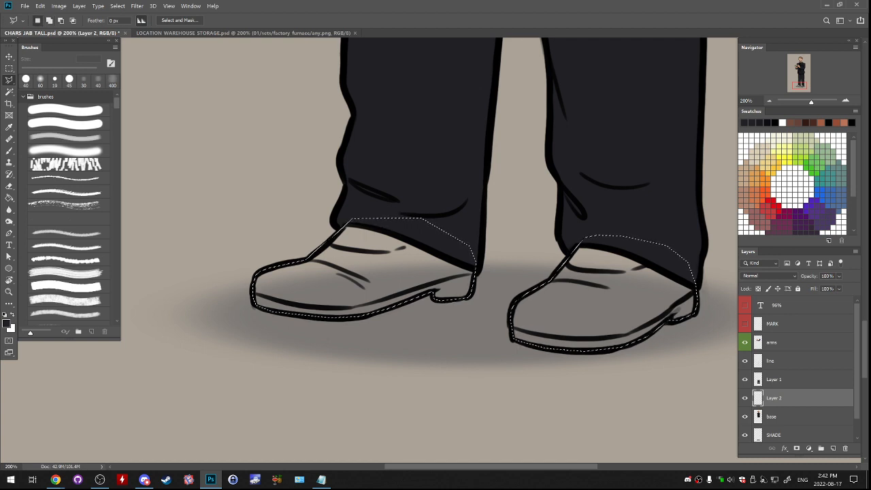
- Fill both selected shoes with dark brown #2a2420 on Layer 2 and clear the selection
scroll(429, 252, "up", 10)
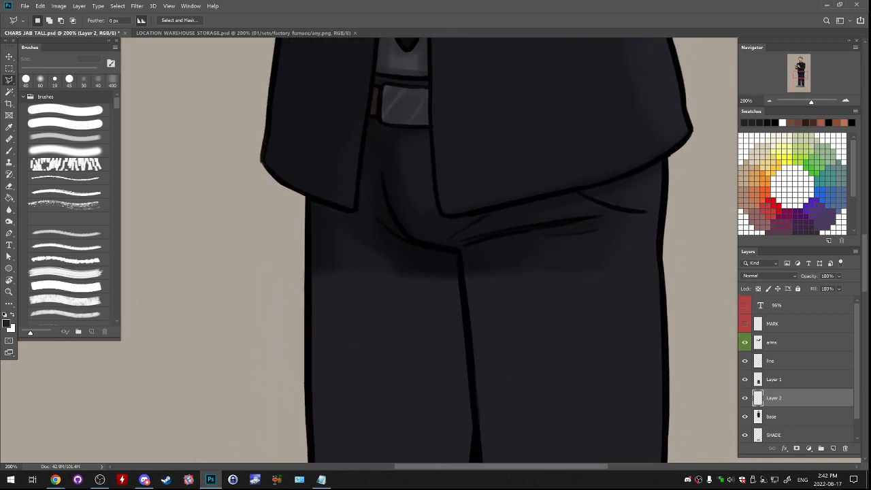
scroll(429, 252, "up", 3)
scroll(429, 252, "down", 13)
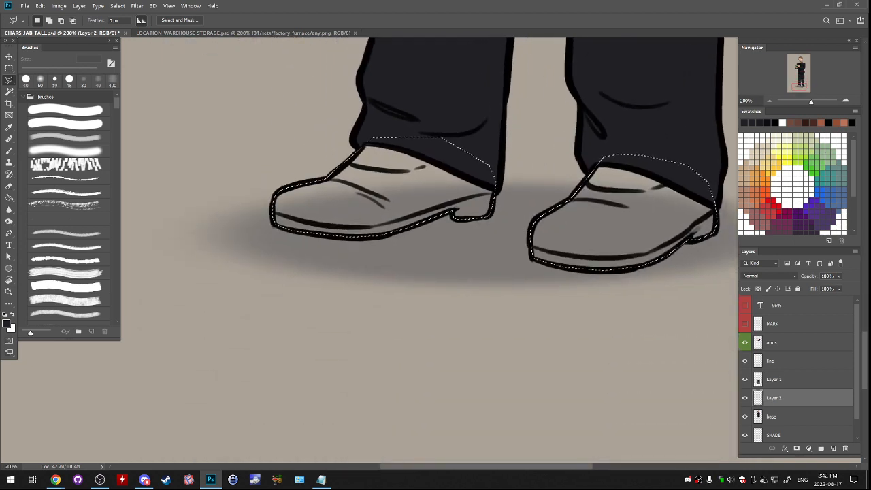
key("g")
left_click(6, 323)
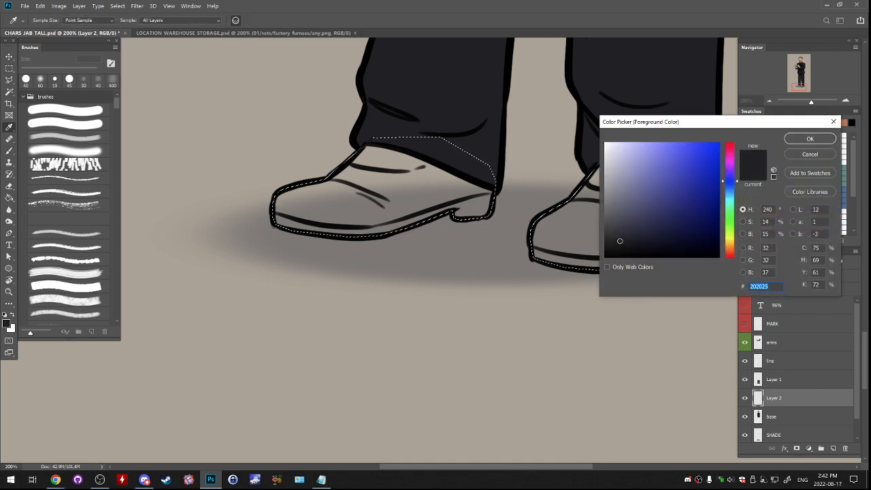
left_click_drag(730, 255, 729, 251)
left_click_drag(620, 241, 630, 239)
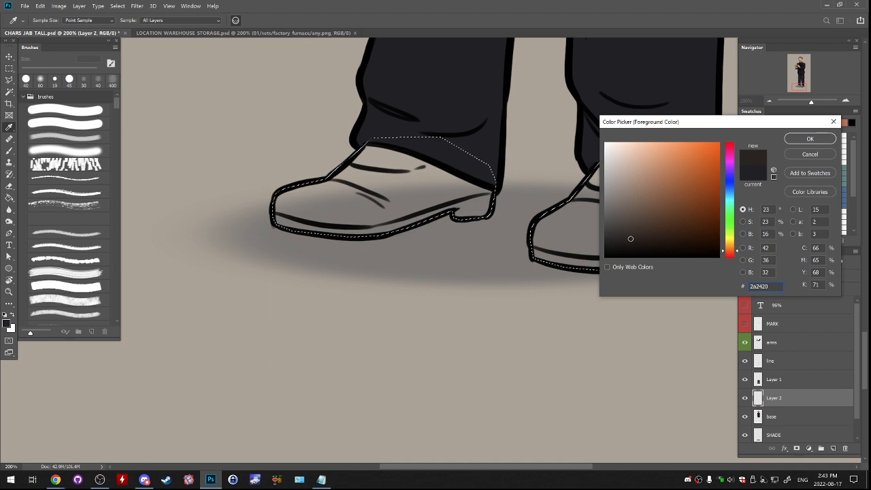
key("Return")
left_click(630, 239)
key("ctrl+d")
mouse_move(630, 239)
left_mouse_down()
mouse_move(632, 346)
mouse_move(657, 272)
left_mouse_up()
key("ctrl+d")
key("b")
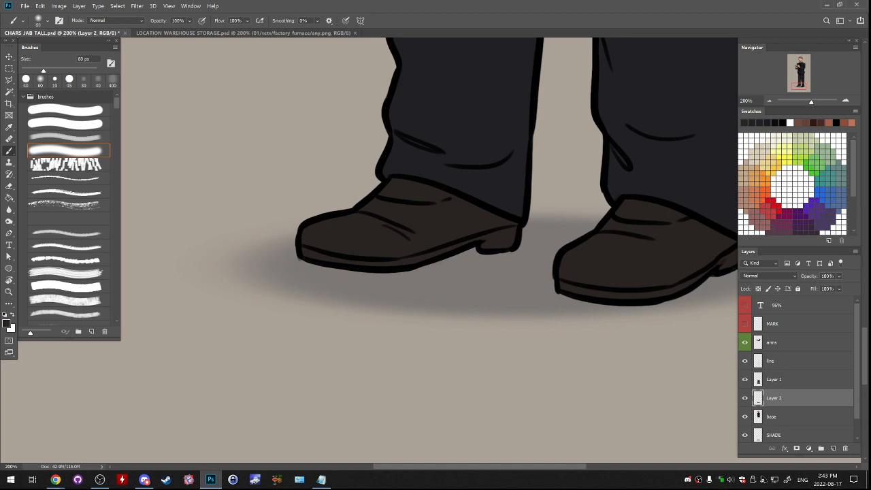
- Choose a darker foreground colour and the soft airbrush at 200 px, and try a shading stroke on the first shoe
left_click(6, 323)
left_click(635, 248)
key("Return")
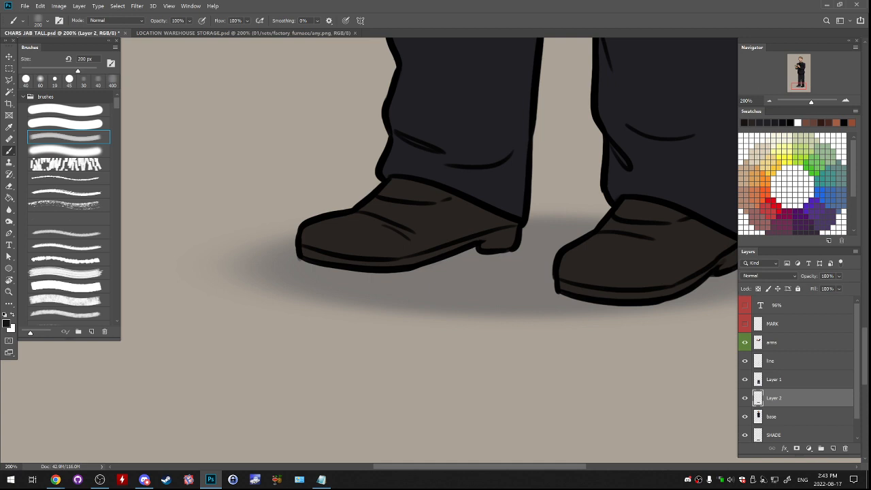
mouse_move(345, 200)
left_mouse_down()
mouse_move(323, 206)
mouse_move(354, 199)
left_mouse_up()
key("ctrl+z")
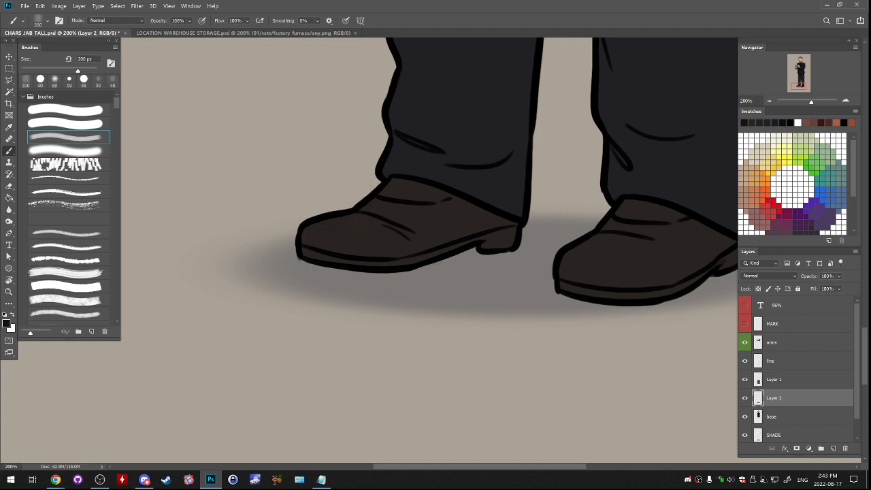
- Lock the transparent pixels of the line layer, Layer 1 and Layer 2 together
left_click(774, 380, "ctrl")
left_click(771, 361, "ctrl")
left_click(758, 289)
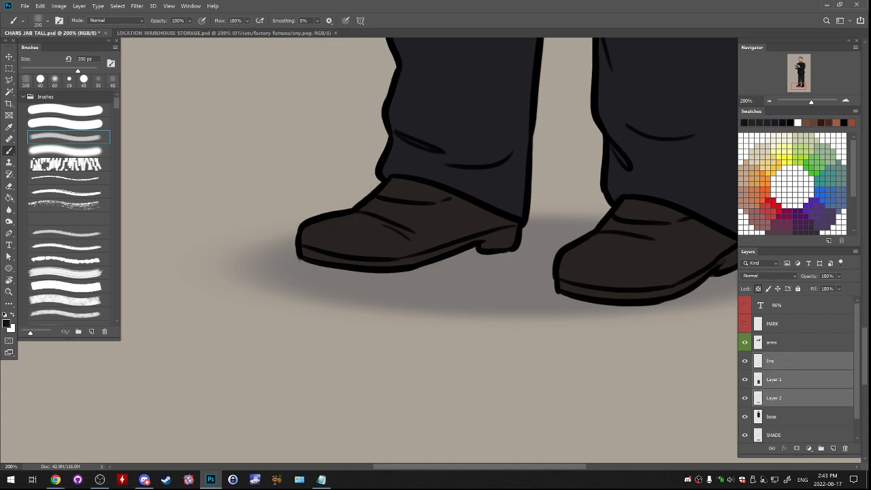
- Shade both shoes on Layer 2 with the soft 200 px airbrush, darkening the toes, creases, sides and heels
left_click(775, 398)
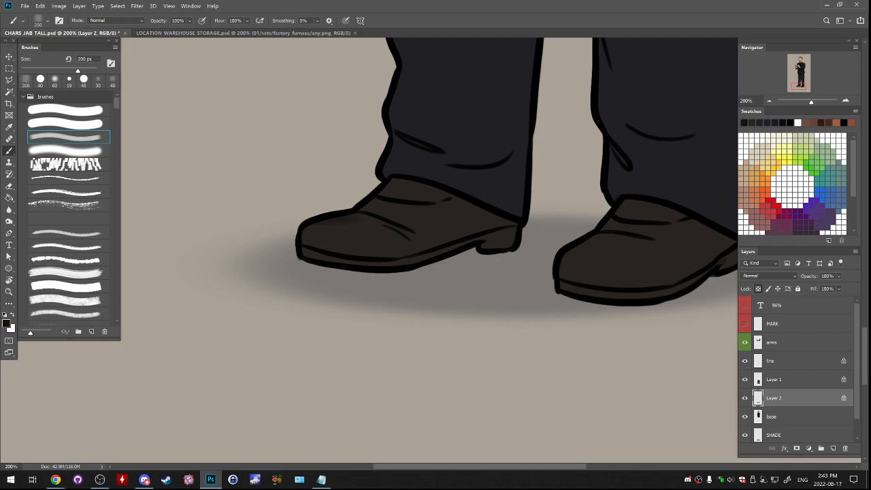
left_click_drag(394, 188, 411, 190)
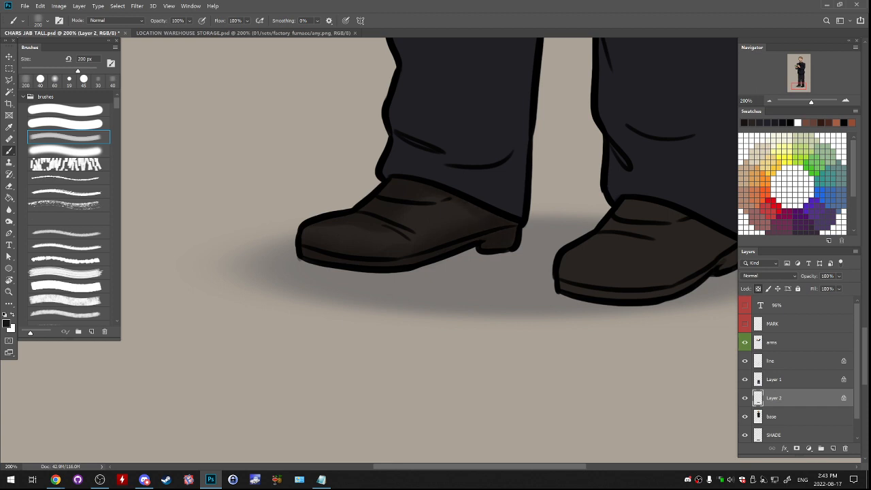
left_click_drag(544, 217, 390, 226)
left_click_drag(516, 221, 577, 251)
mouse_move(479, 250)
left_mouse_down()
mouse_move(441, 255)
mouse_move(465, 262)
left_mouse_up()
left_click_drag(483, 219, 506, 224)
left_click_drag(462, 294, 503, 295)
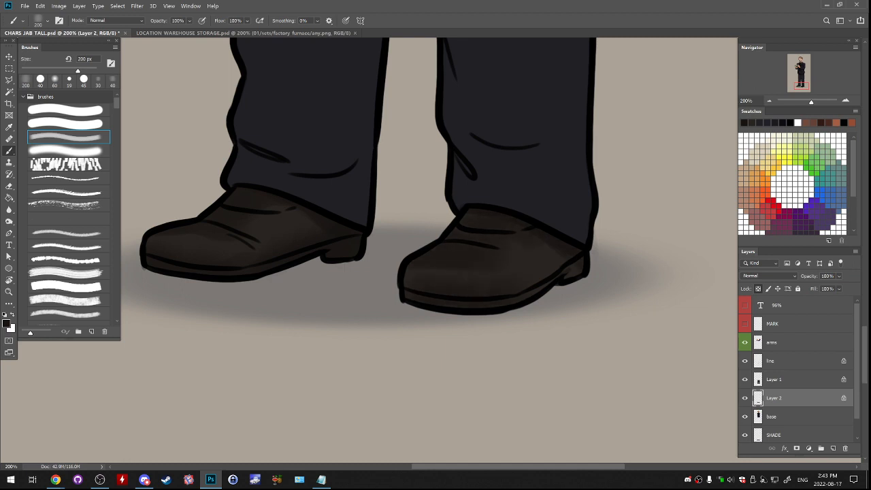
left_click_drag(566, 276, 575, 273)
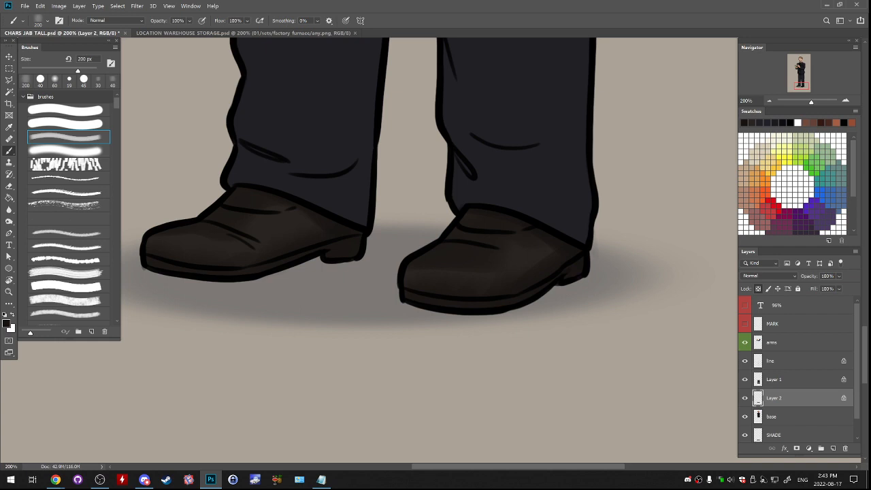
- Darken the soles of both shoes on Layer 2 with a near-black colour, touching up the second shoe's toe
key("alt+Tab")
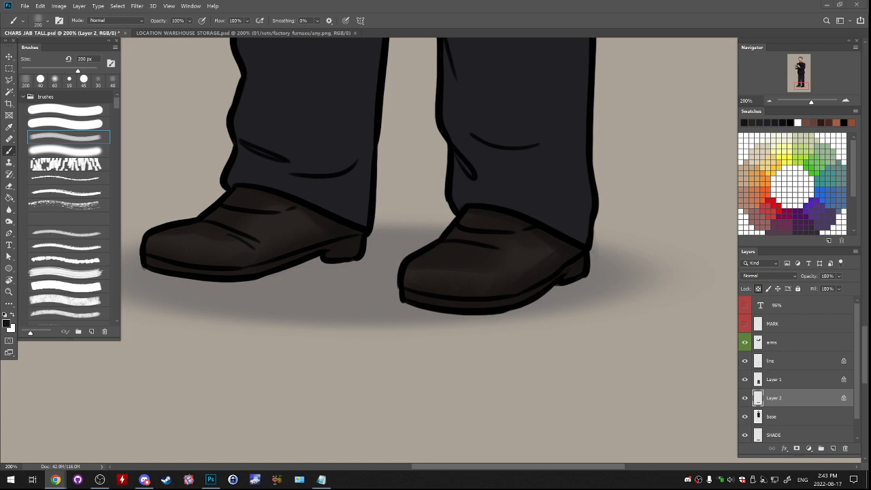
left_click(774, 380)
left_click(771, 361)
left_click(774, 380)
left_click(745, 379)
left_click(745, 380)
left_click(774, 398)
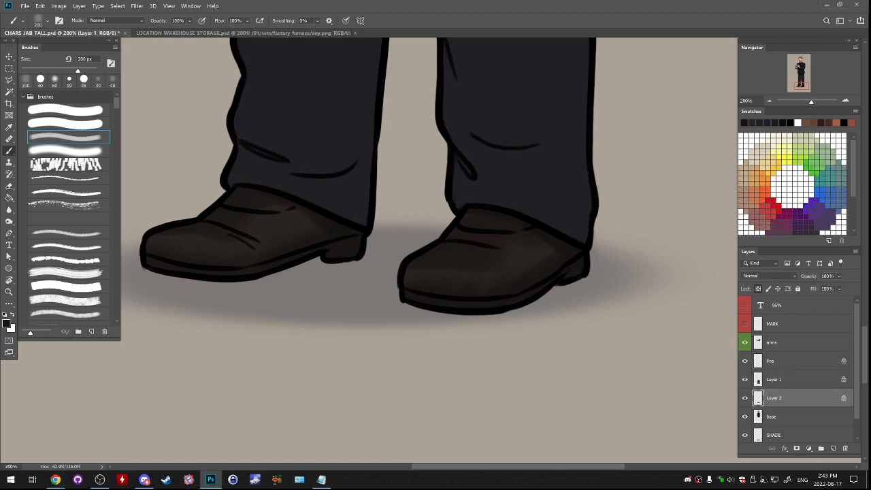
left_click_drag(422, 259, 455, 256)
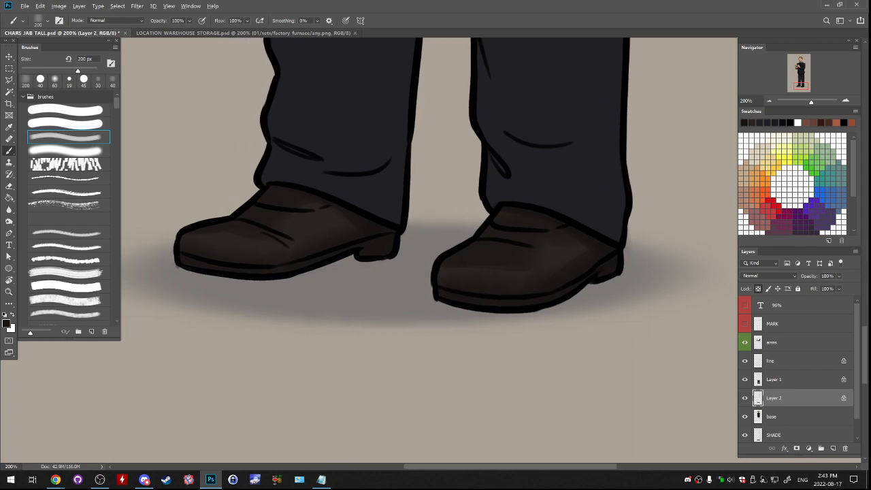
left_click(441, 295, "alt")
left_click_drag(447, 296, 465, 300)
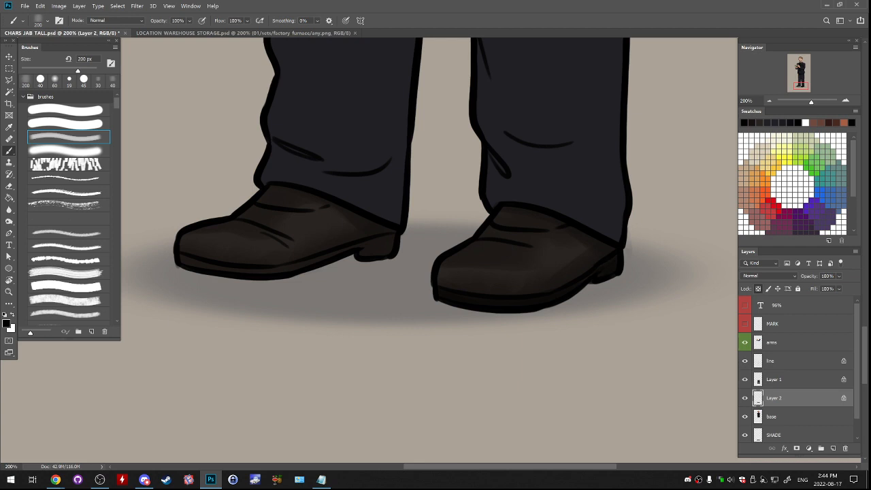
left_click_drag(182, 259, 282, 270)
key("ctrl+z")
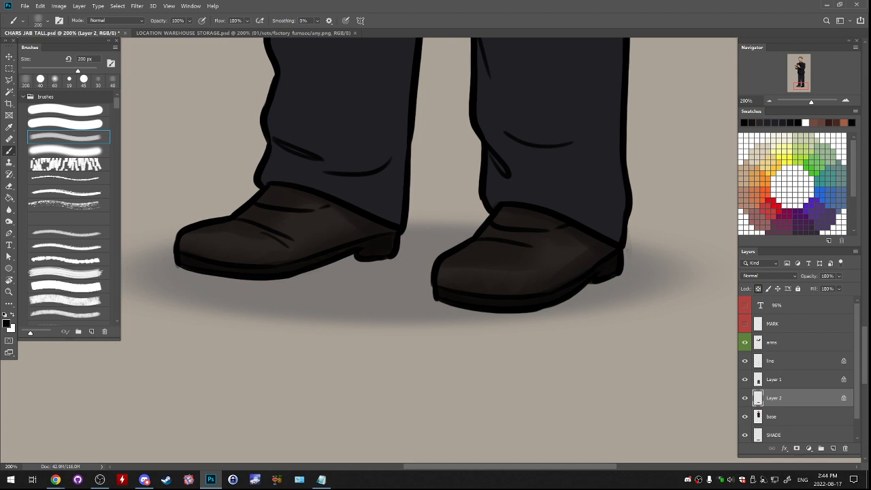
- Shade the first trouser leg on Layer 1 below the crotch, along the inner thigh and down the outer edge
scroll(422, 245, "up", 10)
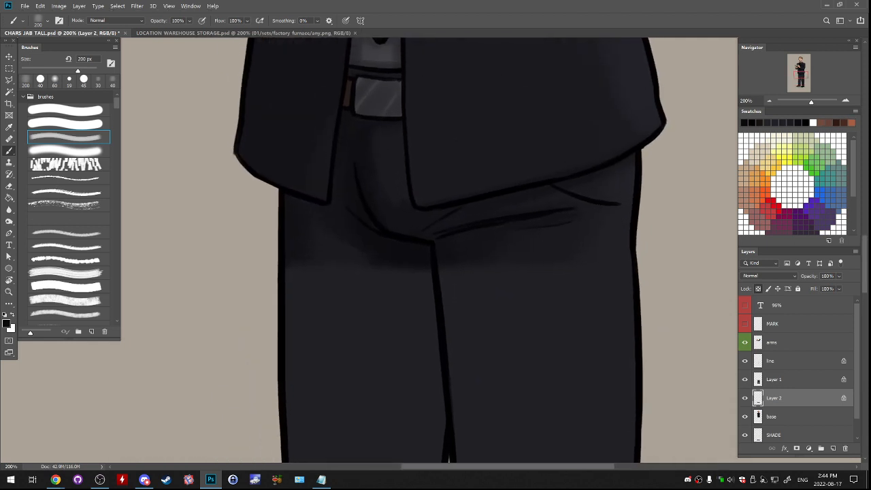
left_click(774, 380)
mouse_move(406, 278)
left_mouse_down()
mouse_move(428, 361)
mouse_move(439, 311)
left_mouse_up()
left_click_drag(305, 239, 307, 347)
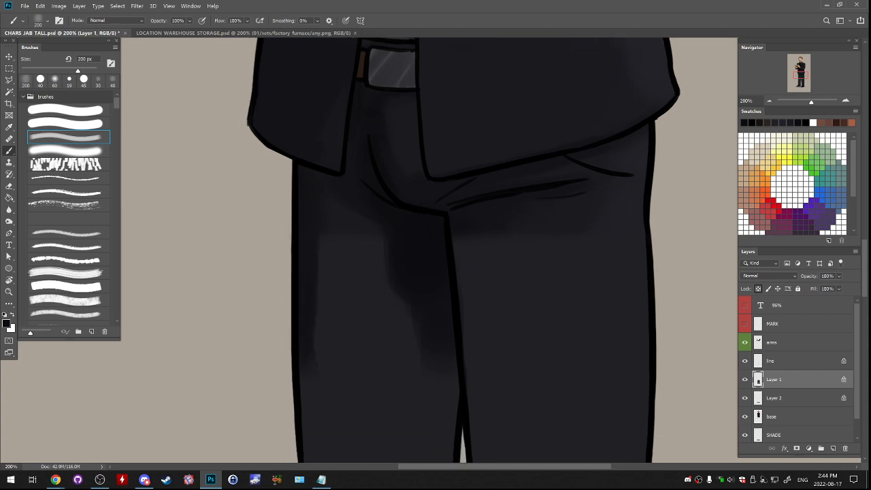
left_click_drag(408, 354, 417, 232)
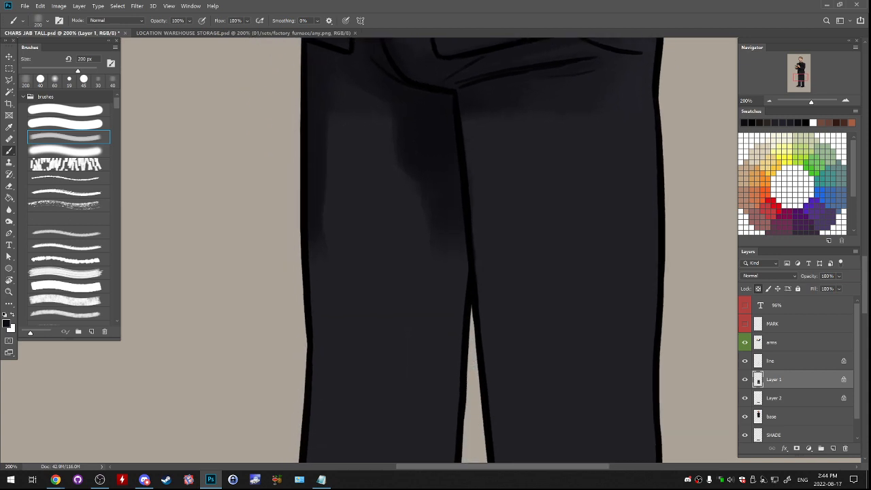
left_click_drag(408, 306, 445, 218)
left_click_drag(343, 140, 354, 260)
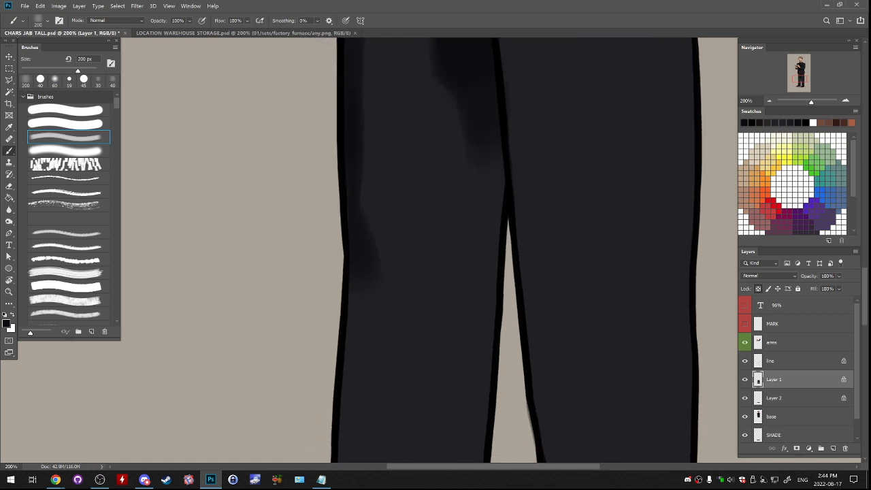
- Shade the second trouser leg on Layer 1 down its inner edge from thigh to knee and around the hem folds
left_click(769, 101)
left_click(770, 100)
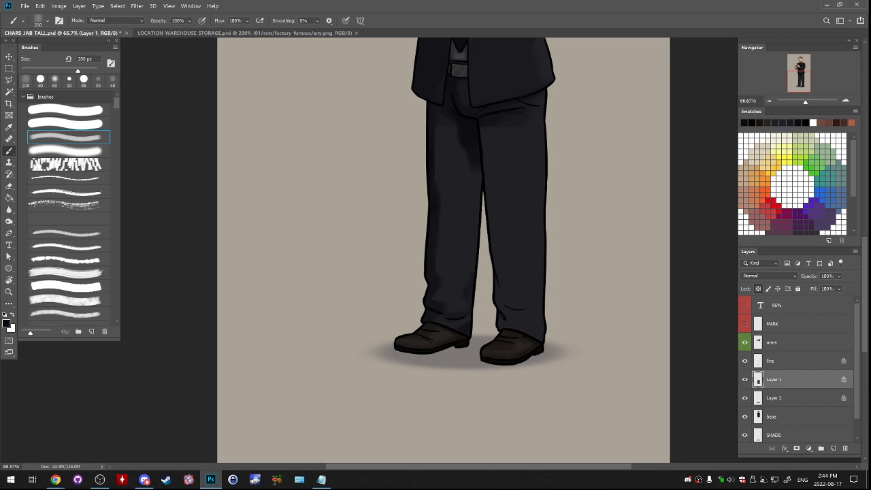
mouse_move(478, 204)
left_mouse_down()
mouse_move(476, 177)
mouse_move(492, 225)
left_mouse_up()
left_click_drag(495, 167, 498, 128)
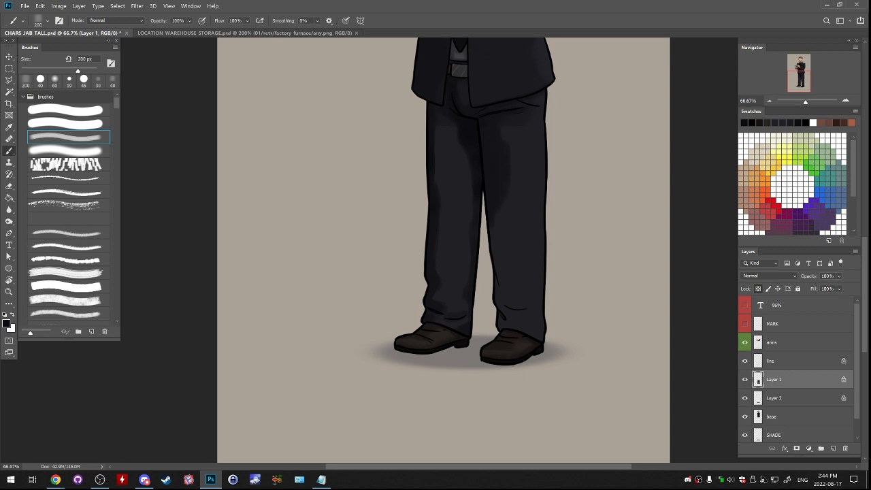
mouse_move(495, 214)
left_mouse_down()
mouse_move(496, 248)
mouse_move(504, 229)
left_mouse_up()
left_click_drag(498, 260, 501, 281)
mouse_move(490, 204)
left_mouse_down()
mouse_move(477, 380)
mouse_move(483, 188)
left_mouse_up()
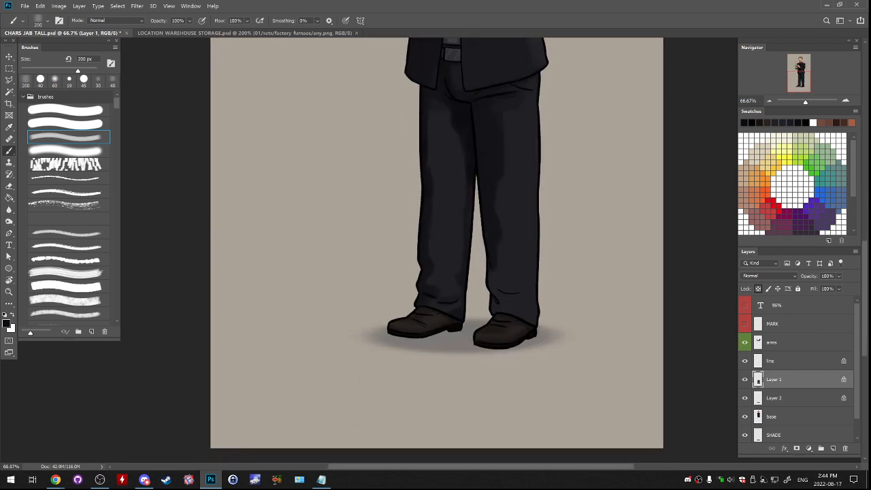
left_click_drag(502, 284, 530, 303)
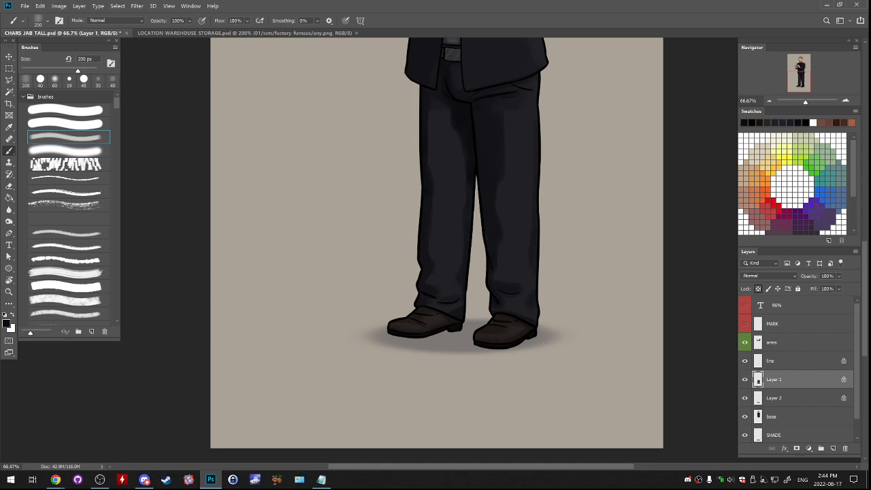
left_click(68, 164)
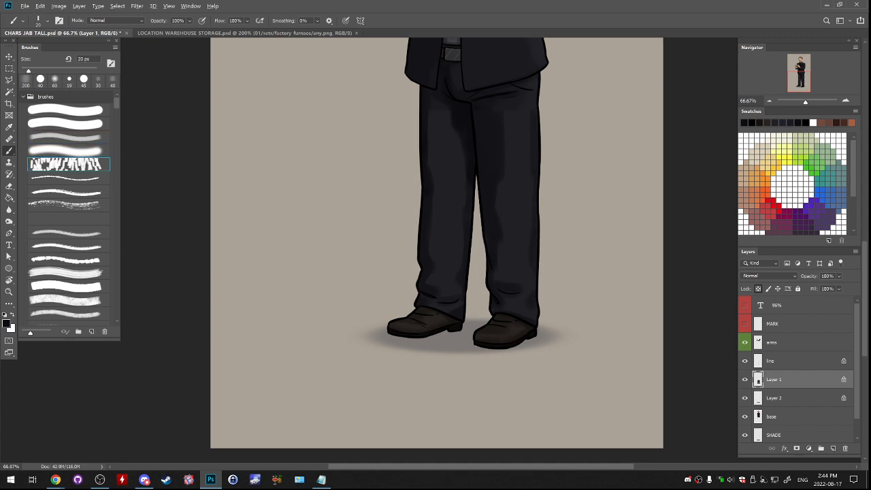
left_click(512, 276, "alt")
key("bracketright")
key("bracketright")
key("bracketright")
key("bracketright")
key("bracketright")
key("bracketright")
key("bracketright")
key("bracketright")
key("bracketright")
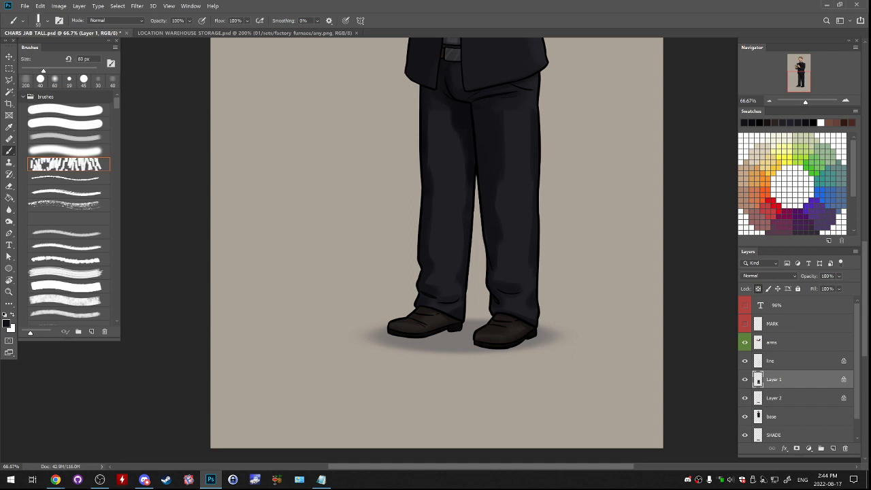
- Blend the shading of the upper trouser legs with the soft round brush at 175 px and 125 px, unlocking Layer 1's transparent pixels
left_click(68, 150)
key("bracketright")
key("bracketright")
key("bracketright")
key("bracketright")
key("bracketright")
key("bracketright")
key("bracketright")
key("bracketright")
key("bracketright")
key("bracketright")
key("bracketright")
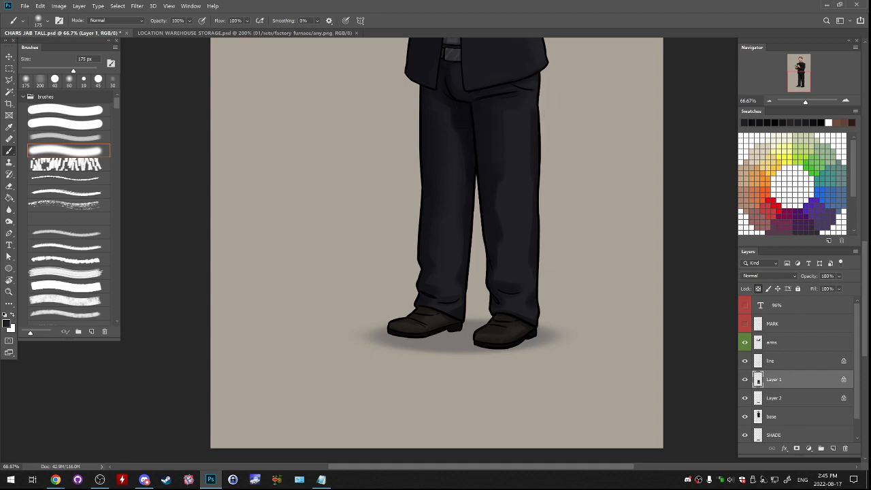
key("ctrl+plus")
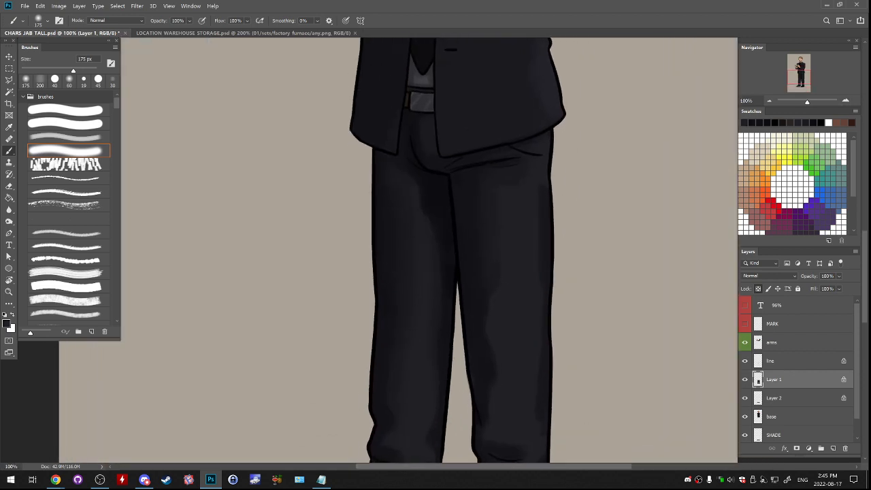
key("slash")
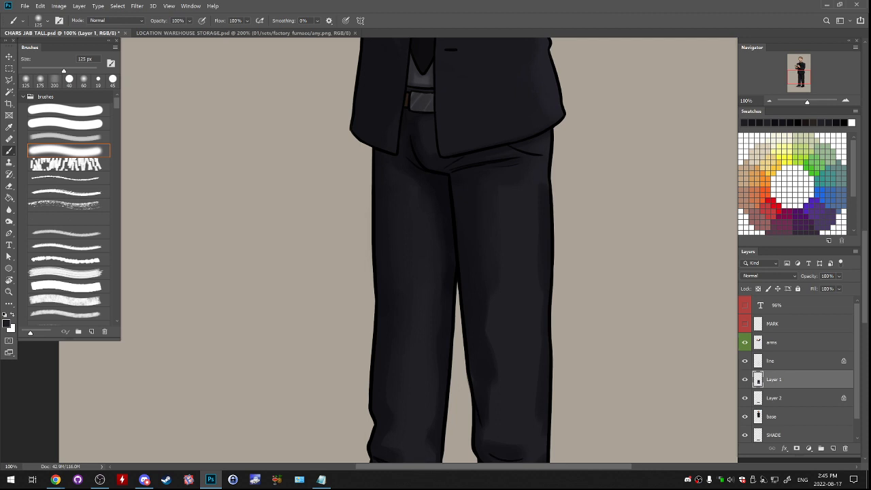
left_click(459, 176, "alt")
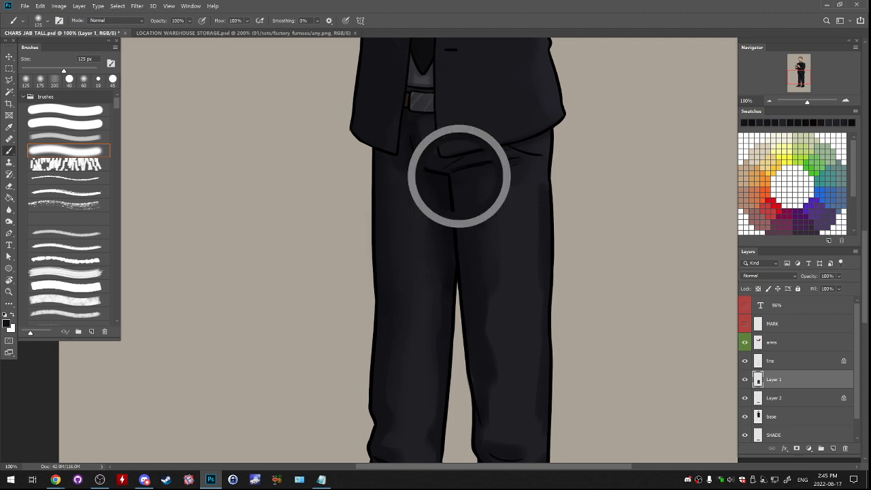
left_click(470, 204, "alt")
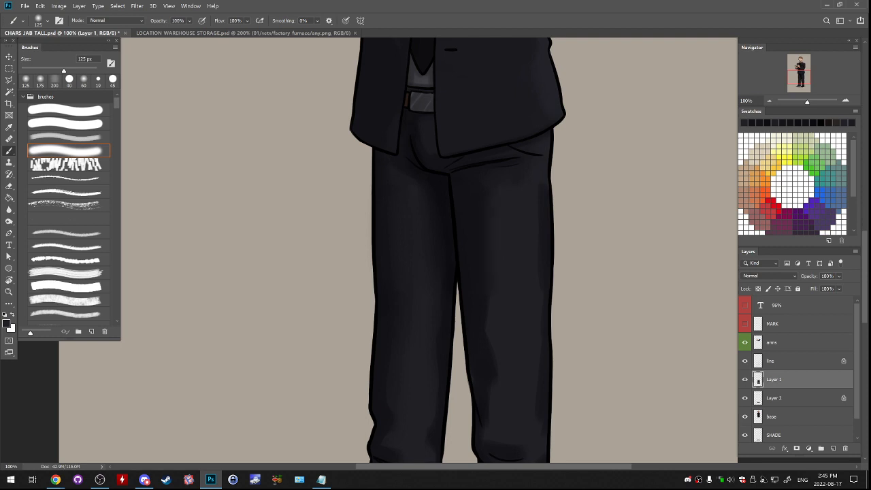
- Smooth the shading around the knees and lower trouser legs at 125 px, leaving Layer 1's transparent pixels locked
left_click_drag(449, 285, 472, 157)
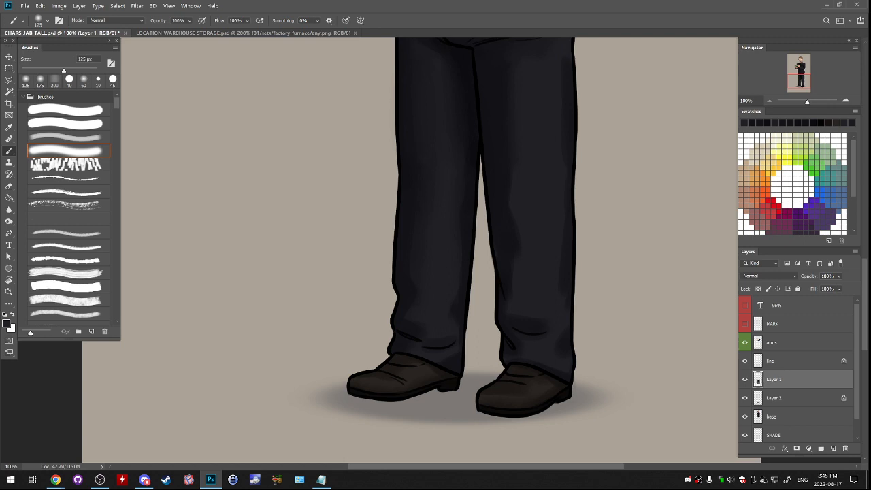
key("slash")
left_click(452, 238, "alt")
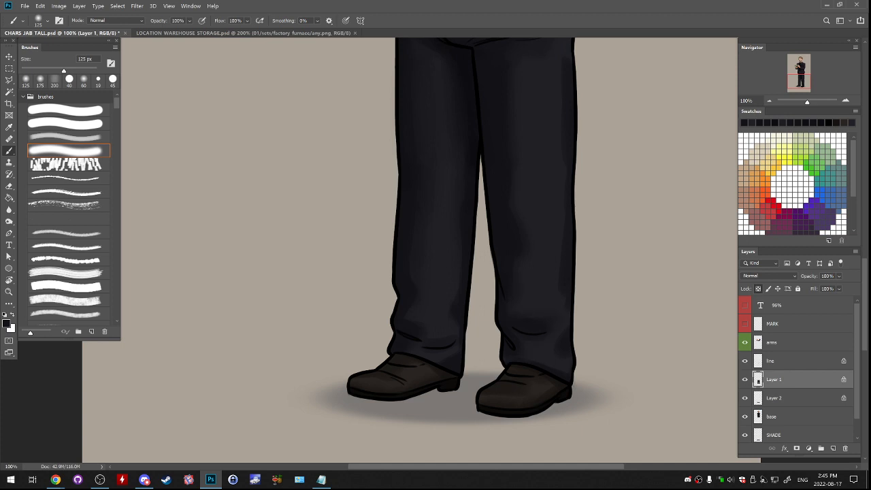
left_click_drag(463, 224, 433, 334)
left_click(476, 218, "alt")
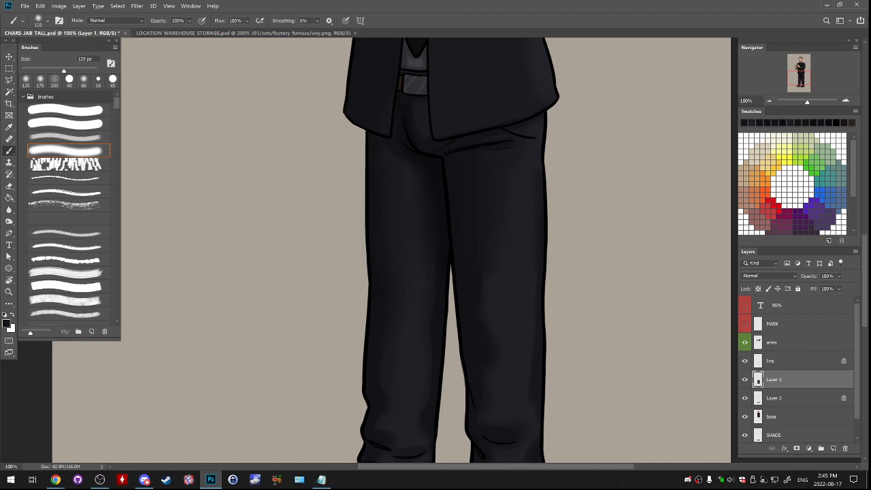
left_click_drag(463, 306, 429, 212)
key("slash")
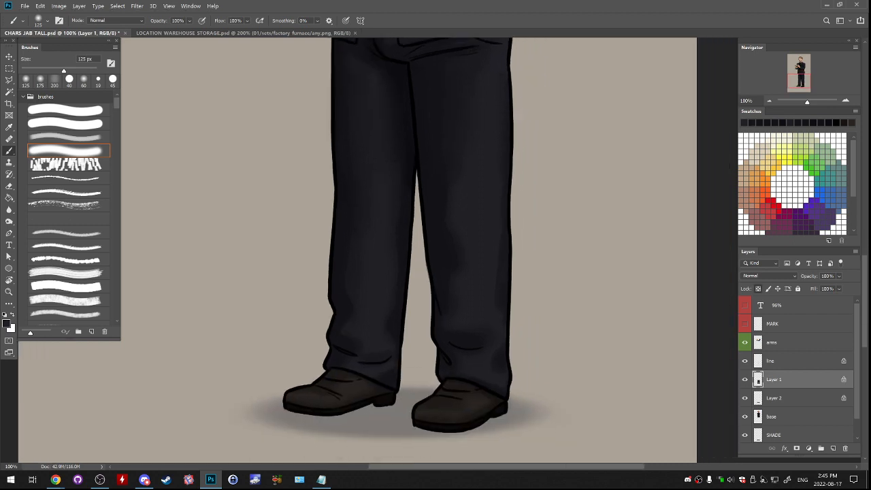
- Flip the canvas horizontally to check the whole figure's proportions, and undo the flip
left_click_drag(422, 95, 403, 459)
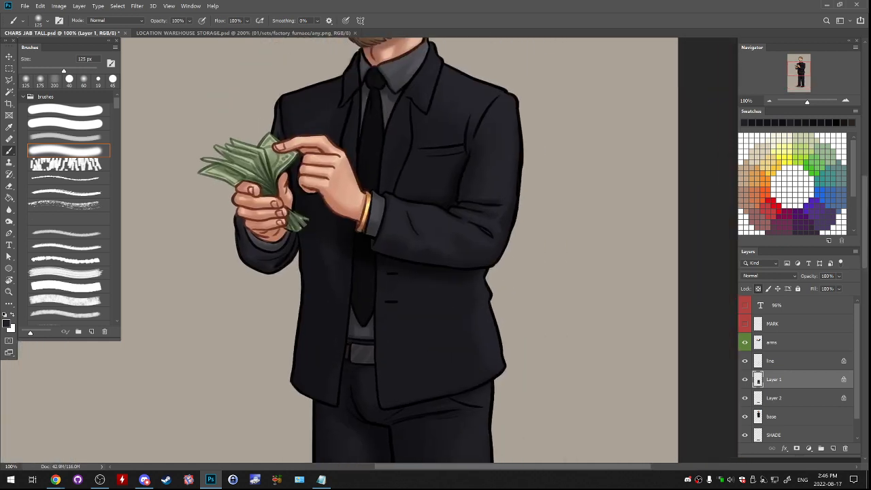
key("ctrl+minus")
key("ctrl+minus")
key("ctrl+minus")
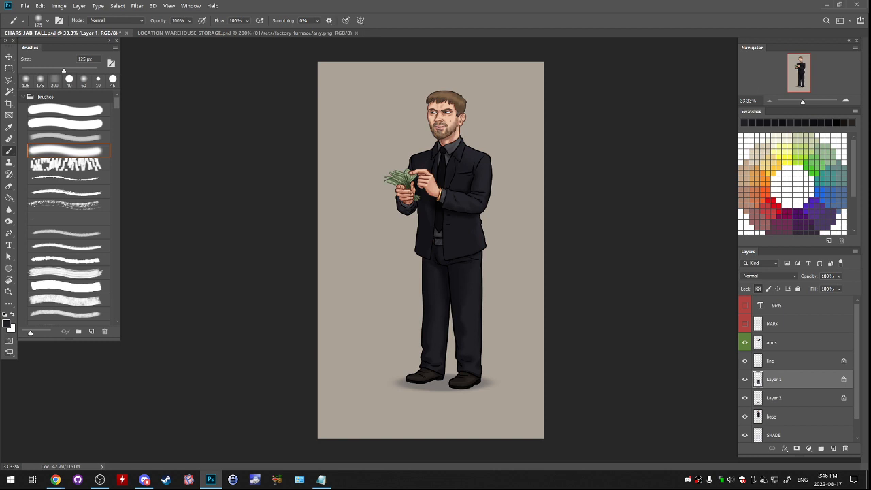
left_click(60, 6)
mouse_move(75, 83)
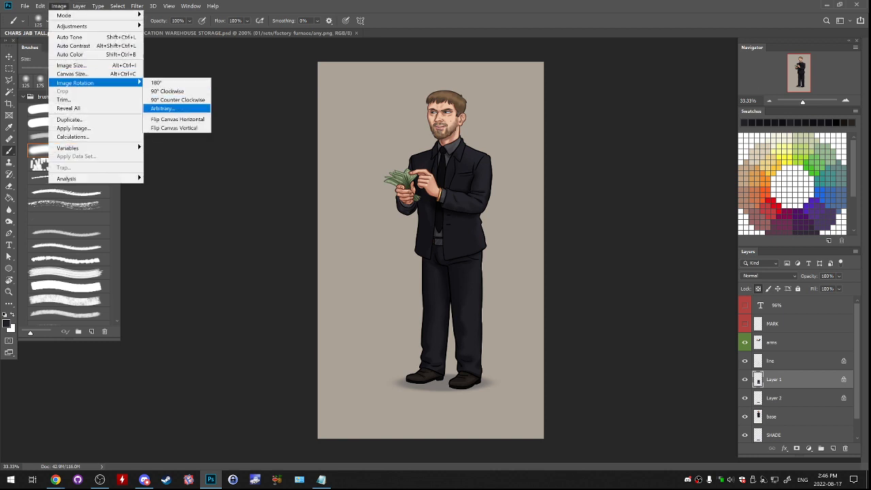
left_click(175, 120)
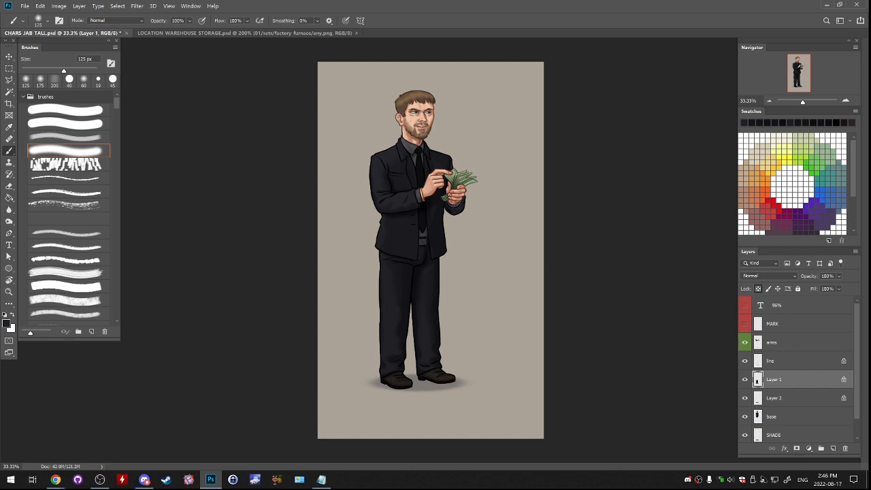
key("ctrl+z")
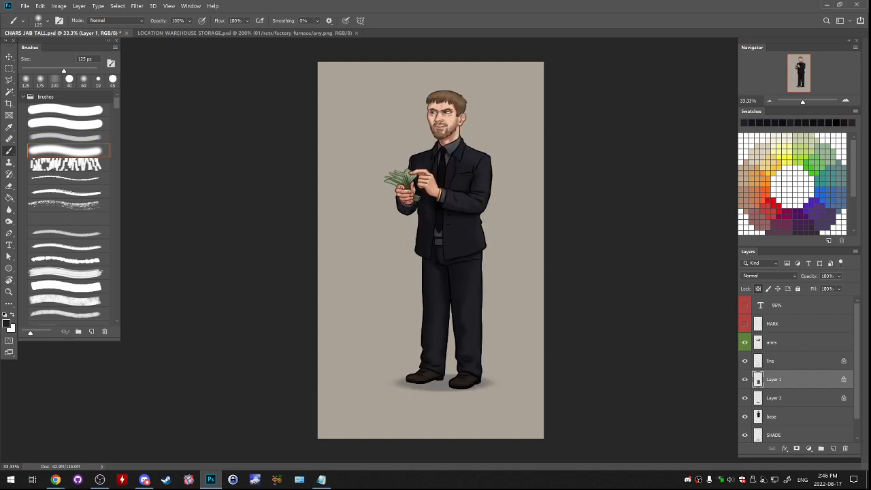
- Select the line layer, save CHARS JAB TALL.psd and close the LOCATION WAREHOUSE STORAGE.psd document
left_click(782, 360)
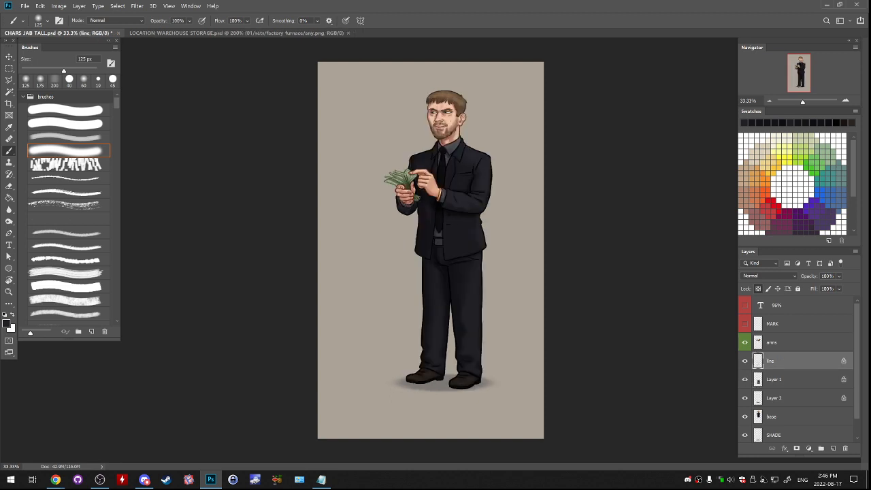
key("ctrl+s")
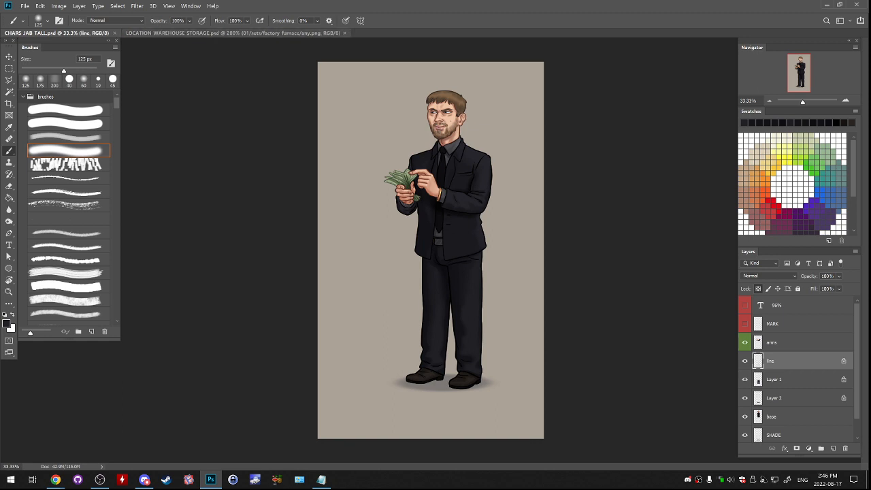
left_click(190, 32)
key("ctrl+w")
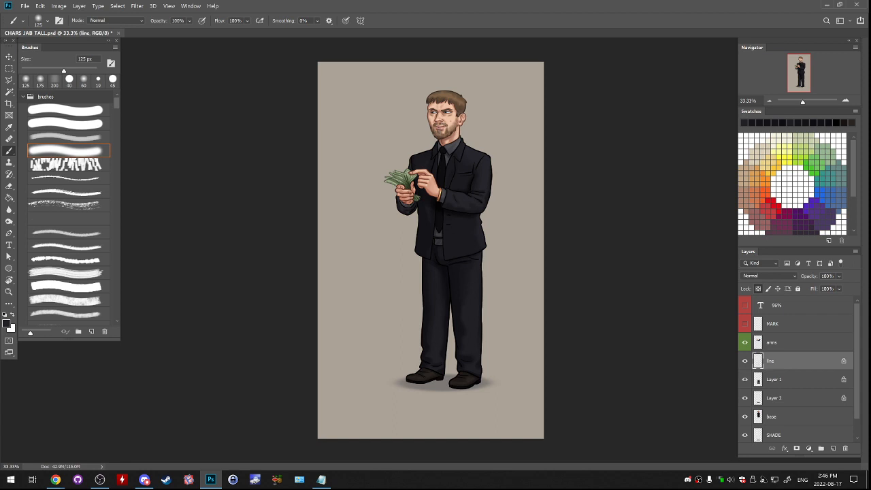
- Merge Layer 1 with Layer 2, and merge the line layer with the result so the legs' artwork sits on one layer
key("ctrl+plus")
left_click_drag(435, 285, 441, 231)
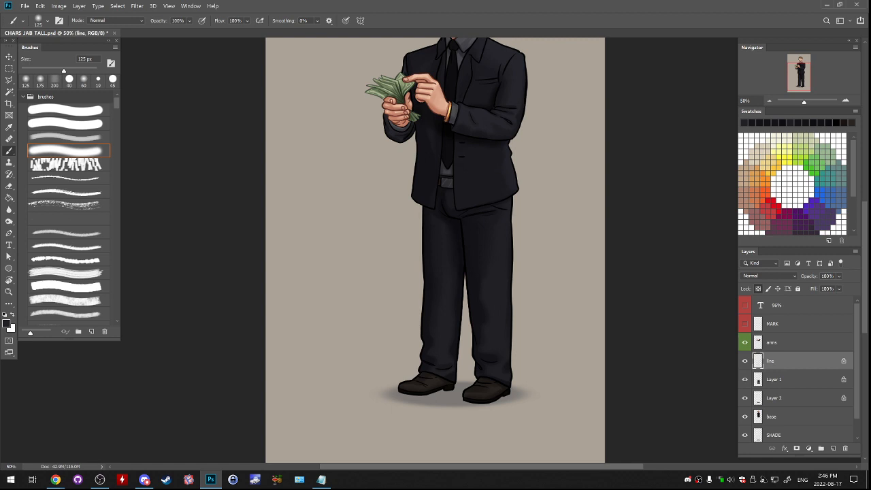
left_click_drag(441, 231, 435, 298)
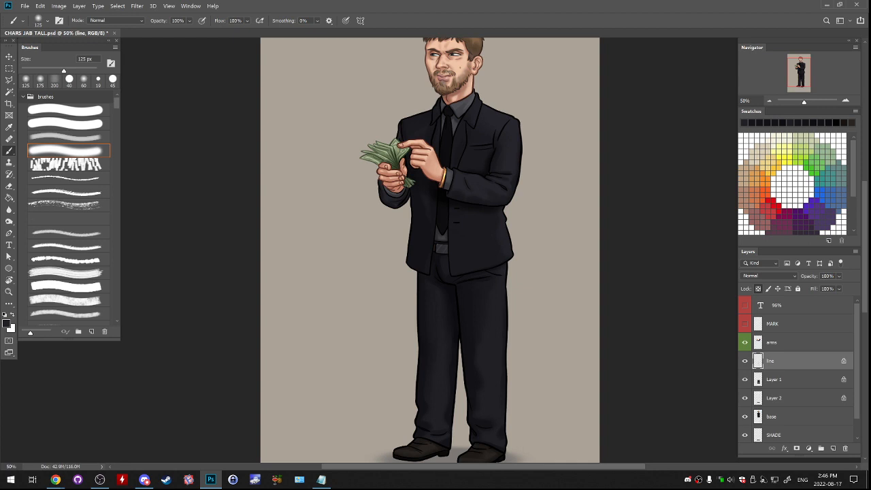
left_click(774, 380)
key("ctrl+e")
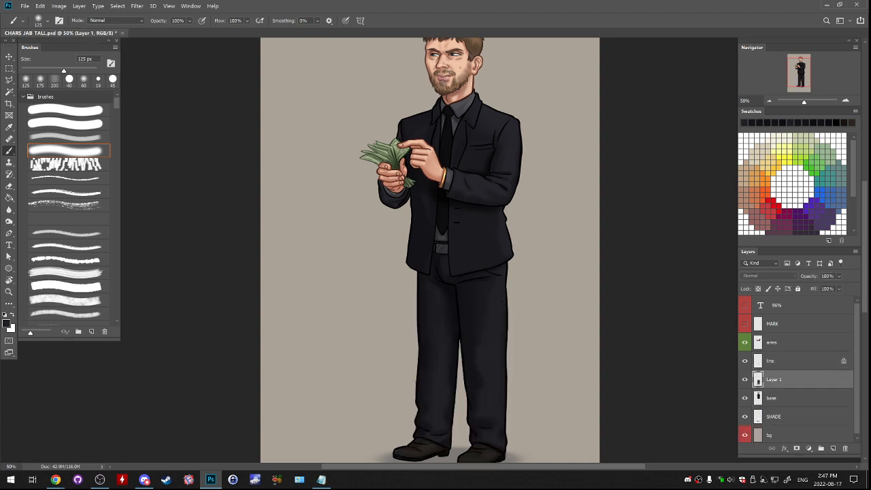
key("ctrl+e")
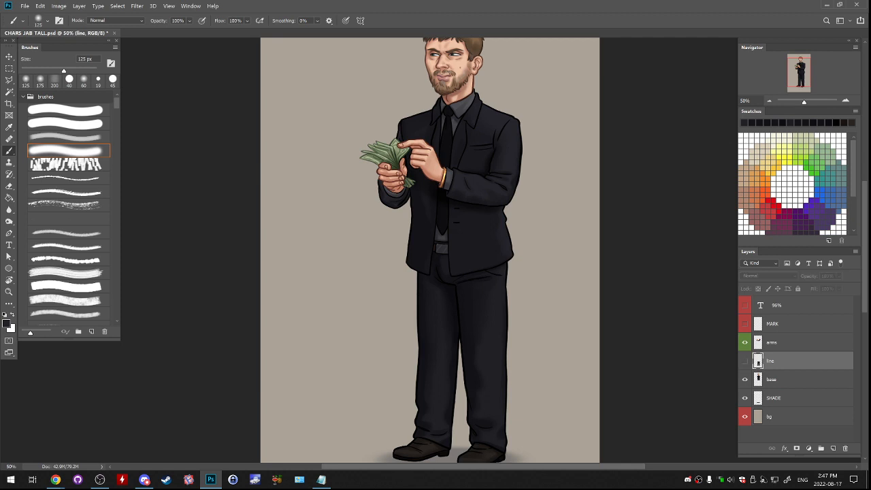
left_click(25, 6)
left_click(29, 22)
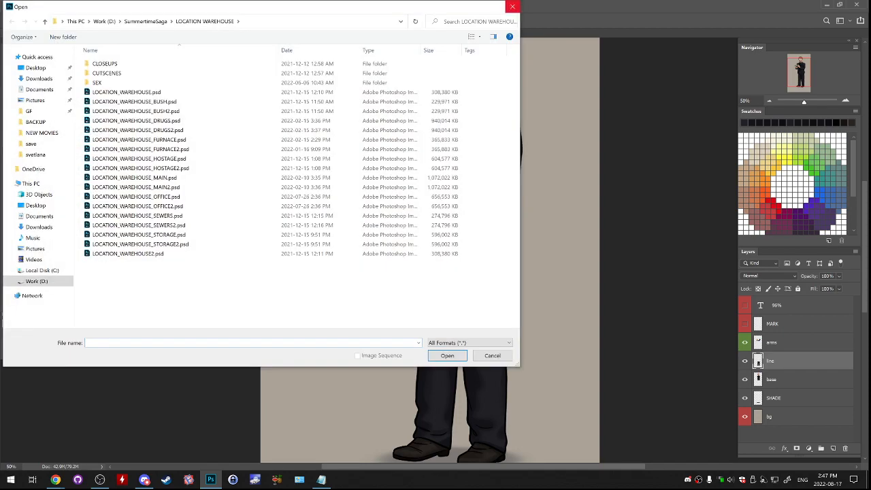
left_click(513, 5)
- Start opening a file and go up from LOCATION WAREHOUSE to the SummertimeSaga folder
left_click(26, 6)
left_click(33, 23)
left_click_drag(89, 6, 213, 40)
left_click(262, 182)
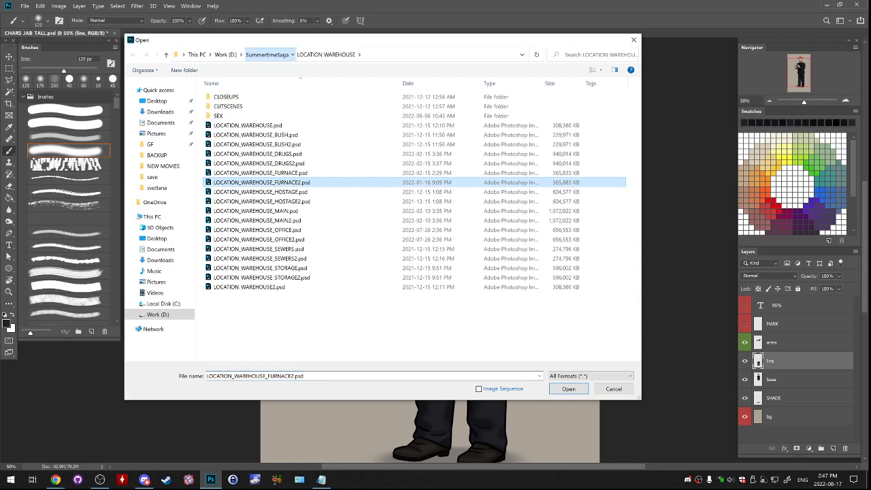
left_click(267, 54)
- Find the CHAR DIMITRI folder within SummertimeSaga and open it
scroll(296, 215, "up", 10)
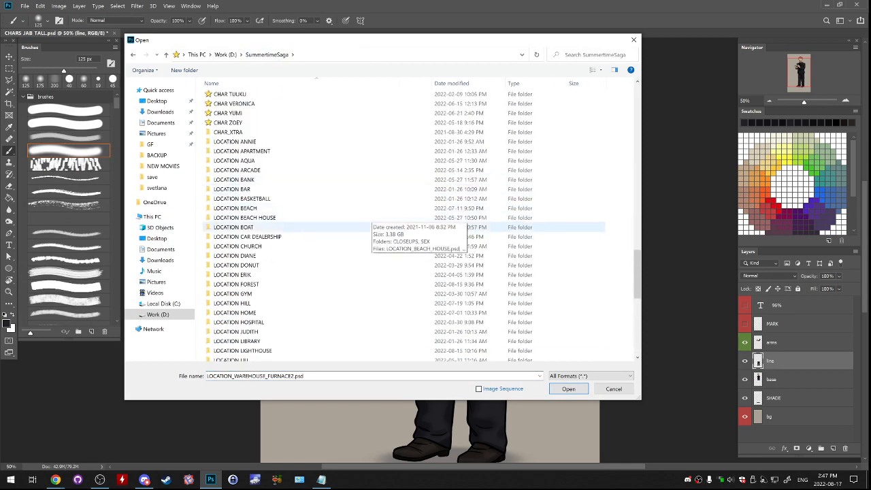
scroll(293, 224, "down", 3)
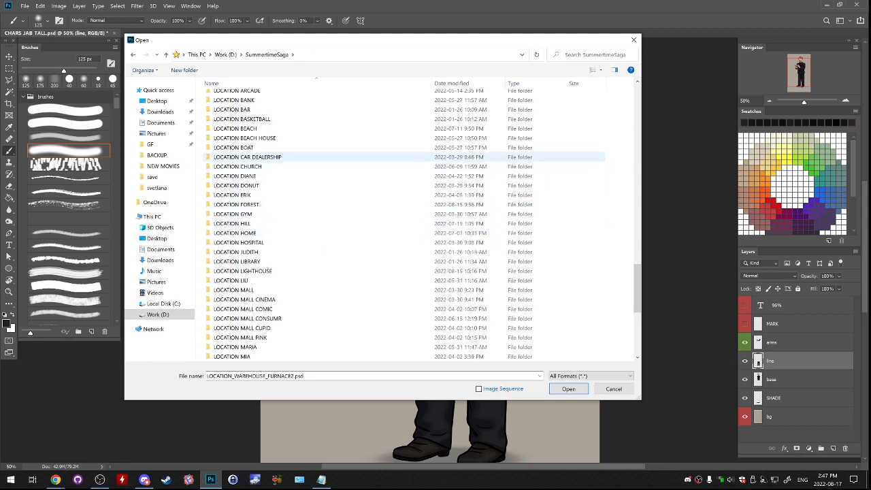
scroll(272, 178, "up", 1)
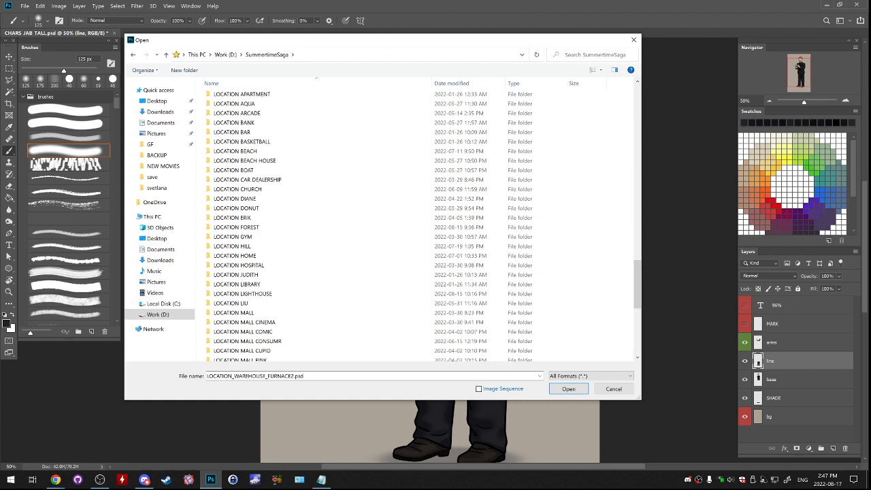
key("alt+Tab")
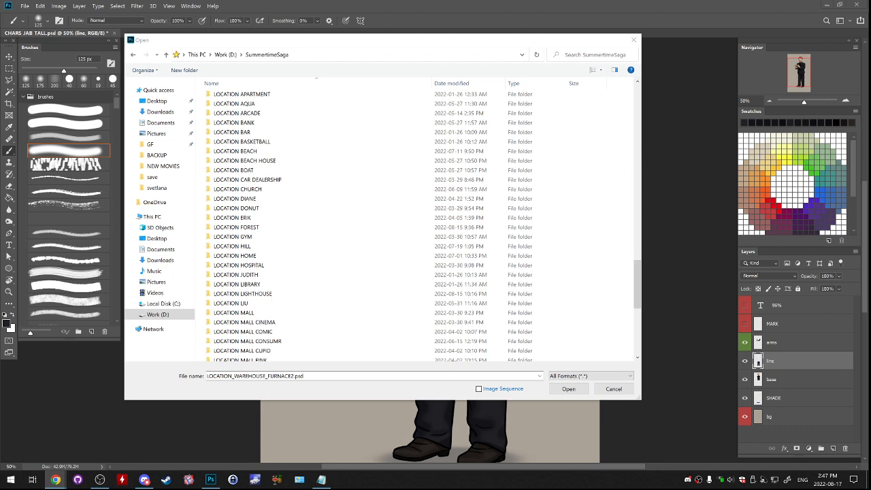
scroll(551, 279, "up", 20)
scroll(551, 279, "up", 3)
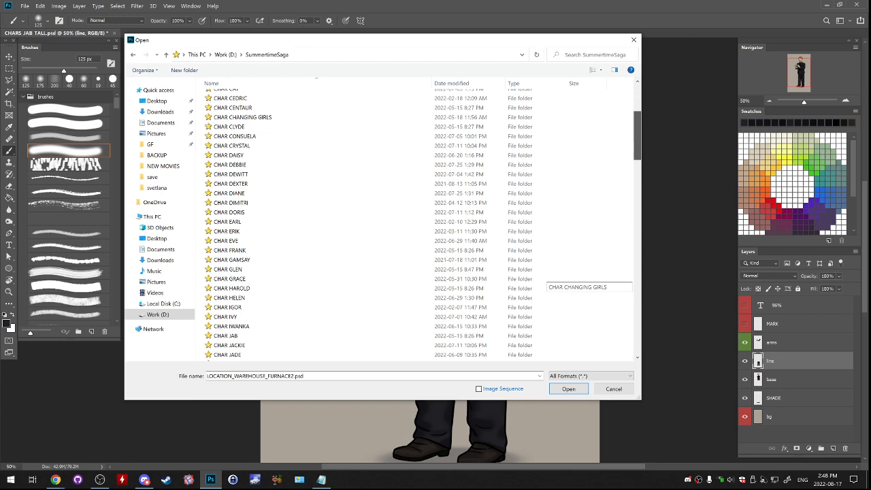
scroll(551, 279, "down", 1)
double_click(316, 181)
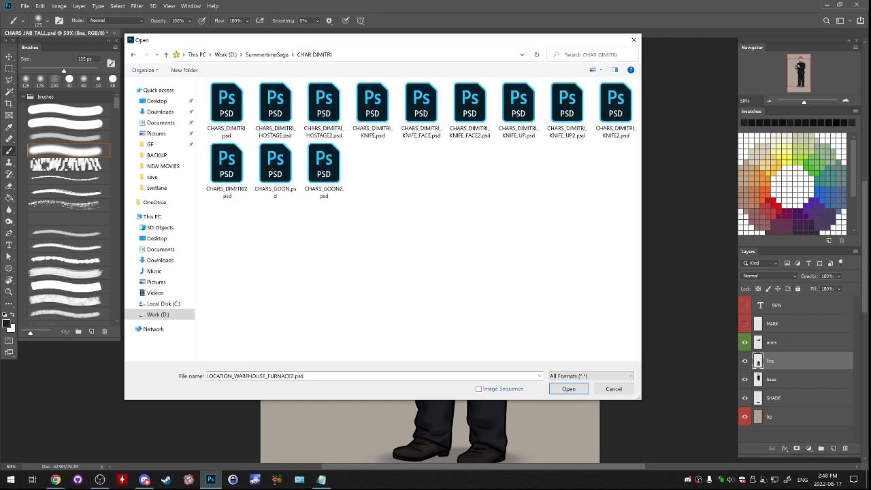
- List the files in Details view with a wider name column and open CHARS_DIMITRI.psd
right_click(326, 194)
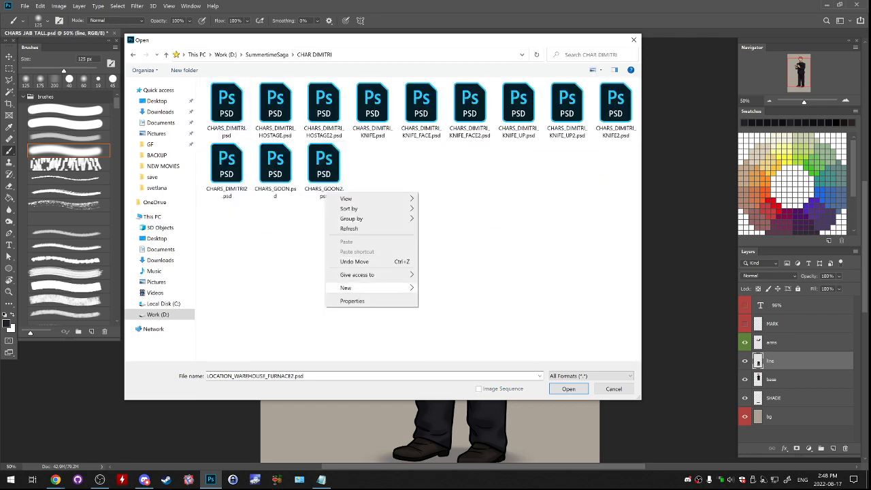
mouse_move(367, 198)
left_click(449, 248)
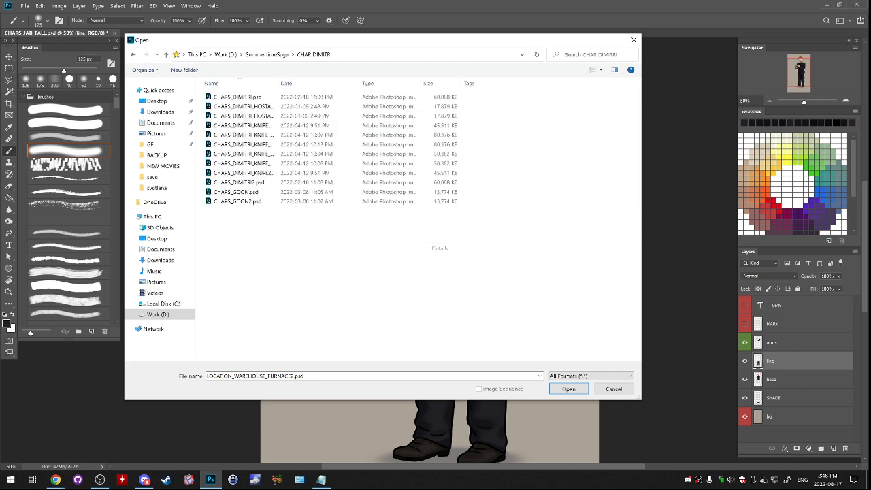
left_click_drag(278, 83, 328, 83)
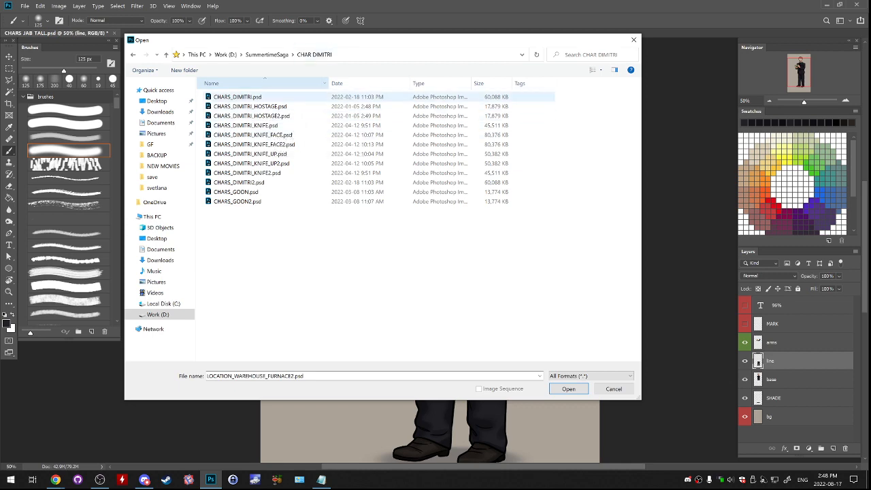
double_click(238, 96)
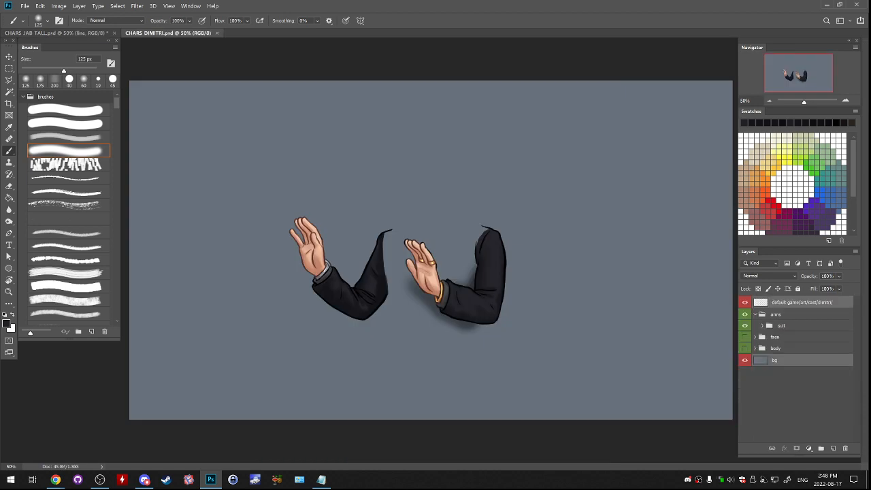
- Show the face and body groups, and hide the smug, surprised, bored, angry and pensive face groups
left_click(745, 337)
left_click(745, 347)
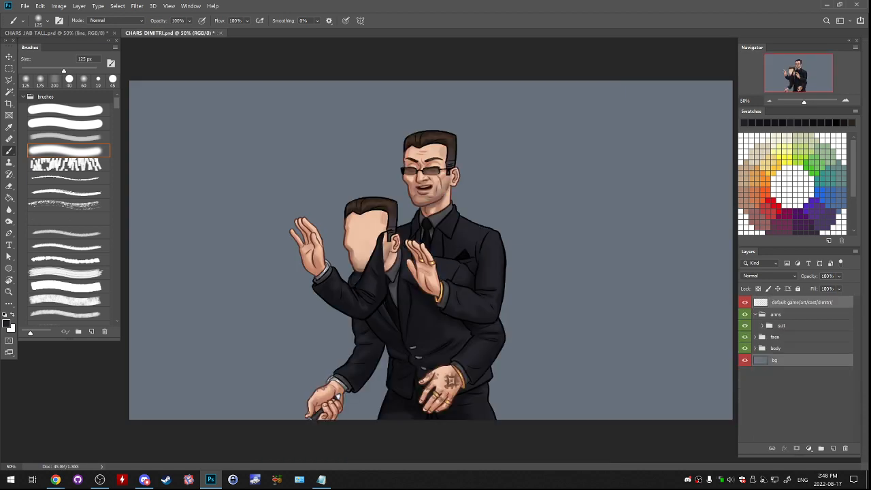
left_click(755, 336)
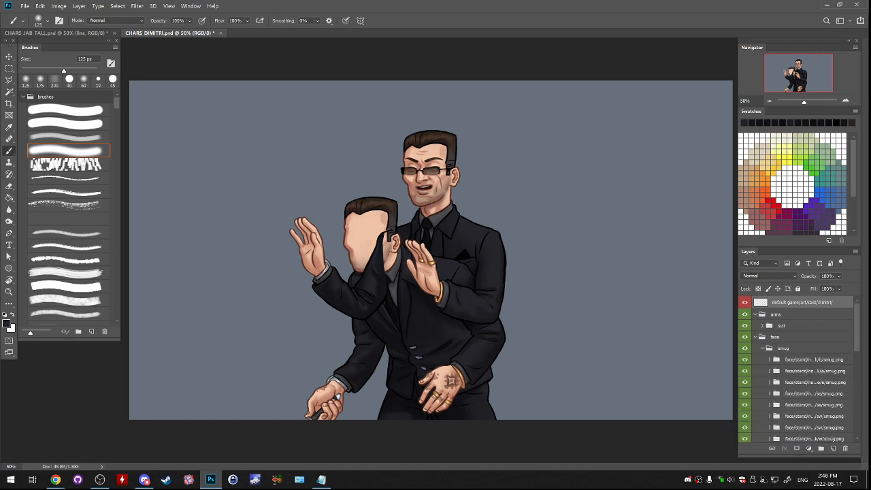
left_click(762, 348)
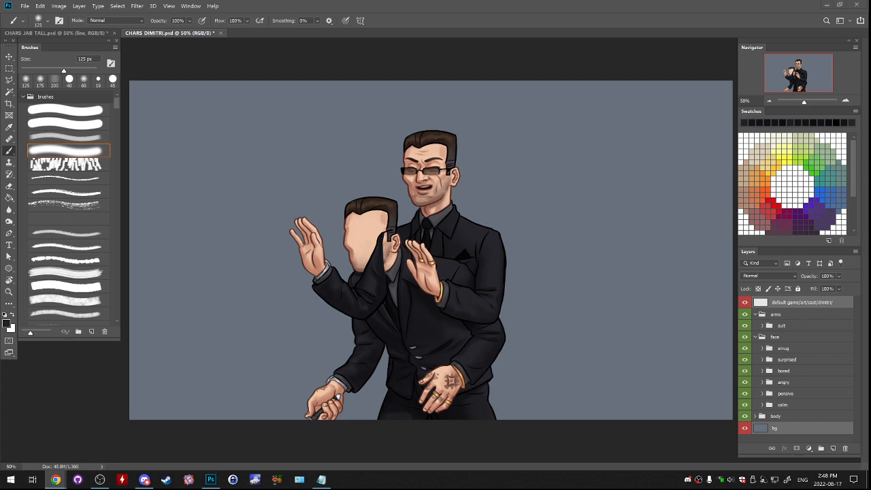
key("alt+Tab")
left_click_drag(744, 348, 745, 393)
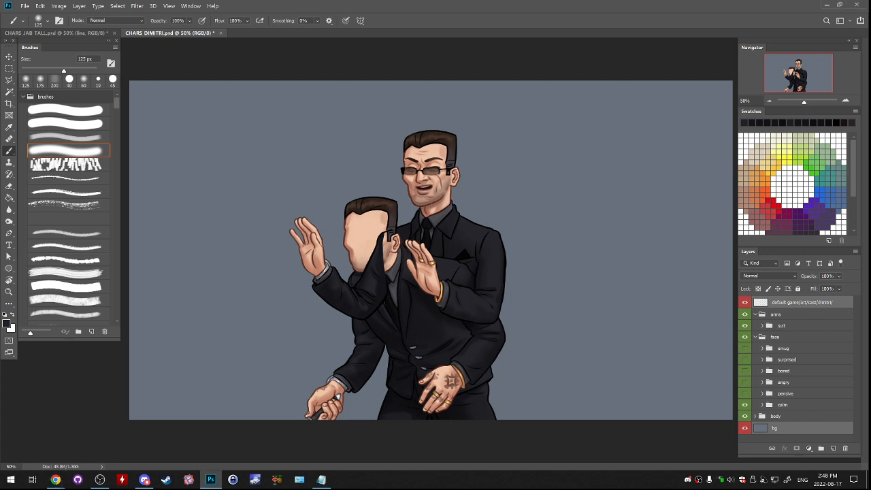
- Hide the first of the two face variants in the calm group so the closed-mouth face is used
left_click(762, 405)
scroll(762, 406, "down", 1)
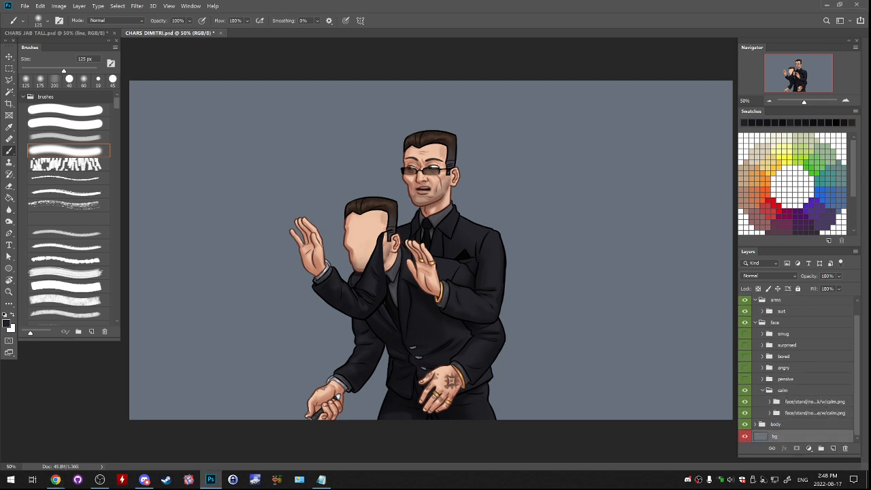
left_click(744, 401)
left_click(762, 391)
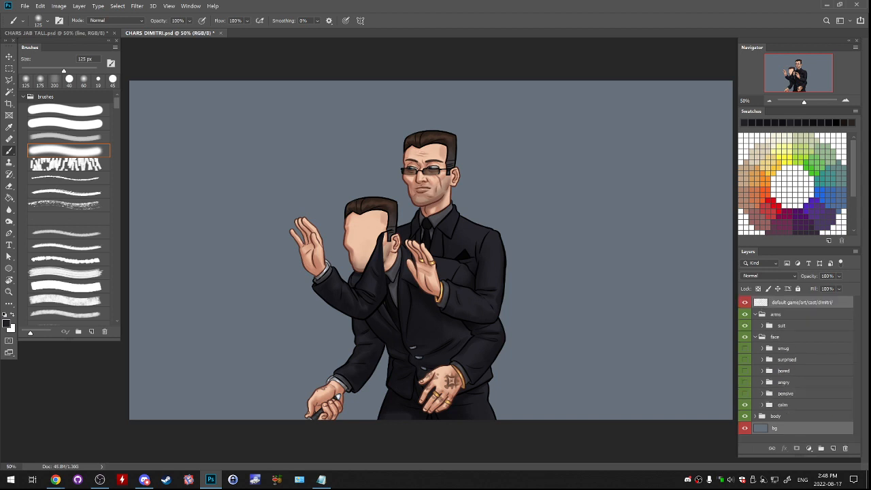
- Collapse the face group and hide the crouching body group inside body
left_click(755, 336)
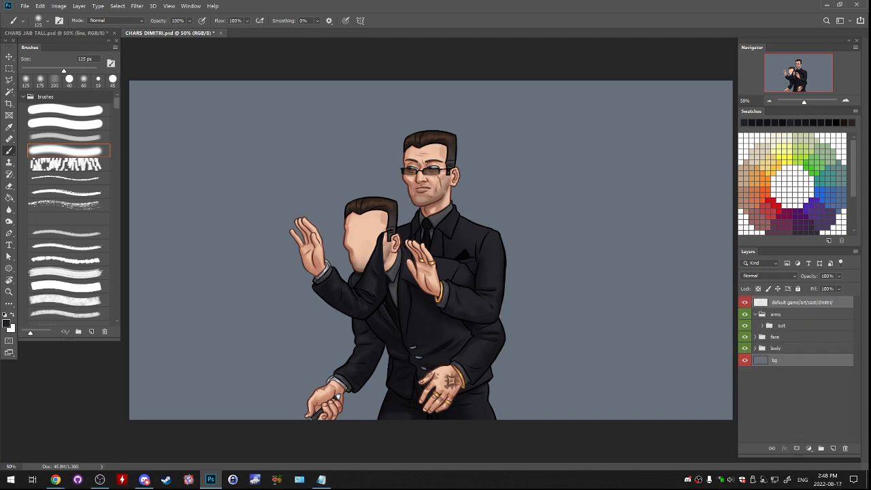
left_click(755, 347)
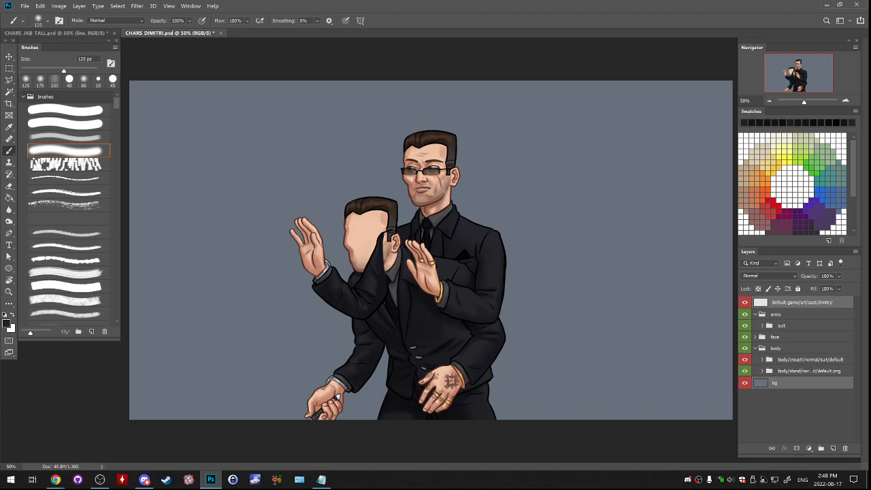
left_click(744, 359)
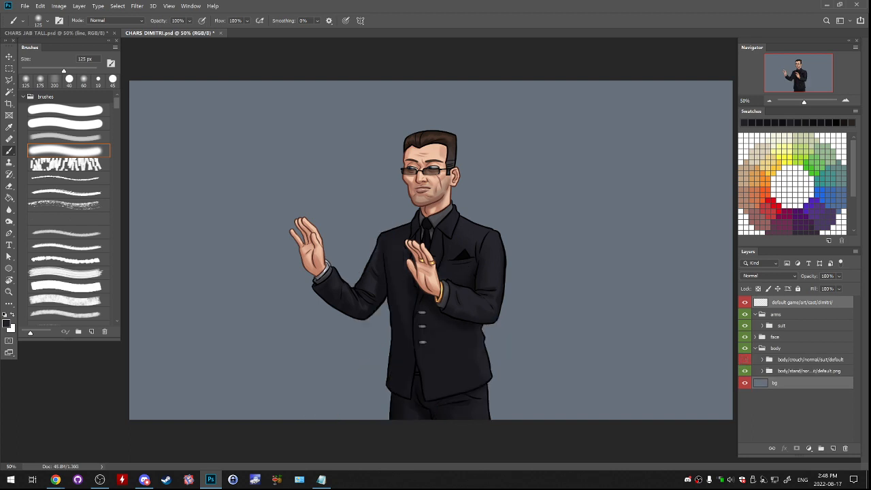
- Replace the raised arms with the folded.png arms in the suit group, and select the folded arms group
left_click(762, 325)
scroll(762, 325, "down", 3)
scroll(755, 325, "up", 2)
left_click(744, 325)
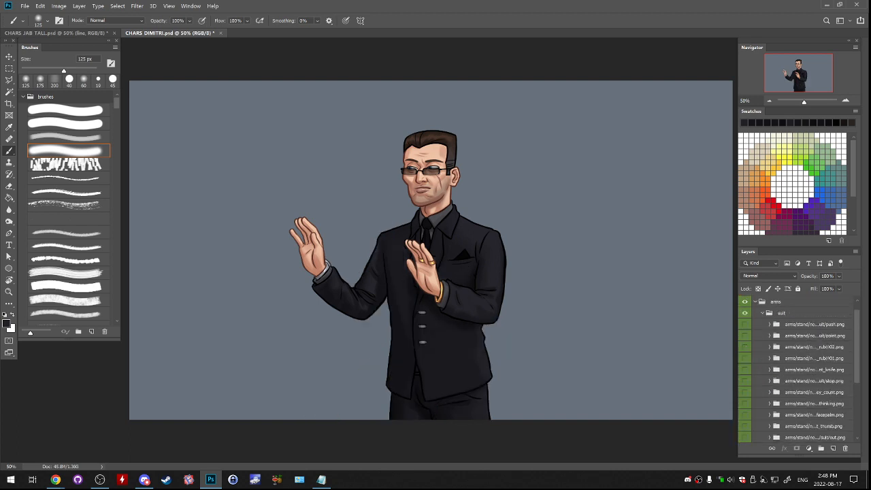
scroll(796, 368, "down", 3)
scroll(796, 368, "down", 3)
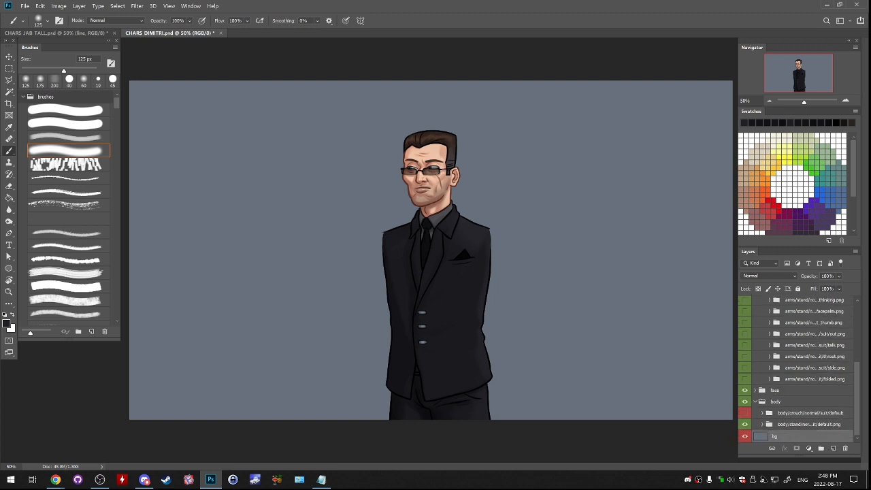
left_click(745, 378)
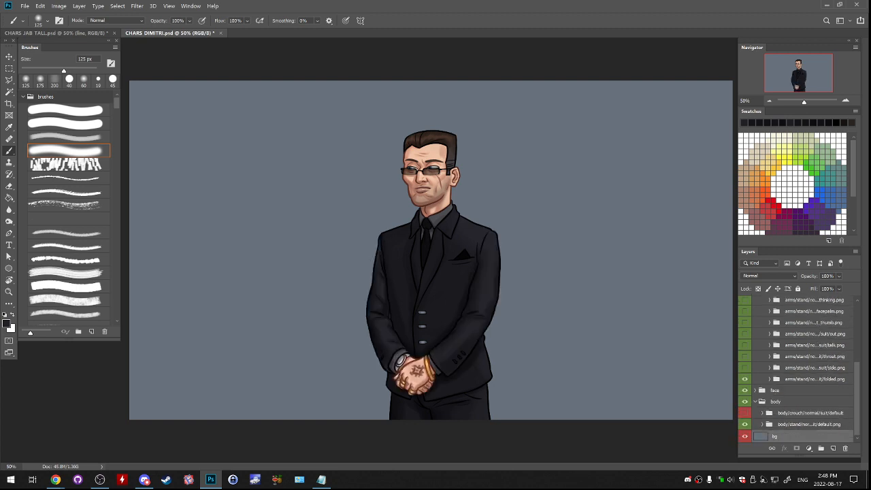
left_click(744, 368)
left_click(814, 379)
- Collapse the arms and body groups
scroll(813, 379, "up", 5)
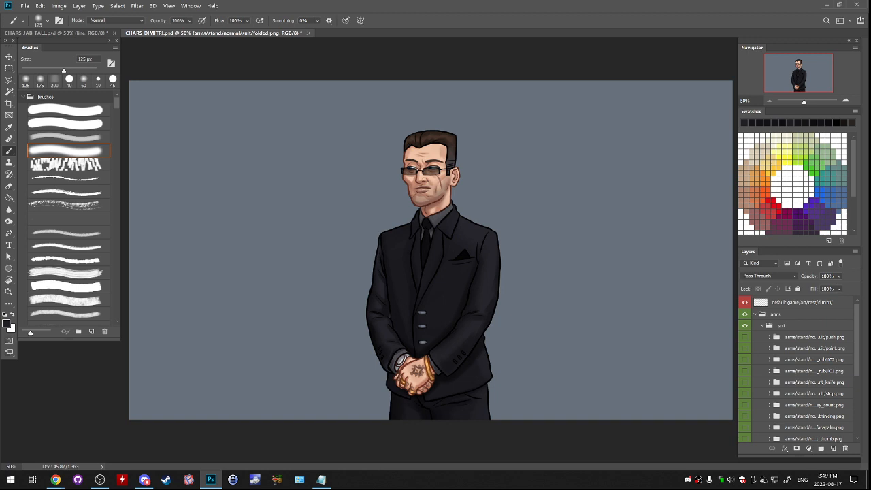
left_click(756, 315)
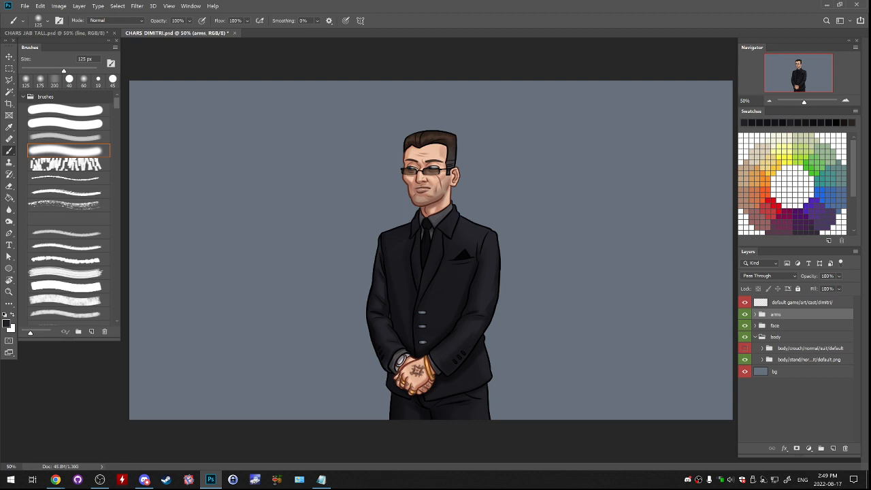
left_click(756, 337)
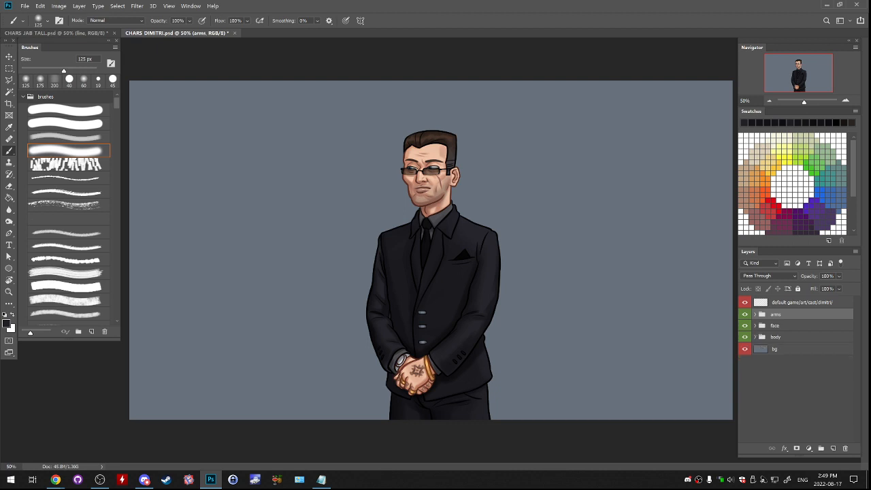
- Float the CHARS_DIMITRI.psd window and copy its arms, face and body groups into CHARS_JAB_TALL.psd
left_click_drag(178, 33, 181, 55)
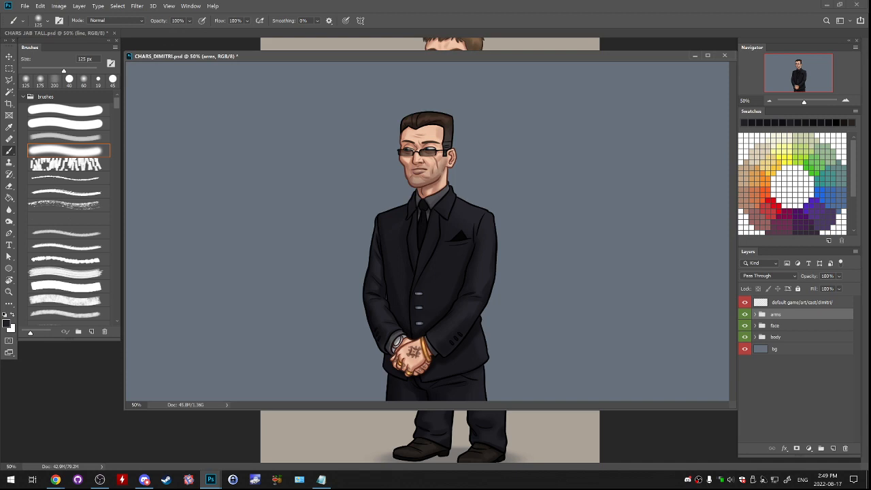
left_click(776, 326, "ctrl")
left_click(775, 337, "ctrl")
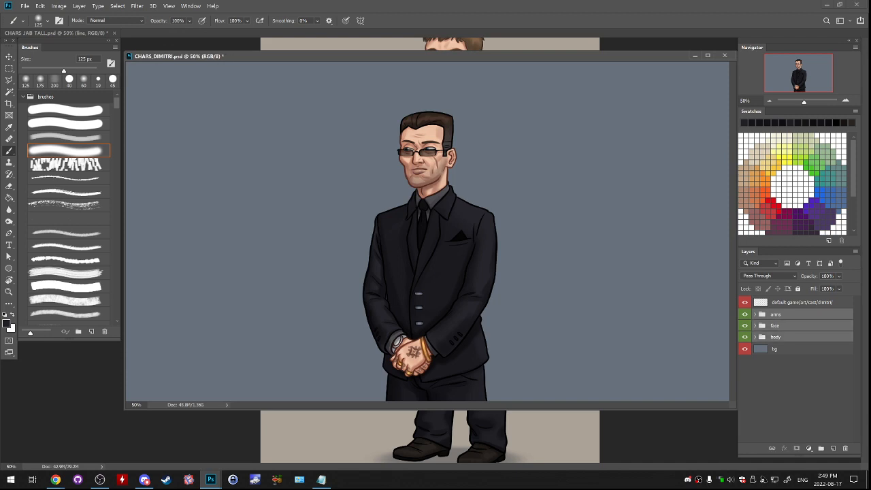
left_click_drag(775, 337, 498, 446)
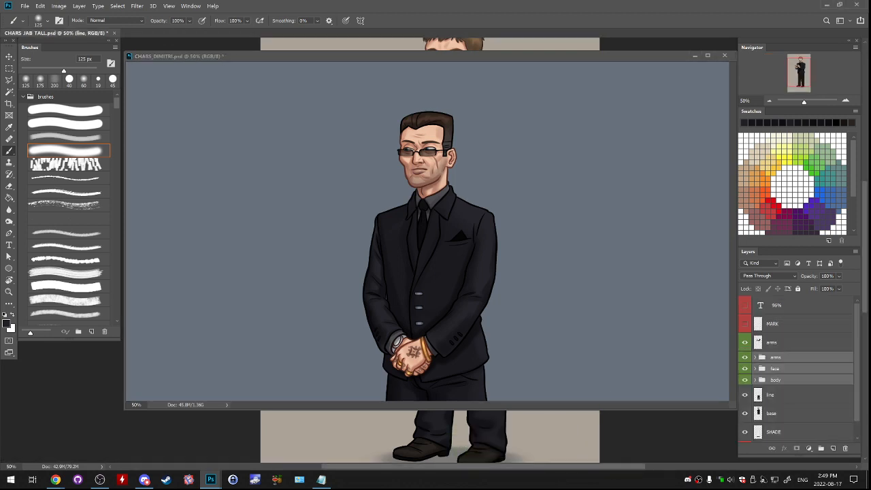
- Dock the CHARS_DIMITRI.psd window, and in CHARS_JAB_TALL.psd merge the imported face and body groups into one layer and flatten the imported arms group
left_click_drag(231, 56, 252, 34)
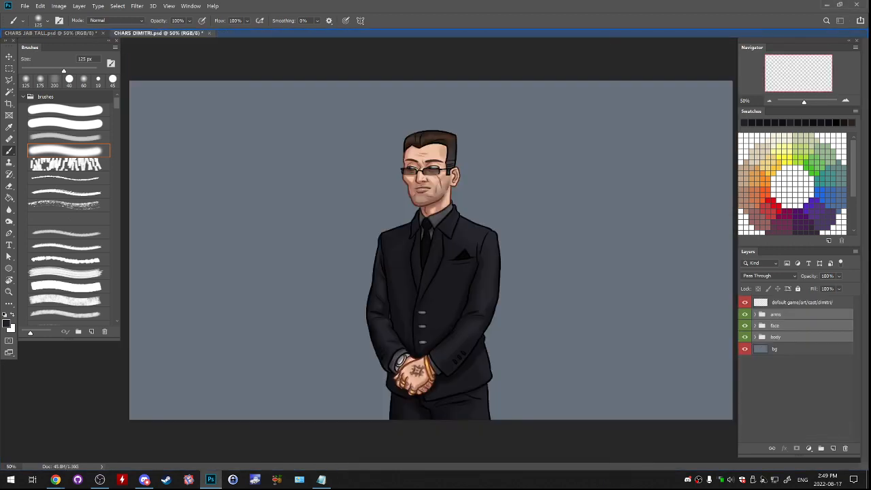
left_click(61, 33)
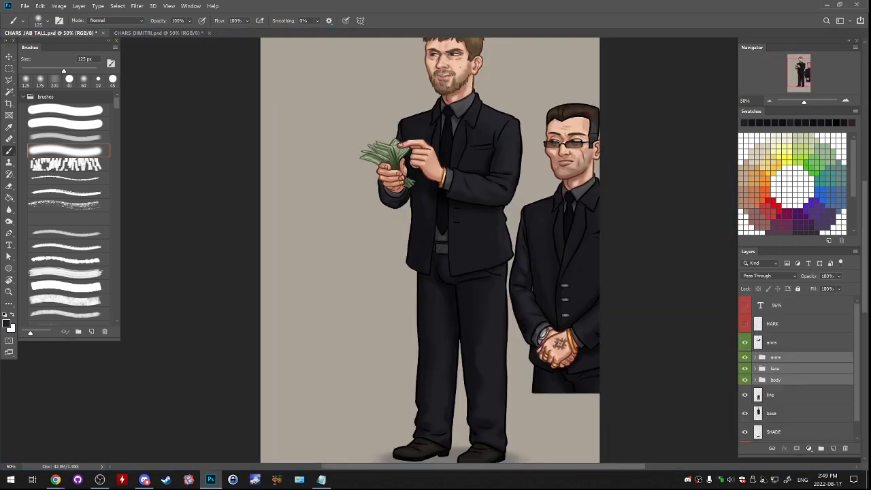
left_click(775, 368)
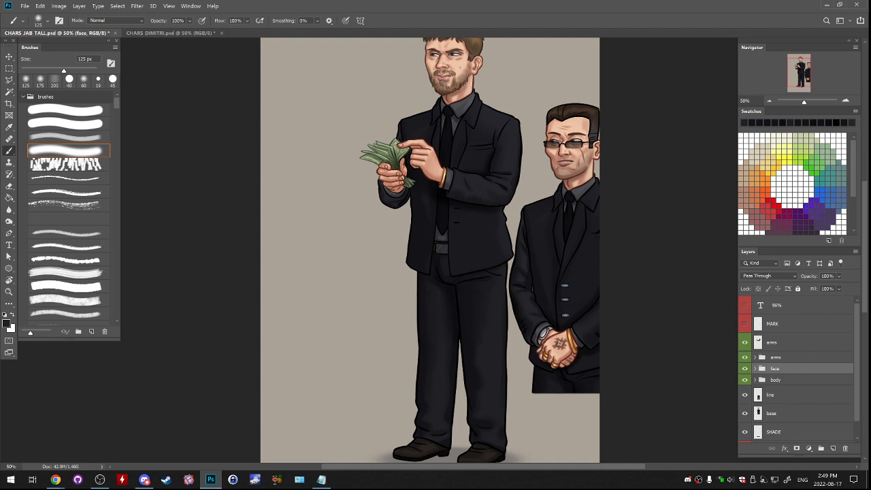
left_click(775, 379, "shift")
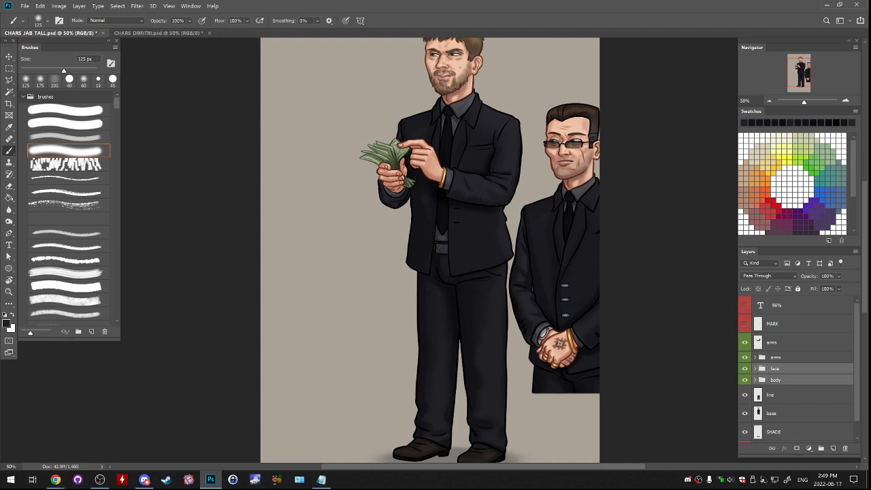
key("ctrl+e")
left_click(775, 358)
key("ctrl+e")
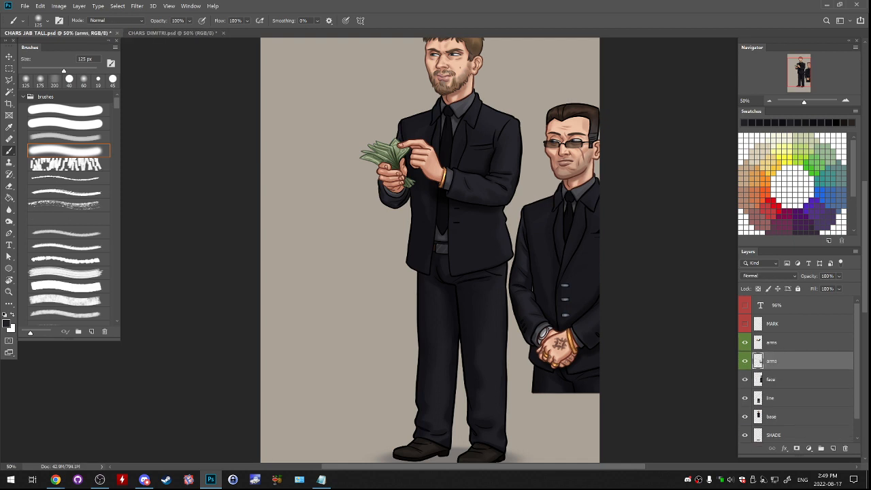
- Scale the imported arms and face layers together to 96%
left_click(776, 380, "shift")
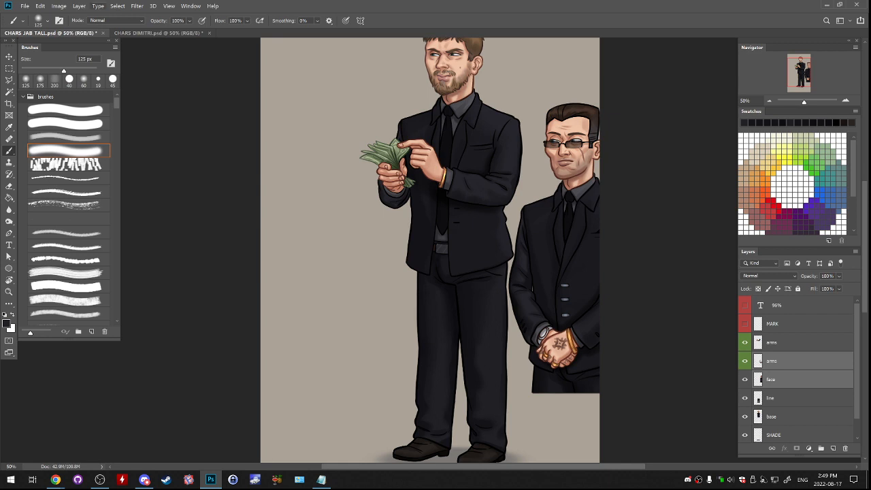
key("ctrl+t")
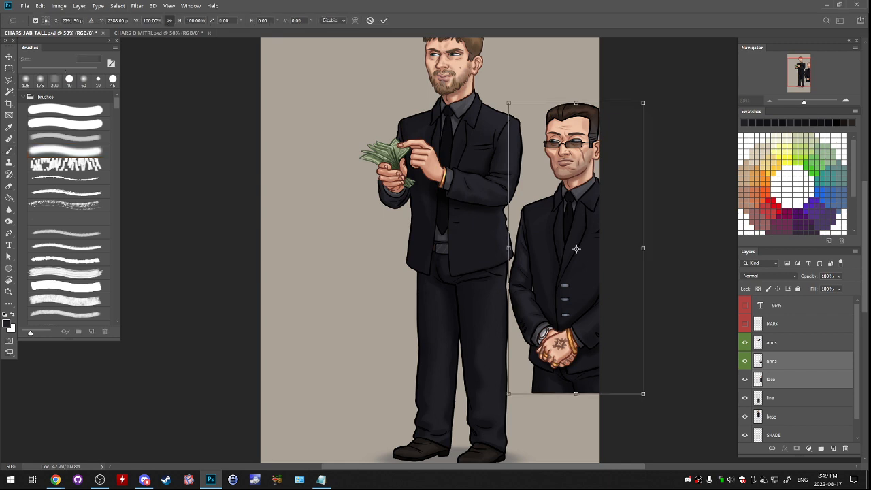
double_click(151, 20)
type("96")
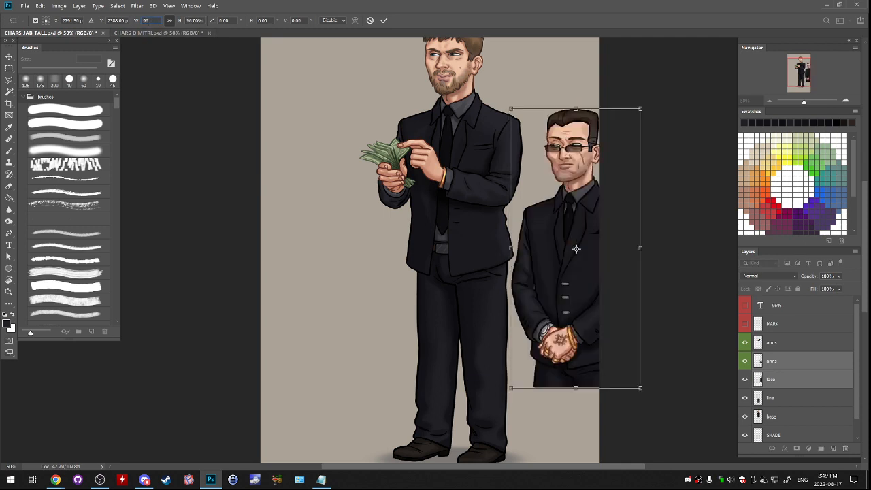
key("Return")
- Align the imported figure over the tall suited body and place its arms and face layers above the money-holding arms layer
left_click_drag(583, 198, 338, 202)
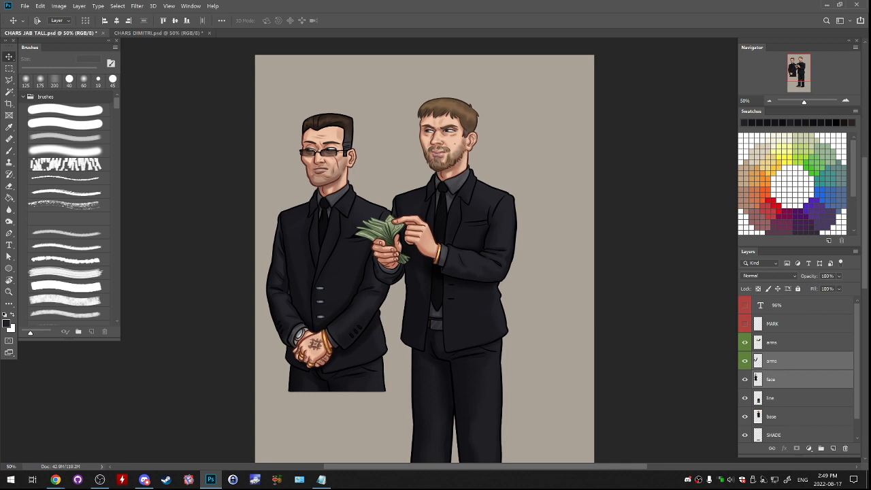
left_click_drag(789, 370, 789, 335)
left_click_drag(360, 284, 475, 211)
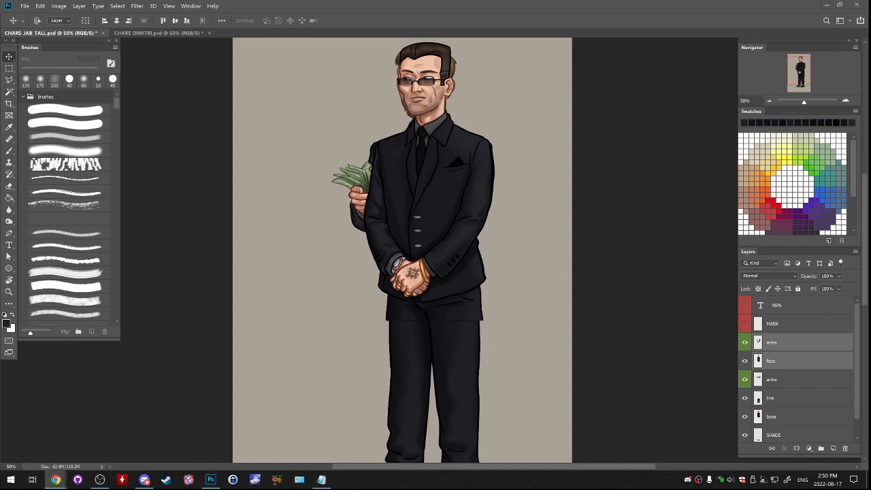
- Hide and reshow the imported arms and face layers to compare the figure with the original character underneath
left_click(744, 342)
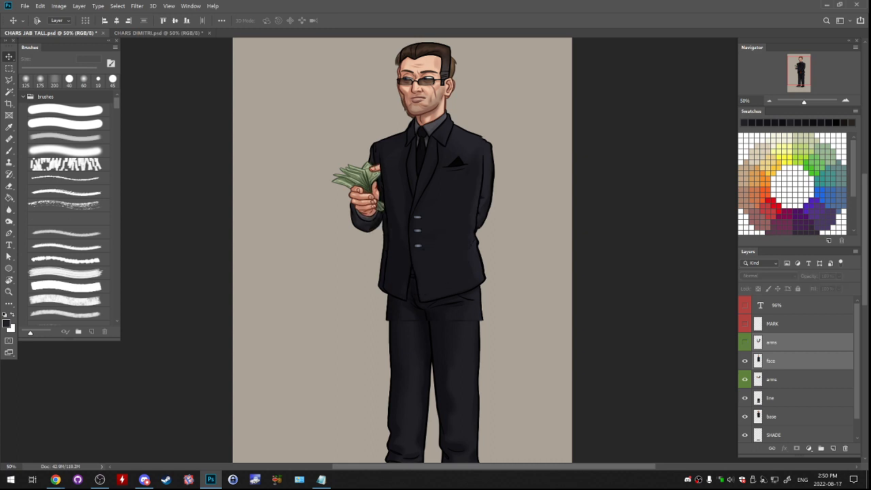
left_click(744, 362)
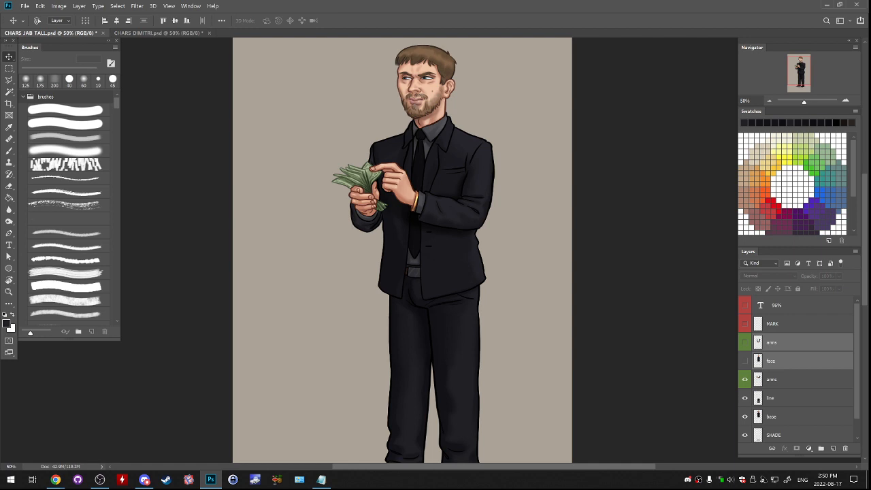
left_click(771, 379)
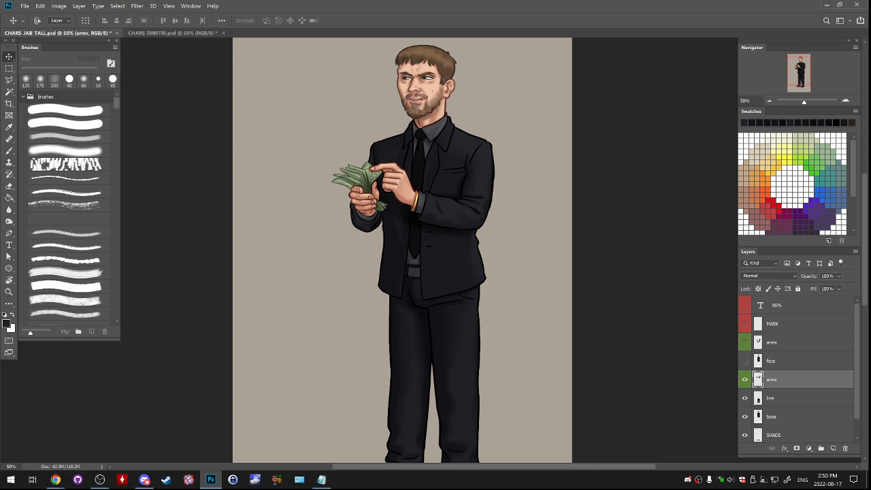
left_click(771, 361)
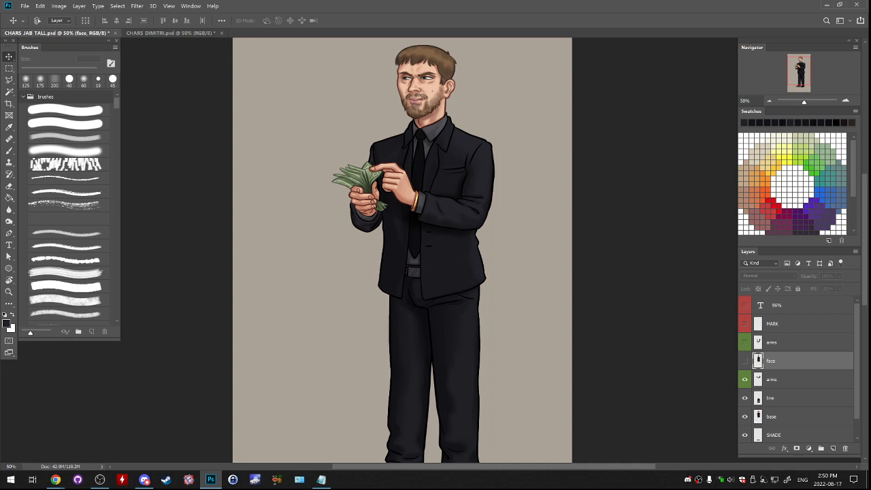
left_click_drag(745, 361, 745, 342)
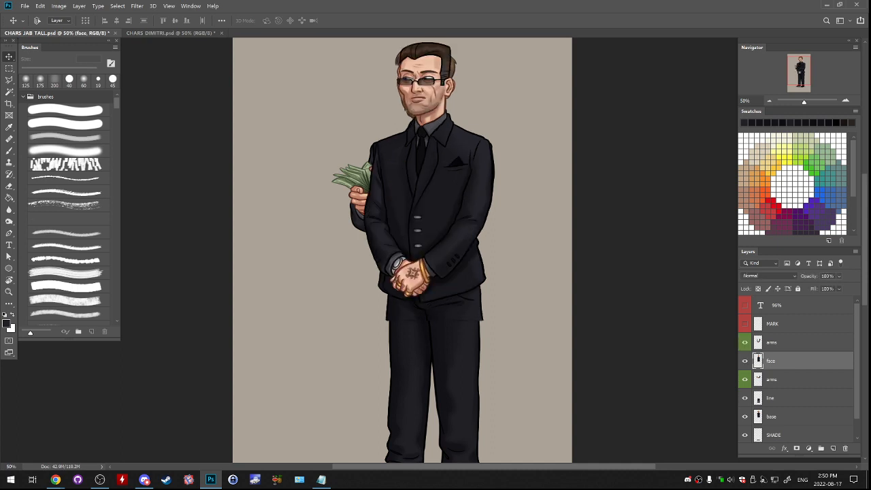
- Delete the original character's money-holding arms layer and base layer, keeping the line layer with the legs
left_click(772, 380)
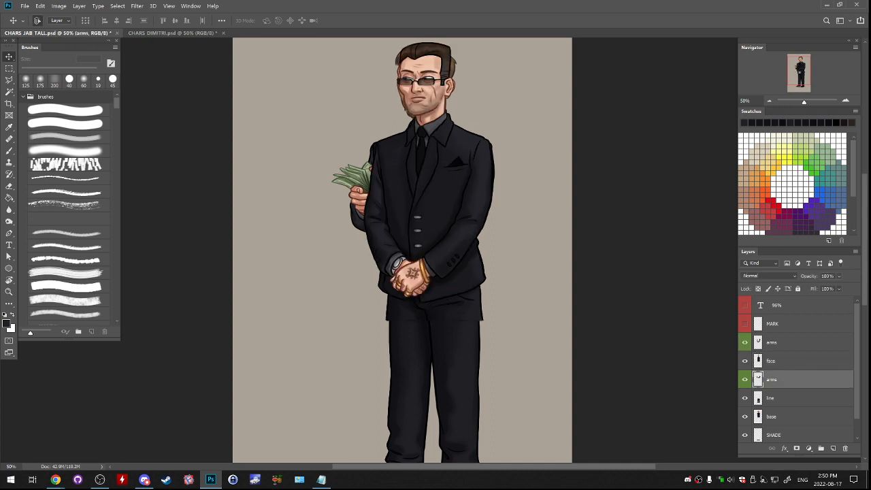
left_click(772, 398, "ctrl")
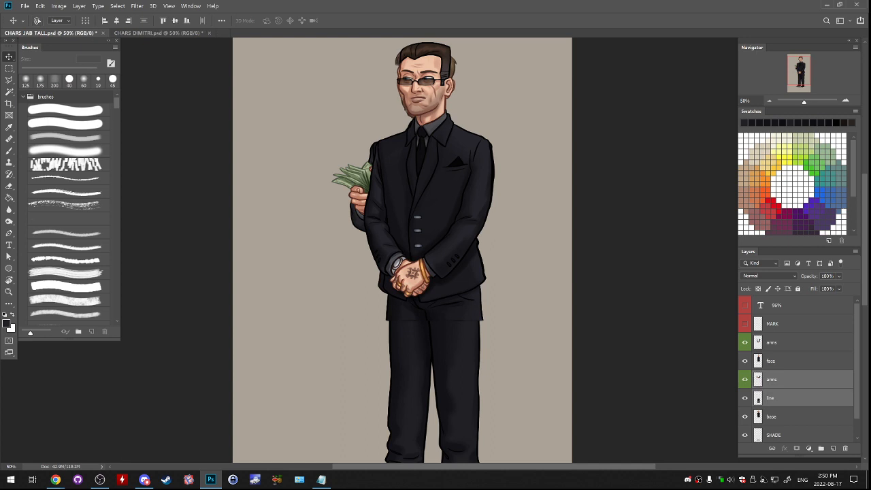
left_click(817, 398, "ctrl")
left_click(817, 416, "ctrl")
left_click_drag(831, 417, 845, 448)
- Rename the imported face layer to base
double_click(770, 360)
type("ba")
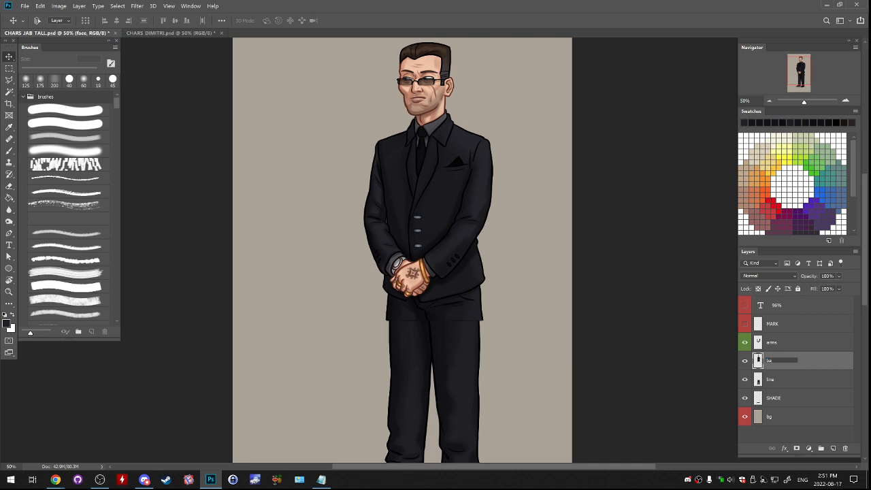
type("se")
key("Return")
- Save the document under the new name CHARS_DIMITRI_TALL.psd with Maximize Compatibility on
left_click(26, 5)
left_click(41, 102)
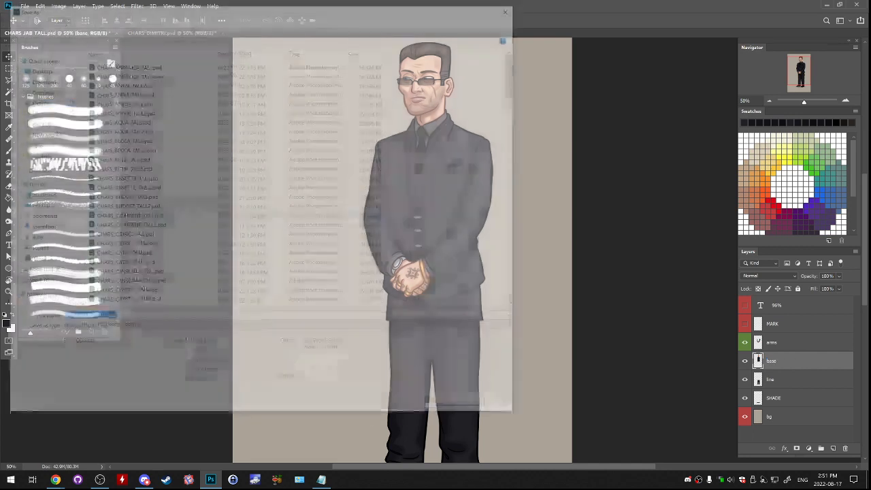
left_click_drag(81, 317, 90, 317)
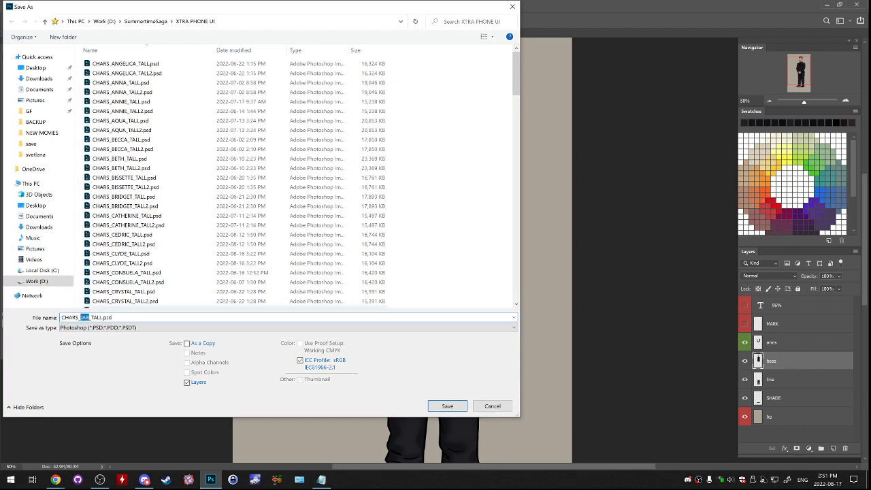
type("DIMITRI")
key("Return")
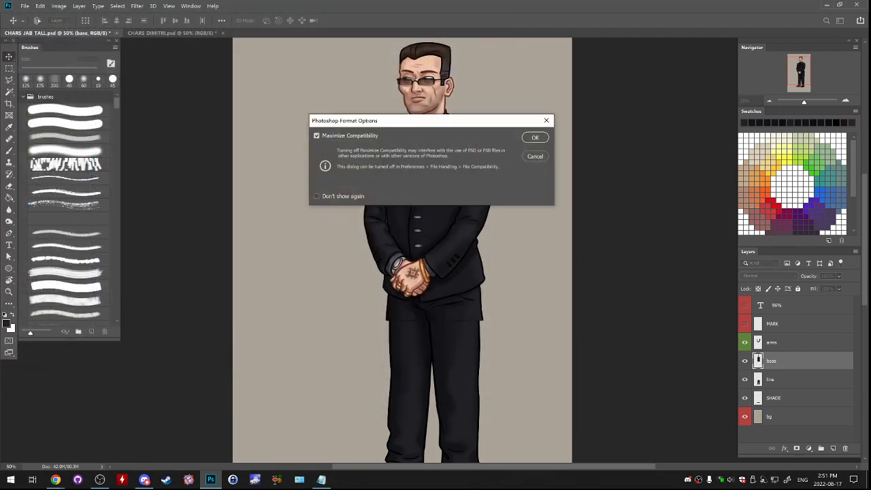
key("Return")
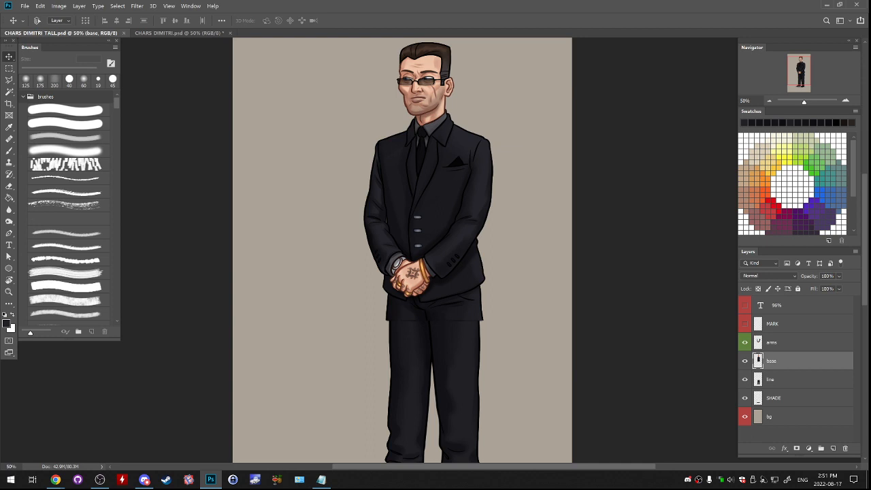
- Toggle the base layer's visibility to compare its trouser top with the legs beneath
left_click(744, 360)
left_click(744, 361)
left_click(745, 361)
left_click(745, 361)
- On the line layer, outline the figure's left-hand leg and shoe with a polygonal lasso selection
left_click(9, 69)
left_click_drag(409, 307, 414, 228)
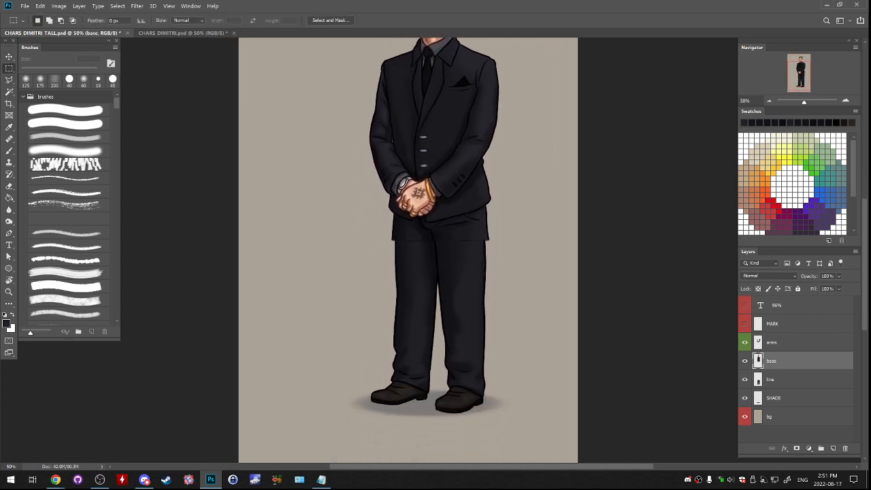
left_click(782, 380)
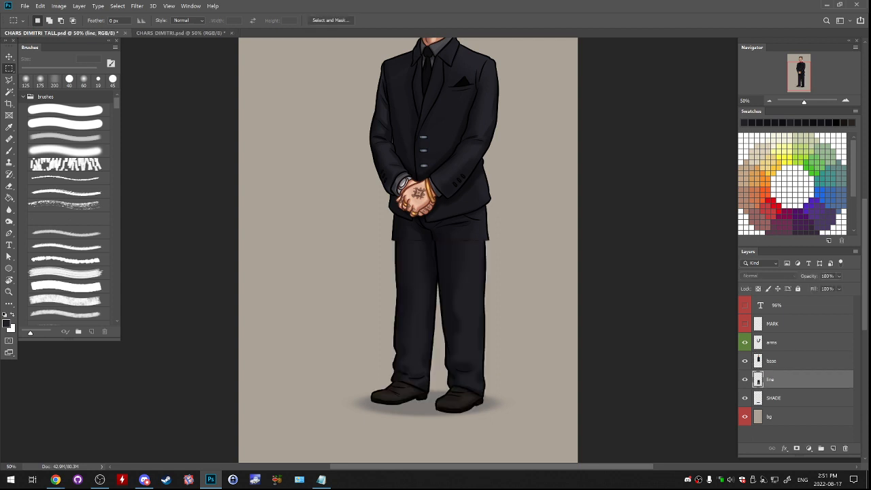
left_click(845, 101)
left_click_drag(421, 313, 456, 185)
key("l")
mouse_move(361, 259)
left_mouse_down()
mouse_move(427, 344)
mouse_move(464, 326)
left_mouse_up()
left_click(468, 309)
left_click_drag(481, 243, 457, 332)
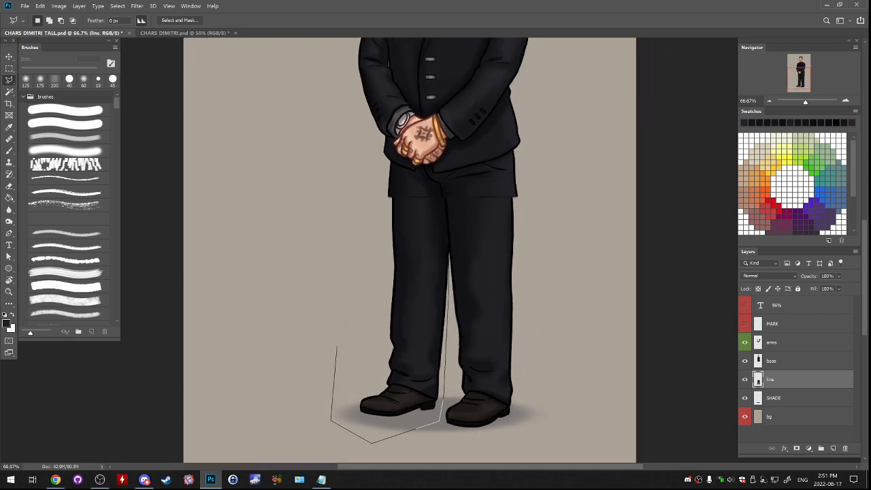
mouse_move(446, 259)
left_mouse_down()
mouse_move(445, 196)
mouse_move(415, 179)
mouse_move(356, 206)
mouse_move(350, 305)
mouse_move(336, 346)
left_mouse_up()
- Free-transform the selected leg slightly outward to open a gap between the trouser legs, and deselect it
key("ctrl+t")
left_click_drag(390, 177, 407, 240)
key("ctrl+minus")
key("Return")
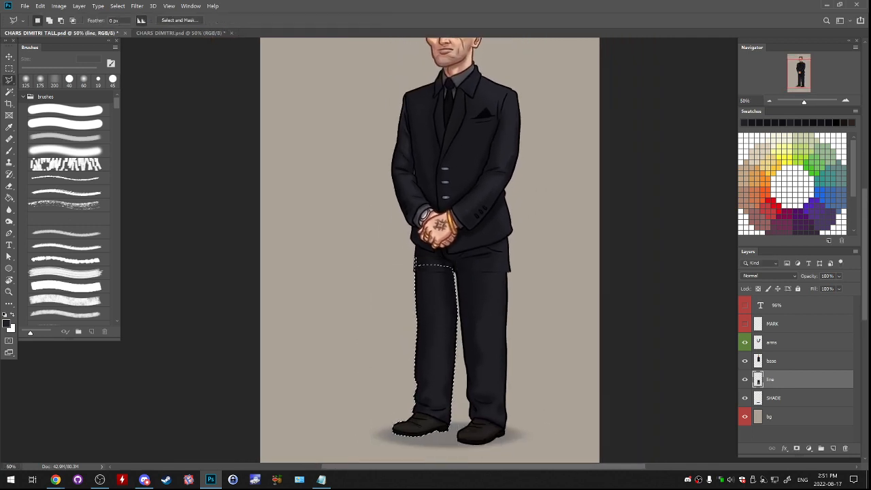
key("ctrl+d")
key("alt+Tab")
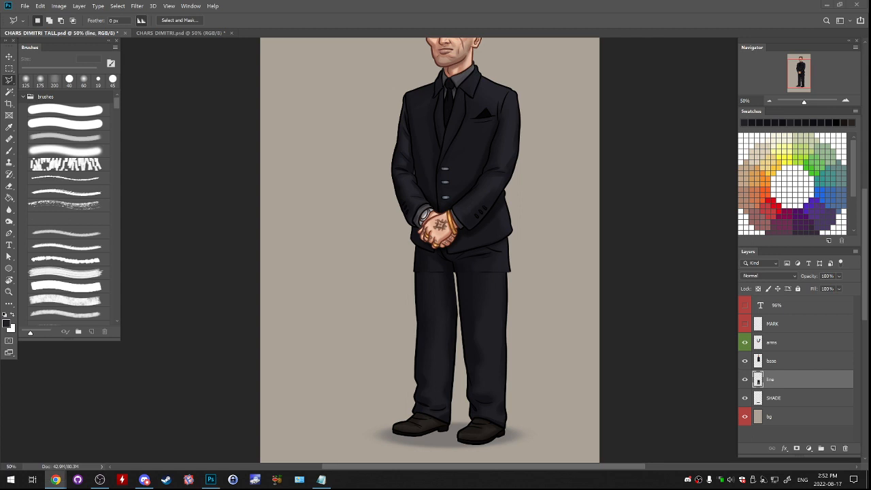
- On the base layer, cut away the protruding outline at the left side of the trouser top with the lasso
left_click(772, 360)
left_click(745, 361)
left_click(744, 361)
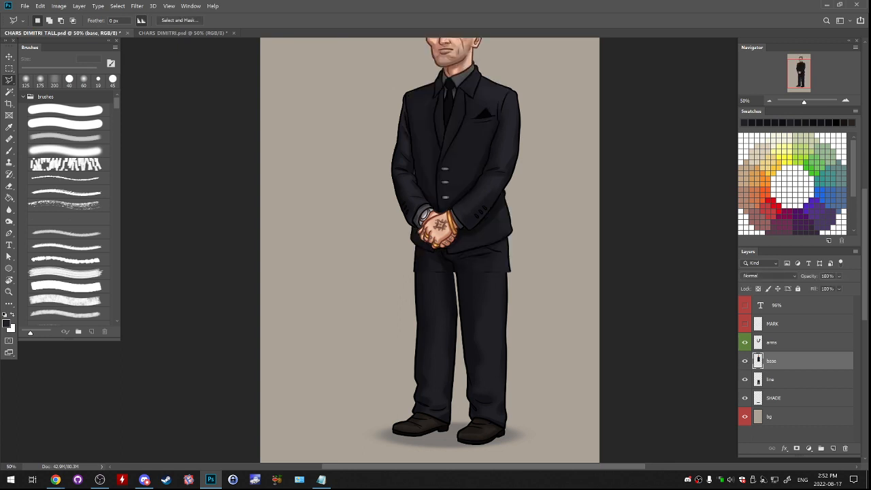
left_click(845, 101)
left_click(845, 100)
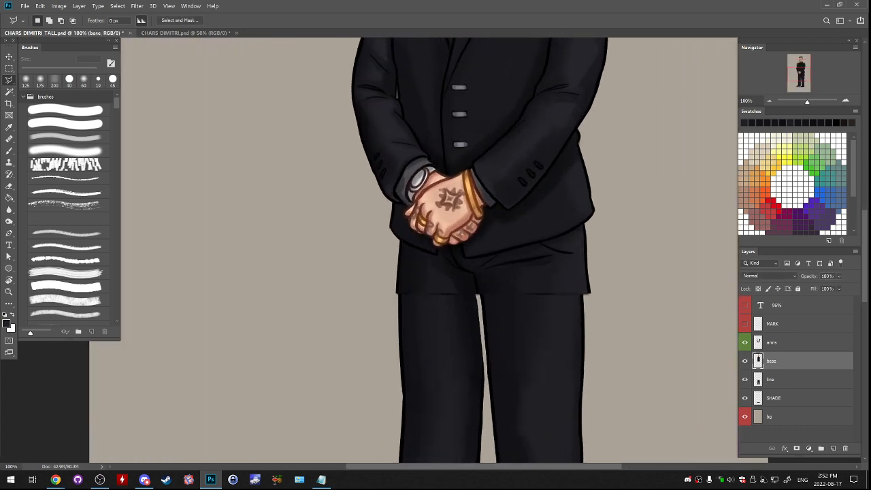
left_click(845, 101)
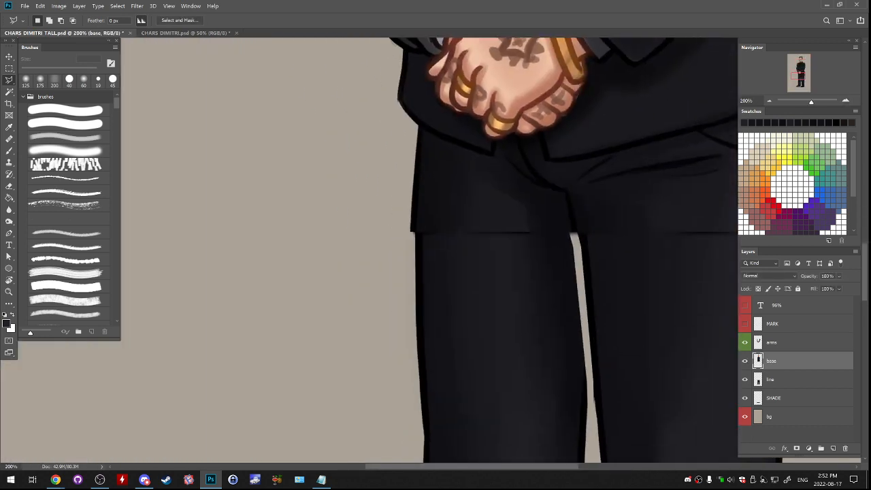
mouse_move(416, 129)
left_mouse_down()
mouse_move(414, 239)
mouse_move(385, 201)
mouse_move(417, 126)
left_mouse_up()
left_click_drag(476, 218, 230, 195)
key("ctrl+d")
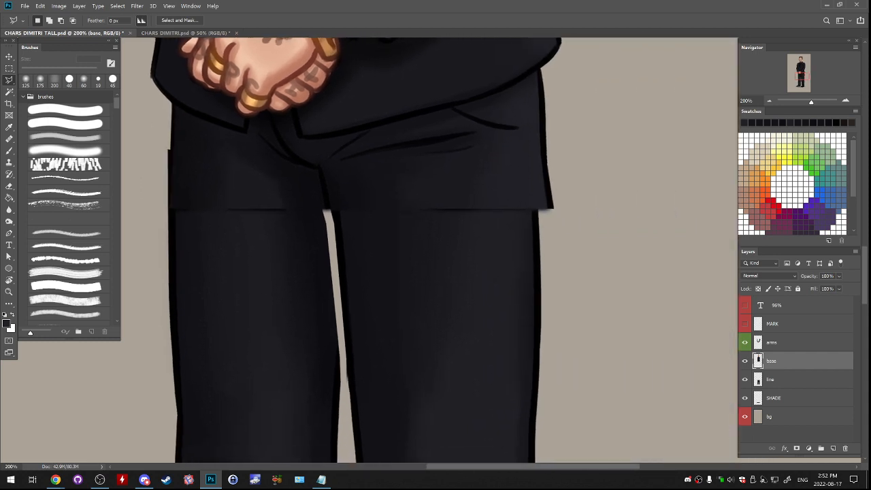
- Cut away the protruding outline at the right side of the base layer's trouser top
mouse_move(537, 67)
left_mouse_down()
mouse_move(548, 230)
mouse_move(568, 108)
mouse_move(537, 67)
left_mouse_up()
key("ctrl+d")
left_click_drag(504, 204, 545, 174)
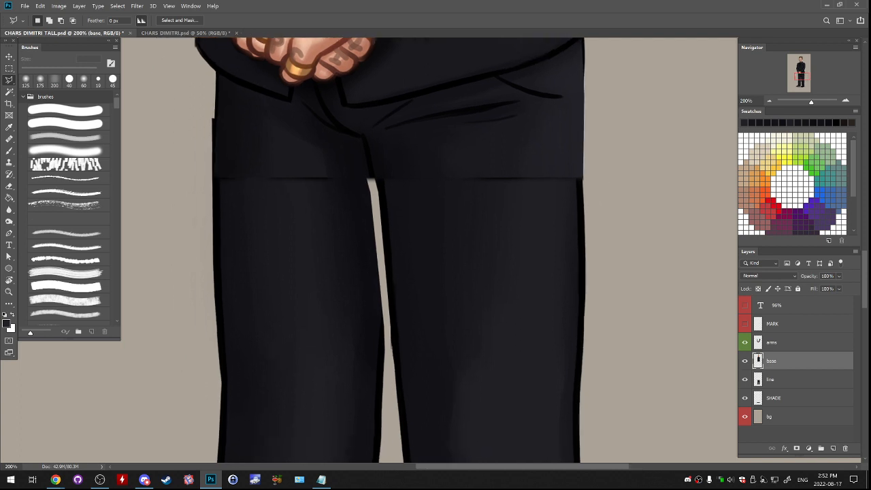
- Move the line layer above the base layer so the legs overlap the trouser top
key("ctrl+minus")
key("ctrl+minus")
mouse_move(436, 272)
left_mouse_down()
mouse_move(445, 244)
mouse_move(453, 256)
mouse_move(462, 208)
mouse_move(443, 309)
mouse_move(454, 221)
left_mouse_up()
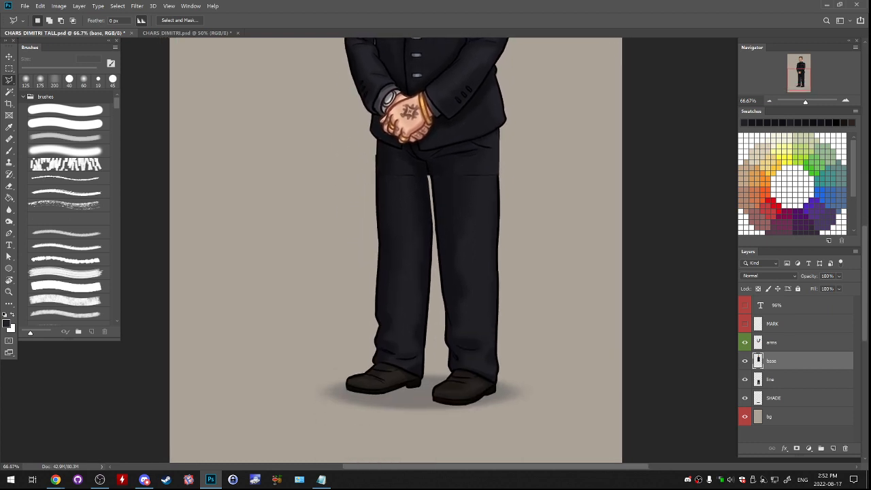
left_click(845, 101)
left_click(782, 343)
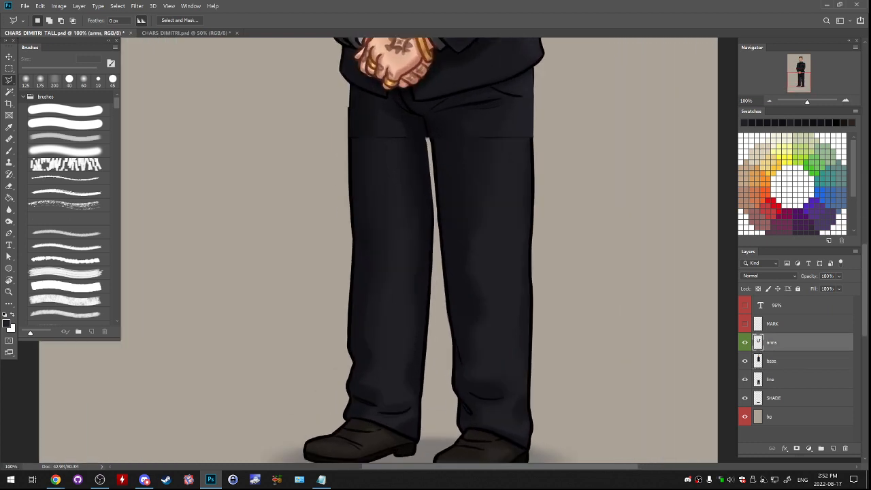
left_click(783, 361)
left_click(782, 379)
left_click_drag(783, 379, 782, 352)
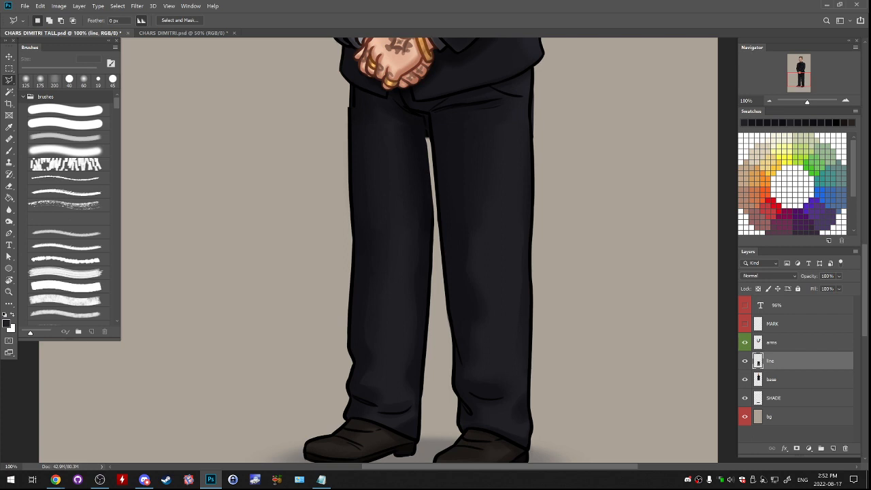
- With a hard 19 px brush and black sampled from the lineart, try painting over the broken outer trouser outline below the jacket's left corner
left_click(845, 101)
left_click_drag(423, 146, 505, 375)
key("b")
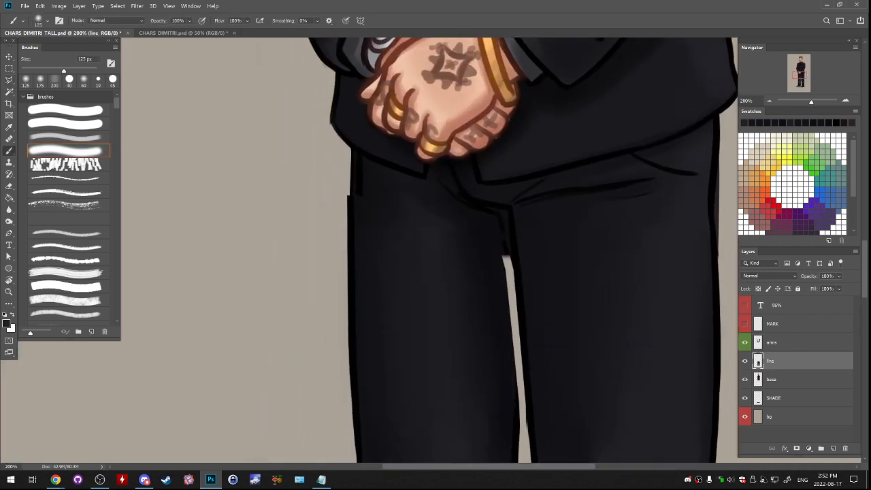
left_click(514, 231, "alt")
left_click(66, 110)
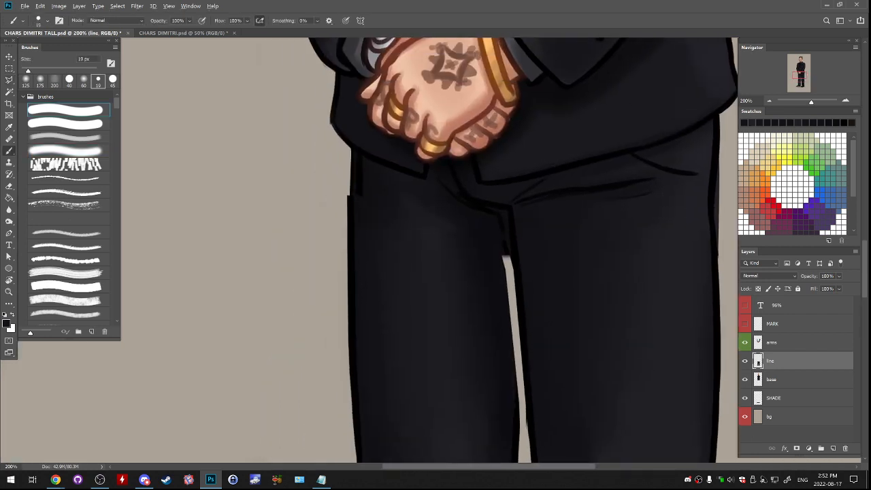
left_click(361, 152, "alt")
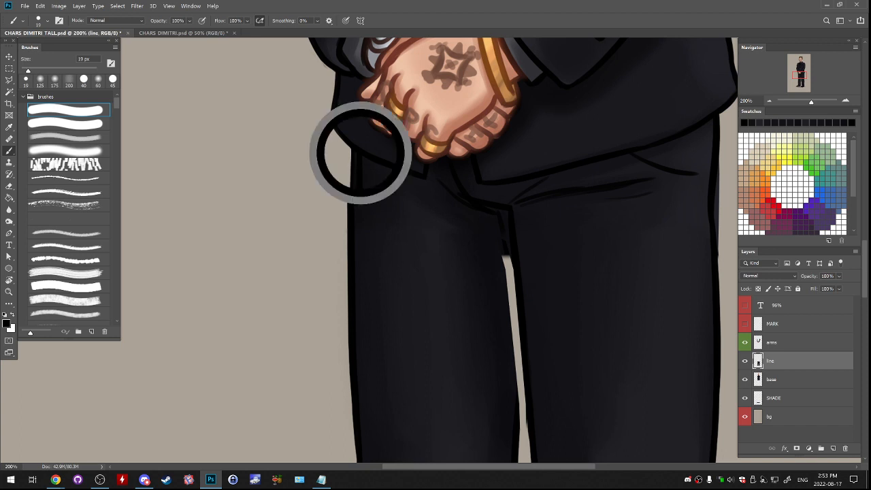
left_click_drag(349, 148, 347, 231)
key("ctrl+z")
- Erase the excess paint outside the left trouser edge just below the jacket and resample the black outline colour
key("ctrl+z")
key("e")
left_click_drag(327, 176, 324, 219)
key("ctrl+z")
left_click_drag(328, 165, 327, 212)
key("b")
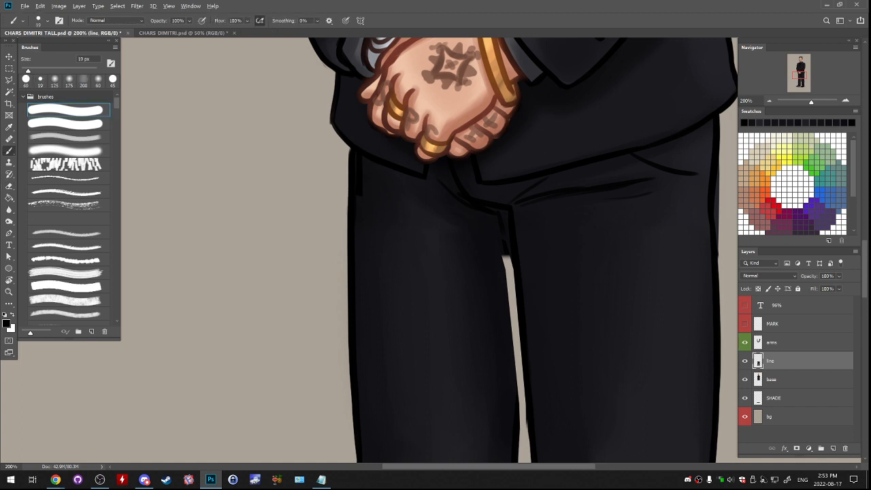
left_click(353, 161, "alt")
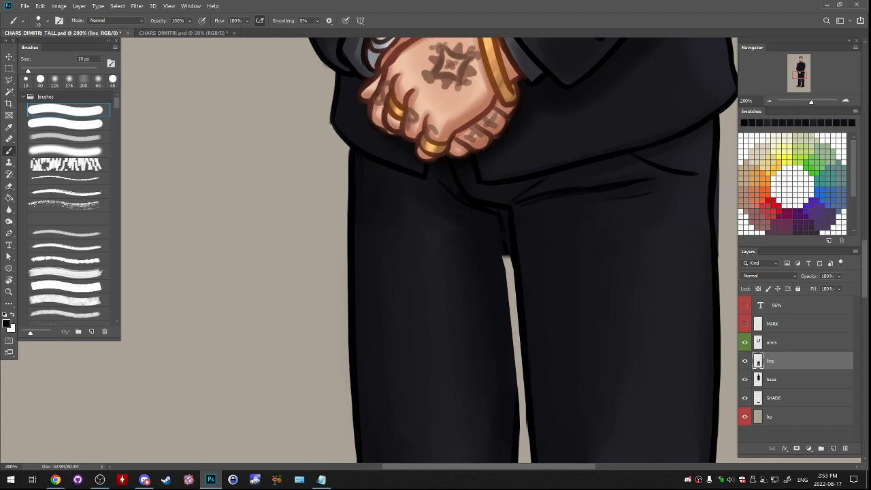
- Paint over the broken outline at the crotch so the fly line runs continuously into the inner leg
left_click_drag(518, 193, 450, 182)
left_click_drag(447, 225, 444, 206)
left_click(444, 208, "alt")
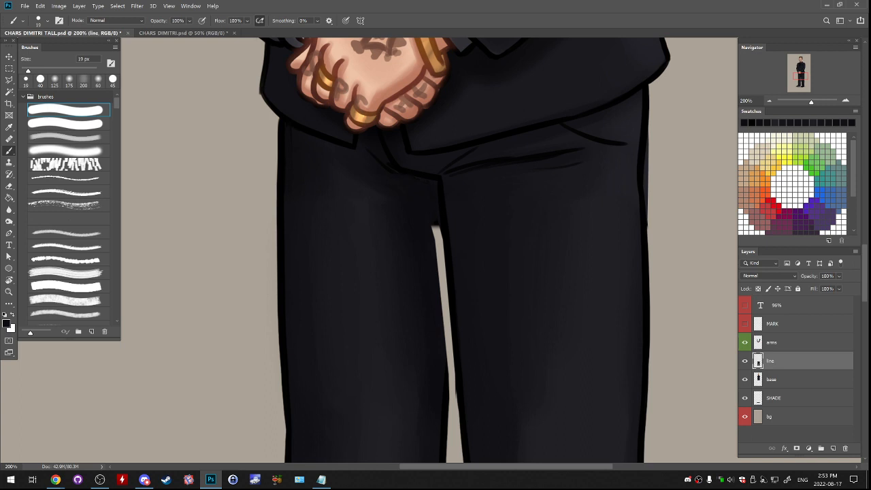
left_click_drag(451, 320, 414, 180)
left_click(417, 187, "alt")
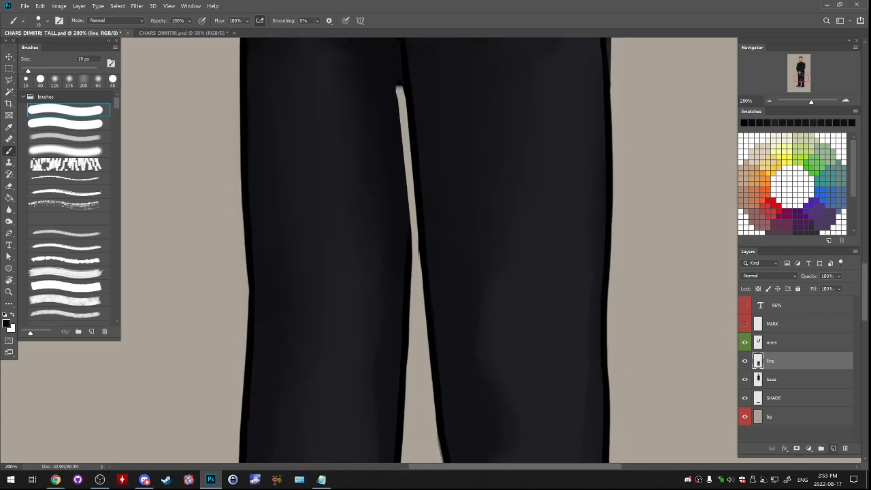
- Add a new layer above the line layer and try a black stroke down the gap between the thighs
left_click(833, 448)
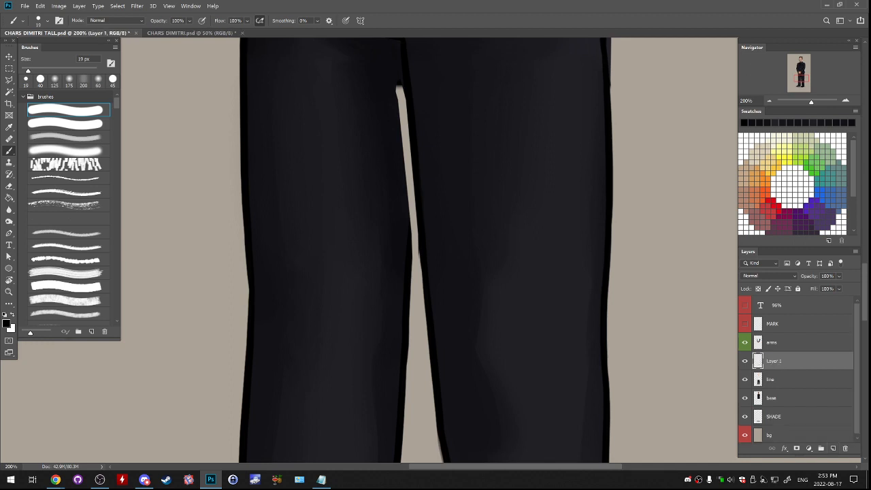
mouse_move(408, 163)
left_mouse_down()
mouse_move(413, 291)
mouse_move(410, 211)
mouse_move(413, 245)
left_mouse_up()
key("ctrl+z")
key("ctrl+z")
key("ctrl+z")
key("ctrl+z")
key("ctrl+z")
- Paint the narrow gap between the upper thighs closed in black on the new layer
left_click_drag(411, 163, 412, 249)
left_click_drag(410, 156, 412, 231)
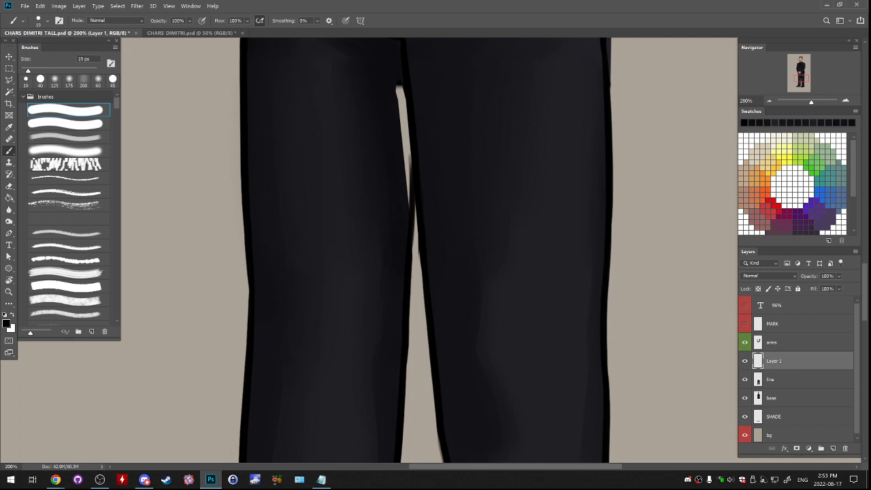
left_click_drag(410, 150, 411, 207)
left_click_drag(410, 146, 401, 277)
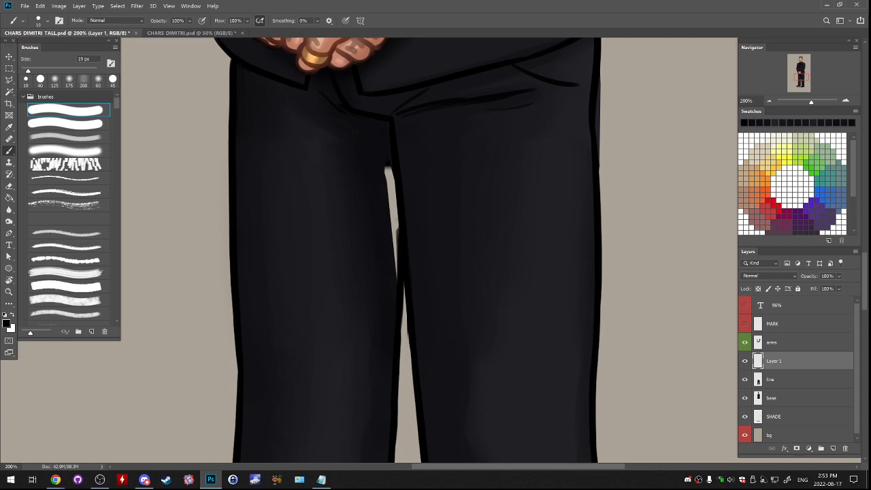
key("z")
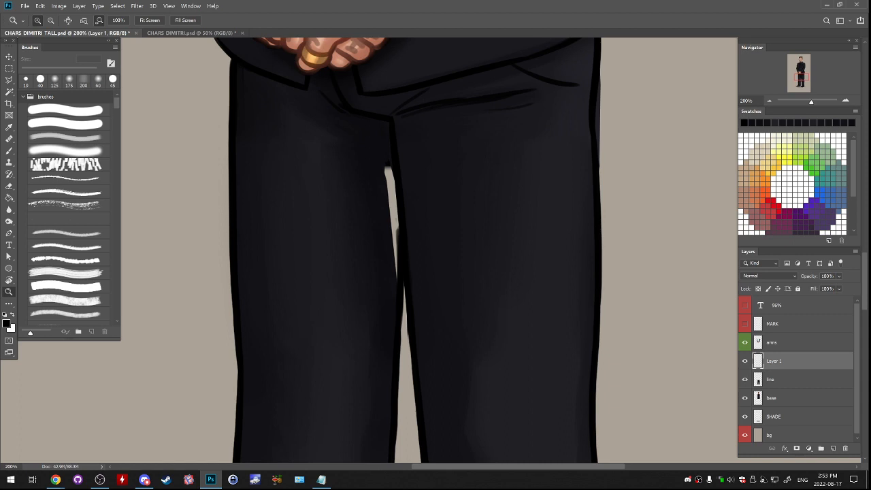
key("b")
left_click_drag(387, 170, 396, 279)
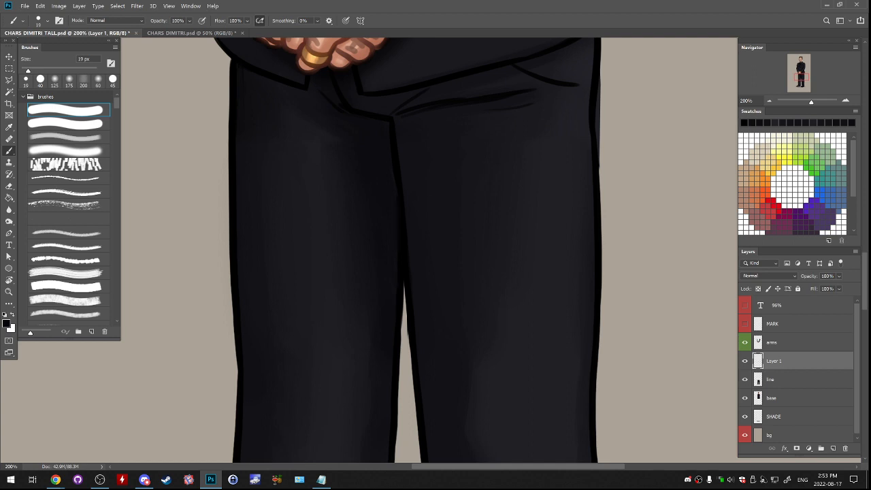
- Thicken the inner outline of the left trouser leg just below the closed gap, and compare with the new layer hidden and shown
mouse_move(405, 285)
left_mouse_down()
mouse_move(406, 320)
mouse_move(422, 260)
left_mouse_up()
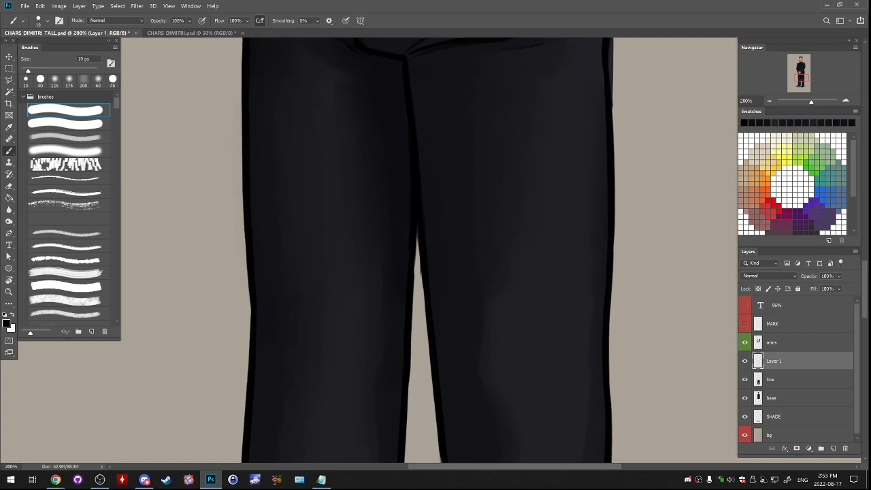
mouse_move(417, 231)
left_mouse_down()
mouse_move(412, 319)
mouse_move(415, 283)
left_mouse_up()
key("ctrl+z")
left_click_drag(416, 250, 413, 305)
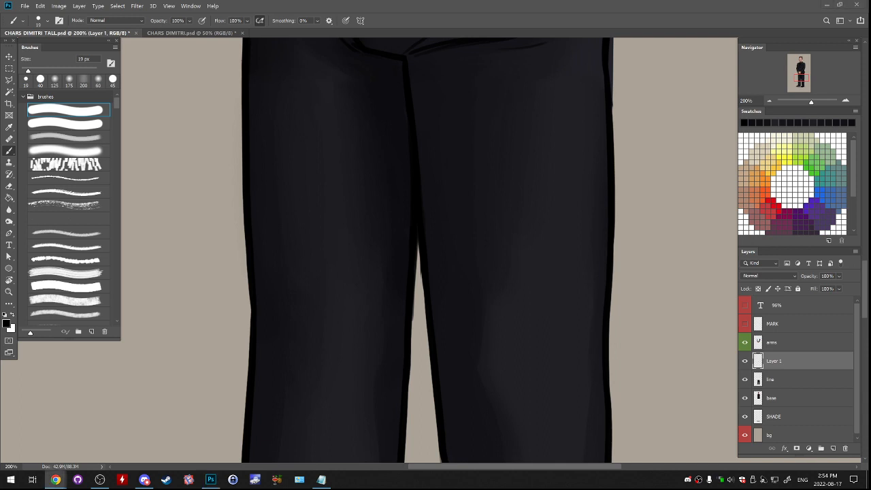
left_click(744, 360)
left_click(744, 361)
left_click_drag(408, 204, 445, 176)
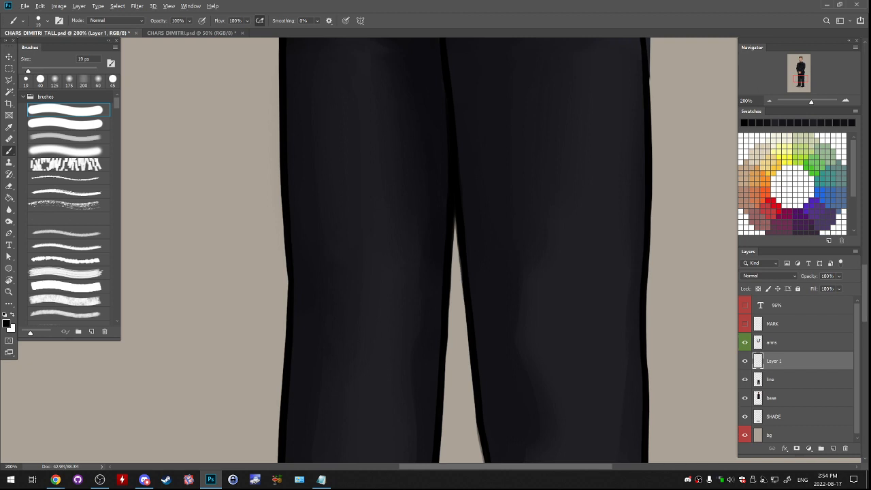
- Sample the outline black and paint a short stroke on the right outer trouser edge below the jacket hem
left_click_drag(463, 177, 366, 376)
left_click(409, 272, "alt")
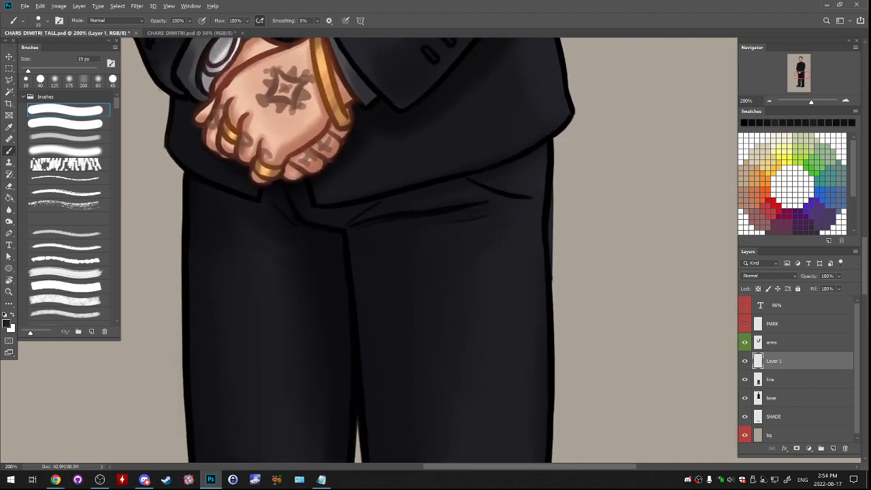
left_click(549, 146, "alt")
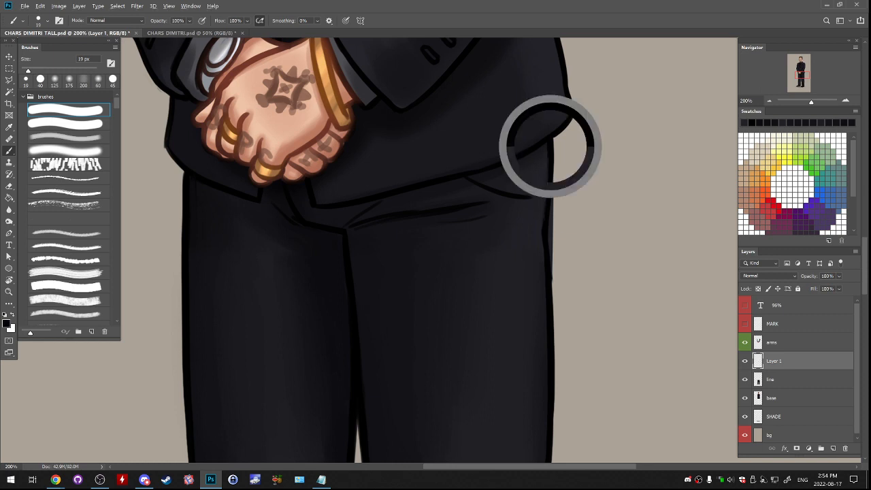
mouse_move(553, 162)
left_mouse_down()
mouse_move(551, 205)
mouse_move(553, 180)
left_mouse_up()
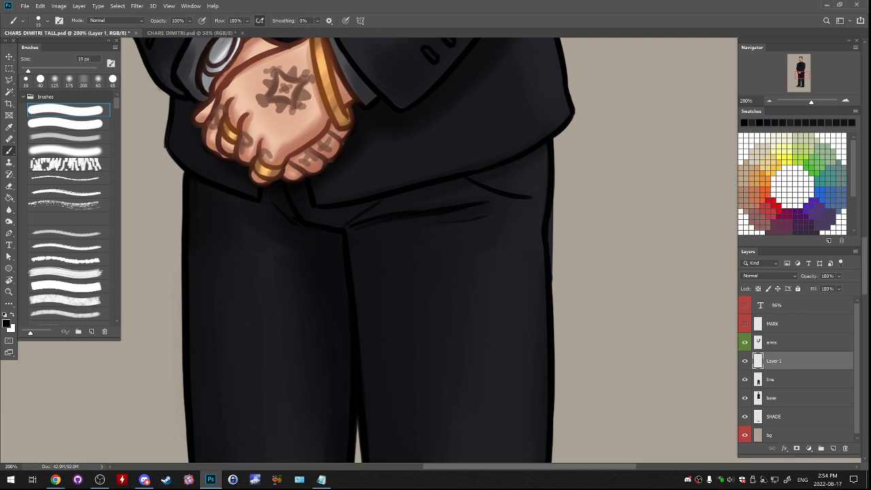
- Adjust the system speaker volume
left_click(730, 479)
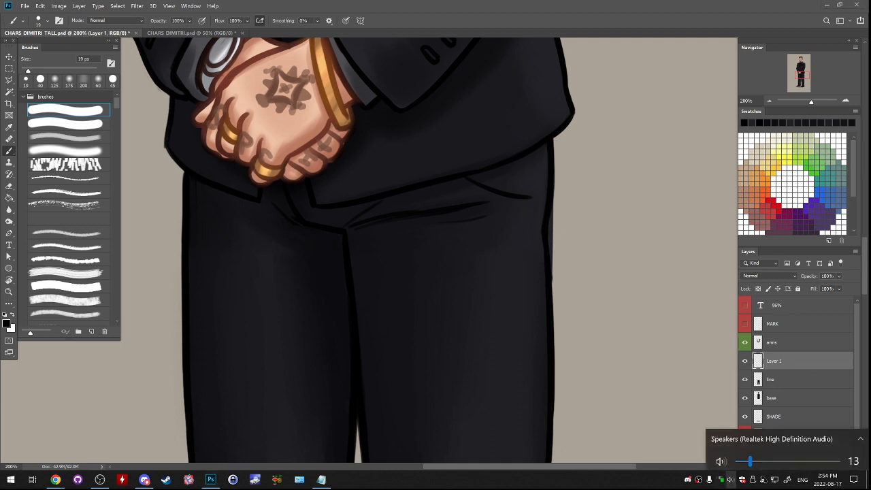
scroll(783, 458, "up", 3)
scroll(783, 458, "down", 3)
scroll(782, 458, "up", 5)
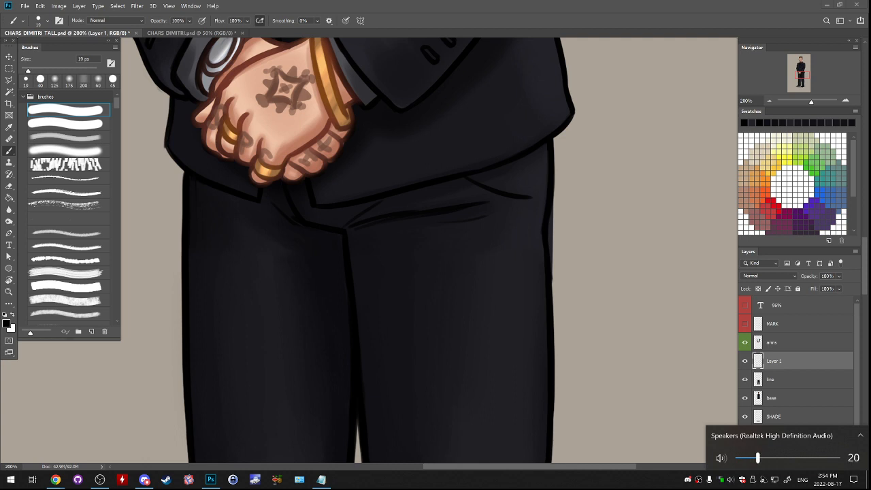
scroll(783, 458, "down", 1)
scroll(782, 458, "up", 2)
scroll(783, 458, "down", 2)
scroll(782, 458, "down", 1)
scroll(782, 458, "up", 2)
scroll(783, 458, "up", 2)
scroll(783, 458, "down", 1)
left_click(730, 479)
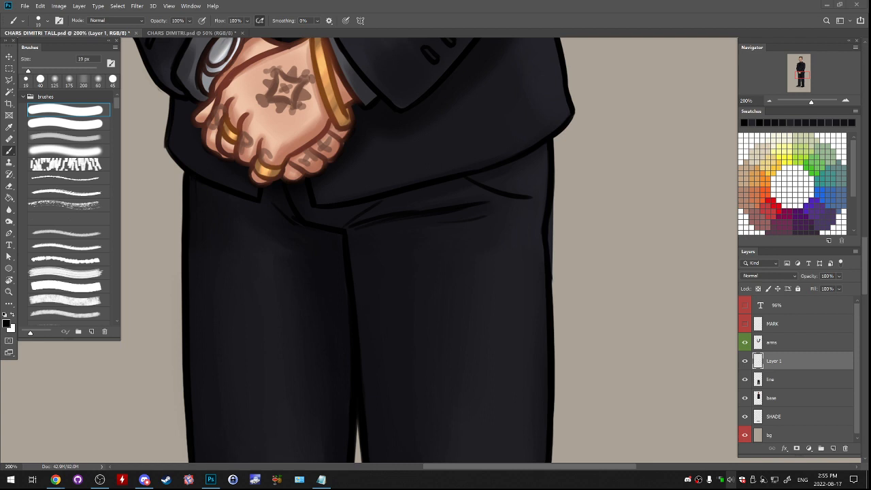
- Repaint the right outer trouser outline from the jacket hem down the thigh, and merge Layer 1 into the line layer
left_click_drag(435, 272, 377, 234)
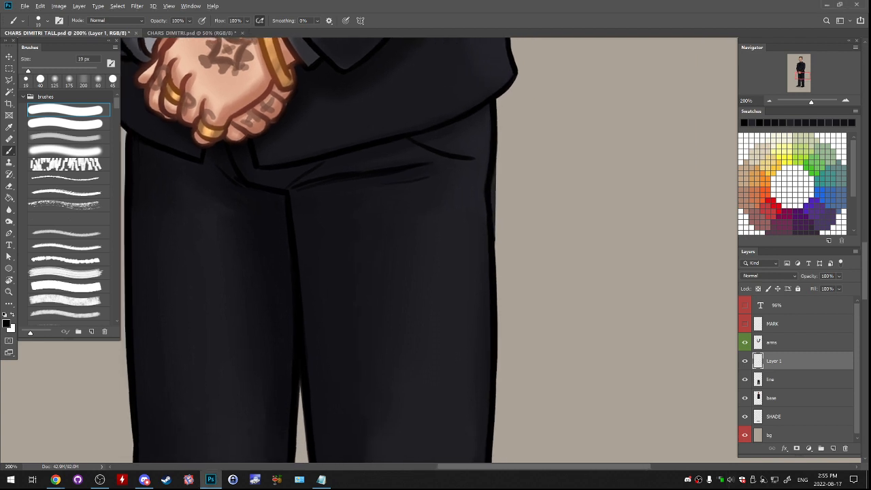
left_click(228, 194, "alt")
left_click(253, 183, "alt")
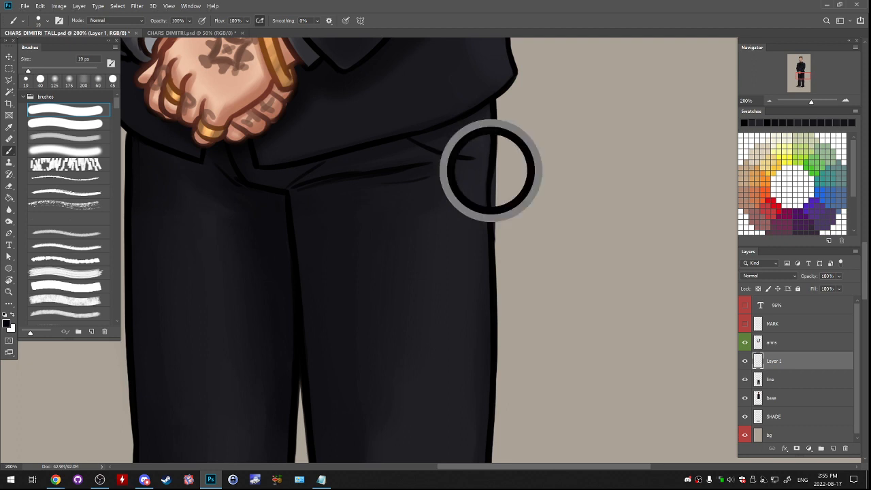
left_click_drag(495, 102, 491, 187)
key("ctrl+z")
left_click_drag(496, 102, 491, 194)
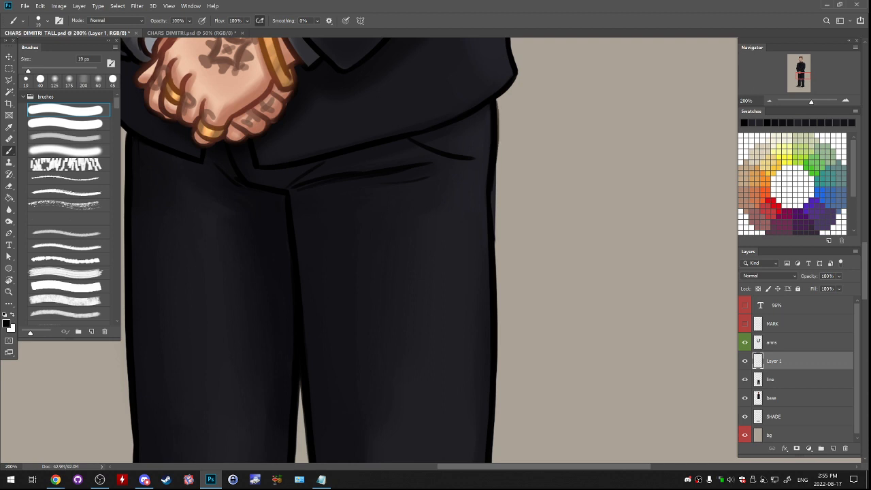
left_click_drag(492, 195, 495, 267)
key("ctrl+e")
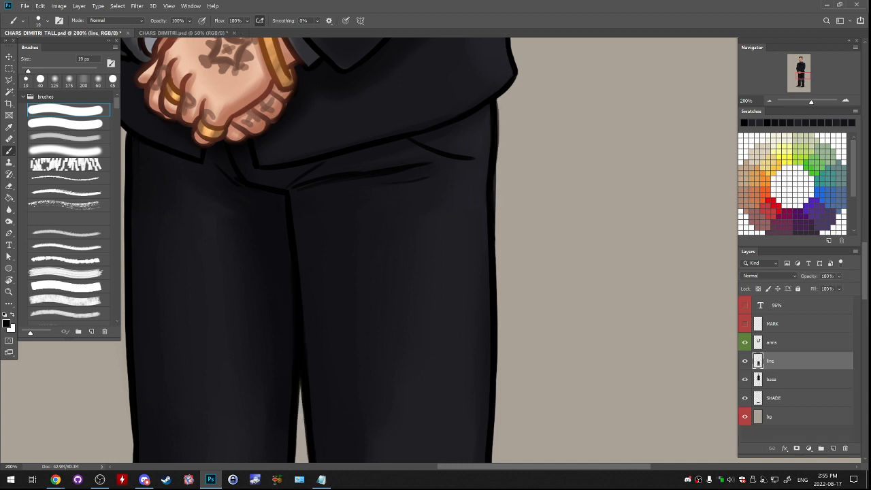
- Merge the line layer into the base layer and erase the excess outline outside the right trouser edge
key("e")
left_click(744, 360)
left_click(745, 361)
key("ctrl+e")
left_click_drag(495, 178, 495, 205)
key("ctrl+z")
left_click_drag(503, 153, 504, 226)
left_click_drag(504, 194, 503, 230)
- Examine the trouser legs and the whole figure at several magnifications to judge how the legs match the upper body
left_click_drag(490, 273, 556, 164)
left_click_drag(490, 293, 564, 204)
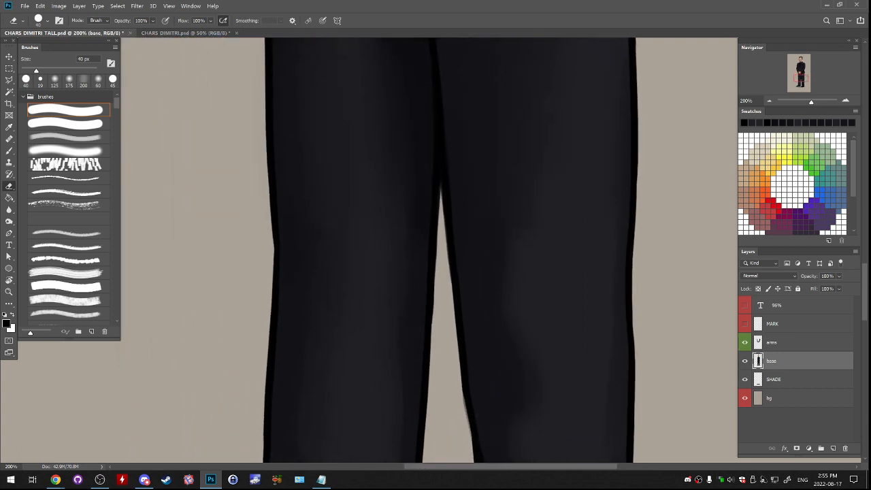
key("ctrl+minus")
key("ctrl+minus")
key("ctrl+minus")
left_click_drag(436, 231, 438, 350)
key("ctrl+minus")
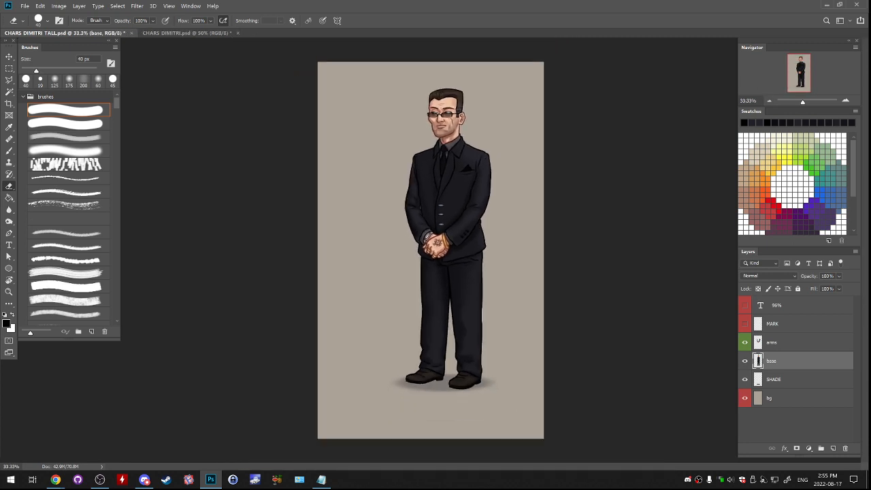
key("ctrl+plus")
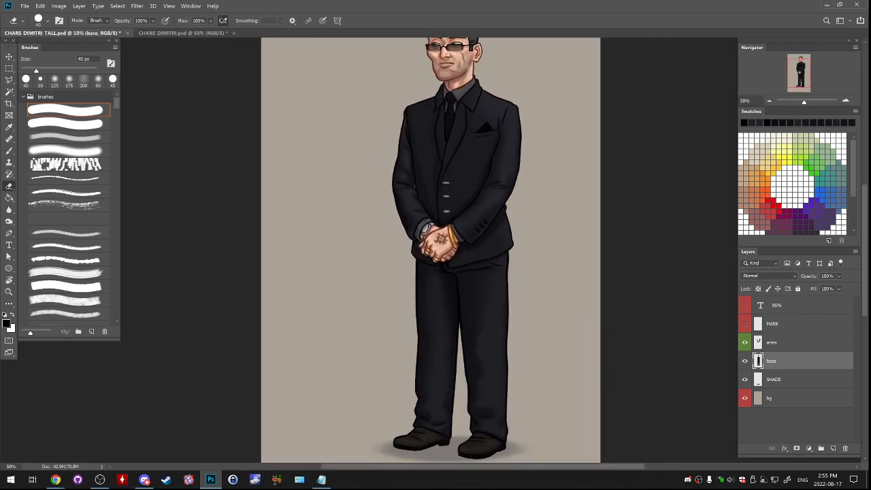
left_click_drag(443, 313, 405, 259)
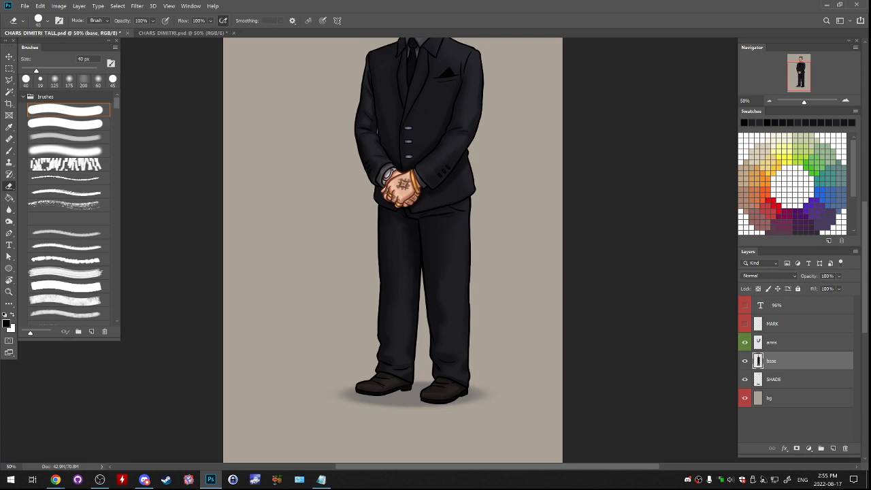
key("ctrl+plus")
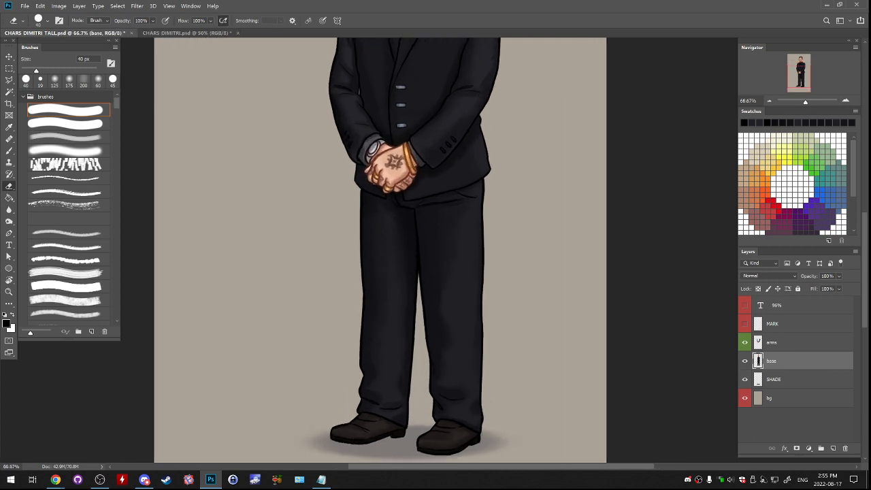
key("ctrl+plus")
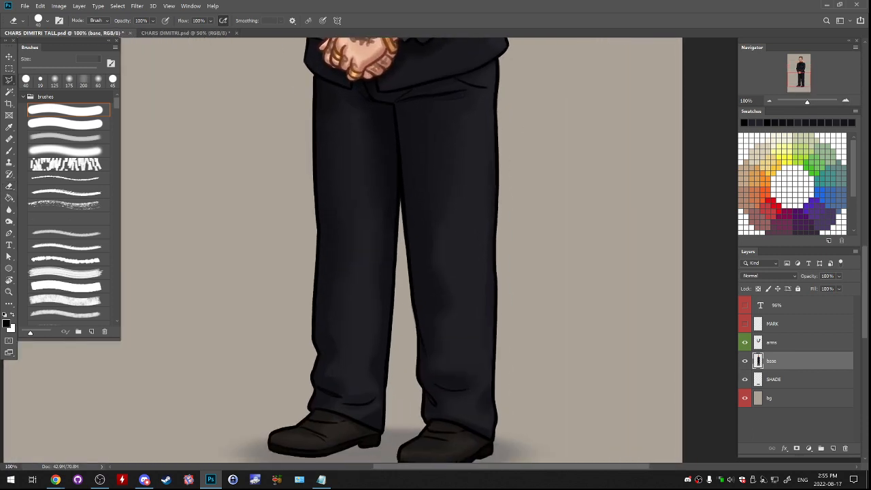
- Lasso the inner part of the right trouser leg, skew it horizontally about -1.5° to reopen the gap between the legs, and deselect
key("l")
mouse_move(394, 105)
left_mouse_down()
mouse_move(415, 350)
mouse_move(408, 362)
mouse_move(425, 424)
mouse_move(471, 401)
mouse_move(477, 370)
mouse_move(466, 261)
mouse_move(468, 123)
mouse_move(453, 102)
mouse_move(395, 105)
mouse_move(443, 100)
left_mouse_up()
key("ctrl+t")
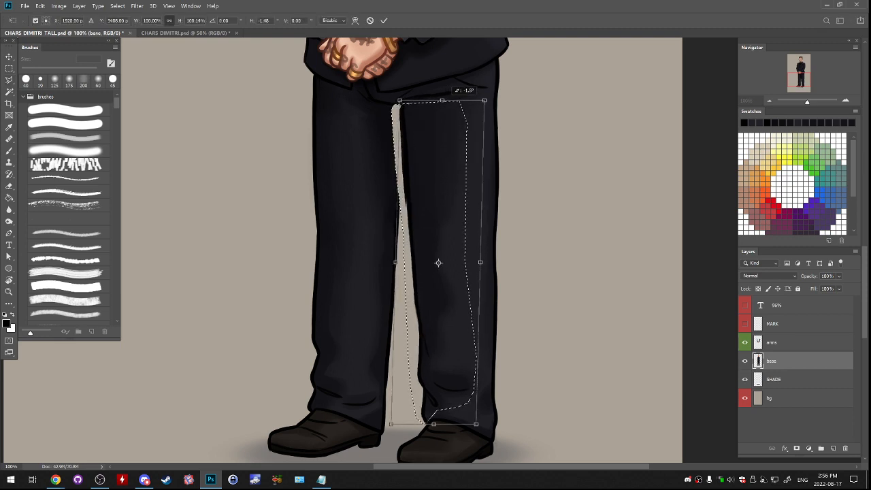
key("Return")
key("ctrl+d")
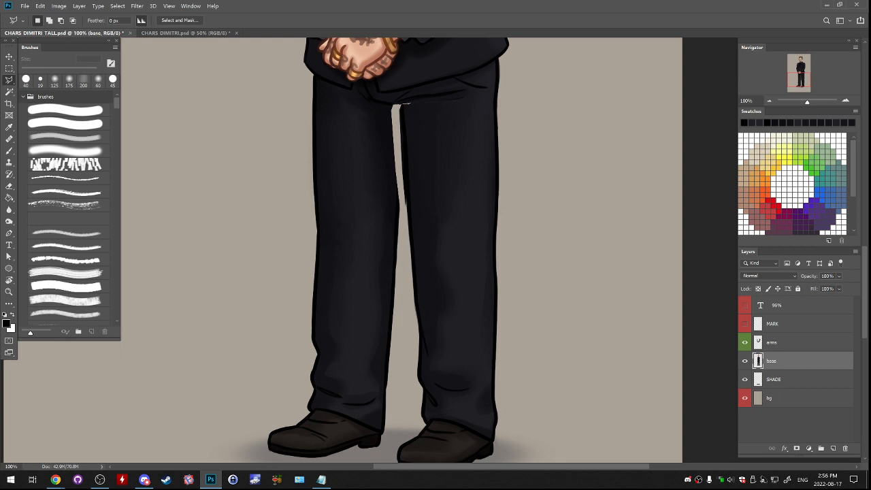
- Erase the leftover jagged line along the right leg's inner edge in the reopened gap with a 40 px eraser
left_click(846, 101)
left_click(801, 78)
key("e")
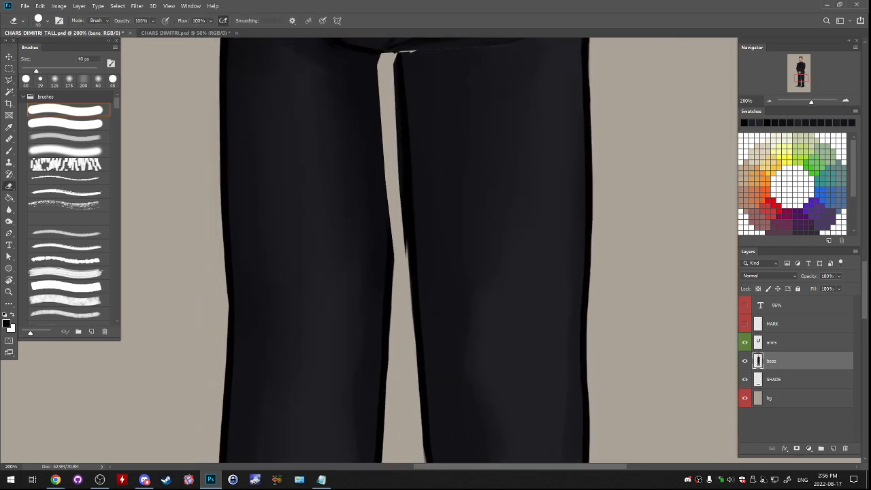
mouse_move(400, 155)
left_mouse_down()
mouse_move(408, 265)
mouse_move(404, 252)
left_mouse_up()
key("ctrl+z")
left_click_drag(398, 147, 404, 252)
left_click_drag(400, 155, 407, 257)
left_click_drag(401, 178, 407, 265)
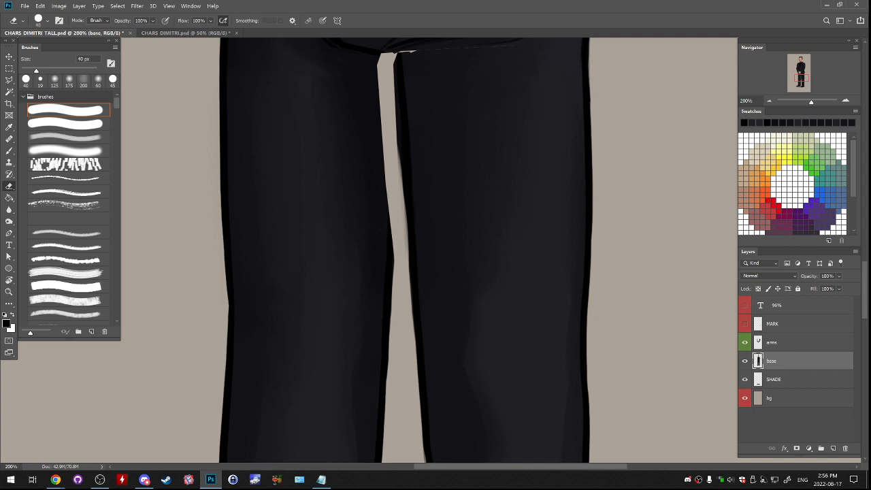
- Paint over the broken outline at the top of the gap between the trouser legs with a 19 px brush
key("alt+Tab")
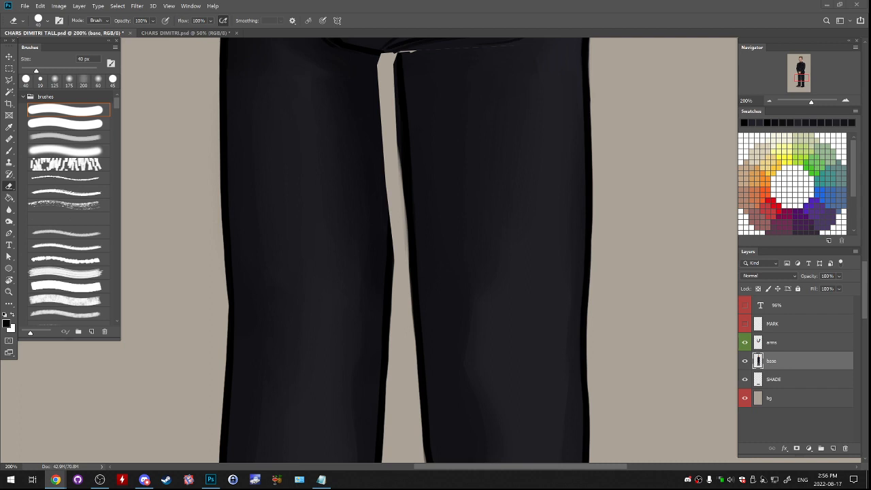
key("alt+Tab")
mouse_move(415, 82)
left_mouse_down()
mouse_move(435, 190)
mouse_move(422, 162)
left_mouse_up()
key("b")
left_click(437, 170, "alt")
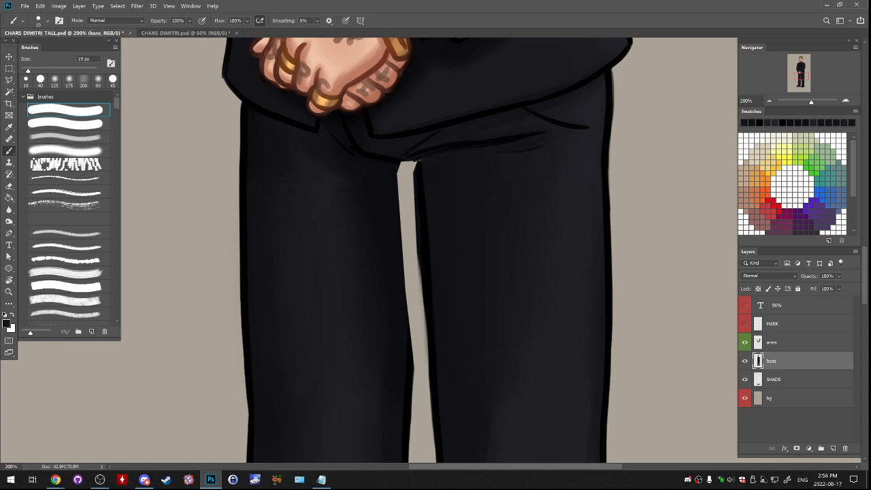
left_click(420, 170, "alt")
left_click_drag(420, 162, 413, 172)
left_click_drag(416, 258, 428, 175)
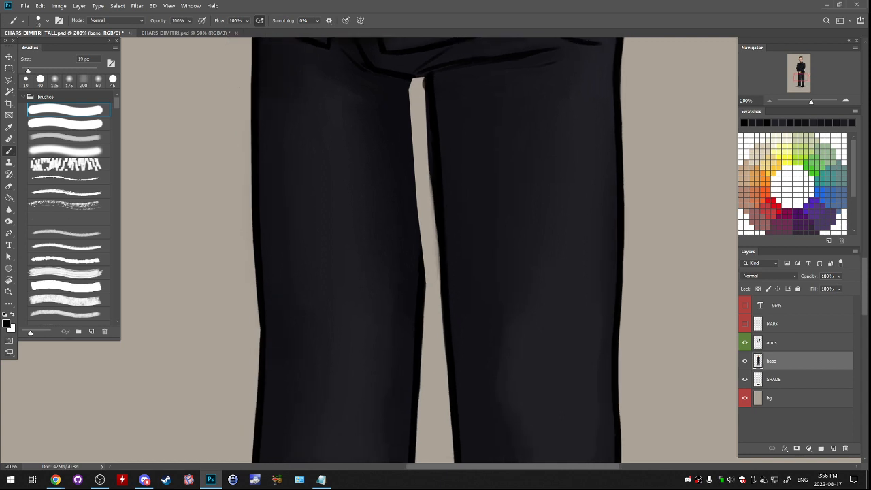
- Add a new layer and draw a new inner outline for the left trouser leg that narrows the gap between the legs
key("ctrl+shift+alt+n")
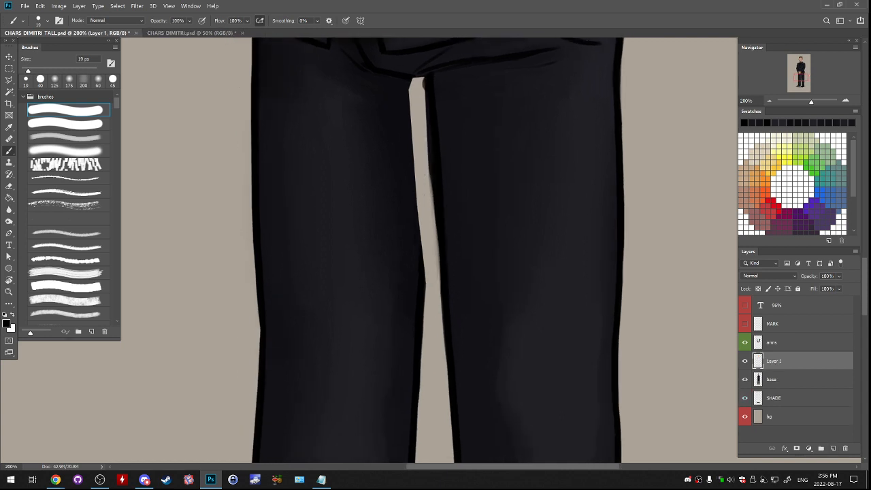
left_click_drag(429, 113, 423, 248)
left_click_drag(430, 158, 425, 276)
left_click_drag(432, 189, 425, 288)
- Fill the upper part of the leg gap behind the new outline with dark trouser tones using a 30 px brush
left_click(399, 83, "alt")
left_click(402, 80, "alt")
left_click(407, 77, "alt")
left_click_drag(418, 79, 413, 137)
key("ctrl+z")
key("bracketright")
key("bracketright")
key("bracketright")
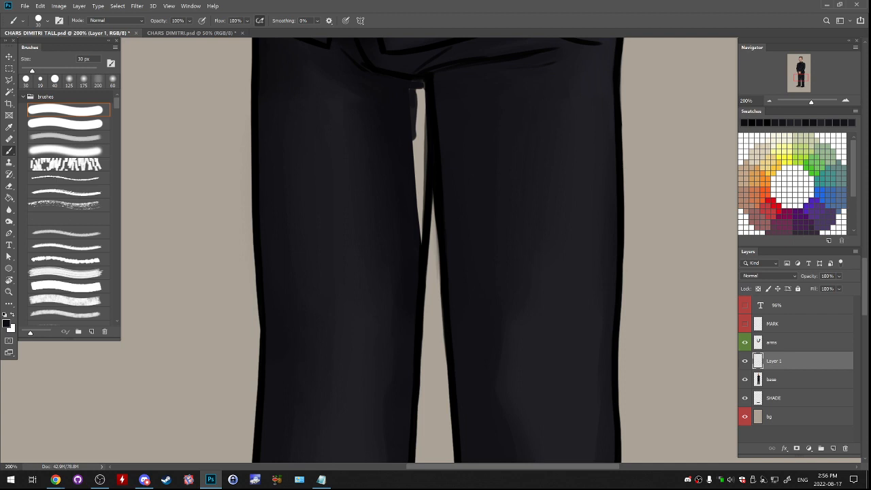
left_click(409, 139, "alt")
left_click_drag(421, 133, 421, 238)
key("ctrl+z")
left_click_drag(421, 123, 421, 235)
left_click_drag(420, 129, 422, 242)
left_click(430, 149, "alt")
left_click_drag(431, 191, 434, 229)
left_click_drag(427, 83, 429, 161)
left_click(407, 130, "alt")
left_click_drag(414, 109, 416, 163)
left_click_drag(415, 92, 413, 157)
left_click_drag(420, 88, 423, 136)
left_click_drag(423, 89, 423, 124)
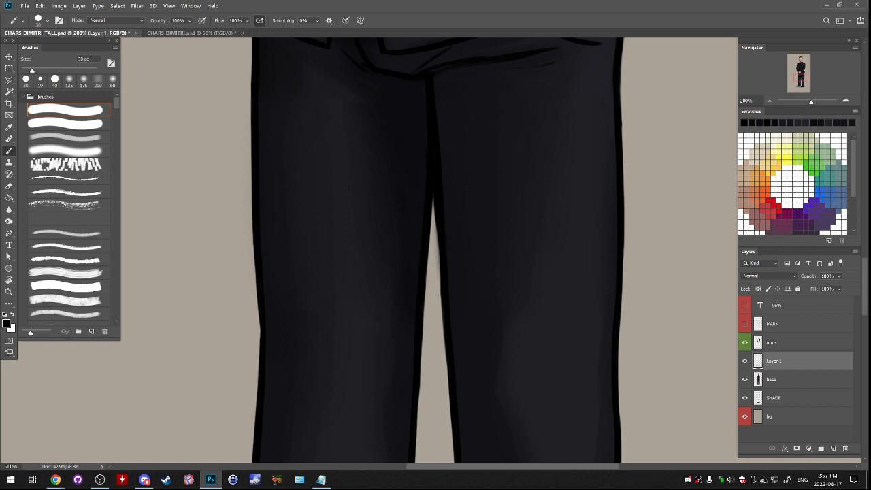
- Merge the gap-correction layer into the base layer and save the document
key("alt+Tab")
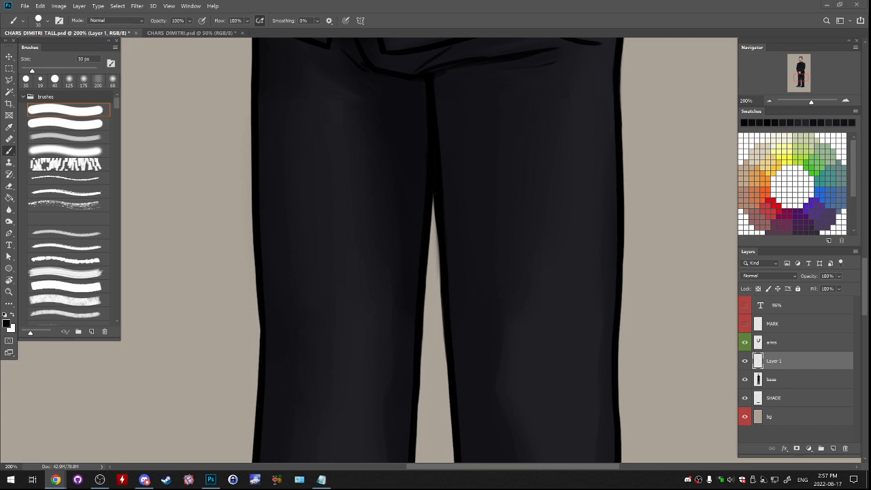
key("alt+Tab")
scroll(443, 204, "down", 3)
scroll(537, 167, "up", 1)
left_click_drag(449, 245, 465, 284)
key("ctrl+minus")
key("ctrl+minus")
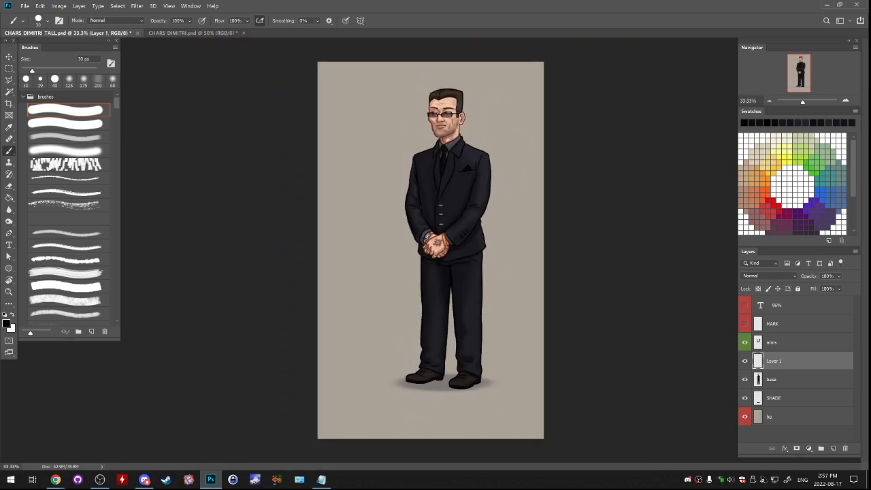
key("ctrl+e")
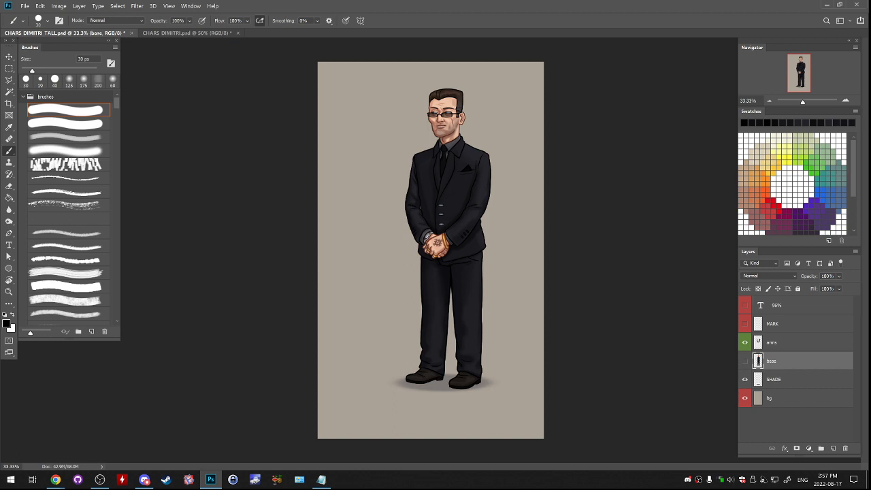
key("ctrl+plus")
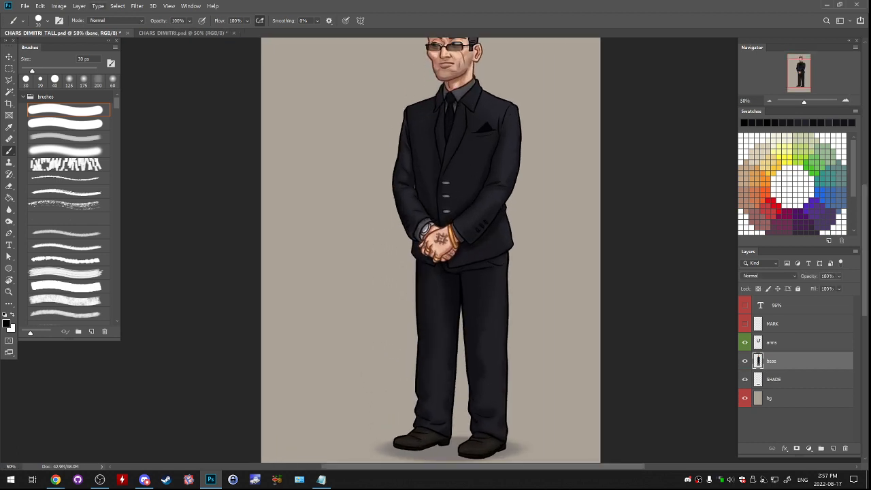
left_click(25, 5)
left_click(38, 94)
- Open CHARS_IGOR_NEW.psd from the CHAR IGOR folder in SummertimeSaga
left_click(25, 6)
left_click(34, 21)
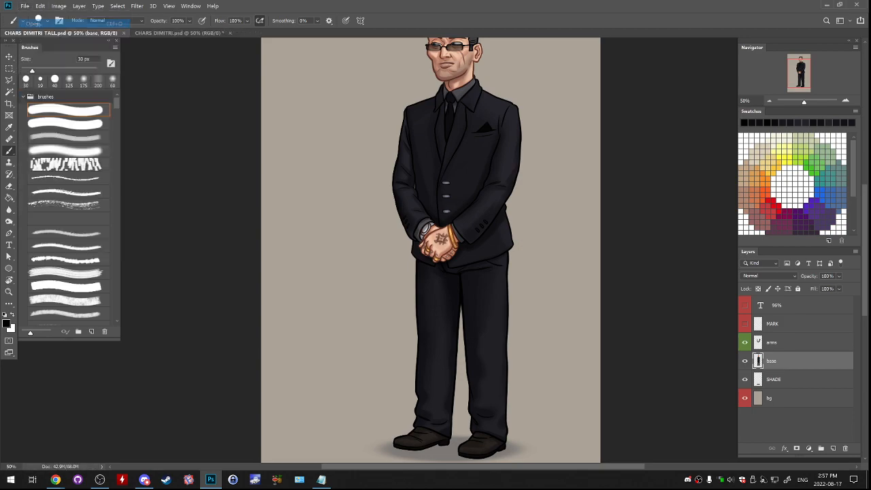
scroll(408, 198, "down", 8)
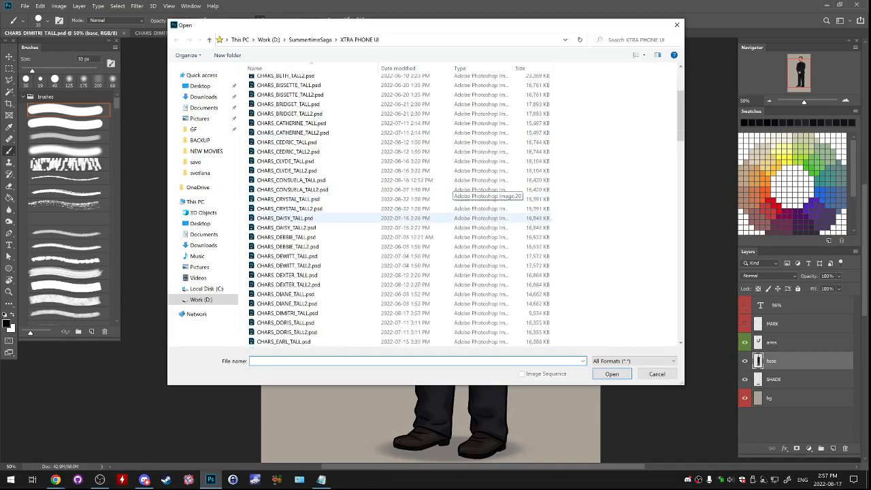
scroll(334, 189, "down", 5)
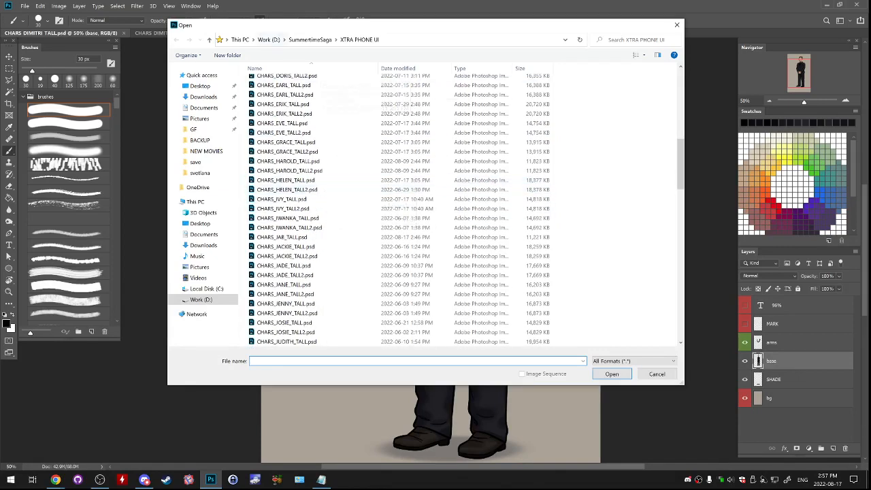
left_click(310, 40)
scroll(371, 170, "up", 12)
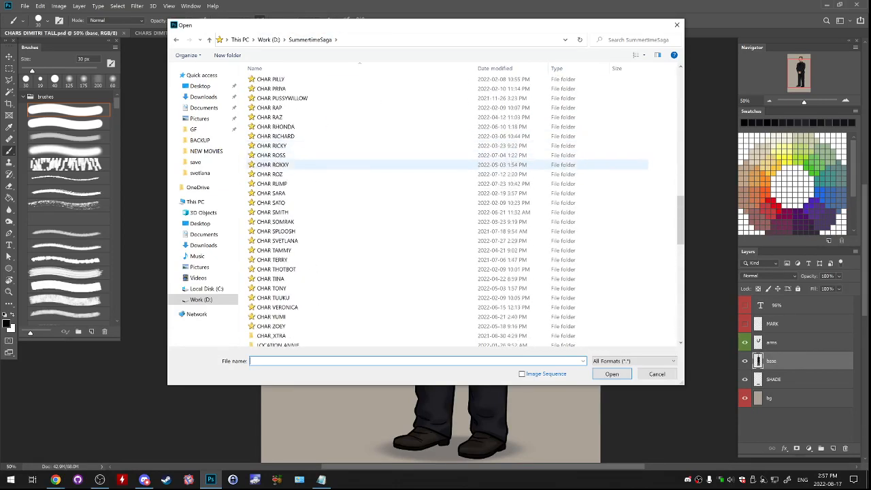
scroll(371, 197, "down", 9)
scroll(391, 195, "up", 9)
scroll(392, 195, "up", 15)
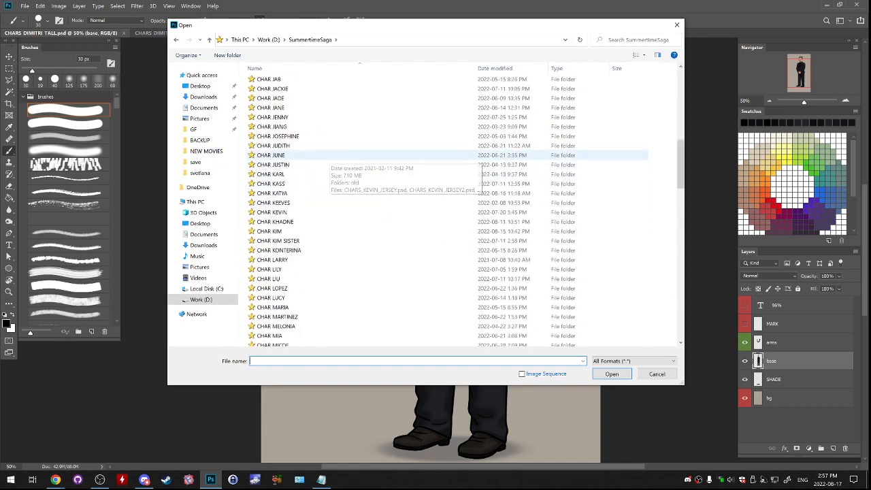
scroll(327, 136, "up", 1)
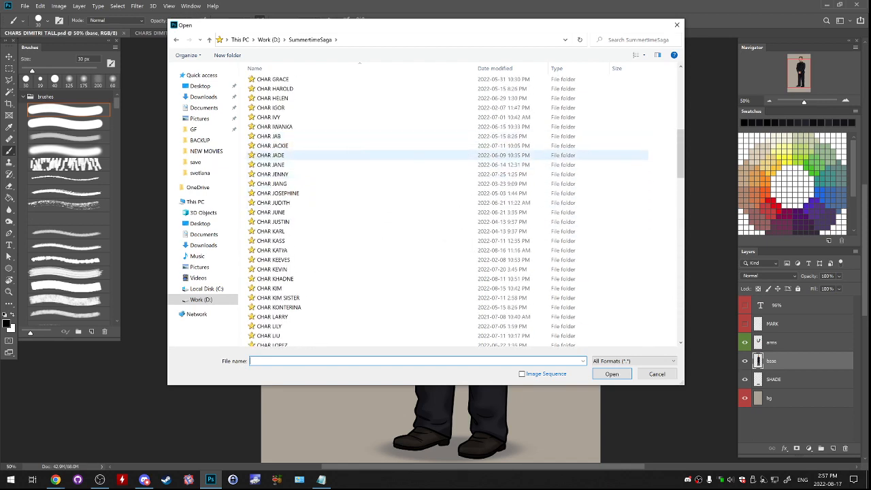
double_click(272, 107)
double_click(270, 95)
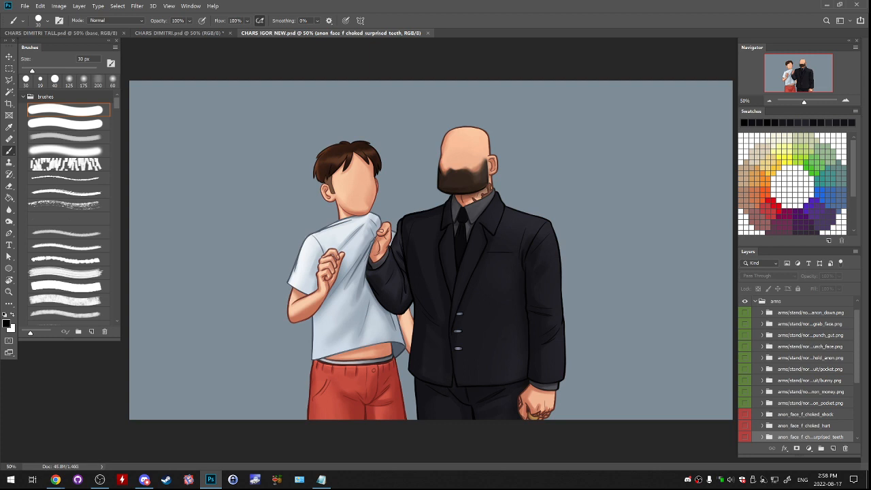
- Hide the arms group that grabs the other character and show the faces group
scroll(796, 370, "up", 1)
scroll(796, 370, "down", 5)
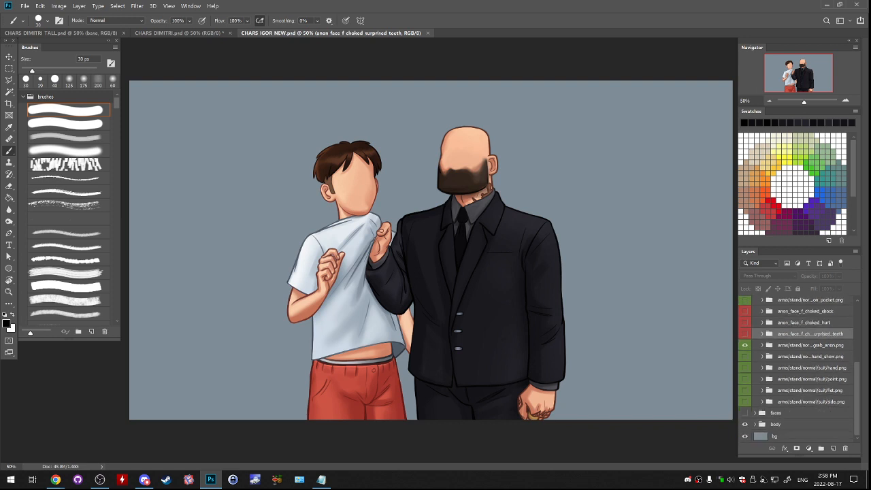
left_click(744, 345)
left_click(744, 413)
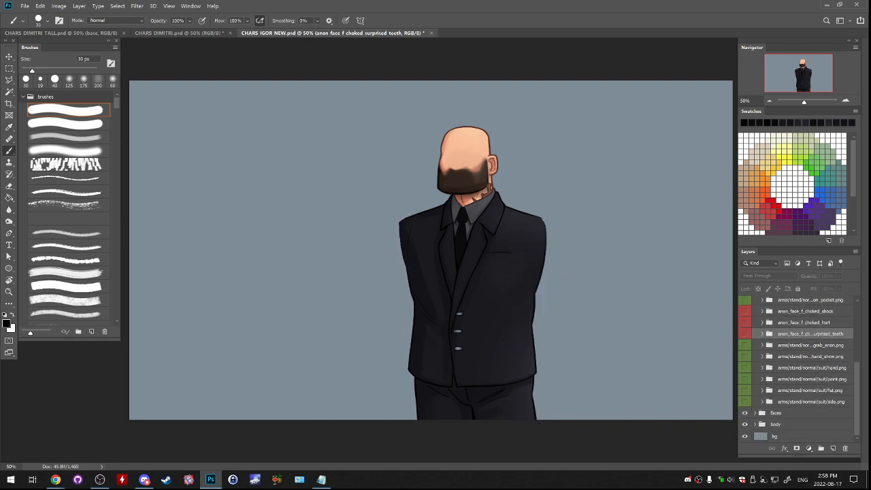
- Within the faces group, switch the visible expression to face/stand/normal/idle/w/calm.png and hide the curious one
left_click(754, 413)
scroll(796, 371, "down", 2)
scroll(796, 371, "down", 2)
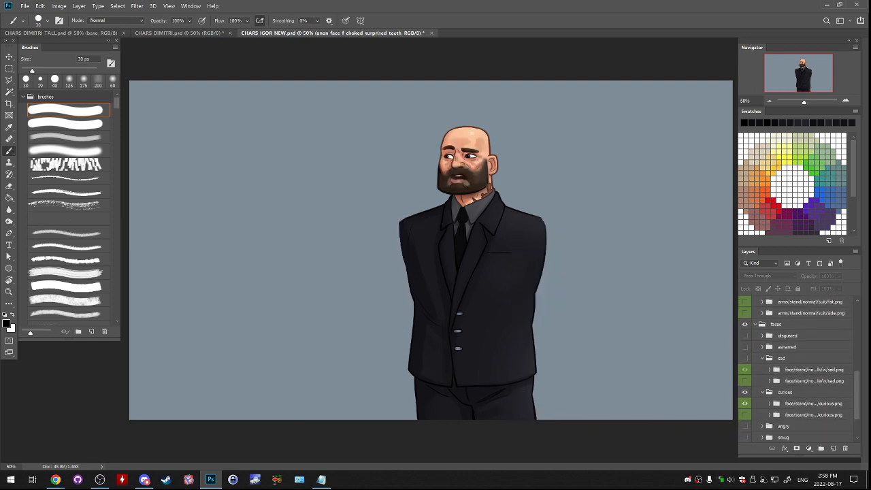
left_click(762, 358, "ctrl")
left_click(744, 369)
left_click(744, 414)
left_click(762, 415)
scroll(762, 414, "down", 3)
left_click(744, 390)
left_click(745, 412)
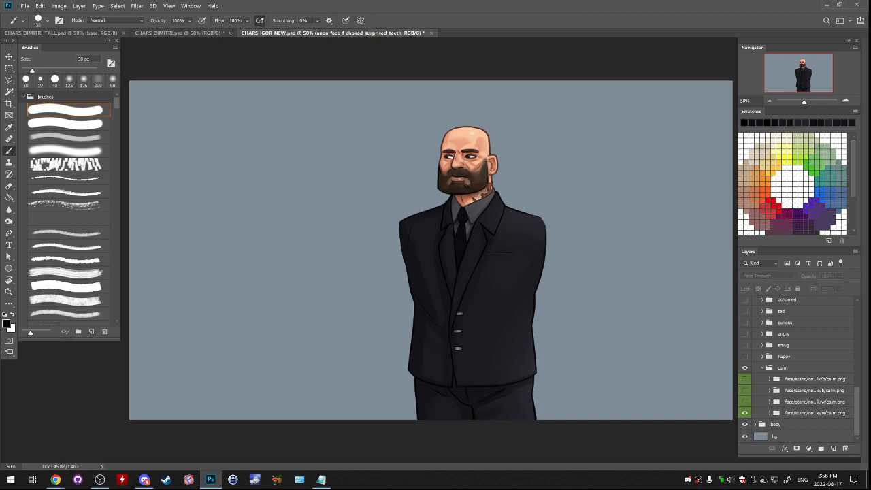
left_click(814, 413)
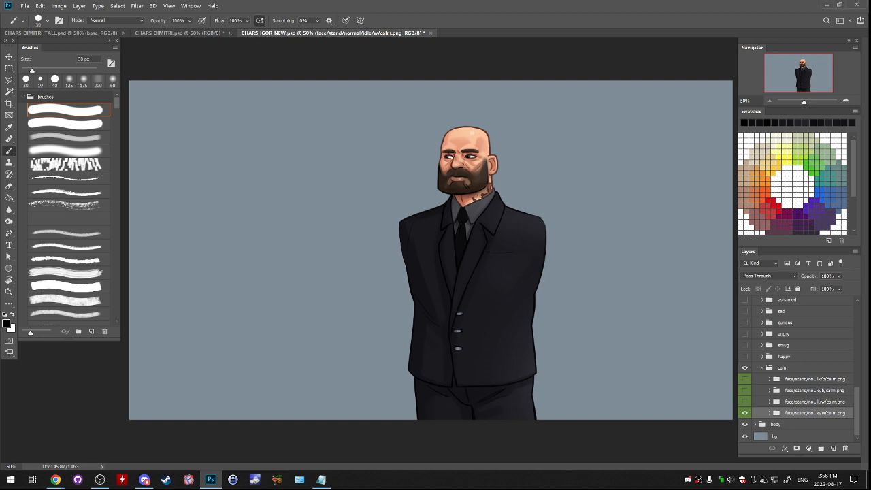
- Collapse the calm and faces groups in the layer list
key("alt+Tab")
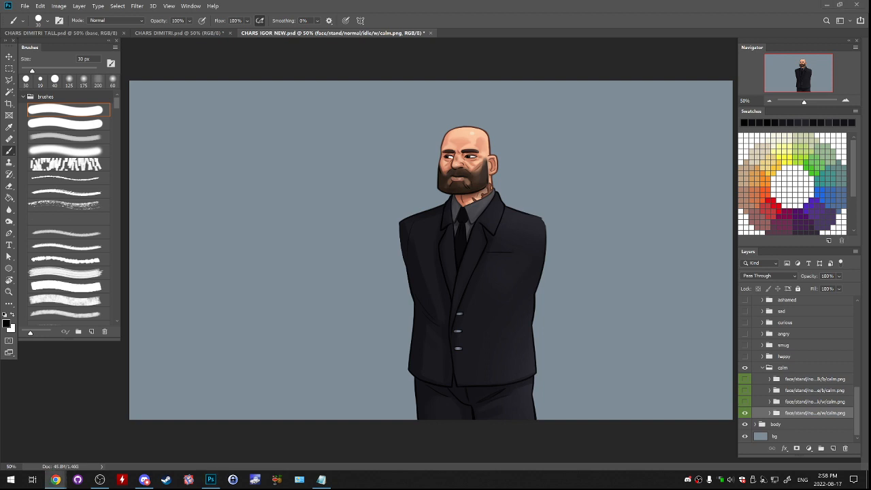
key("alt+Tab")
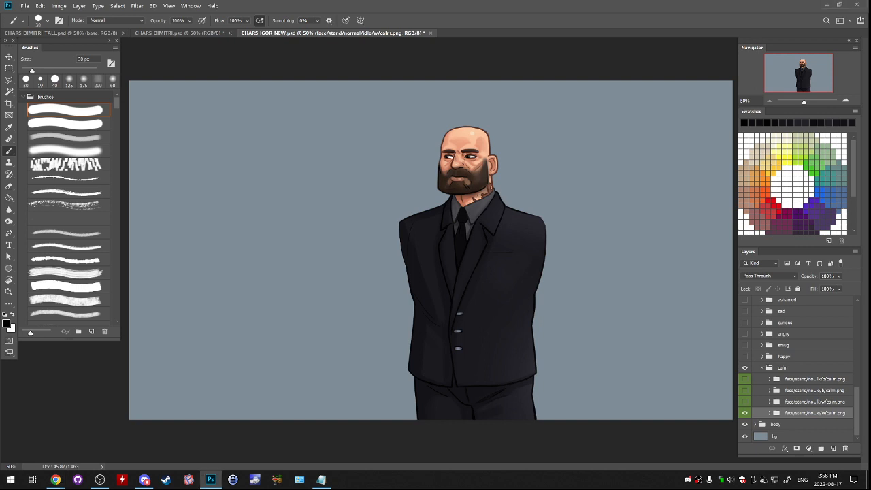
left_click(762, 367)
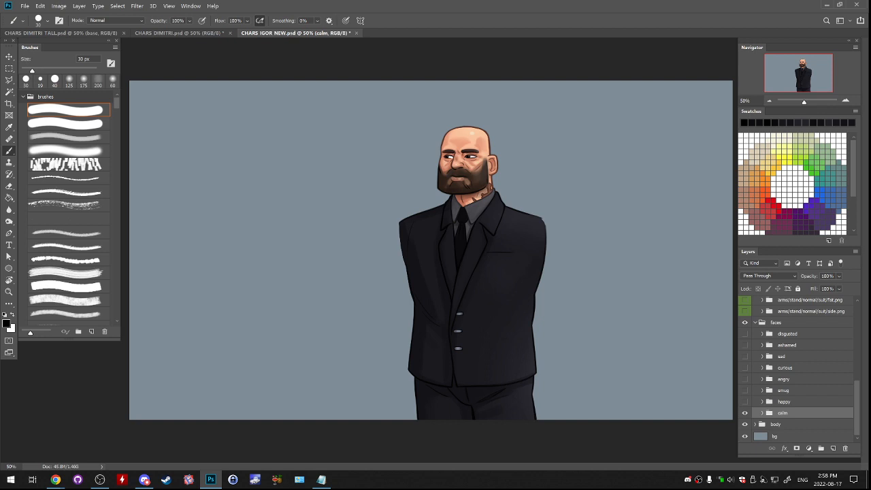
left_click(785, 401)
left_click(783, 413)
left_click(755, 322)
- Compare the side, fist and point arm poses and leave only arms/stand/normal/suit/fist.png visible
left_click(744, 401)
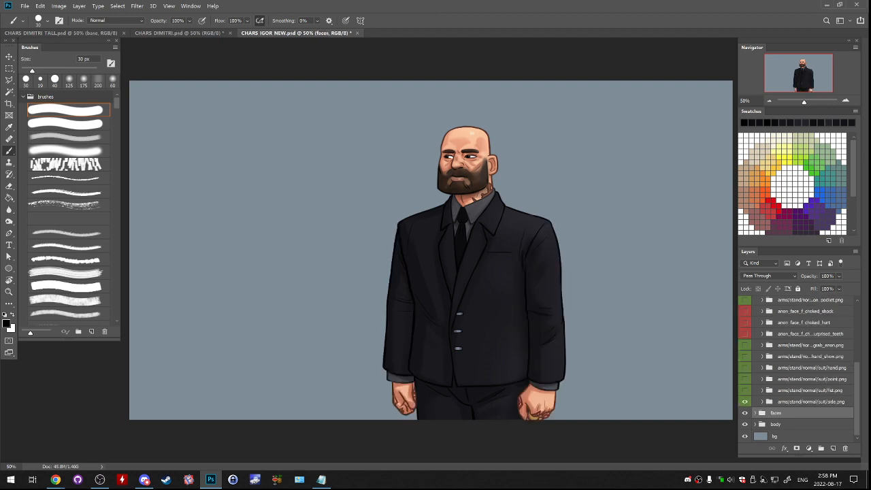
left_click(797, 402)
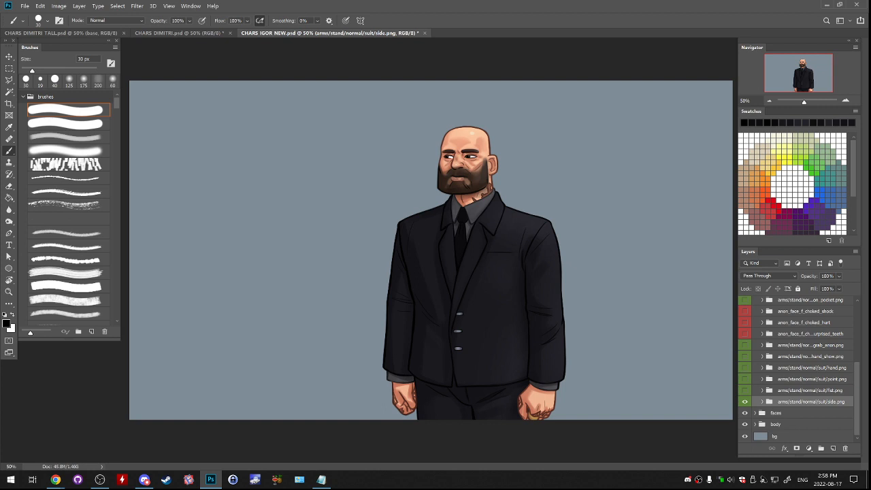
left_click(744, 390)
left_click(744, 401)
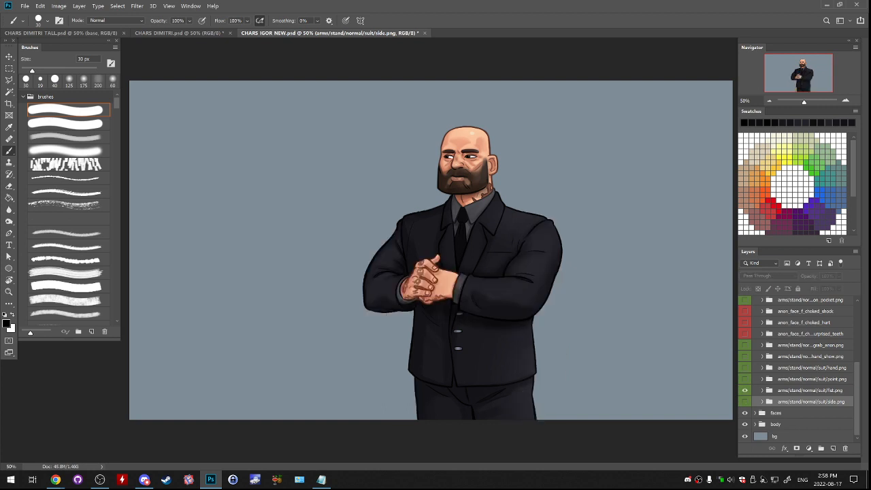
left_click(745, 390)
left_click(744, 379)
left_click(744, 379)
left_click(744, 390)
- Select the fist arms, faces and body groups together and copy them into CHARS_DIMITRI_TALL
left_click(803, 390)
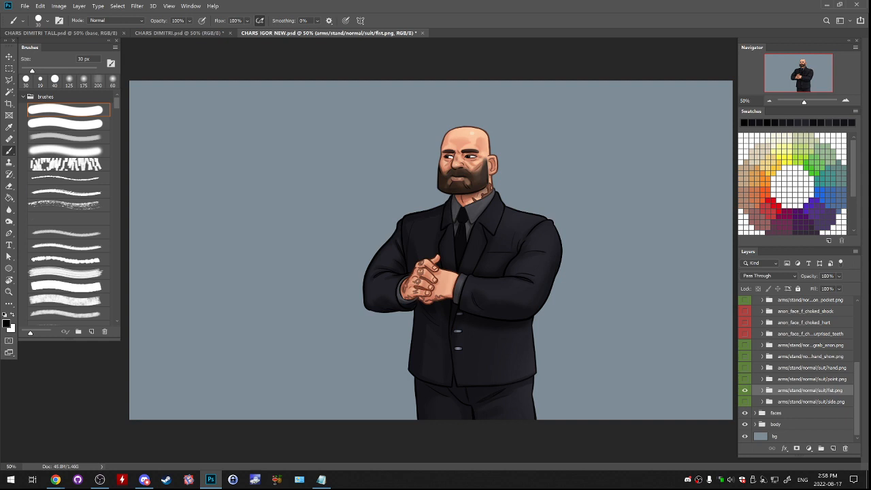
left_click(789, 413, "ctrl")
left_click(790, 424, "ctrl")
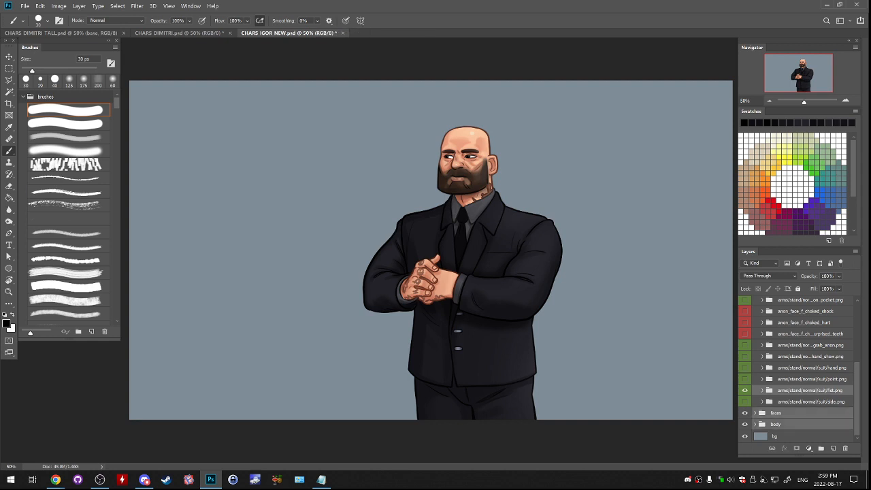
left_click_drag(289, 33, 303, 77)
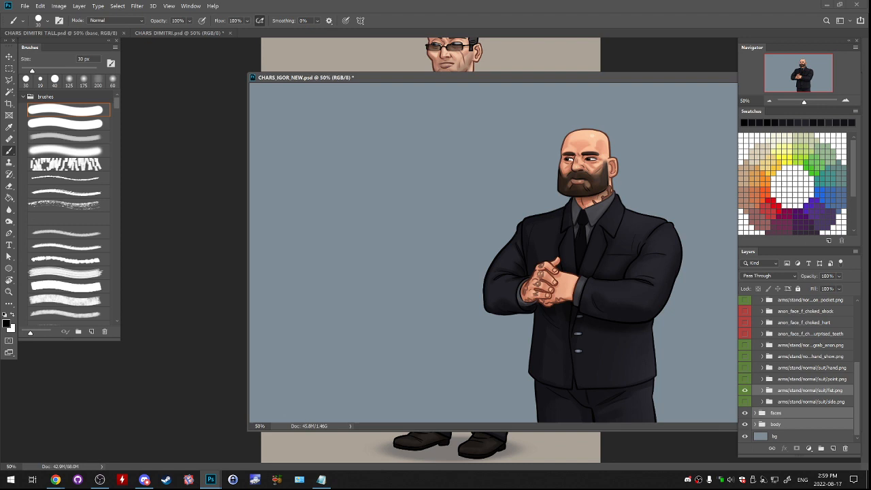
left_click(62, 33)
left_click(306, 77)
scroll(803, 371, "down", 3)
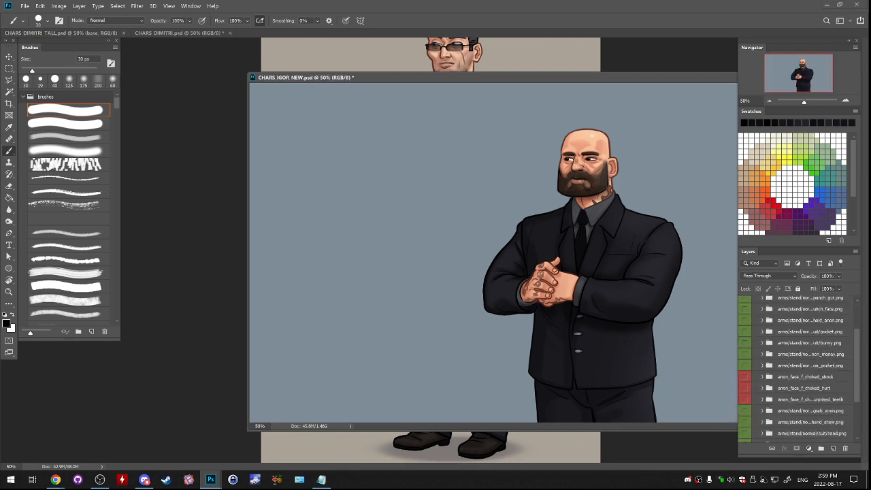
scroll(797, 367, "down", 3)
left_click_drag(776, 413, 358, 33)
key("ctrl+Tab")
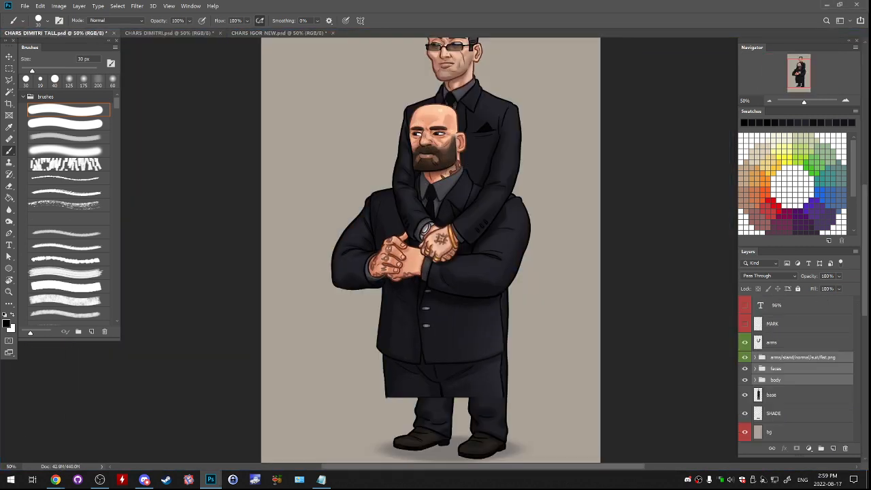
- Move the copied groups above Dimitri's arms layer and merge the faces group and the fist arms group into single layers
scroll(431, 249, "up", 1)
left_click_drag(789, 369, 789, 332)
left_click(790, 349)
key("ctrl+e")
left_click(791, 339)
key("ctrl+e")
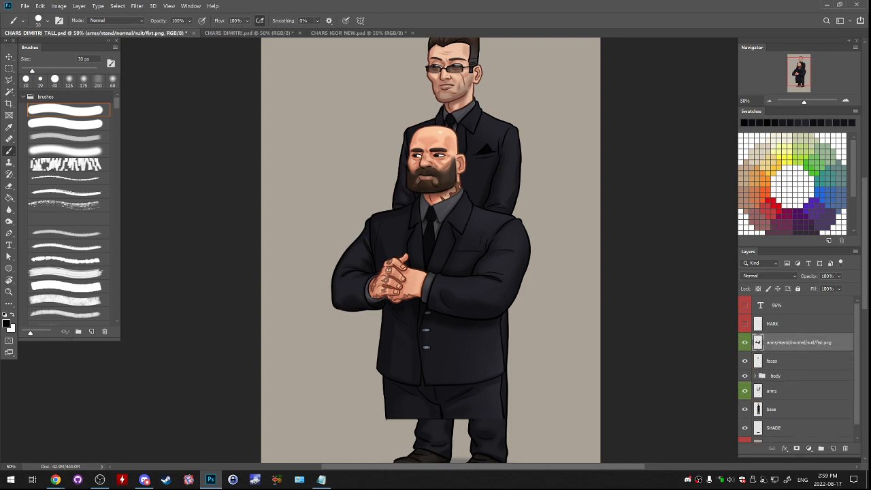
- Rename the merged fist arms layer to "arms"
double_click(792, 342)
type("arms")
key("Return")
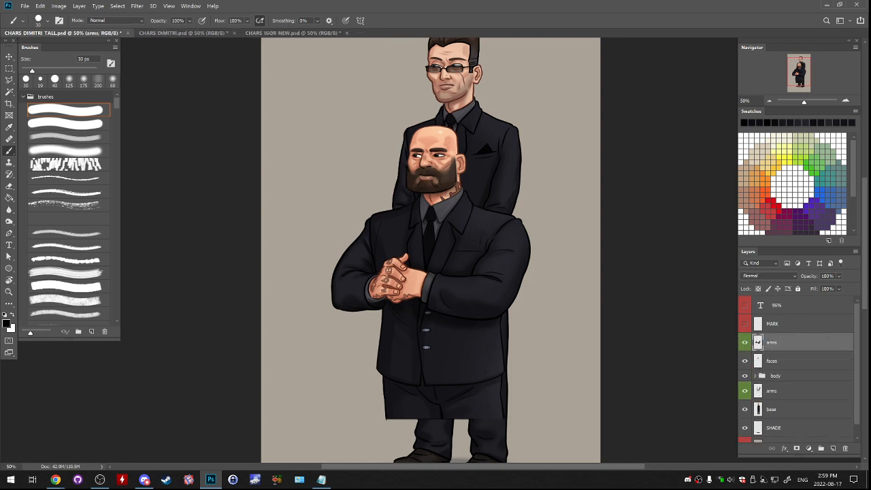
- Save a copy of the document as CHARS_IGOR_TALL.psd in the XTRA PHONE UI folder
left_click(24, 6)
left_click(41, 104)
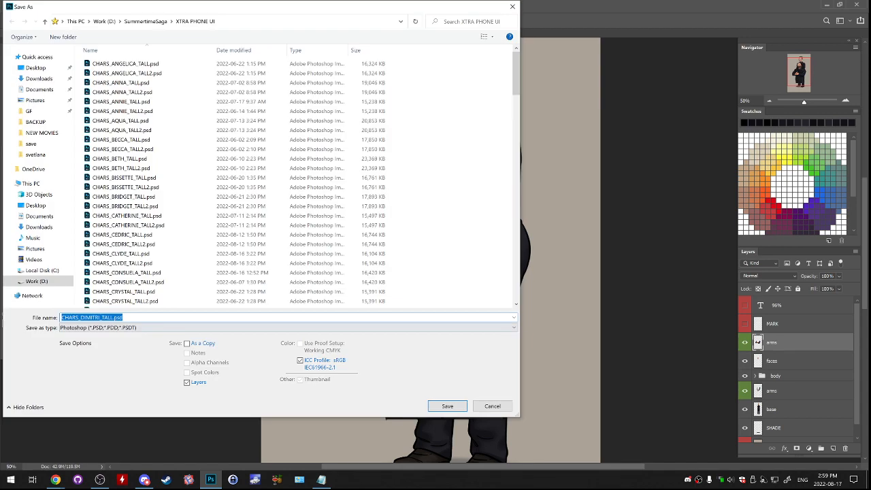
left_click_drag(80, 317, 101, 317)
type("IGOR")
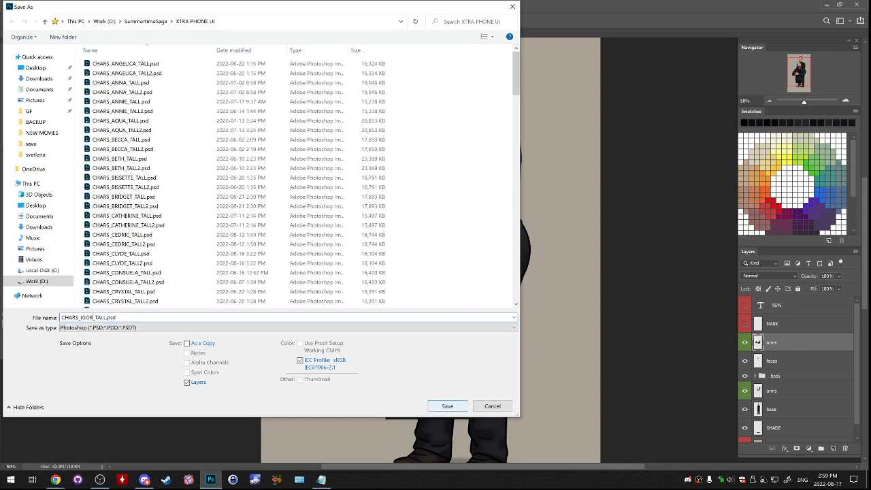
key("Return")
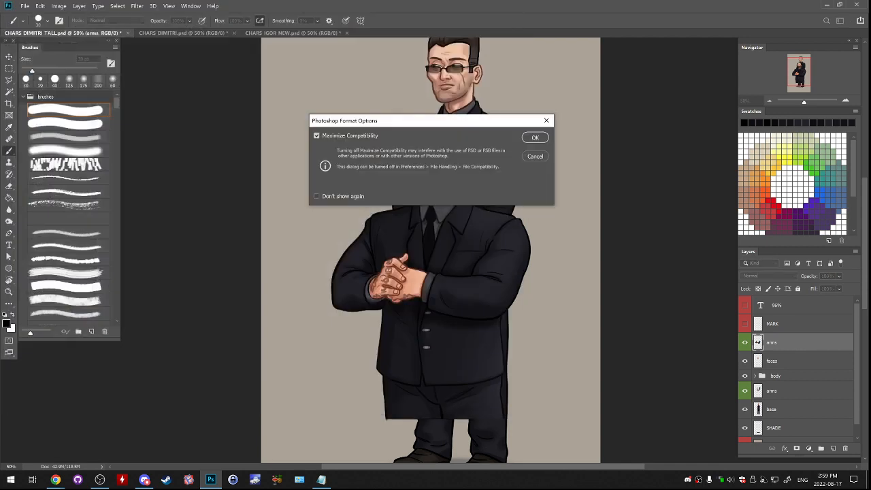
key("Return")
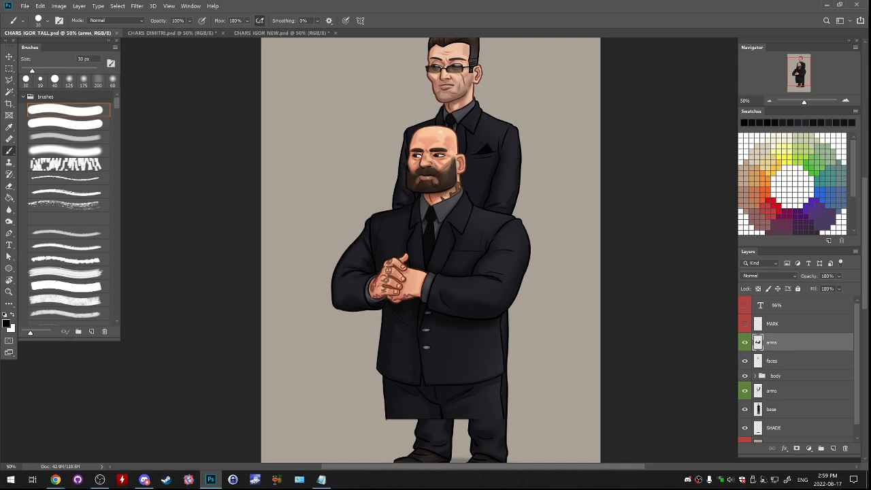
- Merge Igor's faces layer with his body group and rename the merged layer "base"
left_click(789, 361, "ctrl")
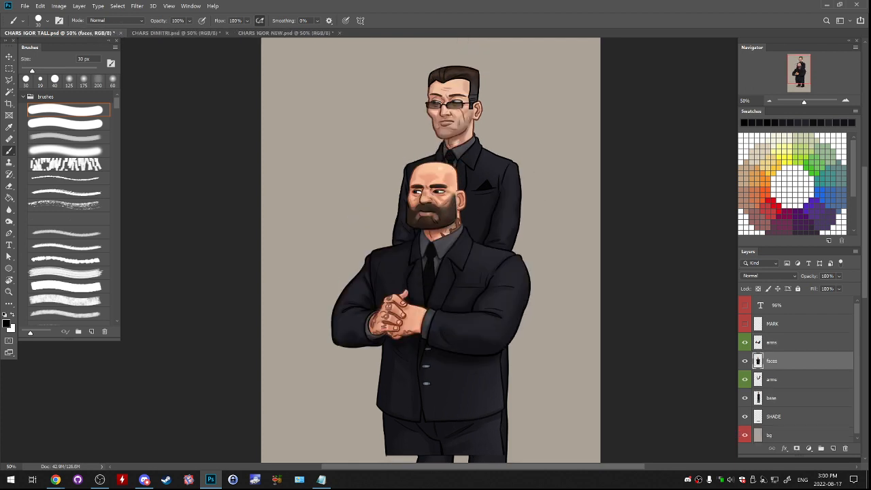
double_click(772, 361)
key("BackSpace")
type("base")
key("Return")
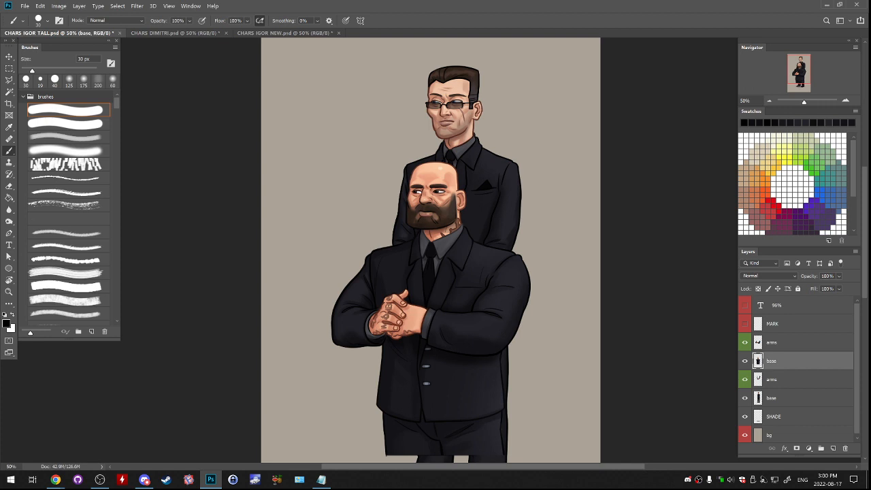
- Move Igor's arms and base layers up over Dimitri's figure and scale them to 96%
left_click(782, 342, "shift")
left_click_drag(494, 289, 514, 194)
key("ctrl+t")
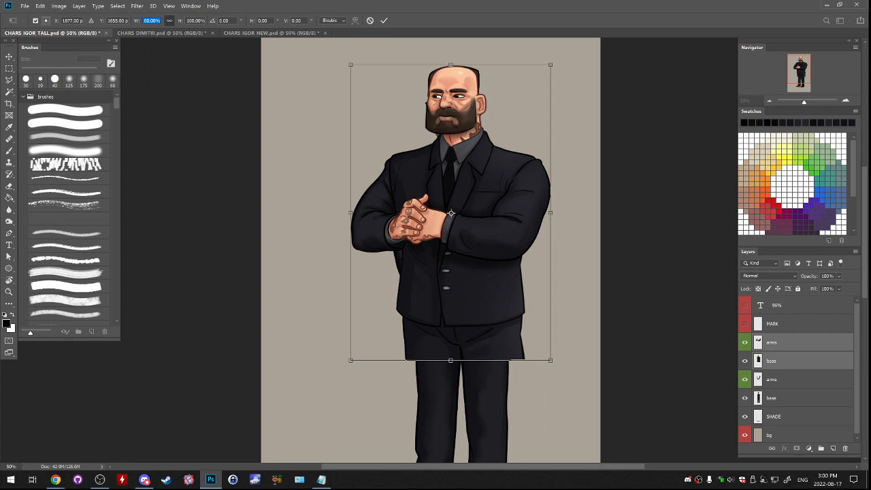
type("96")
key("Return")
key("Return")
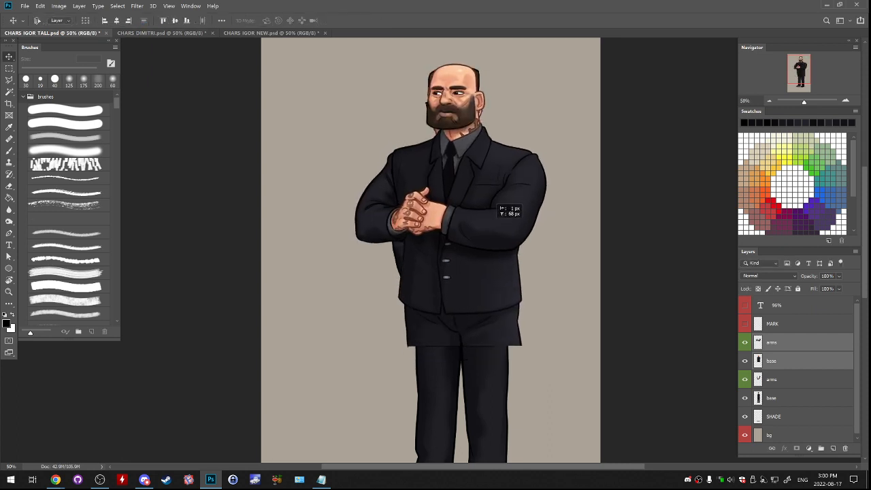
left_click(772, 342)
left_click(771, 361)
left_click(772, 342)
left_click(772, 361)
left_click(771, 379)
left_click(772, 398, "ctrl")
left_click_drag(773, 400, 845, 449)
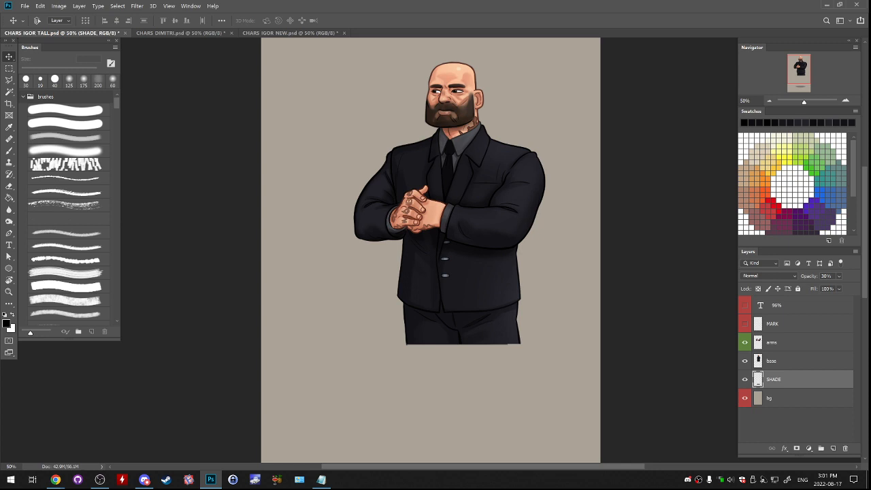
key("ctrl+v")
- Delete Dimitri's base and arms layers, keeping only Igor's arms and base above the SHADE layer
left_click(783, 398)
left_click_drag(436, 306, 447, 187)
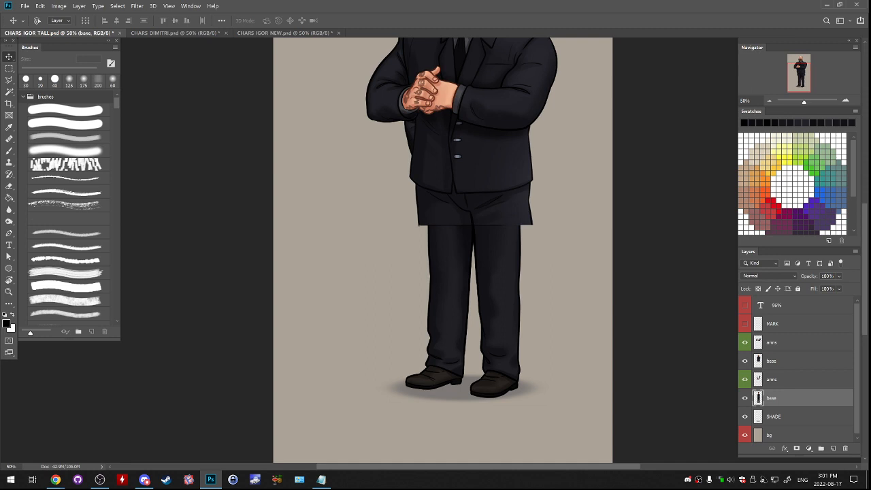
left_click_drag(789, 398, 845, 447)
left_click(789, 380)
left_click_drag(789, 380, 845, 447)
left_click_drag(455, 197, 459, 305)
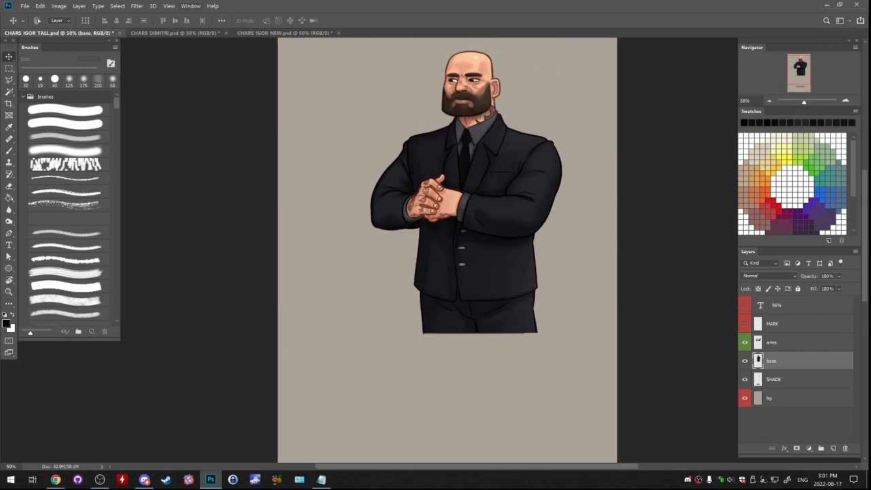
- Save CHARS_IGOR_TALL.psd and close the CHARS_DIMITRI.psd and CHARS_IGOR_NEW.psd documents
key("ctrl+s")
key("ctrl+Tab")
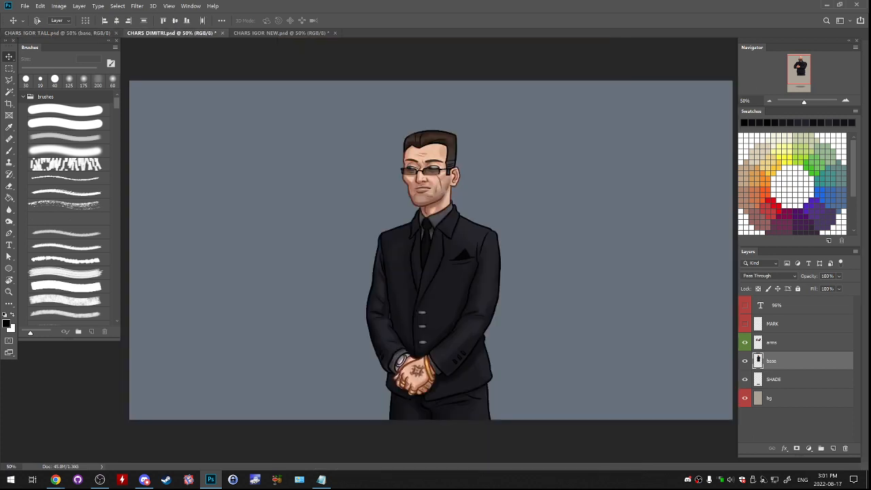
key("ctrl+w")
key("Return")
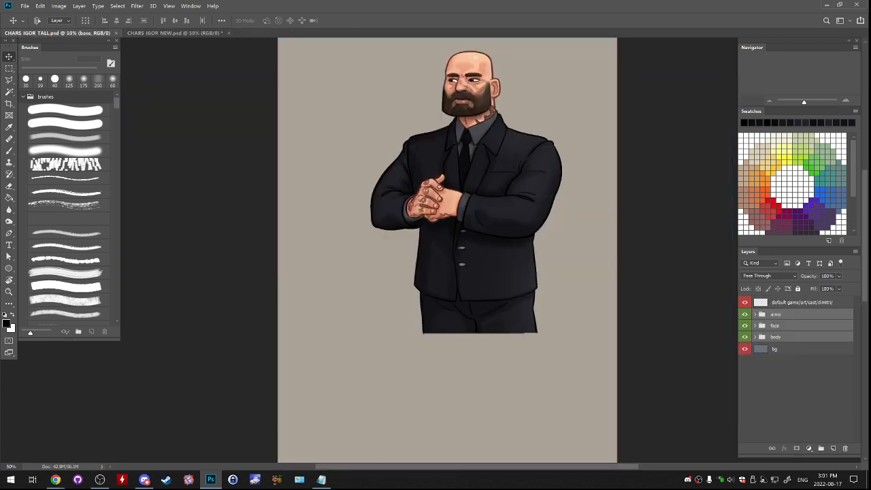
key("ctrl+Tab")
key("ctrl+w")
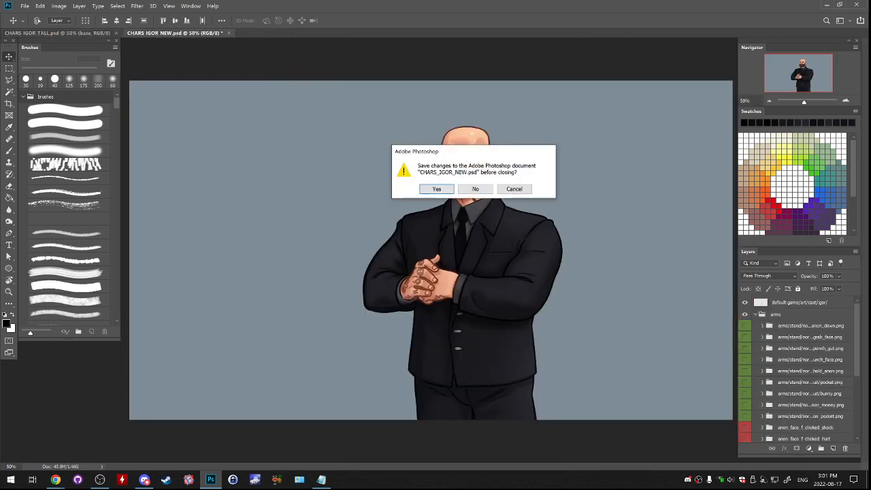
key("Return")
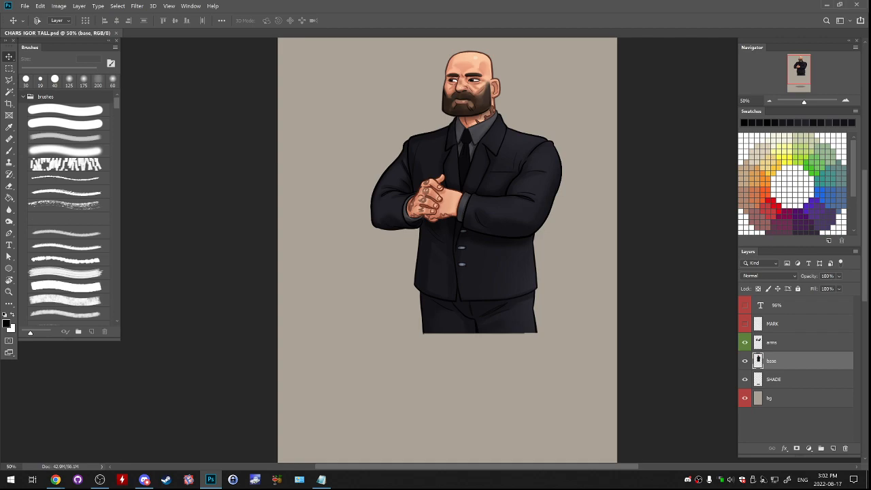
- Open CHARS_JAB_TALL.psd from the XTRA PHONE UI folder
left_click(26, 6)
left_click(30, 23)
left_click_drag(356, 11, 528, 77)
left_click(315, 87)
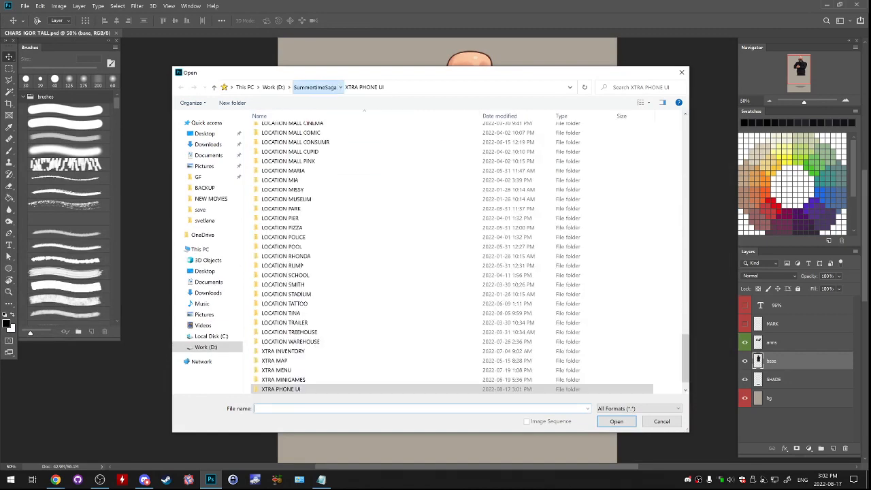
scroll(307, 303, "down", 2)
double_click(293, 370)
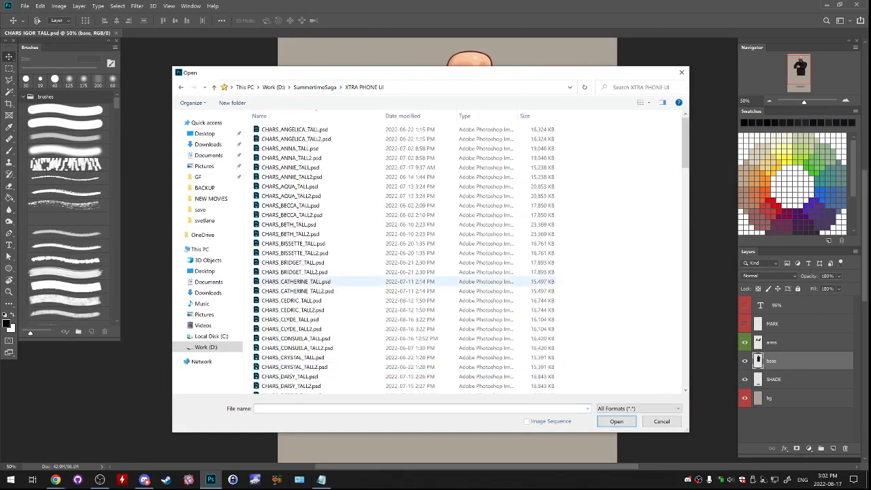
scroll(306, 281, "down", 1)
scroll(307, 239, "down", 1)
scroll(292, 259, "down", 7)
left_click_drag(685, 188, 685, 217)
double_click(294, 234)
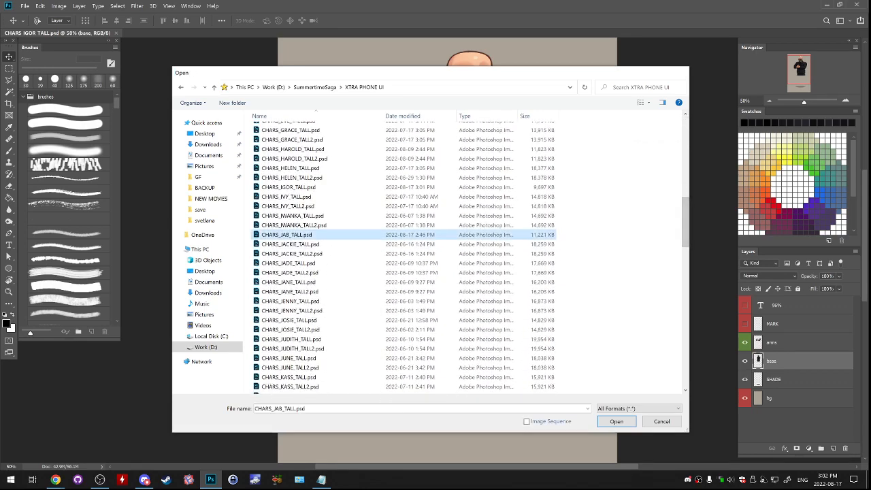
- Check Jab's leg layers and merge the line layer, Layer 1 and Layer 2 into a single layer
scroll(782, 381, "down", 2)
left_click(782, 396)
left_click(783, 378)
left_click(782, 359)
left_click(745, 359)
left_click(745, 359)
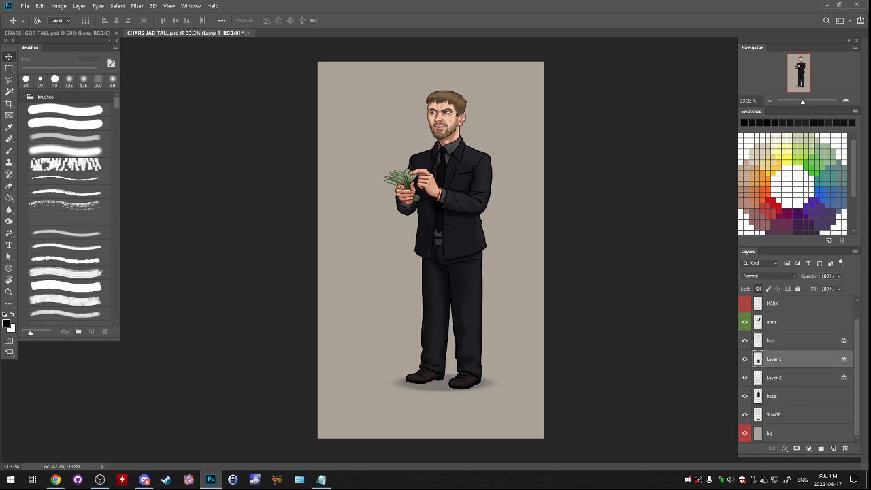
left_click(782, 340, "ctrl")
key("ctrl+e")
key("ctrl+e")
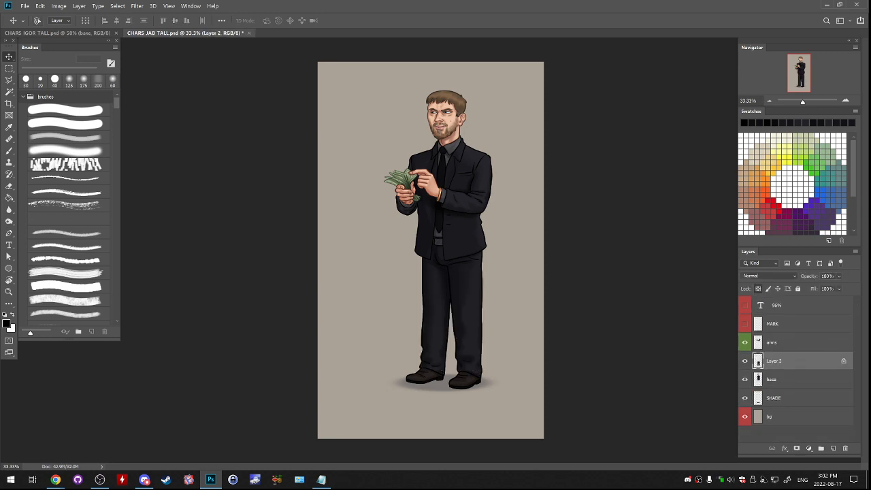
- Copy Jab's merged legs layer into CHARS_IGOR_TALL below Igor's jacket and return to that document
left_click_drag(184, 33, 189, 61)
left_click_drag(257, 300, 480, 366)
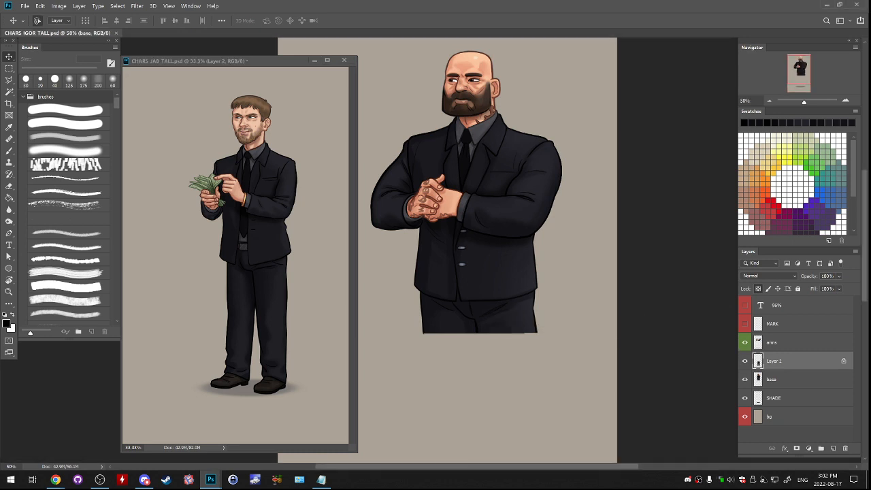
left_click_drag(197, 61, 222, 32)
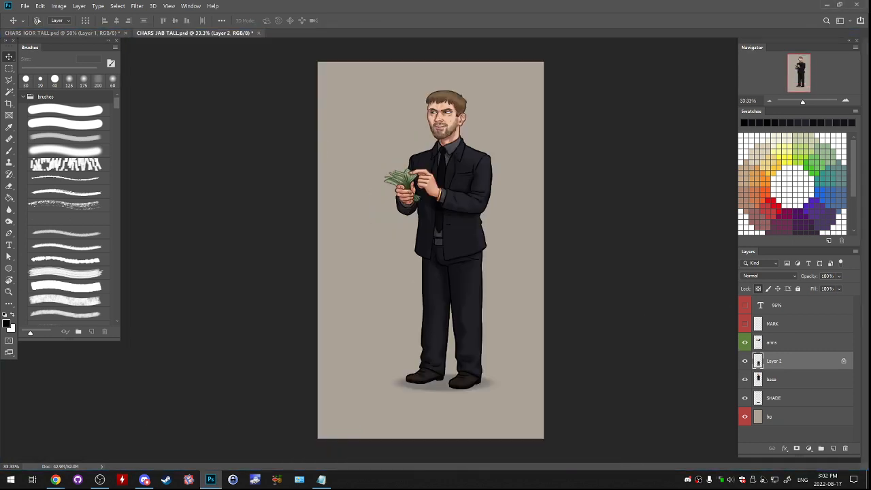
left_click(63, 33)
- Widen the copied legs to about 114% so they approach the width of Igor's jacket
scroll(447, 249, "down", 3)
key("ctrl+t")
key("Escape")
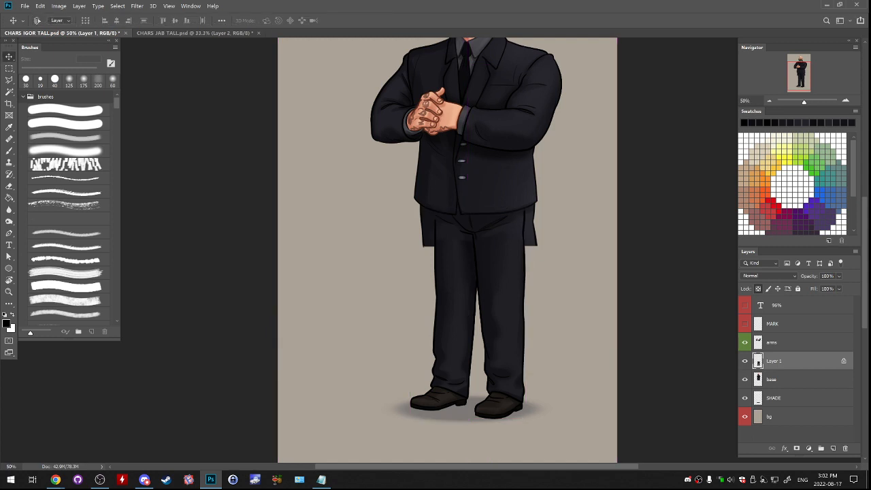
key("ctrl+t")
left_click_drag(525, 314, 537, 314)
left_click_drag(409, 315, 406, 315)
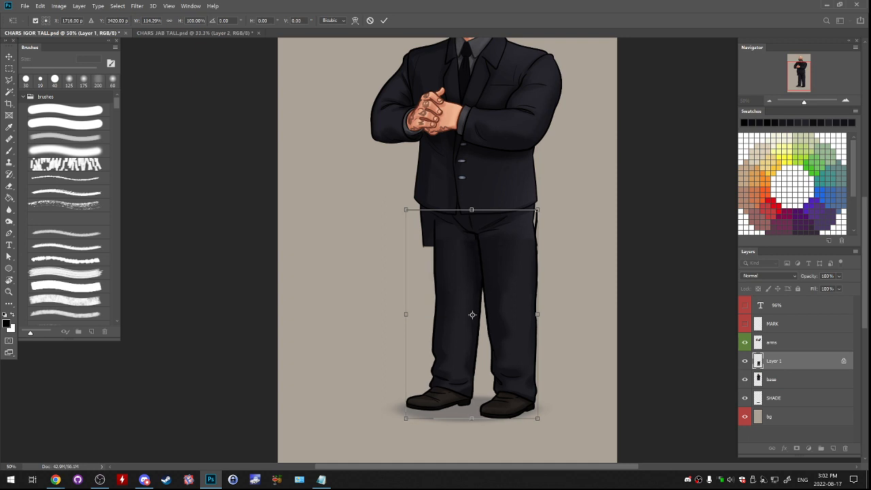
- Skew the legs wider at the waist and stretch them to about 128.6% width and 103.7% height beneath the jacket
left_click_drag(406, 209, 394, 210)
left_click_drag(537, 210, 539, 206)
key("ctrl+minus")
key("ctrl+minus")
left_click_drag(442, 302, 439, 294)
left_click_drag(466, 264, 467, 269)
left_click_drag(475, 348, 476, 349)
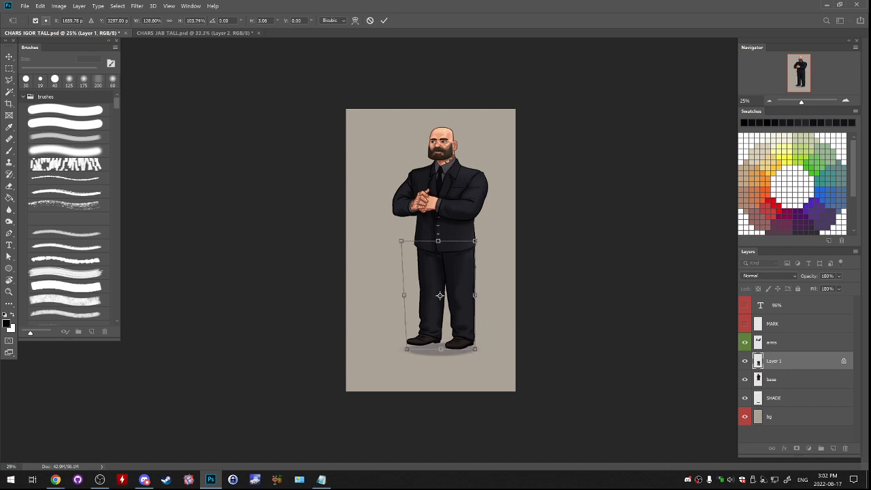
key("Return")
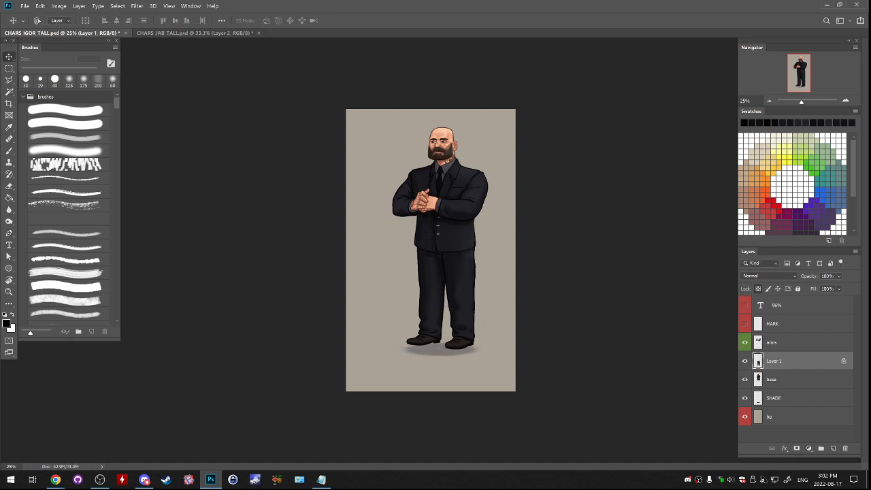
- Widen the legs layer slightly once more and unlock its transparent pixels
key("ctrl+t")
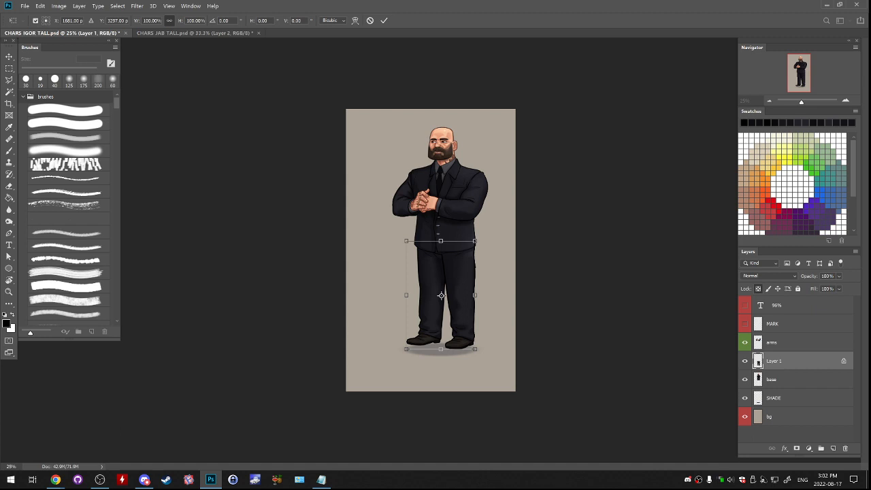
key("Return")
left_click_drag(489, 339, 486, 339)
key("ctrl+z")
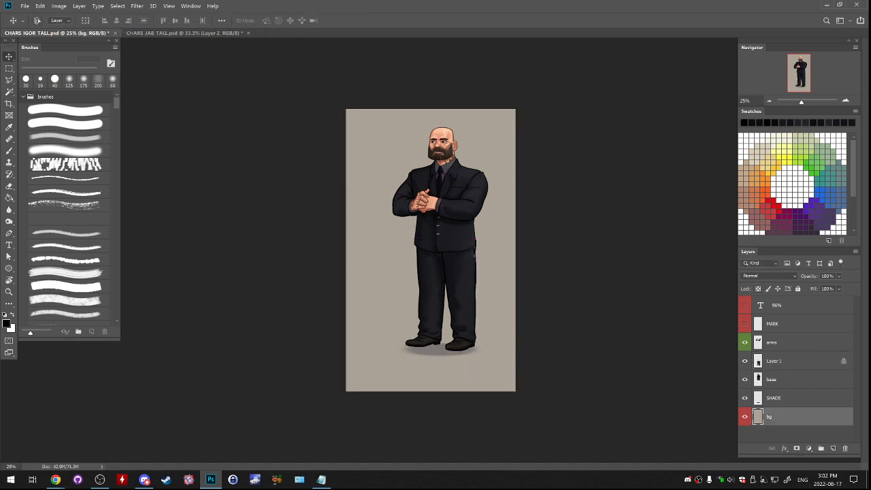
left_click(467, 239, "ctrl")
left_click(465, 279, "ctrl")
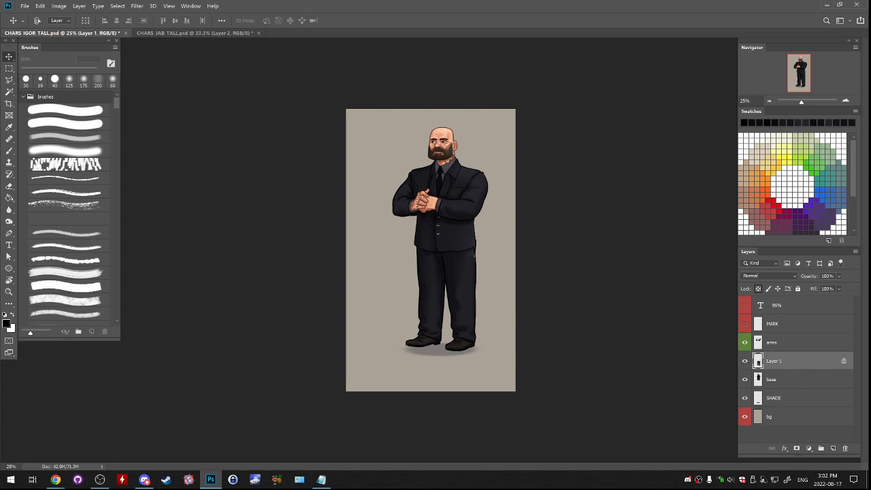
left_click(758, 289)
key("b")
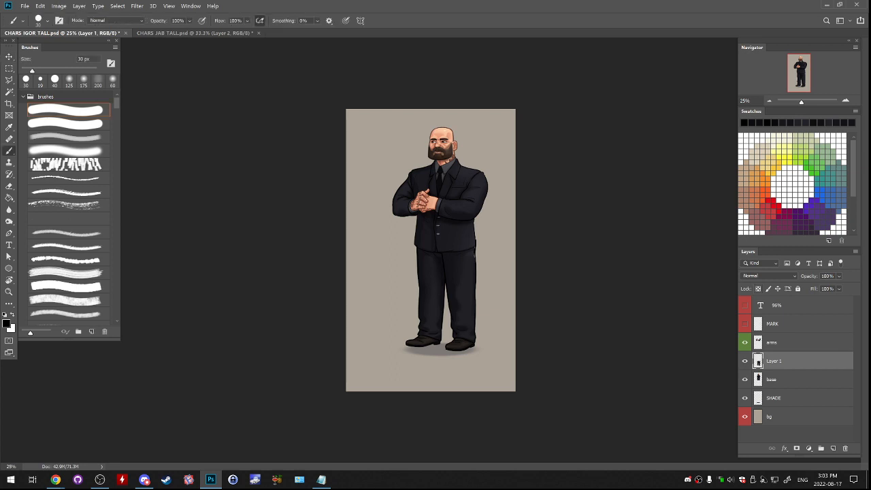
- Select Igor's arms, legs and base layers together and move the whole figure slightly down onto its shadow
left_click(783, 380, "ctrl")
left_click(782, 342, "ctrl")
left_click_drag(543, 321, 545, 327)
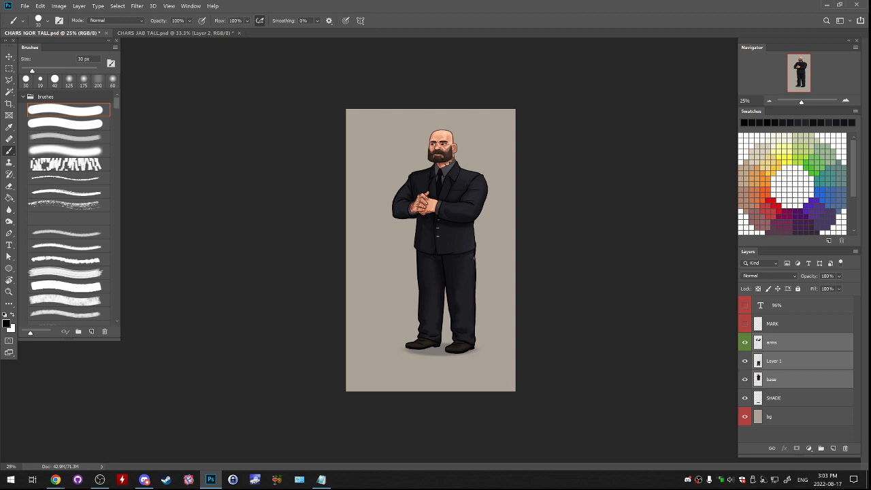
- Warp the legs layer so its waist curves beneath the jacket hem and the right-hand hip sits inside the jacket's edge
scroll(434, 284, "up", 3)
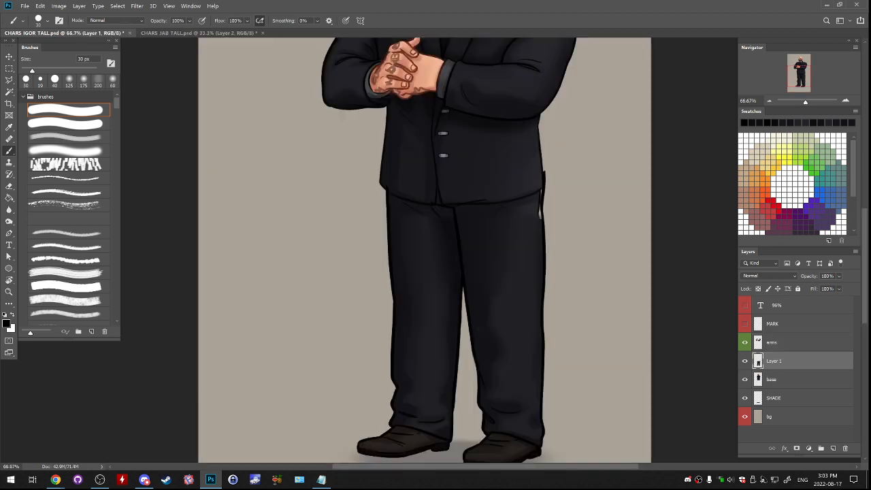
left_click(40, 5)
mouse_move(68, 199)
left_click(159, 253)
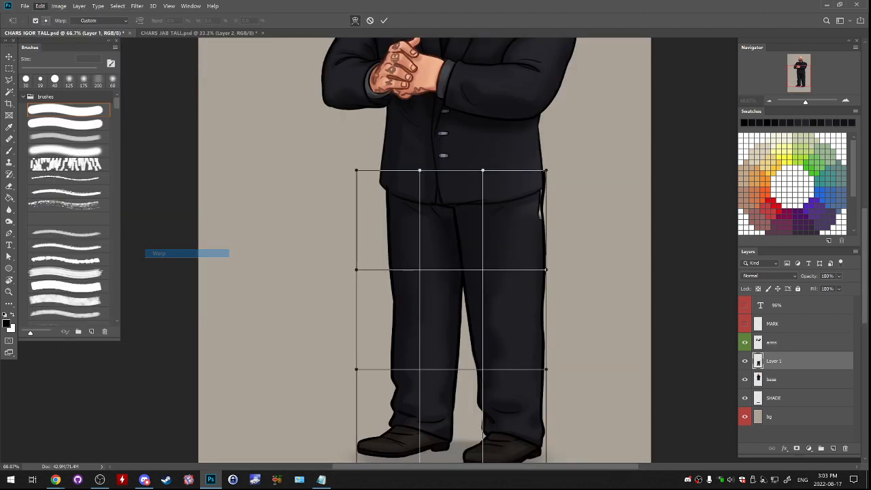
mouse_move(469, 171)
left_mouse_down()
mouse_move(482, 198)
mouse_move(479, 185)
left_mouse_up()
left_click_drag(545, 217, 542, 241)
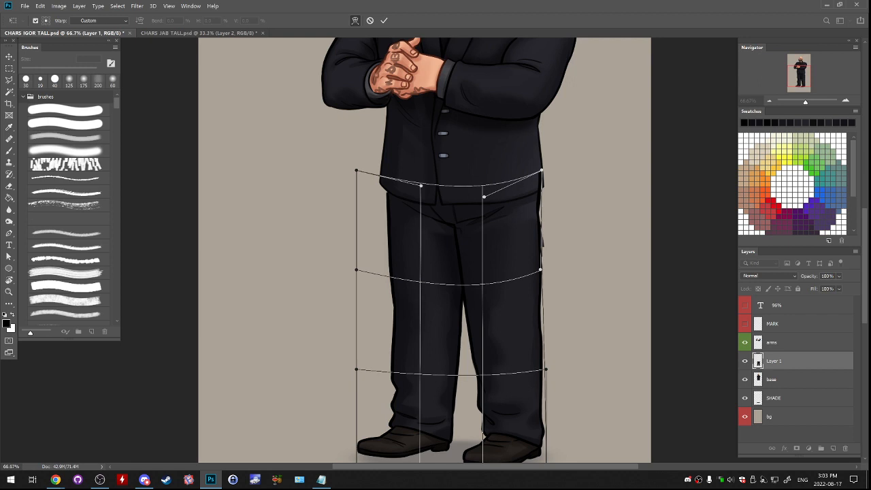
left_click_drag(389, 212, 389, 213)
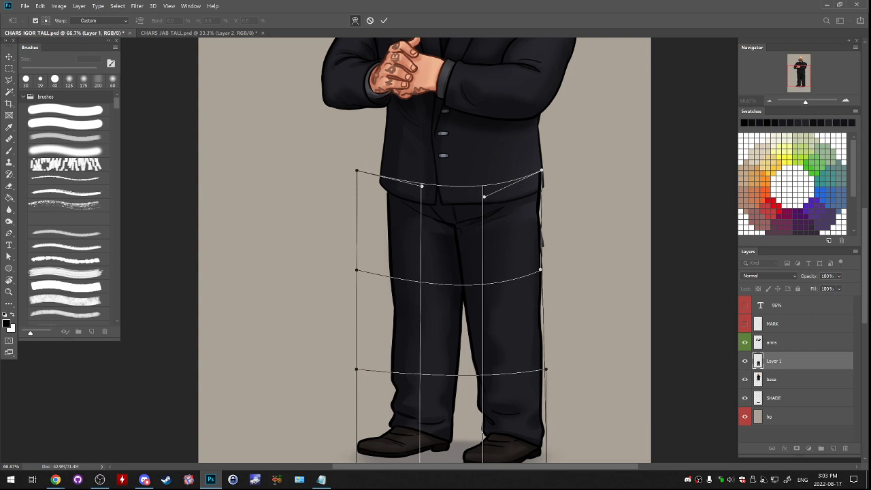
key("Return")
- Erase the leftover dark sliver beside the right-hand hip on the base layer with a 40 px eraser
key("b")
key("e")
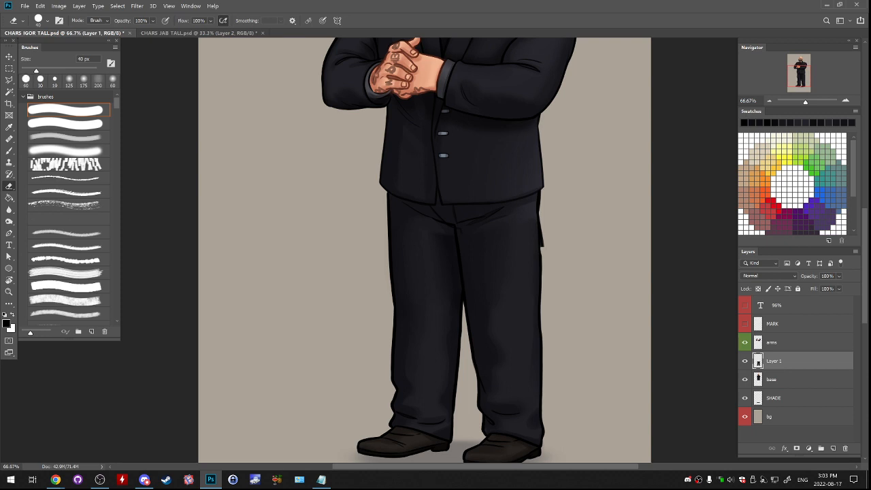
left_click(782, 379)
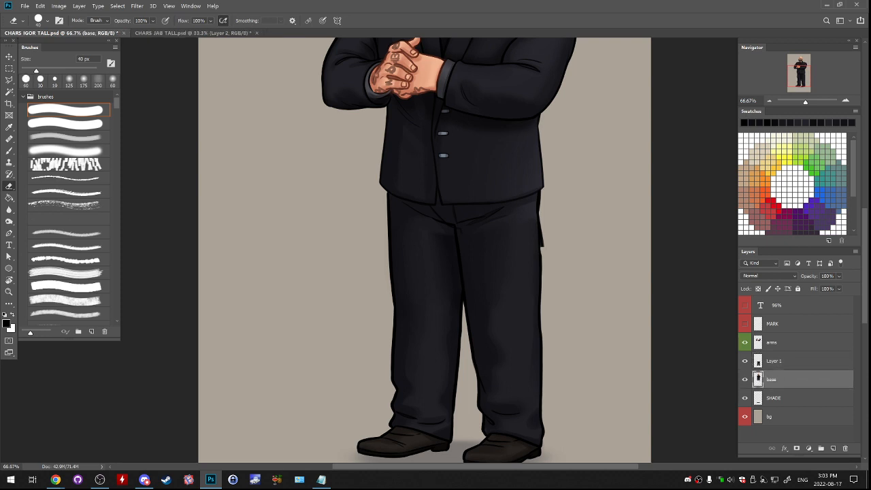
left_click_drag(548, 217, 551, 236)
- Soften the upper trouser shading around the inner thighs on Layer 1 with a soft brush enlarged to 100 px
key("ctrl+plus")
key("ctrl+plus")
left_click_drag(509, 181, 461, 299)
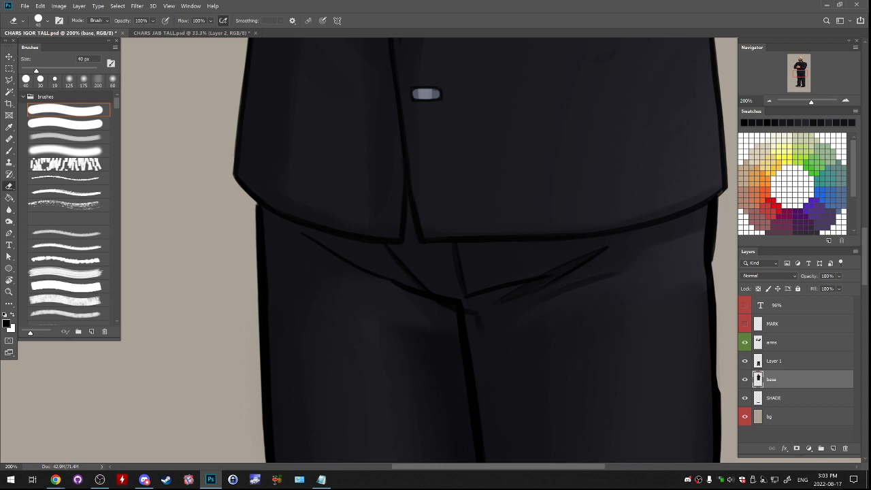
mouse_move(504, 299)
left_mouse_down()
mouse_move(330, 168)
mouse_move(344, 123)
mouse_move(435, 152)
left_mouse_up()
key("b")
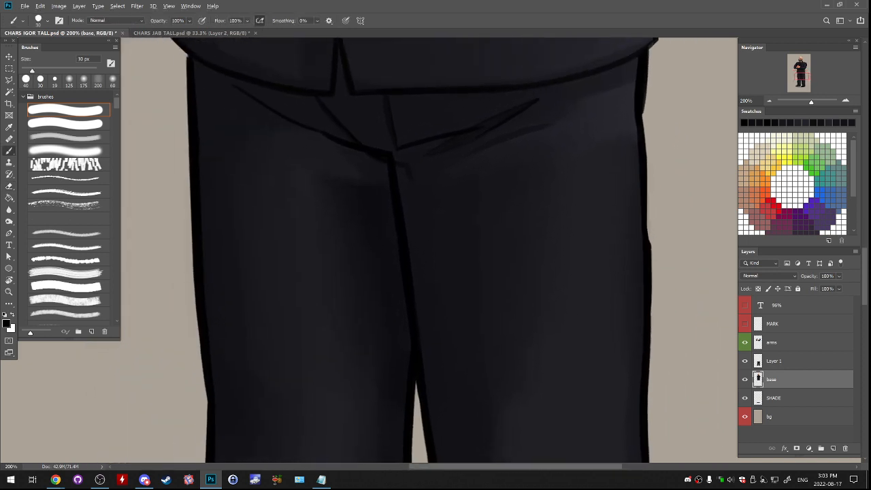
left_click(66, 137)
left_click(66, 150)
left_click(776, 362)
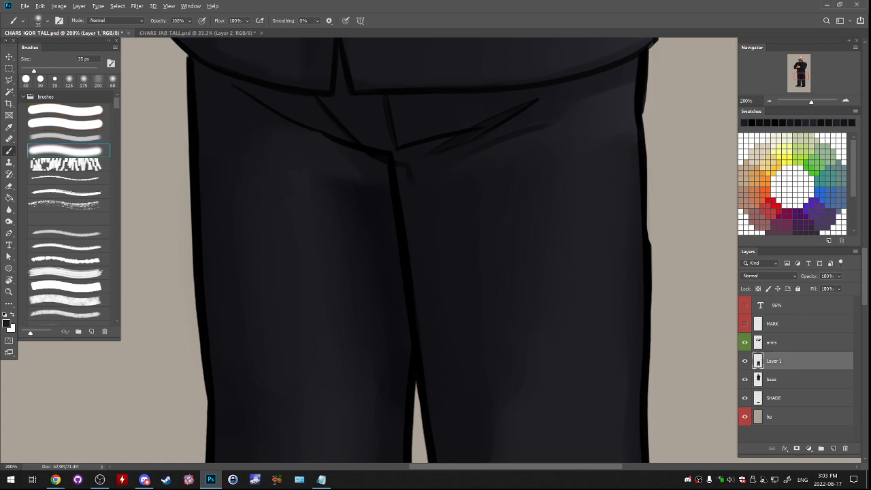
key("bracketright")
key("bracketright")
key("bracketright")
key("bracketright")
key("bracketright")
key("bracketright")
key("bracketright")
key("bracketright")
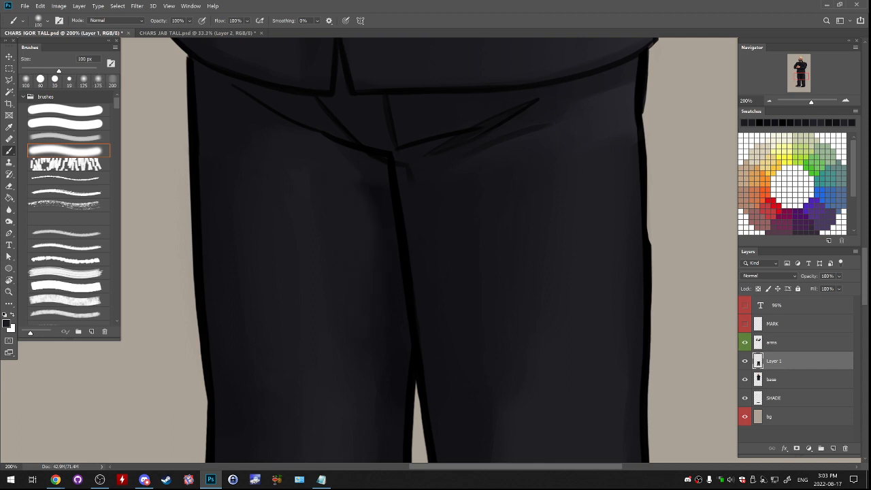
- Retouch the crotch shading and simplify the crossing fold lines, reducing the soft brush from 90 px to 25 px
key("bracketleft")
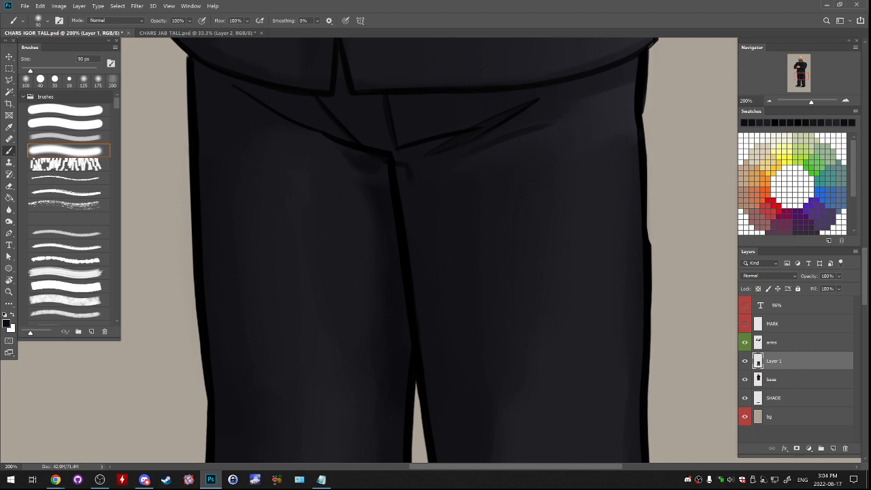
key("bracketleft")
key("bracketleft")
key("bracketleft")
key("bracketleft")
key("bracketleft")
key("bracketleft")
key("bracketleft")
key("bracketleft")
key("bracketleft")
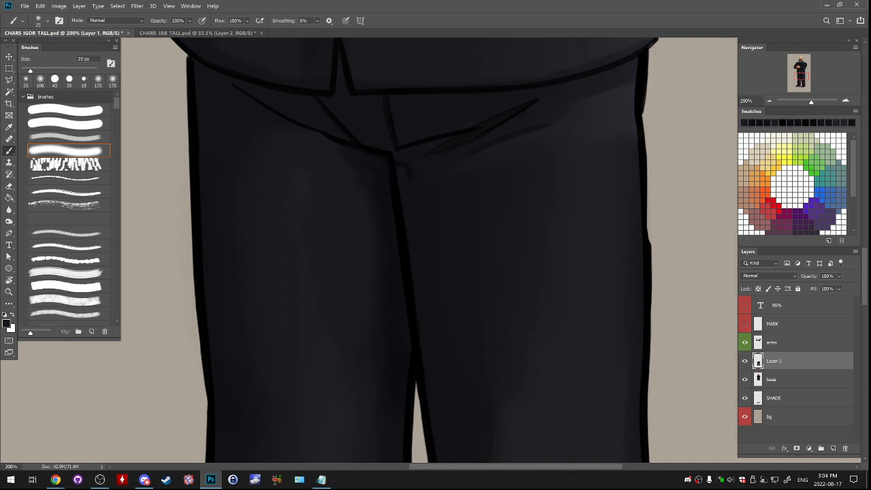
left_click_drag(476, 245, 438, 246)
left_click(400, 131, "alt")
mouse_move(360, 148)
left_mouse_down()
mouse_move(421, 133)
mouse_move(508, 128)
left_mouse_up()
left_click(450, 127, "alt")
left_click_drag(503, 163, 366, 176)
left_click(395, 140, "alt")
key("bracketright")
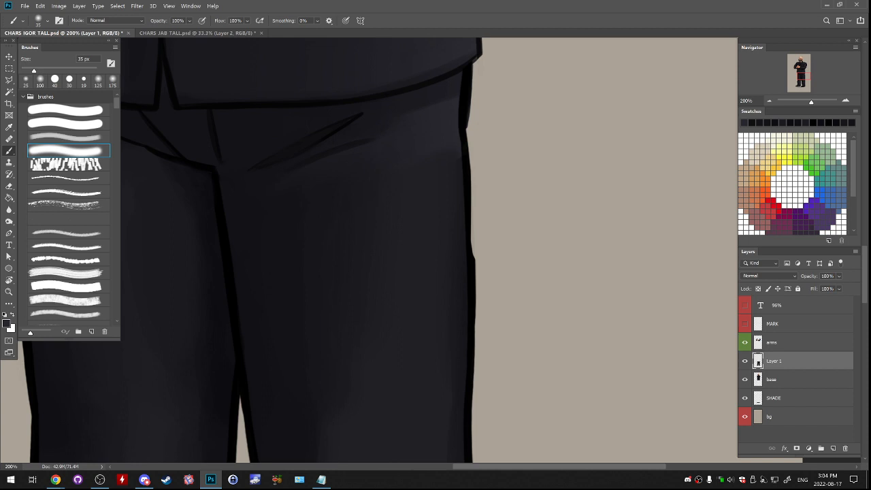
key("alt+Tab")
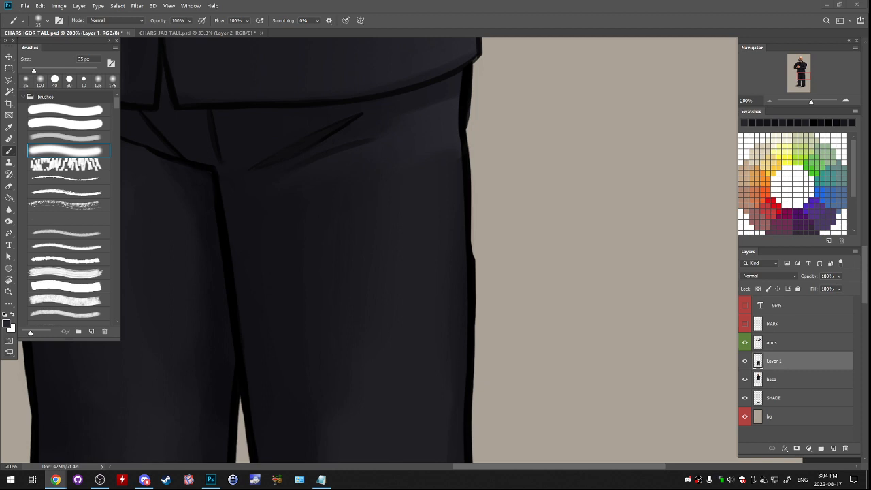
key("alt+Tab")
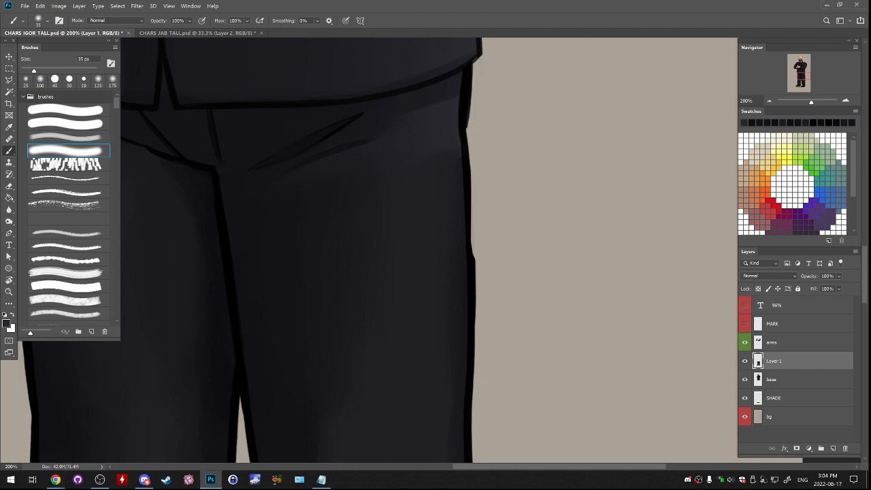
- Add a layer above the legs and paint a light vertical highlight on the right-hand thigh with a 100 px faint brush
left_click(833, 449)
left_click(68, 137)
key("bracketleft")
key("bracketleft")
key("bracketleft")
key("bracketleft")
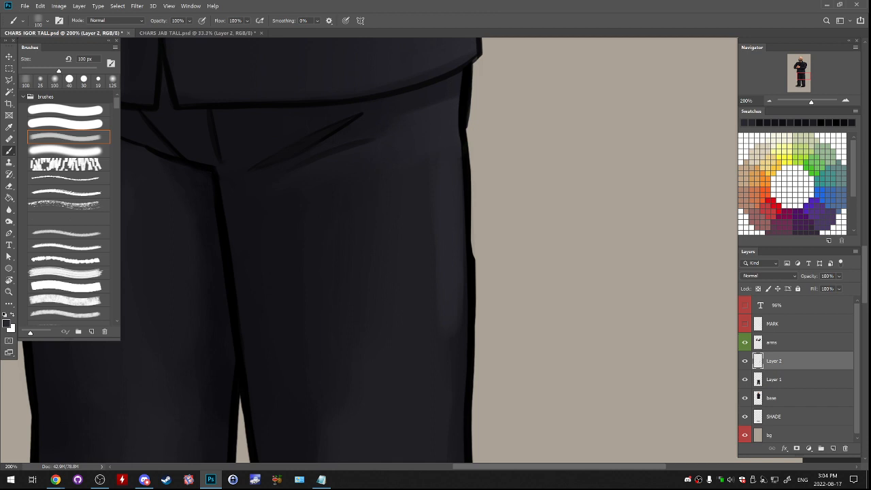
key("ctrl+minus")
scroll(435, 250, "down", 3)
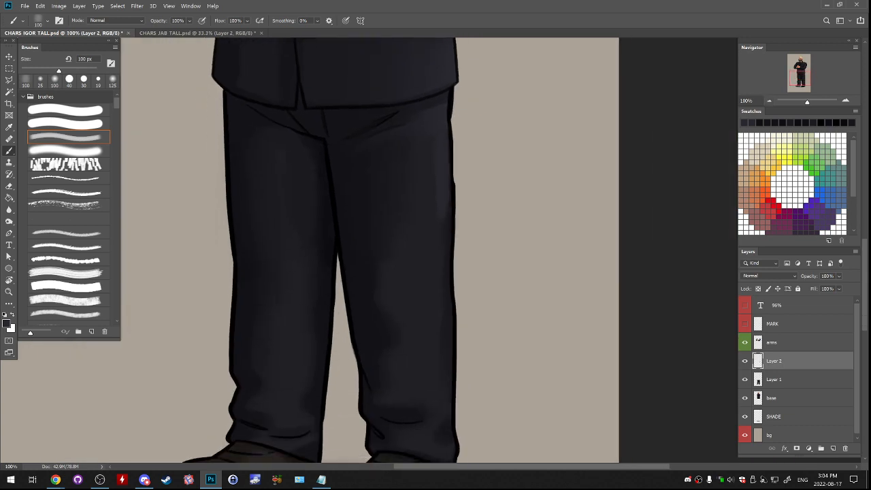
- Blend the shading down the right-hand trouser leg on the new layer with a 125 px soft brush
left_click(68, 150)
key("bracketright")
key("bracketright")
key("bracketright")
key("bracketright")
key("bracketright")
key("bracketright")
key("bracketright")
key("bracketright")
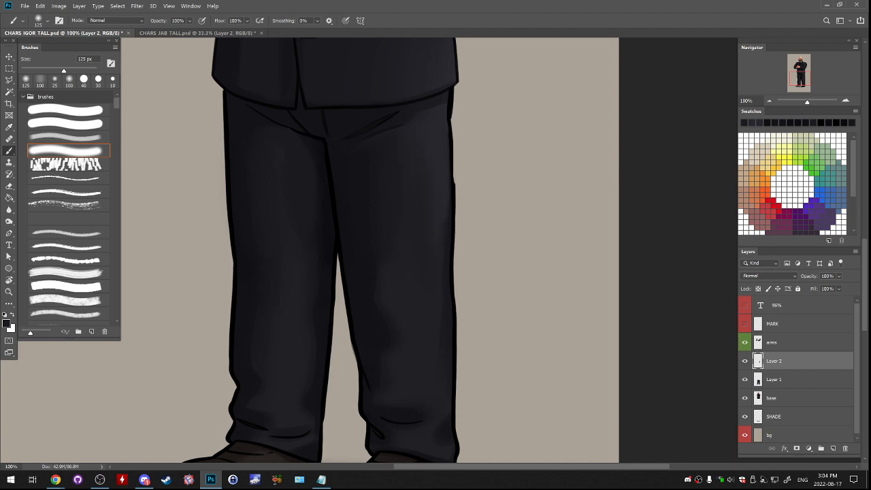
left_click(410, 299, "alt")
mouse_move(408, 238)
left_mouse_down()
mouse_move(397, 236)
mouse_move(384, 256)
mouse_move(388, 238)
mouse_move(417, 249)
mouse_move(417, 336)
left_mouse_up()
- Try to straighten the outer outline of the right-hand thigh with a 19 px hard brush
key("shift+comma")
key("ctrl+plus")
left_click_drag(432, 114, 433, 264)
key("ctrl+z")
left_click(438, 184, "alt")
left_click_drag(437, 129, 437, 271)
key("ctrl+z")
key("ctrl+z")
left_click_drag(436, 144, 437, 369)
mouse_move(437, 122)
left_mouse_down()
mouse_move(447, 298)
mouse_move(443, 257)
left_mouse_up()
key("ctrl+z")
key("ctrl+z")
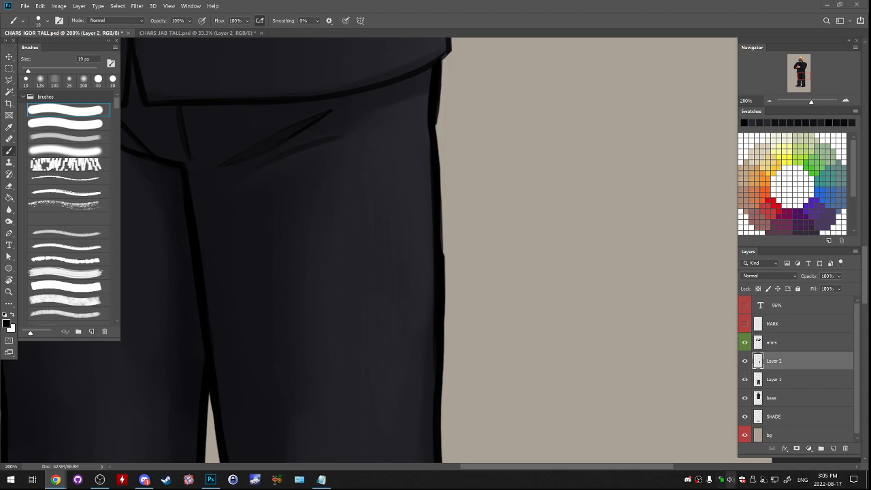
left_click(731, 479)
left_click_drag(762, 458, 749, 457)
left_click(731, 479)
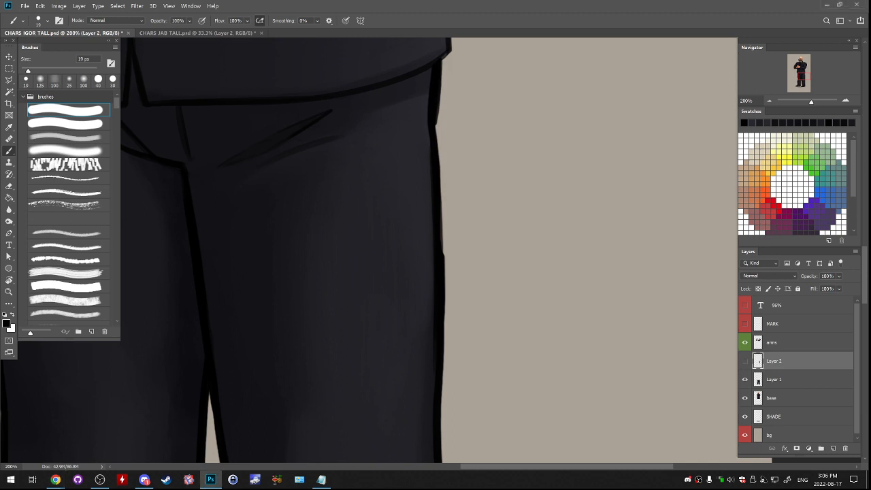
- Redraw the uneven part of the right-hand thigh's outer outline in black with the 19 px hard brush
left_click_drag(367, 299, 386, 288)
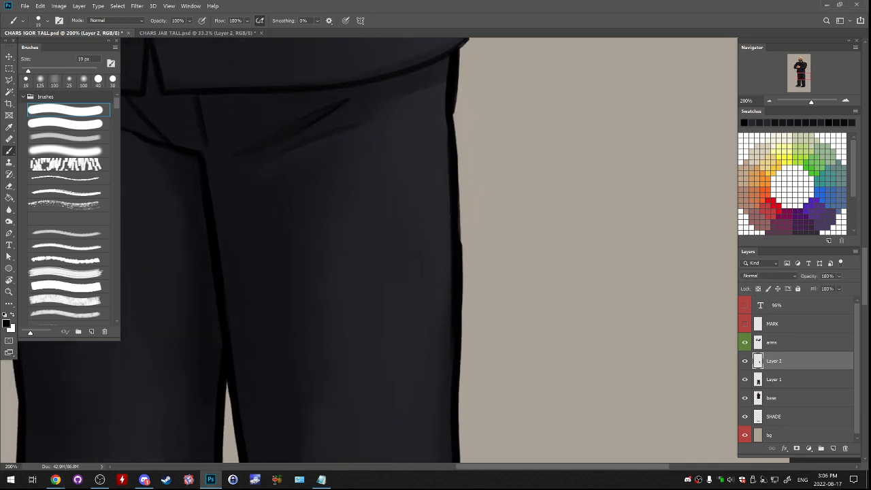
mouse_move(454, 106)
left_mouse_down()
mouse_move(460, 223)
mouse_move(457, 127)
mouse_move(456, 141)
left_mouse_up()
key("ctrl+z")
- Merge the retouch layer into the legs layer and trim the bump on the right-hand leg's outer outline with a 10 px eraser
key("ctrl+z")
key("ctrl+z")
left_click_drag(457, 218, 461, 242)
scroll(429, 251, "down", 3)
key("e")
key("ctrl+e")
key("[")
key("[")
key("[")
key("[")
key("[")
key("[")
left_click_drag(467, 170, 465, 293)
key("ctrl+z")
left_click_drag(465, 260, 465, 212)
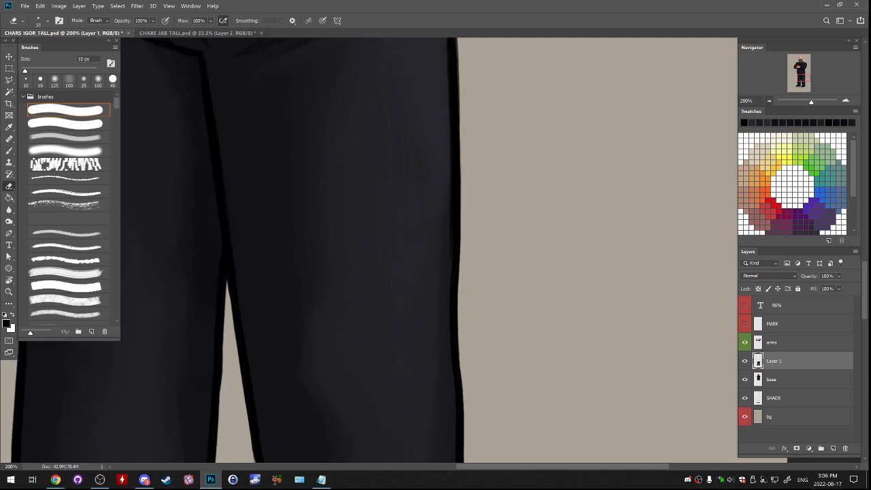
- Add a new layer above the legs and smooth the right-hand trouser leg's shading with a 175 px soft brush and a 200 px faint brush
key("ctrl+minus")
key("b")
left_click(65, 150)
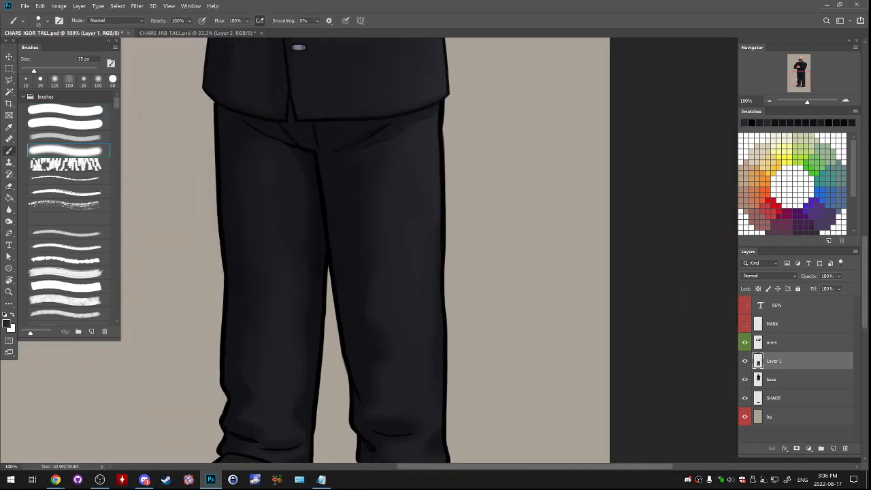
left_click(833, 448)
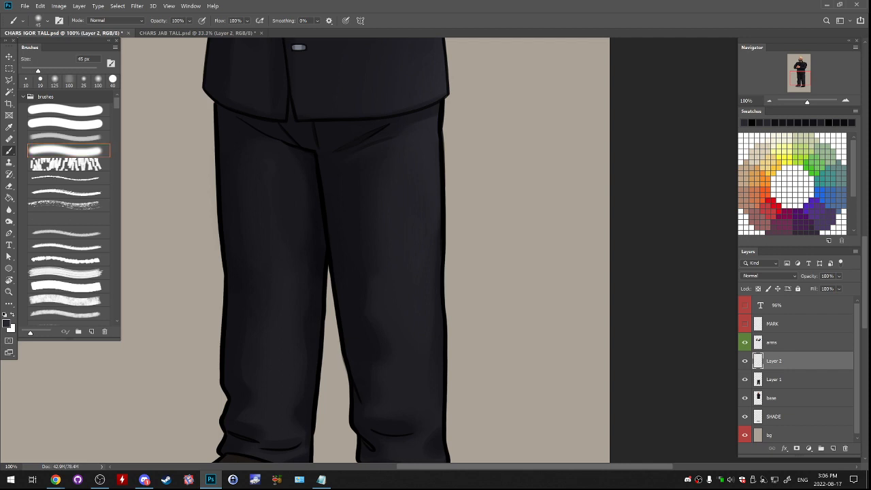
left_click_drag(56, 70, 73, 71)
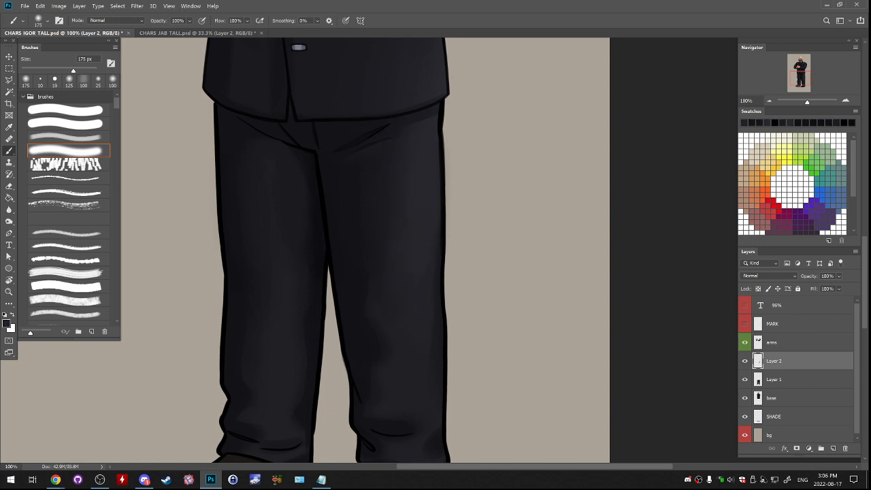
left_click_drag(381, 286, 351, 243)
key("bracketright")
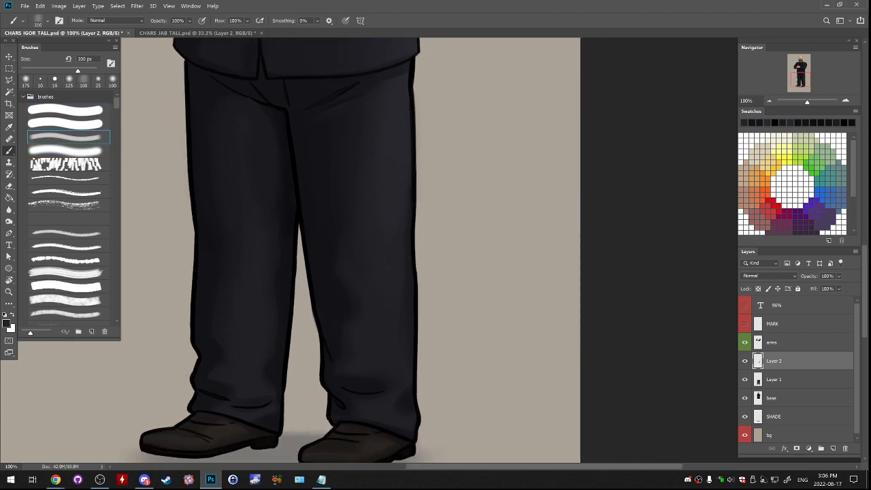
left_click_drag(327, 272, 423, 250)
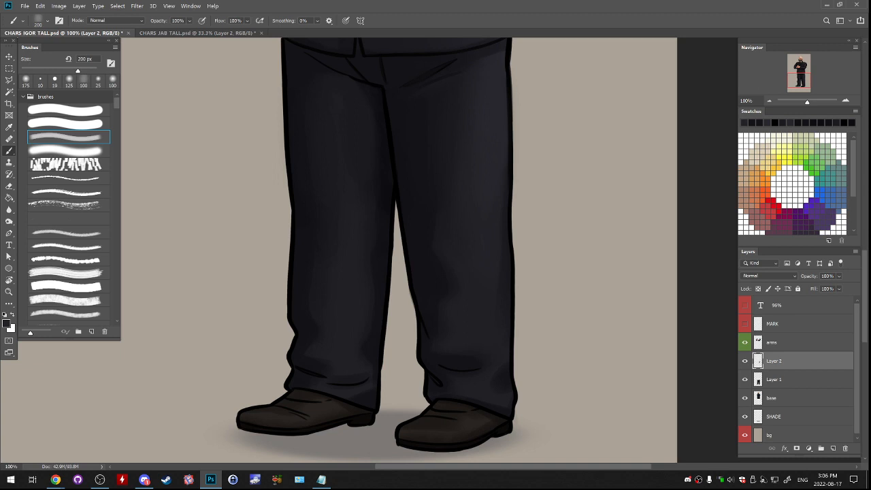
left_click_drag(381, 204, 384, 309)
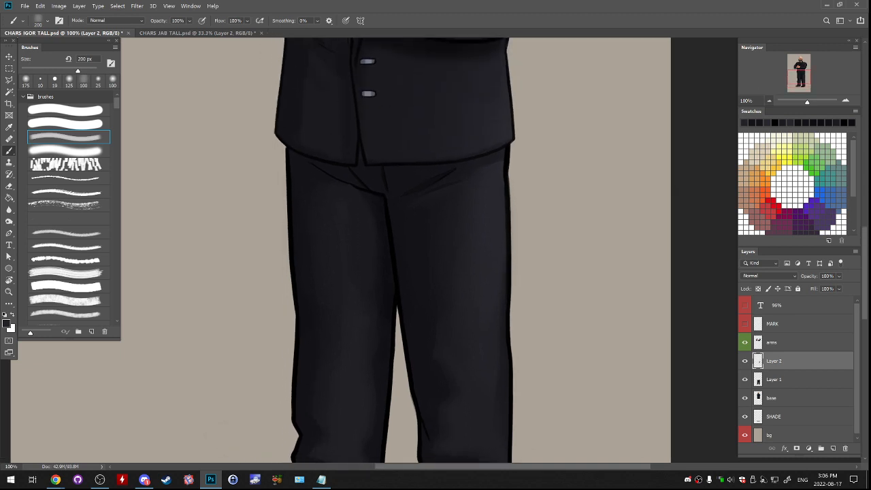
- Merge the shading layer down into the legs layer, toggle its visibility to compare, and review the whole figure
key("ctrl+minus")
key("ctrl+minus")
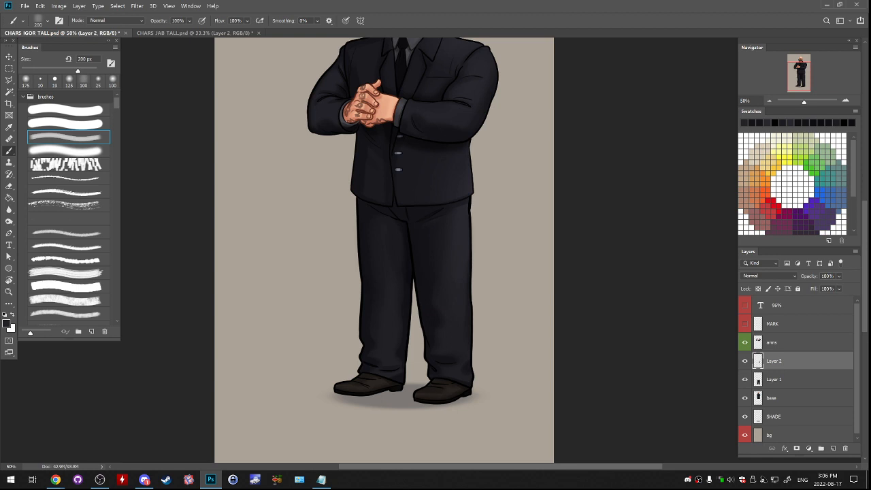
scroll(384, 249, "up", 1)
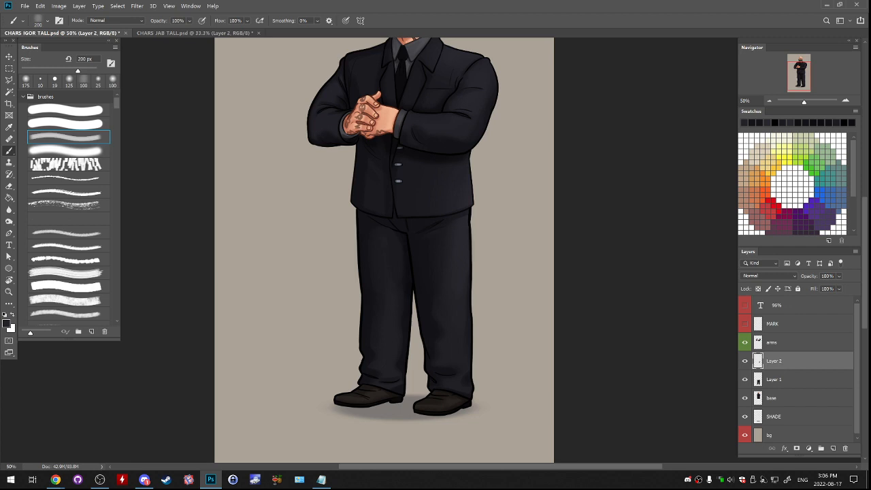
left_click_drag(409, 259, 418, 218)
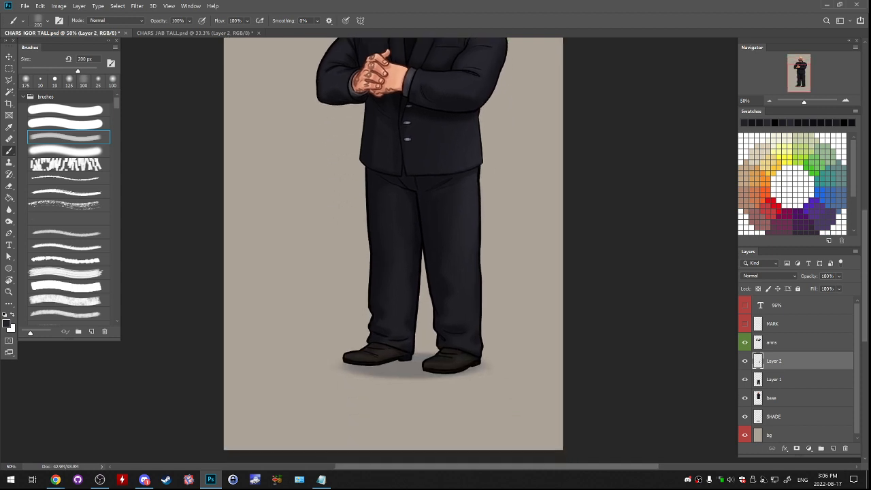
key("ctrl+e")
left_click(744, 360)
left_click(744, 361)
left_click_drag(408, 238, 436, 321)
key("ctrl+minus")
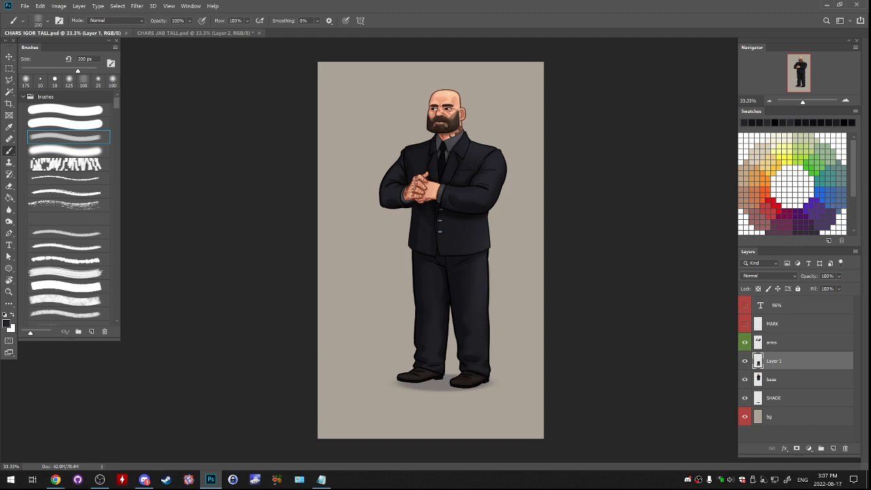
- Save the portrait as a separate file named CHARS_IGOR_TALL2.psd with Maximize Compatibility enabled
left_click(24, 6)
left_click(41, 102)
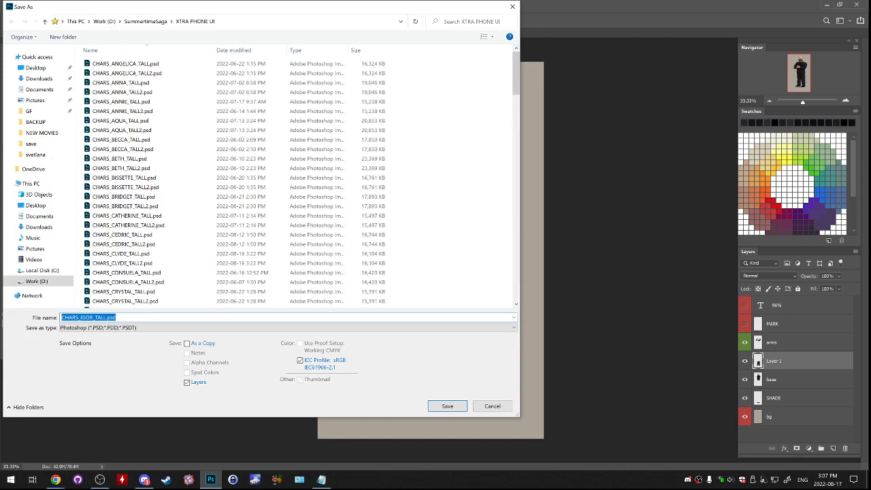
key("Right")
type("2")
key("Return")
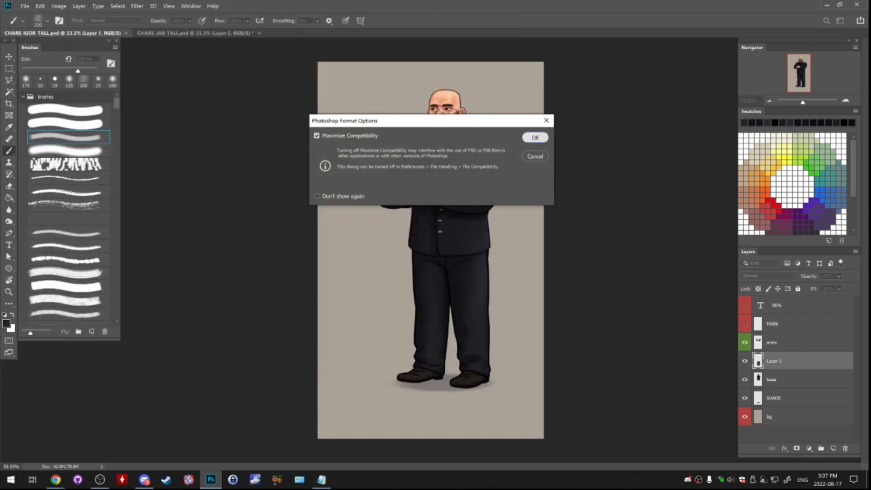
key("Return")
key("alt+Tab")
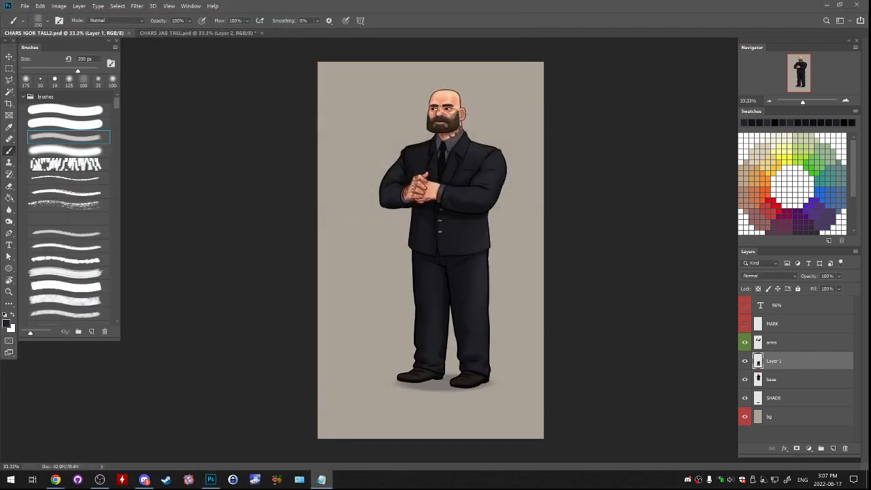
- Compare the Igor and Jab portraits briefly and open CHARS_RAZ.psd from the SummertimeSaga CHAR RAZ folder
left_click(197, 33)
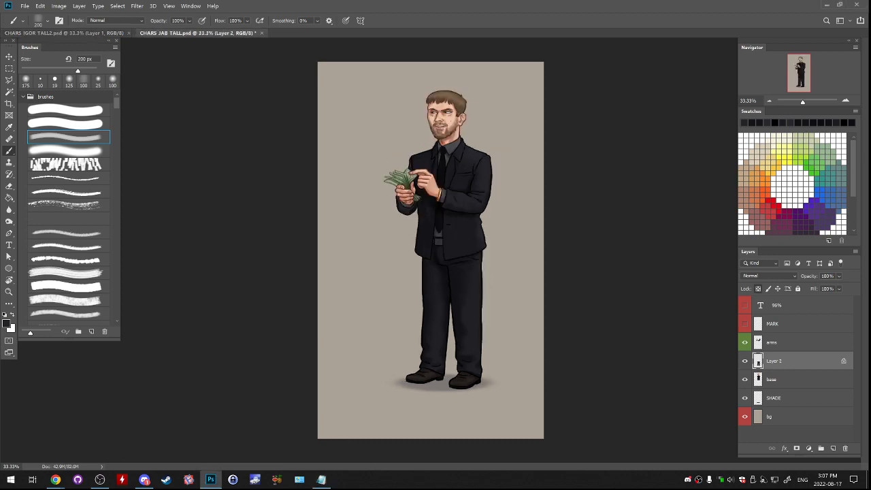
left_click(74, 32)
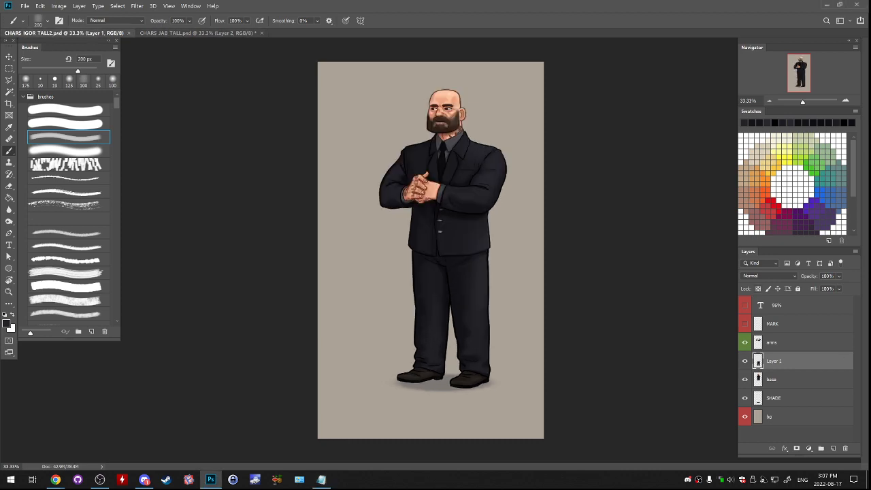
left_click(40, 6)
left_click(30, 29)
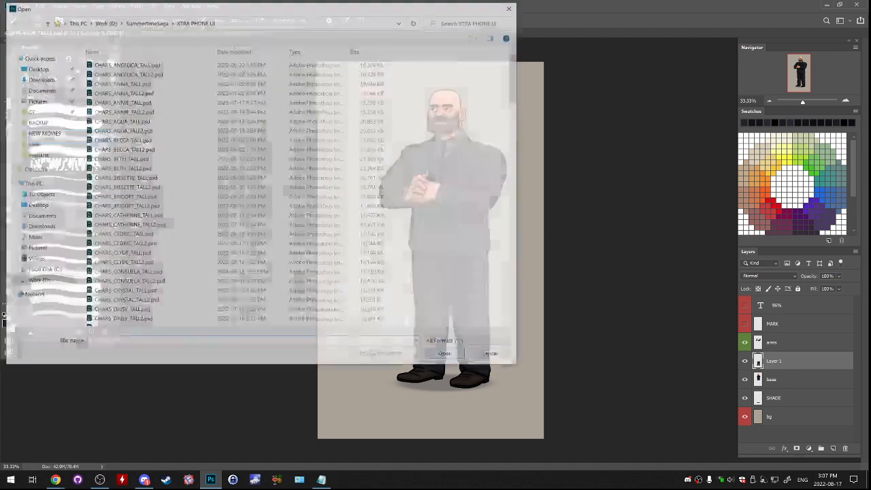
left_click(145, 21)
scroll(157, 143, "down", 1)
scroll(157, 191, "up", 18)
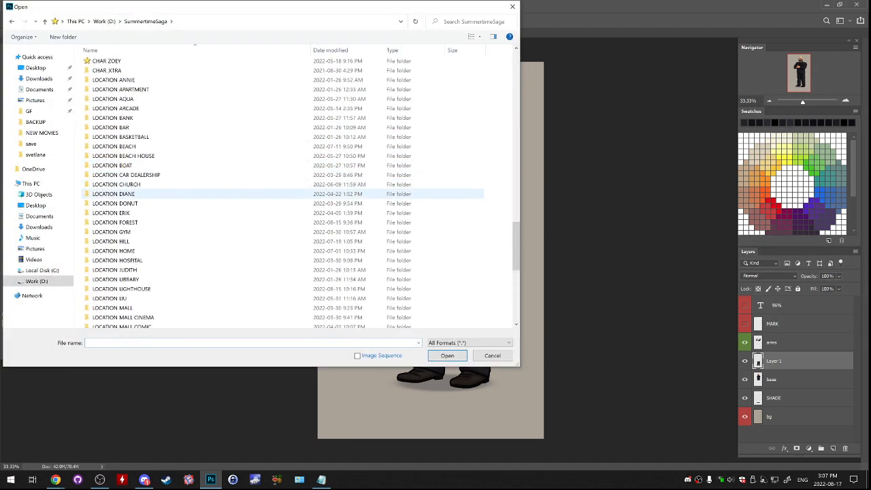
double_click(286, 137)
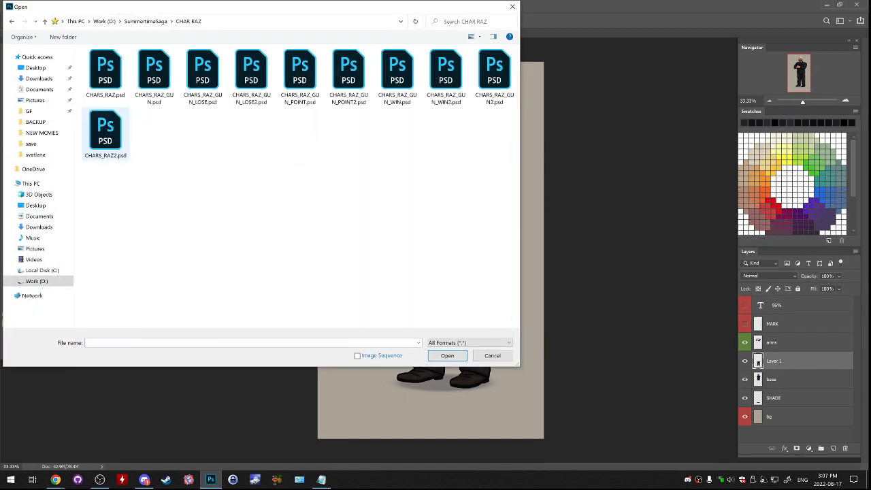
double_click(105, 68)
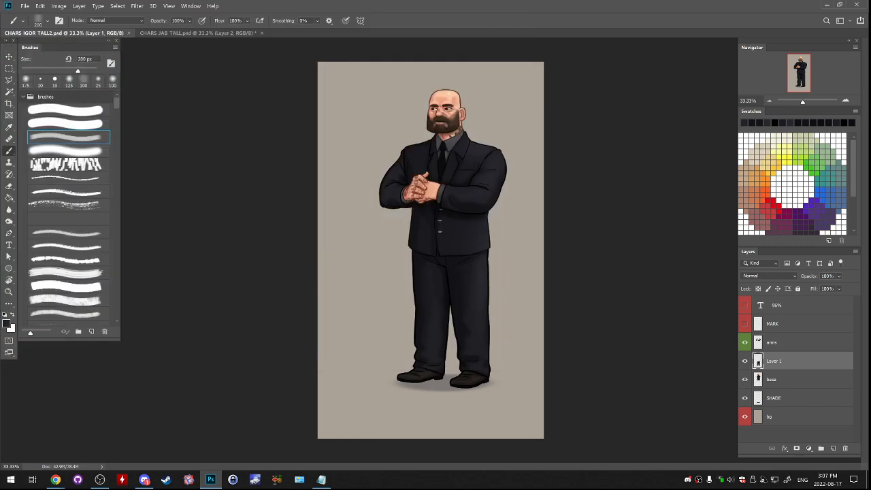
- Show Raz's body and arm groups, hiding the pointing and finger arm variants so only the side arms remain
left_click(745, 325)
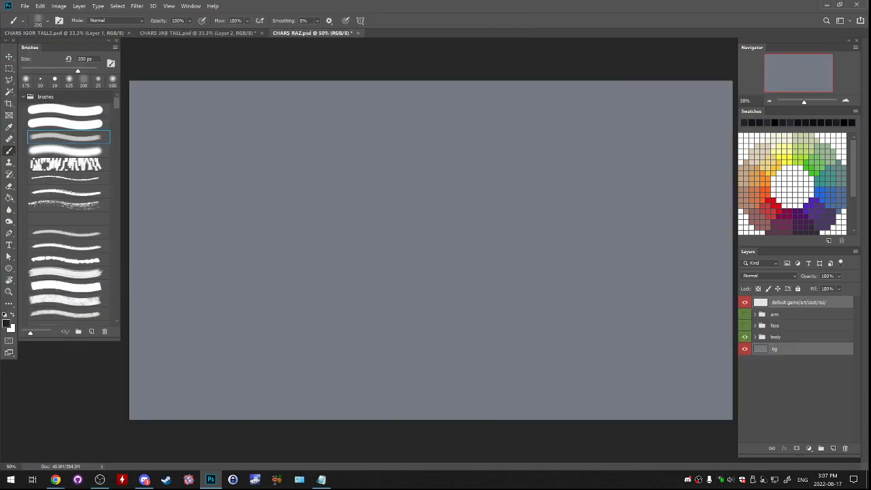
left_click(744, 337)
left_click(744, 313)
left_click(755, 314)
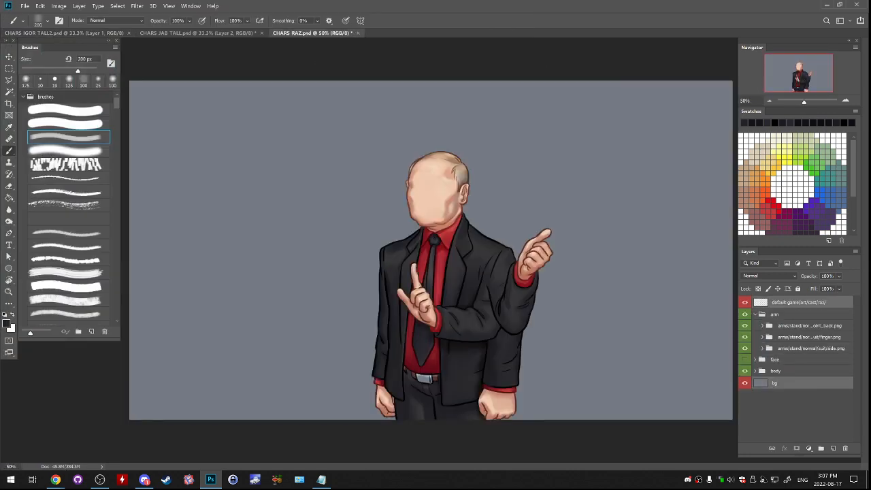
left_click(744, 337)
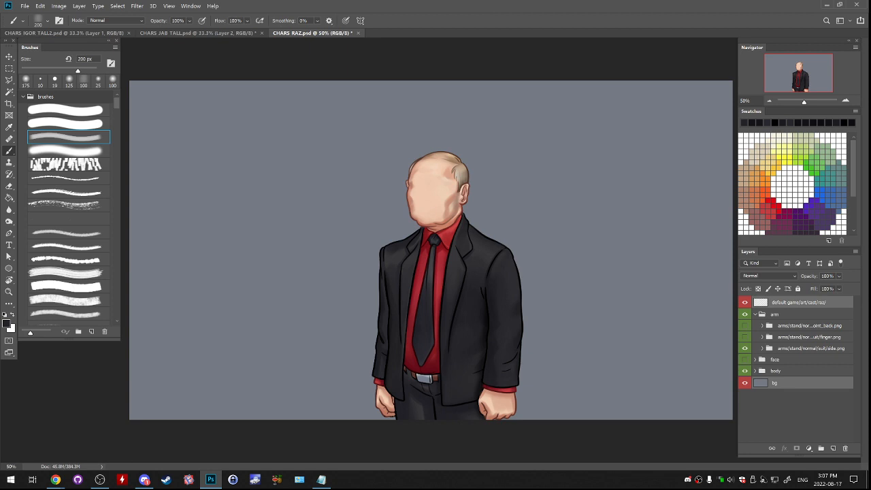
left_click(755, 314)
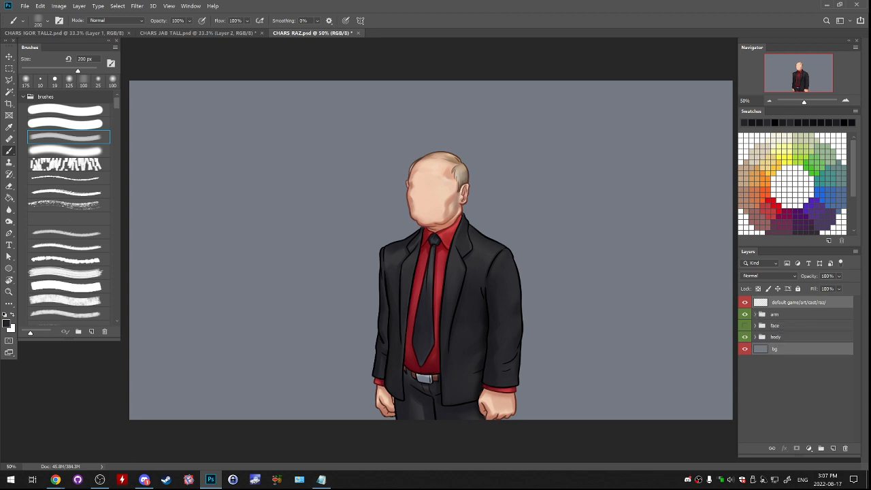
- Show Raz's face group and replace the annoyed expression with the calm one
left_click(435, 204)
left_click(467, 189)
left_click(211, 33)
left_click(310, 32)
left_click(744, 325)
left_click(756, 325)
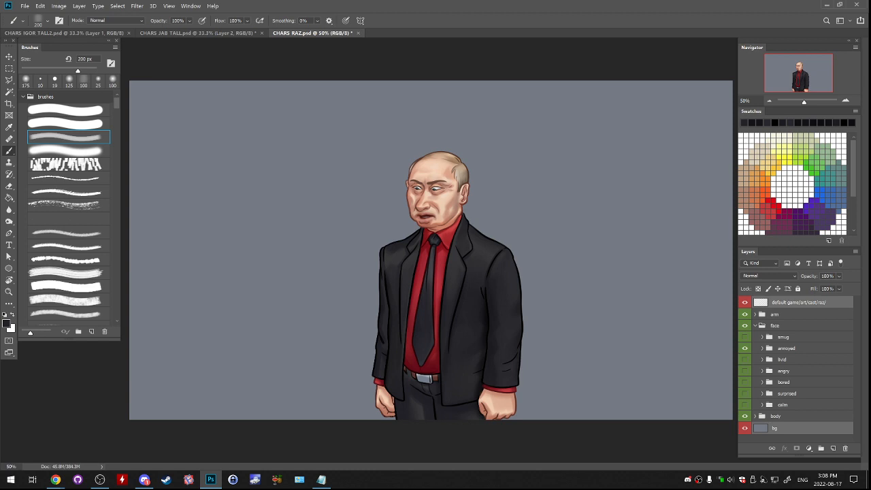
left_click(744, 348)
left_click(745, 405)
left_click(762, 404)
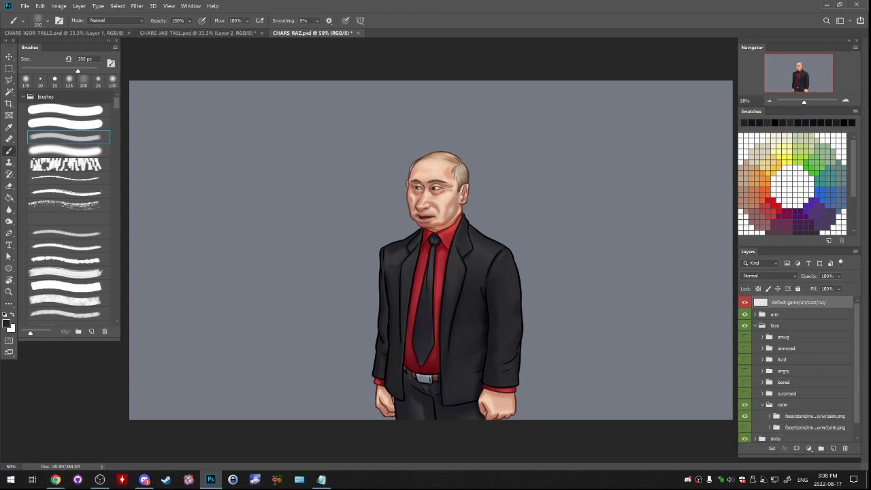
- Switch the calm expression to the closed-mouth face variant and collapse the face group
scroll(796, 368, "down", 1)
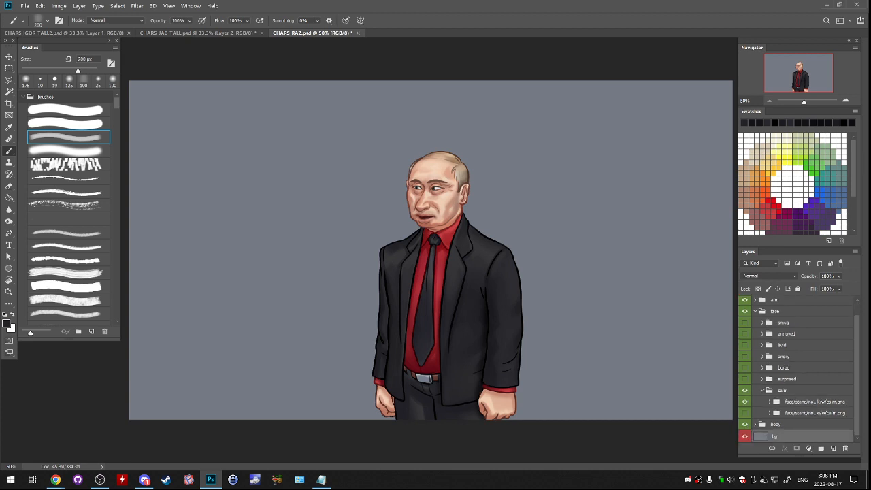
left_click(744, 412)
left_click(762, 390)
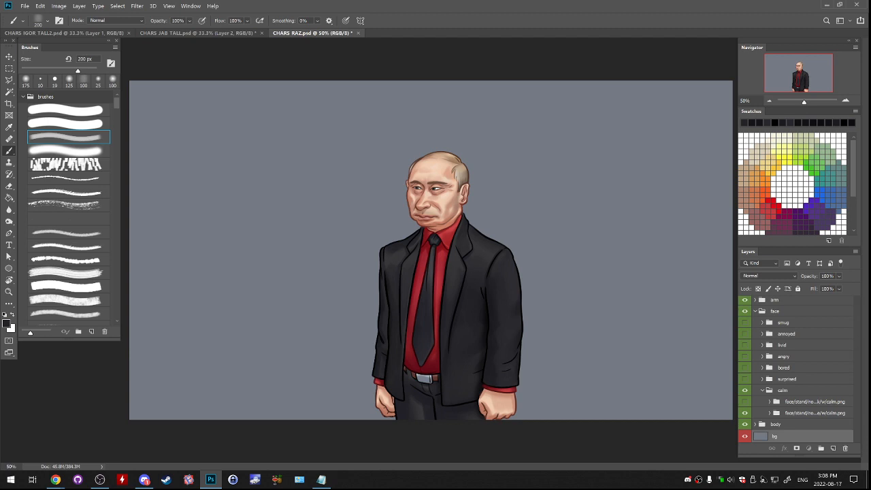
left_click(755, 325)
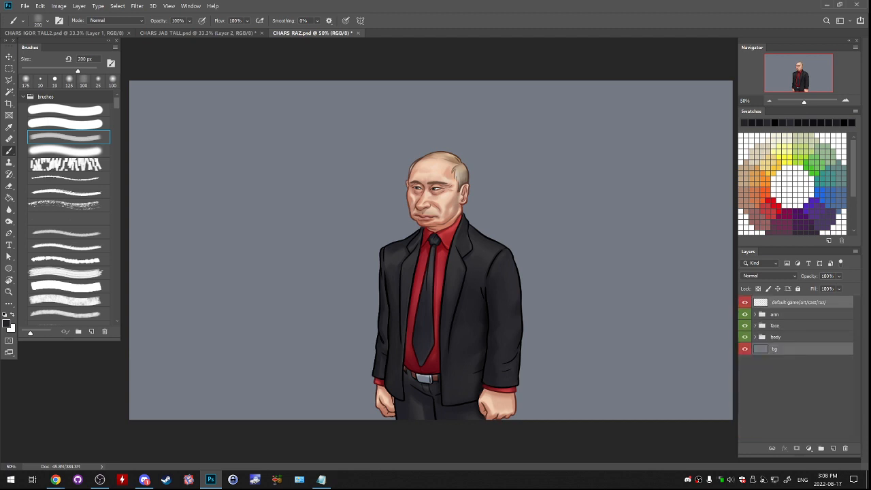
- Examine Raz's face and suit up close at 100% zoom
left_click(845, 100)
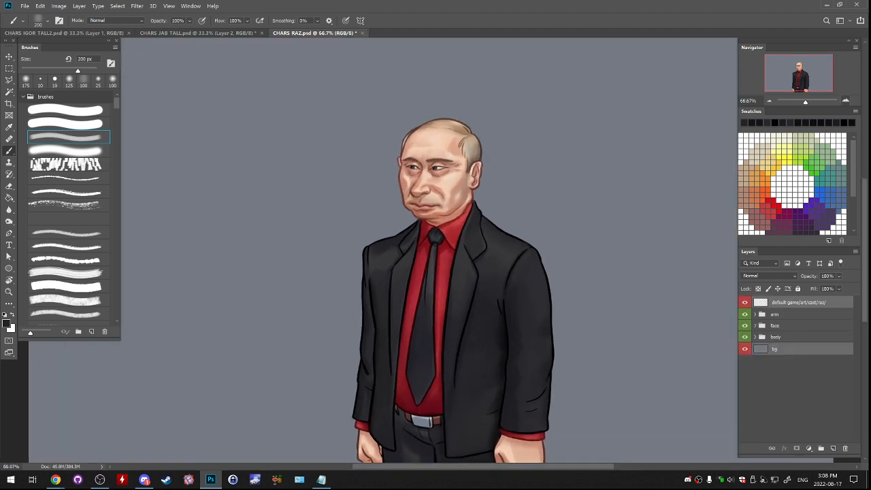
left_click(845, 100)
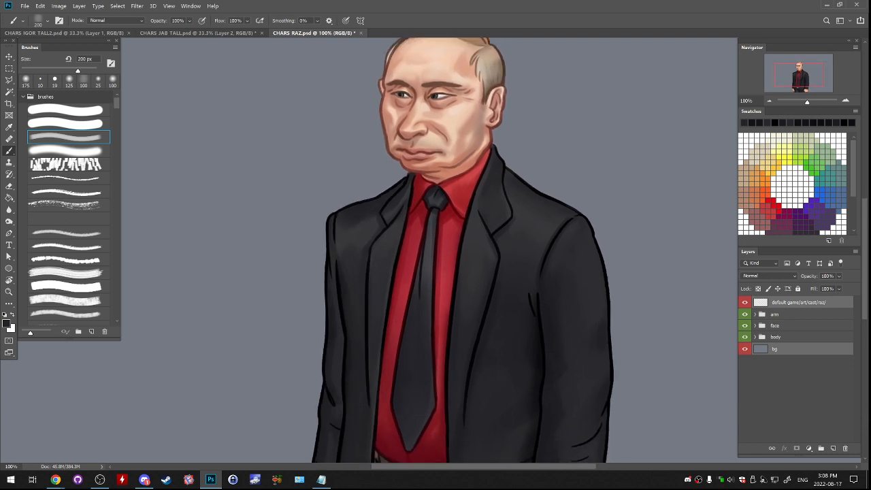
left_click_drag(436, 252, 449, 302)
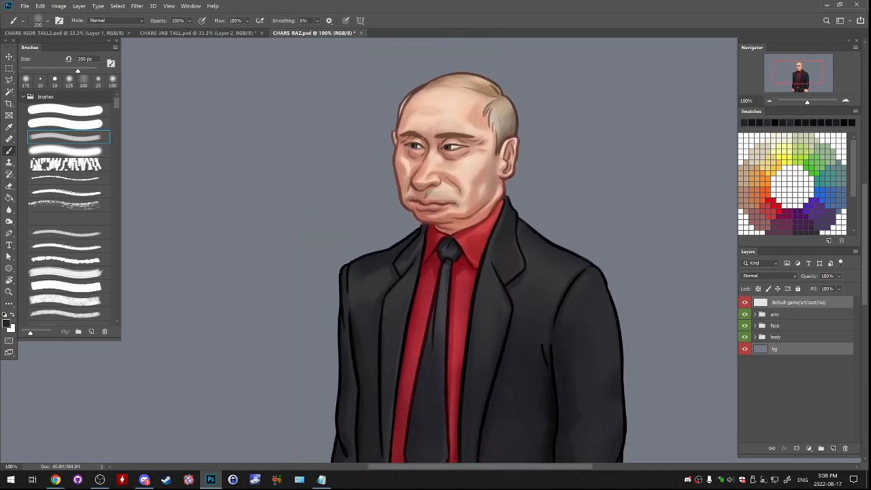
left_click_drag(449, 303, 492, 315)
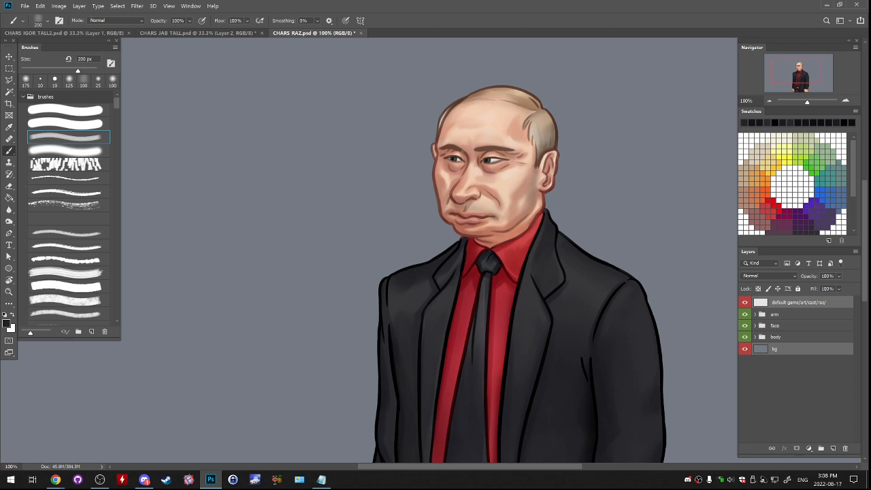
left_click_drag(491, 314, 492, 299)
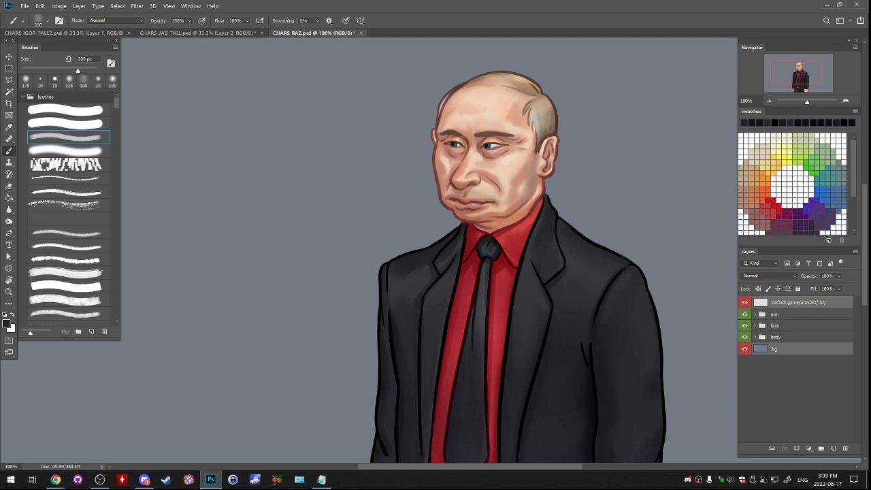
key("alt+Tab")
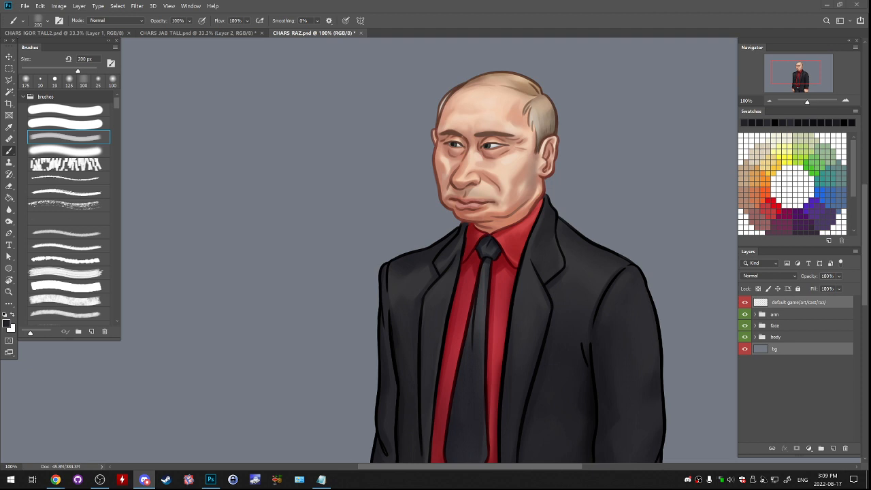
key("alt+Tab")
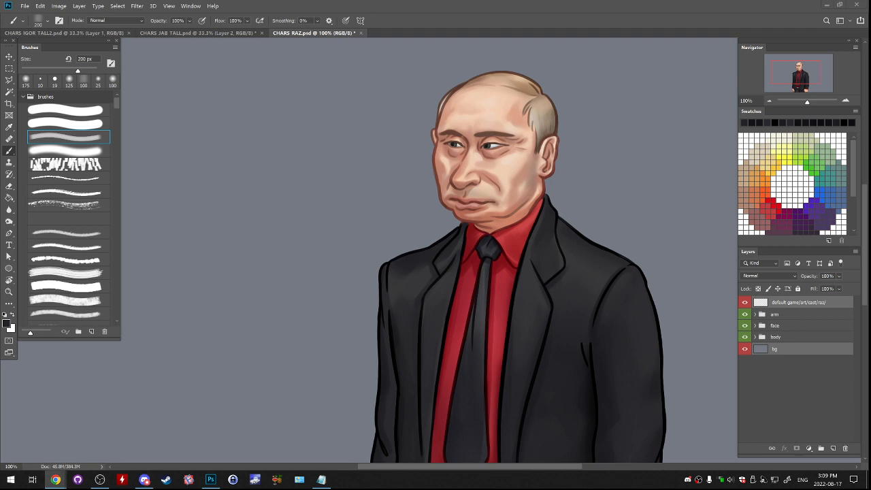
key("alt+Tab")
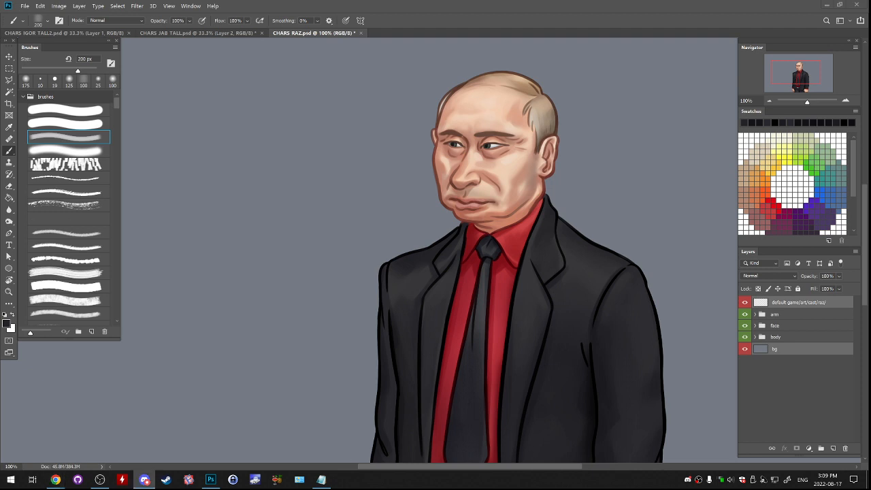
- Float the CHARS_RAZ.psd window and copy its arm, face and body groups into CHARS_IGOR_TALL2.psd
left_click(775, 326)
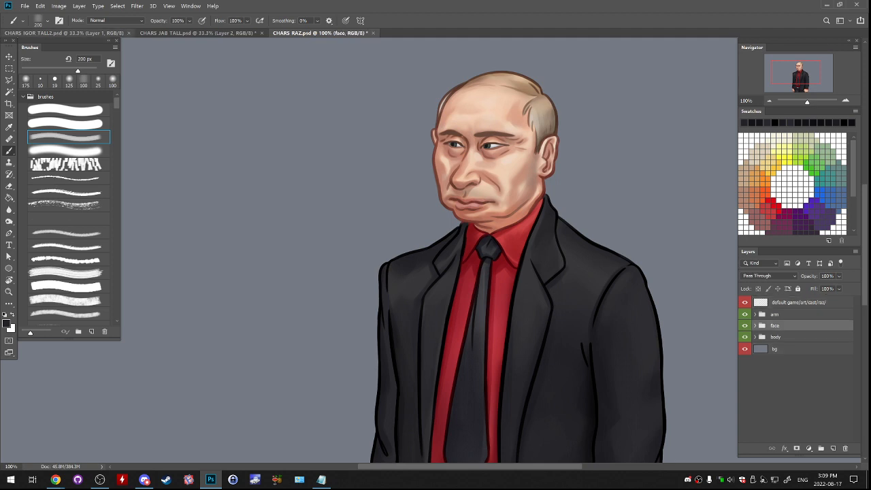
left_click(64, 33)
left_click(320, 33)
left_click_drag(319, 33, 320, 71)
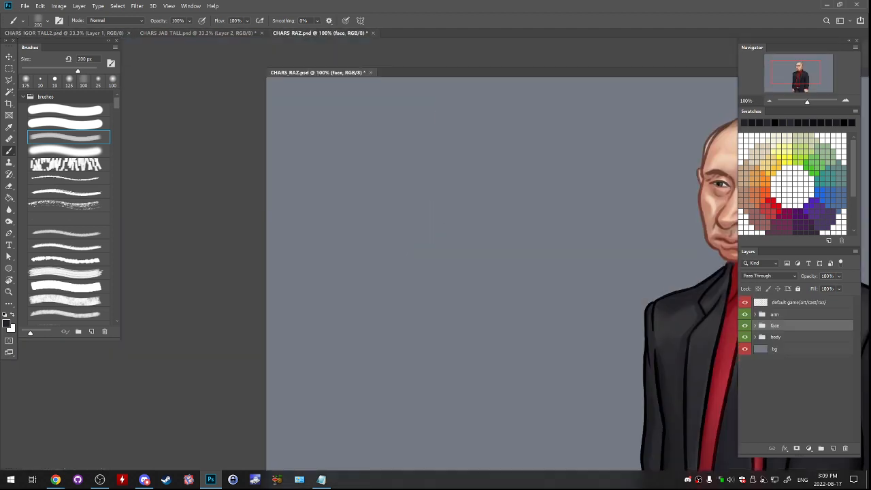
left_click(775, 314)
left_click(775, 326, "ctrl")
left_click(775, 337, "ctrl")
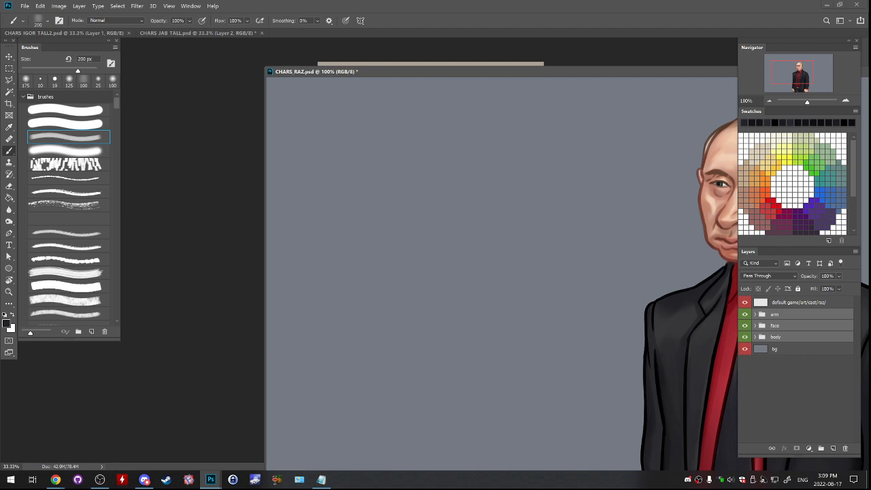
left_click_drag(578, 72, 490, 191)
left_click_drag(776, 325, 481, 124)
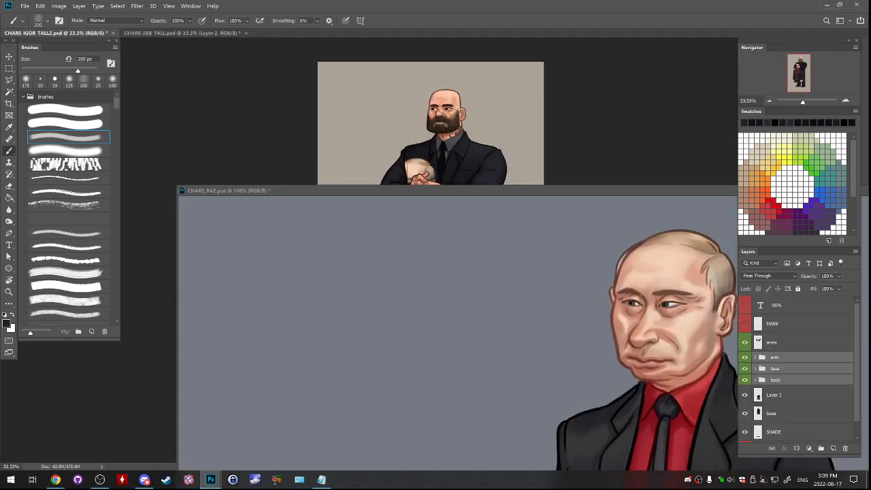
- Close CHARS_RAZ.psd without saving and move the copied arm, face and body groups above the arms layer
left_click_drag(572, 191, 285, 150)
left_click(618, 150)
key("n")
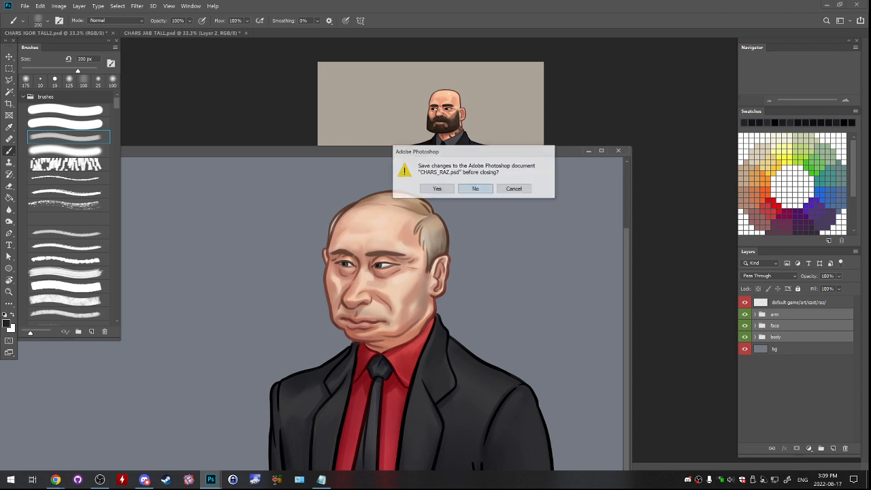
left_click_drag(776, 369, 776, 334)
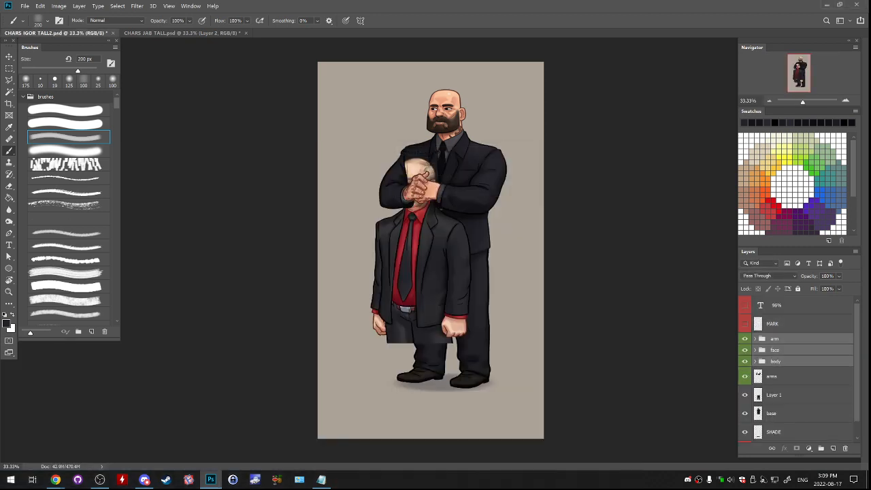
- Position the Raz groups over Igor's figure and scale them to 96%
left_click_drag(461, 268, 486, 209)
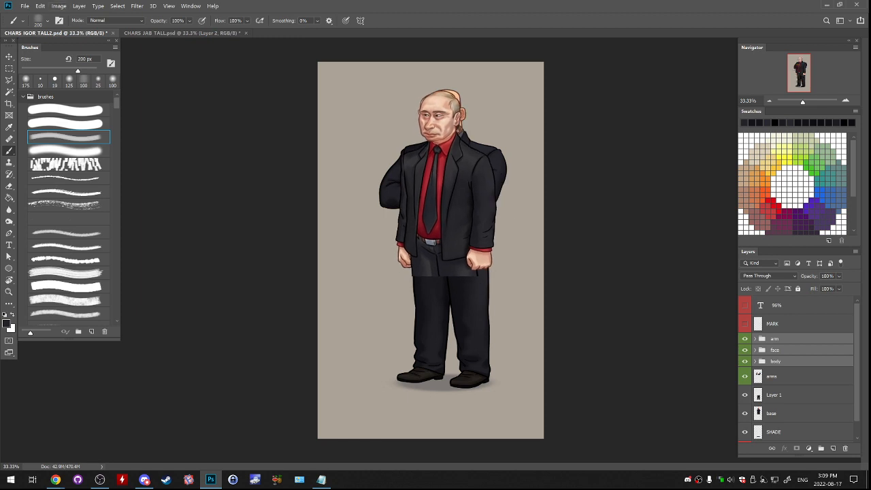
key("ctrl+t")
left_click(151, 20)
type("96")
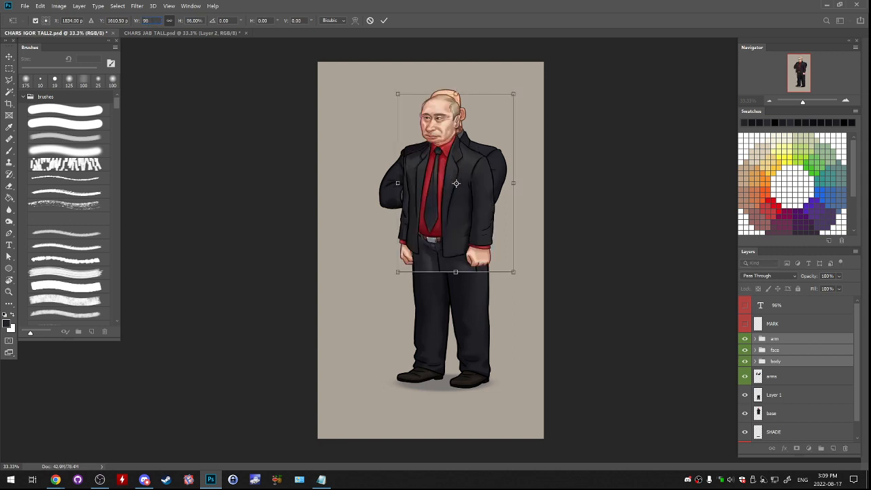
key("Return")
key("Return")
- Lower the scaled Raz figure over the existing legs and compare its placement against the Jab portrait
mouse_move(456, 190)
left_mouse_down()
mouse_move(477, 197)
mouse_move(460, 193)
mouse_move(468, 177)
mouse_move(468, 186)
left_mouse_up()
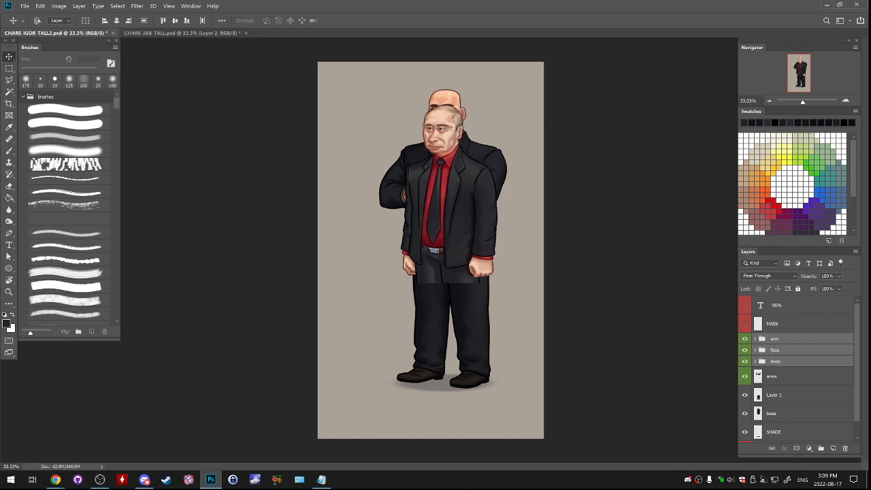
key("ctrl+Tab")
key("ctrl+Tab")
key("ctrl+Tab")
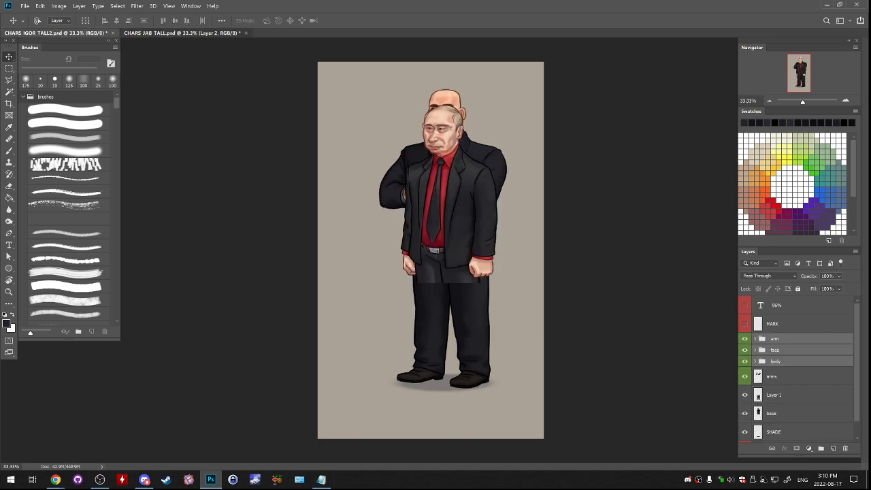
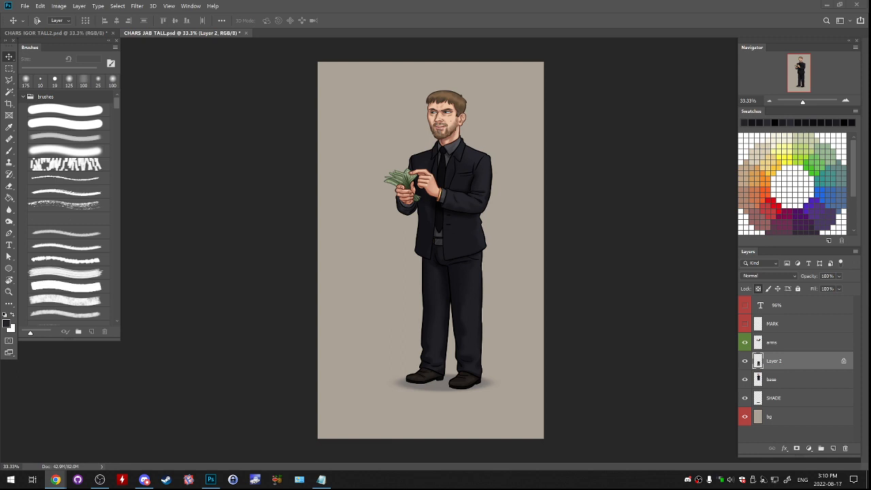
key("alt+Tab")
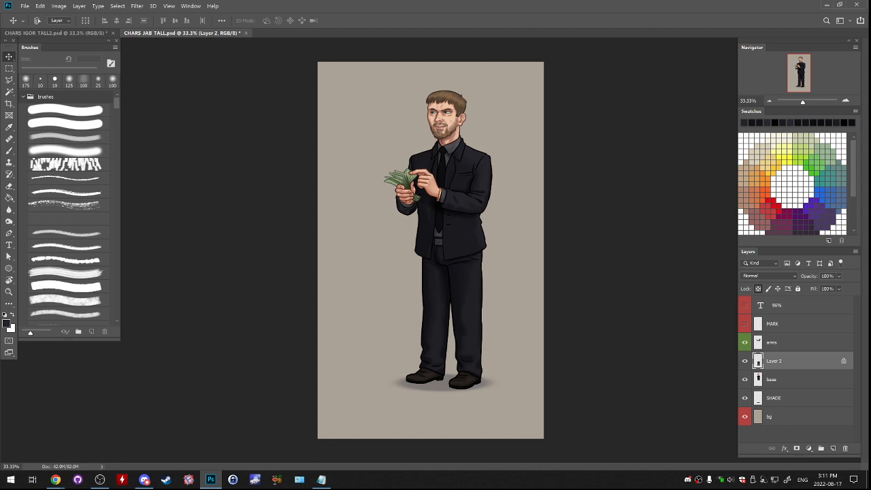
left_click(745, 360)
left_click(744, 361)
key("alt+Tab")
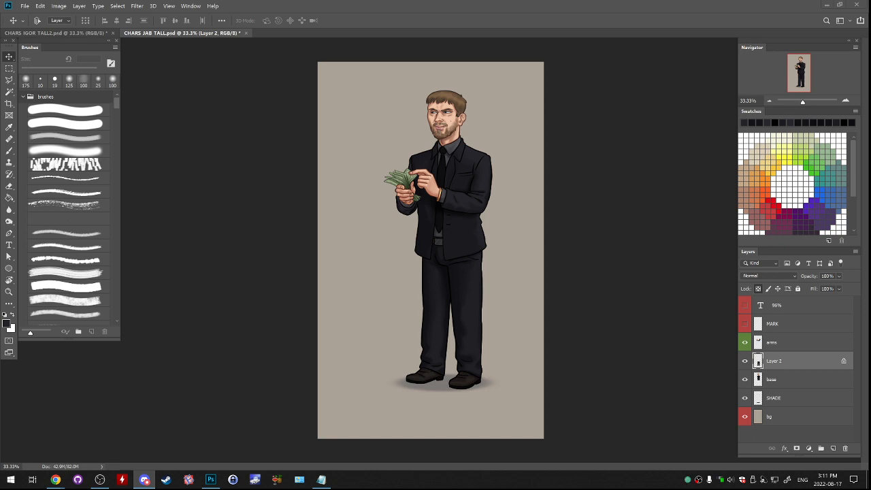
key("alt+Tab")
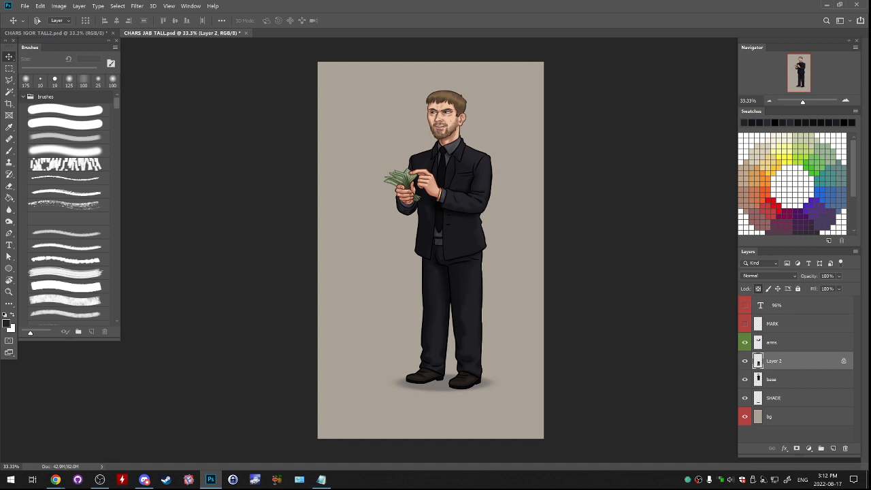
key("alt+Tab")
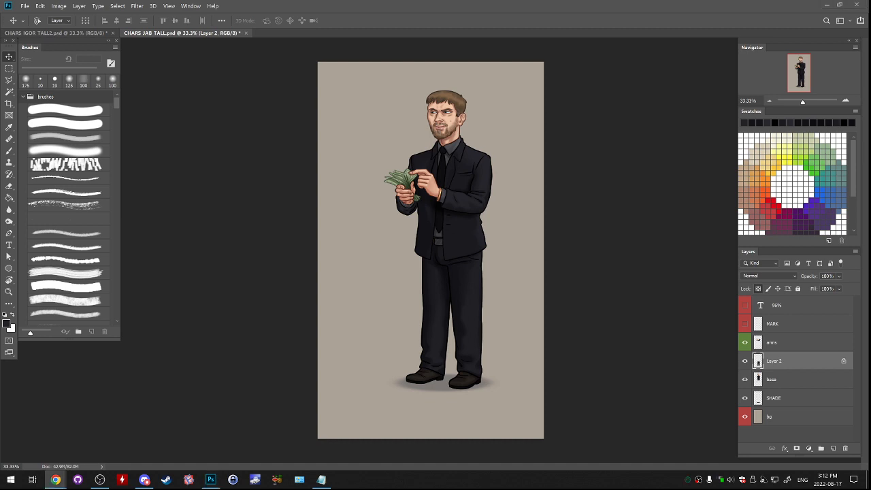
key("alt+Tab")
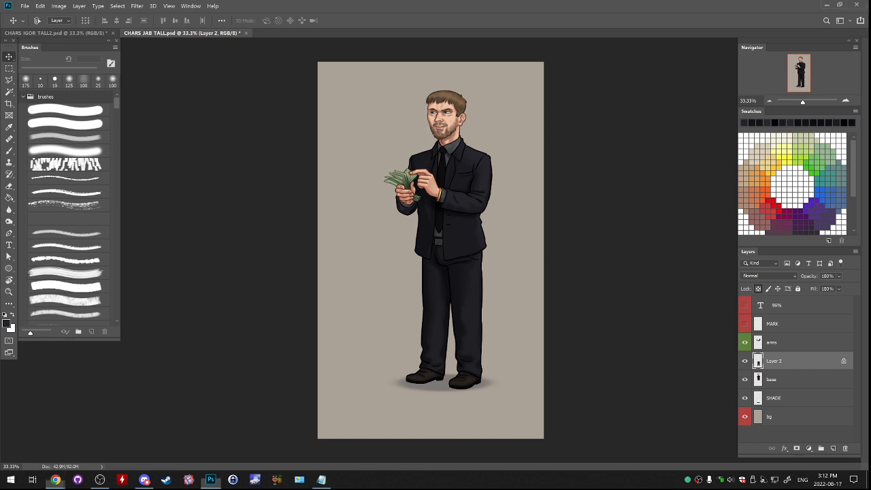
left_click(744, 362)
left_click(745, 362)
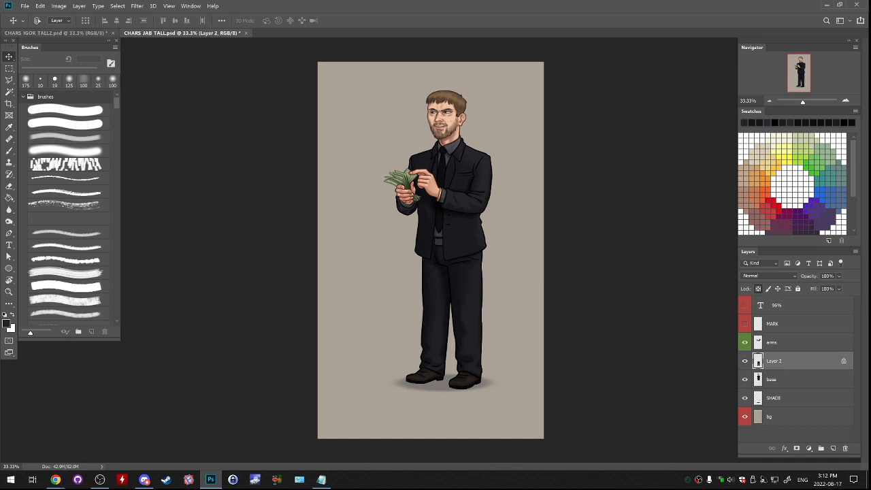
- Copy the trouser legs layer from CHARS_JAB_TALL.psd into CHARS_IGOR_TALL2.psd above the Raz groups and check its fit
key("ctrl+Tab")
key("ctrl+Tab")
left_click_drag(182, 32, 193, 71)
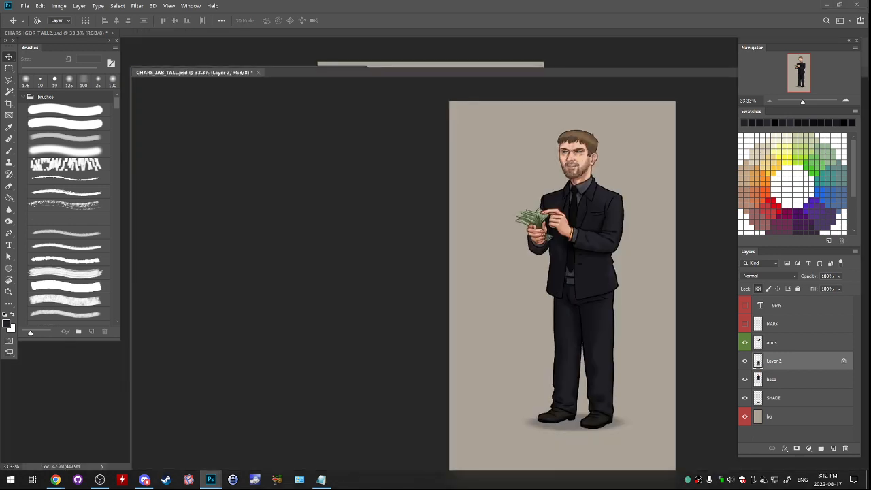
left_click_drag(774, 360, 449, 337)
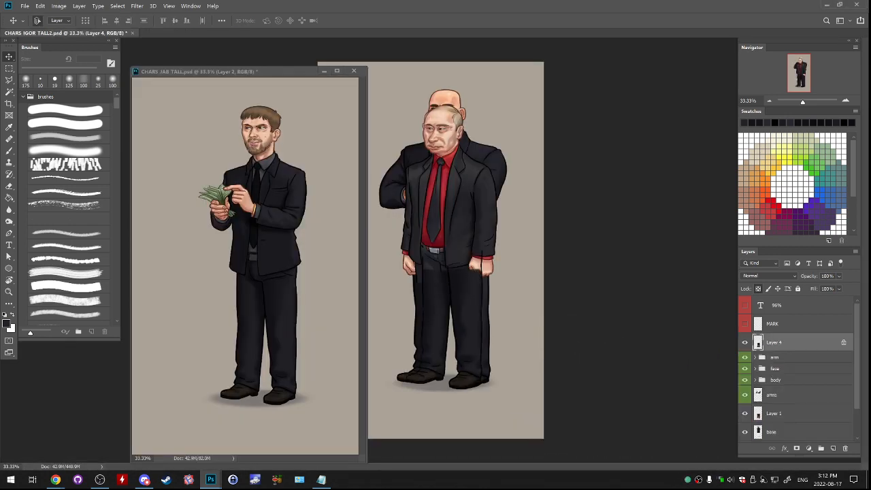
left_click(306, 71)
left_click_drag(306, 72, 335, 32)
left_click(75, 33)
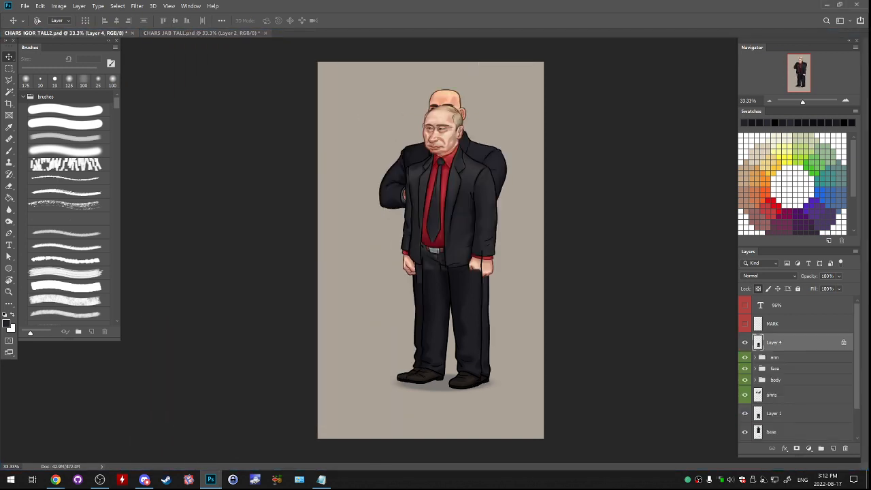
left_click(745, 342)
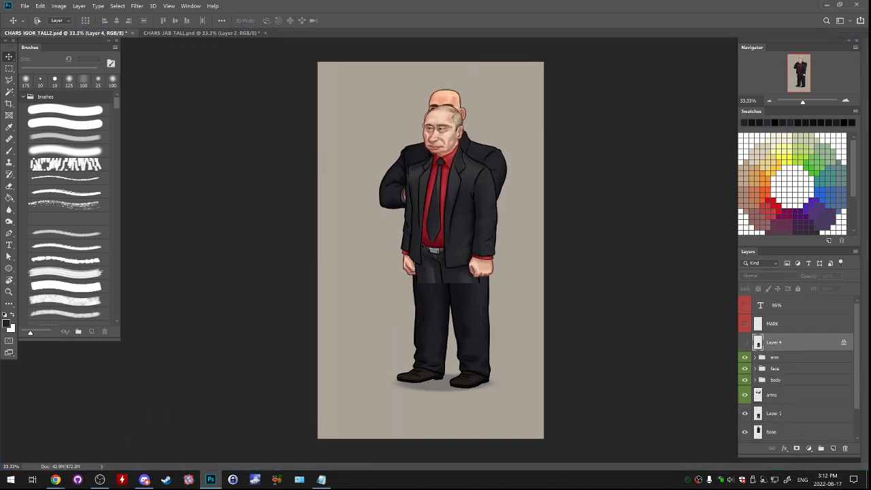
left_click(745, 342)
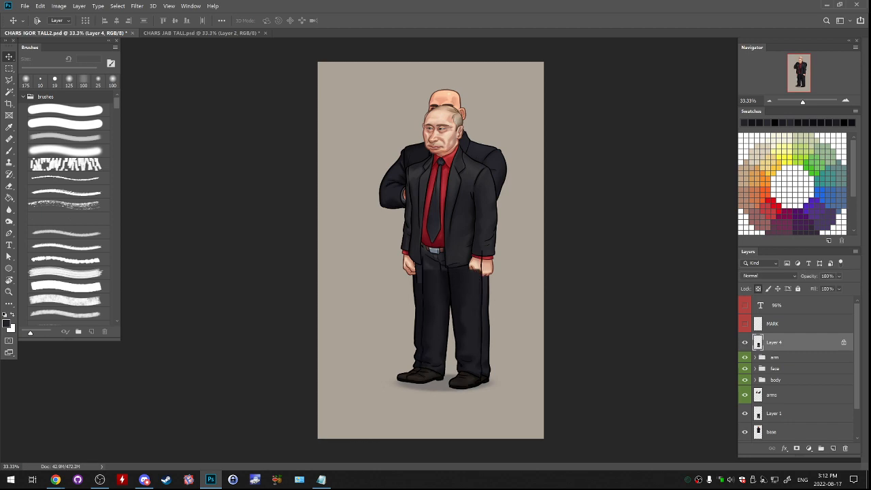
- Save the Igor document as a new Photoshop file named CHARS_RAZ_TALL.psd with maximum compatibility
left_click(25, 6)
left_click(41, 107)
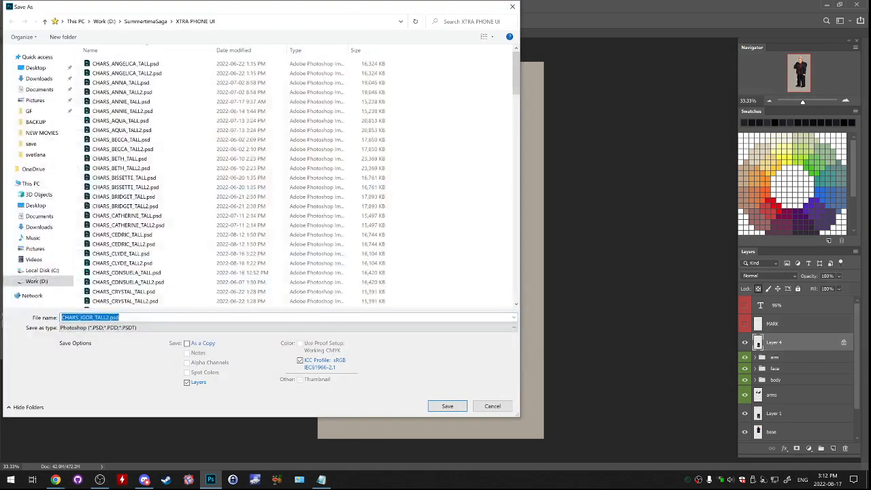
left_click(90, 317)
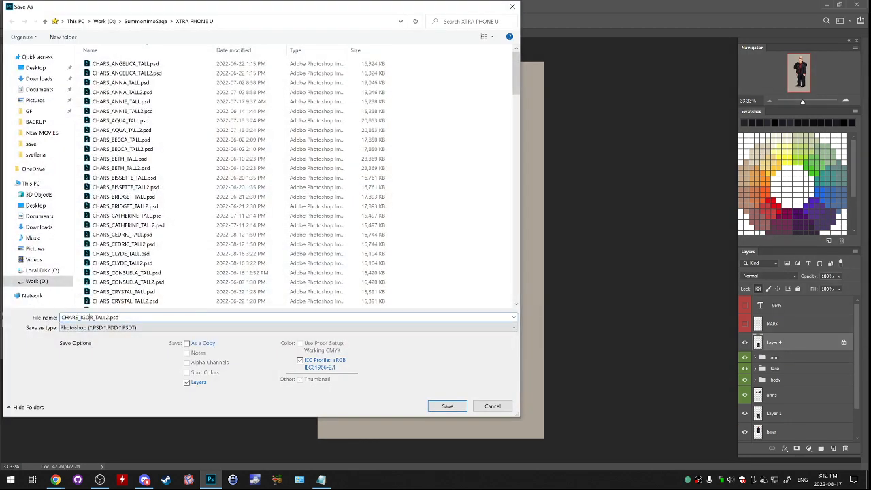
double_click(91, 317)
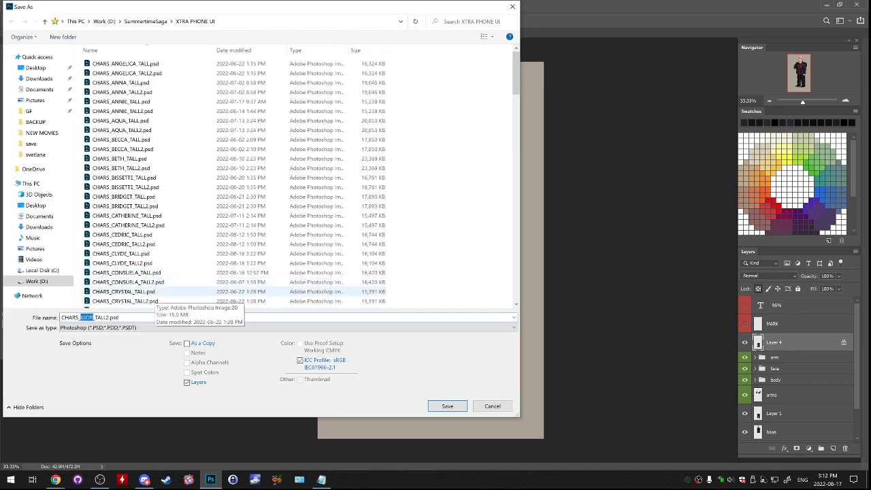
type("RAZ")
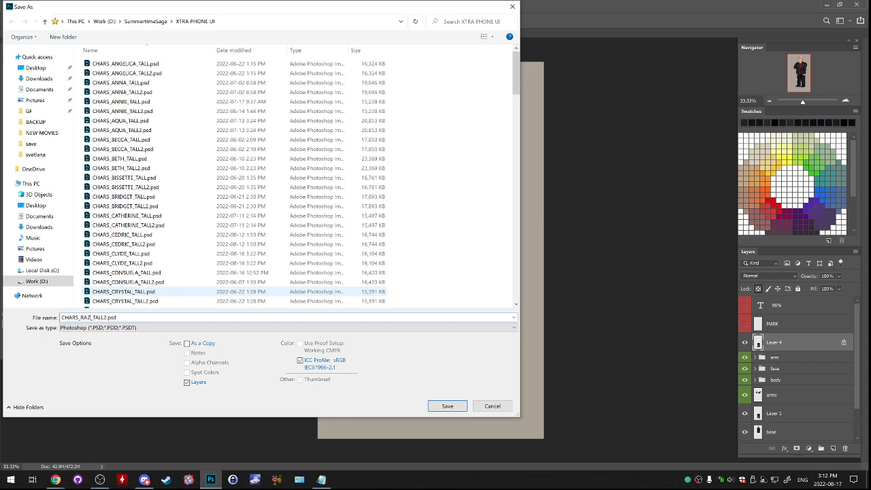
left_click_drag(108, 318, 104, 318)
key("BackSpace")
left_click(447, 405)
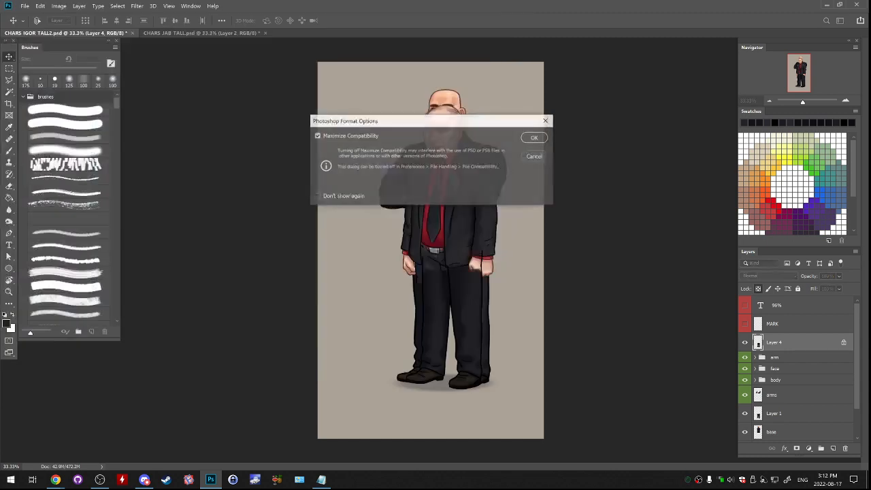
key("Return")
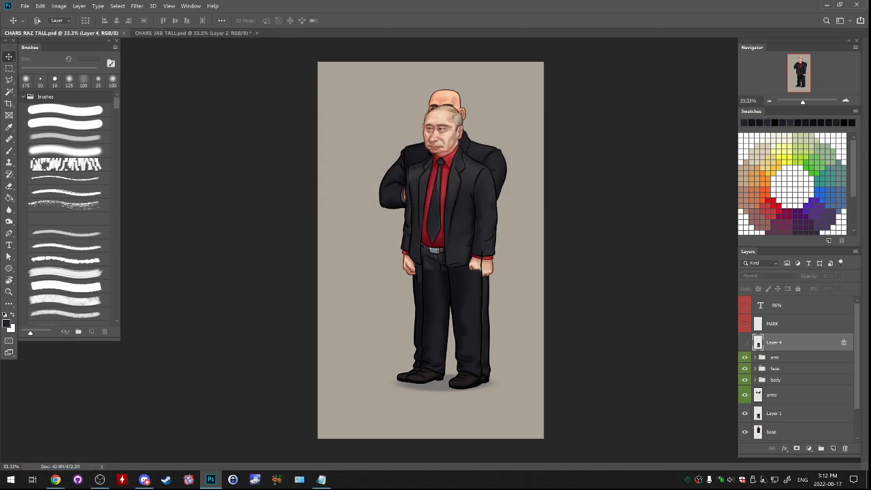
- Hide the new legs layer and delete Igor's arms, Layer 1 and base layers
left_click(745, 343)
left_click(745, 357)
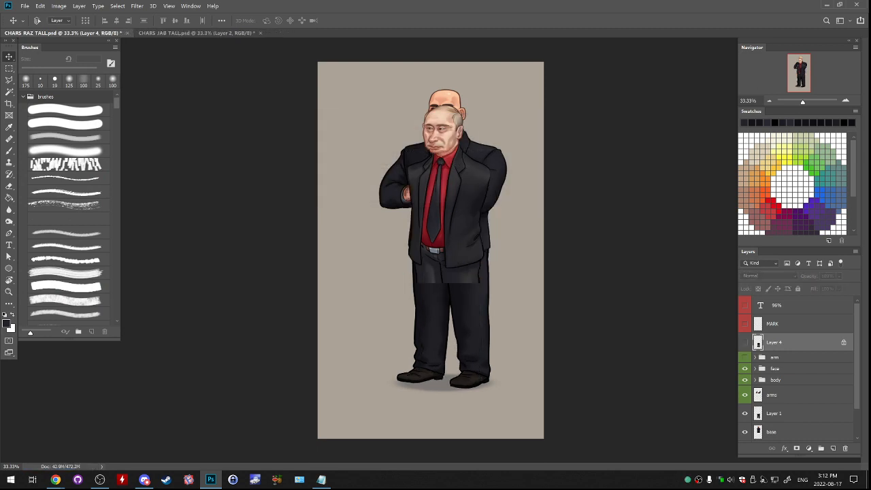
left_click(745, 357)
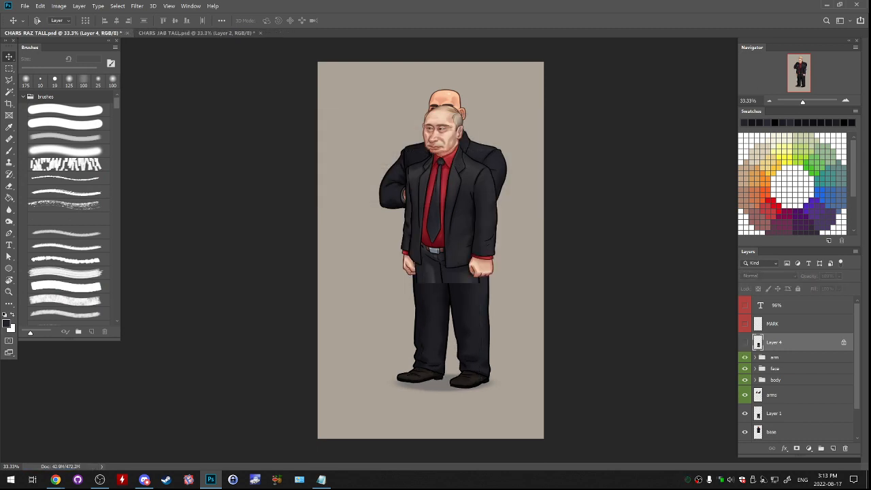
left_click(745, 343)
left_click(744, 342)
left_click(773, 394)
left_click(774, 413, "ctrl")
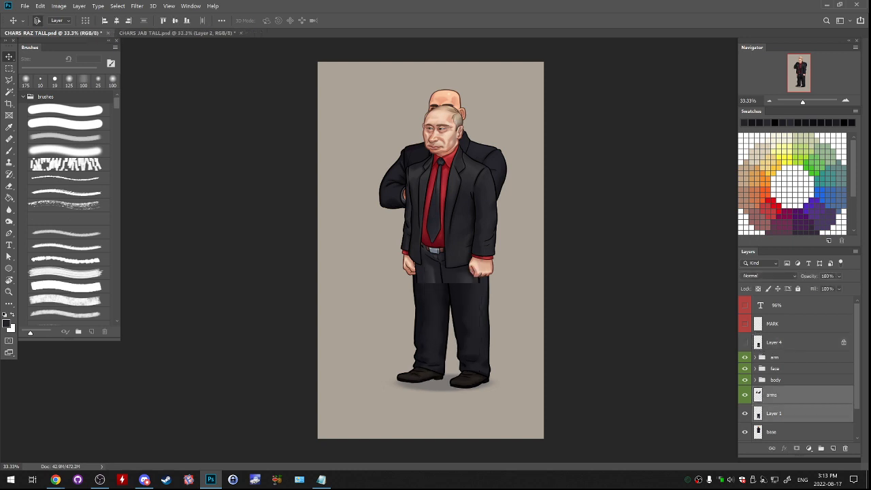
left_click(774, 432, "ctrl")
left_click_drag(774, 432, 845, 448)
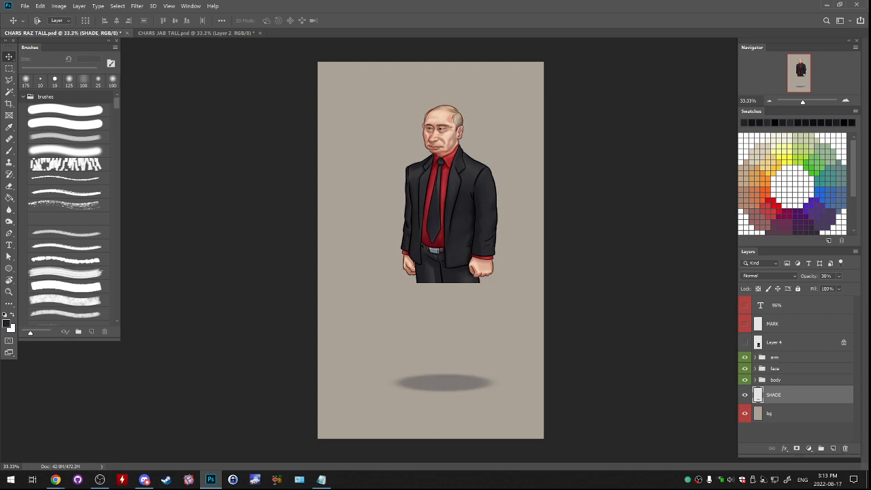
- Merge the face and body groups into one layer named base, and merge the arm group into a single layer
left_click(744, 342)
left_click(775, 357)
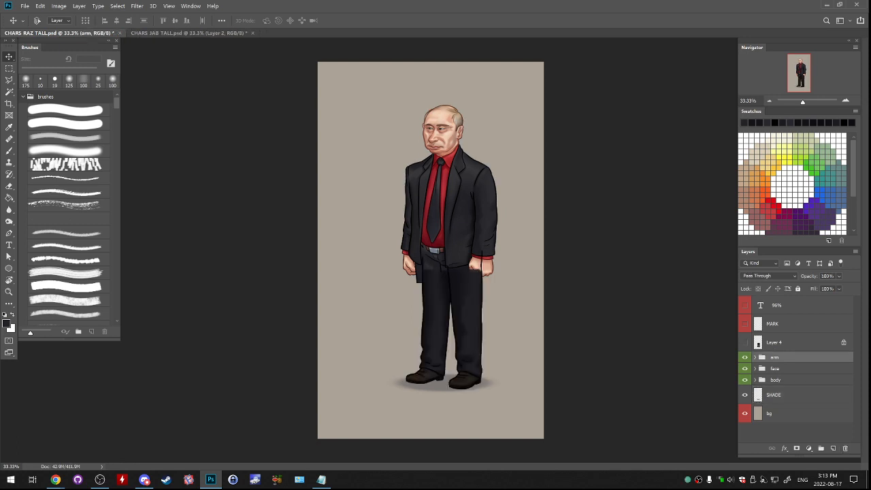
left_click(744, 342)
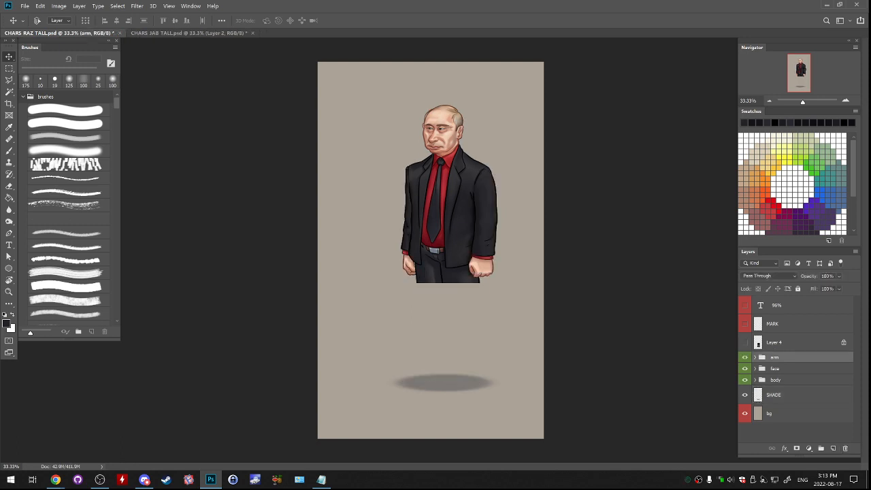
left_click(774, 369)
left_click(775, 380, "ctrl")
key("ctrl+e")
double_click(771, 373)
type("base")
left_click(774, 357)
key("ctrl+e")
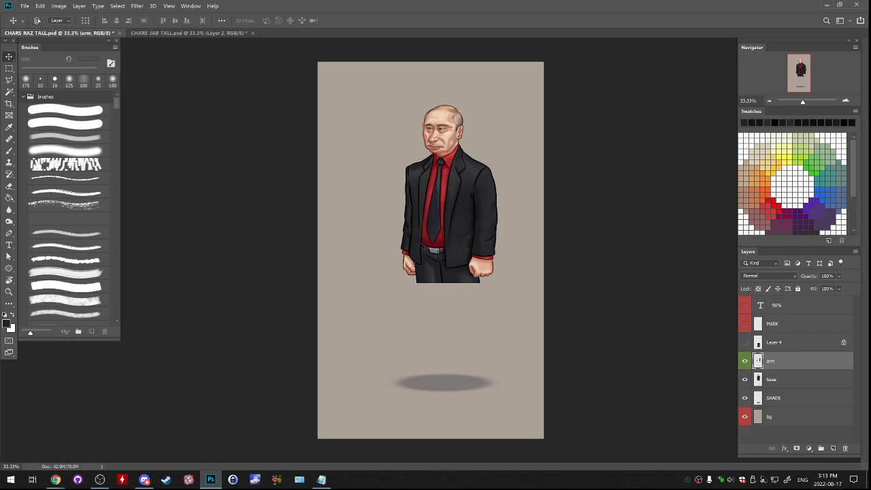
- Show the legs layer, widen and distort its waist to meet Raz's jacket, and move it beneath the arm layer
left_click(744, 342)
left_click(774, 342)
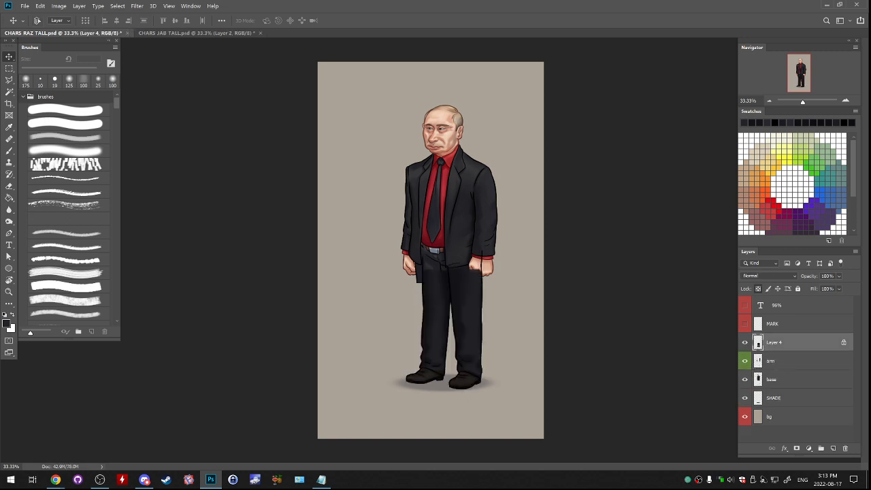
scroll(449, 342, "up", 2)
key("ctrl+t")
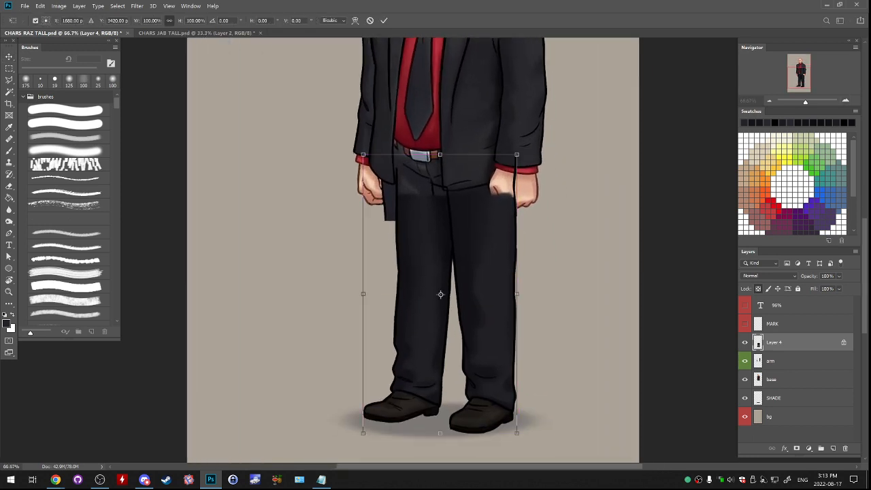
left_click_drag(362, 154, 349, 154)
left_click_drag(433, 155, 429, 157)
key("Return")
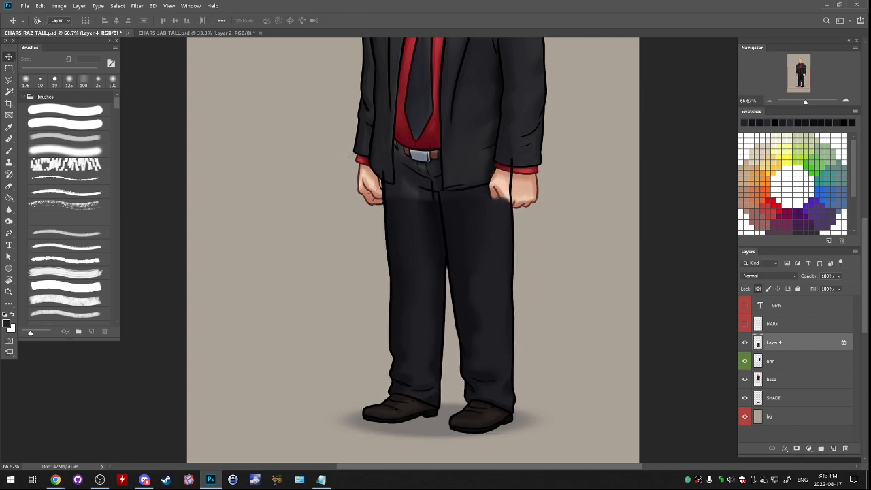
key("e")
key("ctrl+bracketleft")
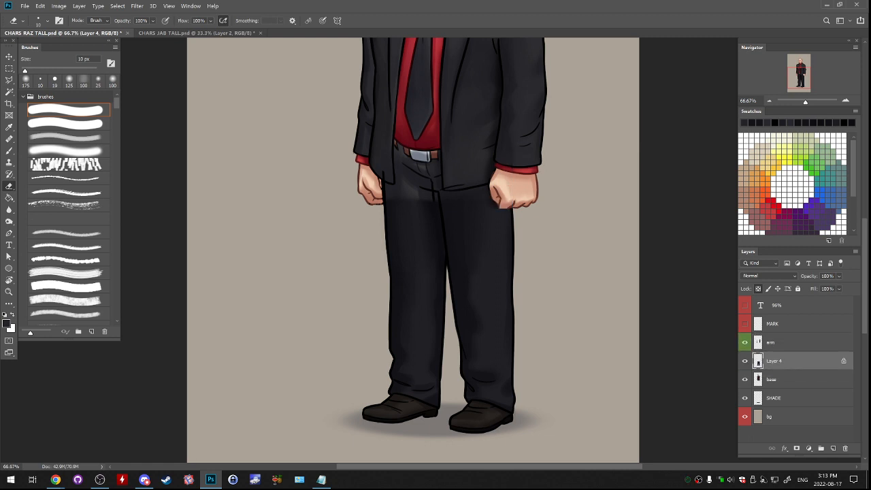
- Brighten the legs layer with Brightness/Contrast to match the suit jacket
left_click(9, 80)
left_click(59, 5)
mouse_move(75, 26)
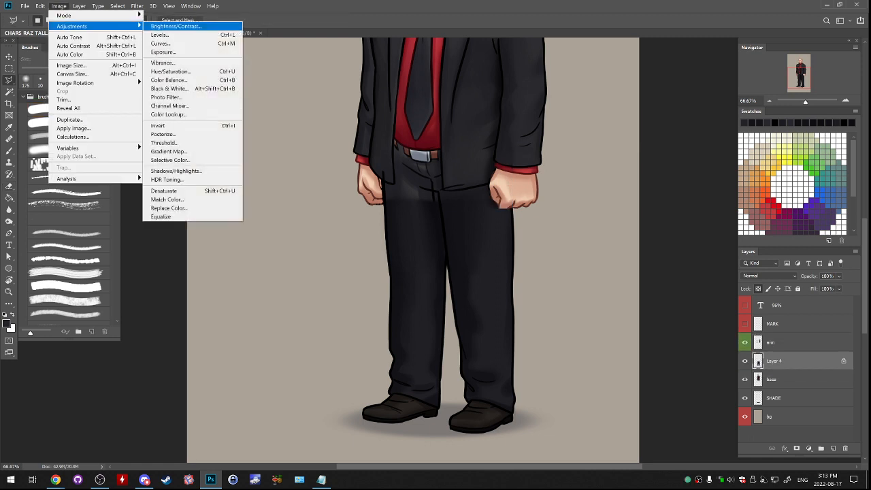
left_click(170, 26)
mouse_move(621, 132)
left_mouse_down()
mouse_move(643, 132)
mouse_move(635, 132)
left_mouse_up()
key("Return")
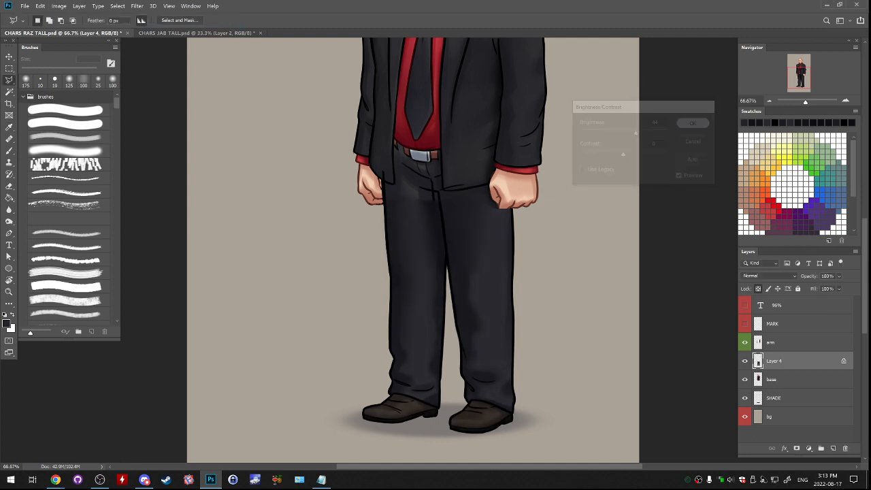
- Reduce the legs layer's saturation to -52 with Hue/Saturation
left_click(59, 5)
mouse_move(72, 26)
left_click(170, 71)
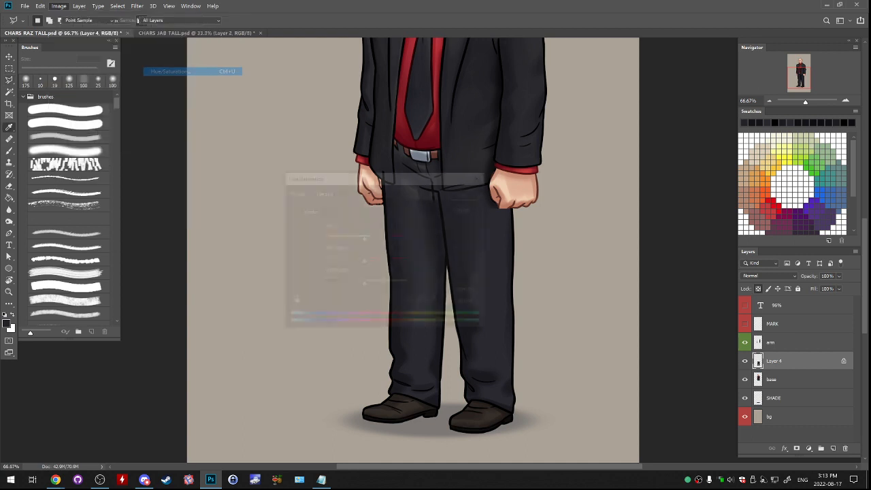
left_click_drag(400, 178, 692, 115)
left_click_drag(655, 198, 629, 198)
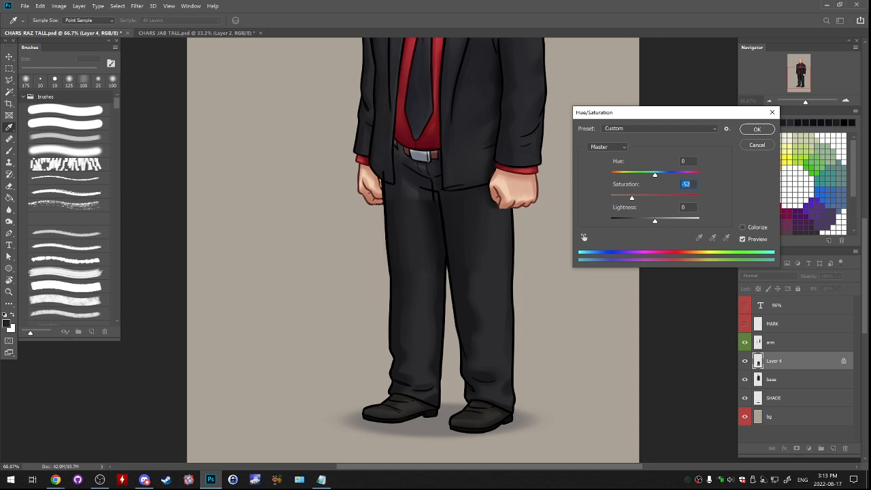
key("Return")
key("l")
- Unlock the legs layer's transparency and erase its overlapping outline at the jacket hem and the stray crease near the crotch
key("ctrl+1")
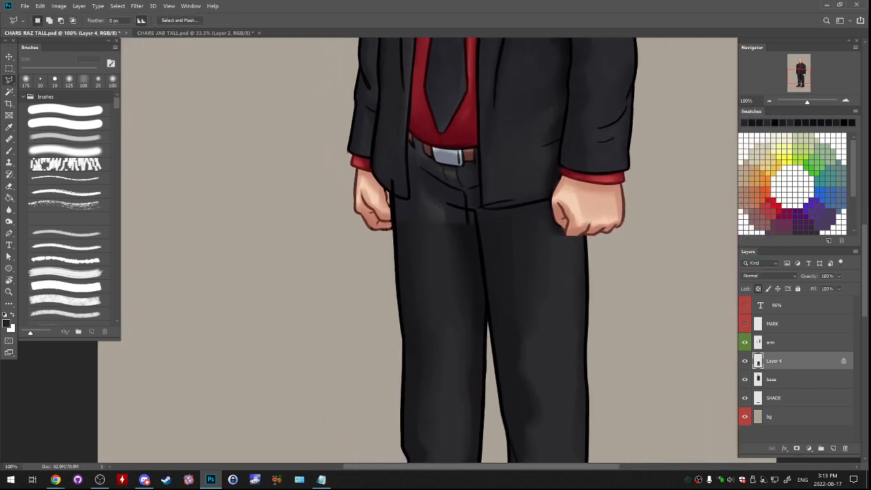
key("b")
key("slash")
key("bracketright")
left_click_drag(391, 178, 393, 187)
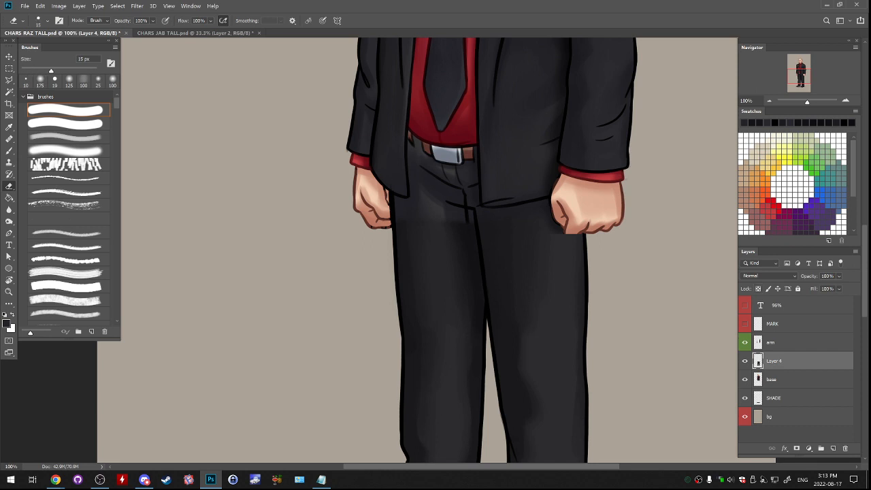
left_click_drag(446, 193, 474, 199)
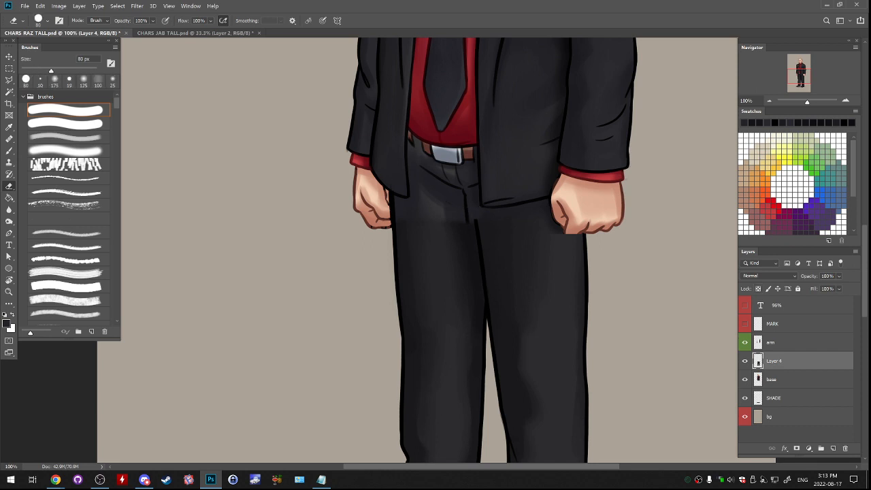
- Blend the hard shading edge across the upper trouser leg below the belt using an 80 px soft brush
key("b")
left_click(444, 232, "alt")
left_click_drag(447, 224, 439, 244)
left_click(67, 151)
key("bracketright")
key("bracketright")
key("bracketright")
key("bracketright")
key("bracketright")
key("bracketright")
key("bracketright")
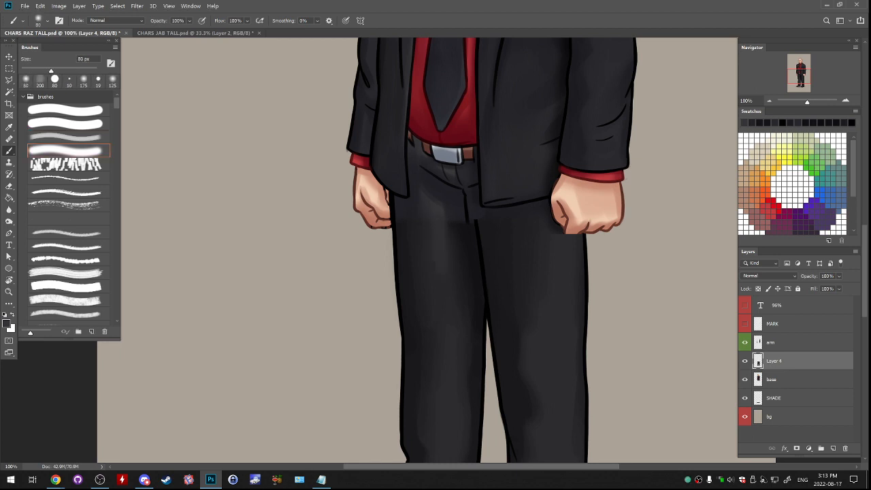
left_click(451, 235, "alt")
left_click(447, 193, "alt")
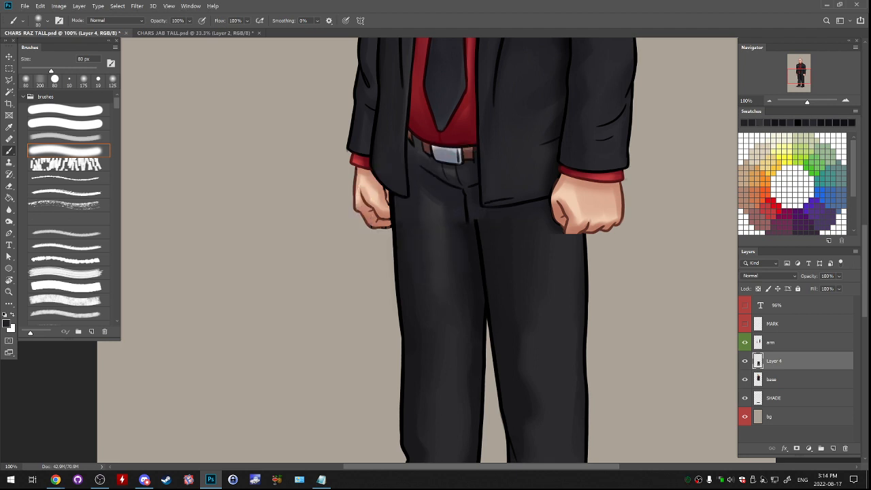
- Soften the remaining shading transition beside the trouser fly with a 125 px soft brush
key("x")
key("]")
key("]")
key("]")
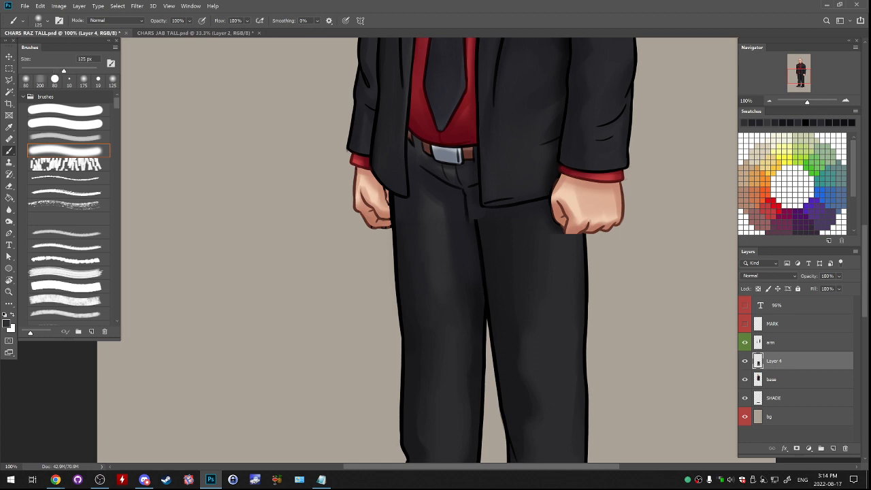
key("x")
left_click(447, 212, "alt")
left_click(456, 215, "alt")
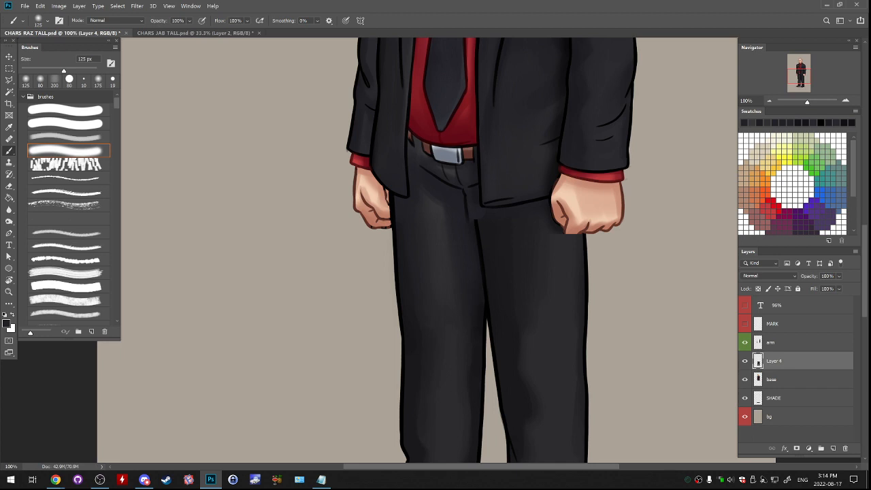
- Paint over the leftover fly line above the crotch in trouser color with a 19 px hard brush
left_click(112, 80)
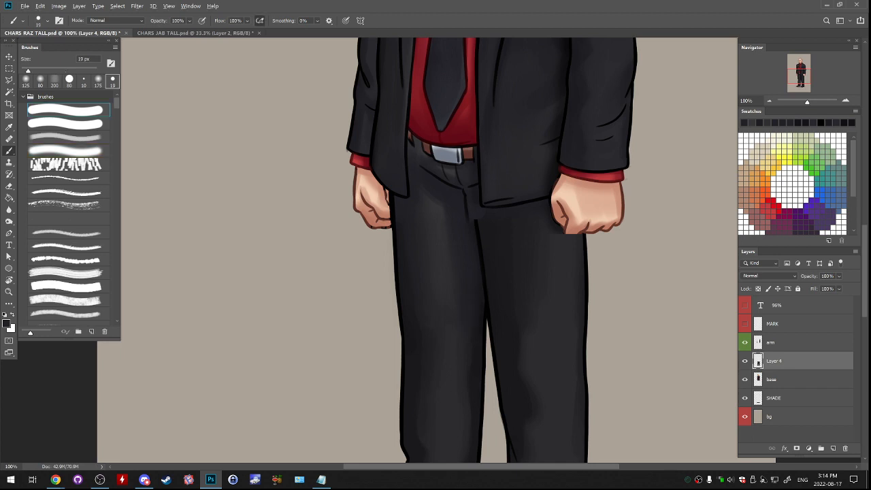
left_click_drag(466, 208, 467, 217)
left_click(477, 224, "alt")
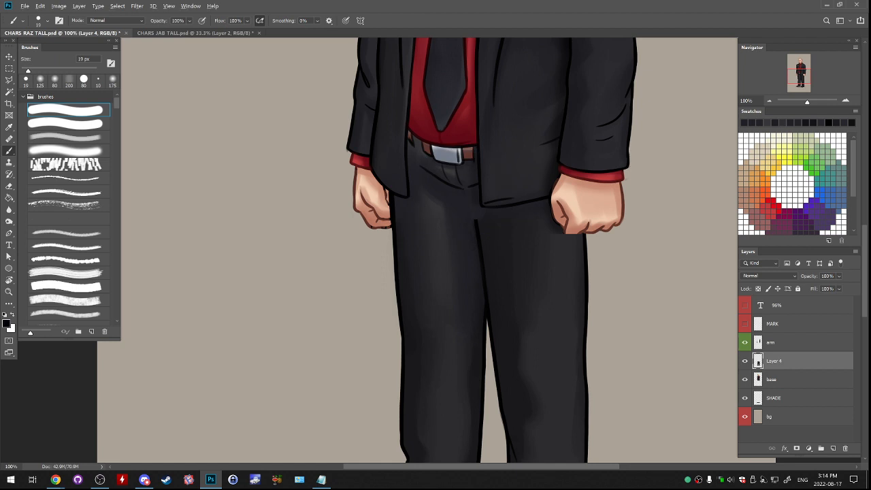
- Draw a black center seam joining the trouser legs up to the belt area with a 30 px hard brush
key("bracketright")
key("bracketright")
key("ctrl+z")
left_click_drag(472, 194, 476, 222)
left_click(484, 230, "alt")
left_click(468, 224, "alt")
left_click(470, 221, "alt")
left_click_drag(471, 200, 475, 234)
key("ctrl+z")
left_click(476, 185, "alt")
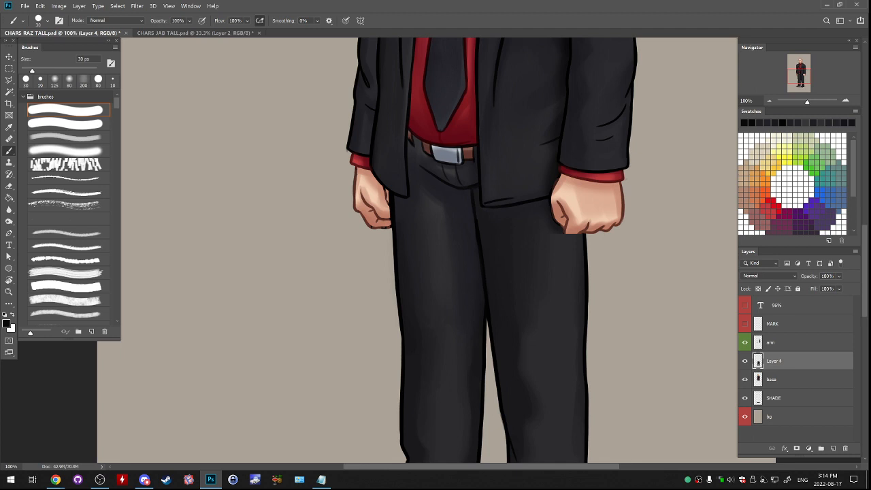
- Touch up the jacket's lower front corner and the trouser seam beside it with the 30 px brush
left_click(495, 197, "alt")
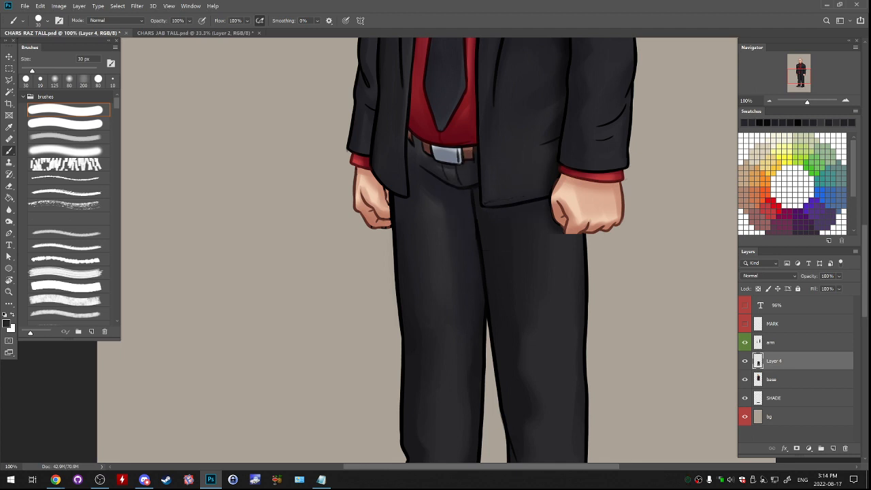
left_click(481, 203, "alt")
left_click(470, 212, "alt")
left_click(477, 227, "alt")
scroll(479, 251, "down", 5)
left_click_drag(476, 205, 494, 287)
left_click_drag(491, 232, 478, 343)
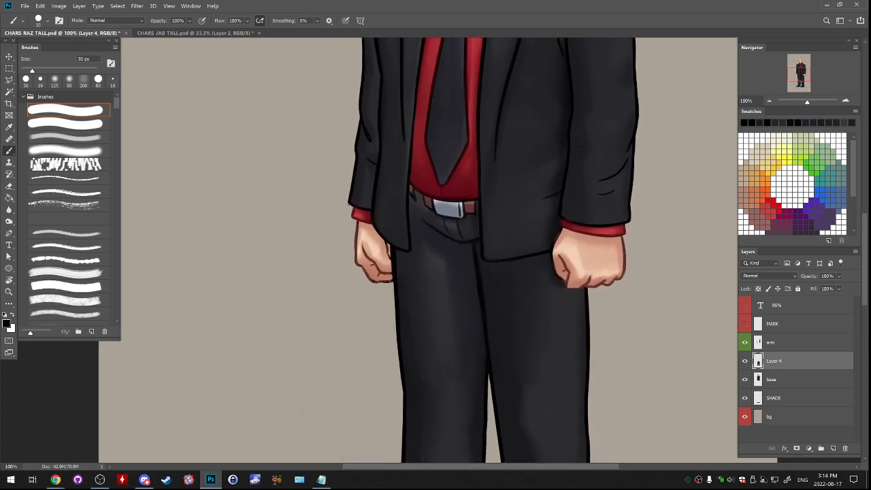
- Add a layer above the arm layer and paint the cut-off fingertip of the larger fist with a 19 px brush
left_click(744, 343)
left_click(745, 342)
left_click(783, 343)
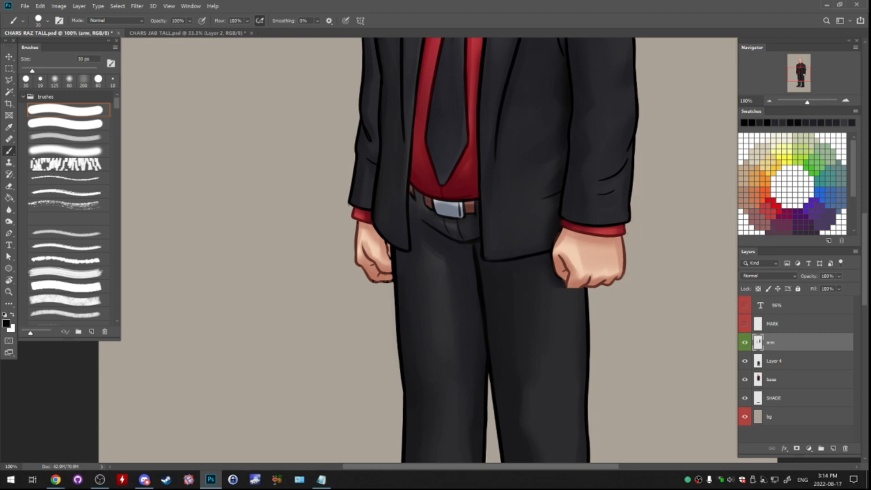
left_click_drag(499, 258, 476, 262)
key("ctrl+plus")
left_click_drag(524, 279, 401, 243)
left_click(525, 240, "alt")
left_click(524, 248, "alt")
left_click(40, 80)
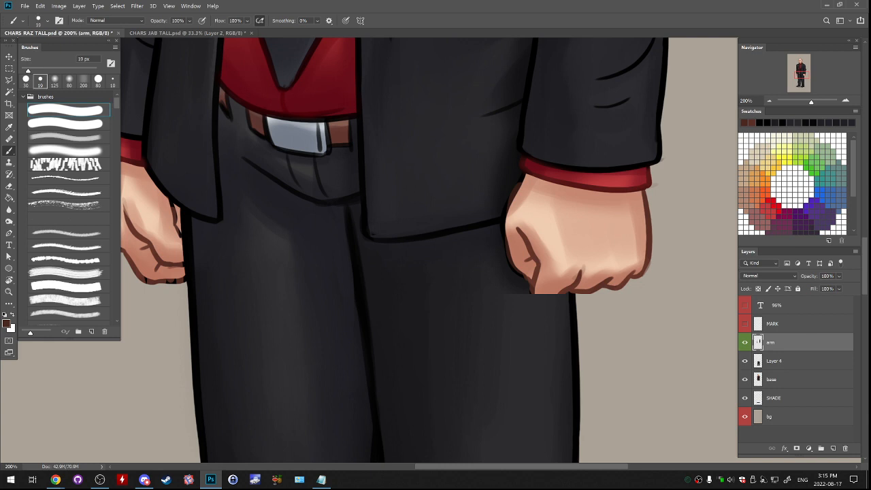
left_click(833, 449)
left_click(548, 288, "alt")
left_click_drag(537, 292, 554, 298)
left_click(541, 295, "alt")
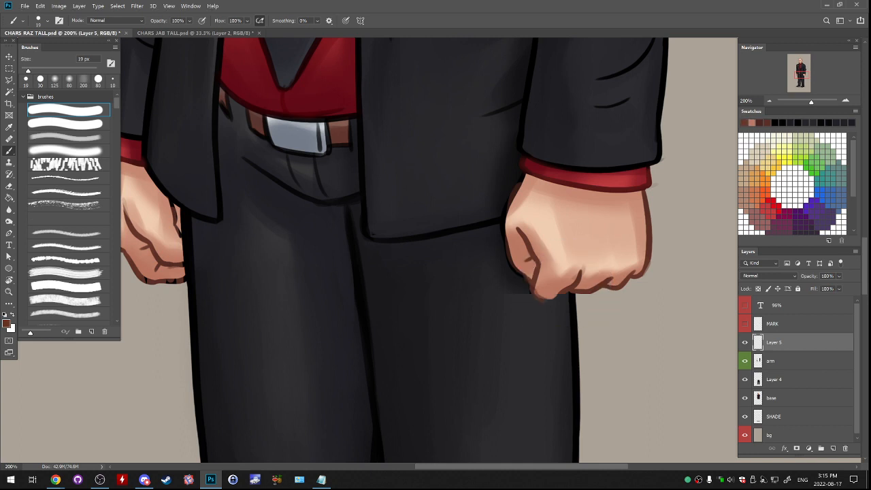
- Undo the unwanted fingertip strokes and repaint the fingertip's rounded lower edge with a 20 px brush
key("bracketleft")
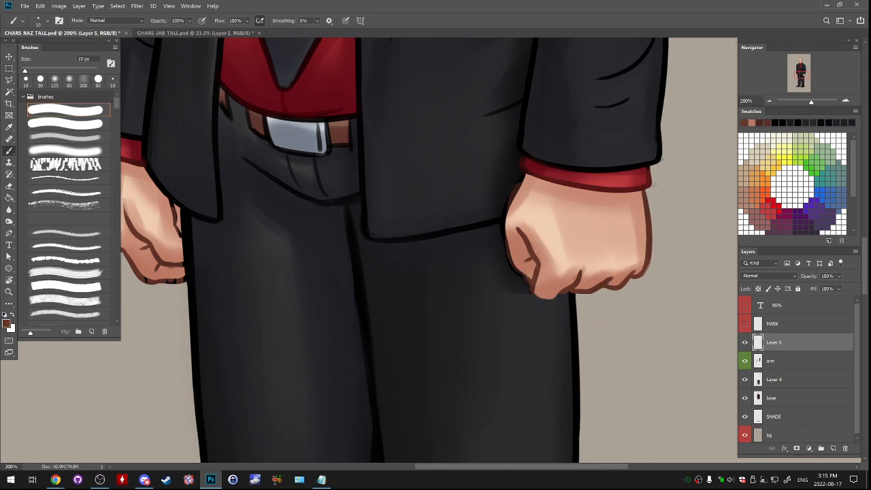
key("ctrl+z")
left_click_drag(535, 293, 554, 298)
key("ctrl+z")
key("ctrl+z")
key("bracketright")
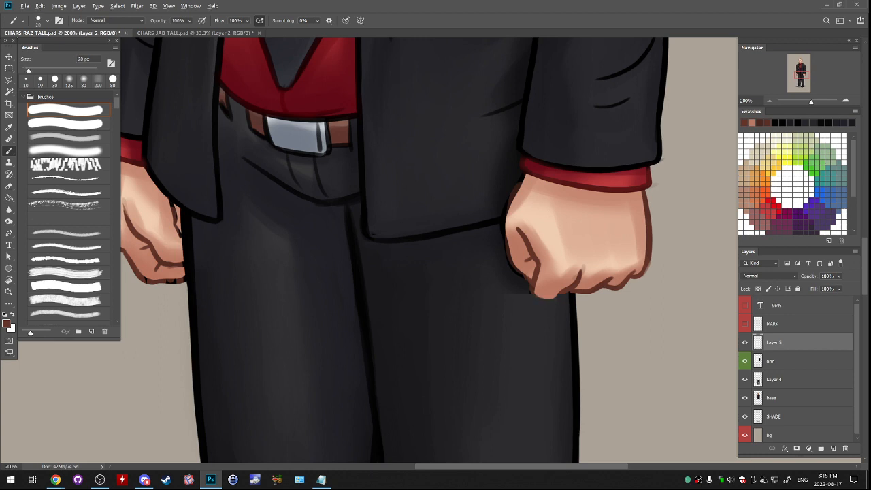
left_click(533, 280, "alt")
left_click_drag(535, 288, 542, 298)
- Outline the fingertip in dark brown with a 9 px brush and merge the touch-up into the arm layer
key("bracketleft")
key("bracketleft")
key("bracketleft")
left_click_drag(534, 286, 536, 294)
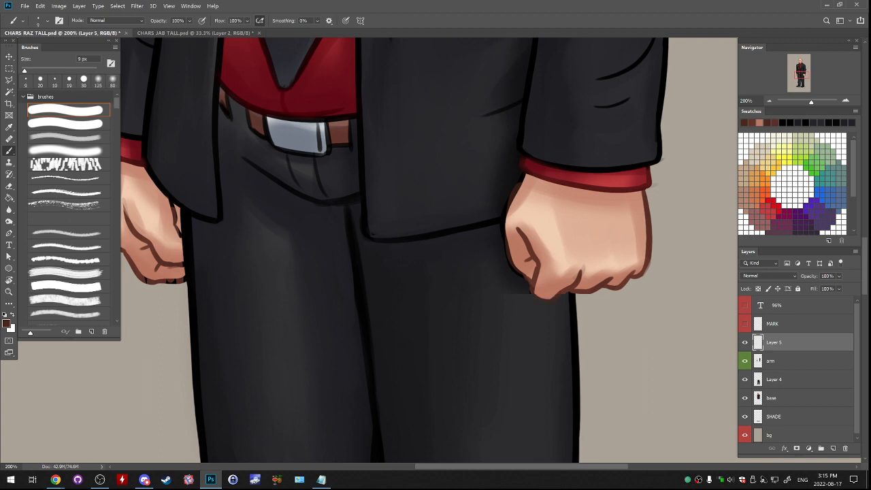
left_click(535, 293, "alt")
left_click_drag(531, 292, 538, 302)
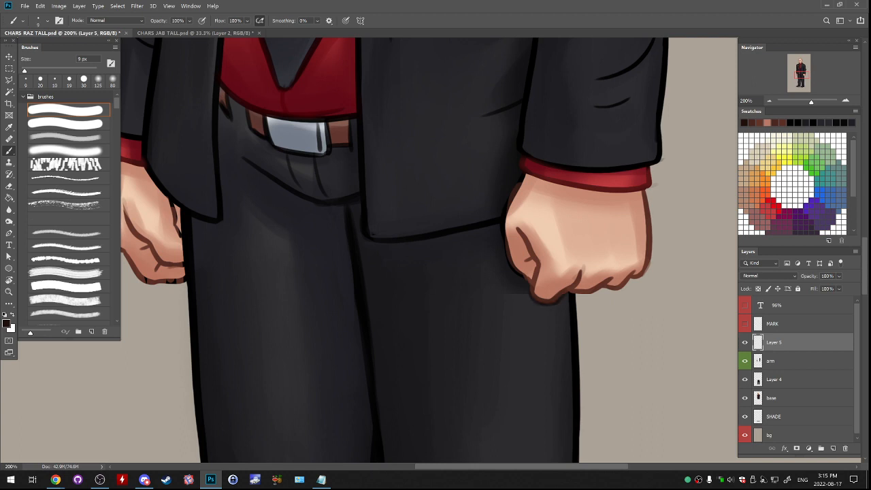
left_click(524, 278, "alt")
key("ctrl+e")
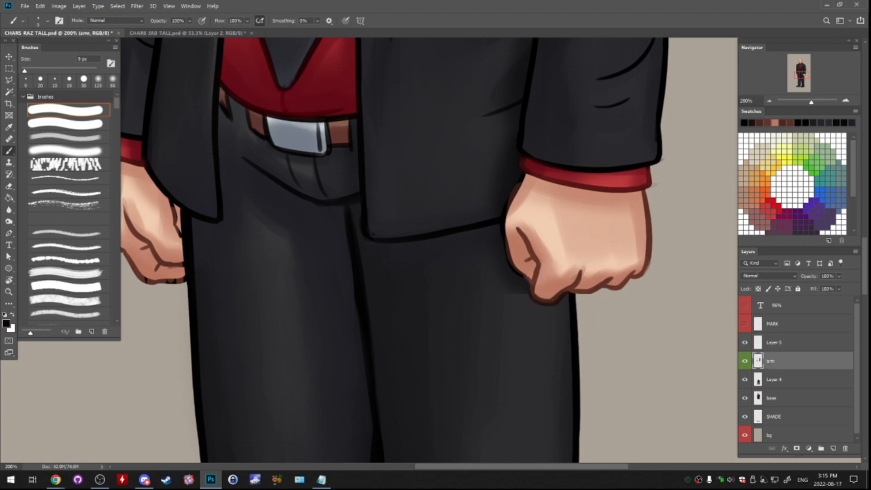
key("ctrl+z")
key("bracketright")
- Paint soft dark shading on the trousers around the larger fist, on a layer beneath the arm layer, with a 90 px soft brush
key("bracketright")
key("bracketright")
key("bracketright")
key("bracketright")
key("bracketright")
key("bracketright")
key("bracketright")
key("bracketright")
key("bracketright")
key("bracketright")
left_click_drag(529, 298, 553, 306)
key("ctrl+z")
left_click(68, 150)
key("bracketright")
key("bracketright")
key("bracketright")
key("bracketright")
key("bracketright")
key("bracketright")
key("bracketright")
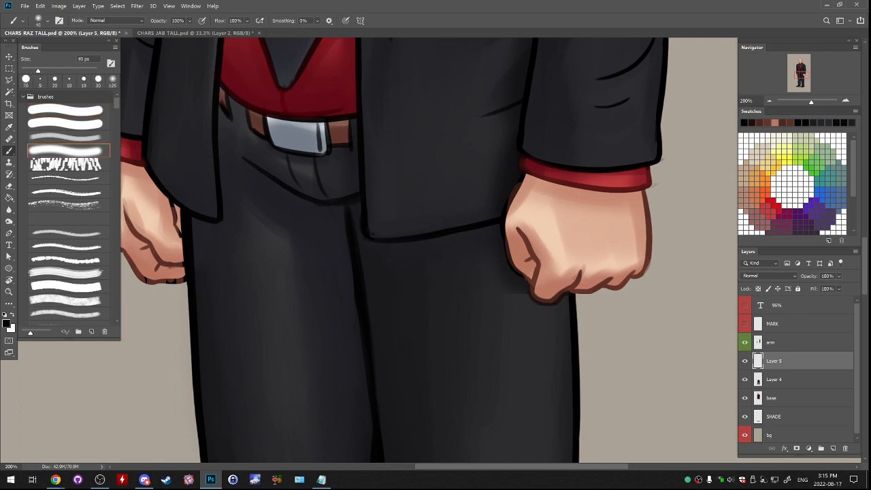
left_click_drag(531, 296, 548, 301)
key("ctrl+z")
left_click(495, 270, "alt")
left_click_drag(504, 253, 520, 293)
left_click(495, 285, "alt")
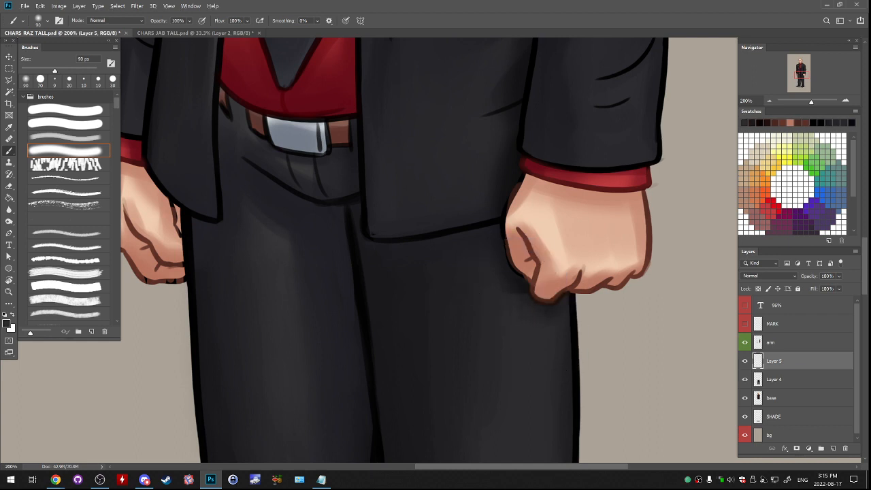
- Examine the whole figure and the blend between the jacket, hands and legs at different magnifications
key("ctrl+minus")
key("ctrl+minus")
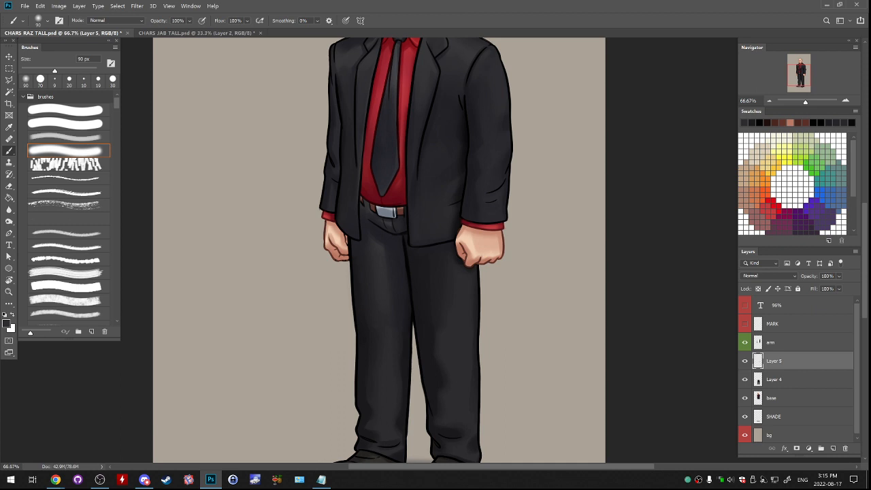
key("ctrl+minus")
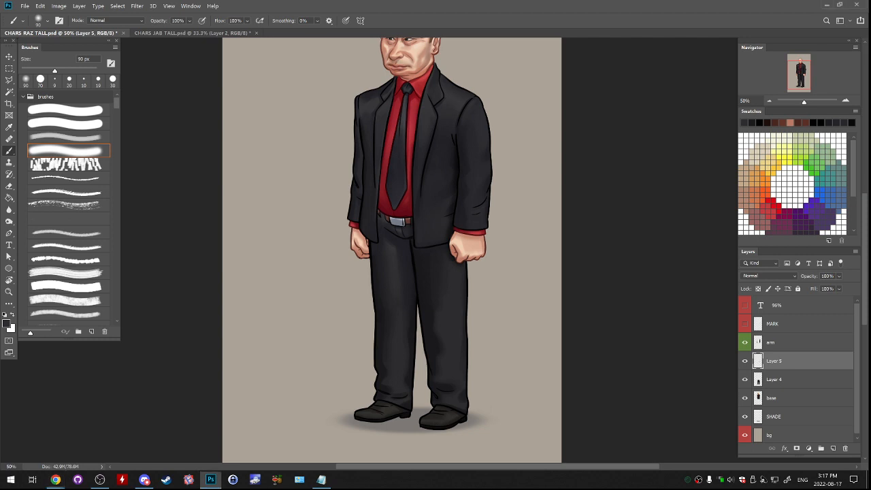
key("ctrl+minus")
key("ctrl+minus")
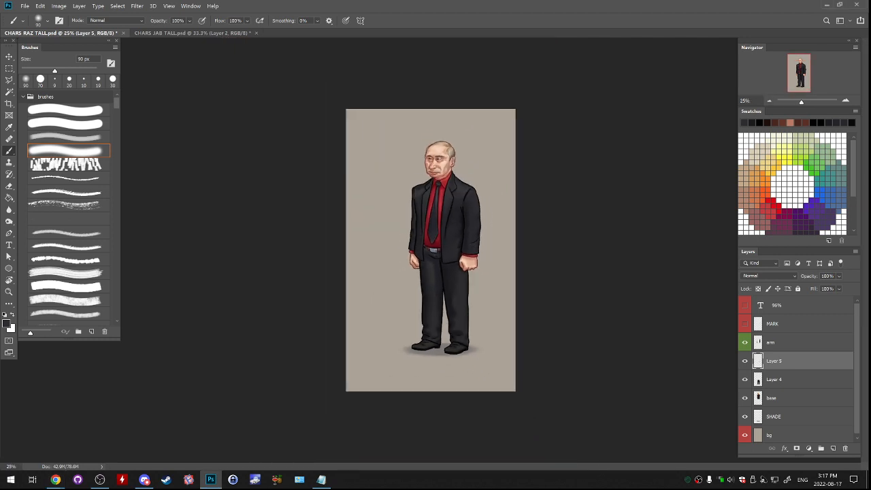
key("ctrl+plus")
key("ctrl+plus")
key("ctrl+plus")
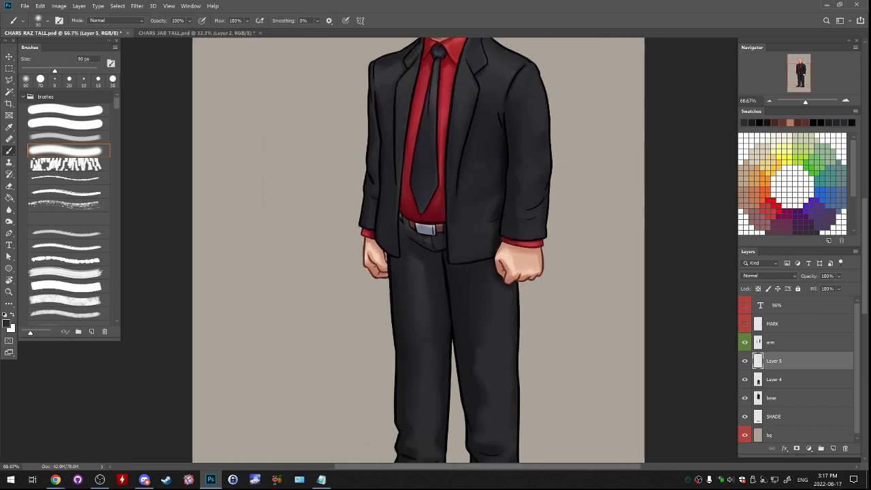
left_click_drag(435, 286, 454, 220)
- Compare the figure with the fist shading hidden and shown, and merge that shading into the arm layer
left_click(745, 361)
left_click(745, 360)
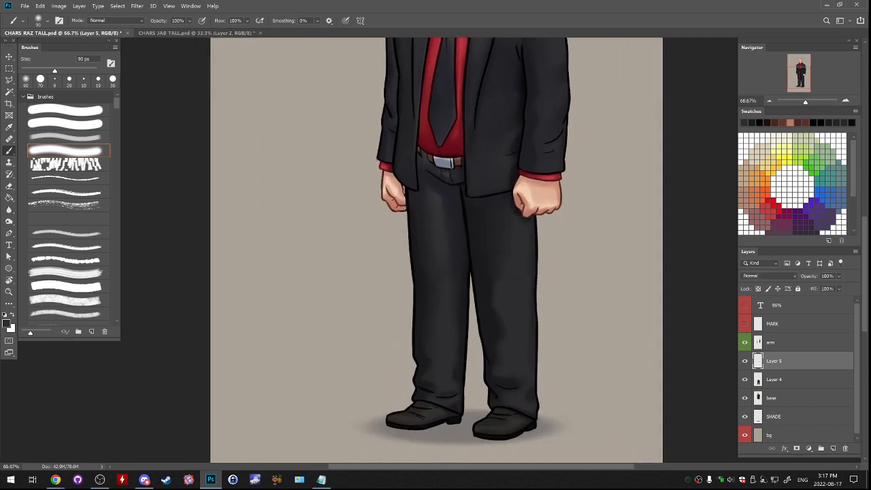
left_click(772, 342, "ctrl")
key("ctrl+e")
left_click(745, 361)
left_click(745, 361)
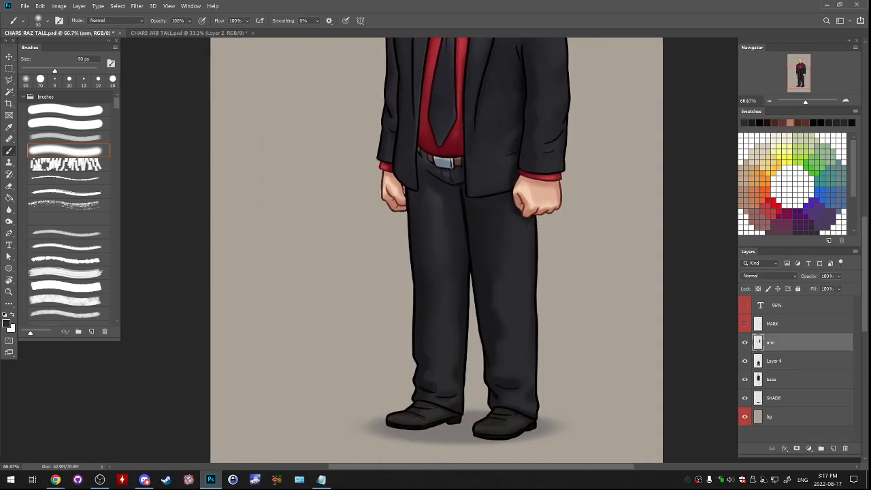
- Warp the legs layer to push the outer edges of both trouser legs slightly outward around the thighs
left_click(775, 361)
left_click(41, 5)
mouse_move(68, 190)
left_click(163, 253)
left_click_drag(412, 277, 409, 277)
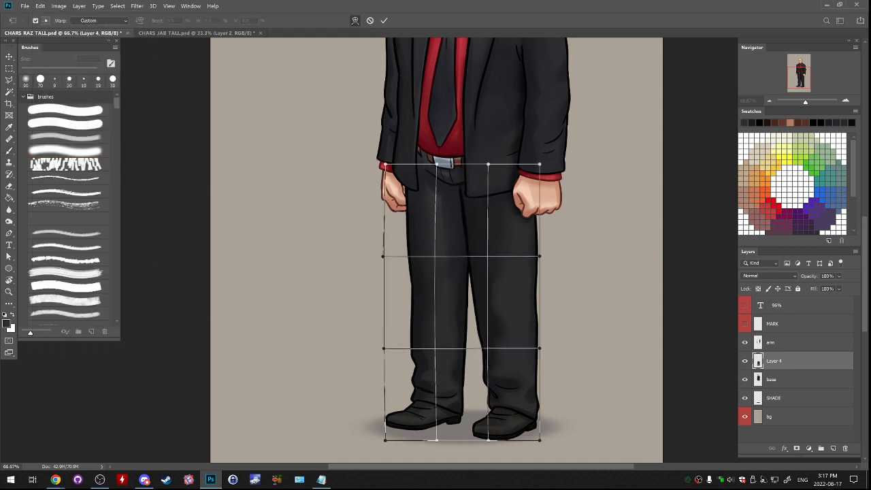
left_click_drag(535, 281, 539, 281)
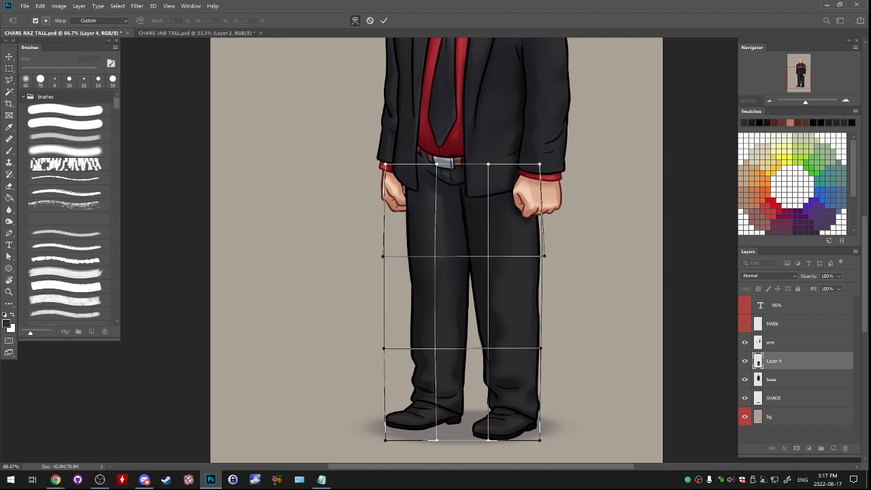
key("Return")
- Review the warped legs against the full figure and compare it with the legs layer hidden and shown
key("ctrl+minus")
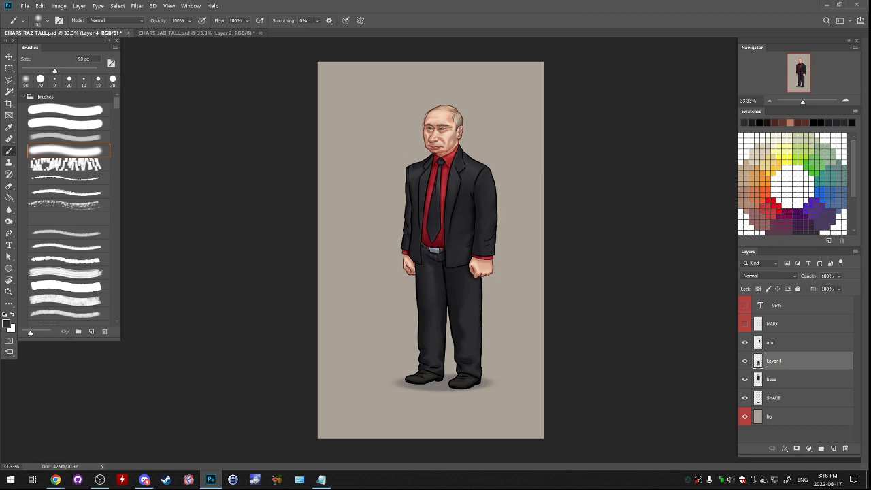
left_click(745, 361)
left_click(744, 361)
key("ctrl+plus")
key("ctrl+plus")
left_click_drag(435, 313, 428, 232)
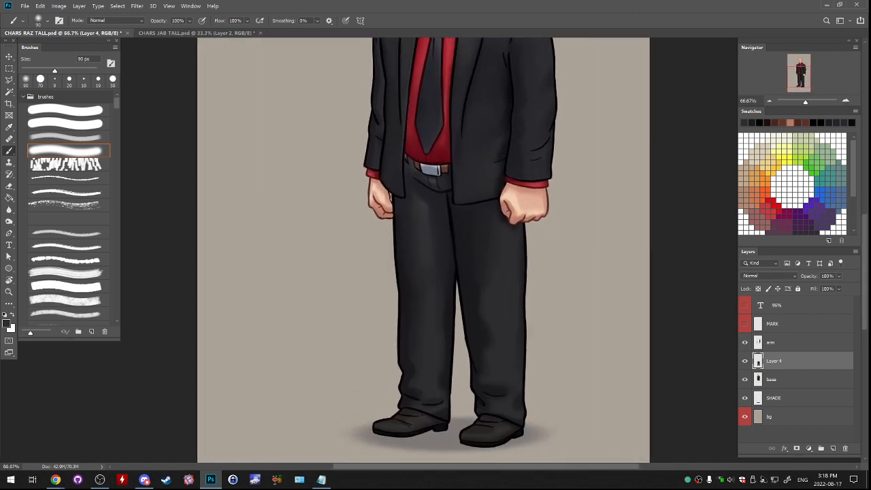
left_click(745, 361)
left_click(744, 361)
- Soften the shading on both trouser legs of Layer 4 with the soft brush at 90 px and 35 px
left_click(476, 245, "alt")
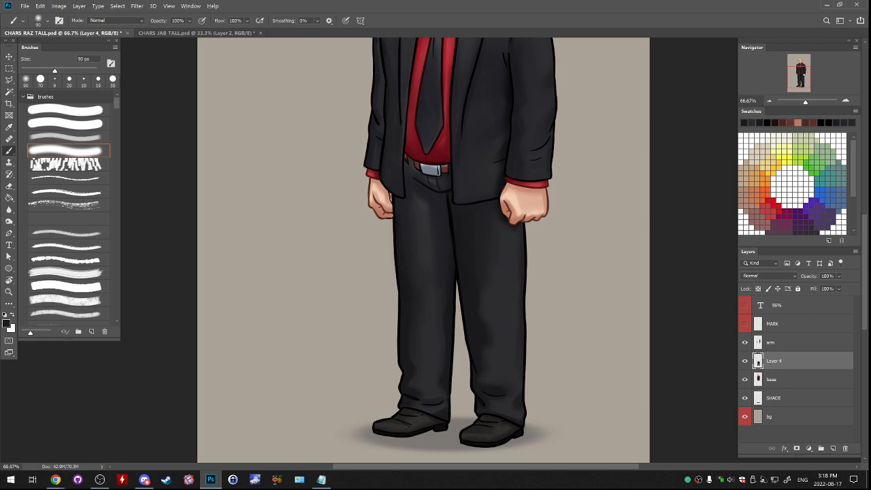
key("bracketleft")
key("bracketleft")
key("bracketleft")
key("bracketleft")
key("bracketleft")
key("bracketleft")
key("bracketleft")
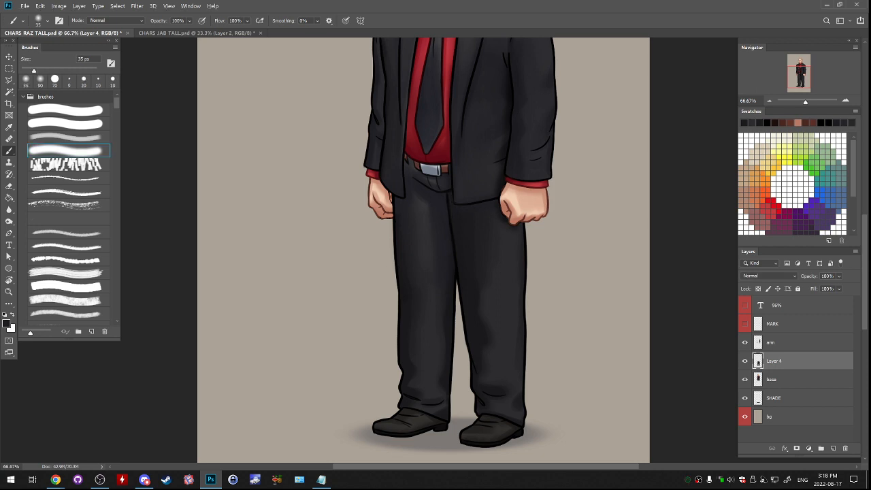
left_click(476, 244, "alt")
left_click(428, 238, "alt")
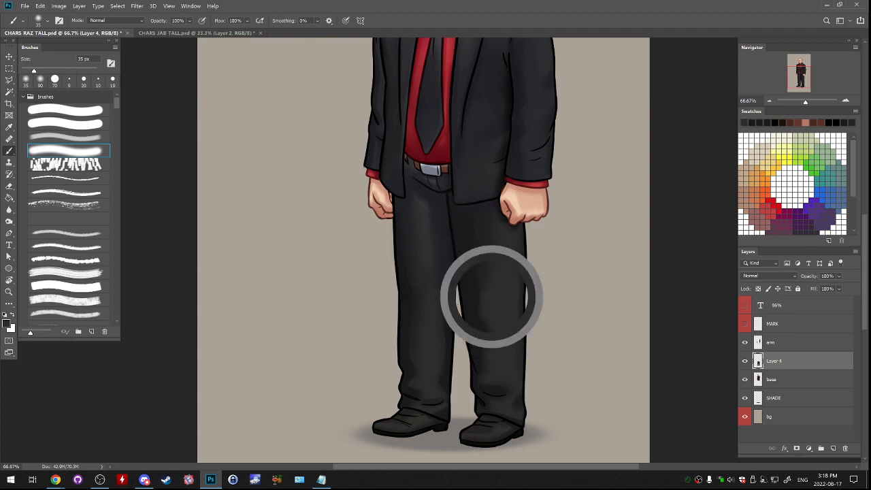
- Blend the shading on both trouser legs with a 125 px soft brush and compare the legs layer hidden and shown
key("bracketright")
key("bracketright")
key("bracketright")
key("bracketright")
key("bracketright")
key("bracketright")
key("bracketright")
key("bracketright")
key("bracketright")
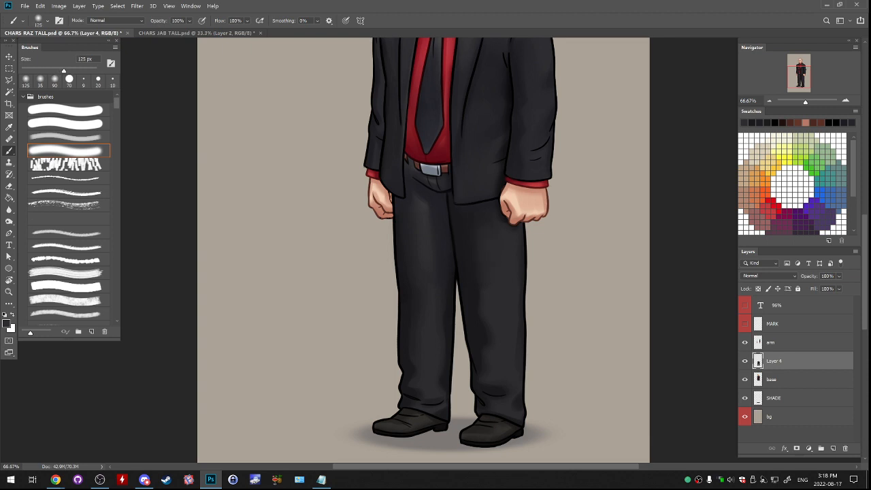
left_click(427, 239, "alt")
left_click(427, 238, "alt")
left_click(428, 238, "alt")
left_click(435, 245, "alt")
left_click(474, 311, "alt")
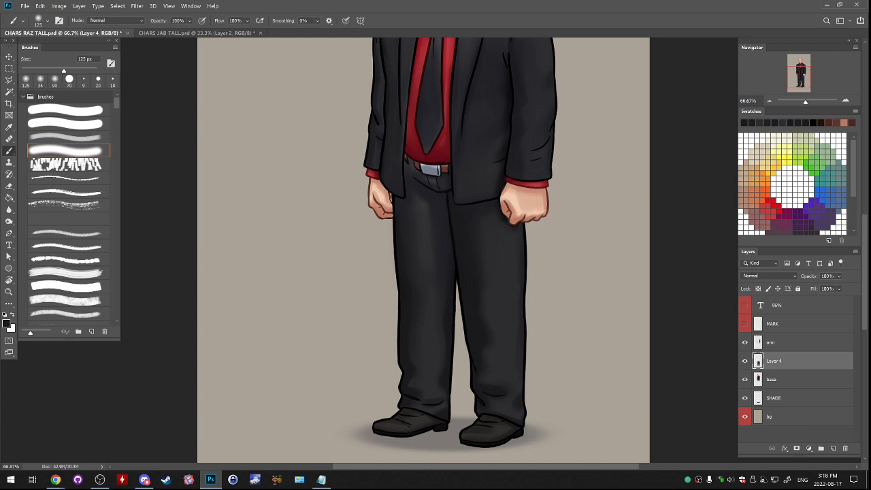
left_click(744, 360)
left_click(744, 360)
- Save the Raz portrait and store a second copy as CHARS_RAZ_TALL2.psd
left_click_drag(477, 204, 492, 394)
key("ctrl+s")
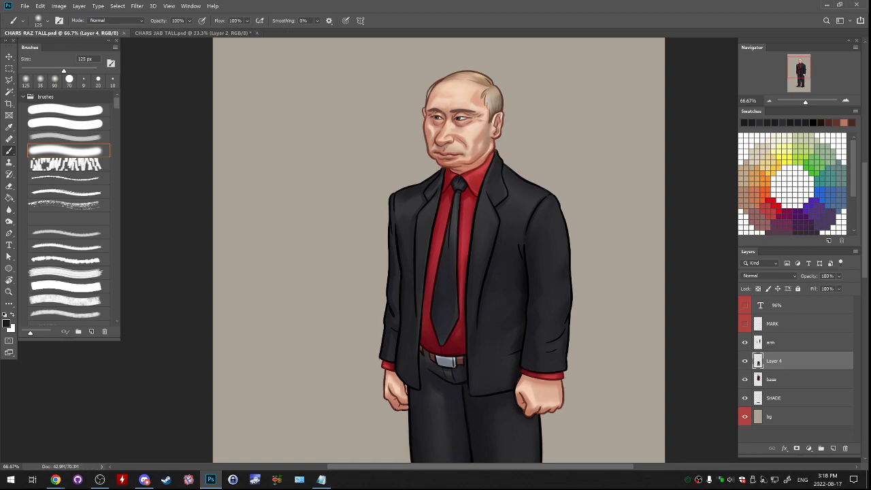
left_click(25, 6)
left_click(35, 103)
left_click(105, 318)
type("2.psd")
key("Return")
key("Return")
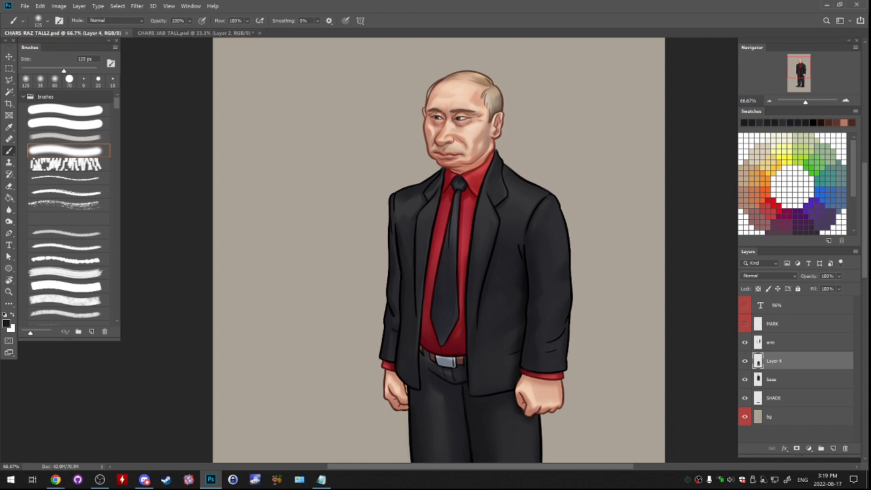
- Save CHARS_JAB_TALL.psd with a second copy named CHARS_JAB_TALL2.psd, and close both portrait documents
left_click(196, 32)
key("ctrl+w")
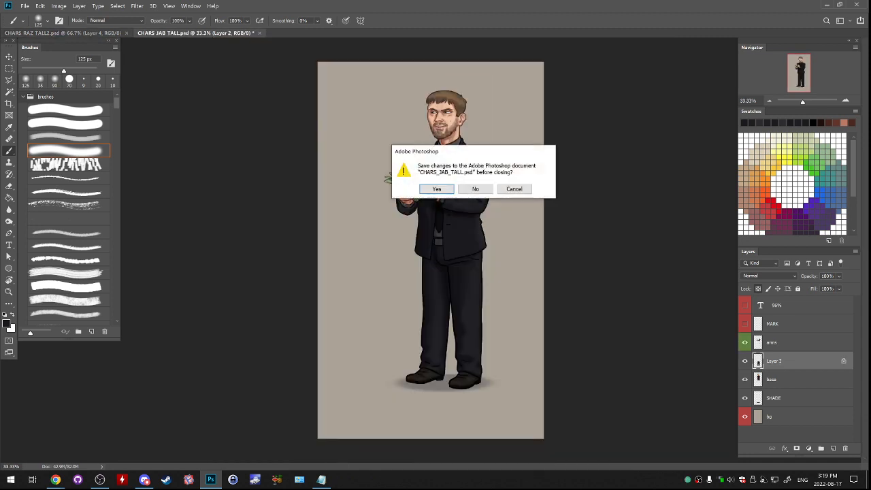
left_click(514, 189)
key("ctrl+s")
left_click(25, 6)
left_click(36, 103)
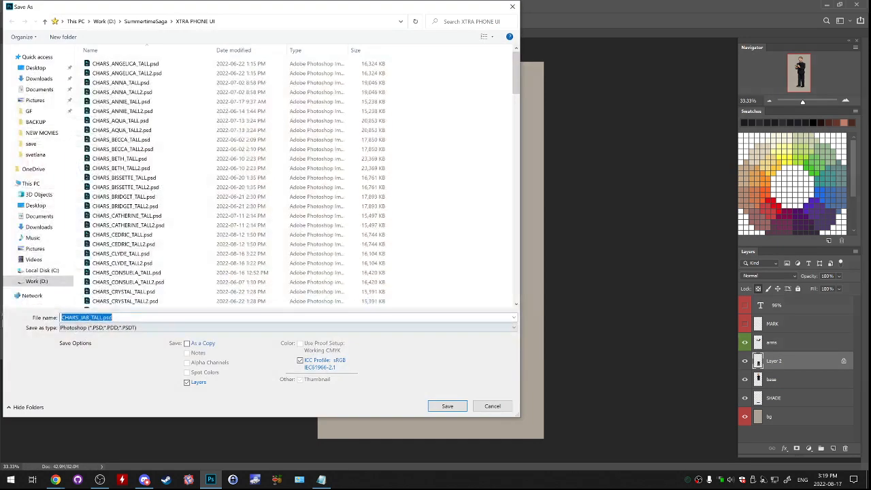
left_click(102, 318)
type("2")
key("Return")
key("Return")
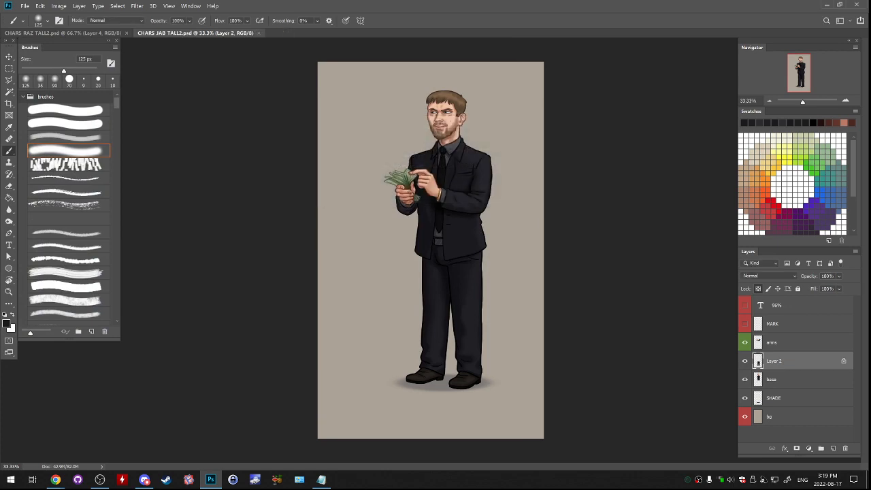
key("ctrl+w")
key("ctrl+w")
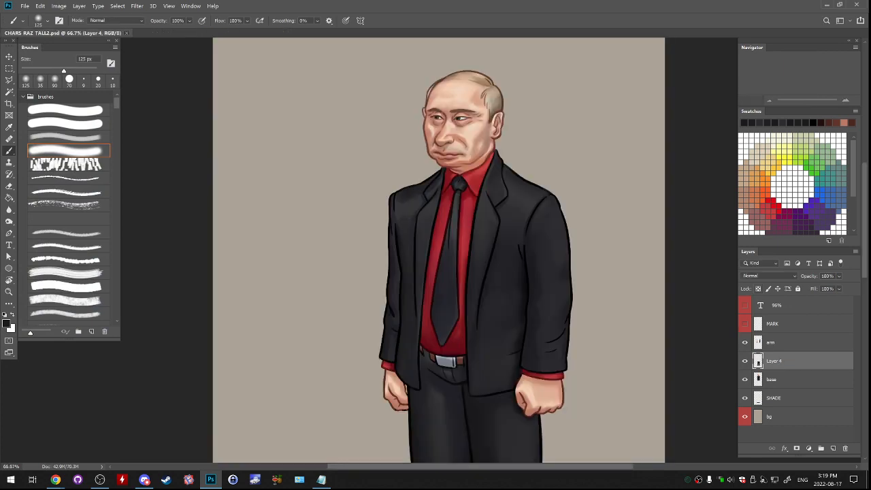
- Open CHARS_DIMITRI_TALL.psd from the XTRA PHONE UI folder
left_click(24, 6)
left_click(31, 23)
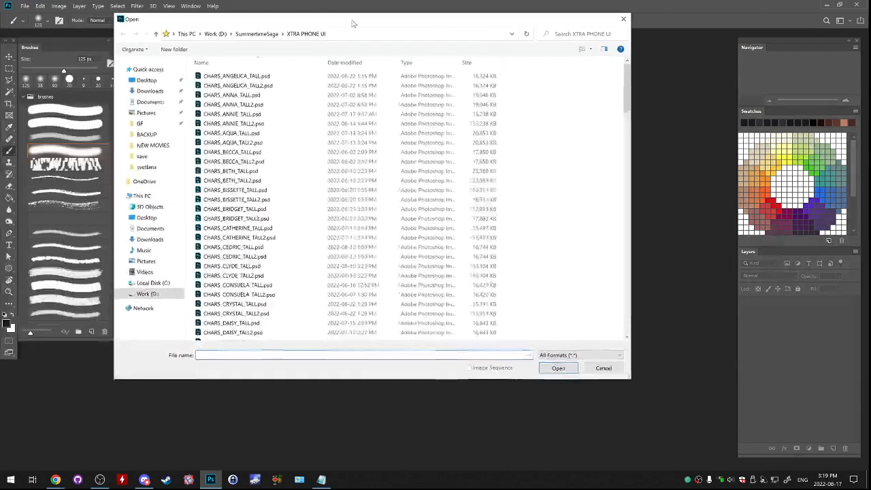
left_click(286, 224)
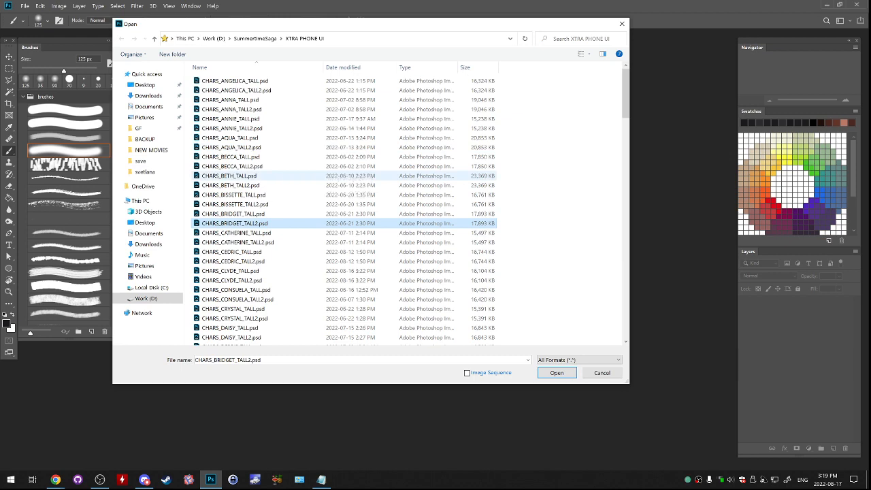
scroll(286, 194, "down", 2)
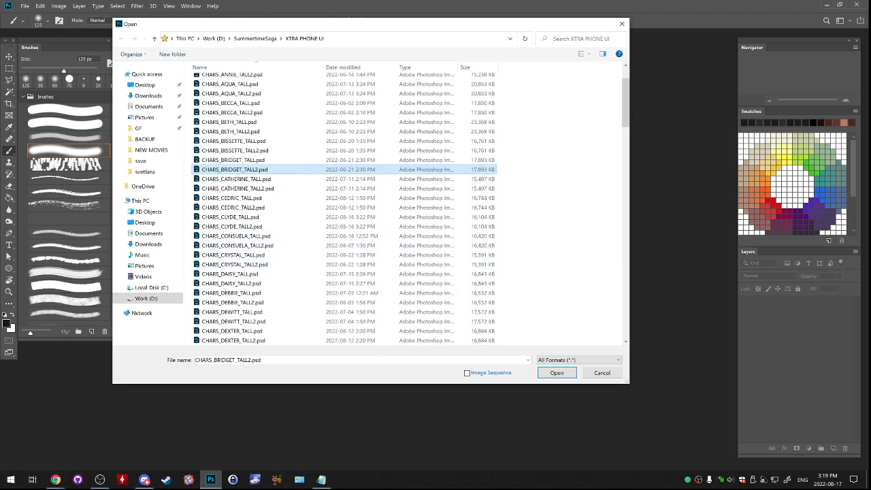
left_click(231, 160)
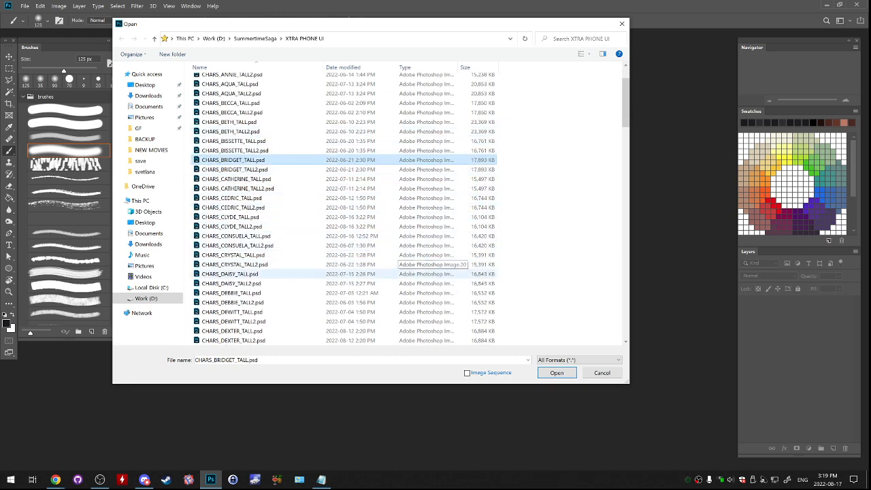
scroll(422, 269, "down", 4)
scroll(421, 269, "down", 4)
double_click(326, 142)
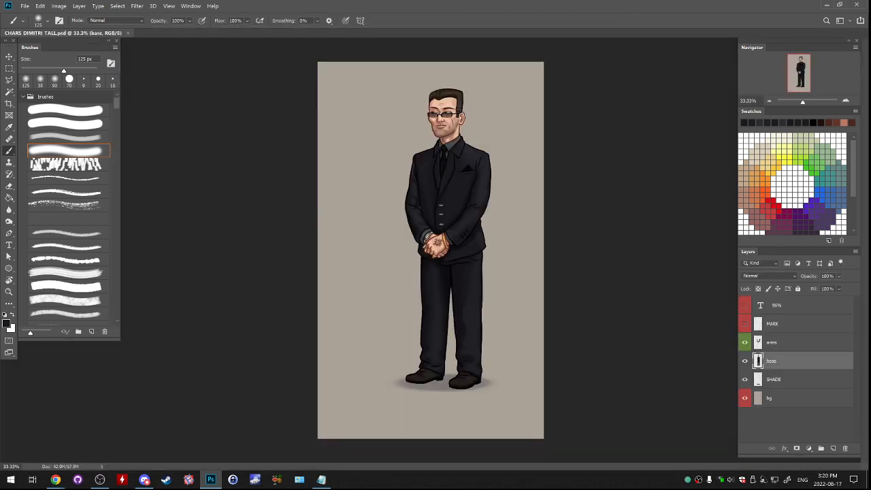
- Browse for a file to open in the CHAR JUDITH folder inside SummertimeSaga
left_click(25, 5)
left_click(34, 23)
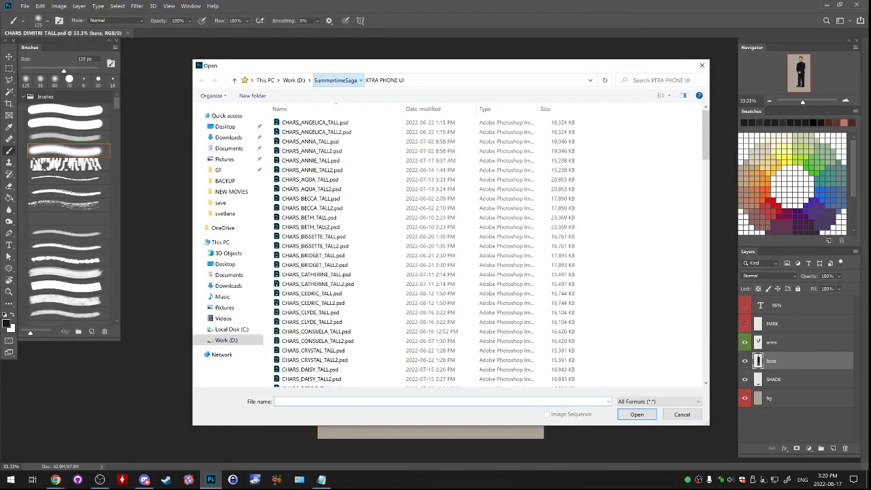
left_click(334, 81)
scroll(467, 293, "up", 5)
scroll(467, 294, "up", 5)
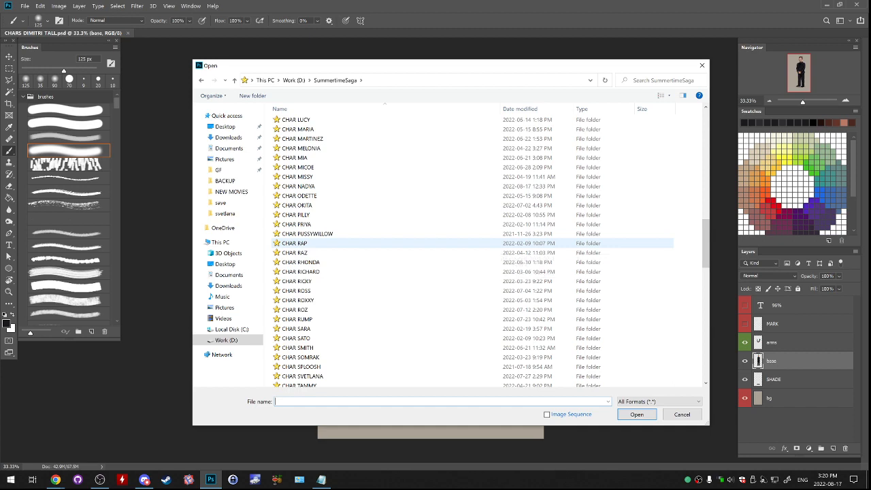
scroll(307, 225, "up", 4)
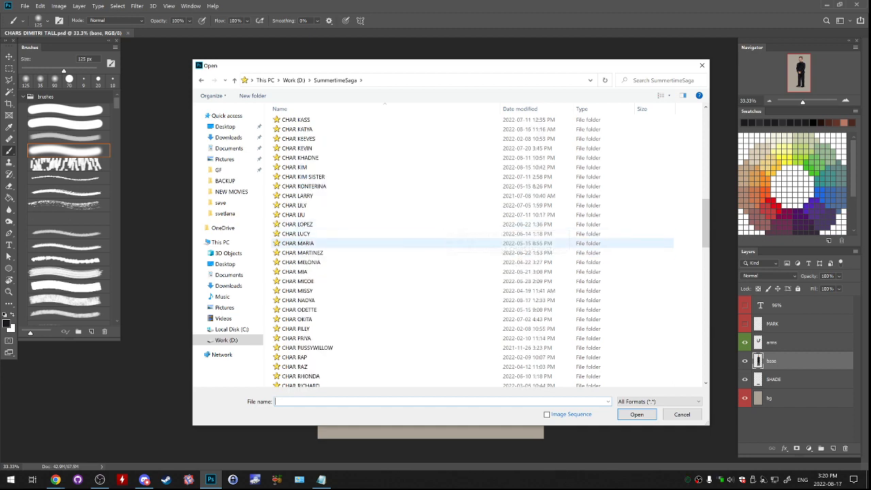
scroll(354, 279, "down", 2)
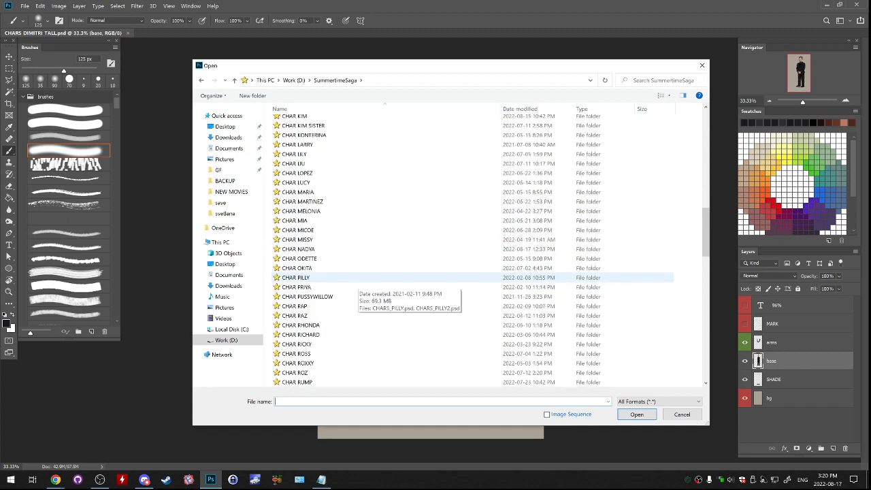
scroll(355, 280, "up", 5)
double_click(354, 224)
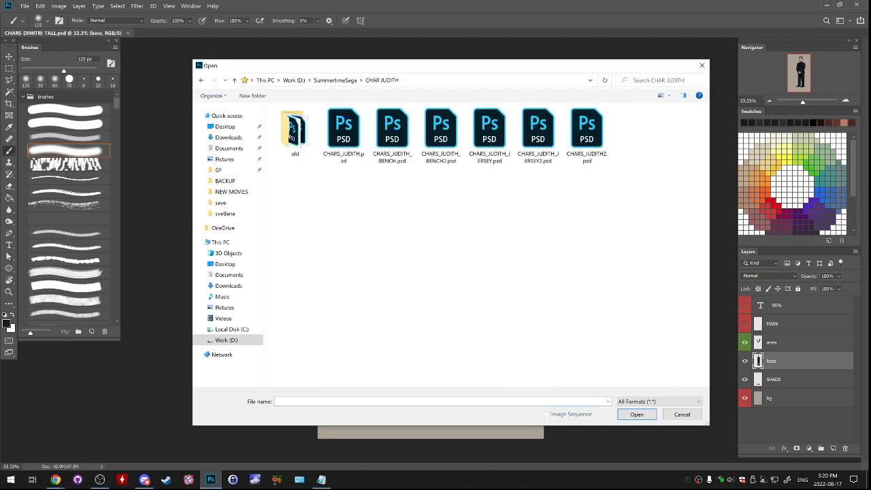
- Show the CHAR JUDITH folder's files as a detailed list
right_click(305, 178)
mouse_move(340, 184)
left_click(420, 234)
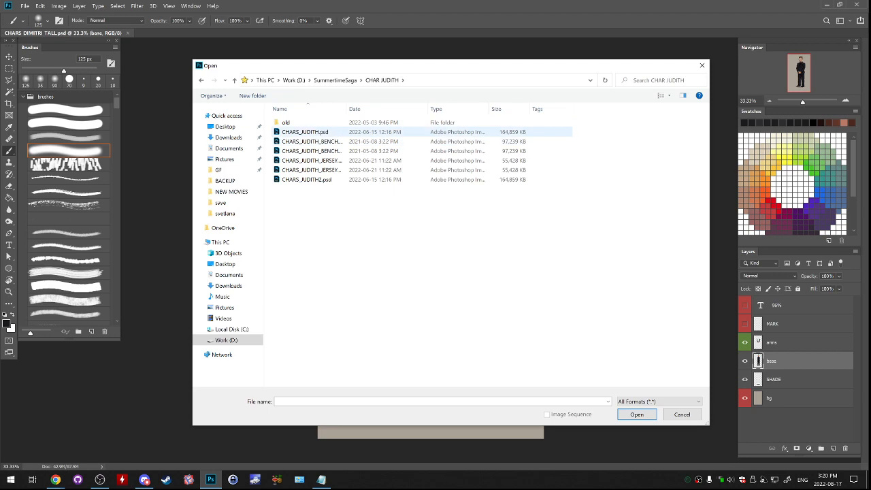
key("Escape")
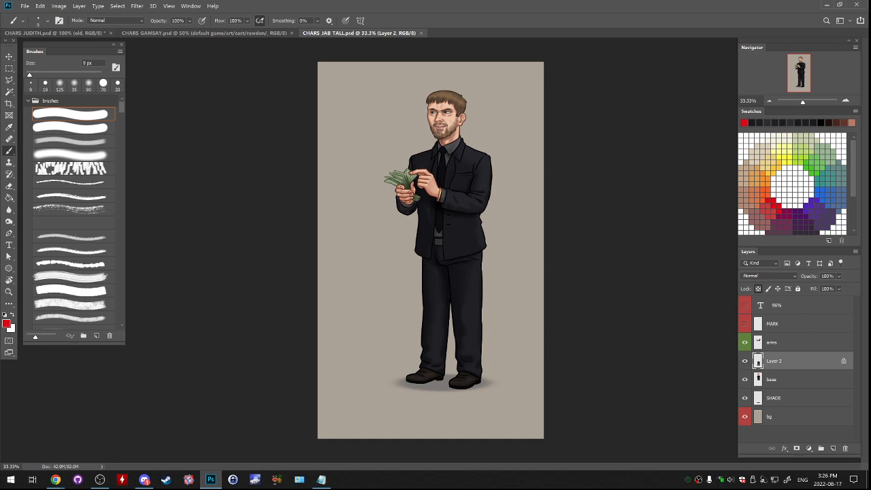
- In CHARS GAMSAY.psd, hide the angry face so the calm one shows, and collapse the faces group
left_click(197, 32)
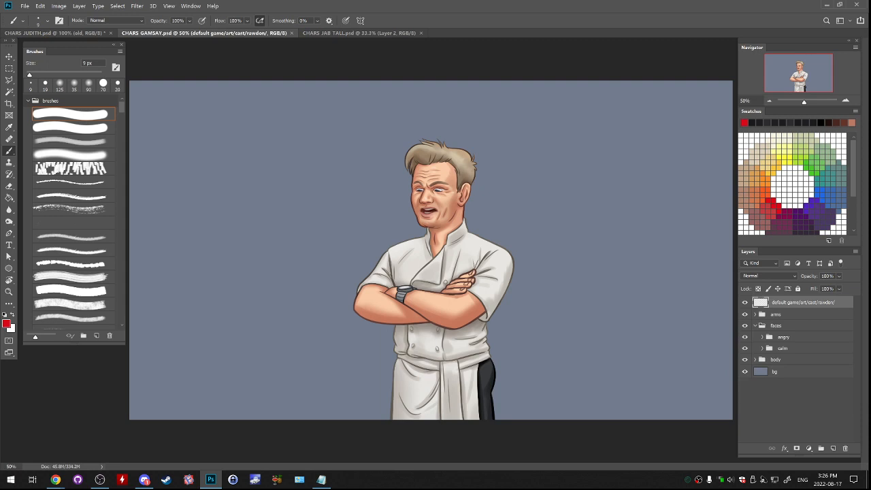
left_click(777, 315)
left_click(744, 337)
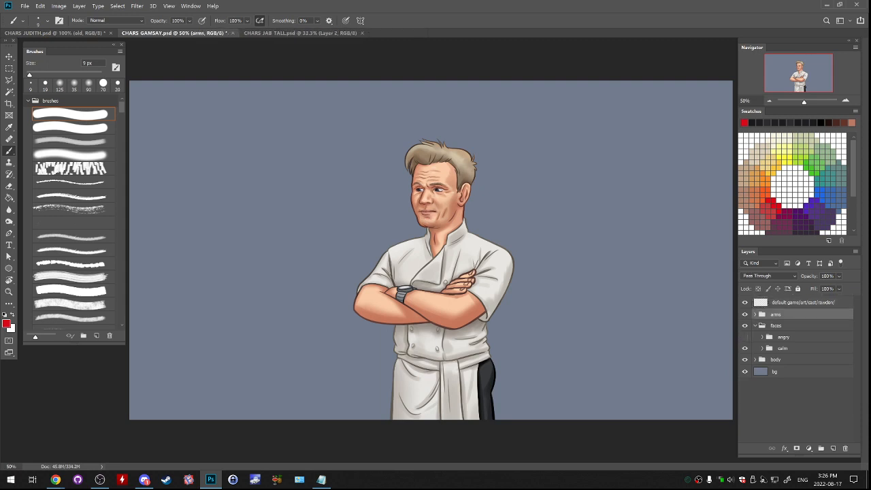
left_click(762, 348)
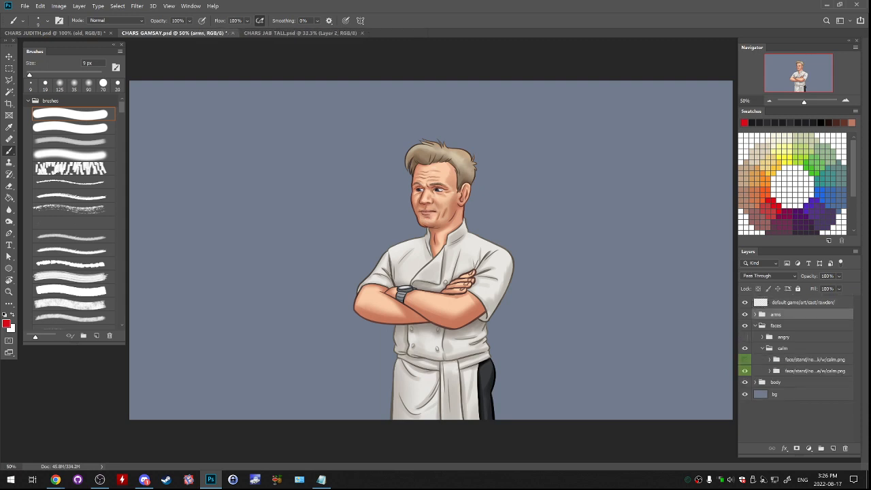
left_click(762, 349)
left_click(755, 326)
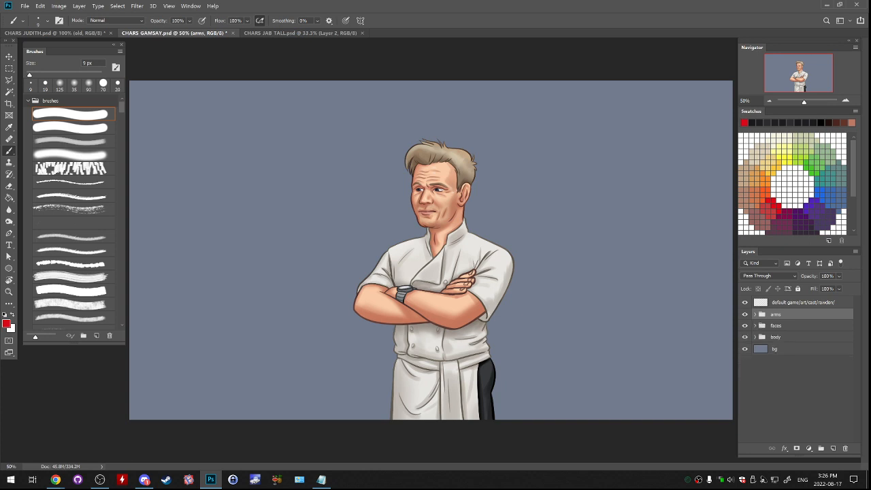
- Copy Gamsay's arms, faces and body groups into CHARS_JAB_TALL.psd, over the figure and stacked above Jab's arms layer
left_click(777, 326, "ctrl")
left_click(777, 337, "ctrl")
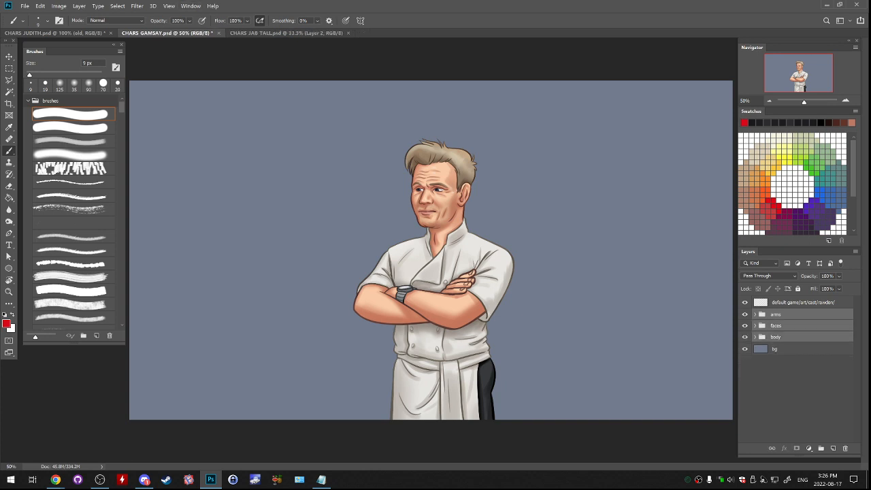
left_click_drag(166, 32, 107, 82)
left_click_drag(781, 326, 705, 263)
left_click_drag(544, 82, 573, 34)
left_click(170, 33)
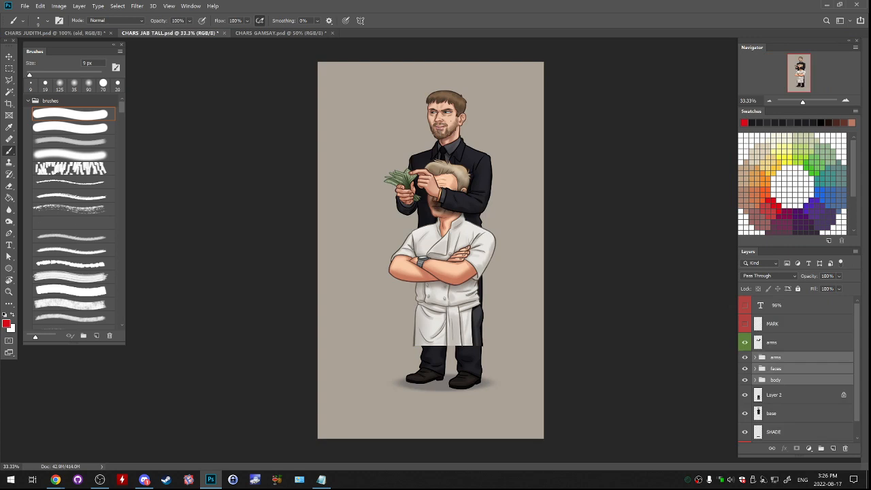
left_click_drag(512, 310, 514, 248)
left_click_drag(782, 368, 782, 334)
- Scale the three copied chef groups to 94% and shift them up to line up with Jab's head
key("ctrl+t")
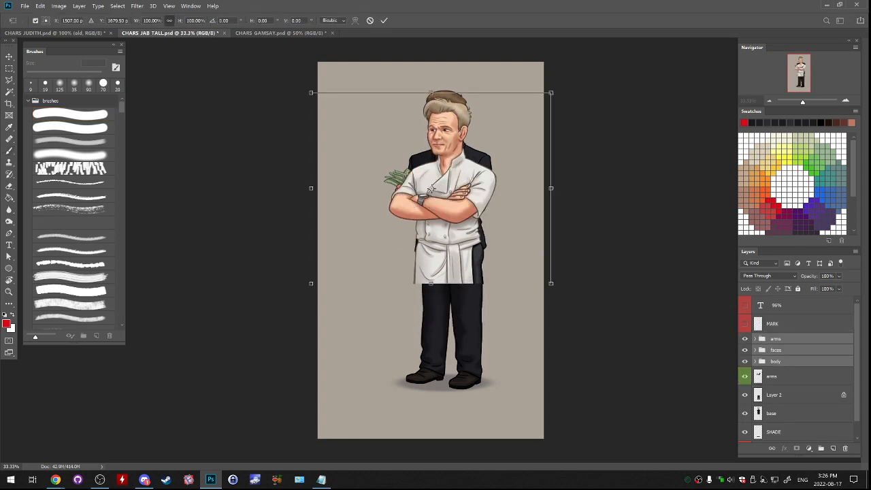
double_click(152, 21)
type("94")
key("Return")
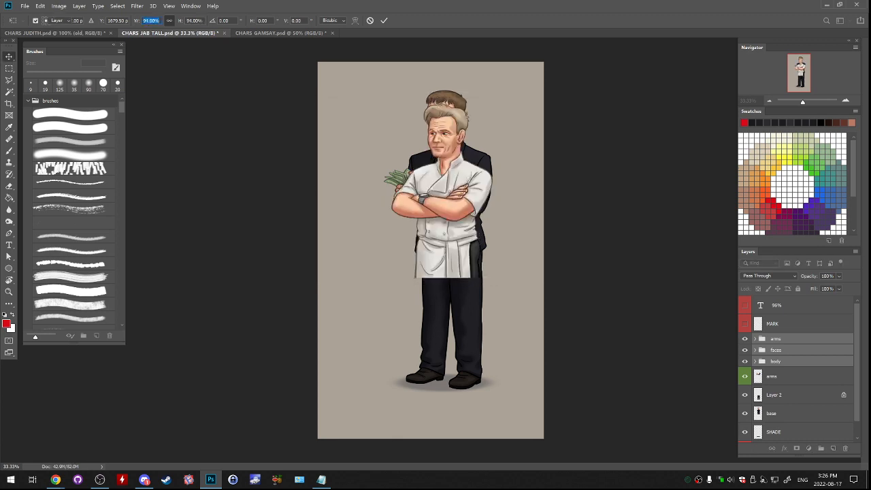
left_click_drag(458, 188, 462, 162)
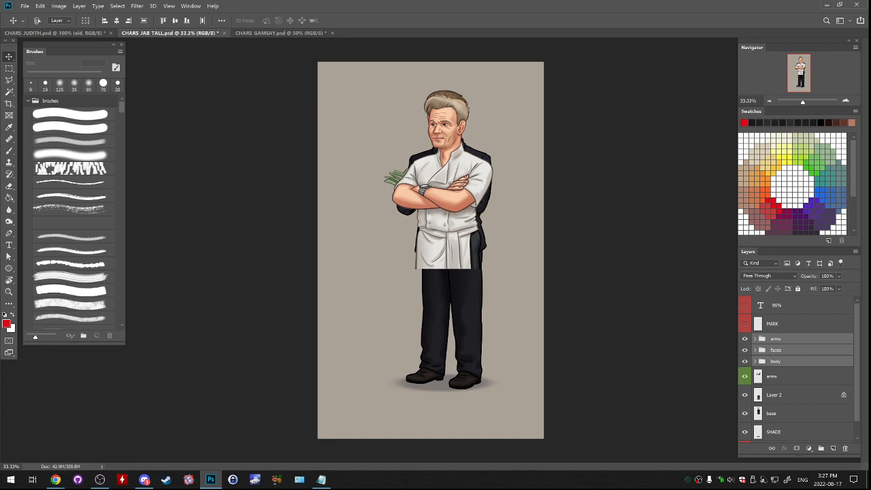
- Merge the chef's faces and body groups into one layer and flatten the arms group into its own layer
left_click(776, 339)
left_click(775, 349)
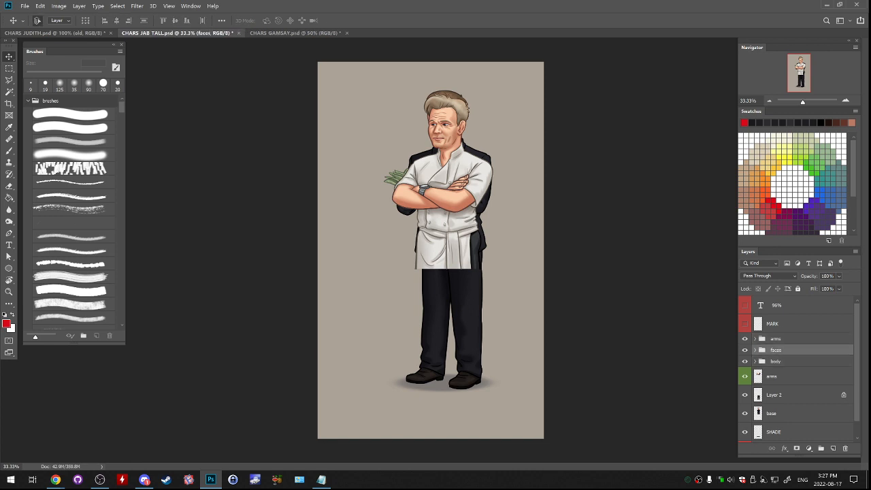
left_click(776, 361, "ctrl")
key("ctrl+e")
left_click(776, 339)
key("ctrl+e")
- Merge Jab's legs layer with his base layer and delete his old arms layer
left_click(773, 379)
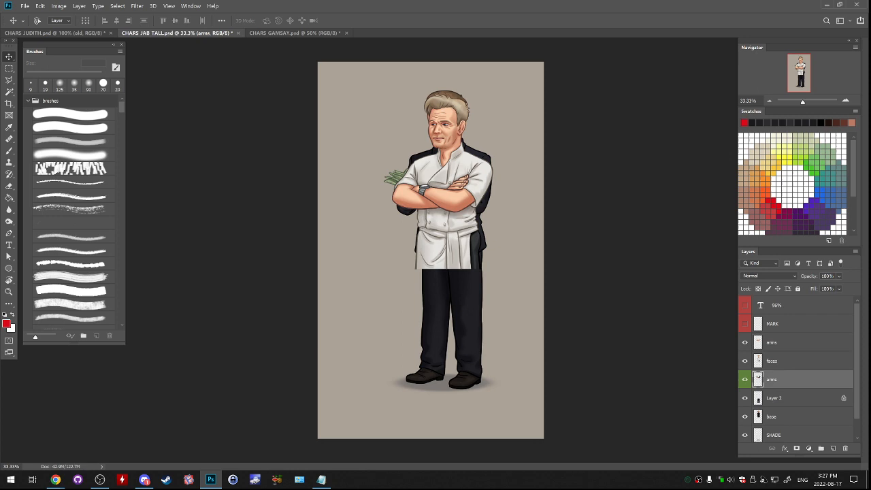
left_click(774, 398, "ctrl")
left_click(773, 416)
left_click(774, 399, "ctrl")
key("ctrl+e")
left_click_drag(774, 380, 845, 448)
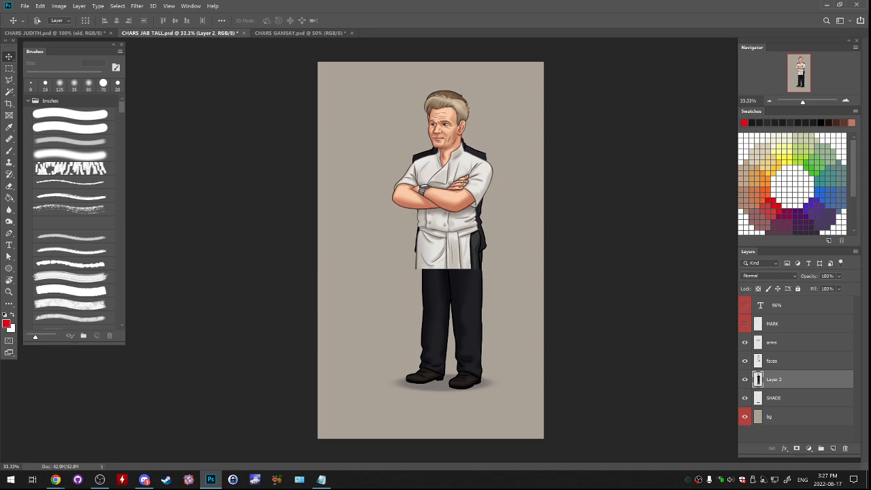
- Shift the dark-suited figure on Layer 2 slightly left beneath the chef's upper body
key("alt+bracketright")
key("alt+bracketright")
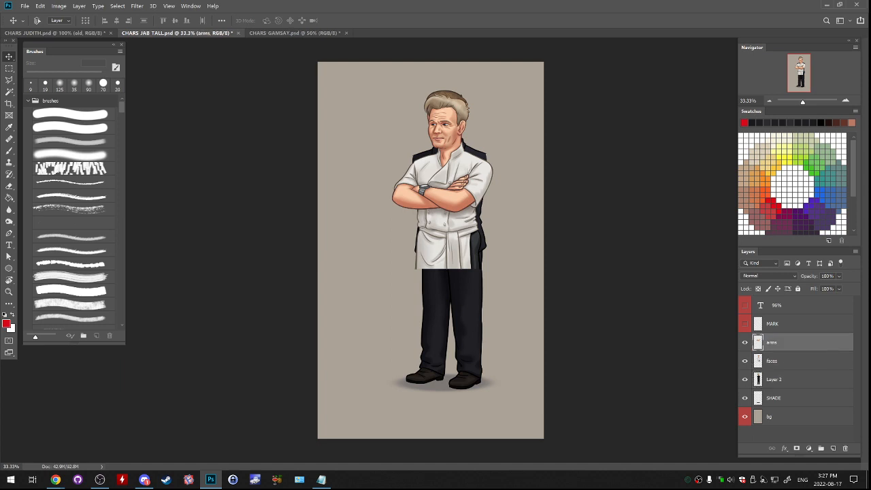
key("ctrl+z")
key("ctrl+shift+z")
key("alt+bracketleft")
key("alt+bracketleft")
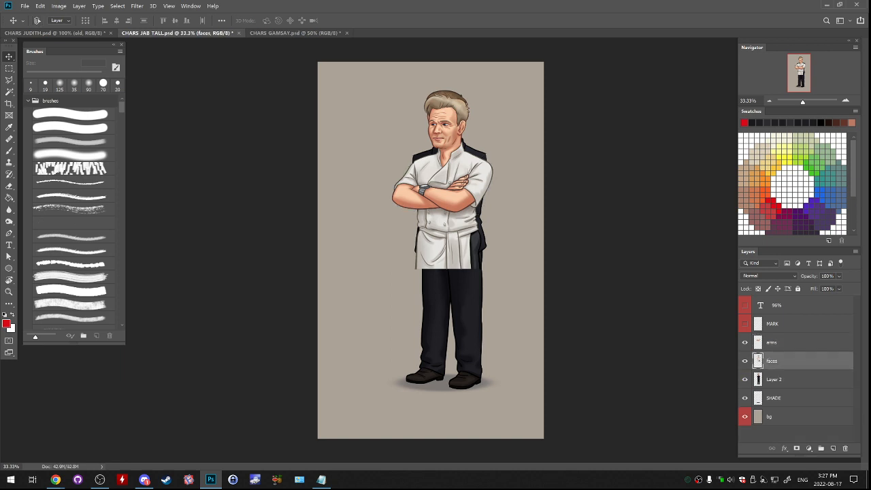
left_click_drag(484, 378, 482, 377)
- Move the arms and faces layers together slightly right and down so the chef's torso sits over the legs
left_click(783, 342)
left_click(782, 360, "ctrl")
left_click_drag(591, 350, 590, 360)
key("b")
left_click(590, 359)
key("Return")
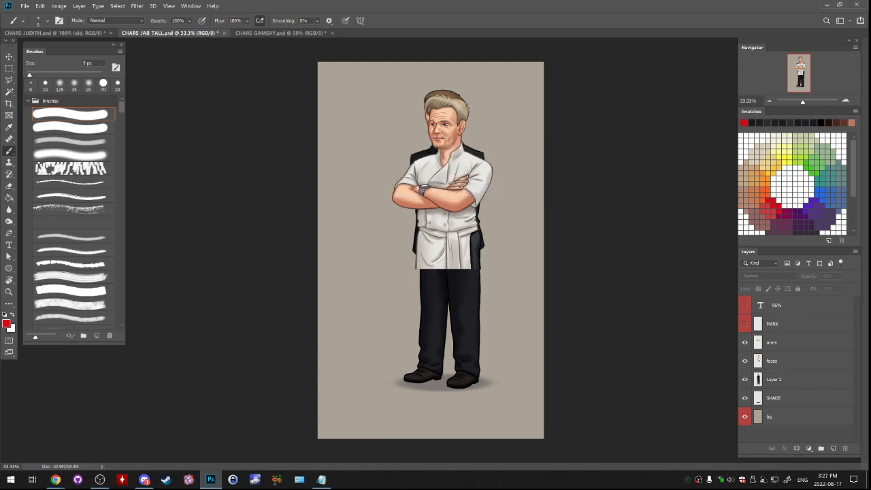
left_click(782, 342)
left_click(783, 361, "ctrl")
left_click_drag(477, 278, 518, 273)
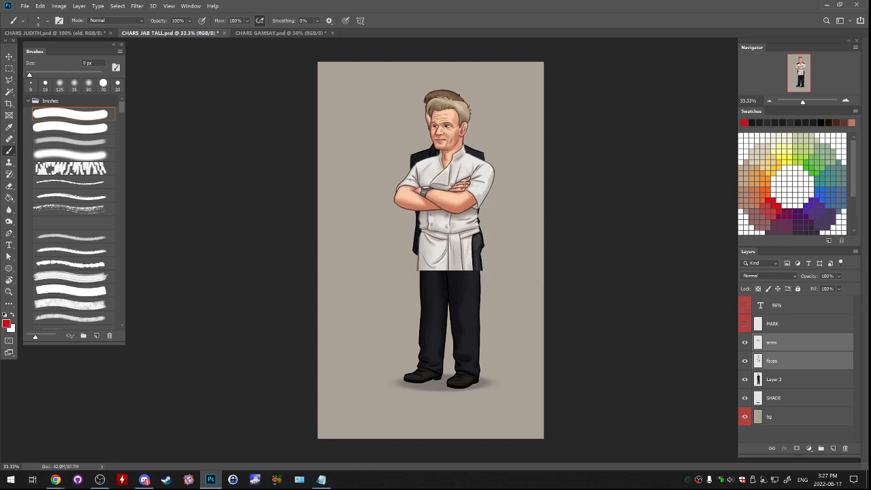
- Hide the arms and faces layers and delete everything above the hips from Layer 2
left_click(745, 342)
left_click(744, 342)
left_click_drag(744, 342, 745, 380)
left_click(744, 380)
left_click(9, 68)
left_click_drag(318, 62, 555, 236)
left_click(570, 263)
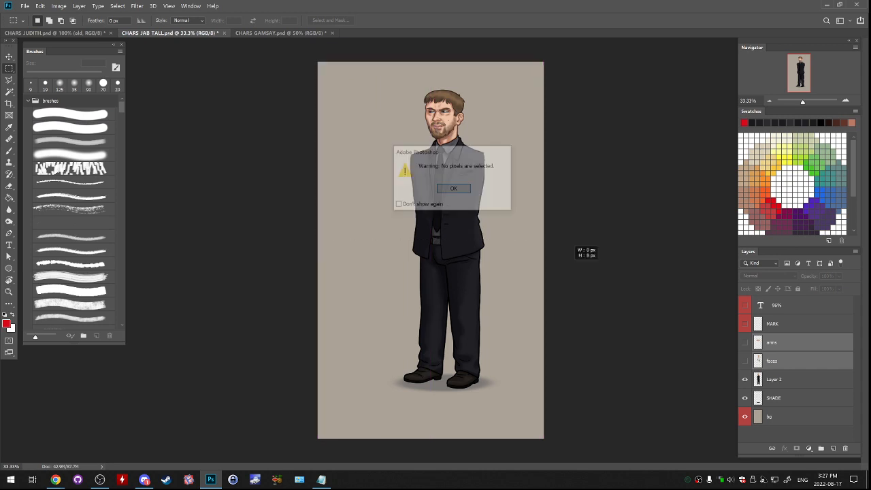
key("Return")
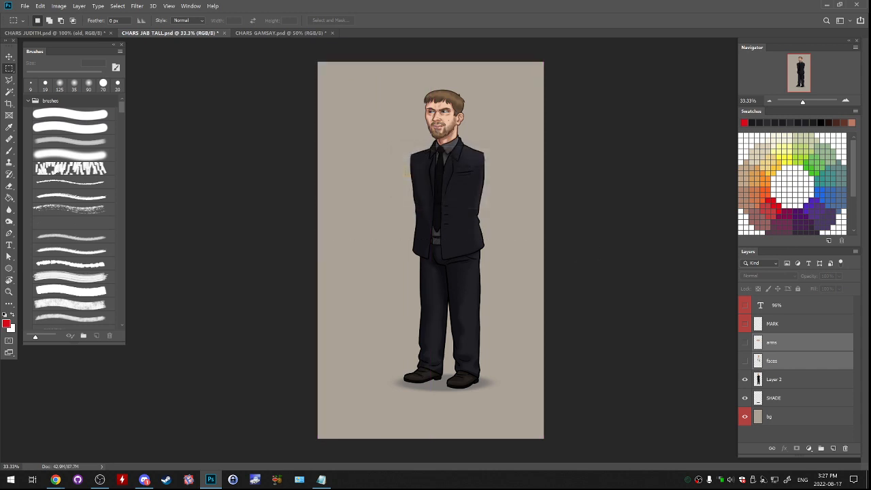
left_click(774, 379)
key("Delete")
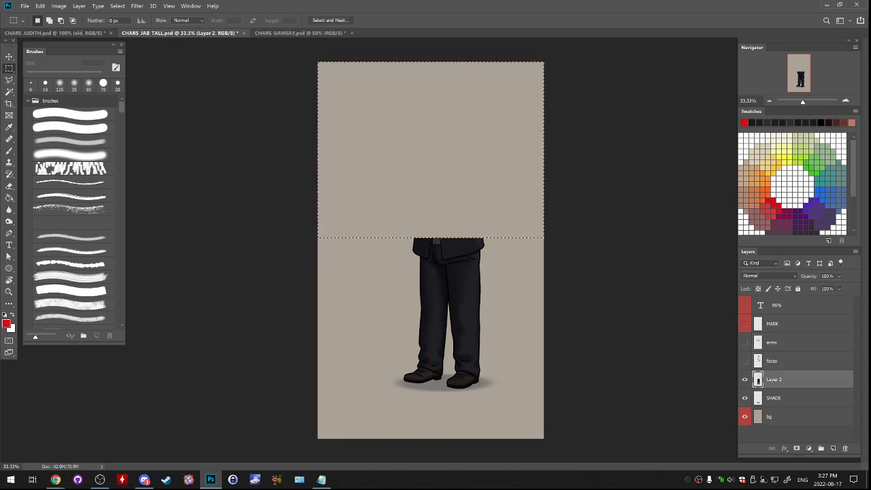
- Show the faces and arms layers again above the remaining legs
left_click(744, 361)
left_click(744, 342)
left_click(773, 343)
left_click(773, 362)
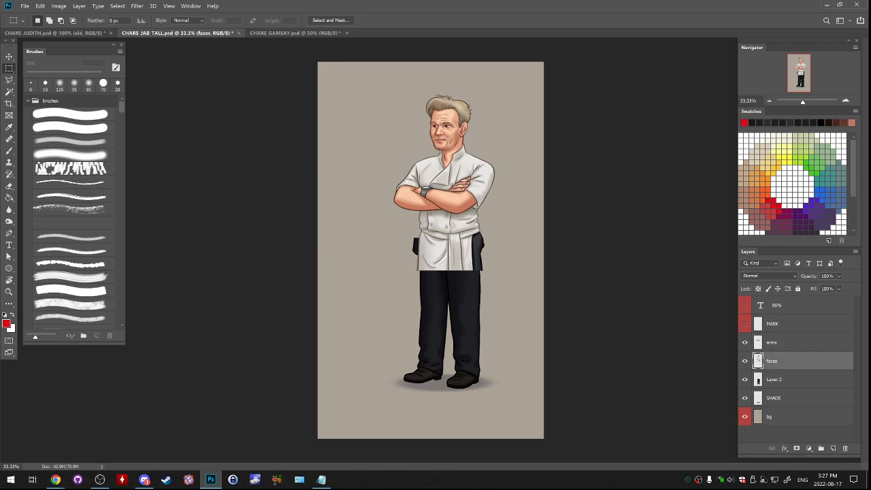
- Brighten the legs on Layer 2 and reduce their contrast with a Brightness/Contrast adjustment
left_click(774, 380)
left_click(59, 6)
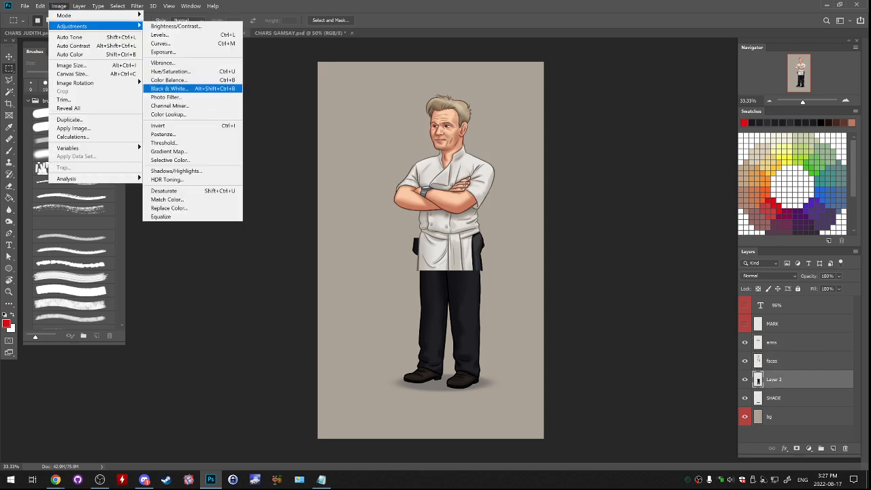
left_click(176, 26)
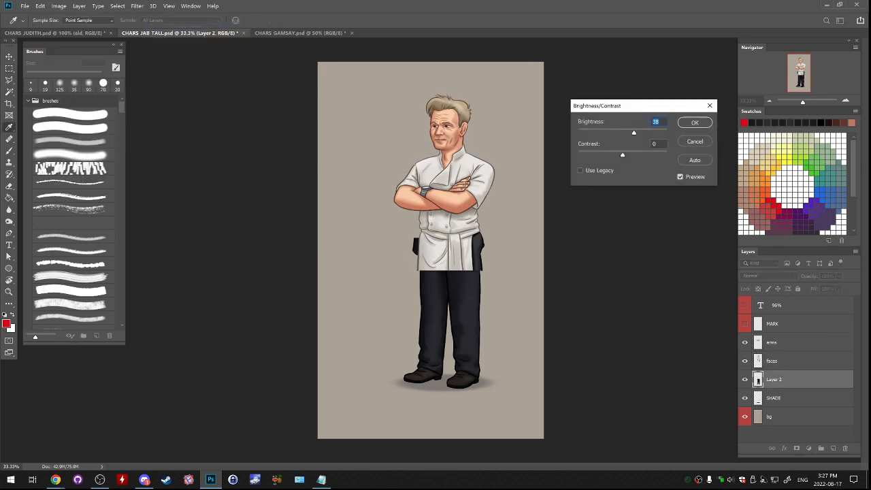
key("Up")
left_click_drag(622, 155, 610, 155)
key("Return")
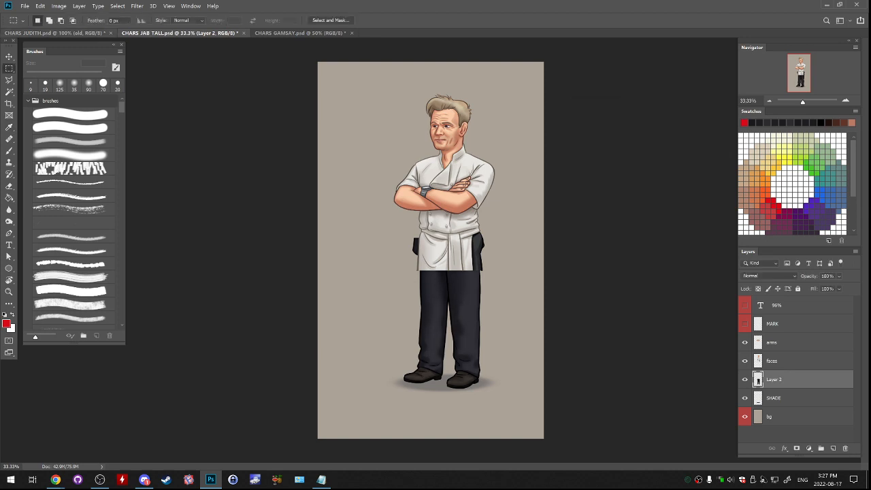
- Desaturate the legs on Layer 2 almost completely with a Hue/Saturation adjustment
left_click(59, 5)
mouse_move(75, 26)
left_click(176, 62)
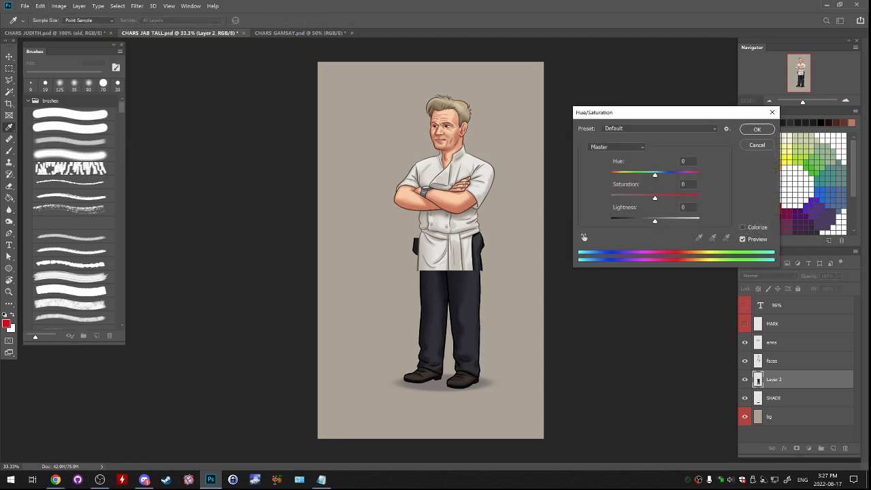
left_click_drag(655, 198, 610, 198)
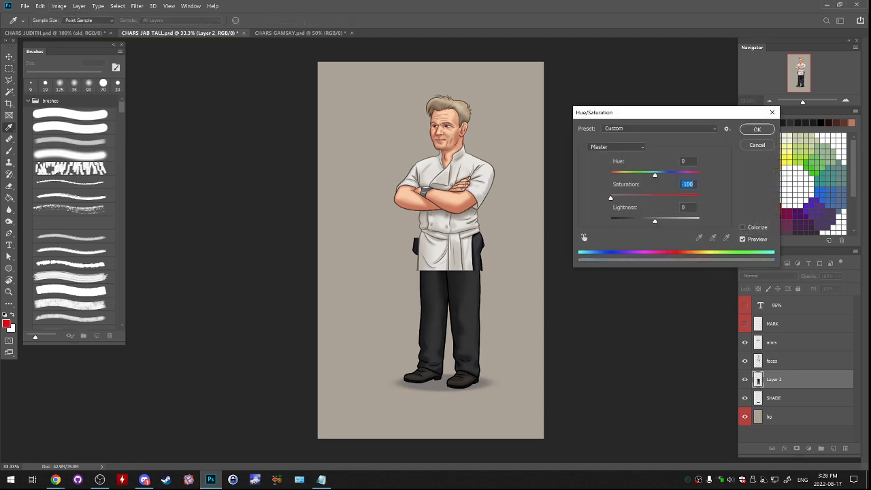
key("Up")
key("Up")
key("Return")
- Lock Layer 2's transparent pixels and brush a sampled dark grey softly over the upper trouser leg below the apron
key("ctrl+plus")
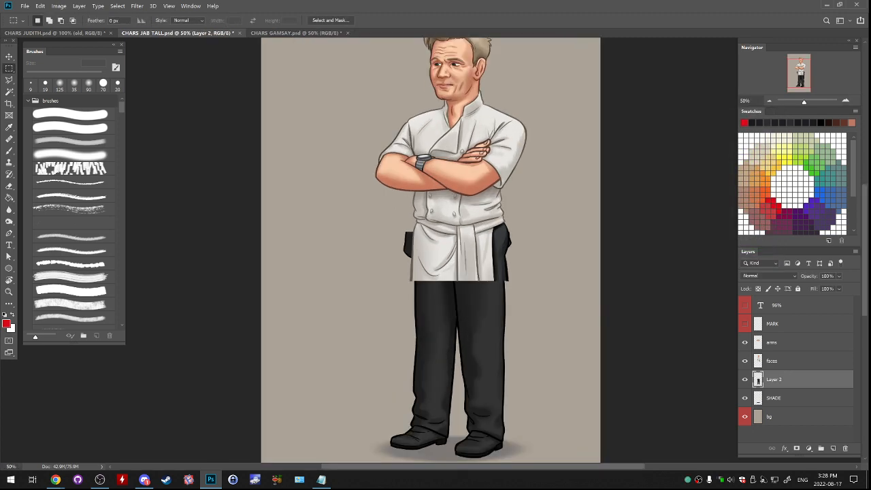
key("ctrl+plus")
key("b")
left_click(493, 283, "alt")
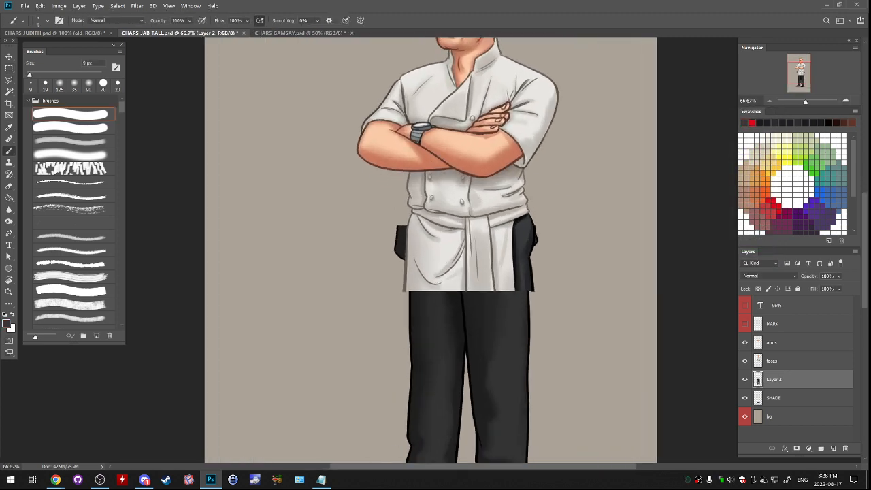
left_click(758, 289)
left_click(75, 142)
left_click_drag(512, 304, 508, 331)
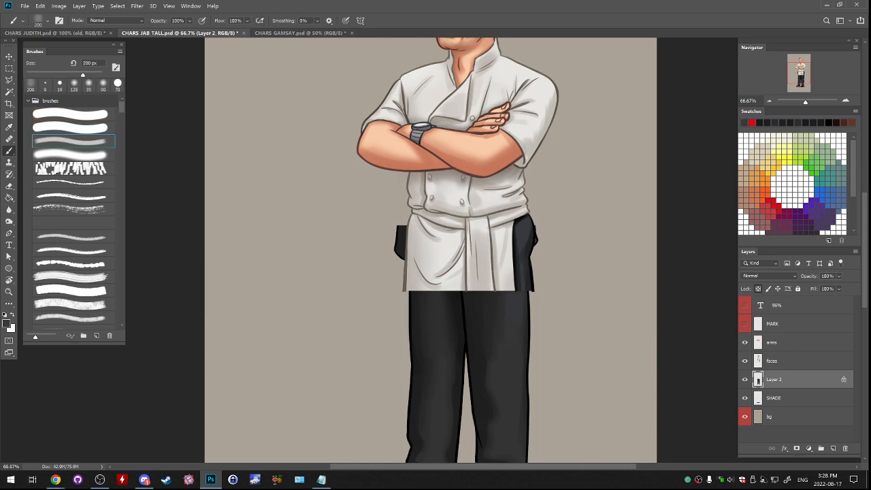
left_click(73, 155)
key("]")
key("]")
key("]")
key("]")
key("]")
key("]")
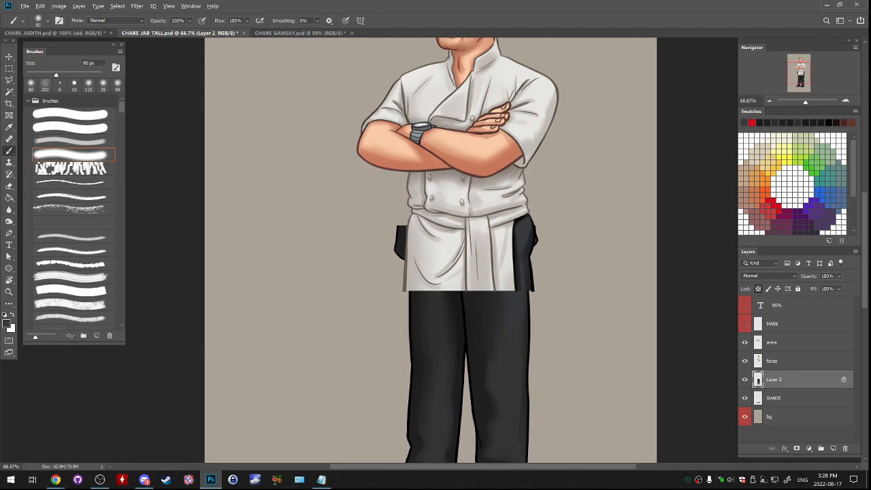
- Tint the trousers with a Photo Filter using a custom blue colour and a density slightly below 25%
left_click(59, 6)
mouse_move(75, 27)
left_click(167, 97)
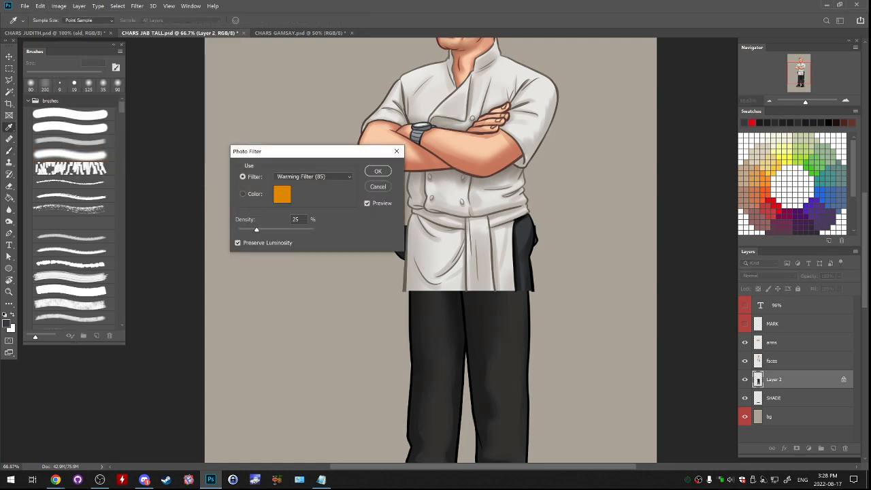
left_click(281, 195)
left_click(731, 191)
left_click(810, 139)
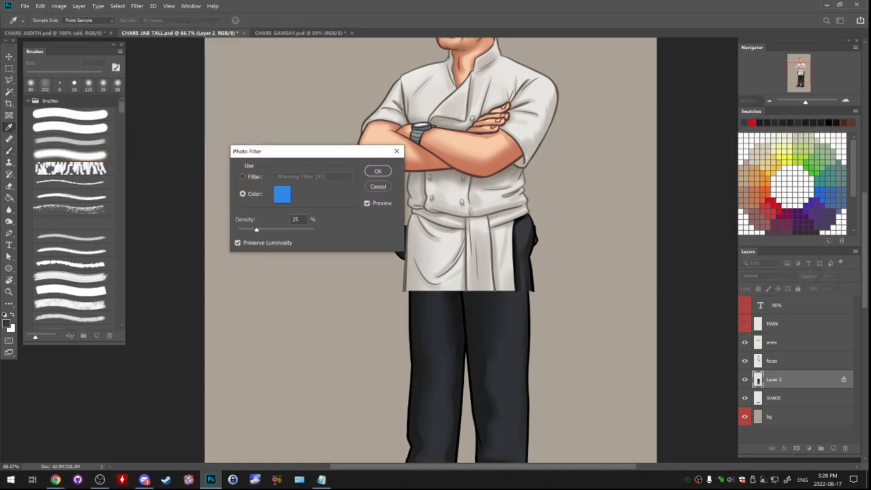
left_click_drag(256, 230, 255, 230)
left_click(377, 171)
- Unlock Layer 2's transparency and erase the leftover jacket flaps sticking out on both sides of the apron
left_click_drag(408, 286, 406, 248)
key("slash")
key("e")
left_click_drag(384, 190, 392, 204)
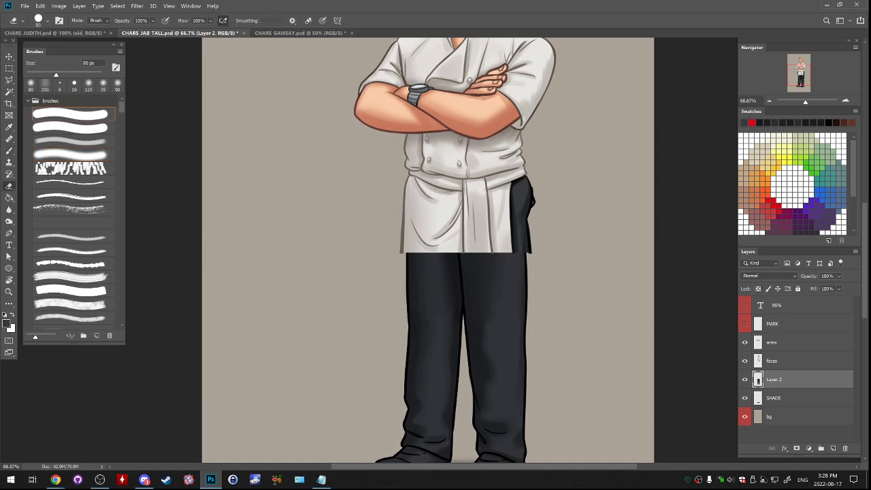
left_click_drag(541, 187, 540, 207)
left_click_drag(534, 258, 542, 199)
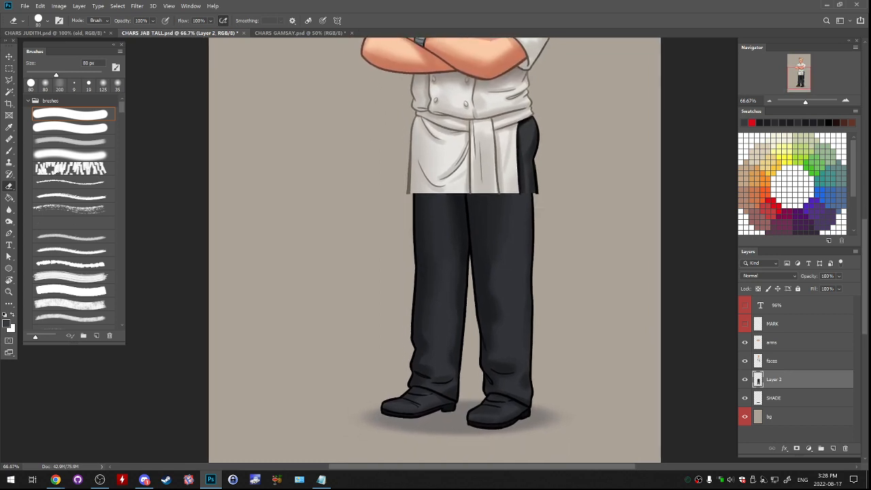
- Merge the chef's faces layer down into Layer 2 with the legs
left_click(783, 361)
left_click(745, 362)
left_click(744, 361)
key("ctrl+e")
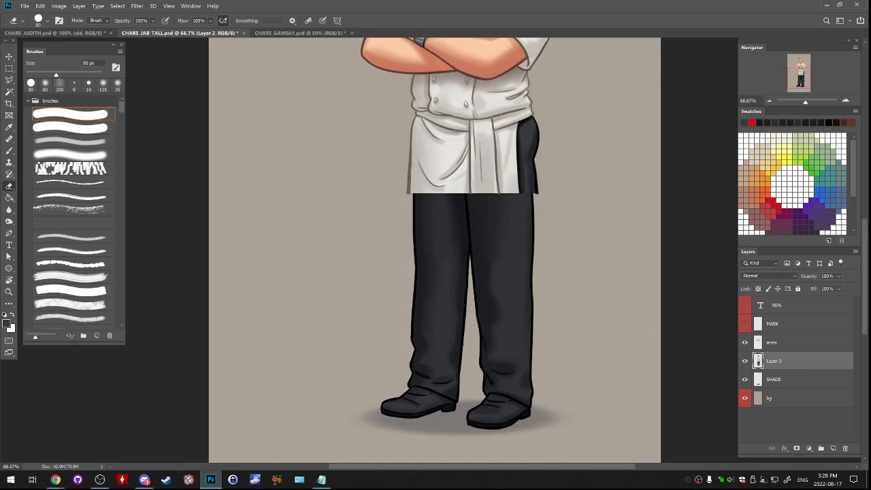
- Erase the protruding outline on the outer hip beside the apron with an 80 px hard eraser
key("ctrl+plus")
left_click_drag(511, 197, 368, 303)
key("b")
left_click(70, 114)
key("e")
mouse_move(459, 234)
left_mouse_down()
mouse_move(462, 270)
mouse_move(457, 228)
left_mouse_up()
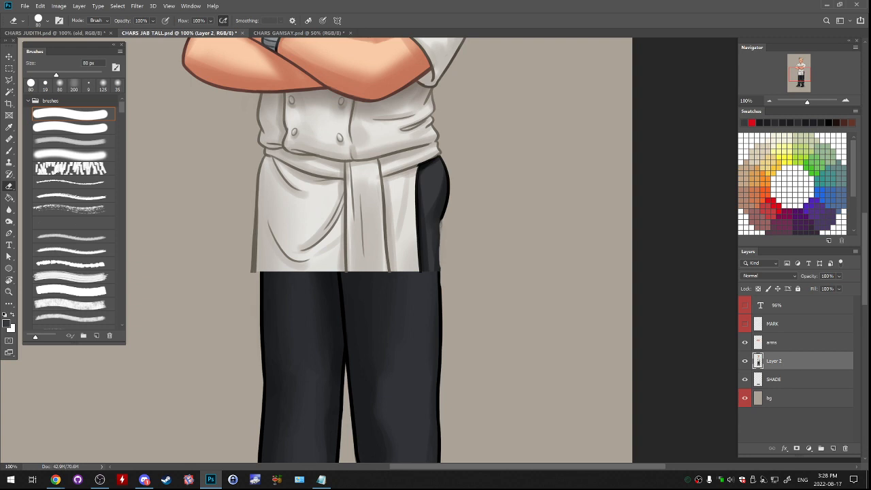
- Blend the seam between hip and trouser leg beside the apron with sampled dark grey and a 70 px soft brush
key("b")
left_click(446, 209, "alt")
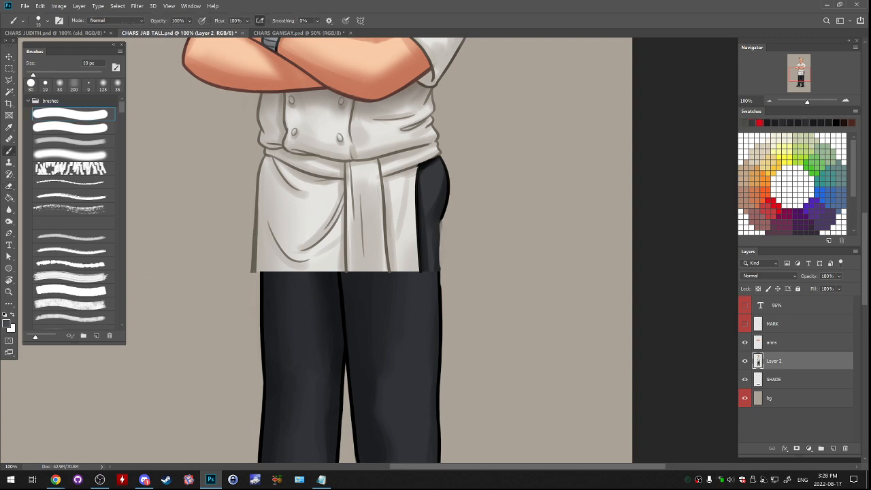
left_click(845, 100)
left_click(364, 234, "alt")
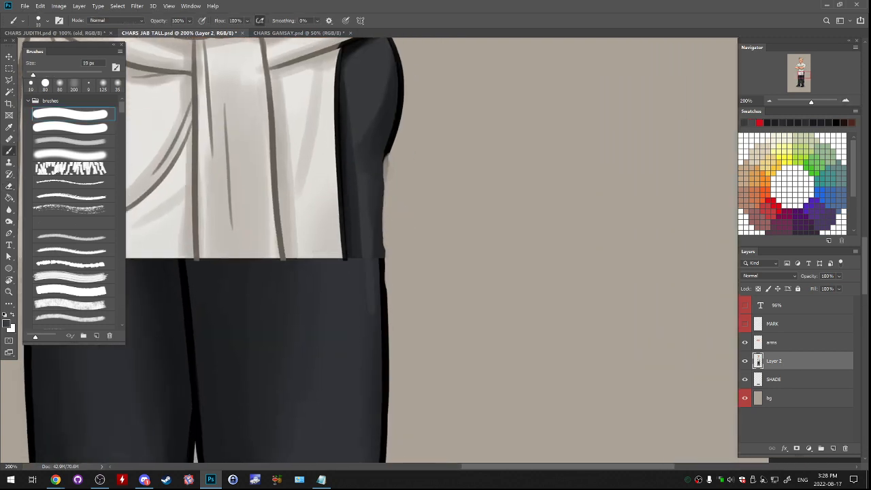
left_click(74, 85)
key("[")
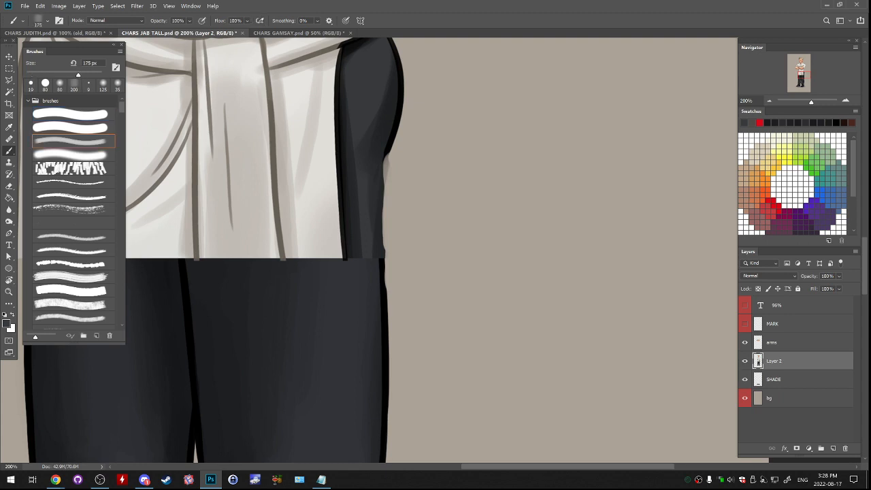
key("[")
key("[")
key("[")
key("[")
key("[")
key("[")
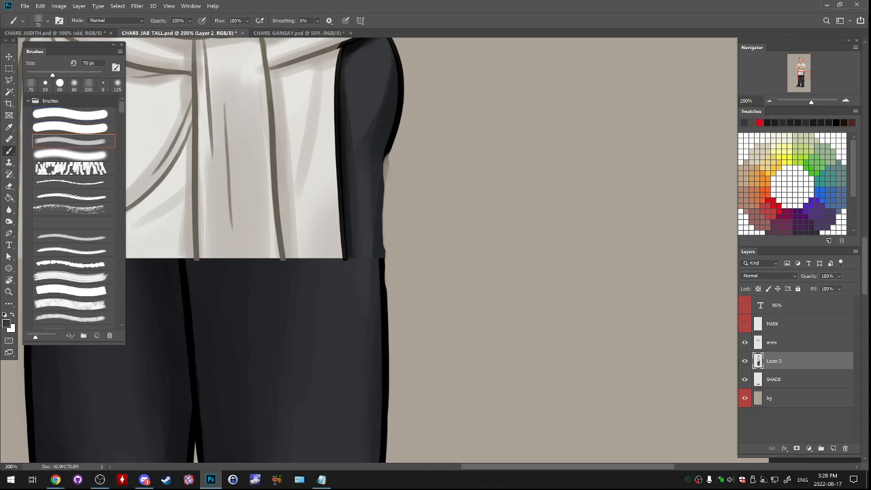
left_click(362, 290, "alt")
left_click(363, 286, "alt")
left_click_drag(362, 235, 362, 286)
left_click_drag(363, 190, 362, 340)
- Redraw the black outline of the outer trouser leg from the hip to below the apron with a 19 px hard brush
left_click(385, 382, "alt")
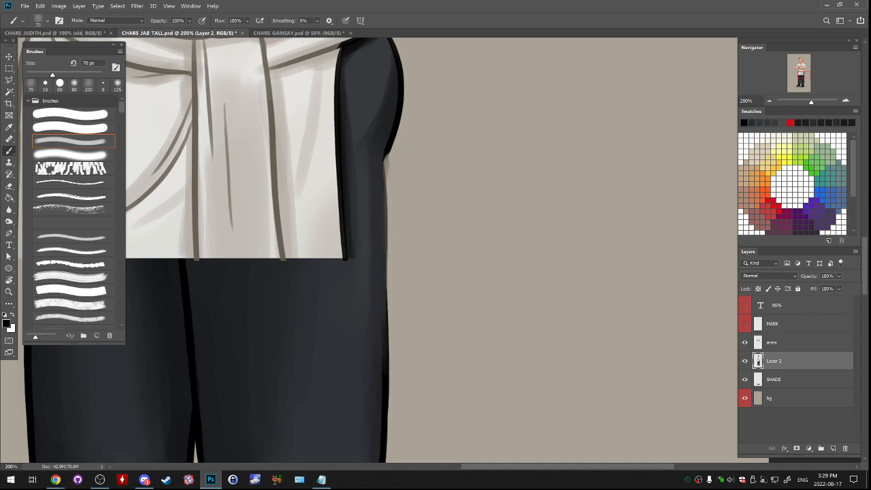
left_click(71, 114)
left_click_drag(386, 155, 388, 334)
key("ctrl+z")
key("ctrl+z")
key("ctrl+z")
left_click_drag(385, 182, 391, 367)
key("ctrl+z")
left_click_drag(386, 238, 385, 363)
key("ctrl+z")
left_click_drag(389, 271, 388, 371)
key("ctrl+z")
left_click_drag(386, 295, 385, 369)
key("ctrl+z")
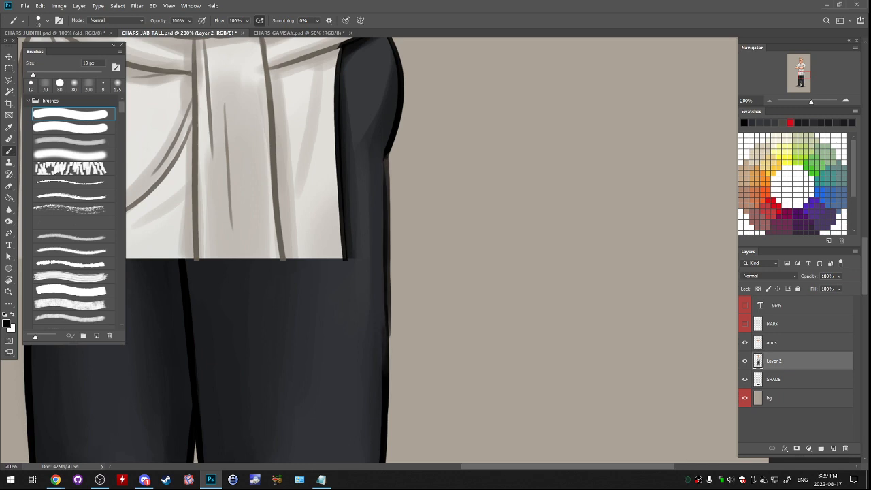
left_click_drag(385, 299, 462, 313)
left_click_drag(464, 169, 462, 381)
key("ctrl+z")
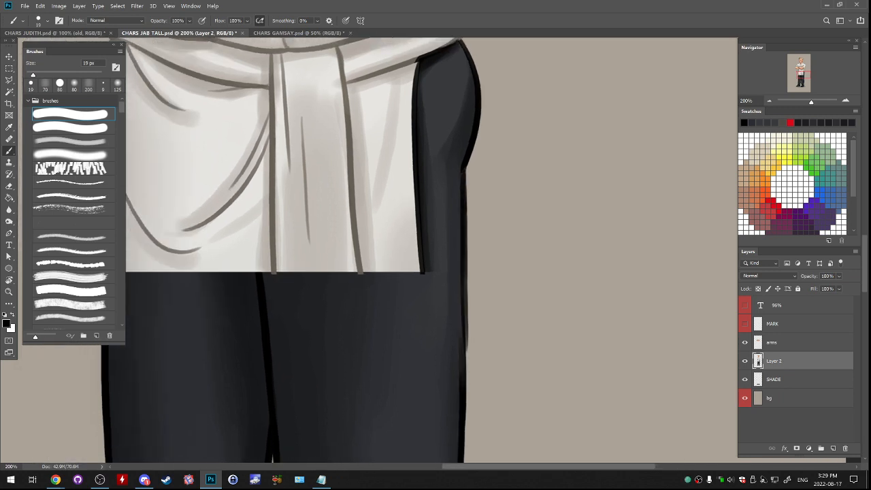
left_click_drag(466, 260, 464, 381)
left_click_drag(461, 307, 461, 375)
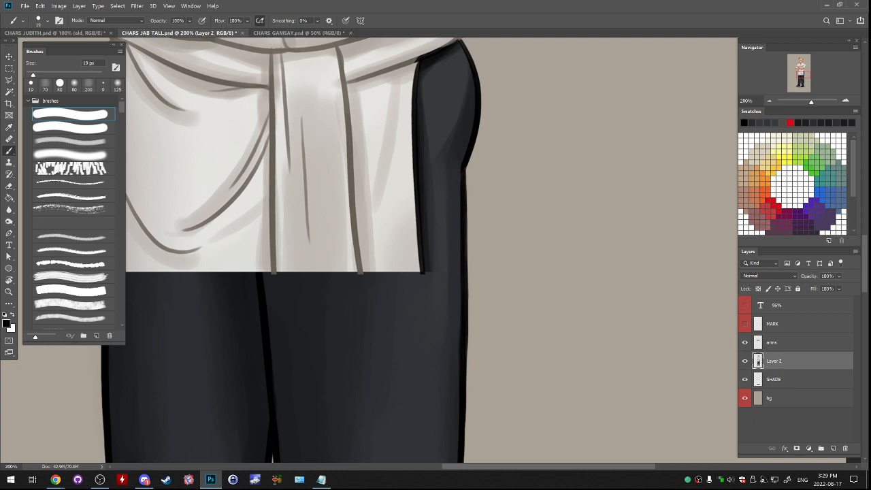
- Smooth the shading on the hip beside the apron with sampled dark grey and a 60 px soft brush
left_click(88, 84)
left_click(462, 123, "alt")
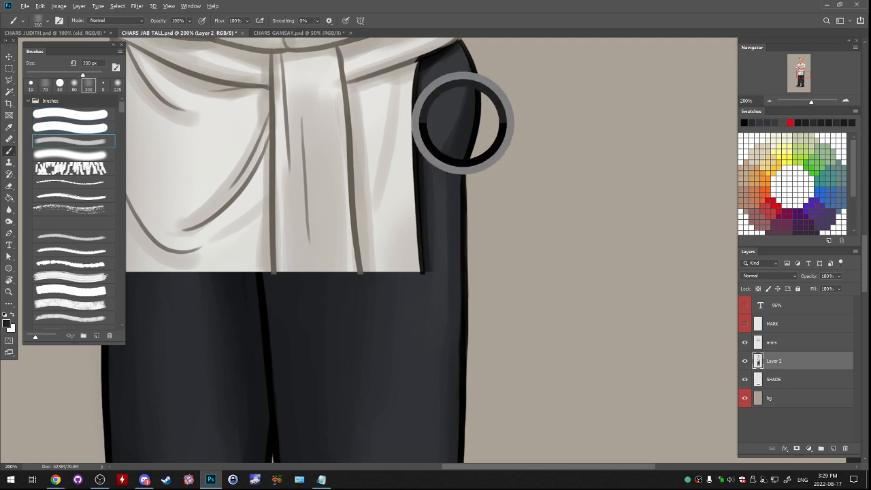
left_click(72, 154)
key("bracketright")
key("bracketright")
key("bracketright")
key("bracketright")
left_click_drag(460, 101, 452, 147)
left_click(452, 107, "alt")
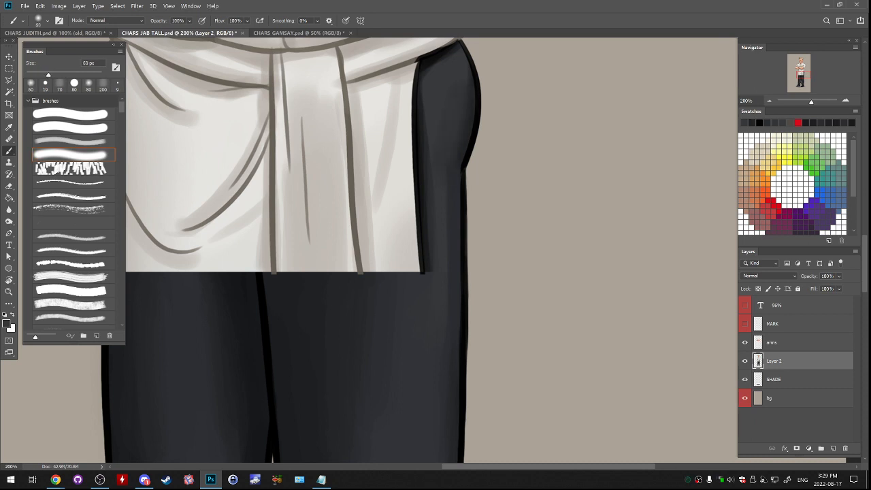
- Blend the trouser shading around the apron's lower right corner using sampled dark tones and the 60 px soft brush
left_click_drag(449, 204, 440, 148)
left_click(415, 239, "alt")
left_click_drag(417, 229, 435, 225)
left_click(420, 249, "alt")
mouse_move(422, 235)
left_mouse_down()
mouse_move(436, 216)
mouse_move(429, 219)
left_mouse_up()
left_click(416, 239, "alt")
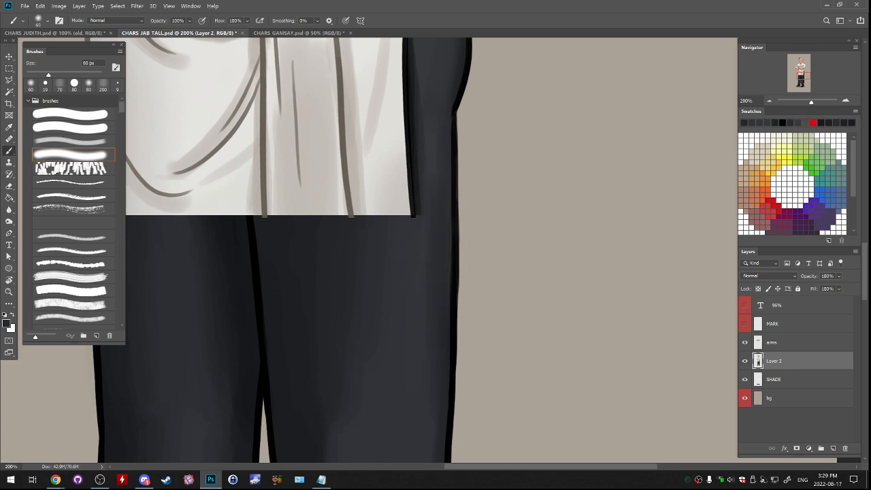
left_click(423, 234, "alt")
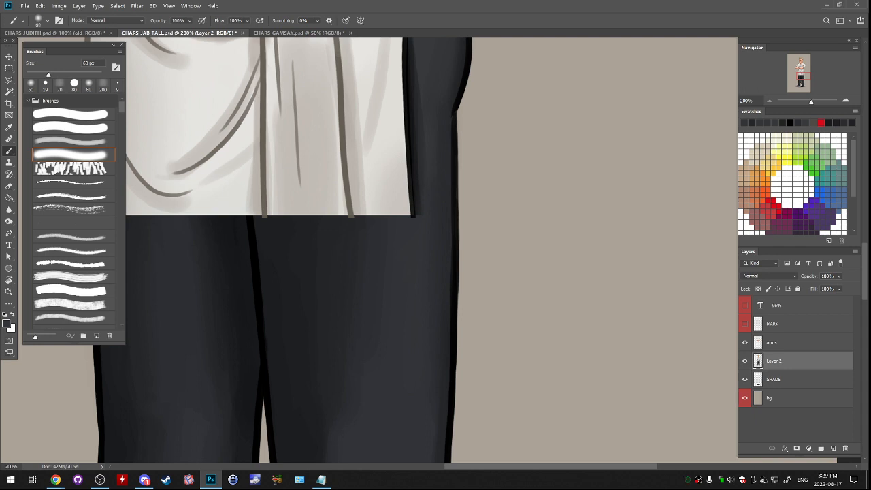
- Check the blended trousers against the arms layer and rename the body layer as base
key("ctrl+minus")
key("ctrl+minus")
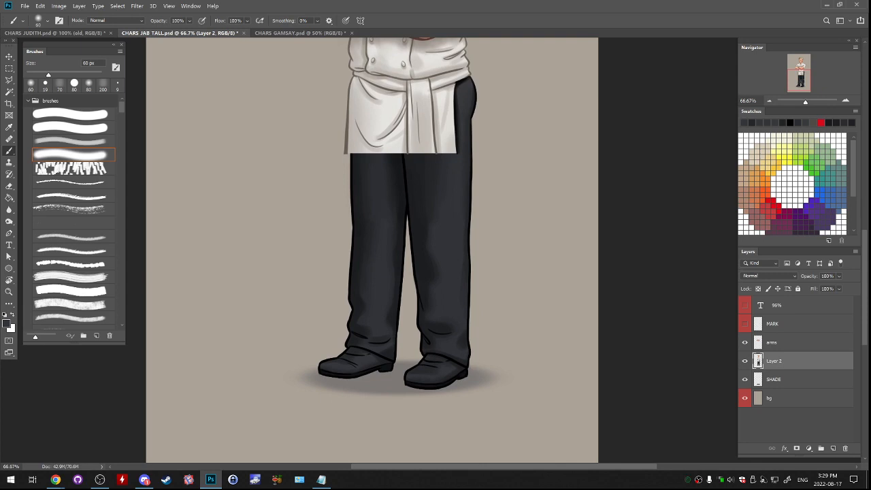
left_click_drag(408, 204, 399, 285)
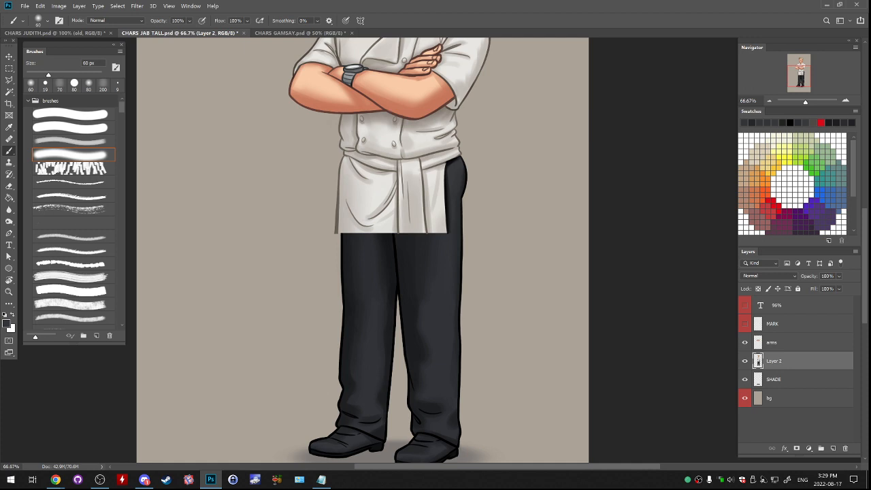
key("ctrl+plus")
mouse_move(402, 238)
left_mouse_down()
mouse_move(434, 251)
mouse_move(452, 239)
left_mouse_up()
left_click(71, 114)
left_click(773, 343)
left_click(745, 343)
left_click(745, 343)
left_click(745, 360)
left_click(745, 360)
left_click(774, 360)
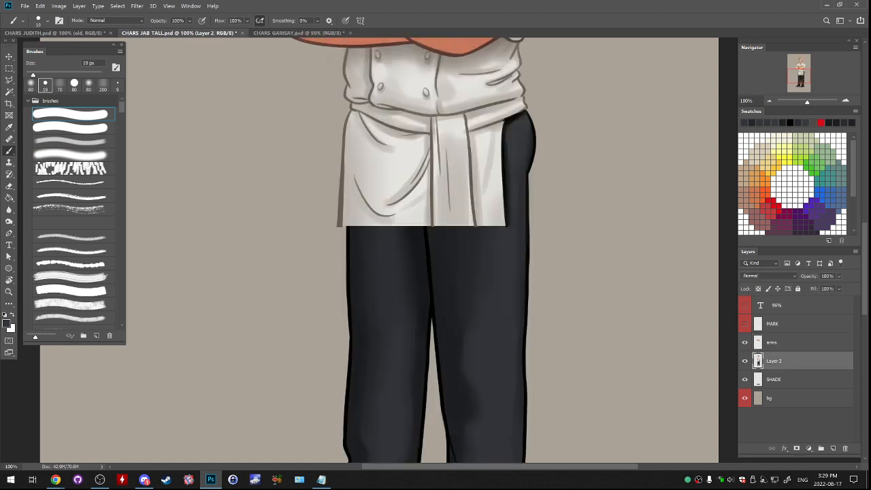
double_click(773, 360)
type("basie")
key("Return")
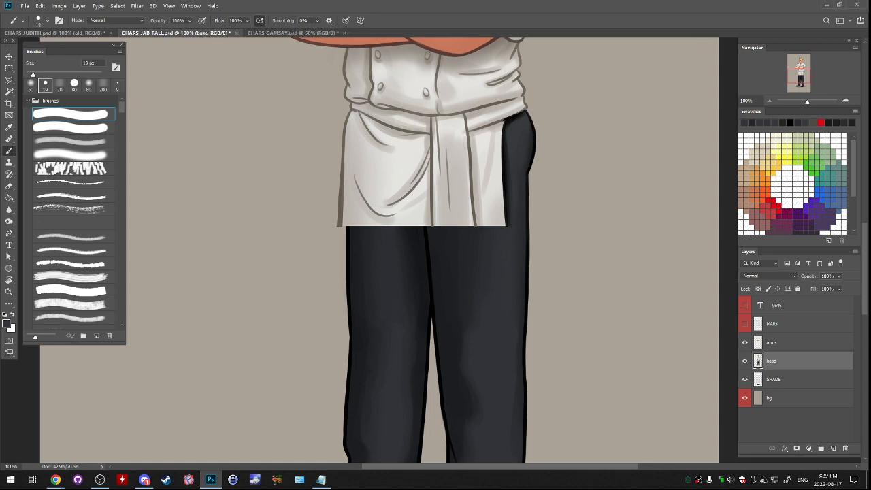
- On a new layer above the base, extend the apron's left outline downward over the trousers with a 20 px hard brush
left_click(833, 448)
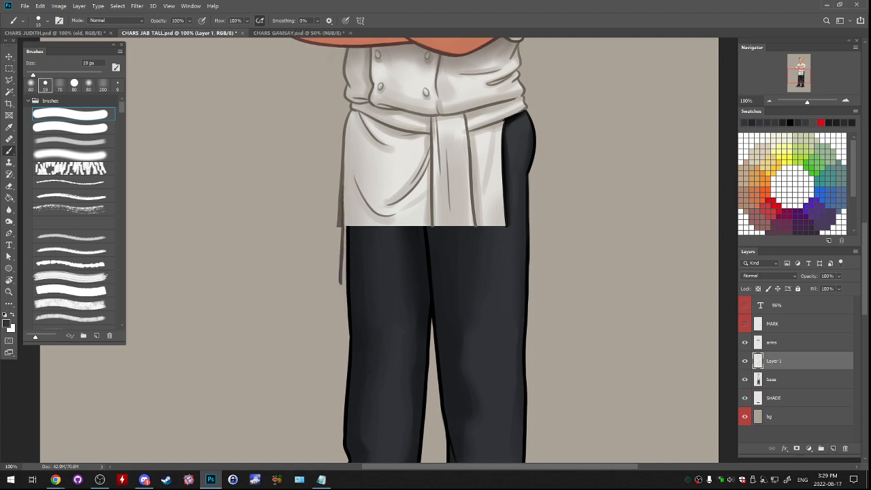
left_click(340, 219, "alt")
key("bracketleft")
key("bracketleft")
key("bracketright")
key("bracketright")
left_click_drag(339, 227, 338, 275)
key("ctrl+z")
key("ctrl+z")
left_click_drag(408, 115, 433, 127)
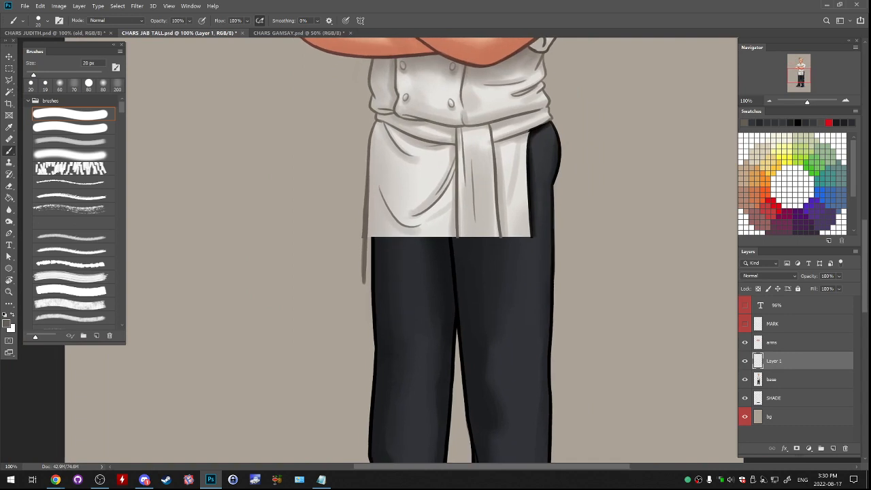
- Draw the left half of the apron's lower hem in brown-grey and trim the end of the line
left_click_drag(366, 283, 462, 284)
key("ctrl+z")
key("ctrl+z")
left_click_drag(366, 283, 476, 289)
key("ctrl+z")
left_click_drag(363, 283, 468, 299)
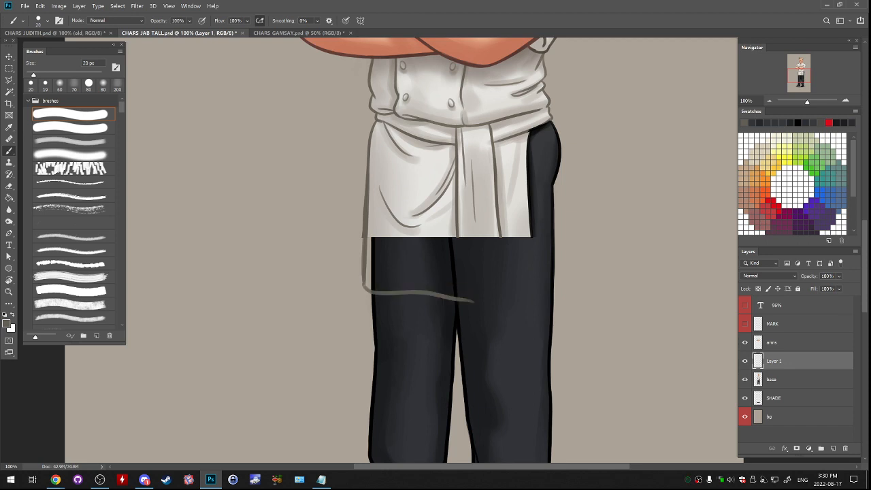
key("e")
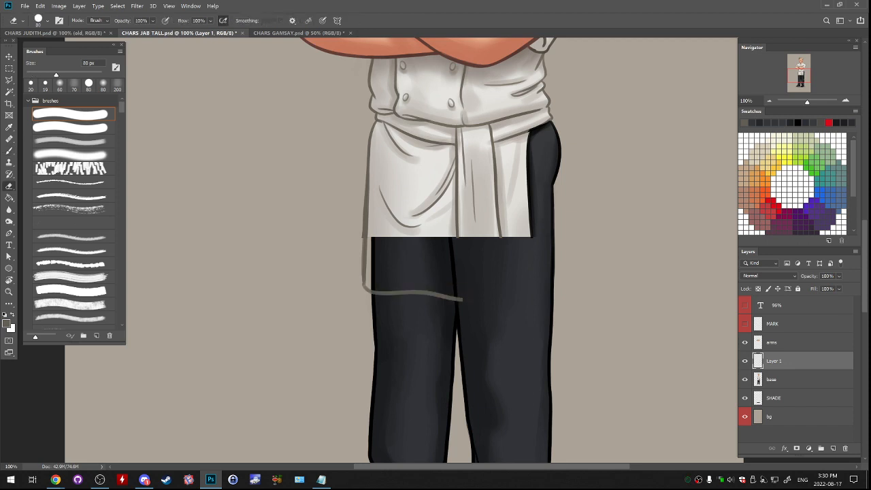
- Extend the outlines of the apron's hanging tie below the old edge and close its lower end with the 20 px hard brush
key("b")
mouse_move(459, 221)
left_mouse_down()
mouse_move(457, 274)
mouse_move(505, 268)
left_mouse_up()
key("ctrl+z")
key("ctrl+z")
key("ctrl+z")
left_click_drag(500, 237, 504, 271)
key("ctrl+z")
key("ctrl+z")
left_click_drag(502, 240, 506, 279)
key("e")
key("b")
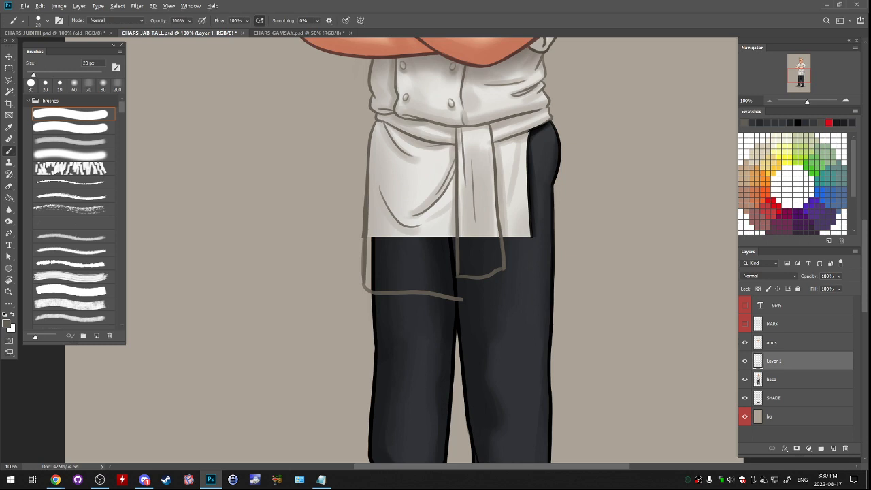
- Compare the new apron outlines by toggling their layer and sharpen the apron's lower left corner
left_click(745, 361)
left_click(744, 362)
left_click_drag(365, 272, 364, 289)
key("ctrl+z")
key("e")
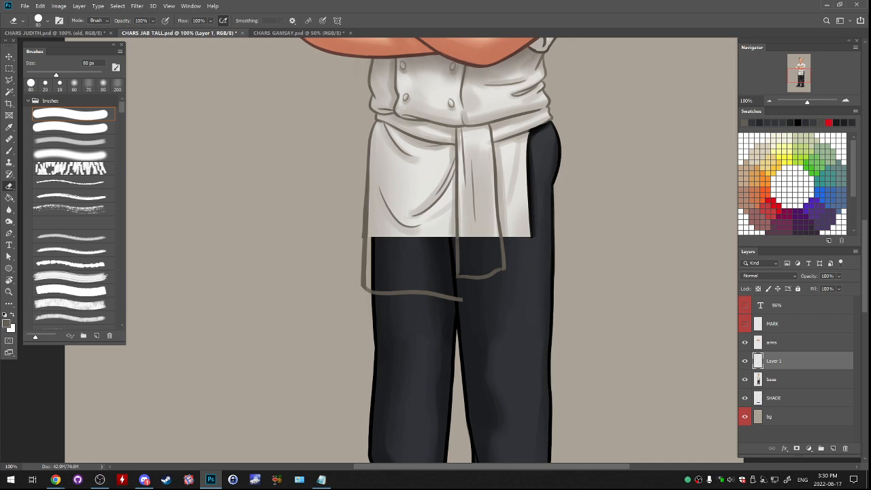
- On another new layer, continue the apron's lower hem from the middle toward its right side
left_click(833, 448)
key("b")
mouse_move(452, 300)
left_mouse_down()
mouse_move(482, 305)
mouse_move(515, 291)
left_mouse_up()
key("ctrl+z")
key("ctrl+z")
key("ctrl+z")
key("ctrl+z")
left_click_drag(456, 299, 516, 290)
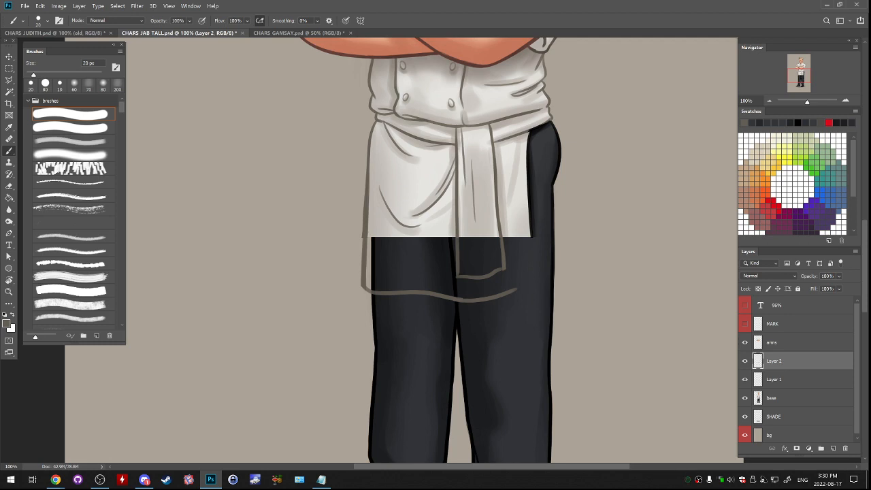
- Draw the apron's right edge and lower right corner, and merge this layer into the other outline layer
left_click_drag(513, 290, 533, 284)
key("ctrl+z")
left_click_drag(529, 219, 534, 284)
key("ctrl+z")
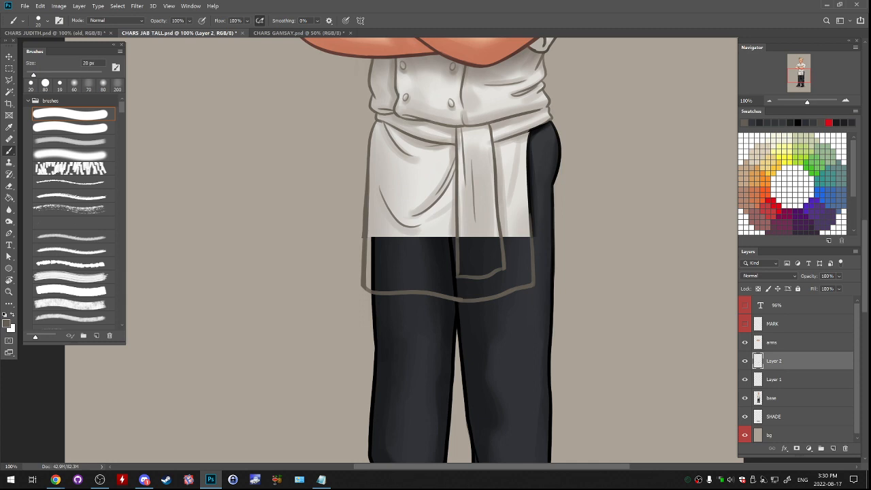
key("ctrl+z")
key("ctrl+z")
mouse_move(529, 219)
left_mouse_down()
mouse_move(533, 282)
mouse_move(532, 242)
left_mouse_up()
left_click_drag(533, 278, 533, 285)
key("ctrl+e")
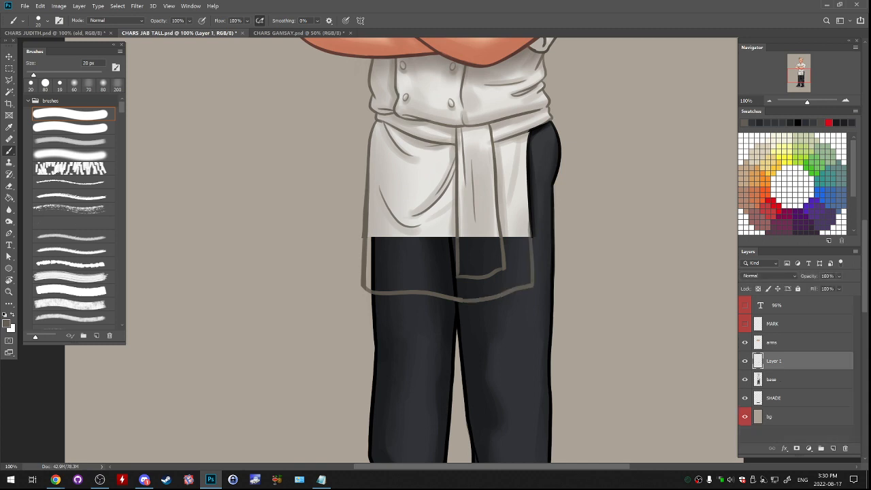
- Duplicate the apron outline layer twice and merge the copies back into it to strengthen the lines
right_click(790, 361)
left_click(721, 137)
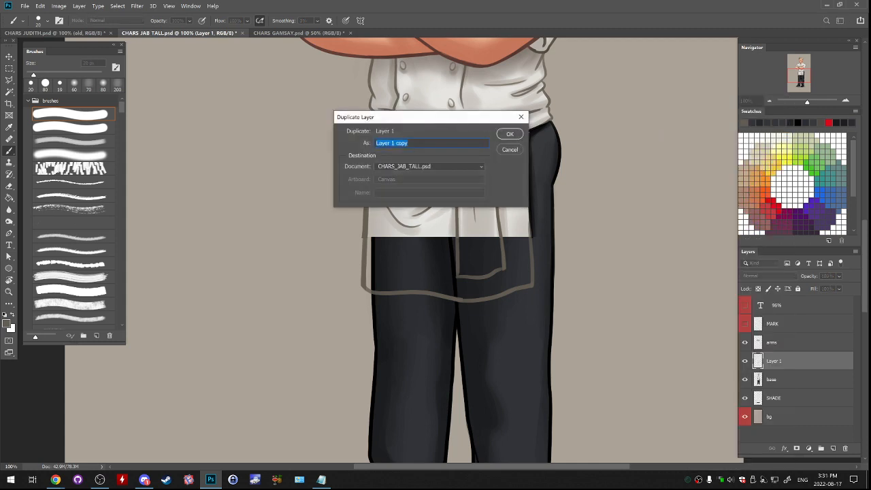
key("Return")
right_click(789, 361)
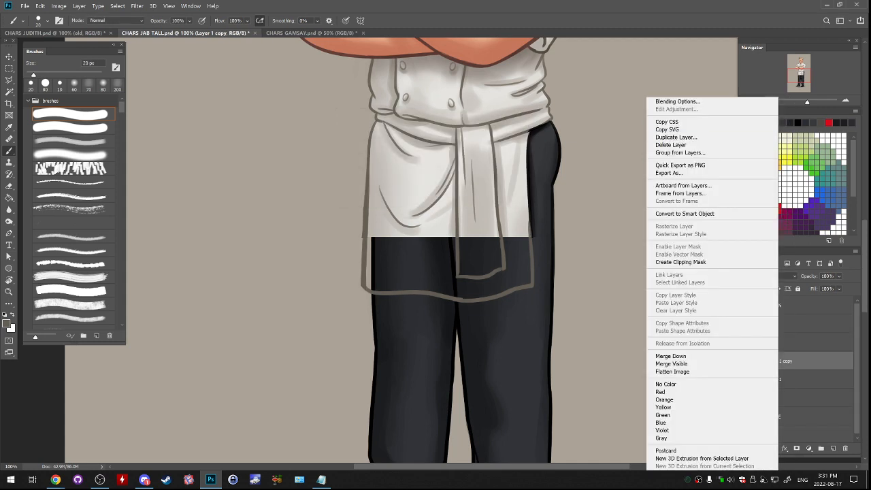
left_click(721, 137)
key("Return")
key("ctrl+e")
key("ctrl+e")
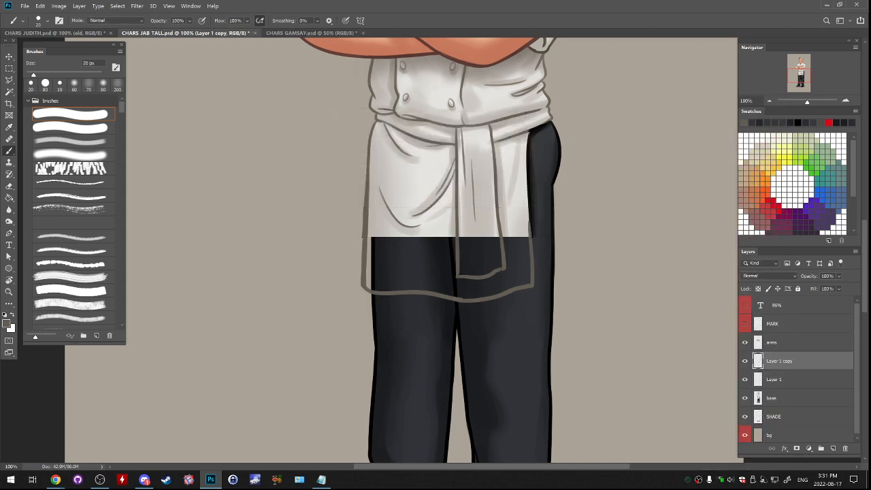
- Lasso the apron extension on a new layer beneath the outlines, fill it with the apron's sampled light grey, and deselect
left_click(789, 379)
left_click(833, 449)
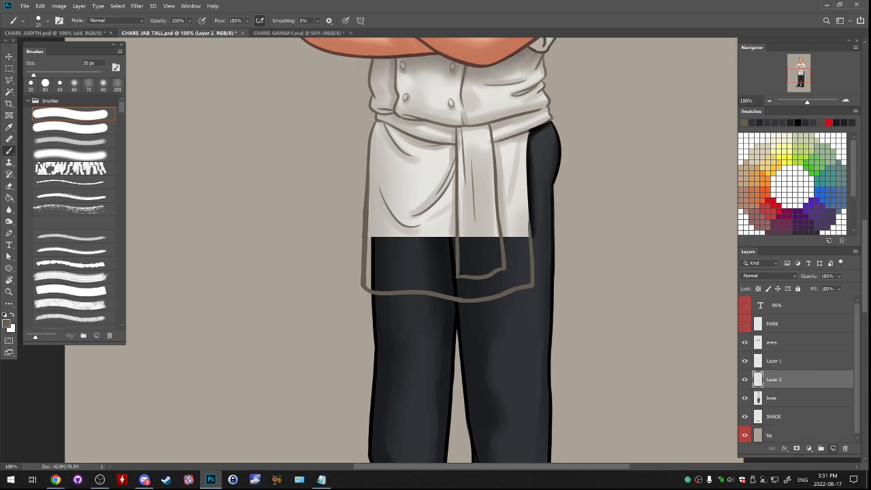
key("l")
mouse_move(365, 232)
left_mouse_down()
mouse_move(361, 283)
mouse_move(466, 300)
mouse_move(532, 283)
mouse_move(530, 235)
mouse_move(364, 236)
left_mouse_up()
key("g")
left_click(403, 219, "alt")
left_click(412, 261)
key("ctrl+d")
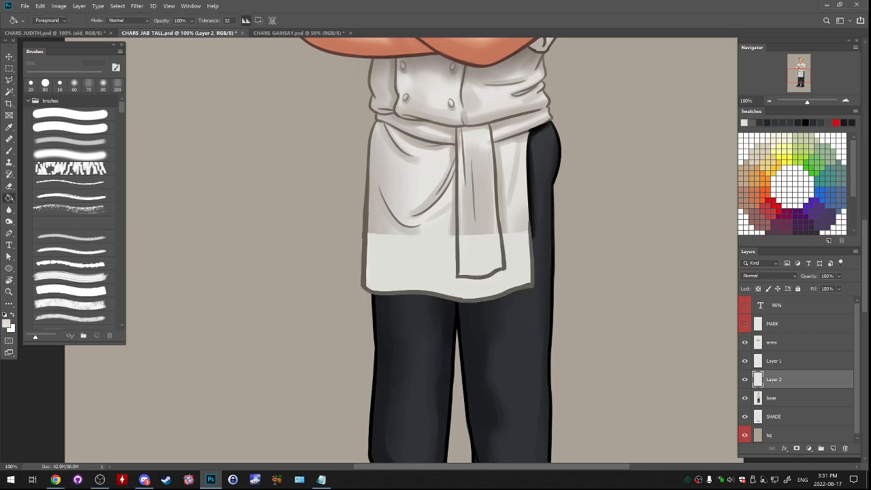
- Lock the fill layer's transparent pixels and shade the left part of the apron extension with sampled greys and a soft brush
key("slash")
key("b")
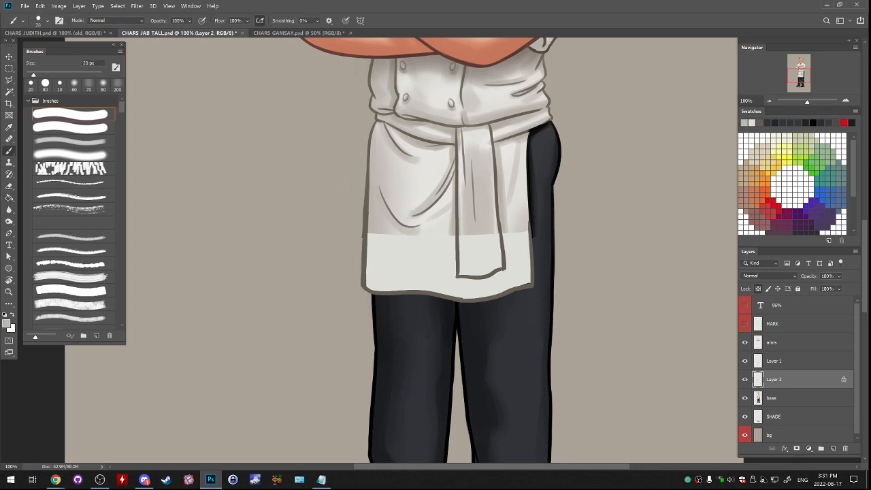
left_click(71, 155)
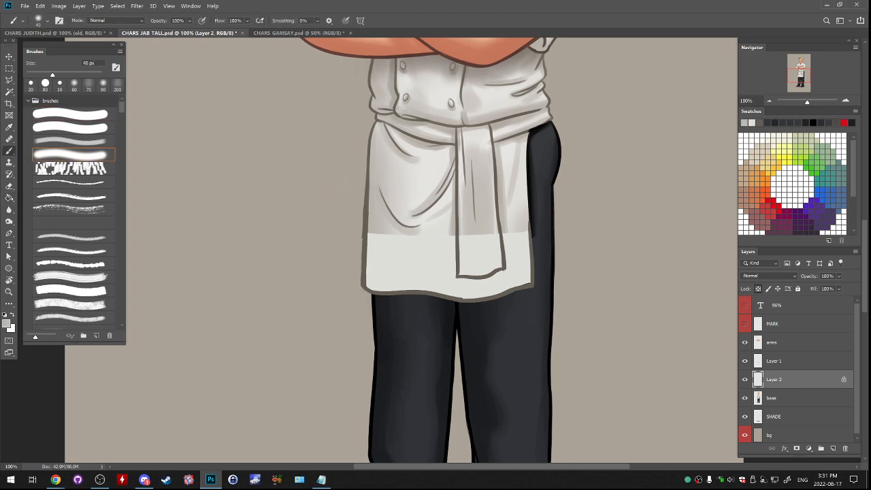
left_click_drag(367, 240, 381, 286)
left_click(417, 257, "alt")
left_click_drag(407, 246, 408, 272)
left_click(752, 123)
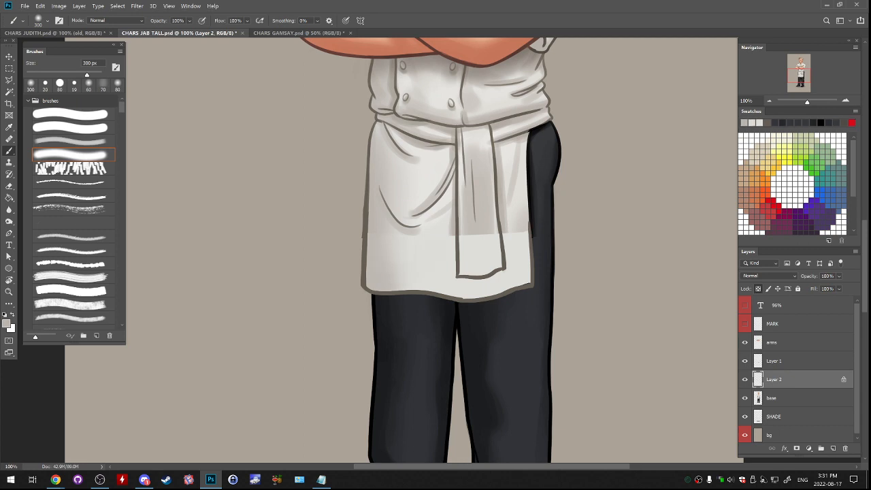
left_click(767, 123)
left_click(752, 123)
key("ctrl+z")
left_click_drag(479, 242, 470, 279)
key("ctrl+z")
- Shade the apron extension along the left side of the hanging tie with a 150 px low-opacity soft brush
left_click(73, 142)
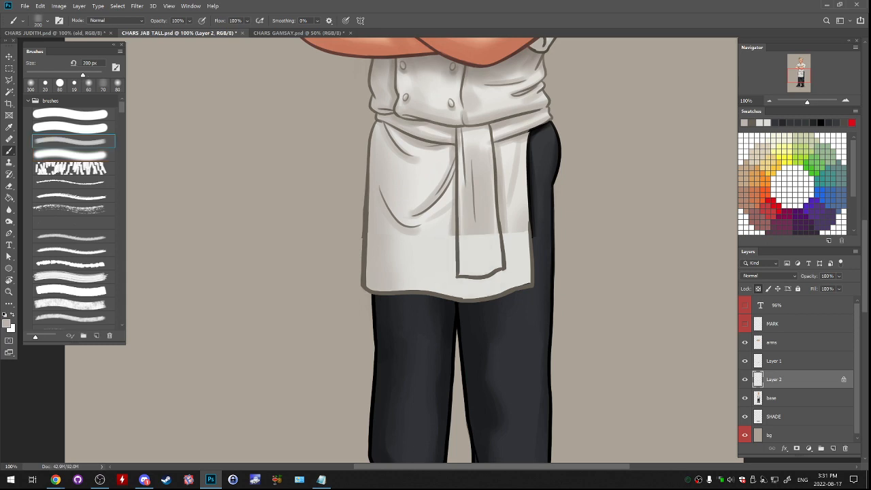
key("bracketleft")
key("bracketleft")
left_click_drag(453, 239, 452, 270)
key("ctrl+z")
left_click_drag(453, 238, 452, 277)
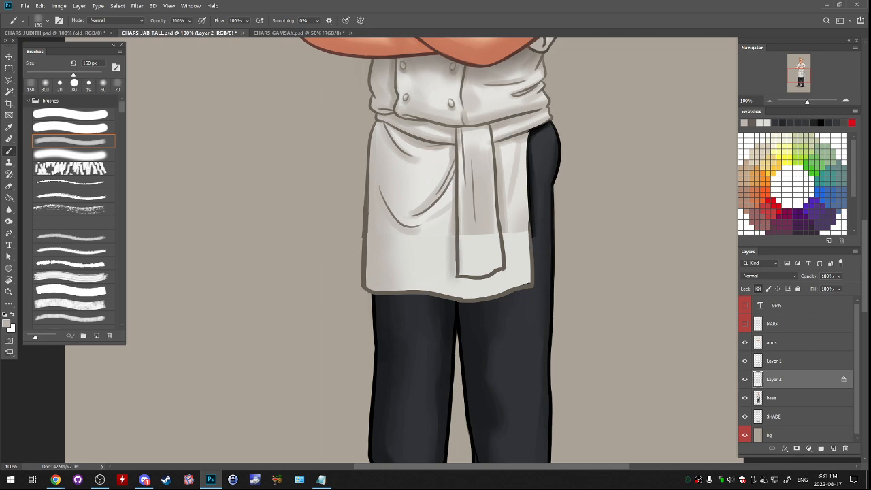
- Shade the lower end of the hanging tie and the apron fold to its right with a smaller low-opacity soft brush
mouse_move(469, 238)
left_mouse_down()
mouse_move(475, 264)
mouse_move(489, 258)
mouse_move(480, 271)
mouse_move(489, 285)
mouse_move(464, 284)
mouse_move(464, 292)
mouse_move(502, 277)
left_mouse_up()
key("ctrl+z")
key("bracketleft")
key("bracketleft")
key("bracketleft")
key("ctrl+z")
key("ctrl+z")
mouse_move(506, 239)
left_mouse_down()
mouse_move(504, 275)
mouse_move(525, 265)
left_mouse_up()
- Smooth the fold shading to the right of the hanging tie with sampled apron greys and a 70 px soft brush
left_click(74, 168)
left_click(73, 155)
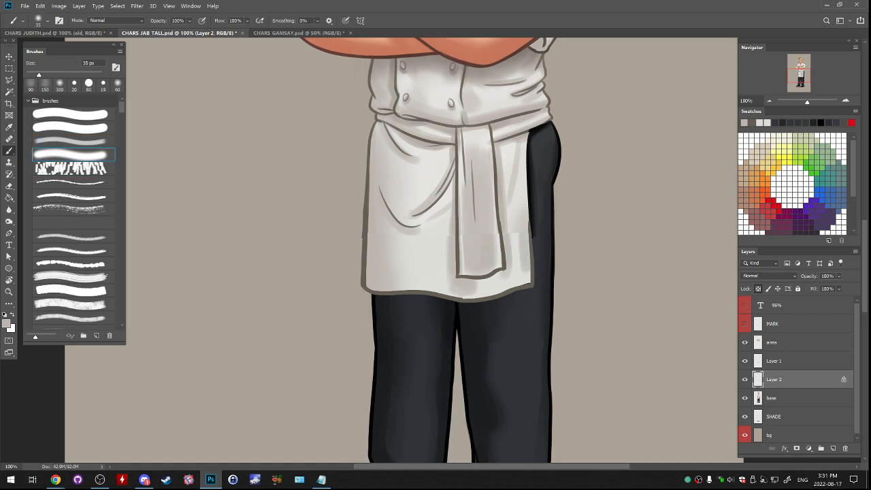
key("bracketright")
key("bracketright")
key("bracketright")
key("bracketright")
left_click_drag(518, 237, 513, 279)
left_click(515, 255, "alt")
left_click_drag(518, 241, 521, 255)
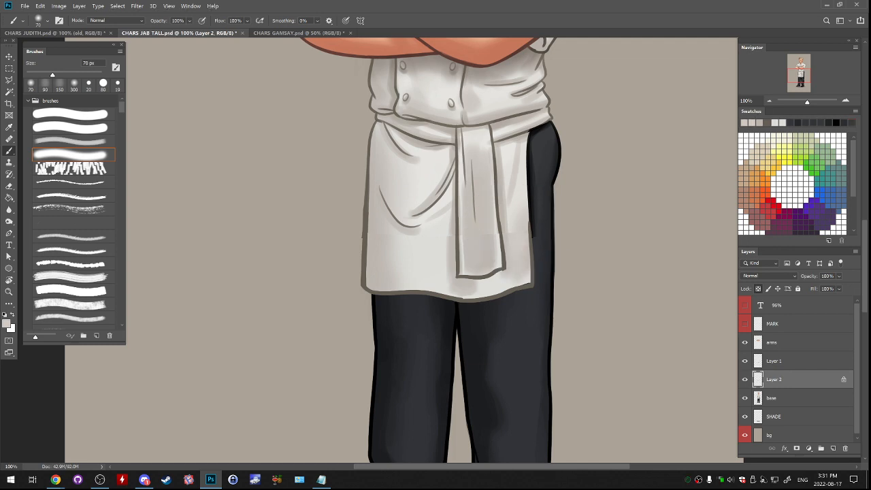
- Refine the shading below the seam and beside the hanging tie with sampled greys and a 35 px soft brush
key("bracketleft")
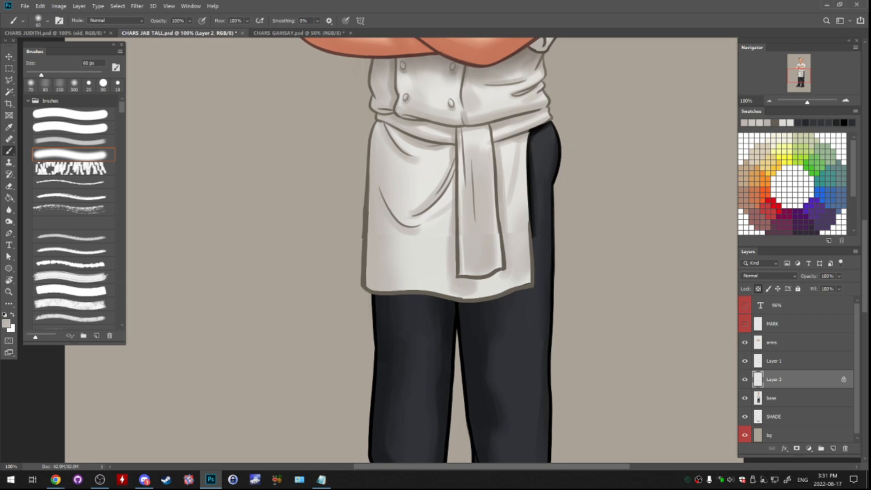
key("bracketleft")
key("bracketleft")
key("bracketleft")
key("bracketleft")
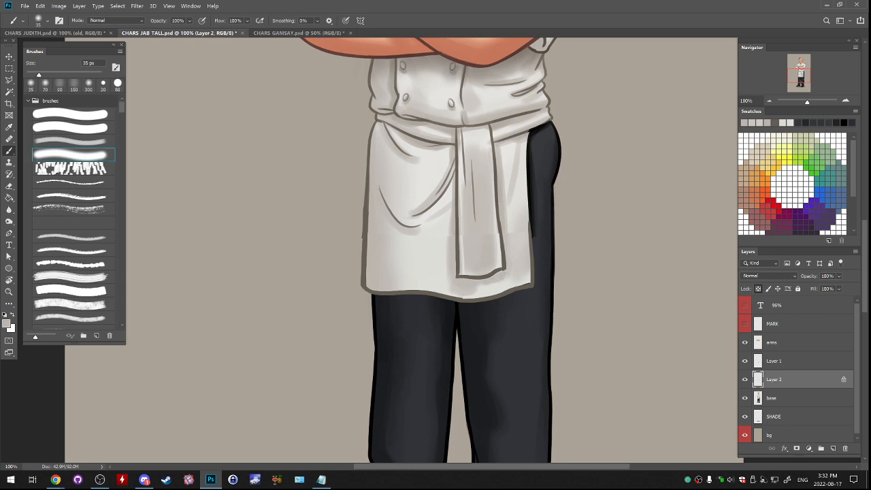
left_click(744, 380)
left_click(745, 380)
left_click(744, 361)
left_click(744, 362)
left_click(416, 224, "alt")
left_click(417, 245)
left_click(471, 188)
left_click(769, 289)
left_click_drag(449, 238, 449, 250)
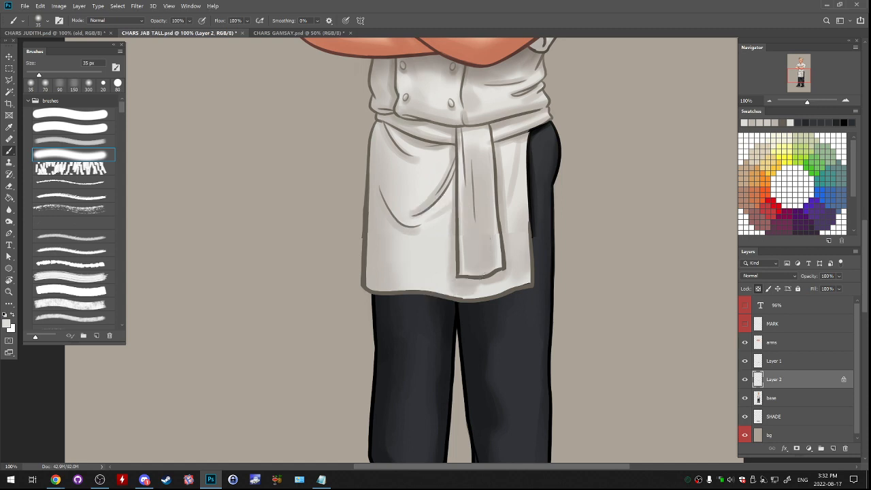
- Unlock the fill layer's transparent pixels and blend the seam left of the hanging tie with the 35 px soft brush
left_click(437, 186, "alt")
key("slash")
left_click(436, 242, "alt")
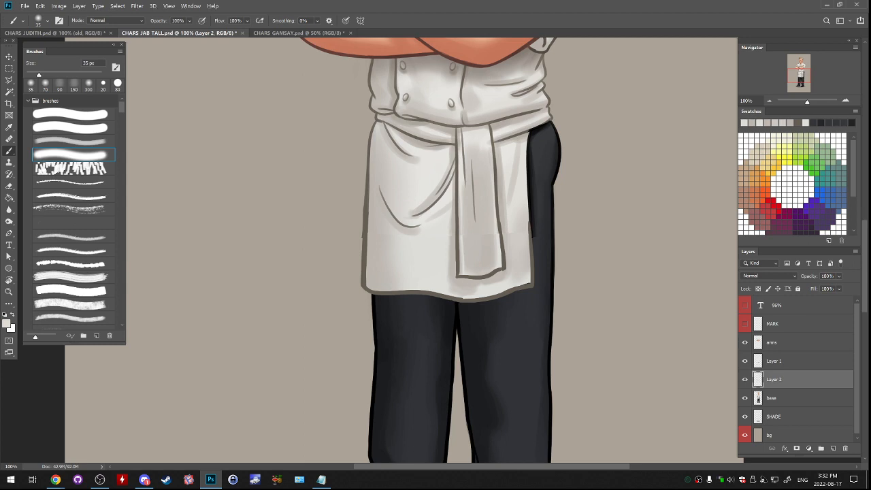
left_click(469, 230, "alt")
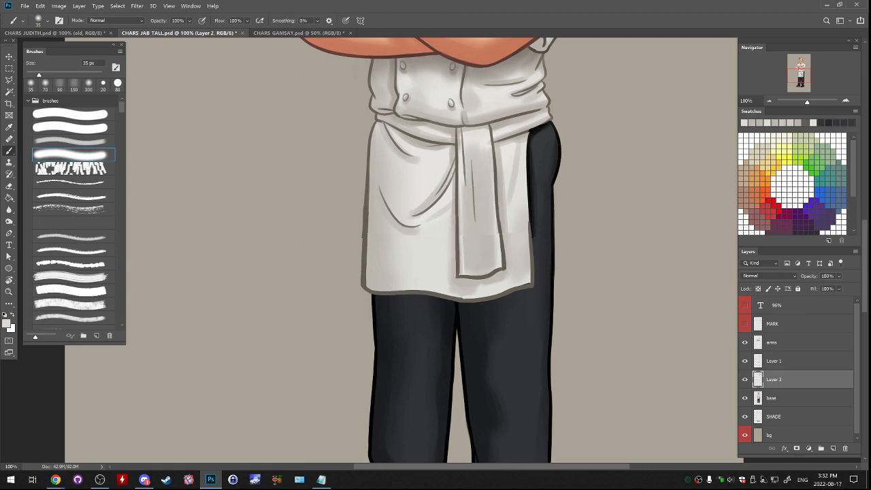
left_click(470, 292, "alt")
- Blend the seam across the hanging tie with sampled greys, using soft brushes of 60 px and 25 px
key("bracketright")
key("bracketright")
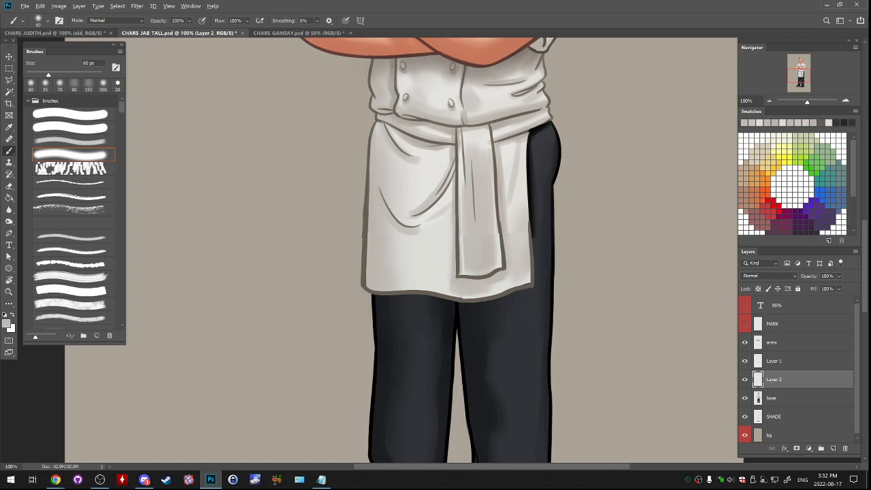
left_click(423, 216, "alt")
key("bracketleft")
key("bracketleft")
key("bracketleft")
key("bracketleft")
key("bracketleft")
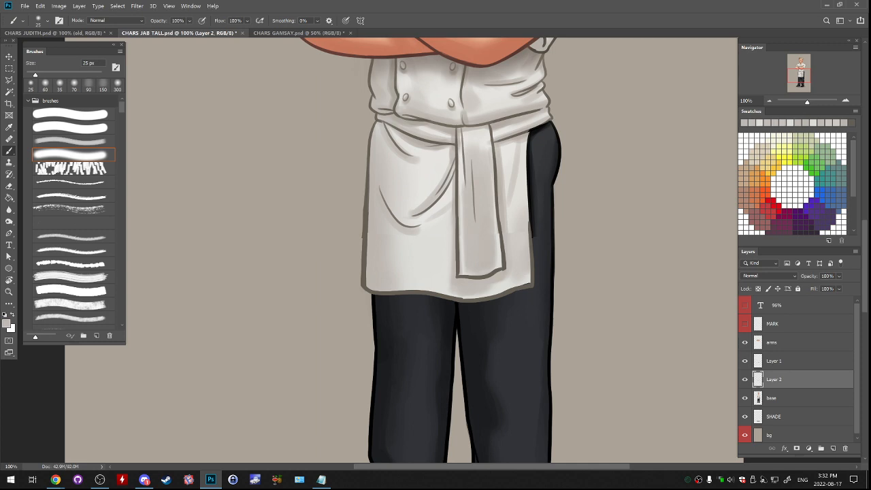
left_click(467, 204, "alt")
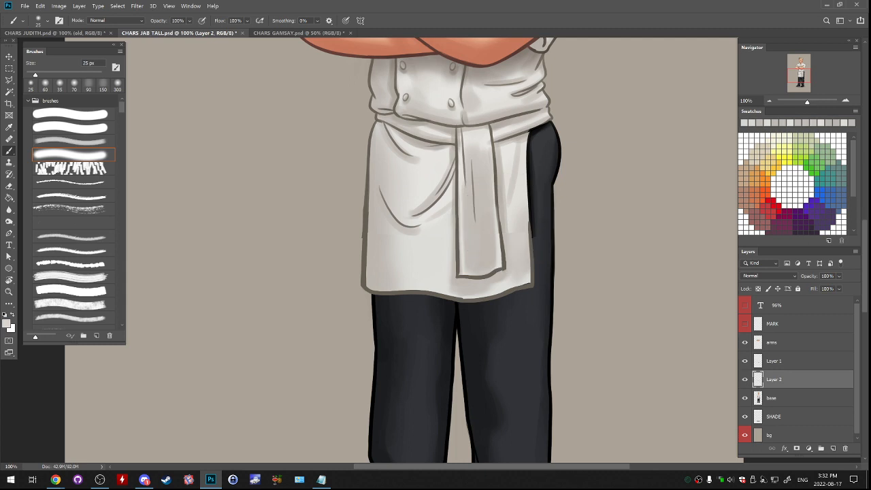
- Blend the remaining seam right of the tie with a 40 px soft brush and compare the result by toggling the fill layer
key("bracketleft")
key("bracketleft")
key("bracketleft")
key("bracketright")
key("bracketright")
key("bracketright")
key("bracketright")
key("bracketright")
key("bracketright")
key("bracketright")
key("bracketright")
key("bracketright")
key("bracketright")
key("bracketright")
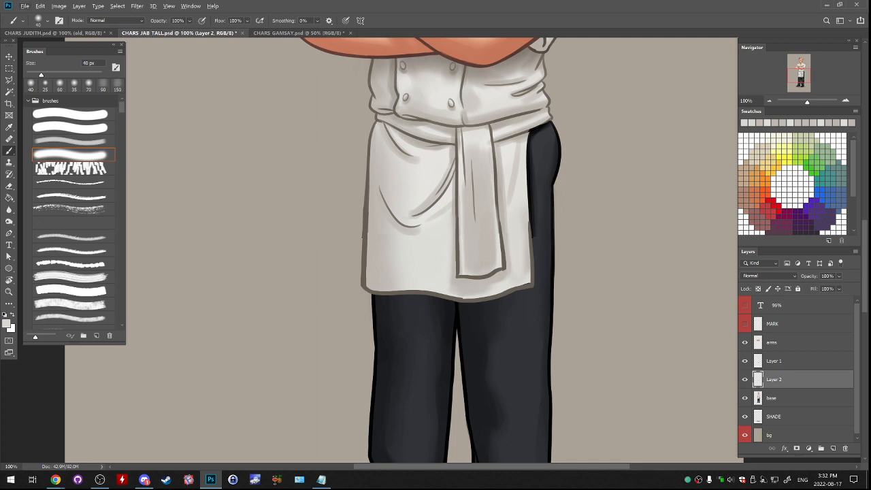
left_click(74, 115)
left_click(745, 380)
left_click(745, 380)
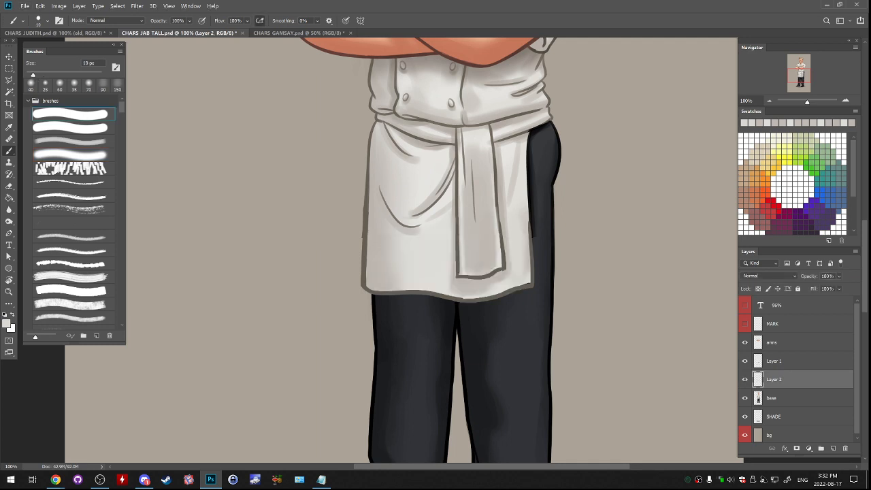
- Merge the apron extension's outline layer with the fill layer beneath it and sample the outline's dark grey-brown
left_click(775, 361, "shift")
key("ctrl+e")
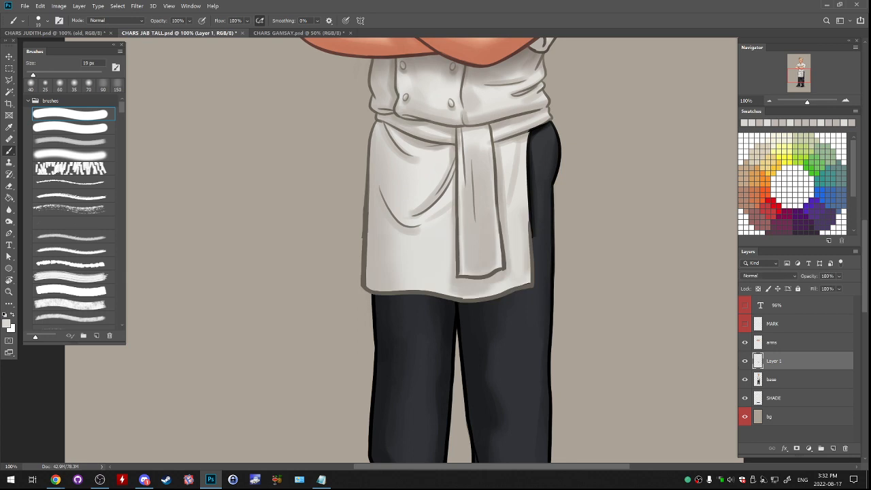
key("ctrl+e")
key("ctrl+alt+shift+n")
left_click(504, 264, "alt")
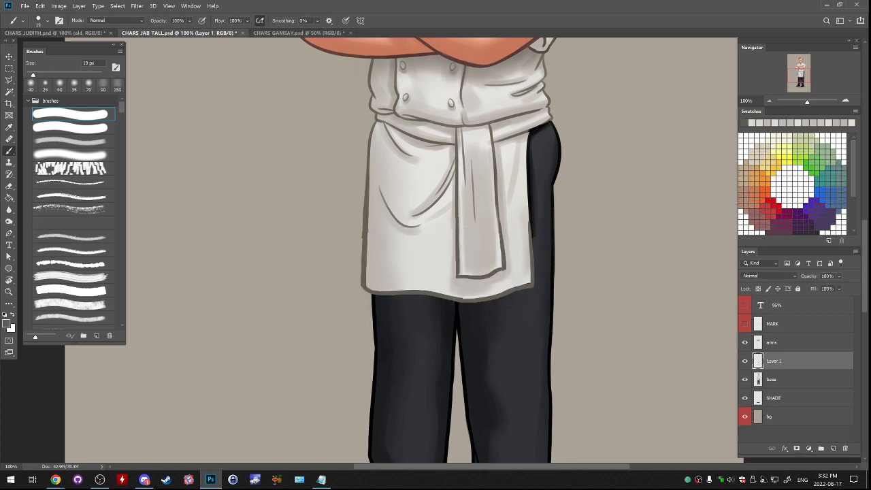
- Compare the apron with the extension layer hidden and try redrawing its right edge on the base layer with a 19 px hard brush
left_click(745, 361)
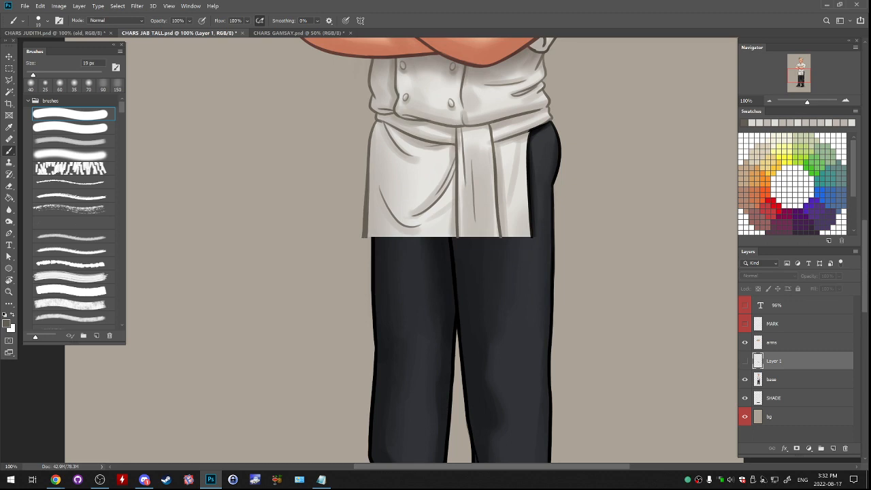
left_click(783, 379)
key("e")
left_click(745, 361)
left_click(73, 115)
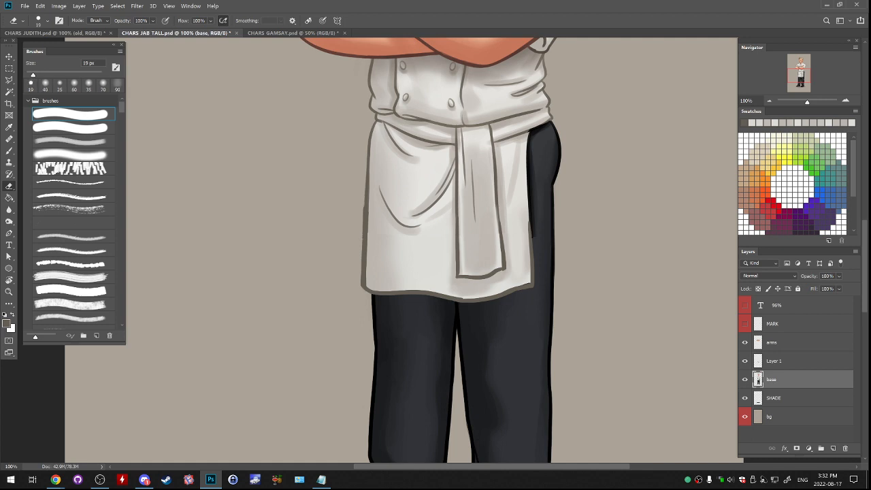
key("b")
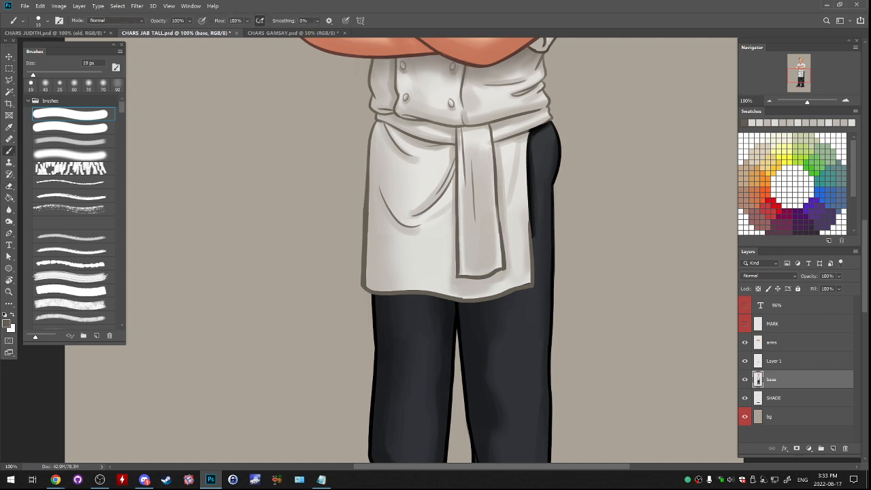
left_click_drag(532, 233, 529, 208)
key("ctrl+z")
- Refine the apron's right-hand outline across the seam on Layer 1 with the 19 px hard brush
left_click(774, 361)
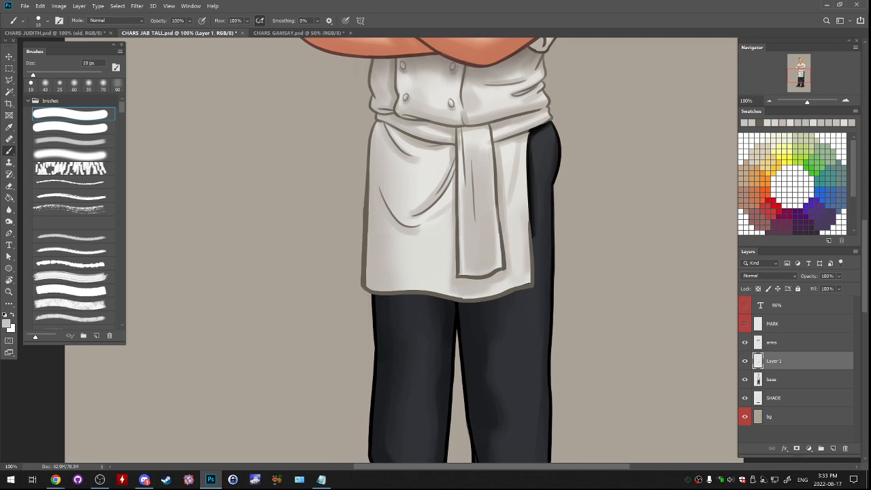
left_click_drag(530, 188, 532, 261)
key("ctrl+z")
left_click_drag(529, 202, 532, 261)
key("ctrl+z")
left_click(532, 262, "alt")
left_click_drag(529, 201, 530, 228)
key("ctrl+z")
left_click_drag(528, 180, 530, 244)
left_click_drag(529, 191, 530, 232)
mouse_move(527, 179)
left_mouse_down()
mouse_move(530, 252)
mouse_move(526, 196)
left_mouse_up()
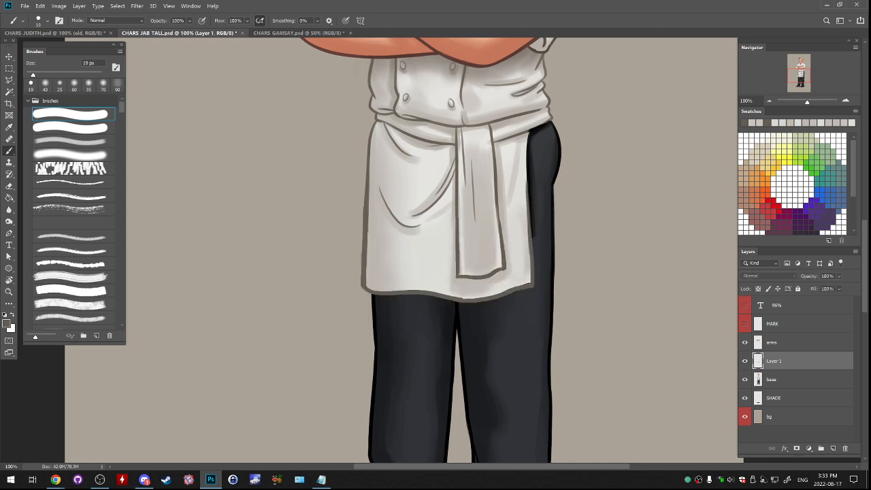
- Lock the base layer's transparent pixels and paint a black shadow on the trousers under the apron hem with a 70 px soft brush
left_click(772, 379)
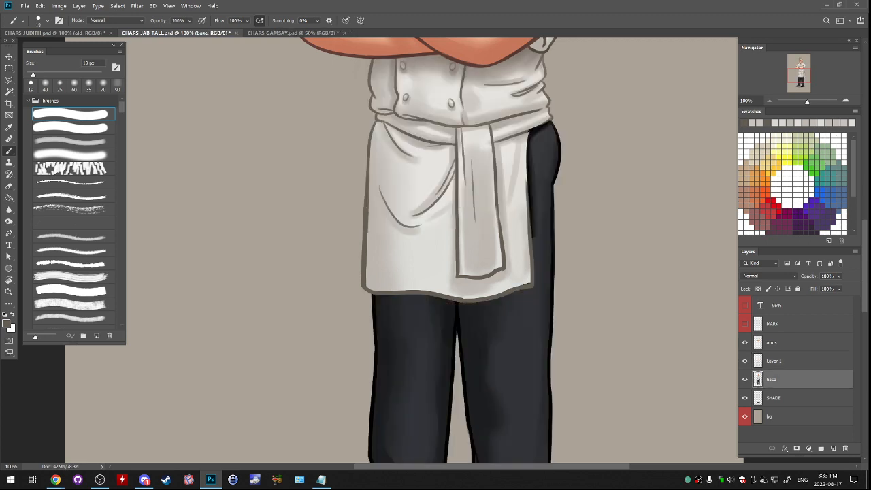
key("d")
left_click(88, 85)
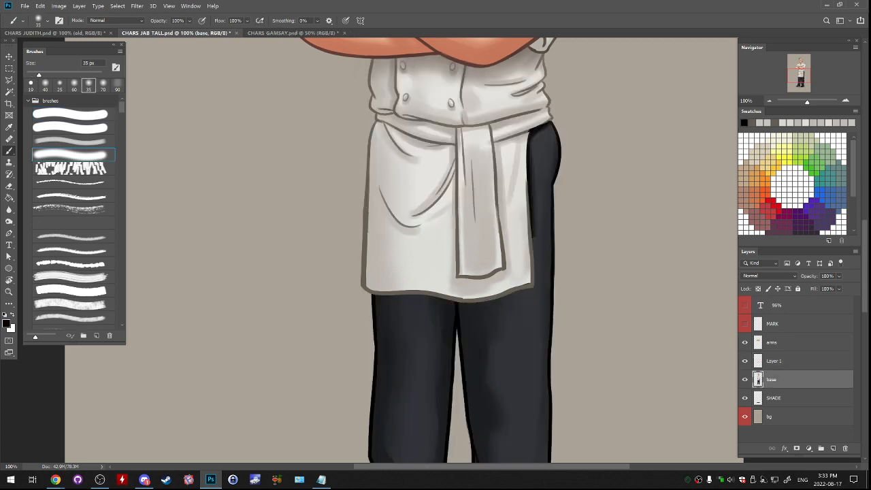
left_click_drag(383, 297, 438, 298)
key("ctrl+z")
key("bracketright")
key("bracketright")
key("bracketright")
key("bracketright")
key("bracketright")
mouse_move(378, 296)
left_mouse_down()
mouse_move(435, 298)
mouse_move(411, 298)
left_mouse_up()
key("ctrl+z")
key("slash")
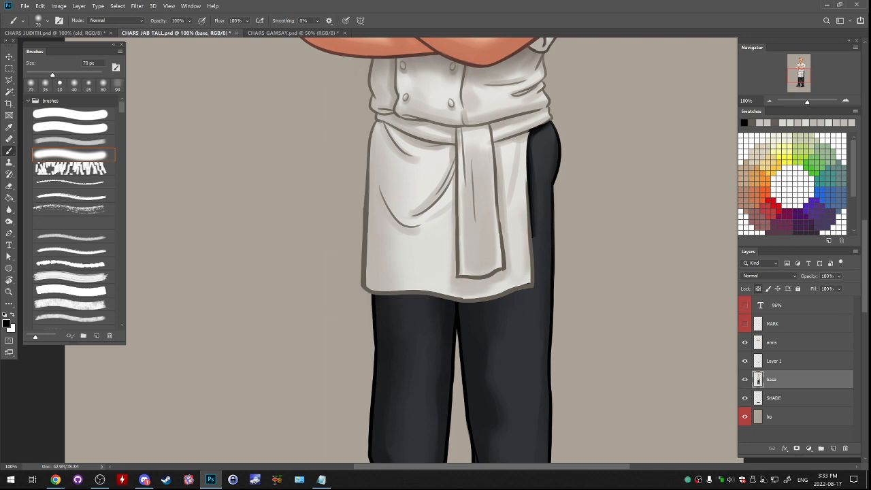
mouse_move(385, 297)
left_mouse_down()
mouse_move(497, 302)
mouse_move(530, 291)
left_mouse_up()
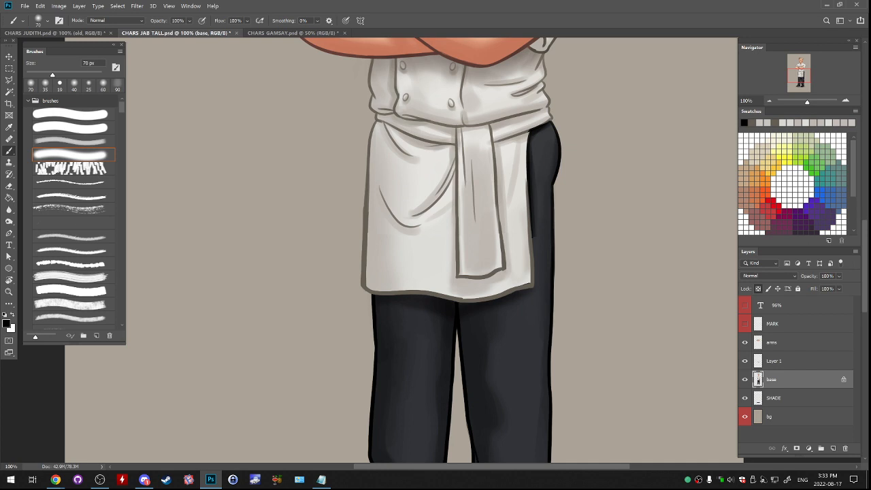
- Extend the black shadow along the apron's lower right side with a 50 px soft brush
key("bracketleft")
key("bracketleft")
left_click_drag(533, 237, 536, 281)
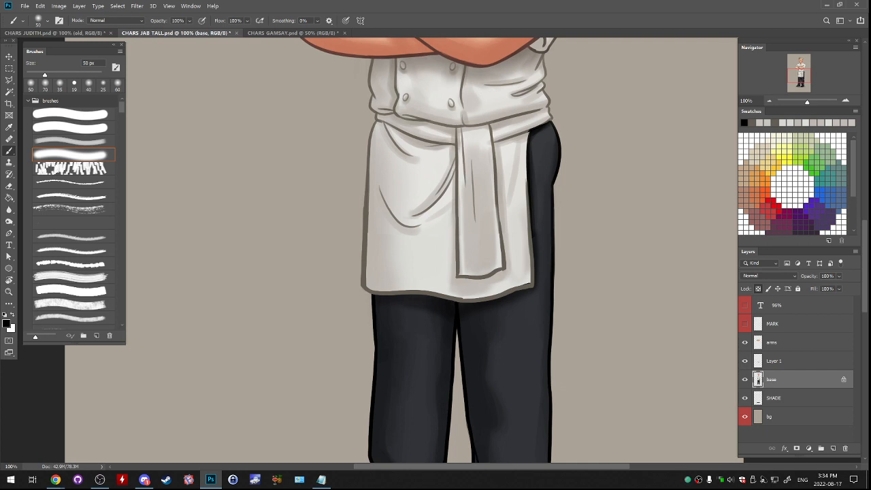
- Try flipping the canvas horizontally to check the whole figure's proportions
key("ctrl+minus")
key("ctrl+minus")
key("ctrl+minus")
key("ctrl+minus")
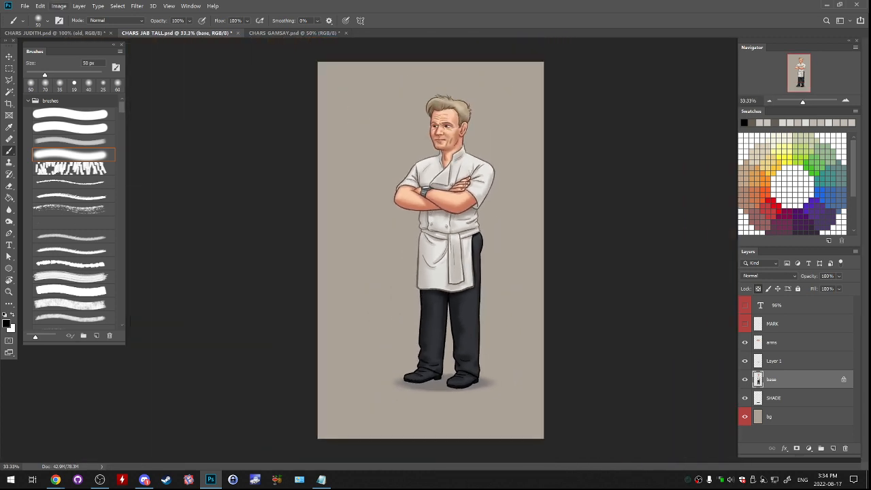
left_click(58, 5)
mouse_move(96, 83)
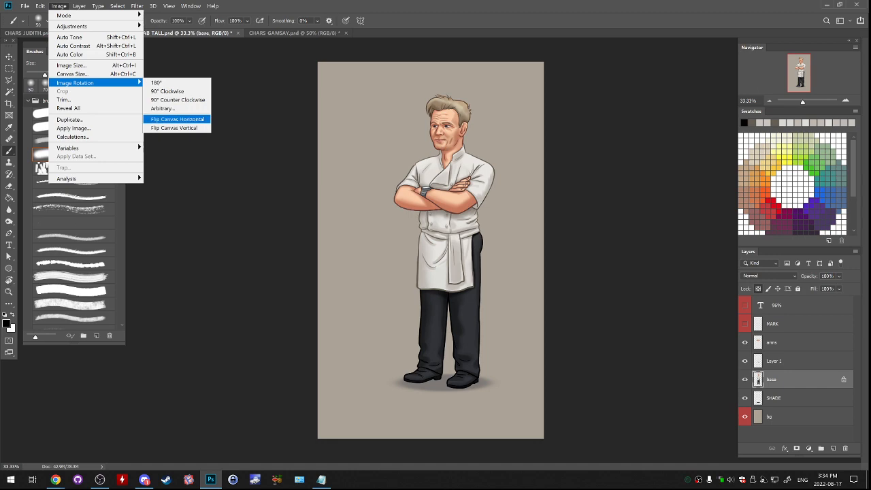
left_click(177, 119)
key("ctrl+z")
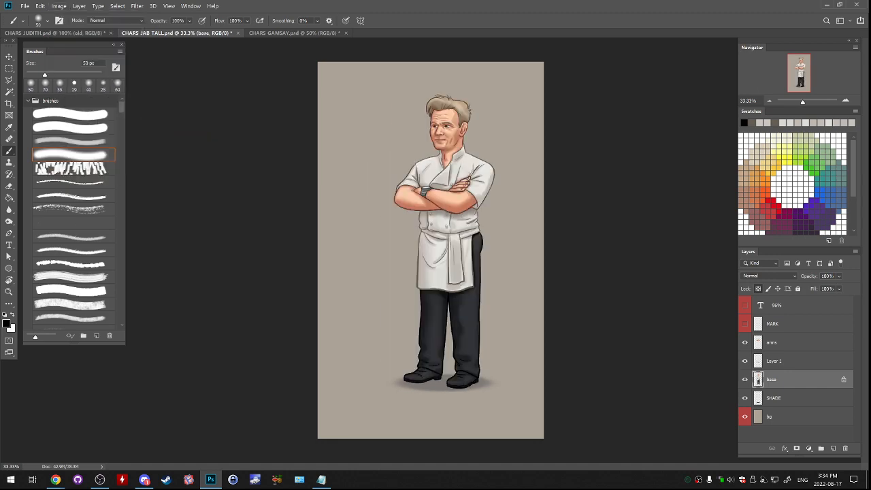
- Save the portrait under the new name CHARS_GAMSAY_TALL.psd with maximized compatibility
left_click(25, 5)
left_click(41, 102)
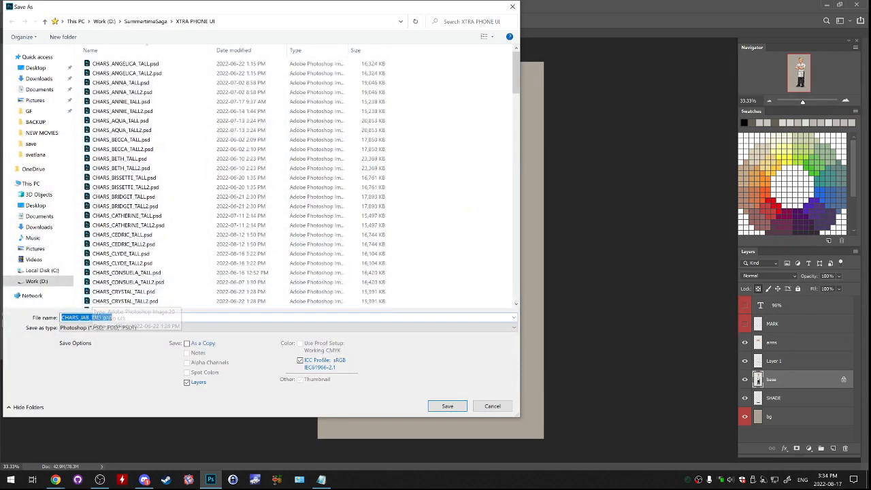
left_click_drag(81, 317, 90, 318)
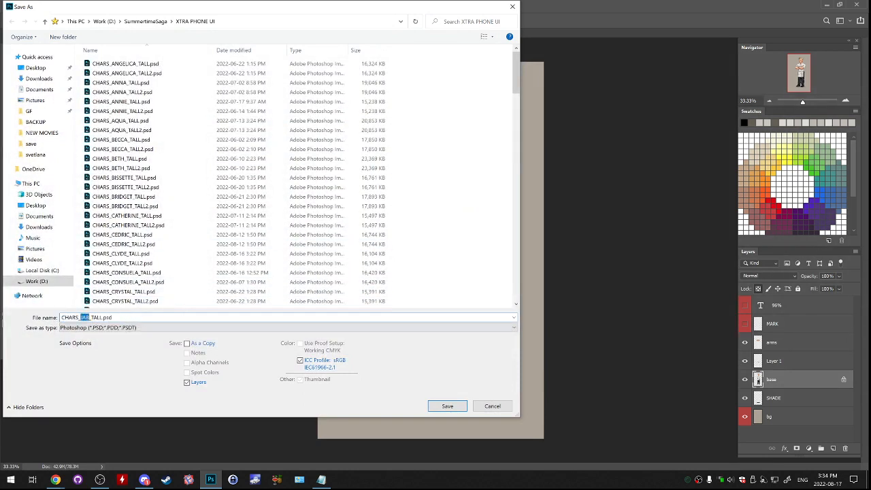
type("GAMSAY")
key("Return")
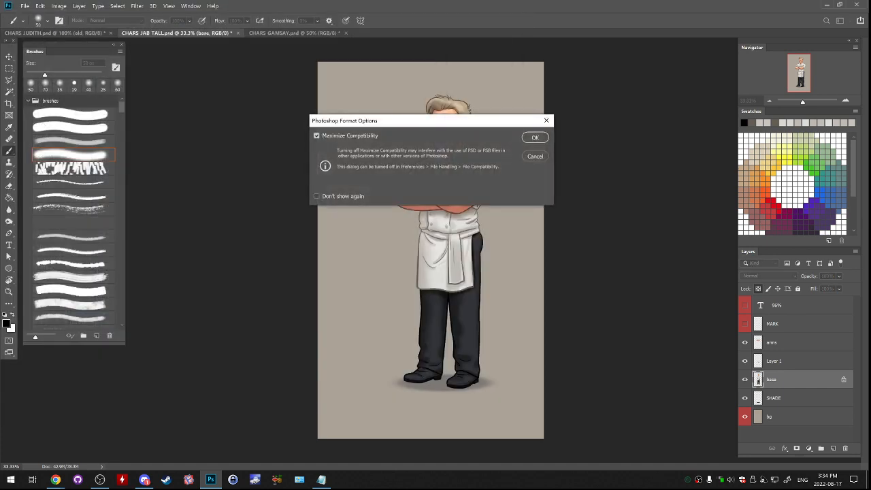
key("Return")
- Close the source document CHARS_GAMSAY.psd without saving its changes
key("ctrl+Tab")
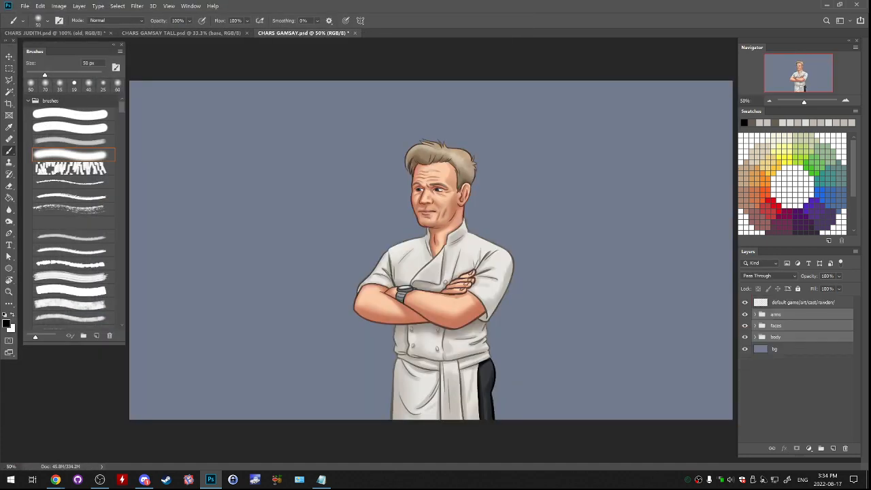
key("ctrl+w")
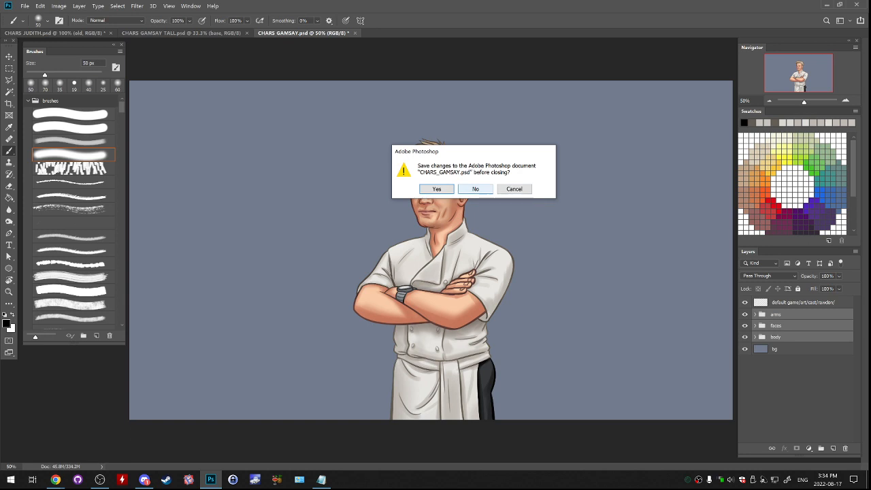
key("n")
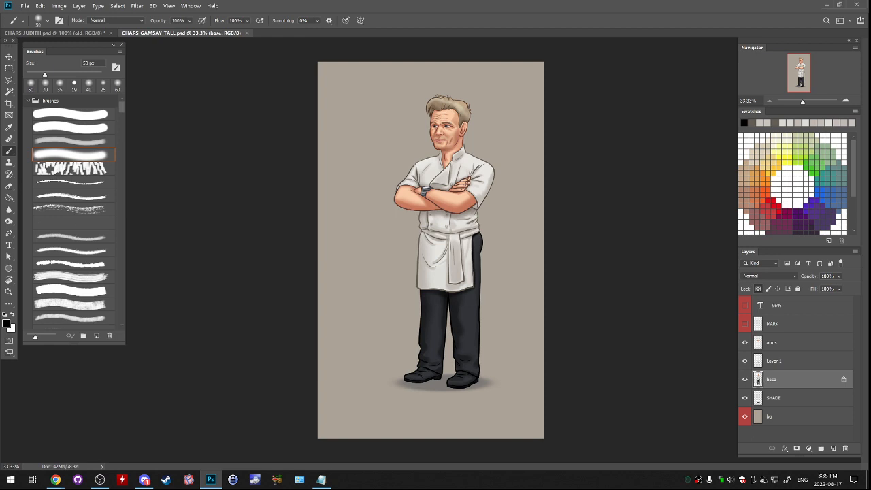
- Save a second version of the tall portrait as CHARS_GAMSAY_TALL2.psd with maximized compatibility
left_click(25, 6)
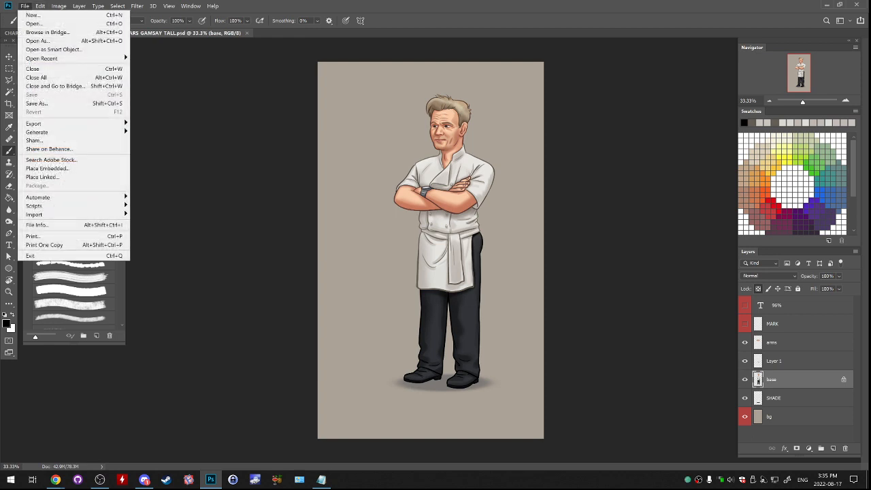
left_click(36, 103)
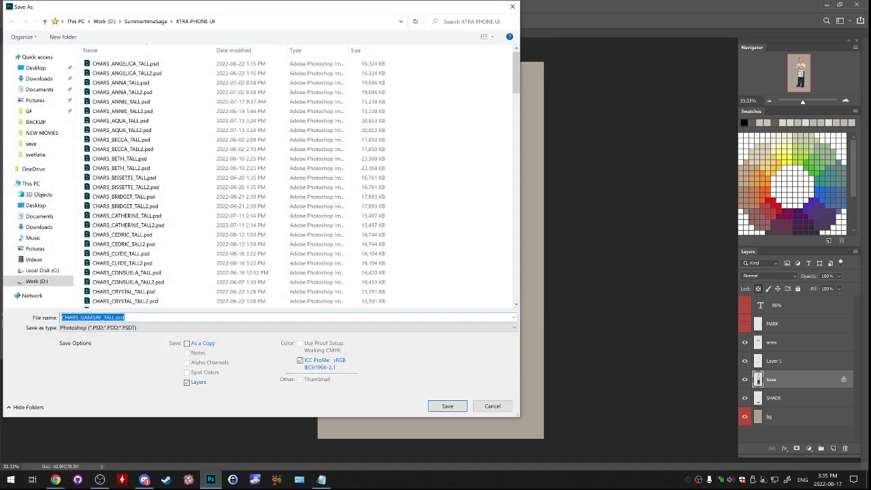
left_click(115, 318)
type("2")
key("Return")
key("Return")
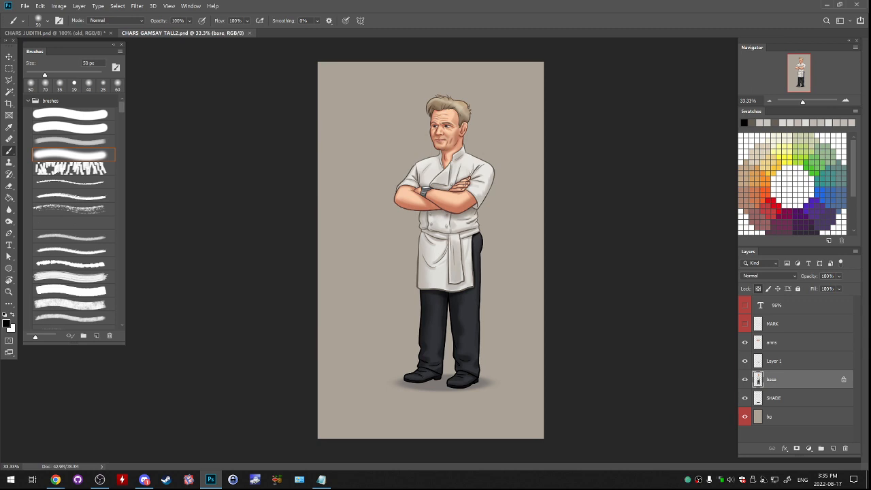
- Open the recent file CHARS_JAB_TALL.psd and close all the open documents
left_click(25, 6)
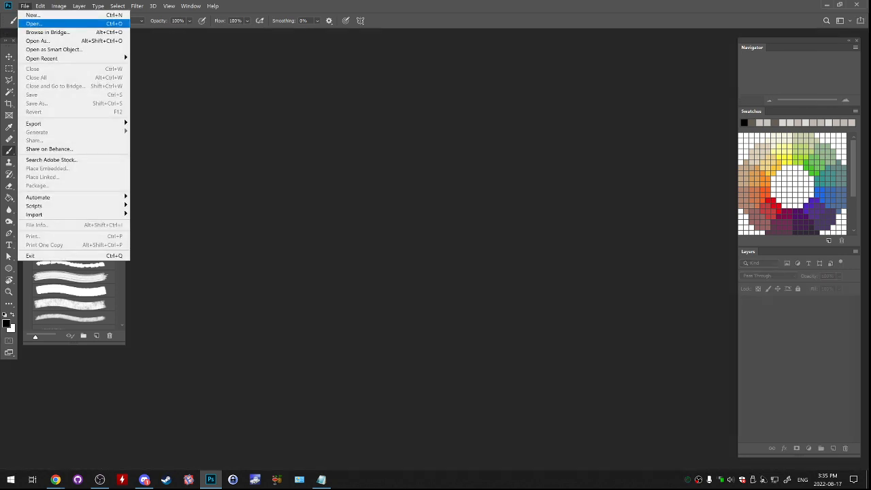
mouse_move(42, 59)
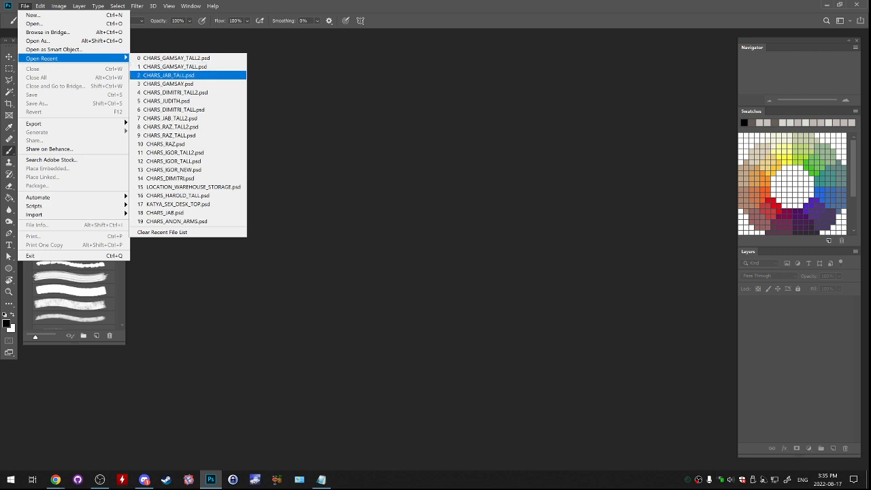
left_click(168, 75)
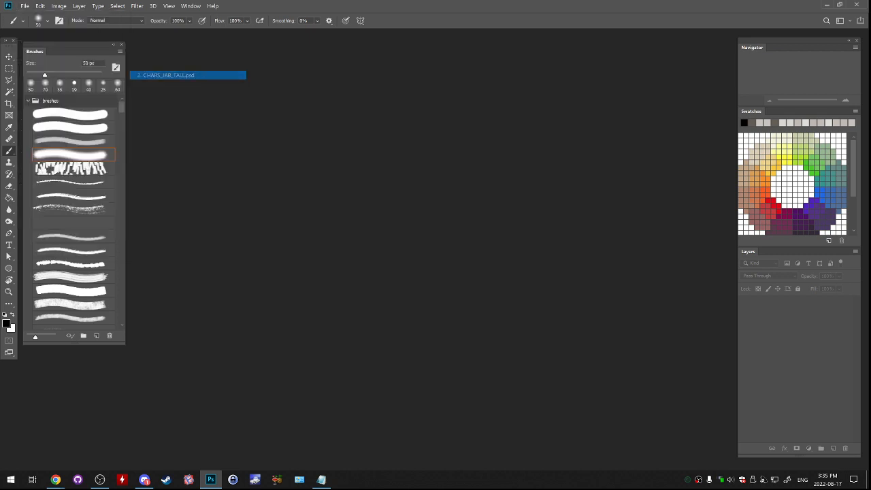
key("ctrl+w")
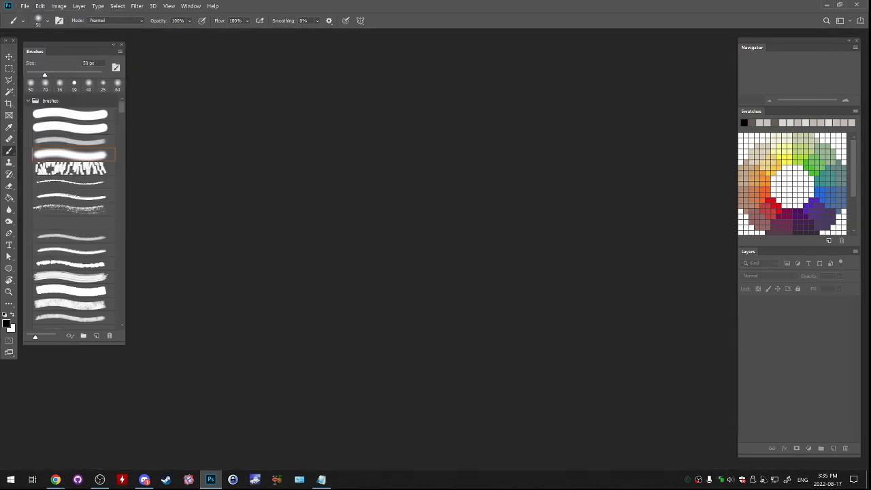
- Browse the XTRA PHONE UI folder for the next character file to open, checking the other open windows for reference
key("alt+Tab")
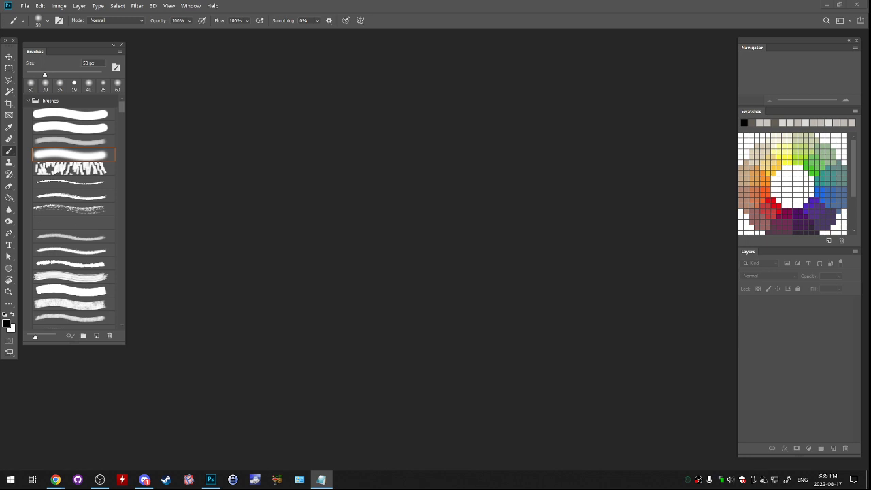
left_click(25, 6)
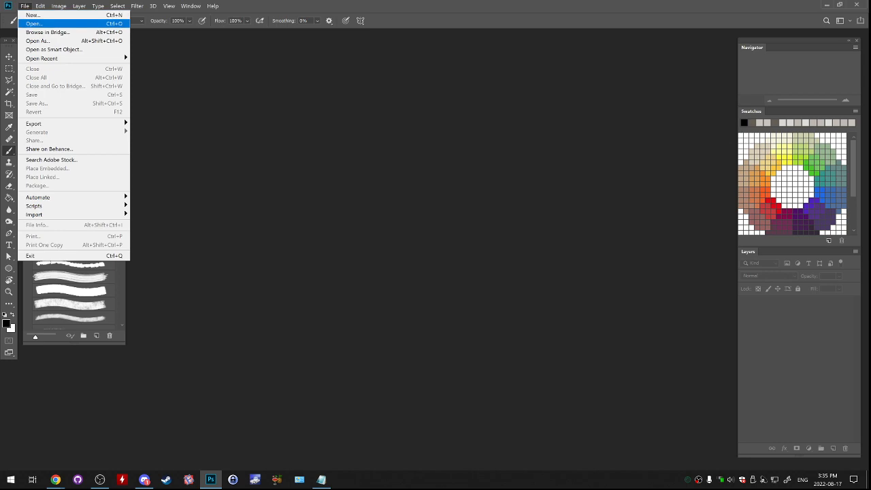
key("Return")
scroll(204, 177, "down", 2)
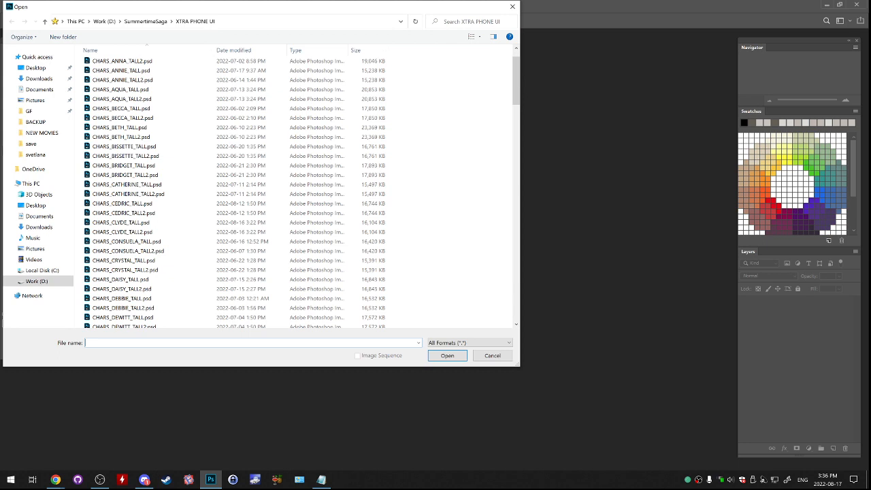
key("alt+Tab")
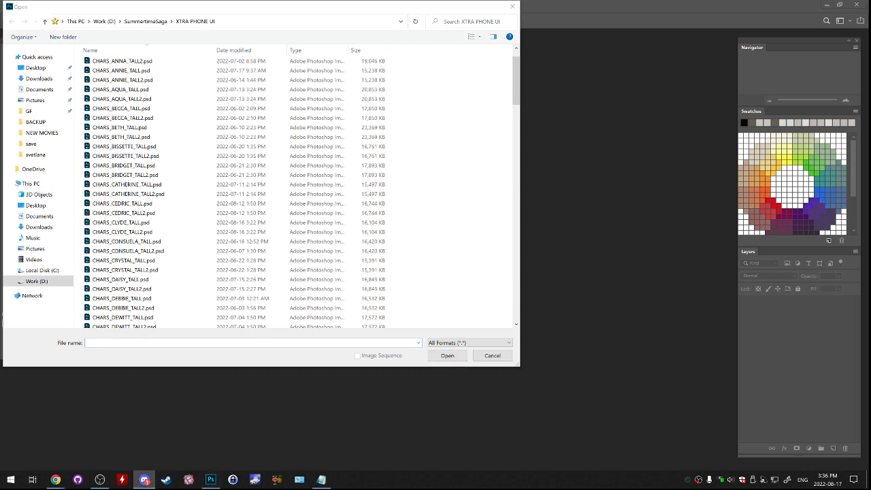
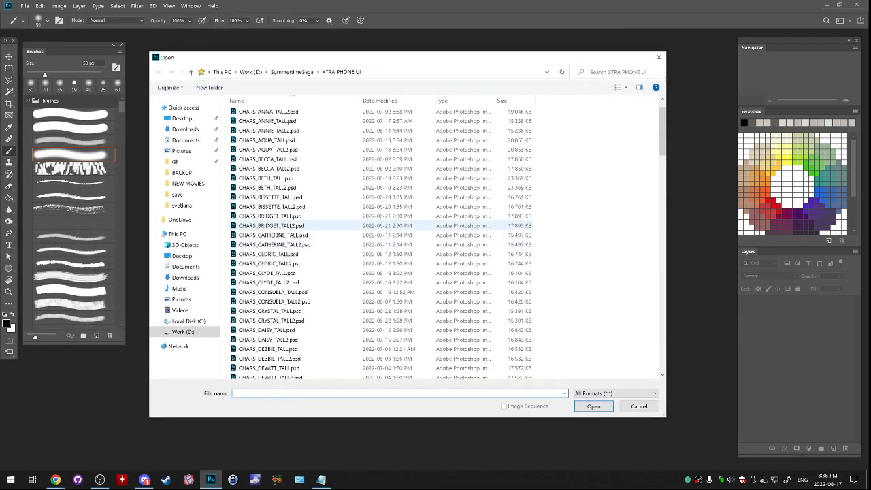
- Open CHARS_RAZ_TALL.psd from the XTRA PHONE UI folder
left_click(350, 244)
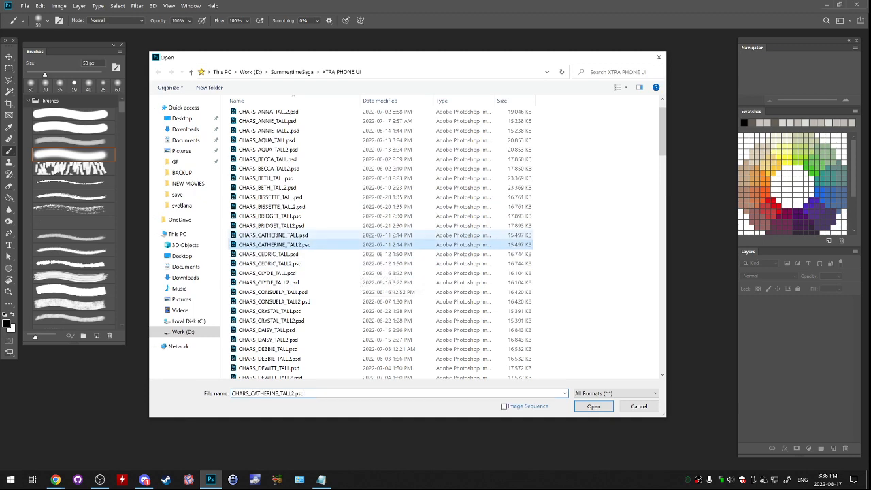
scroll(354, 299, "down", 5)
scroll(356, 305, "down", 18)
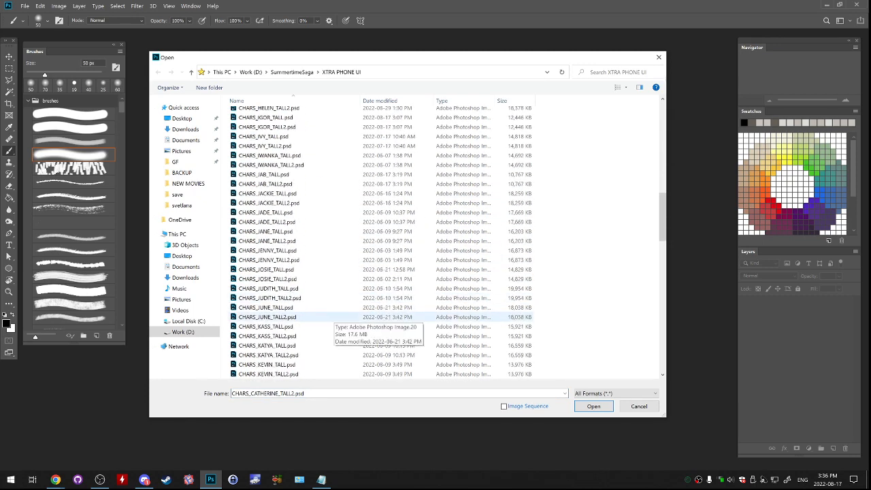
scroll(286, 286, "down", 3)
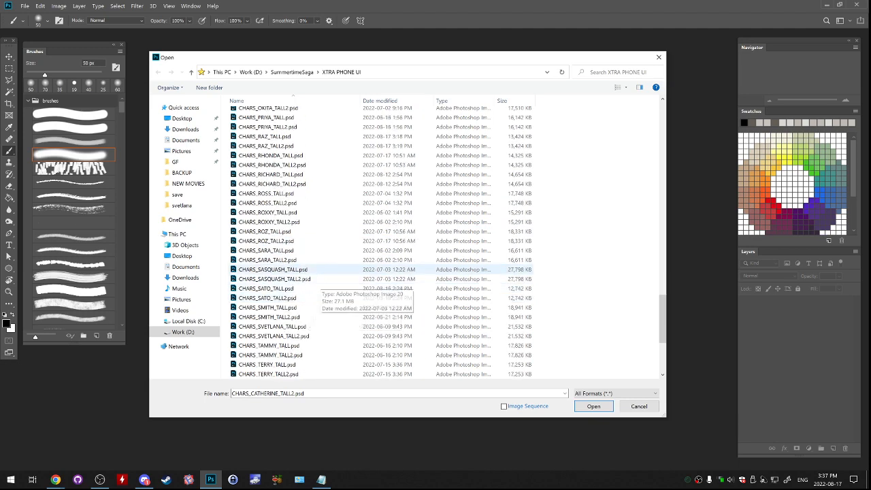
scroll(293, 245, "up", 1)
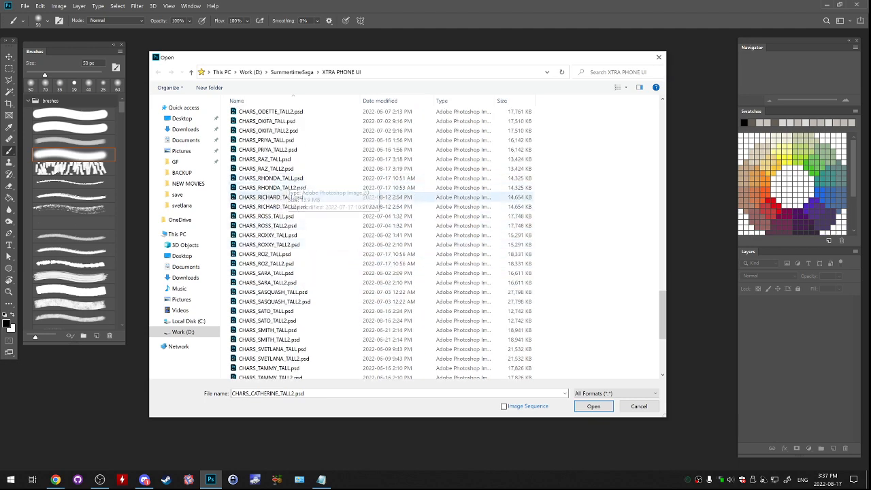
left_click(308, 263)
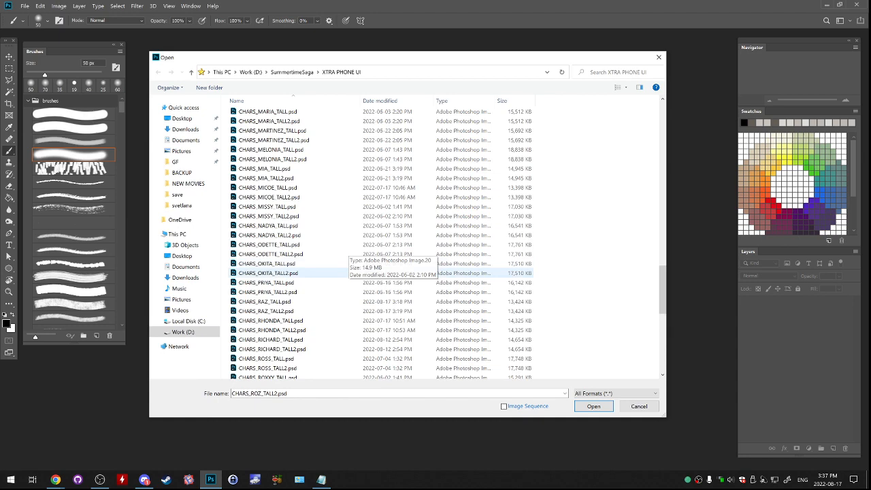
scroll(320, 269, "up", 2)
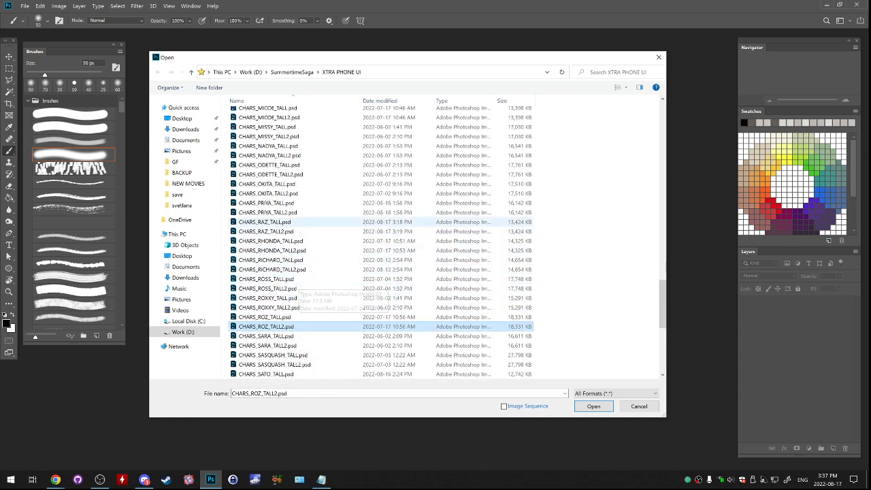
double_click(266, 222)
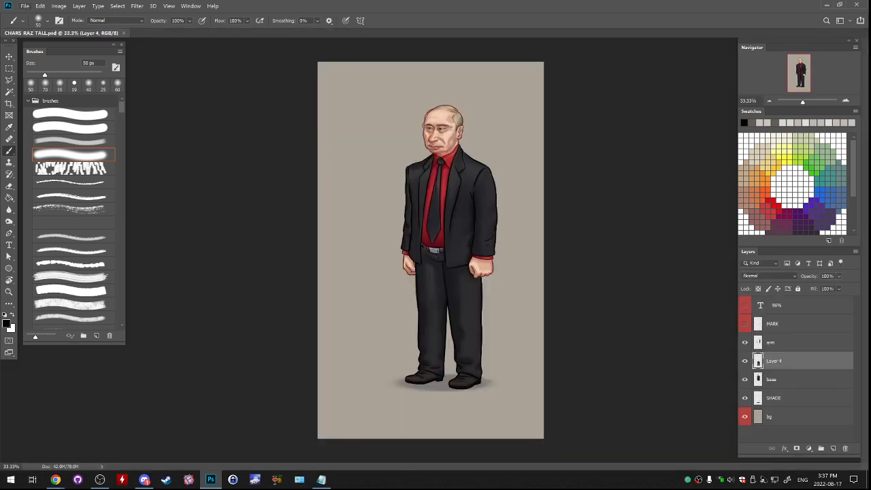
- Open CHARS_RUMP.psd from the CHAR RUMP folder inside SummertimeSaga
left_click(25, 5)
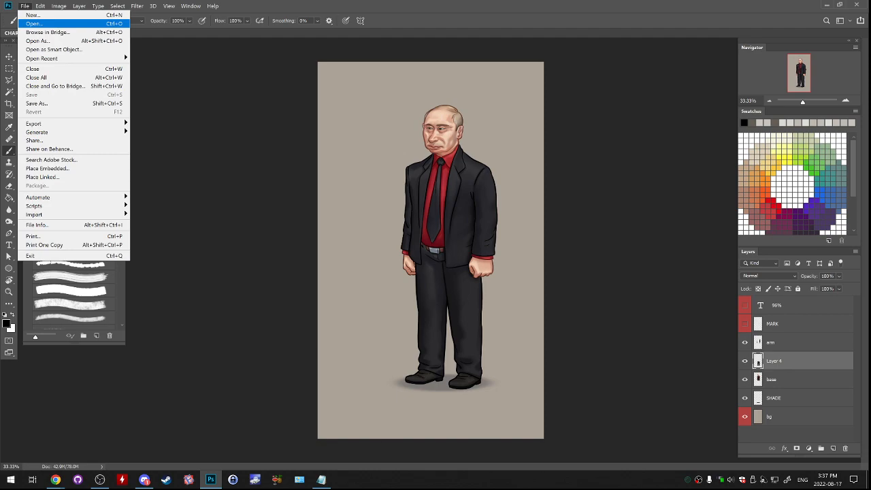
left_click(34, 23)
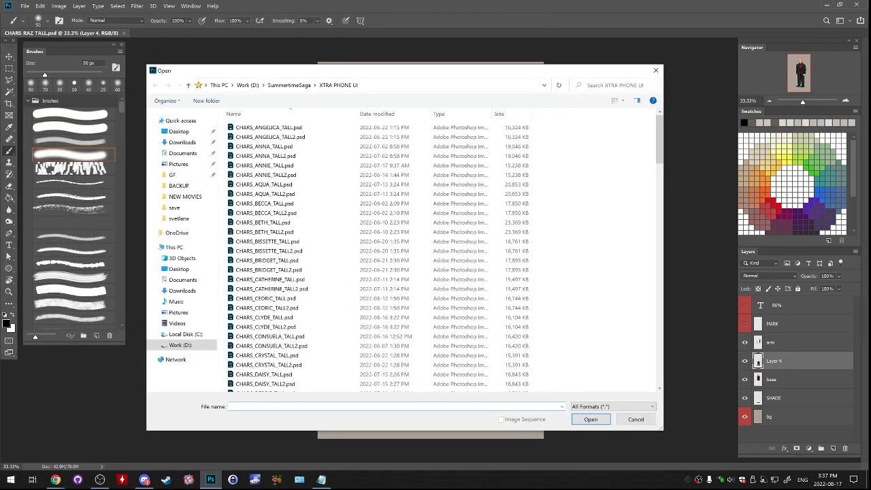
left_click(289, 85)
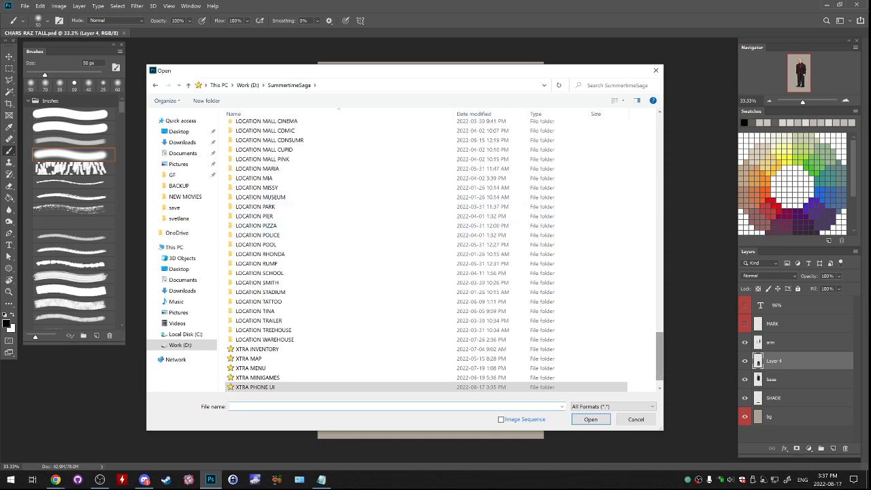
scroll(578, 340, "up", 5)
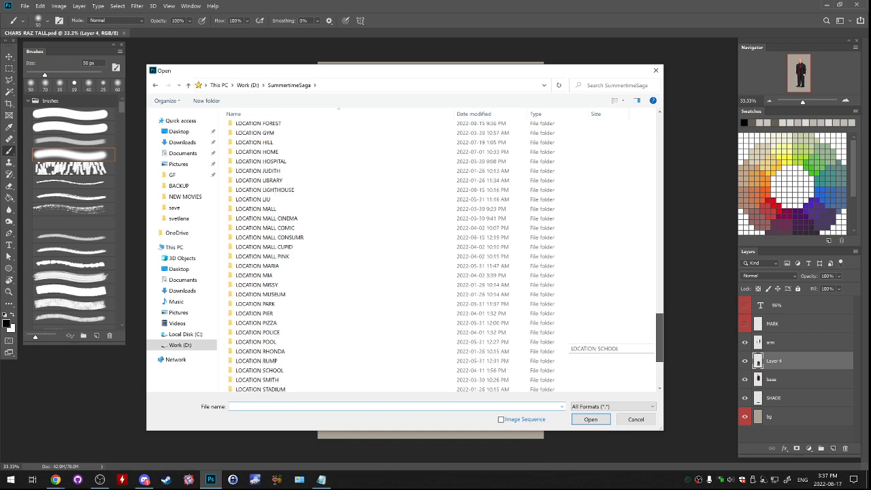
scroll(578, 340, "up", 2)
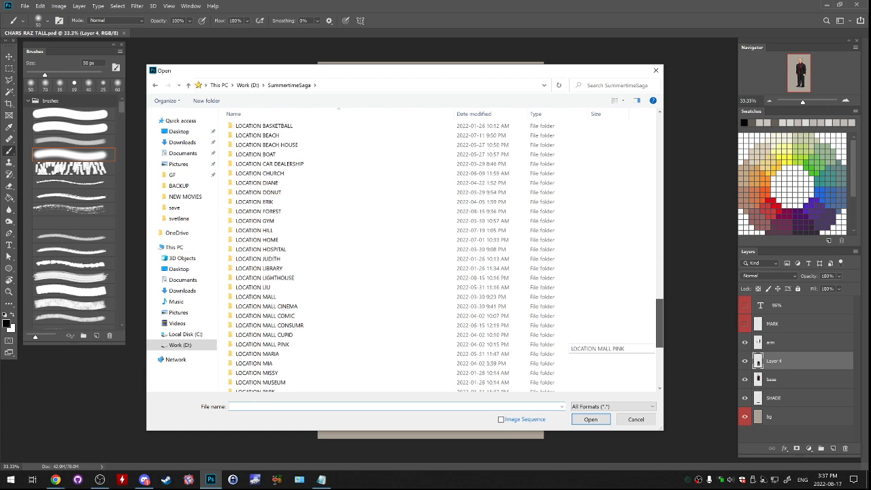
scroll(578, 340, "up", 20)
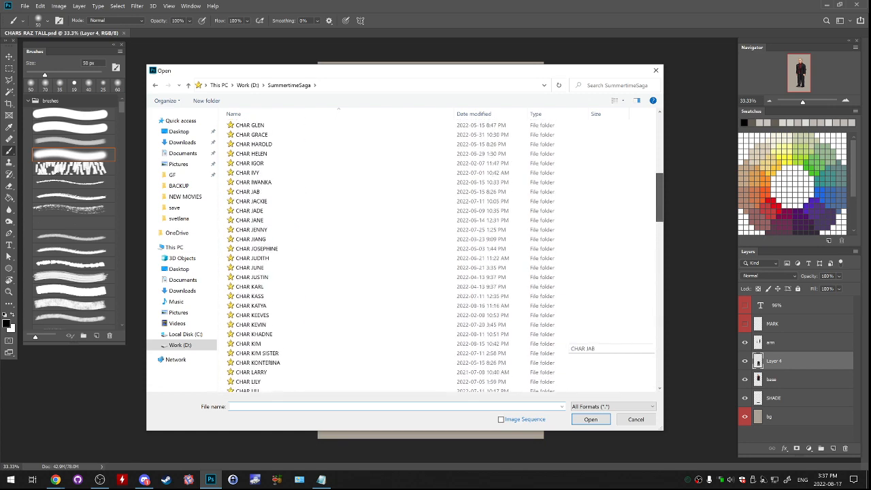
scroll(578, 340, "up", 1)
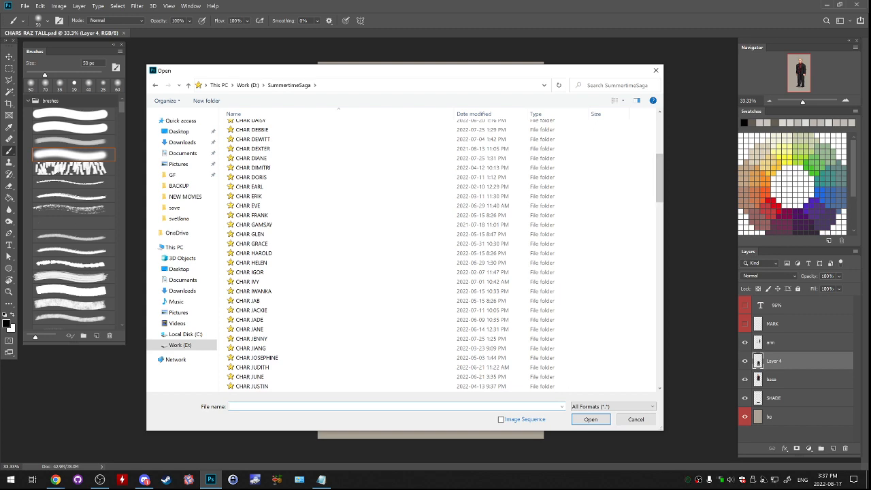
left_click_drag(508, 75, 529, 83)
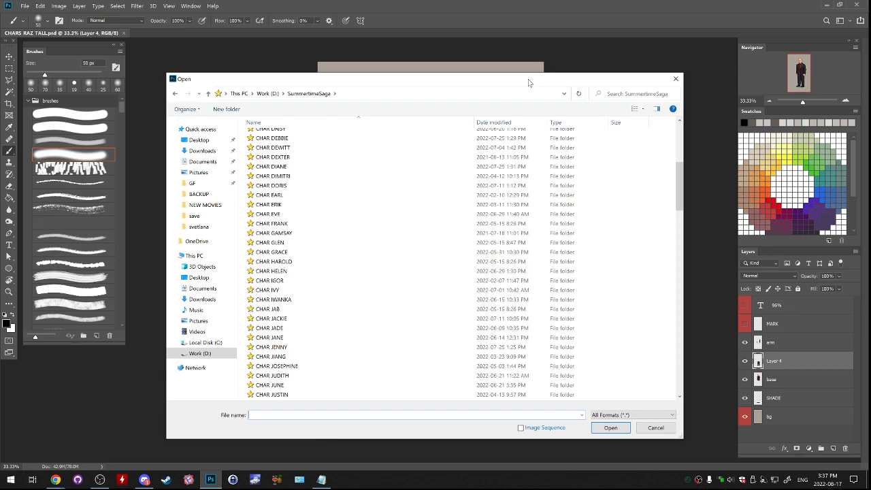
scroll(592, 175, "down", 10)
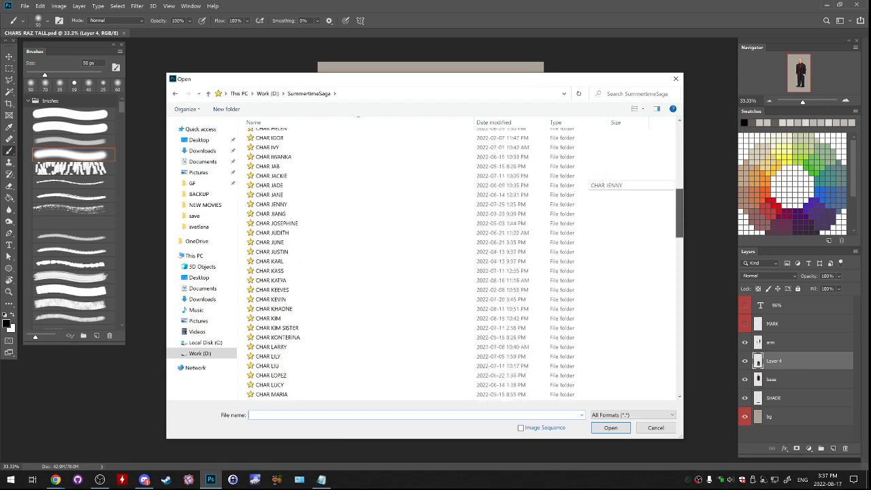
scroll(592, 175, "down", 5)
scroll(589, 176, "down", 5)
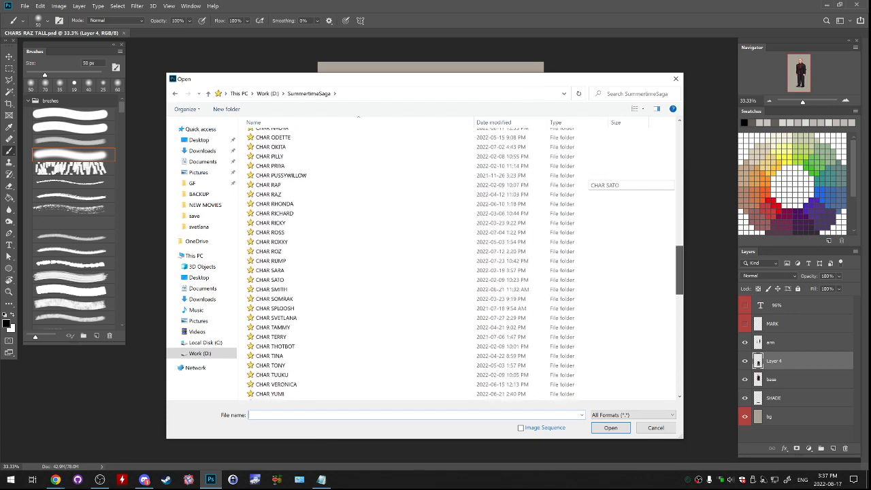
double_click(303, 256)
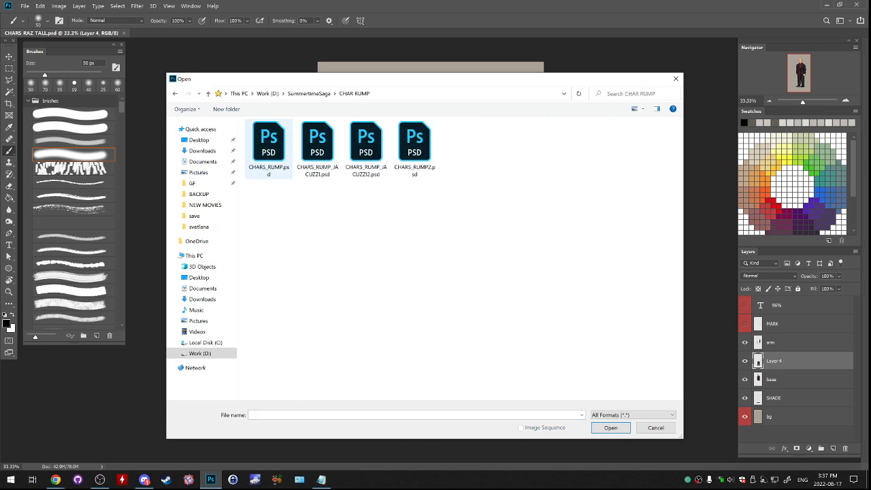
double_click(270, 150)
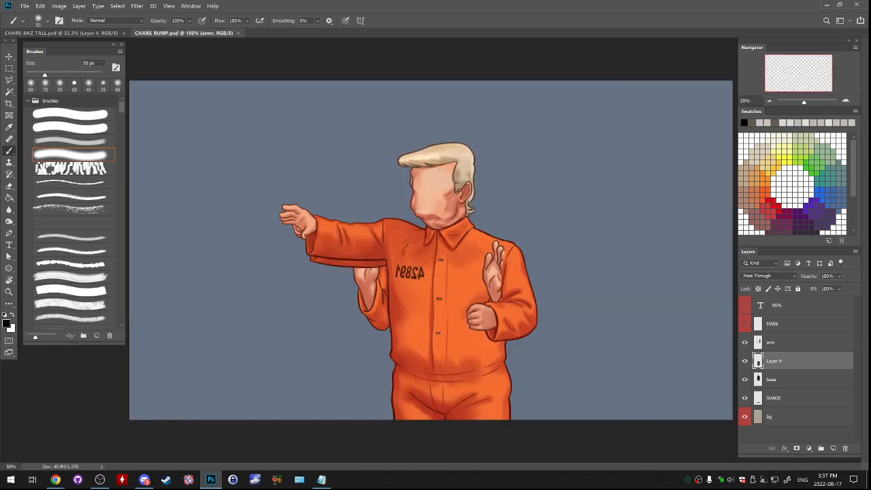
- Hide the arms, show the face group, and switch the body from the orange jumpsuit to the standing dark suit
left_click(744, 326)
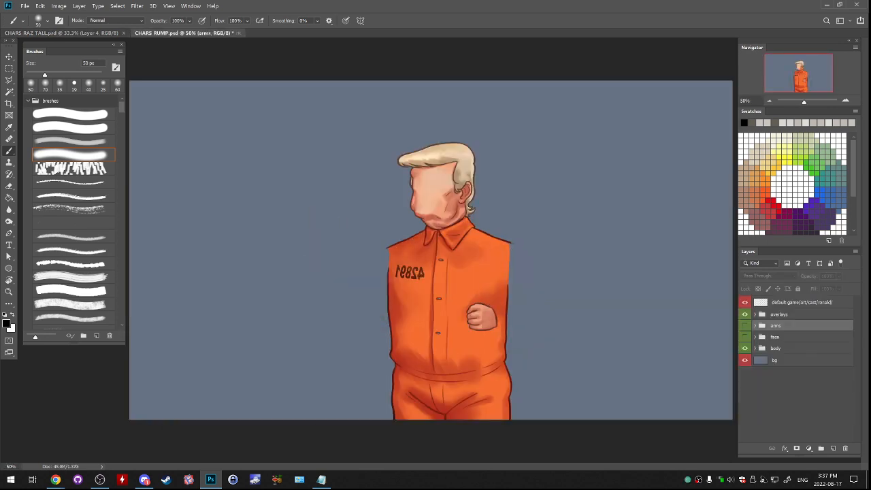
left_click(744, 337)
left_click(745, 349)
left_click(755, 348)
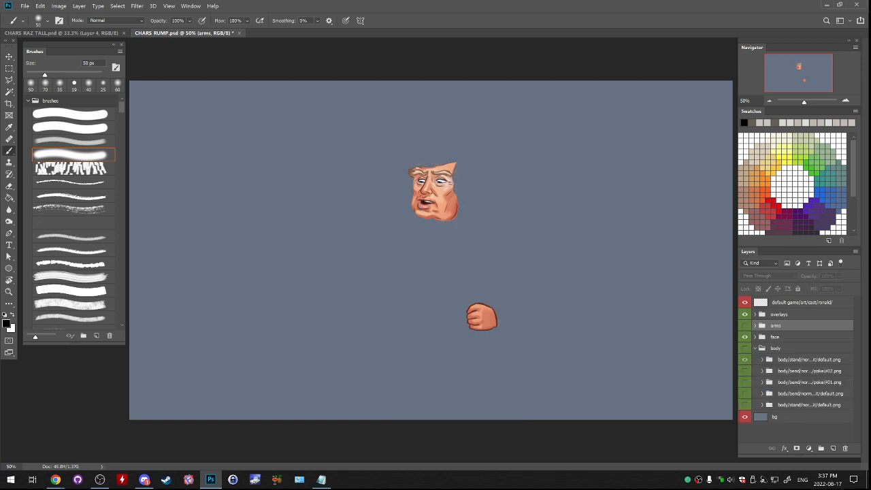
left_click(744, 349)
left_click(744, 359)
left_click(744, 405)
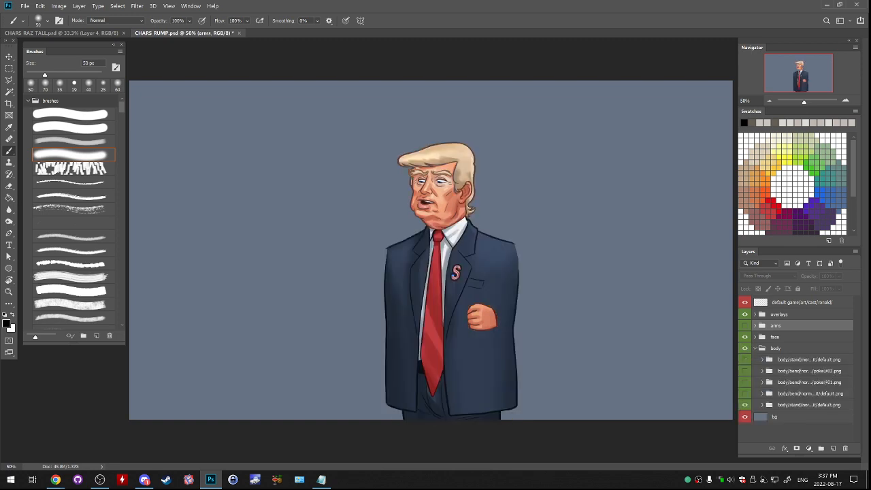
left_click(755, 348)
- Hide every facial expression in the face group except calm
left_click(755, 337)
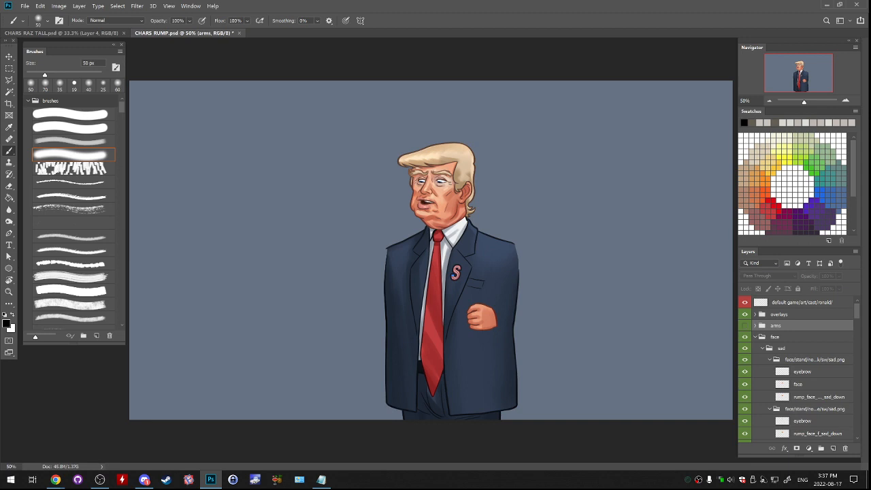
left_click(762, 347)
left_click_drag(744, 349, 744, 416)
scroll(796, 371, "down", 3)
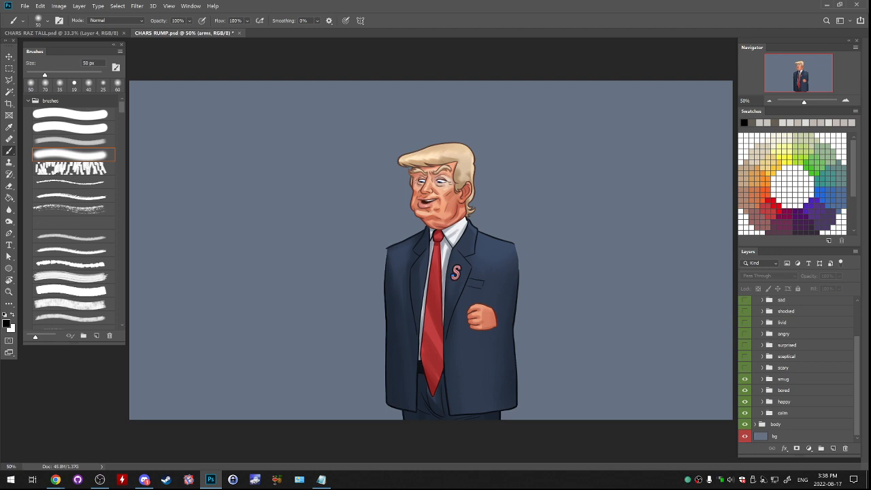
left_click_drag(744, 379, 744, 401)
left_click(744, 413)
left_click(745, 413)
left_click(762, 413)
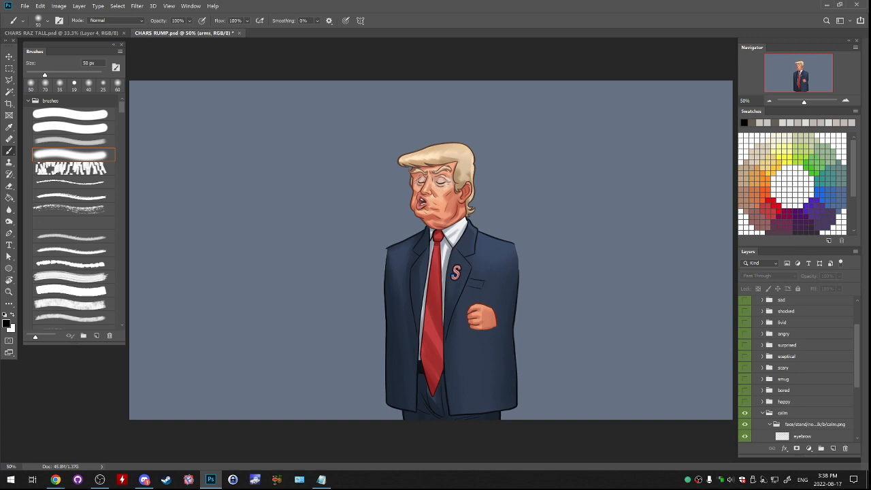
- Hide the upper two variants in the calm expression group, leaving only the idle calm face showing
scroll(765, 413, "down", 3)
left_click(770, 397, "ctrl")
left_click_drag(744, 391, 744, 402)
left_click(814, 413)
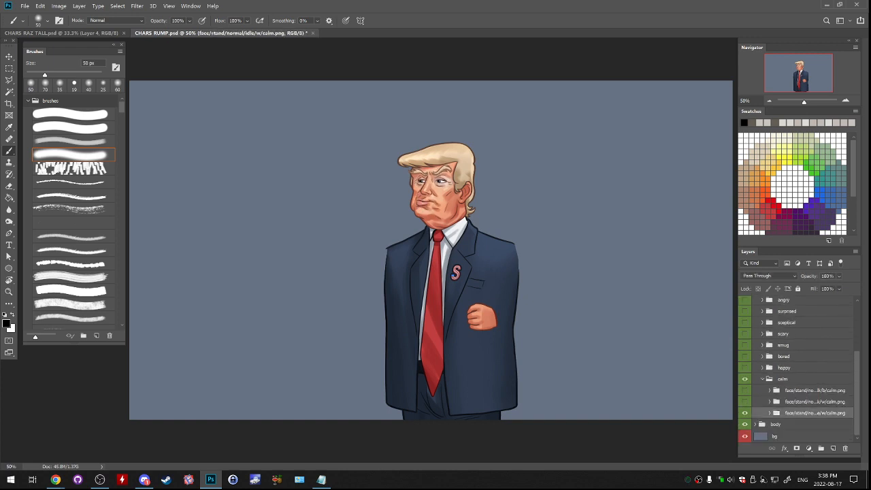
left_click(762, 379)
scroll(763, 380, "up", 2)
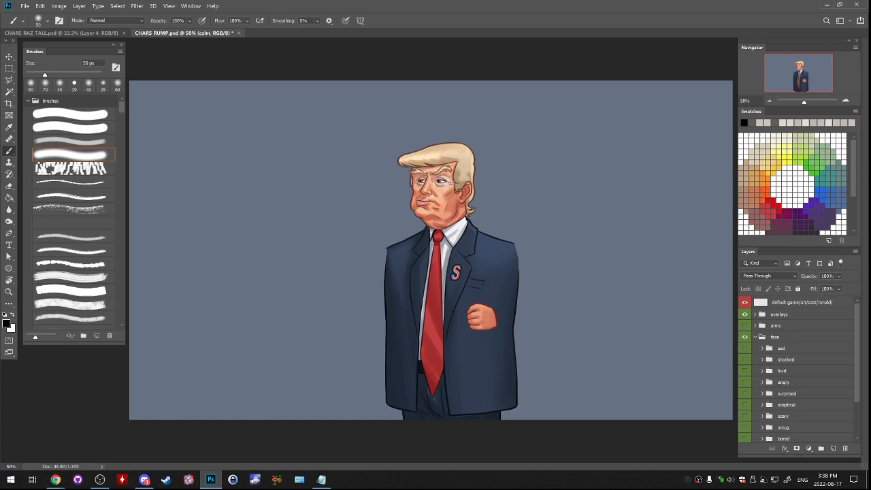
scroll(796, 367, "down", 2)
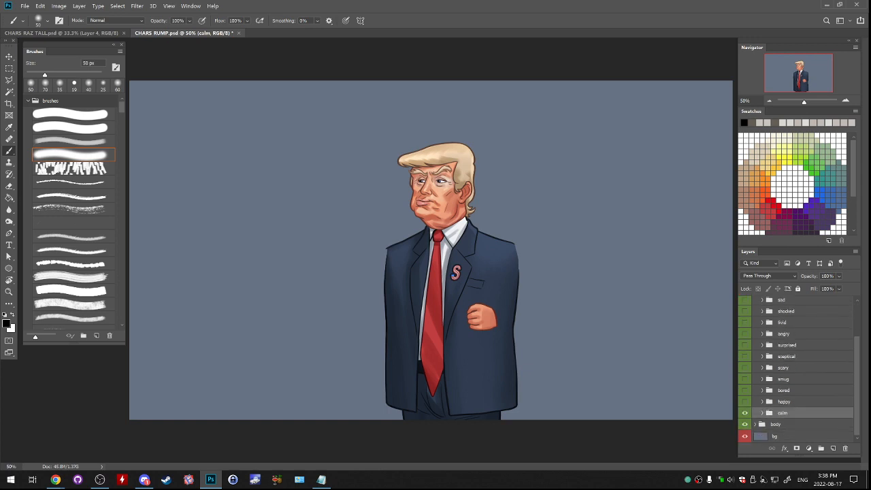
scroll(797, 368, "up", 2)
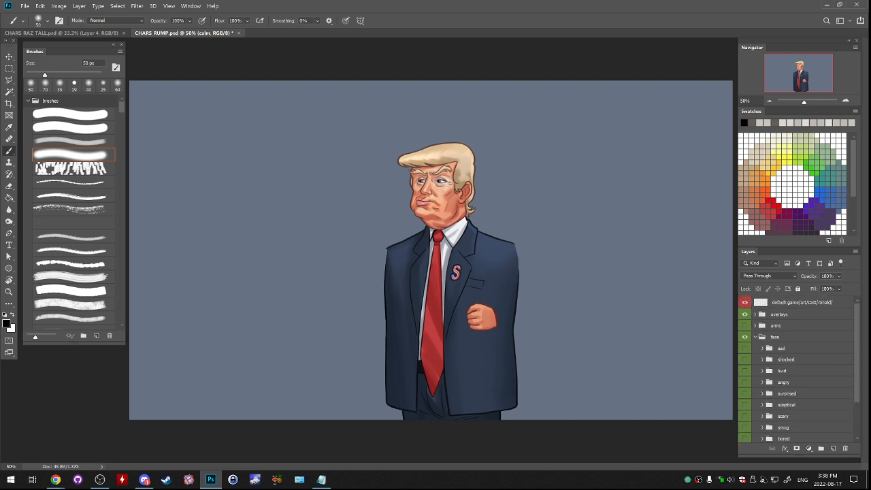
- Show the arms group with the jumpsuit arms hidden and the dressed arms turned on
left_click(755, 337)
left_click(745, 325)
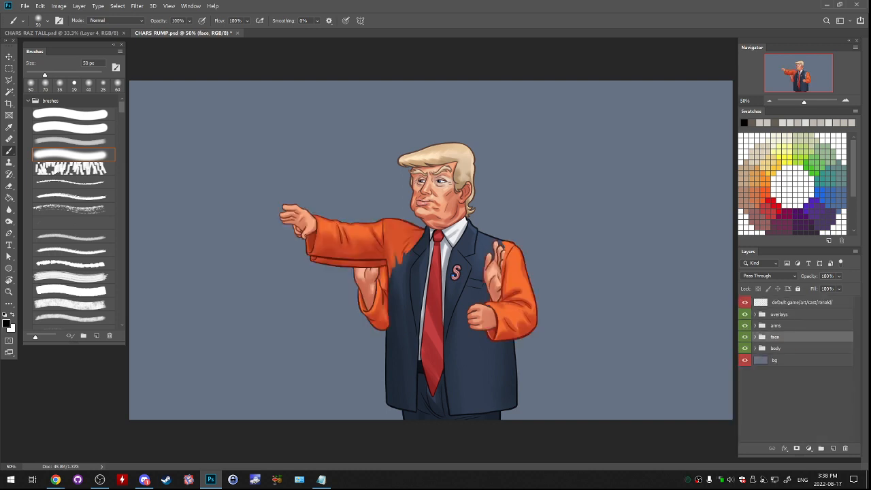
left_click(755, 326)
left_click(745, 337)
left_click(744, 348)
left_click(762, 348)
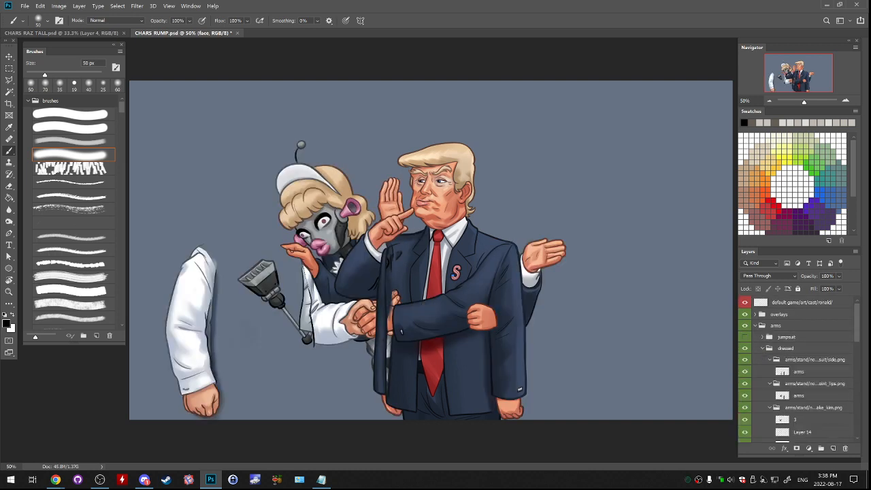
- Hide the overlays group and all the individual arm poses in the dressed group
scroll(764, 349, "down", 1)
left_click(770, 334, "ctrl")
left_click_drag(744, 333, 745, 413)
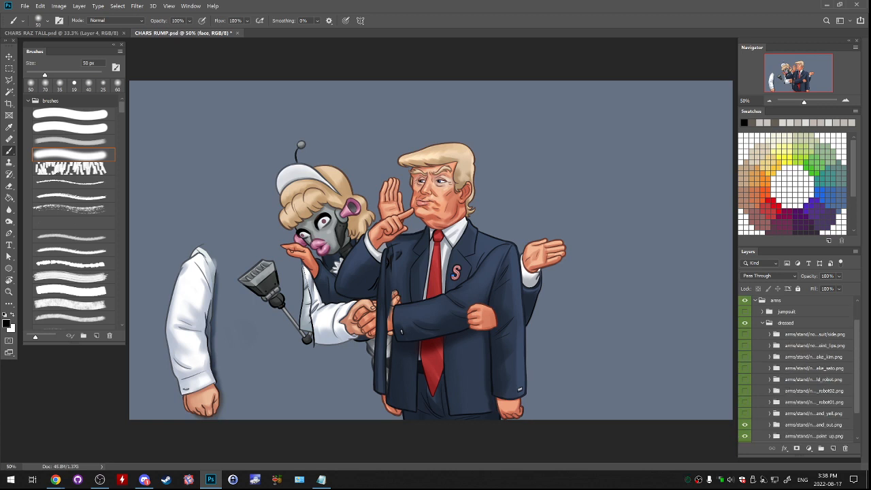
scroll(744, 413, "down", 2)
left_click(745, 402)
left_click(745, 402)
scroll(744, 401, "up", 3)
left_click(745, 315)
scroll(744, 315, "down", 3)
left_click(744, 401)
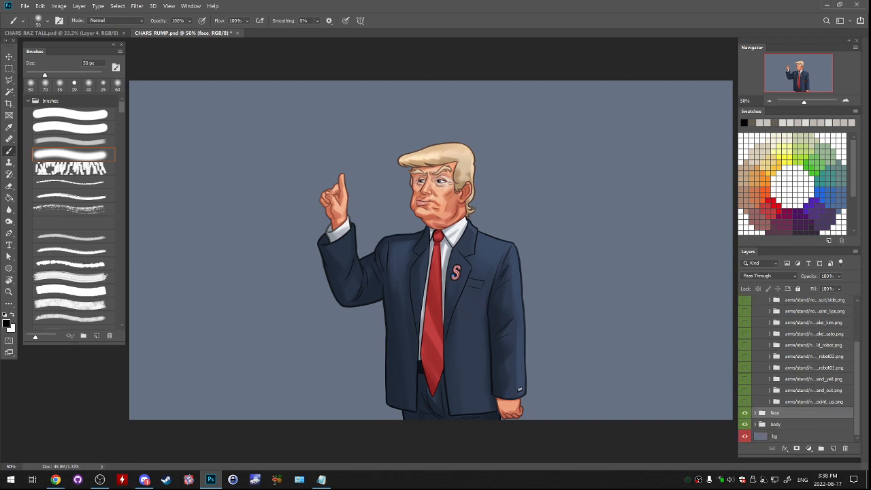
- Preview the dressed arm poses one at a time to compare them on the suited body
left_click(745, 391)
left_click(745, 390)
left_click(744, 379)
left_click(745, 379)
left_click(745, 367)
left_click(744, 368)
left_click(744, 368)
left_click(744, 356)
left_click(744, 368)
left_click(744, 357)
left_click(744, 345)
left_click(744, 345)
left_click(745, 334)
left_click(744, 333)
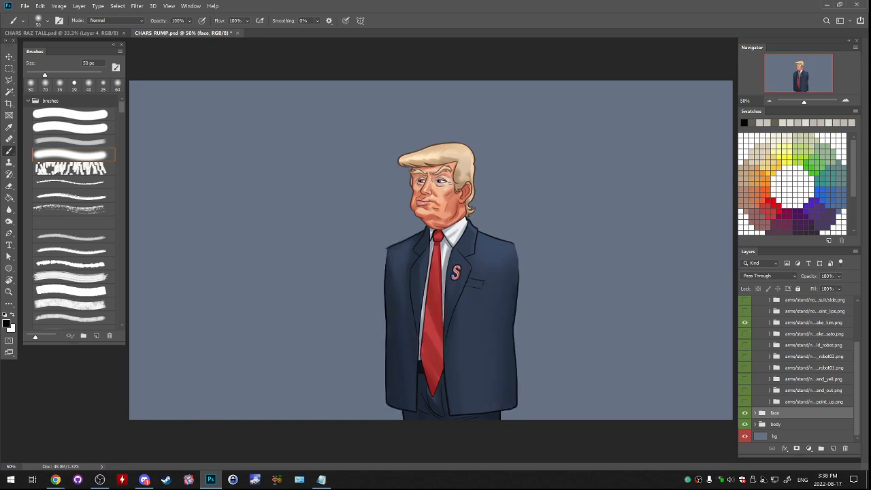
- Compare the remaining dressed arm poses and leave only the suit arms hanging at the sides visible
left_click(745, 322)
scroll(744, 326, "up", 2)
left_click(744, 351)
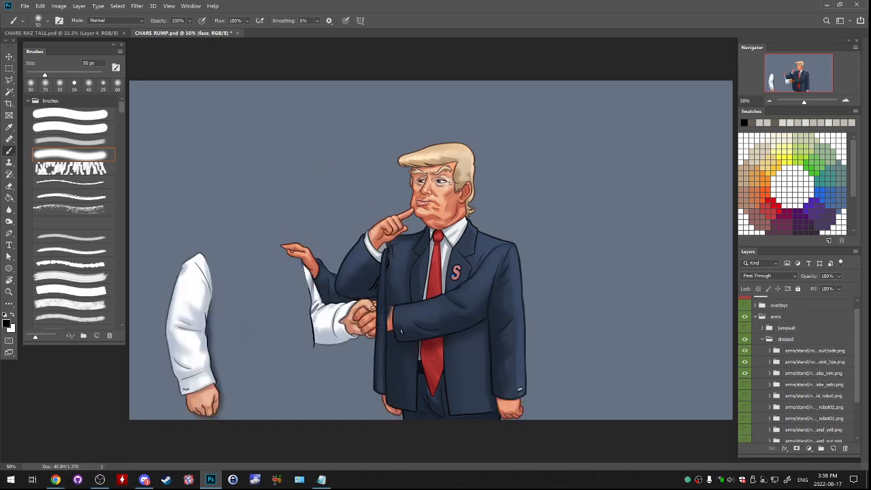
left_click(745, 373)
left_click(745, 361)
left_click(744, 350)
left_click(744, 350)
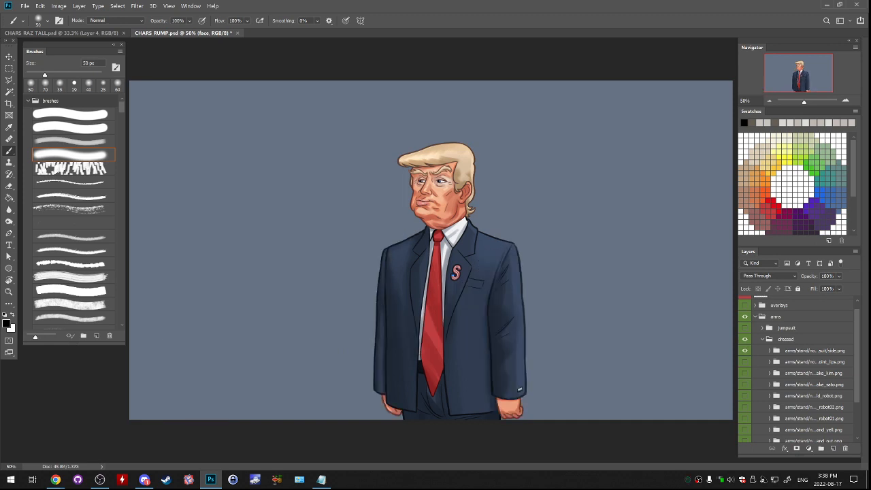
left_click(815, 351)
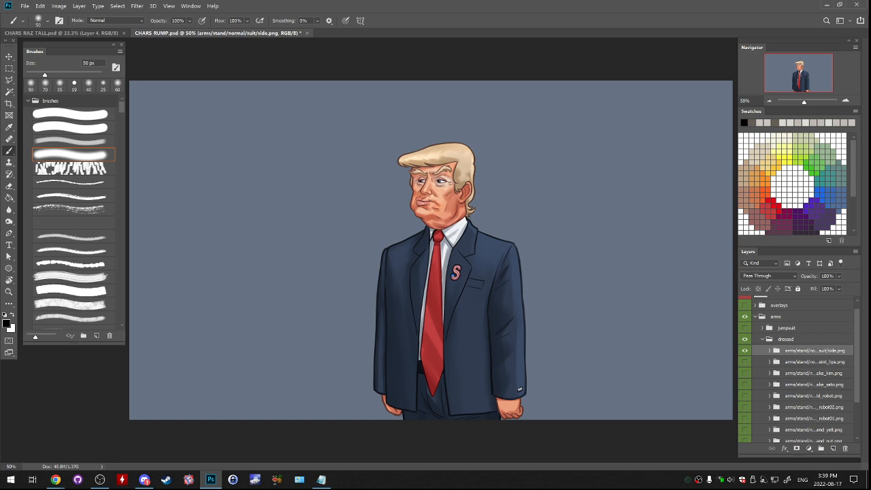
- Copy the arms, face and body groups together from the Rump document into the Raz tall portrait
left_click_drag(225, 32, 209, 58)
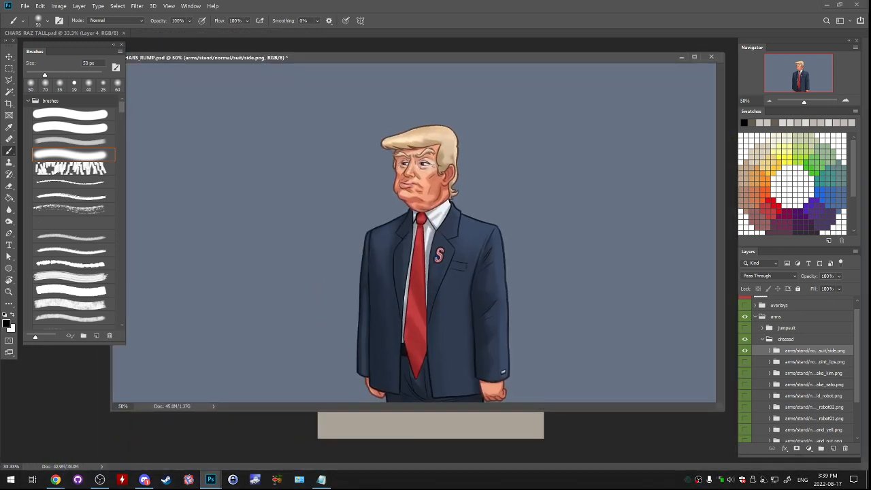
left_click(762, 339)
left_click(755, 325)
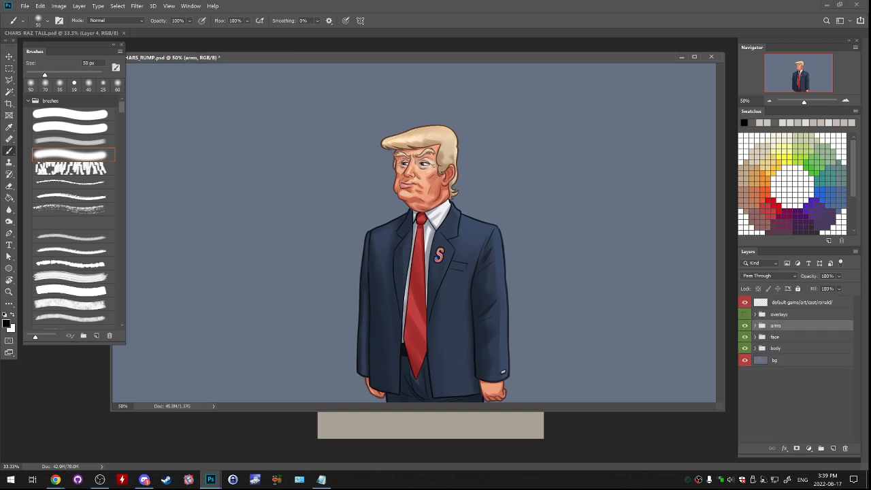
left_click(776, 337, "ctrl")
left_click(776, 349, "ctrl")
left_click_drag(776, 349, 478, 442)
- Close the Rump document without saving and place the copied groups beneath the MARK layer, aligned over the old figure
left_click(712, 57)
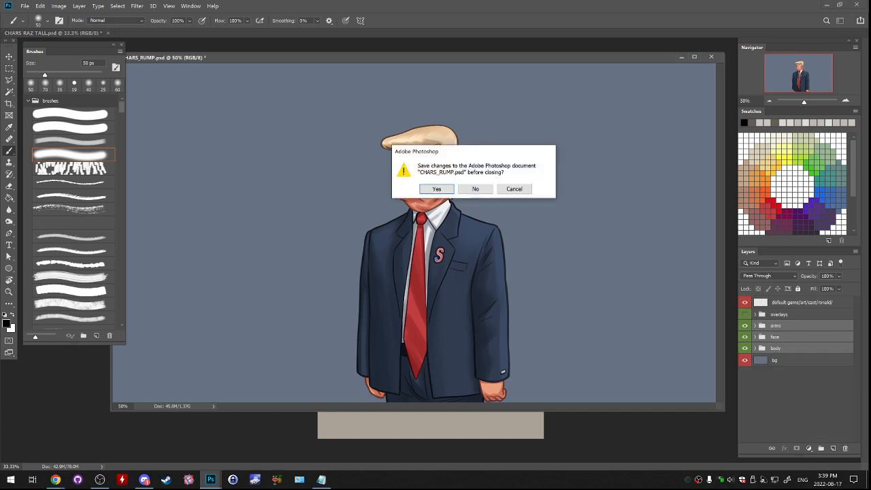
left_click(475, 190)
left_click_drag(775, 364, 776, 333)
left_click_drag(542, 319, 528, 241)
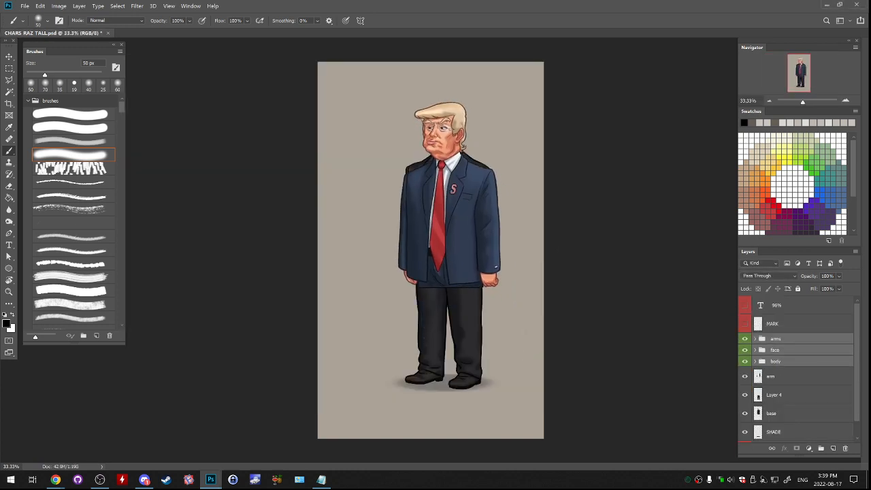
key("ctrl+t")
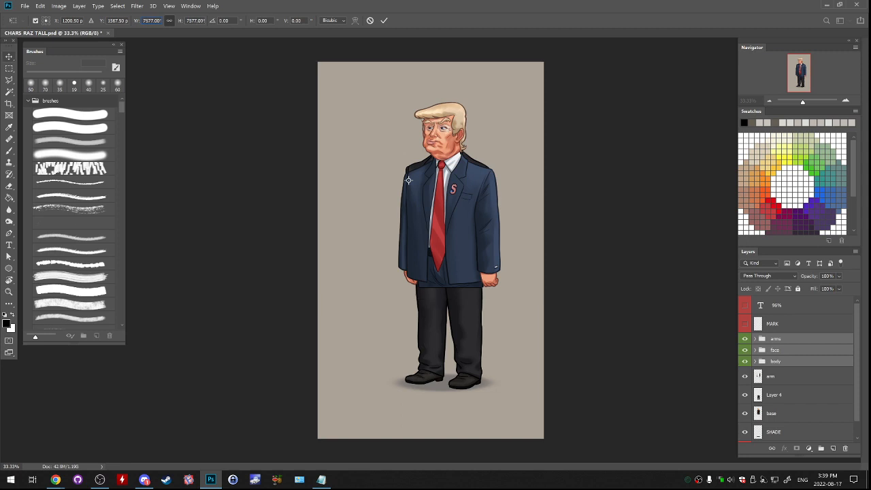
key("Return")
key("Return")
key("v")
key("Return")
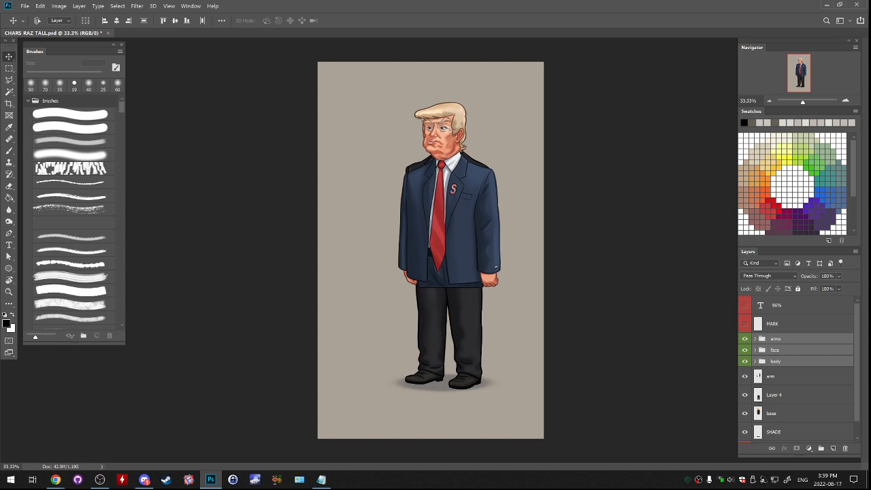
- Scale the arms, face and body groups together to 94%
key("ctrl+t")
left_click_drag(143, 20, 162, 21)
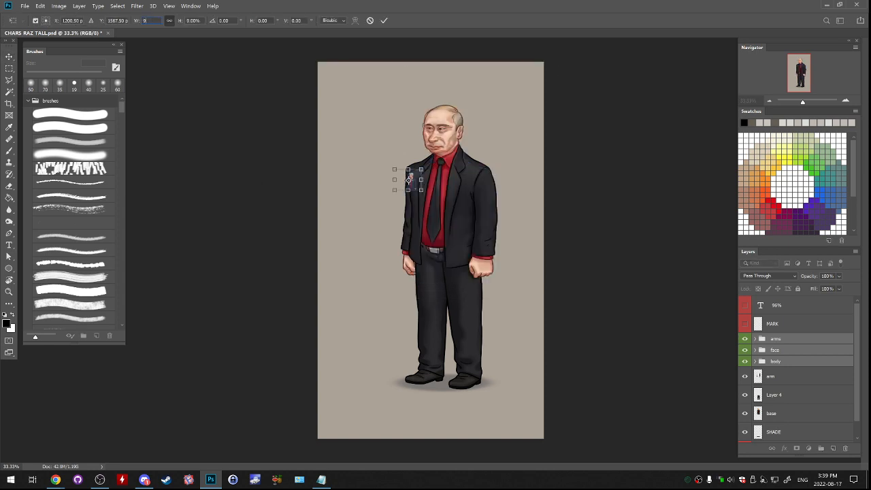
type("94")
key("Return")
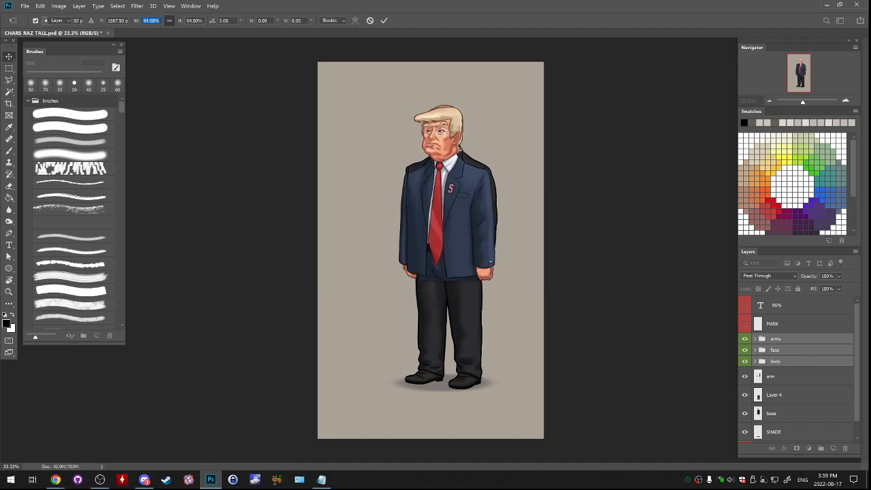
- Show the percentage text label beside the figure and change it to read 94%
left_click(776, 305)
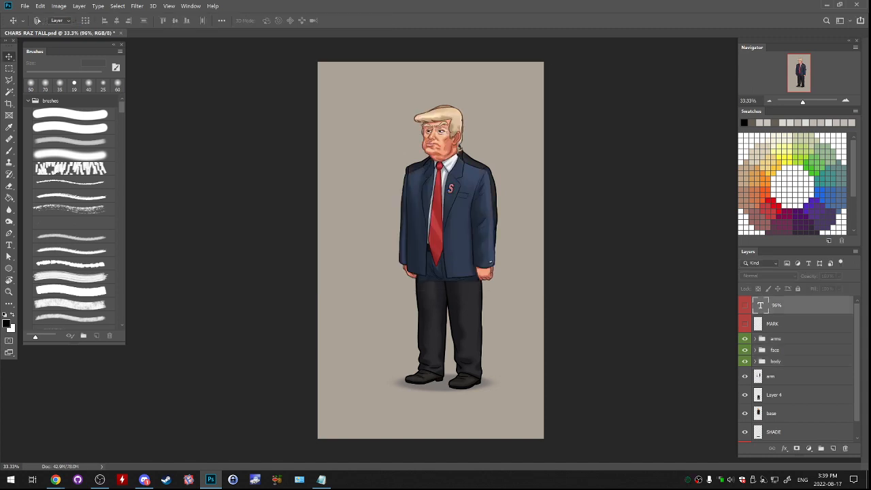
left_click(745, 305)
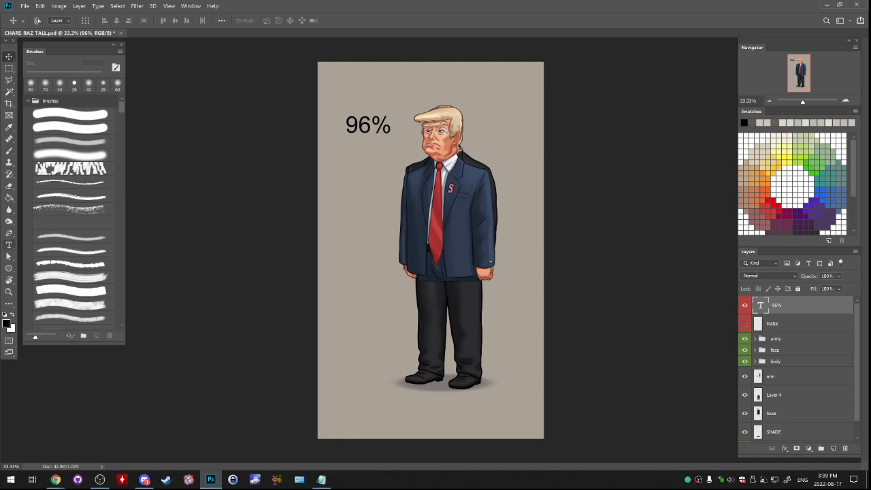
key("t")
left_click_drag(358, 124, 372, 124)
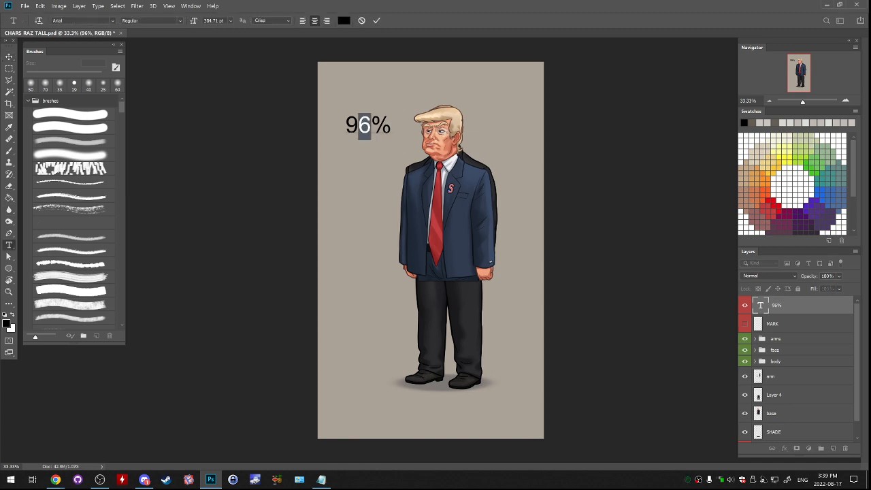
type("4")
left_click(8, 57)
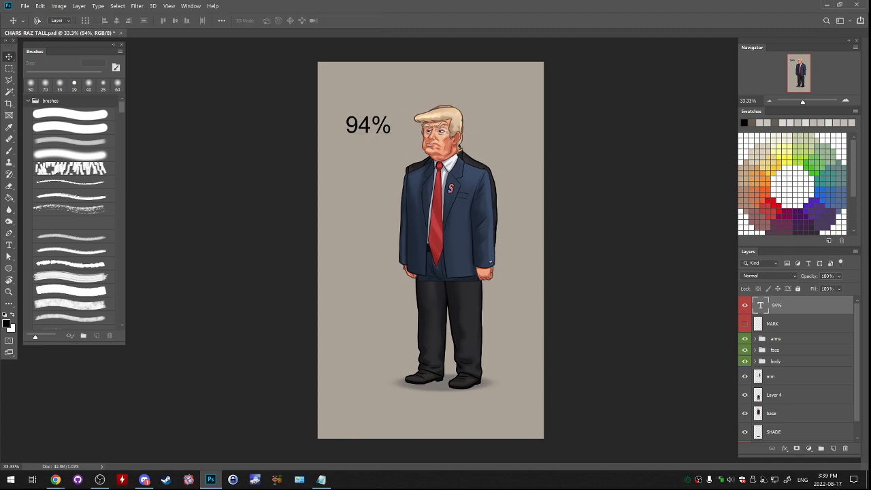
- Merge the face and body groups into one layer and flatten the arms group into its own layer
left_click(776, 339)
left_click(775, 350)
left_click(776, 361, "ctrl")
key("ctrl+e")
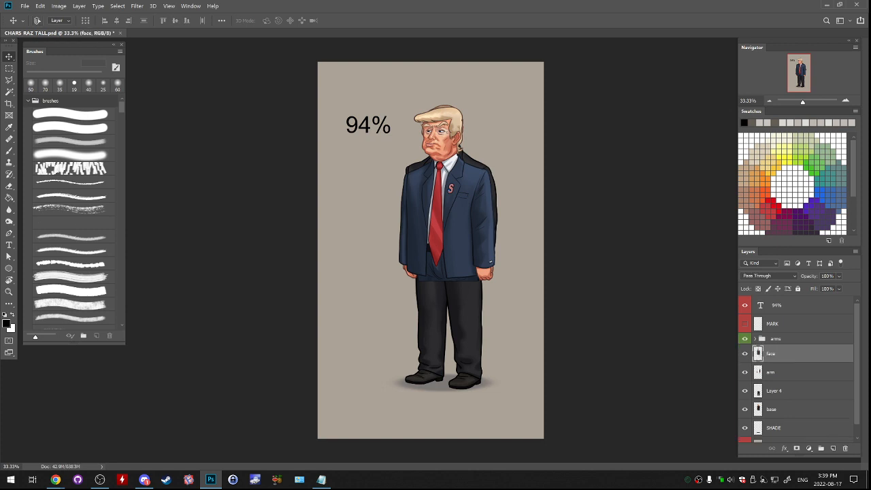
left_click(776, 339)
key("ctrl+e")
- Rename the merged face and body layer as base
left_click(776, 361, "ctrl")
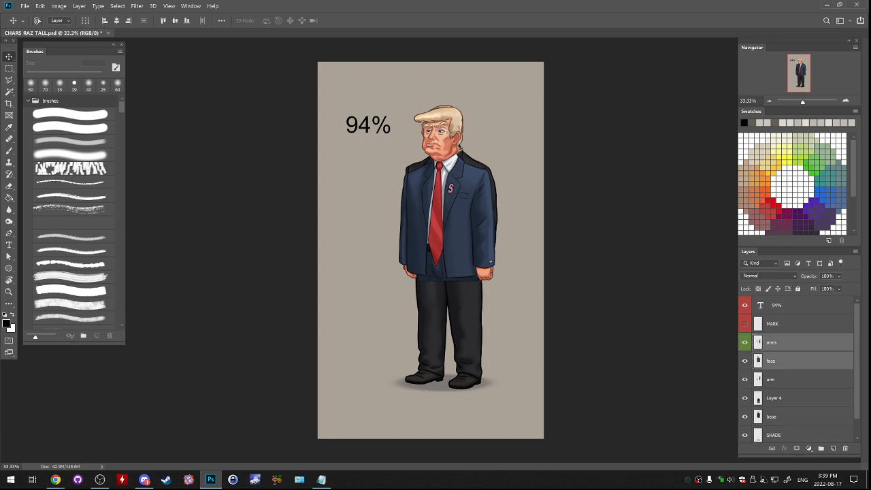
double_click(770, 361)
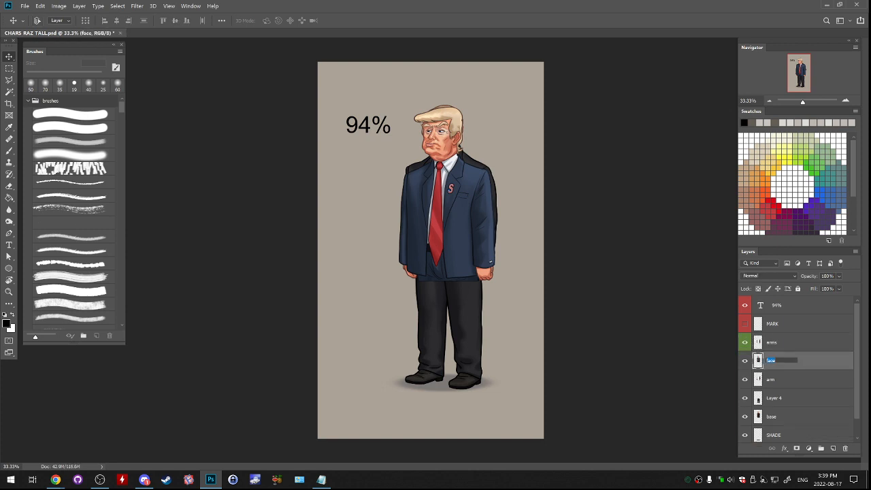
type("bas")
key("Return")
- Identify the old figure's base layer above SHADE by toggling its visibility and delete it
left_click(775, 342, "ctrl")
left_click(776, 379)
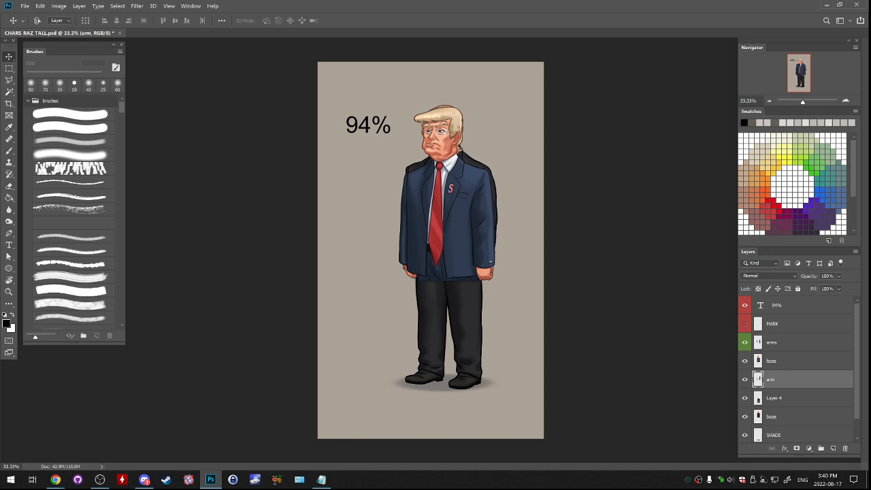
scroll(796, 377, "down", 2)
left_click(790, 378, "ctrl")
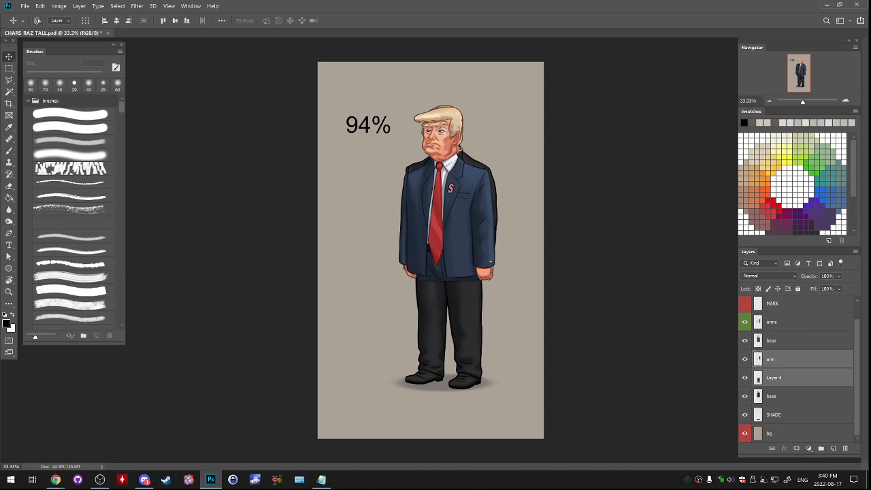
left_click(790, 378)
left_click(790, 396)
left_click(745, 396)
left_click(745, 396)
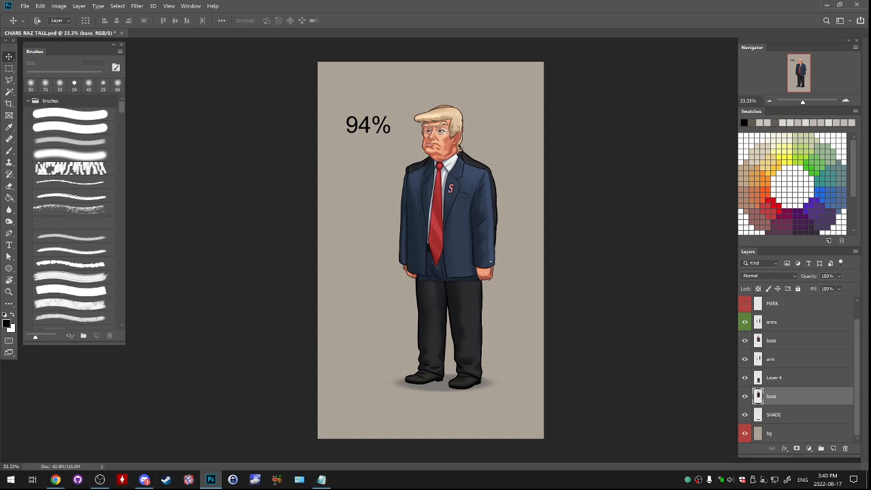
left_click(745, 396)
left_click(745, 396)
left_click_drag(792, 396, 845, 449)
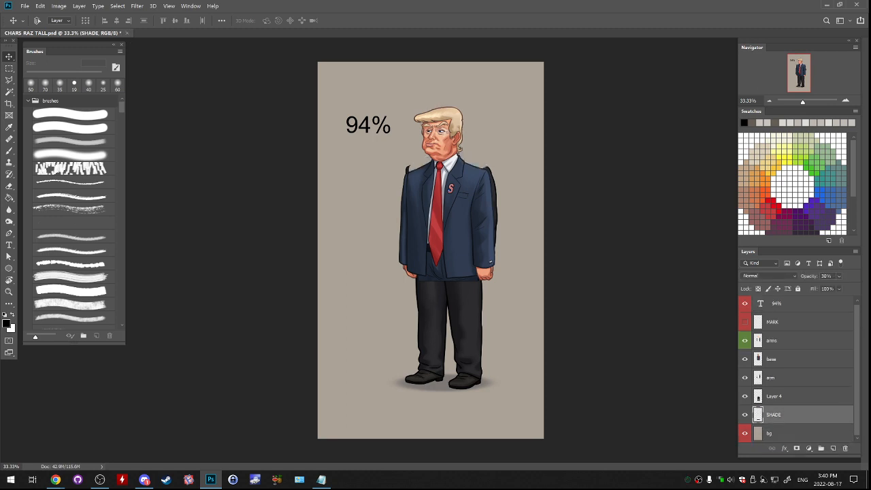
- Check the old figure's arm layer by toggling its visibility and delete it
left_click(789, 377)
left_click(745, 377)
left_click(745, 378)
left_click_drag(792, 378, 845, 449)
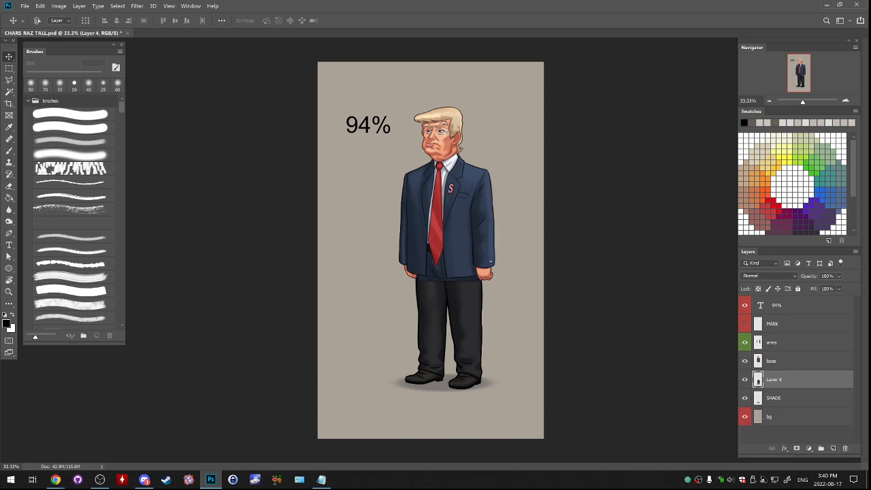
- Toggle the black trousers and shoes layer to examine how it fits beneath the new suited body
left_click(790, 361)
left_click(745, 380)
left_click(745, 380)
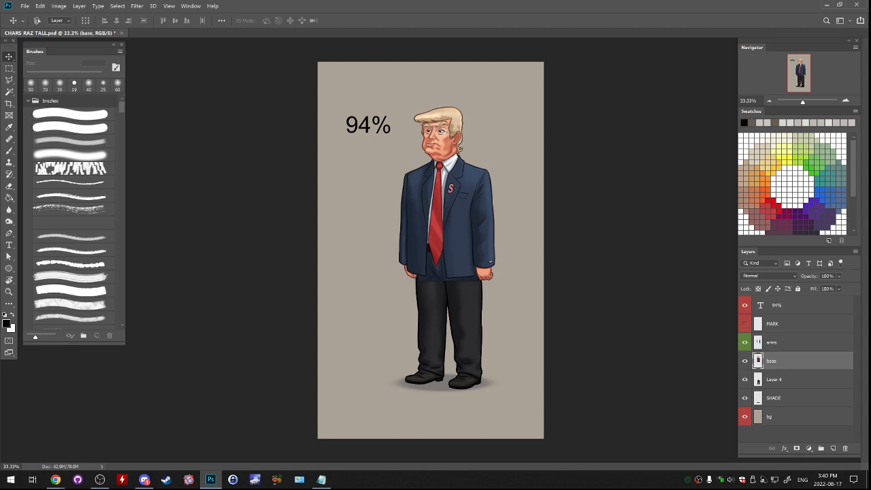
left_click(745, 380)
left_click(745, 380)
left_click(775, 380)
left_click(745, 380)
left_click(745, 380)
mouse_move(774, 379)
left_mouse_down()
mouse_move(774, 338)
mouse_move(775, 386)
left_mouse_up()
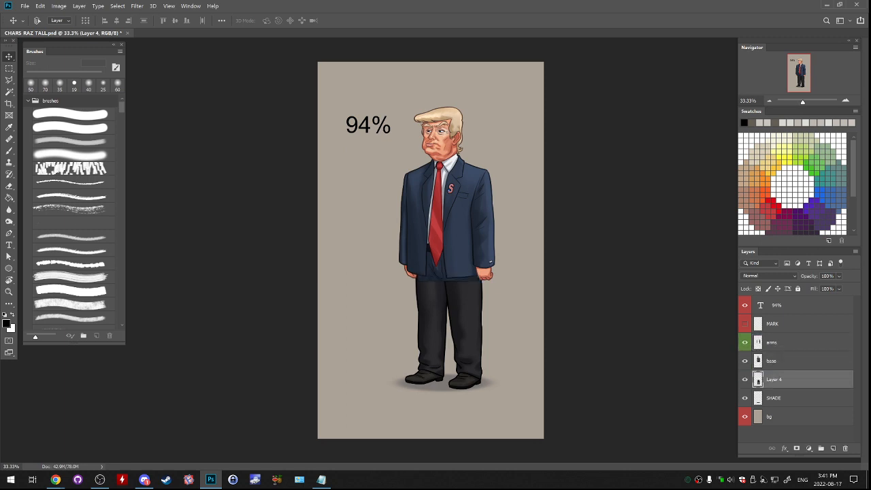
- Select the outline of the legs layer and fill it on a new layer above with the jacket's navy blue
key("ctrl+plus")
key("ctrl+plus")
key("ctrl+plus")
left_click_drag(408, 326, 444, 106)
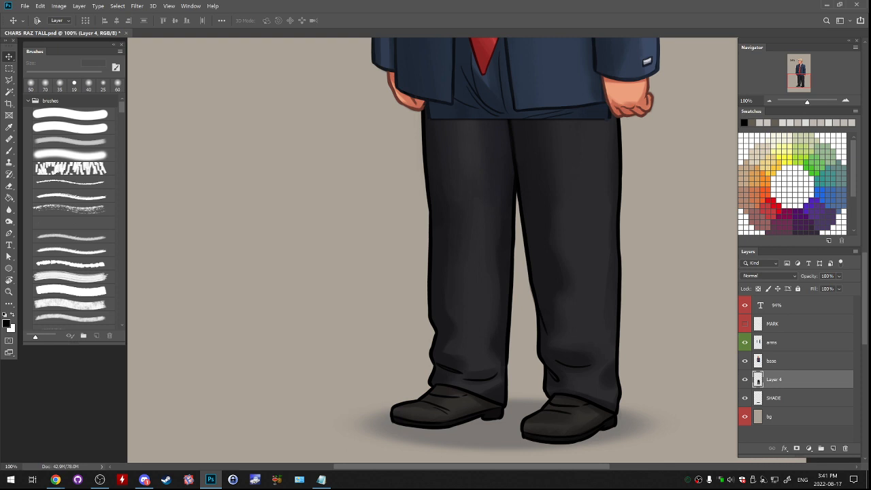
right_click(758, 379)
left_click(770, 223)
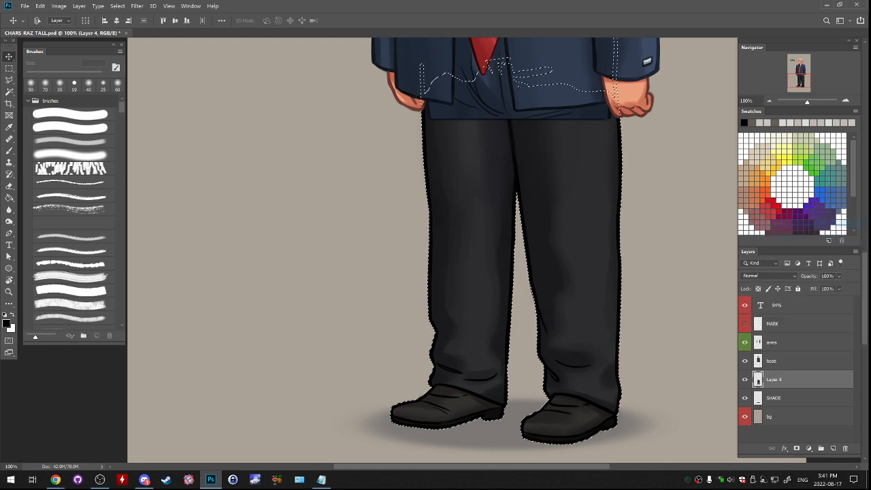
left_click(833, 447)
left_click_drag(549, 129, 558, 200)
key("g")
left_click(558, 122, "alt")
left_click(562, 235)
key("ctrl+d")
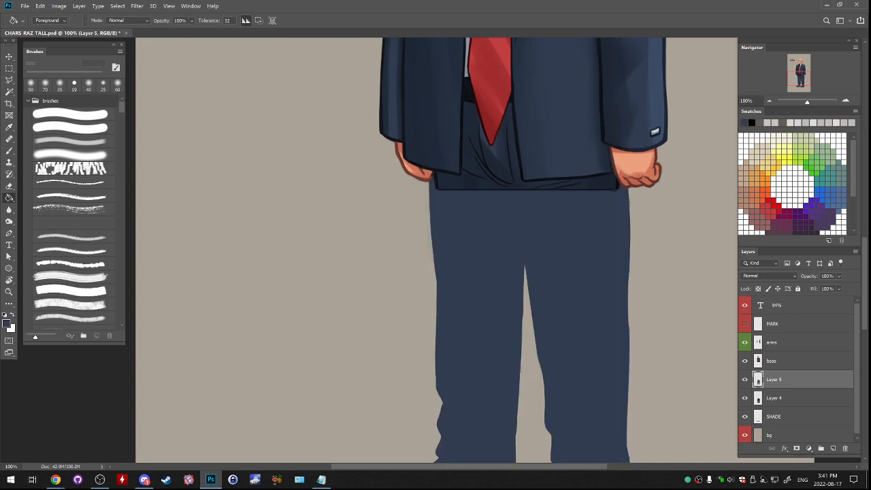
- Set the navy fill layer's blend mode to Color and compare the trousers with and without it
left_click_drag(562, 272, 546, 169)
left_click(769, 276)
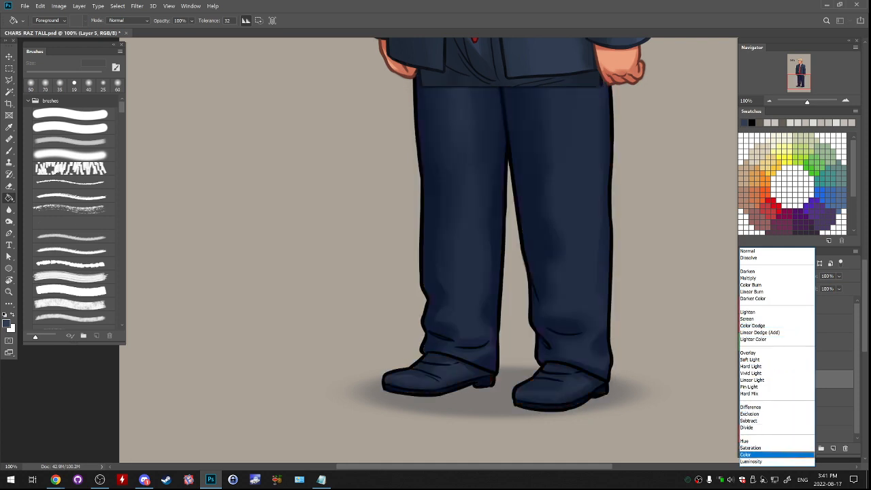
key("Return")
left_click(744, 380)
left_click(745, 380)
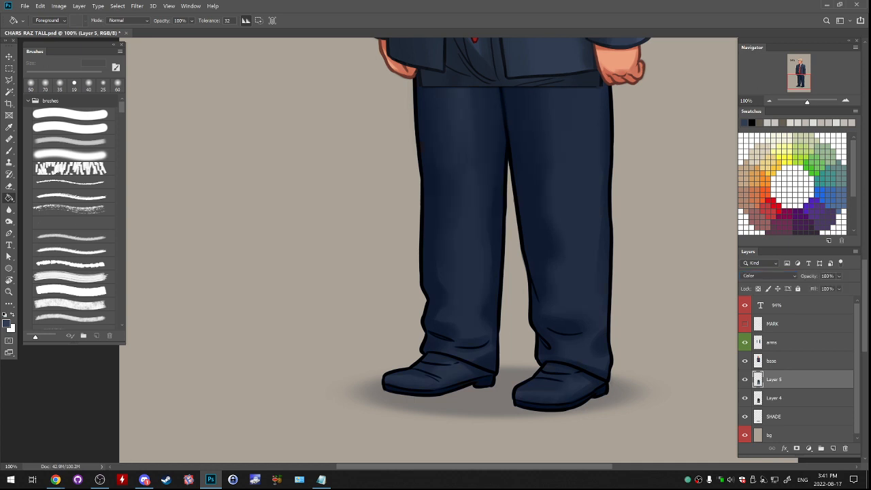
- Reduce the saturation of the navy tint layer with a Hue/Saturation adjustment
left_click(59, 5)
mouse_move(75, 23)
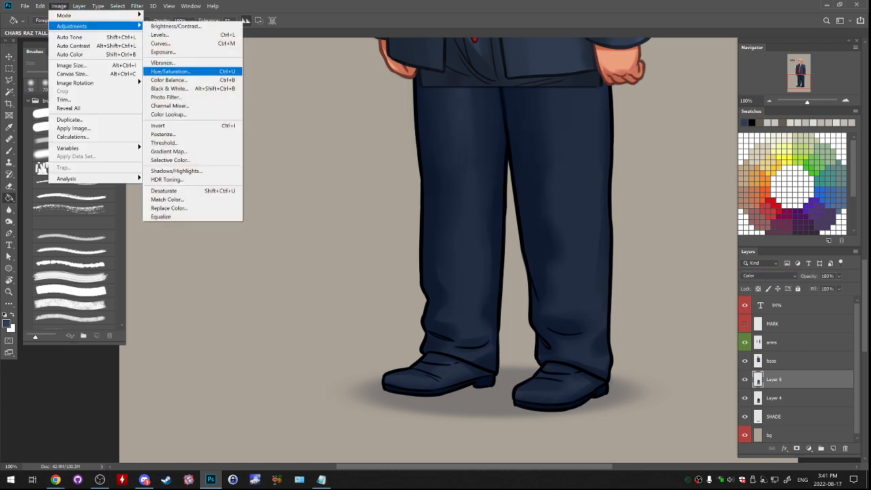
left_click(184, 72)
mouse_move(655, 198)
left_mouse_down()
mouse_move(616, 198)
mouse_move(639, 198)
left_mouse_up()
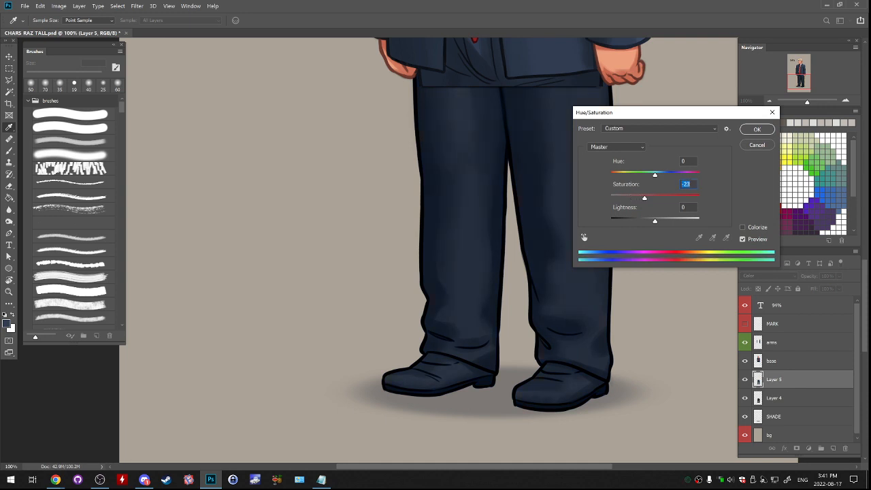
left_click_drag(655, 175, 657, 175)
left_click_drag(655, 221, 646, 198)
key("Return")
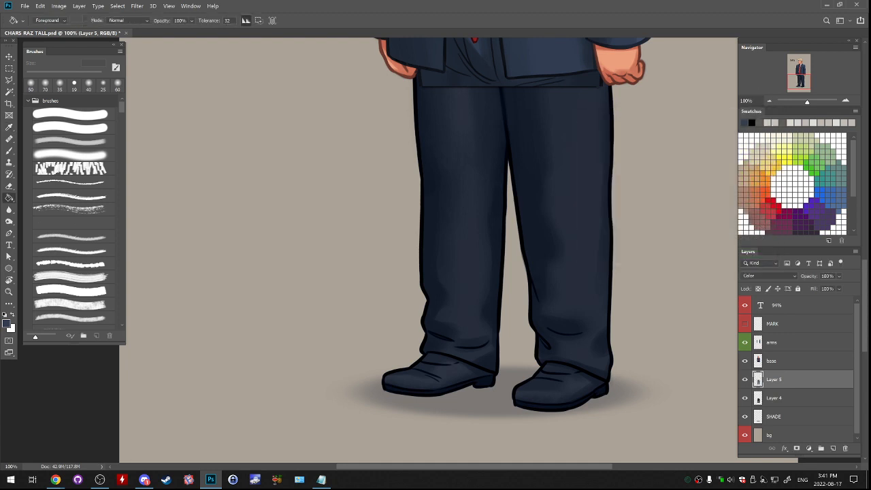
- Lasso around both shoes along the trouser hems and delete the navy tint from them
key("l")
mouse_move(359, 401)
left_mouse_down()
mouse_move(408, 428)
mouse_move(585, 422)
mouse_move(620, 393)
mouse_move(558, 362)
left_mouse_up()
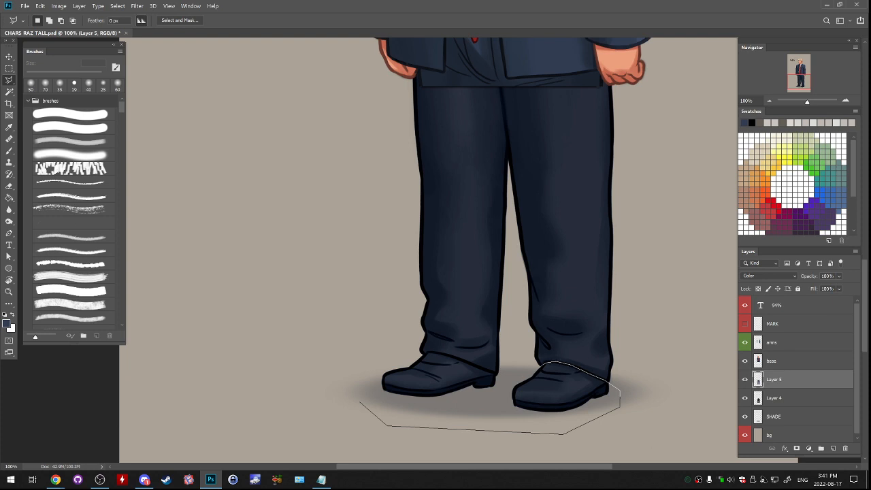
left_click(504, 376)
left_click(427, 353)
left_click(420, 357)
left_click(400, 358)
left_click(372, 357)
left_click(357, 389)
left_click(358, 403)
key("Delete")
key("ctrl+d")
- Merge the navy tint layer into the legs layer and hide the merged legs
left_click_drag(449, 272, 441, 349)
key("ctrl+e")
left_click(745, 380)
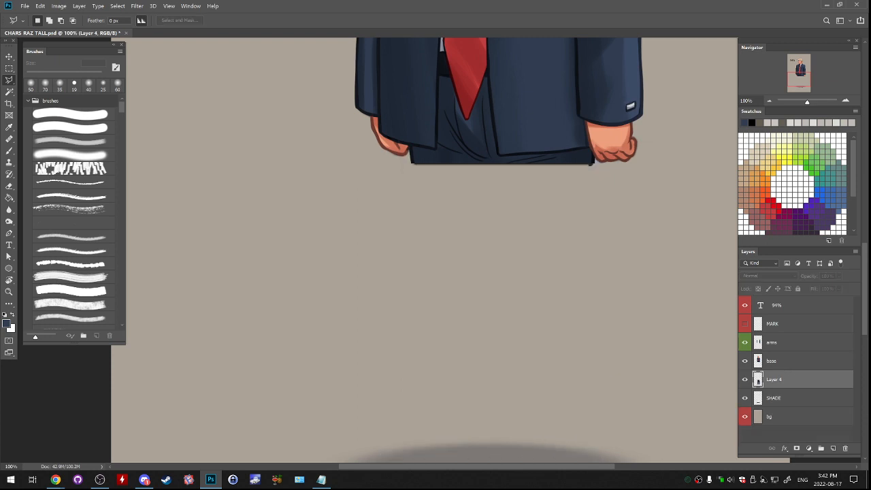
- Show the legs layer and lasso around the trousers, following the hems so that both shoes are left out
left_click(744, 379)
left_click_drag(442, 306, 441, 269)
mouse_move(373, 68)
left_mouse_down()
mouse_move(376, 354)
mouse_move(408, 397)
mouse_move(493, 411)
mouse_move(550, 403)
left_mouse_up()
left_click(594, 417)
left_click(625, 419)
left_click_drag(658, 270, 673, 376)
left_click(661, 190)
left_click(583, 96)
left_click(500, 92)
left_click(412, 125)
left_click(388, 171)
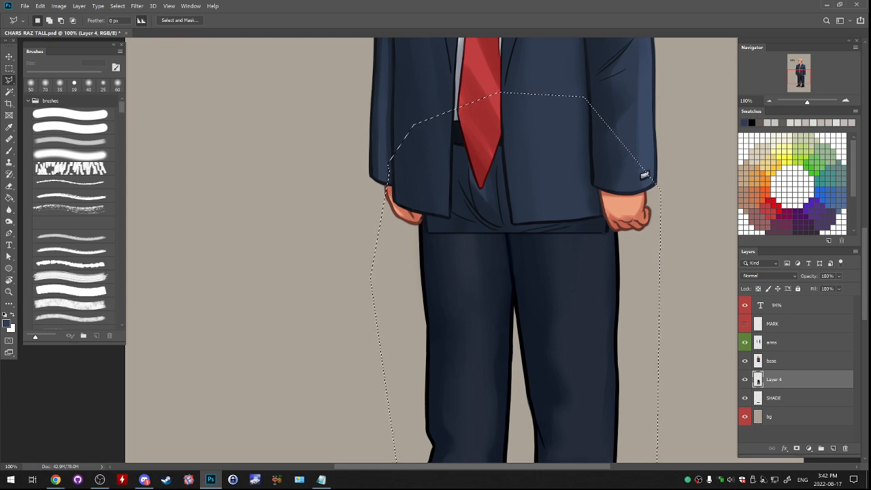
- Shift the selected trousers' hue to -4 with a Hue/Saturation adjustment
left_click_drag(644, 176, 600, 67)
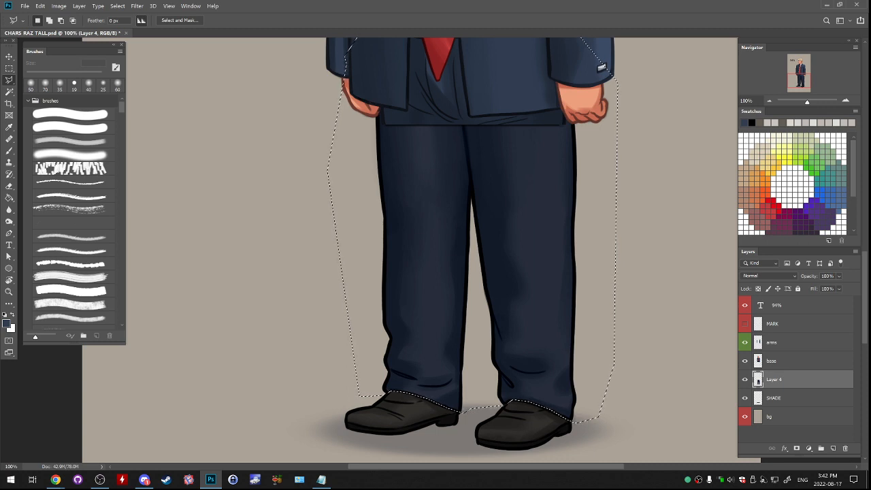
left_click_drag(601, 67, 542, 137)
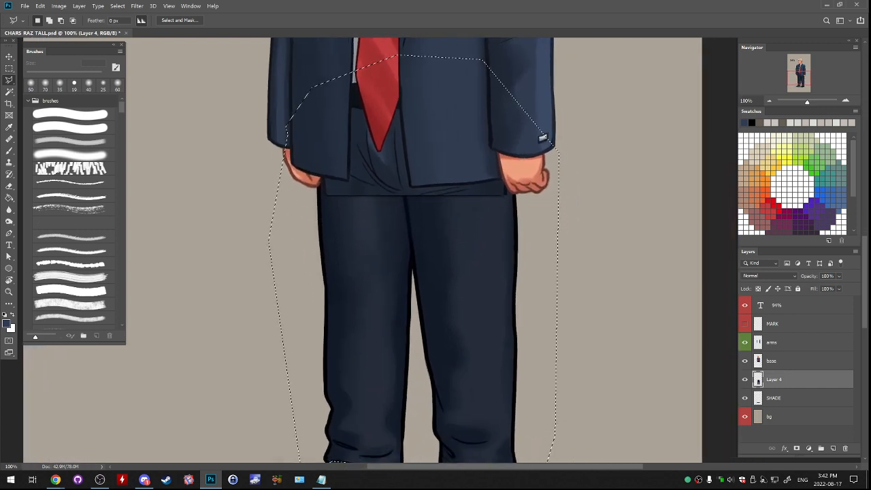
left_click(59, 6)
mouse_move(74, 26)
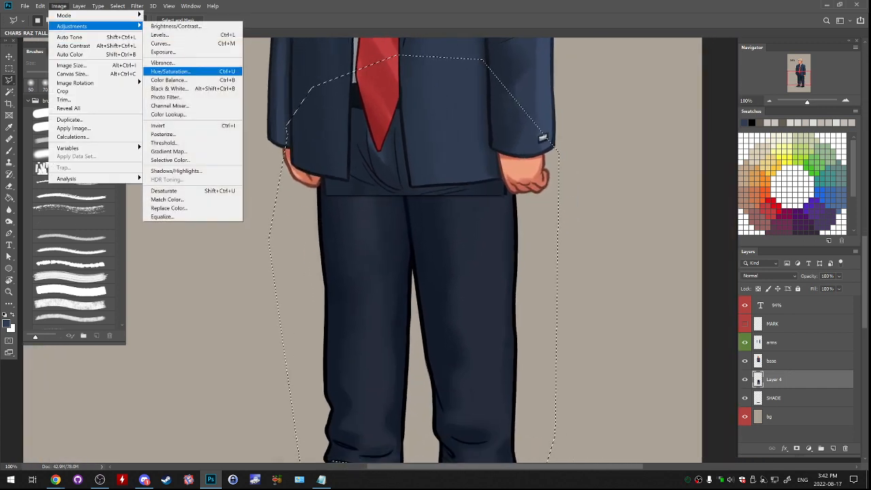
left_click(173, 72)
mouse_move(655, 176)
left_mouse_down()
mouse_move(646, 176)
mouse_move(655, 175)
left_mouse_up()
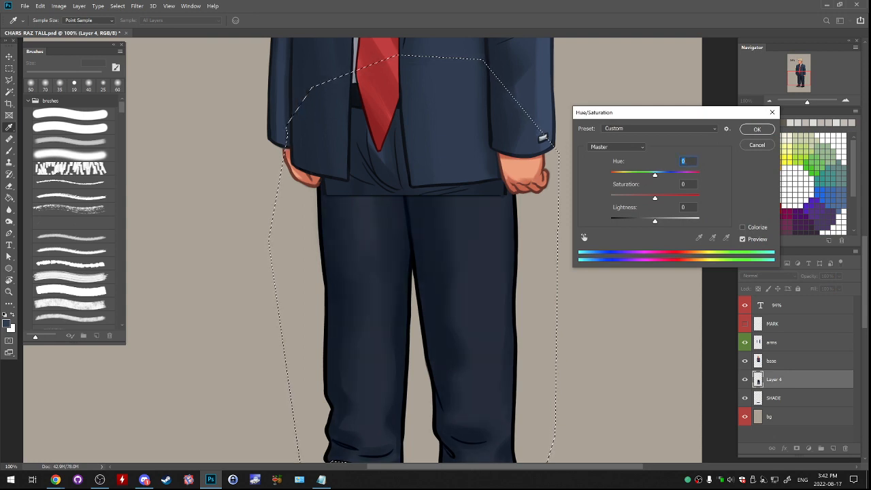
left_click_drag(654, 175, 655, 175)
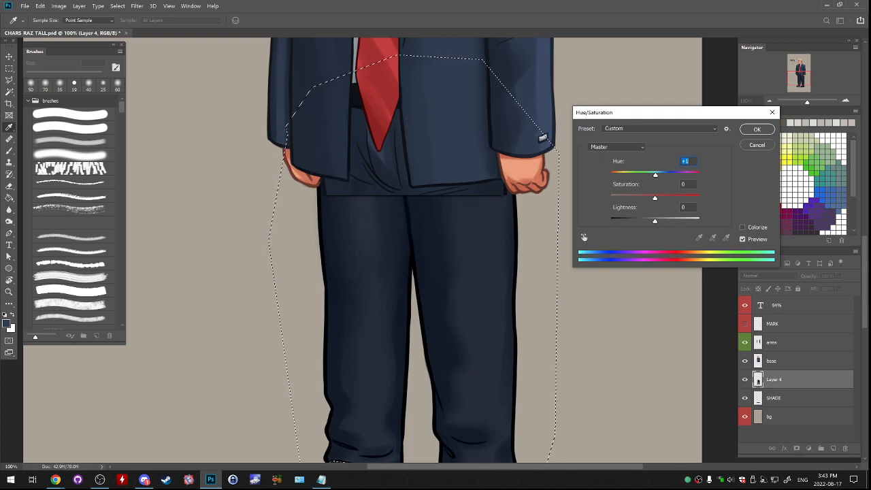
left_click_drag(655, 175, 653, 175)
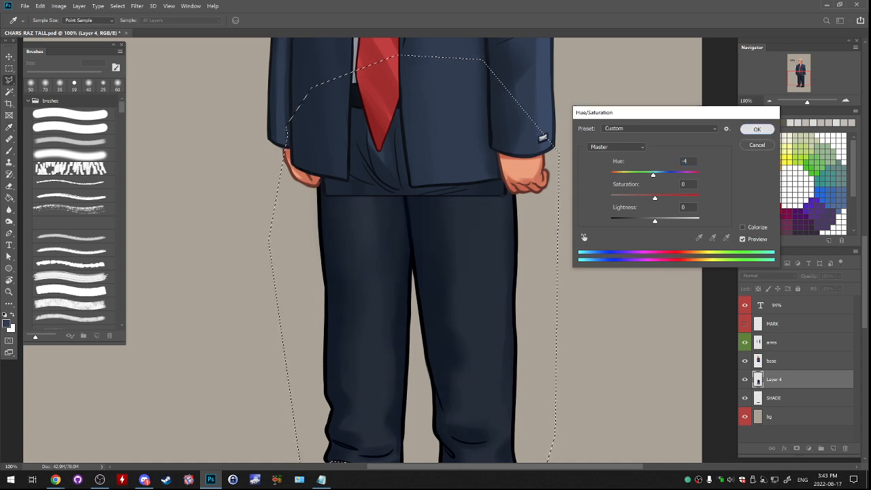
left_click(757, 129)
- Apply Brightness/Contrast to the trousers with brightness 35 and contrast -14, and deselect
left_click(59, 7)
mouse_move(74, 26)
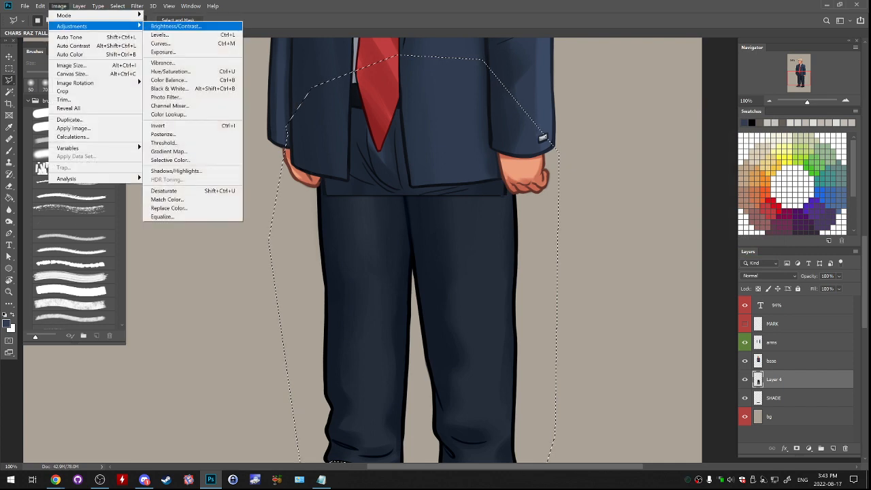
left_click(178, 26)
mouse_move(623, 133)
left_mouse_down()
mouse_move(634, 133)
mouse_move(609, 155)
mouse_move(630, 132)
left_mouse_up()
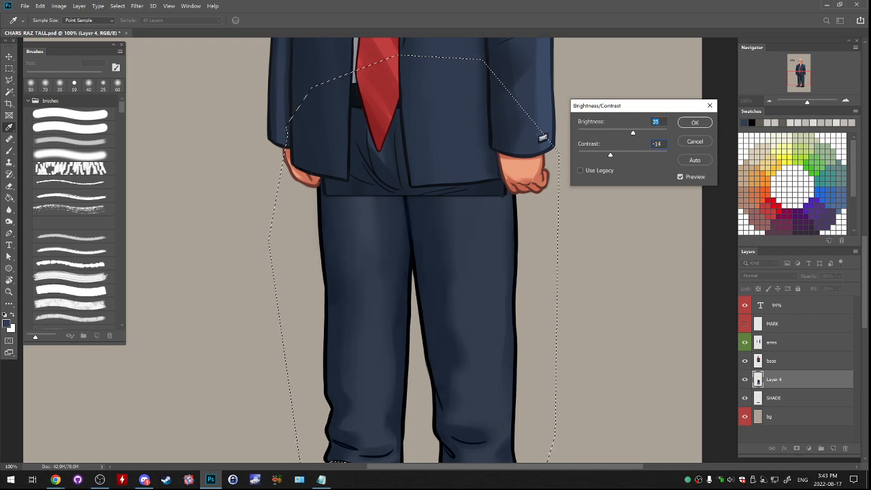
key("Return")
mouse_move(408, 286)
left_mouse_down()
mouse_move(511, 225)
mouse_move(512, 311)
left_mouse_up()
key("ctrl+d")
- Sample navy from the trousers, add a new layer above the base layer, and choose a soft, low-density brush
key("b")
left_click(535, 286, "alt")
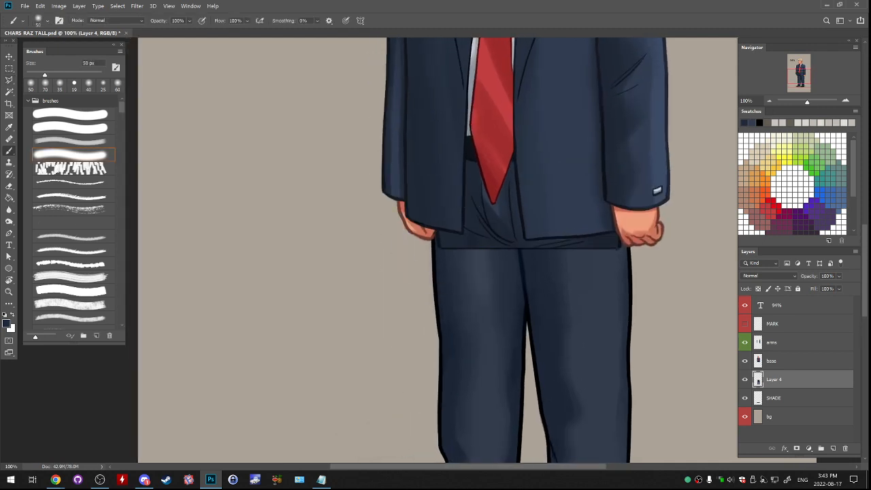
left_click(783, 362)
left_click(745, 361)
left_click(745, 361)
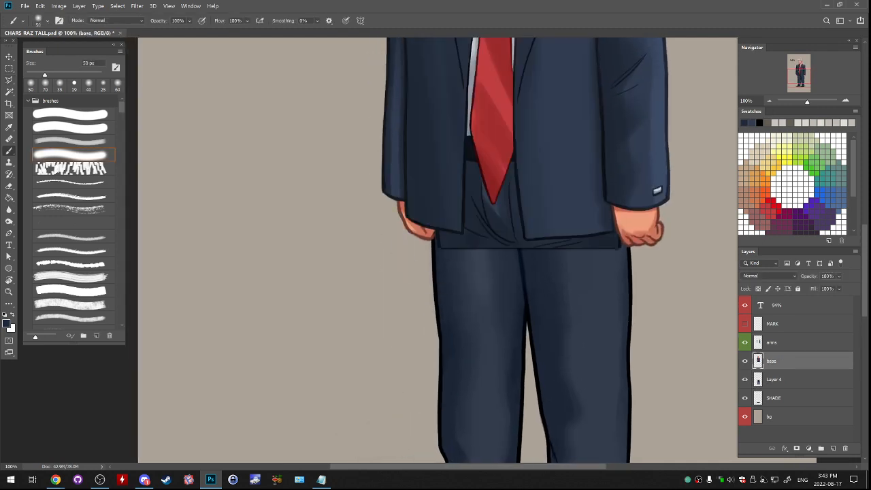
left_click(73, 141)
left_click(833, 448)
key("bracketleft")
key("bracketleft")
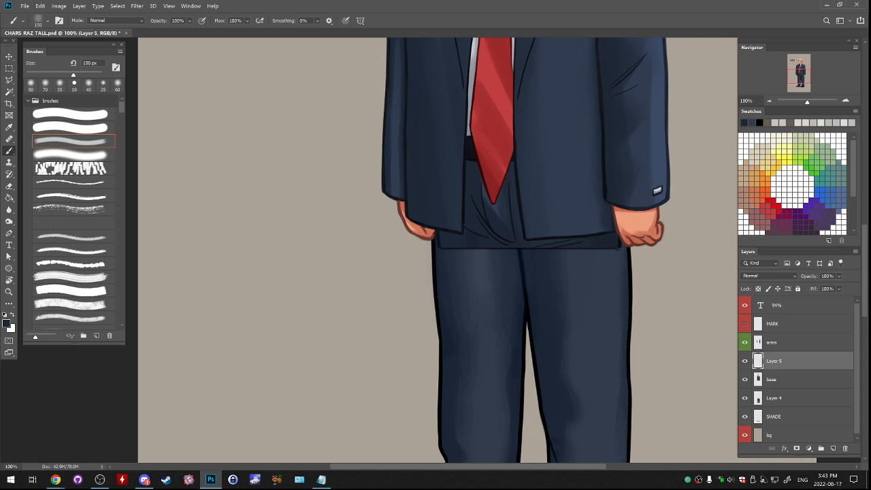
- Paint over the seam between the suit and the trousers on the leg below the tie with sampled navy tones, using a 100 px brush
left_click_drag(444, 243, 493, 253)
left_click(467, 255, "alt")
left_click(464, 242, "alt")
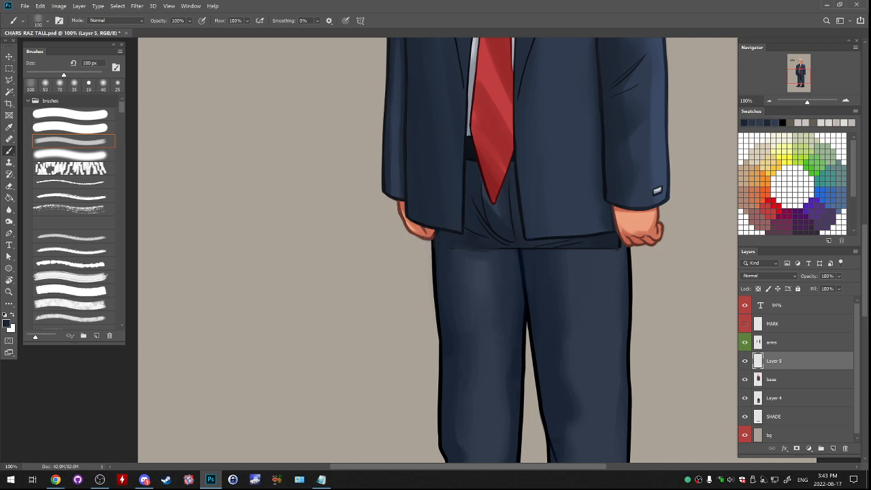
left_click(476, 261, "alt")
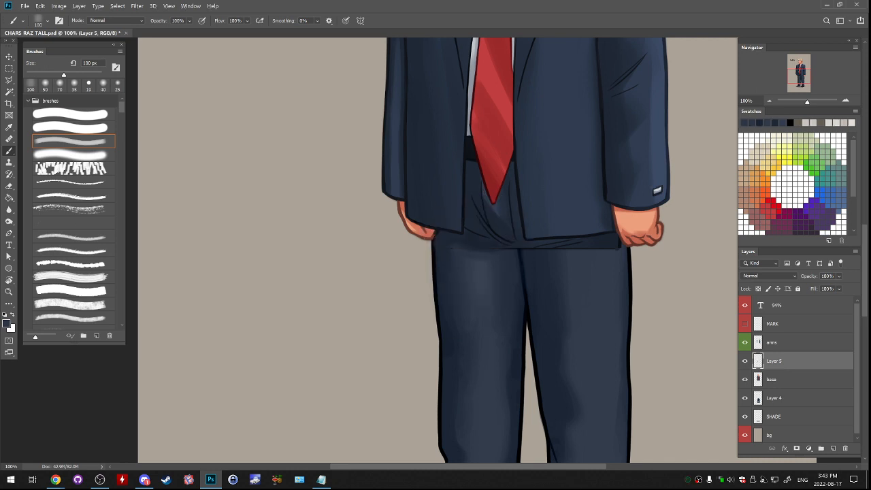
mouse_move(478, 250)
left_mouse_down()
mouse_move(499, 250)
mouse_move(493, 255)
left_mouse_up()
left_click(481, 260, "alt")
left_click(482, 266, "alt")
left_click(476, 242, "alt")
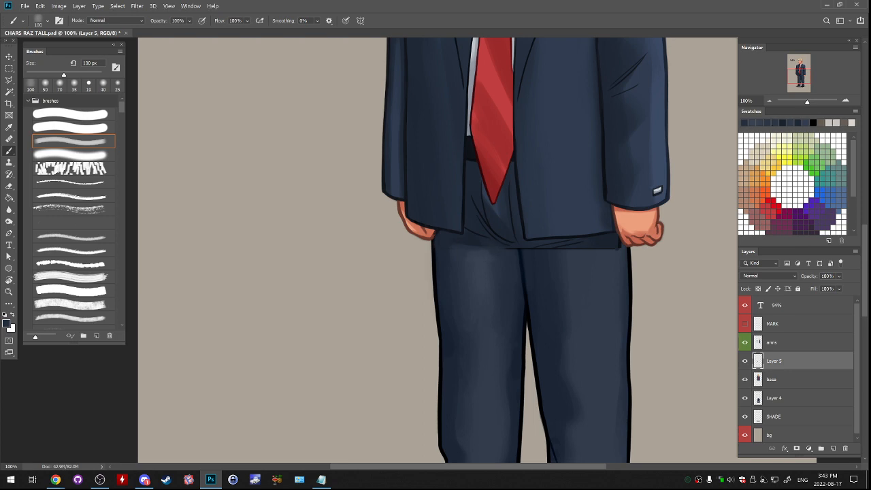
left_click(479, 239, "alt")
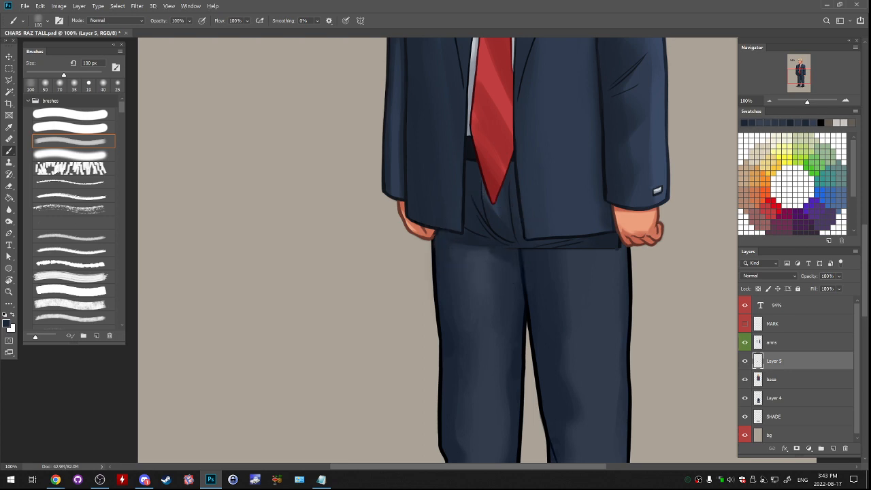
left_click(481, 261, "alt")
- Blend the seam toward the crotch with an 80 px soft brush in sampled navy tones
key("period")
key("bracketright")
key("bracketright")
key("bracketright")
key("bracketright")
key("bracketright")
key("bracketright")
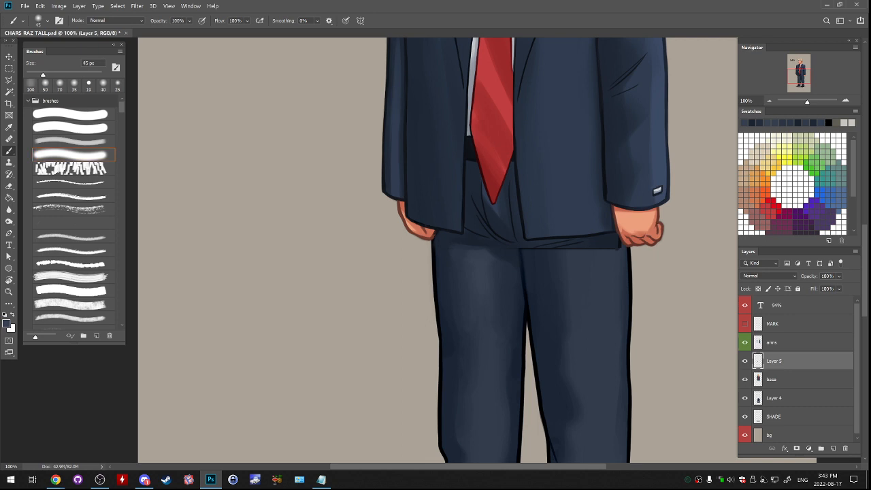
left_click(495, 251, "alt")
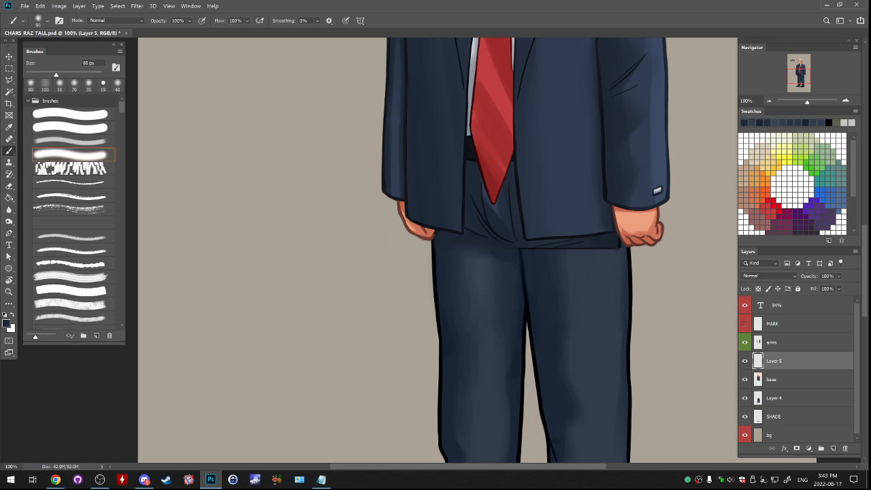
left_click(525, 247, "alt")
left_click_drag(512, 251, 457, 247)
left_click(522, 249, "alt")
left_click(522, 249, "alt")
- Touch up the seam's end at the crotch with a 25 px hard round brush
key("shift+comma")
key("bracketright")
key("bracketright")
key("bracketright")
key("bracketright")
key("bracketright")
key("bracketleft")
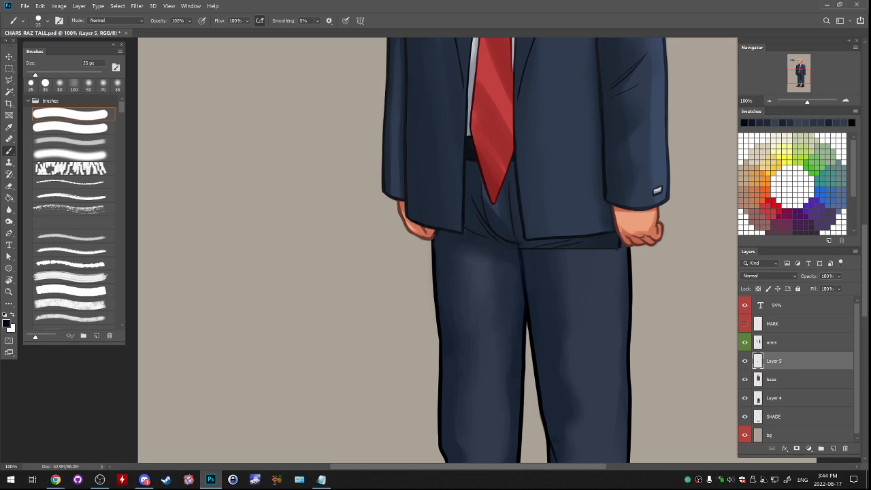
left_click(519, 252, "alt")
left_click(521, 252, "alt")
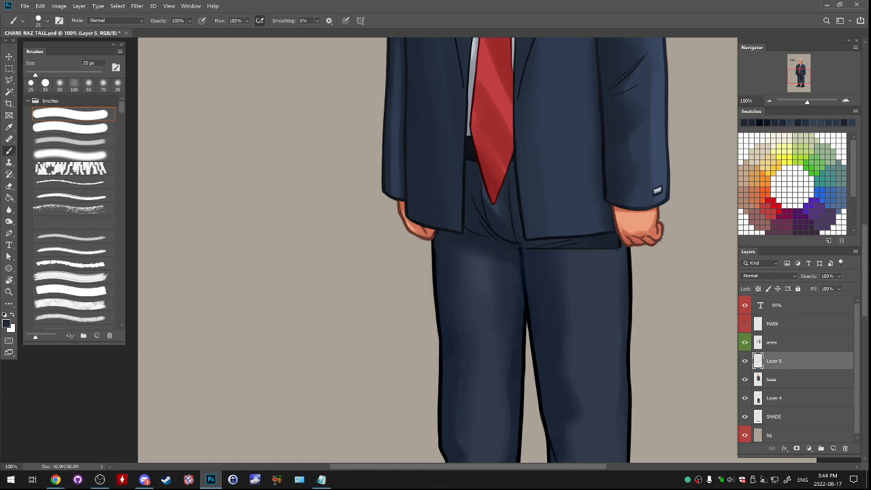
- Paint out the seam beneath the jacket hem beside the buttoned sleeve with a 60 px soft, low-density brush
left_click(74, 155)
left_click(73, 142)
key("bracketleft")
key("bracketleft")
key("bracketleft")
key("bracketleft")
key("bracketleft")
key("bracketleft")
key("bracketleft")
key("bracketleft")
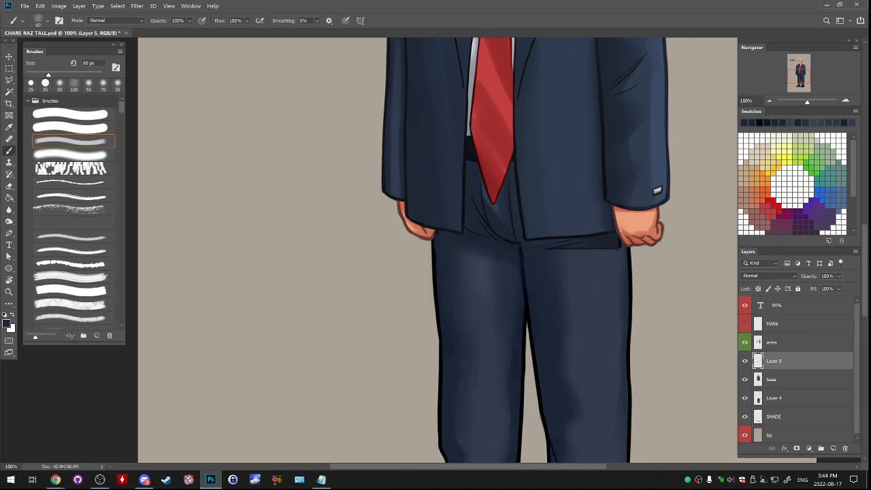
left_click(570, 247, "alt")
mouse_move(579, 241)
left_mouse_down()
mouse_move(564, 245)
mouse_move(602, 252)
left_mouse_up()
left_click(559, 252, "alt")
left_click(594, 257, "alt")
left_click(610, 244, "alt")
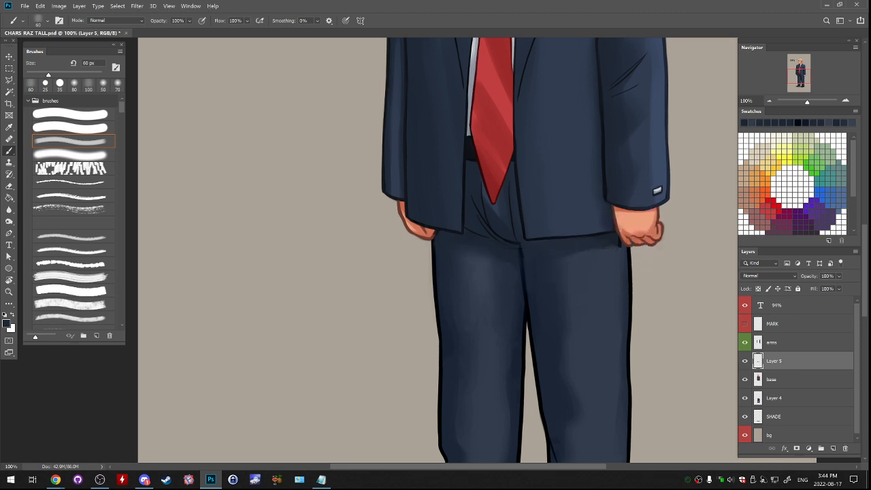
- Soften the shadow beneath the jacket hem on the leg beside the buttoned sleeve with a 100 px brush
key("bracketright")
key("bracketright")
key("bracketright")
key("bracketright")
left_click_drag(575, 250, 605, 249)
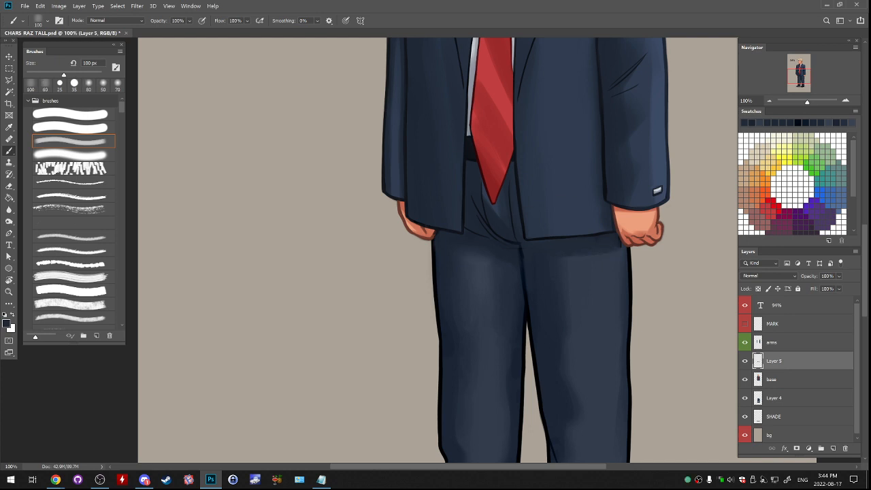
left_click(590, 261, "alt")
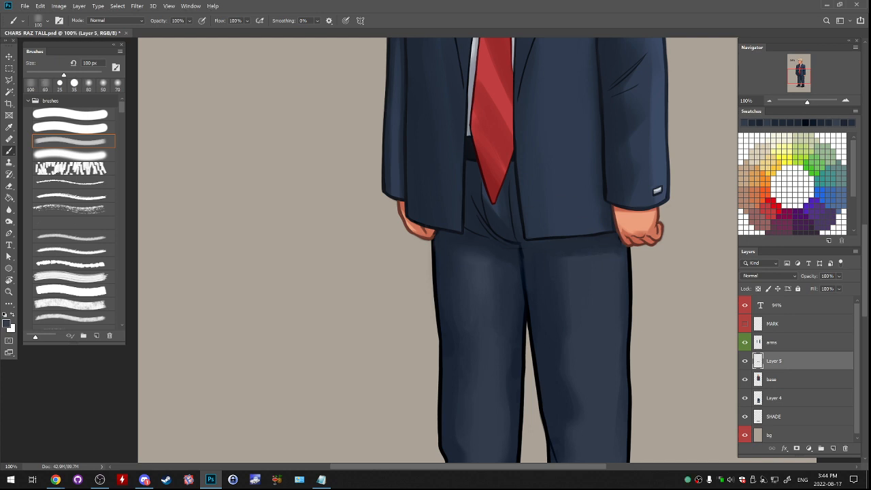
- Blend the upper thigh next to the crotch with an 80 px soft brush, undoing the first stroke
left_click(70, 155)
key("bracketright")
key("bracketright")
key("bracketright")
key("bracketright")
key("bracketright")
left_click_drag(544, 254, 558, 253)
key("ctrl+z")
left_click(543, 269, "alt")
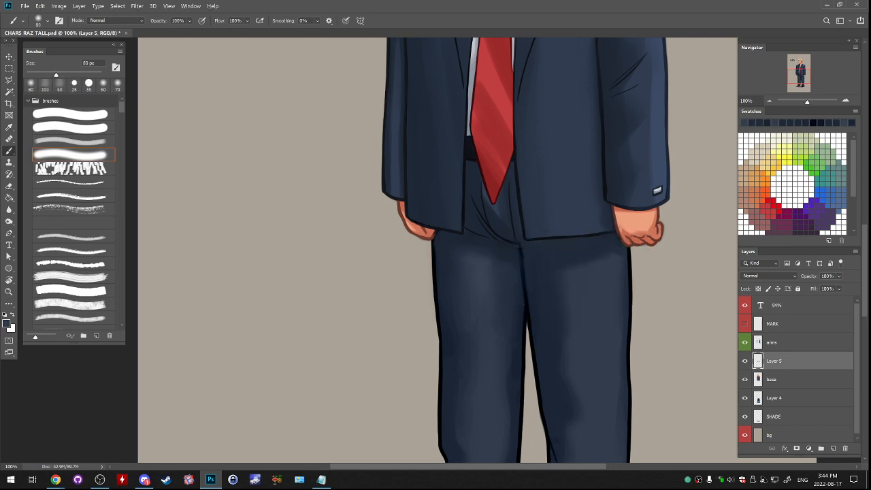
left_click(594, 252, "alt")
- Reset to the default colours and retouch the dark crotch fold line with a 35 px hard round brush
key("d")
left_click(74, 115)
key("bracketright")
key("bracketright")
key("bracketright")
key("bracketright")
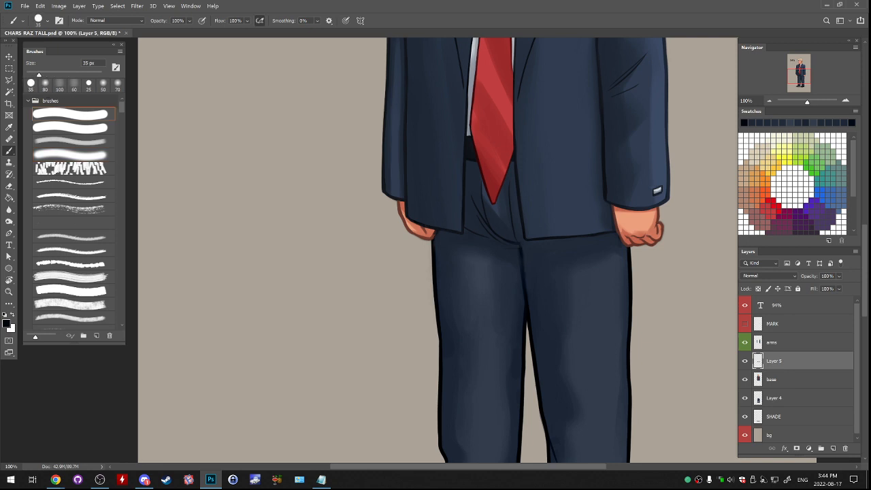
left_click(514, 248, "alt")
left_click(507, 251, "alt")
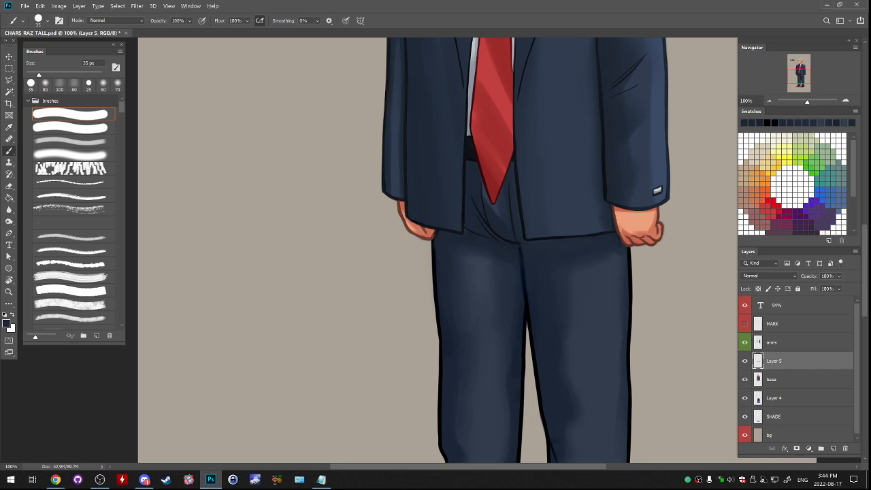
left_click(518, 245, "alt")
- Examine the whole figure and the legs to judge how the trousers match the jacket
left_click_drag(476, 381, 476, 360)
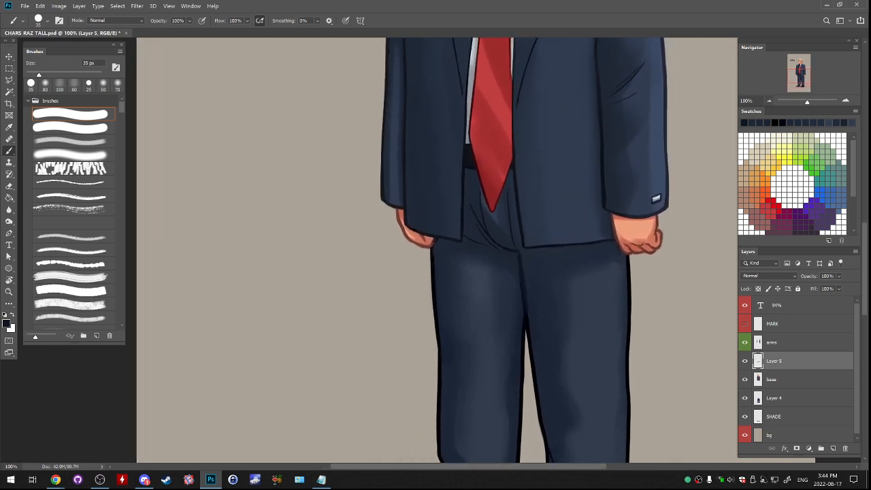
key("ctrl+minus")
key("ctrl+minus")
left_click_drag(470, 272, 504, 263)
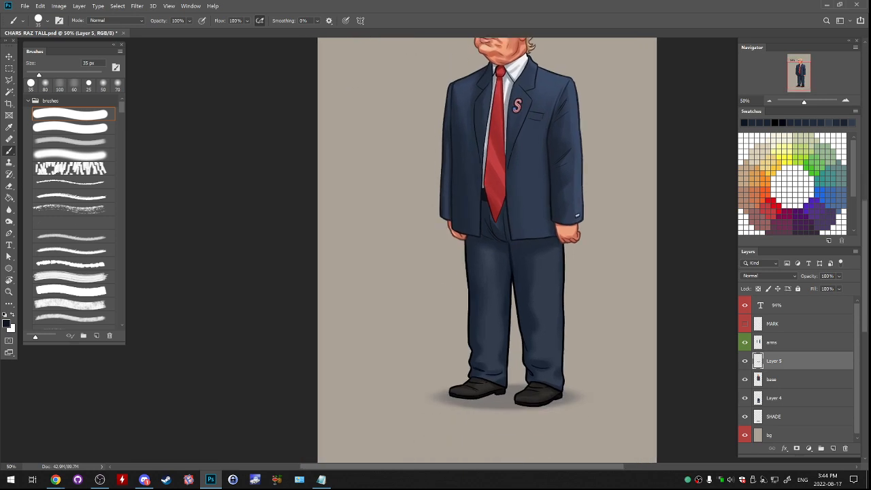
key("ctrl+minus")
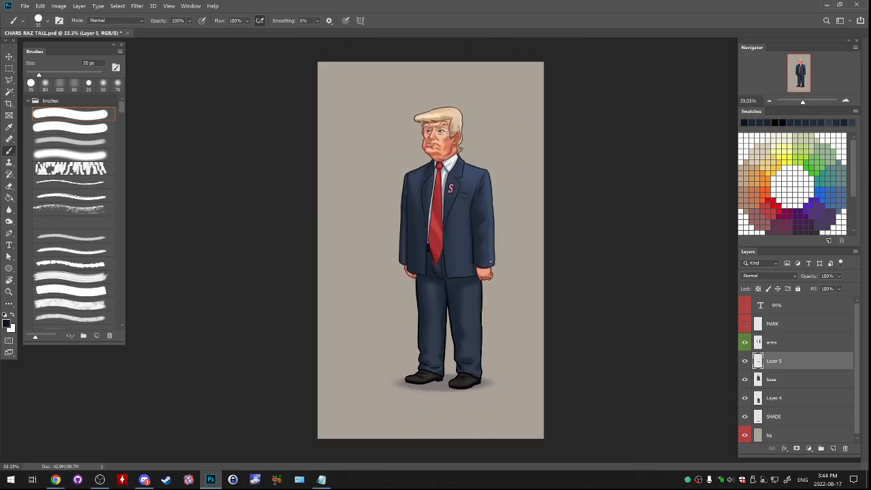
key("ctrl+plus")
key("ctrl+plus")
left_click_drag(449, 313, 488, 147)
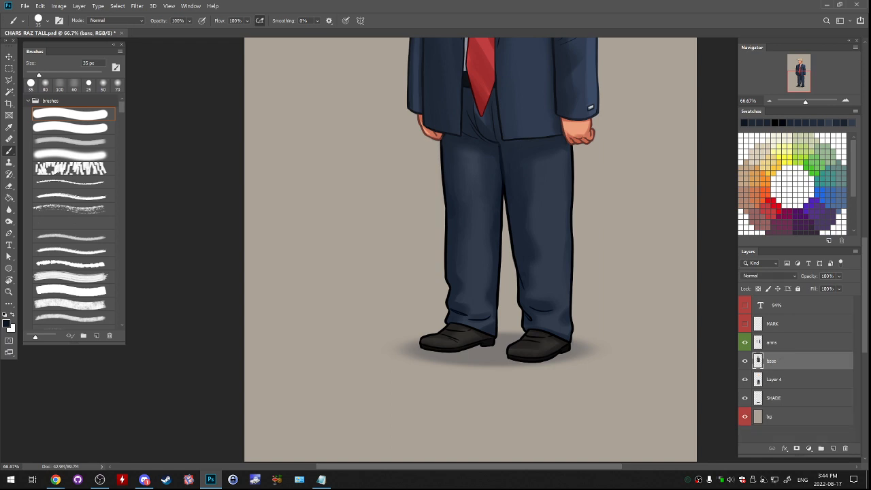
- Merge the retouching layer into the base layer
key("ctrl+[")
key("ctrl+]")
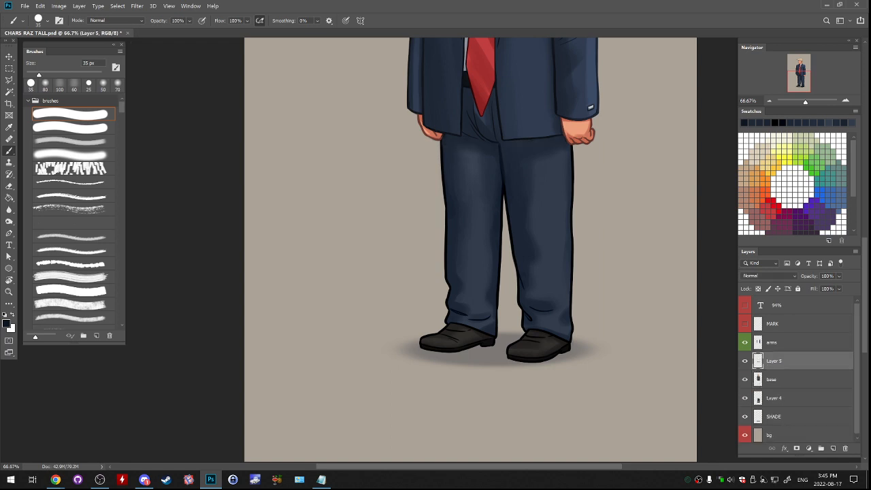
key("ctrl+e")
- Lasso around the legs and shoes below the jacket hem and merge the base layer into the legs layer
left_click_drag(477, 239, 496, 293)
key("m")
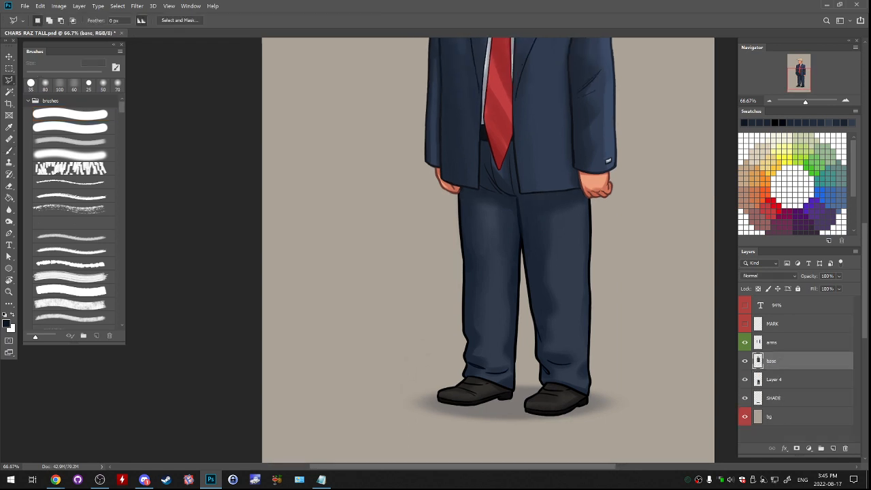
mouse_move(421, 360)
left_mouse_down()
mouse_move(455, 444)
mouse_move(623, 403)
mouse_move(611, 235)
mouse_move(591, 198)
mouse_move(483, 200)
mouse_move(468, 186)
mouse_move(441, 208)
mouse_move(421, 358)
left_mouse_up()
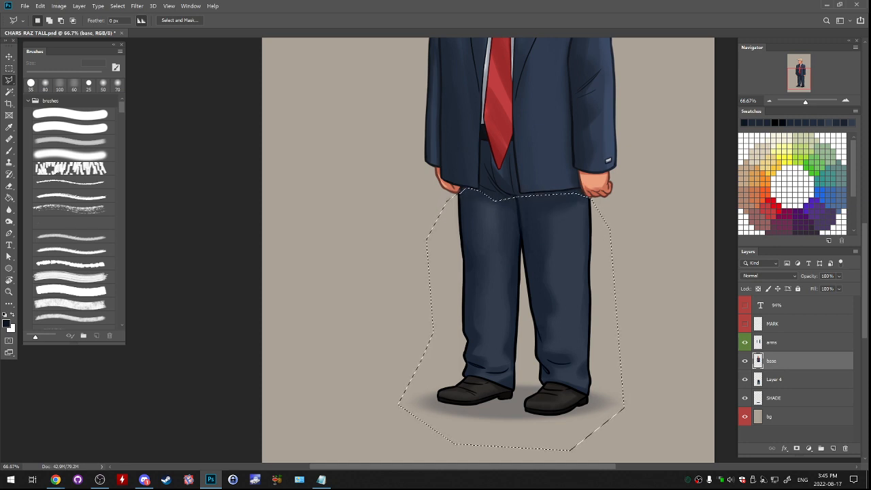
key("ctrl+e")
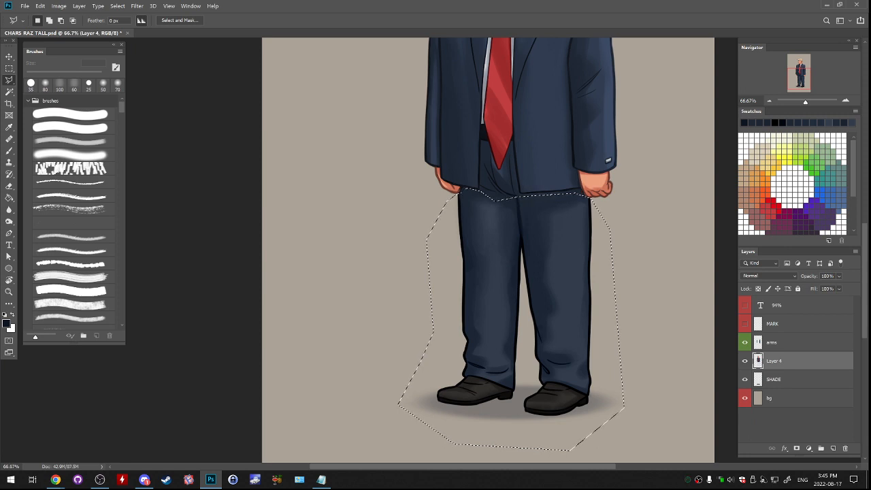
- Cut the selected legs and shoes onto their own layer and line them up beneath the jacket
key("ctrl+x")
key("ctrl+v")
left_click_drag(616, 351, 615, 335)
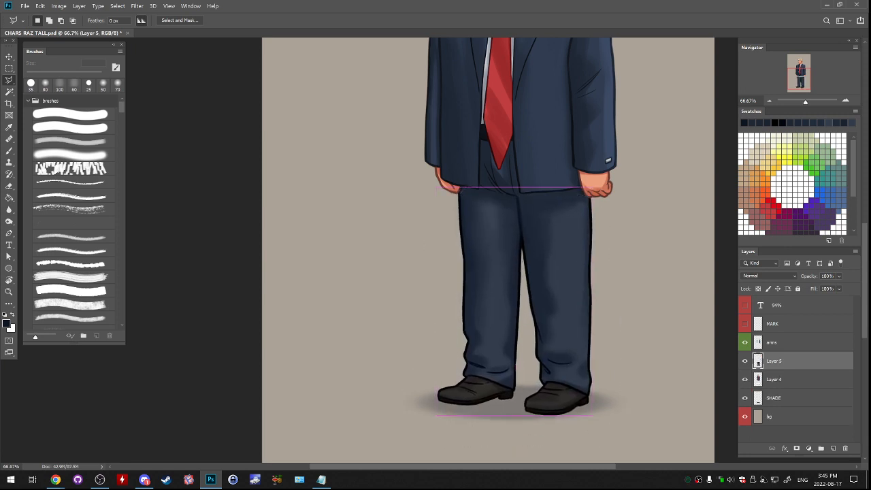
- Widen the legs and shoes slightly outward on the tie-hand side, then shift them a little to centre them under the jacket
key("ctrl+t")
left_click_drag(437, 300, 429, 300)
key("Return")
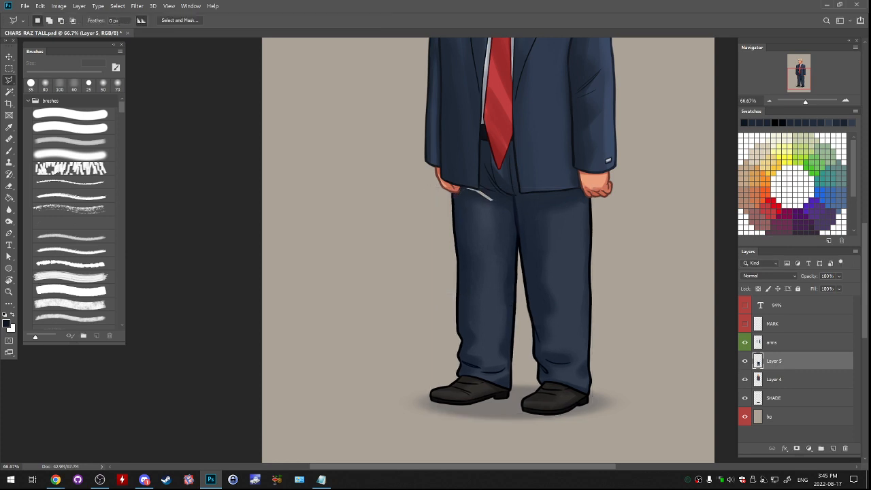
left_click_drag(596, 322, 599, 321)
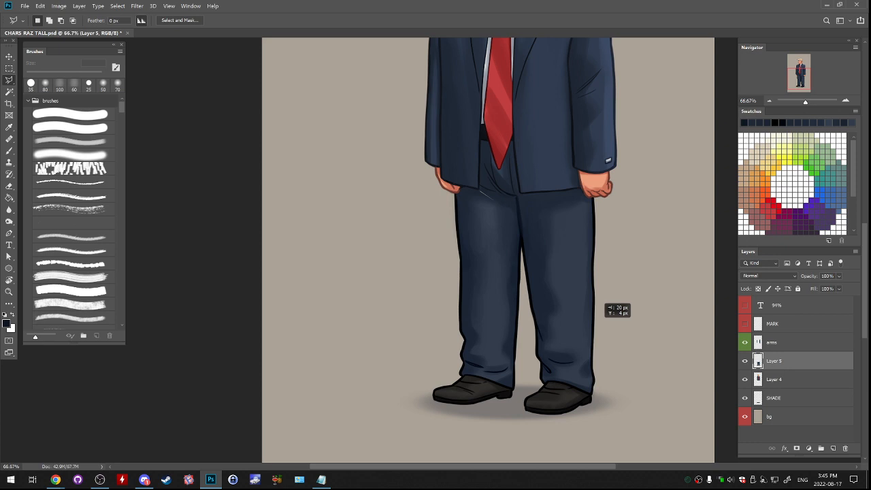
key("ctrl+minus")
key("ctrl+minus")
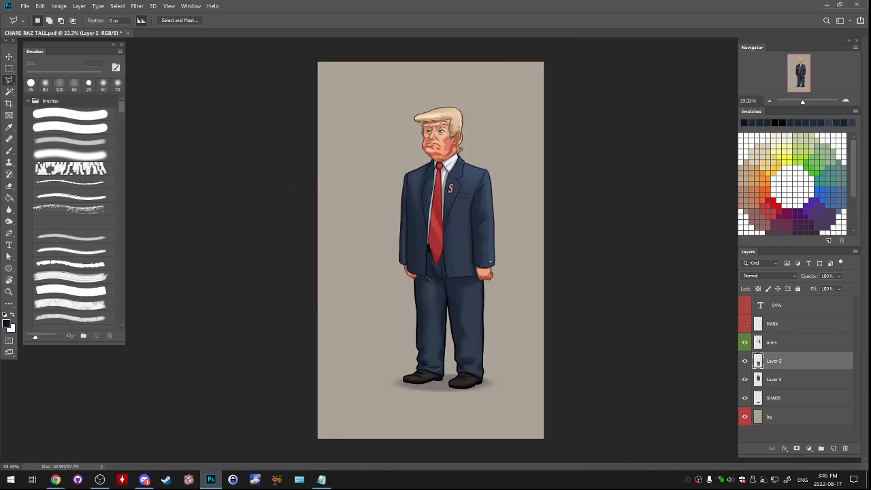
- Paint over the light gap between the jacket hem and the trousers with a 35 px soft brush
key("ctrl+plus")
key("ctrl+plus")
key("ctrl+plus")
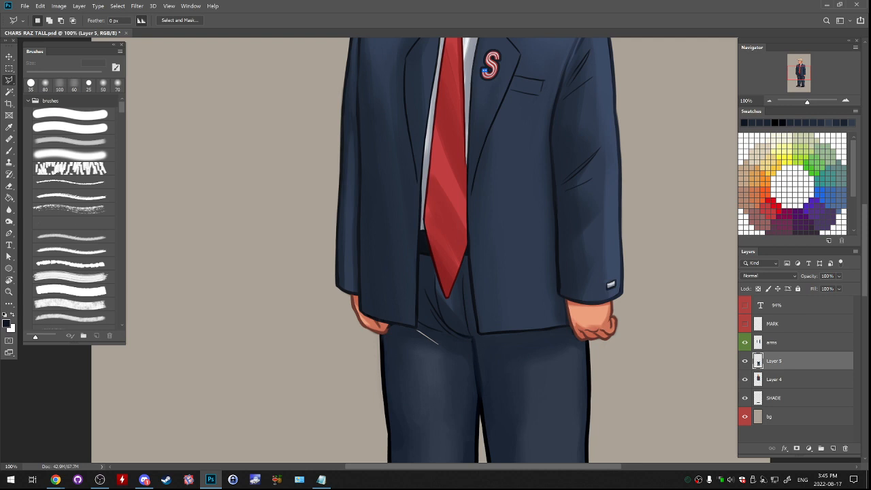
left_click_drag(438, 344, 476, 219)
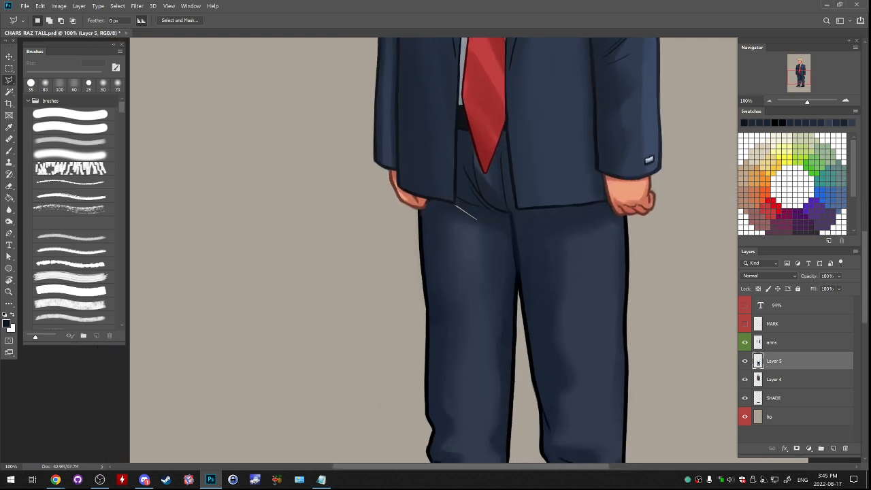
key("b")
left_click(72, 155)
key("ctrl+z")
left_click(452, 207, "alt")
left_click_drag(455, 205, 475, 218)
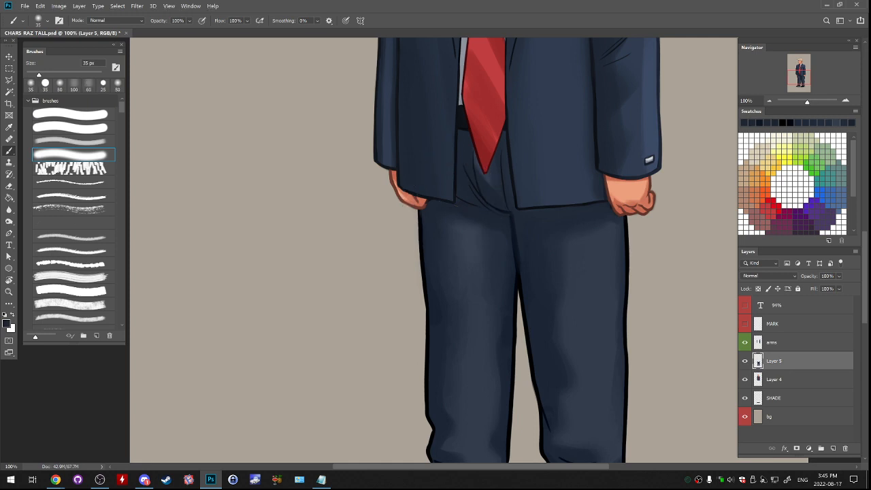
- Merge the adjusted legs layer down into Layer 4
left_click(770, 101)
left_click(770, 101)
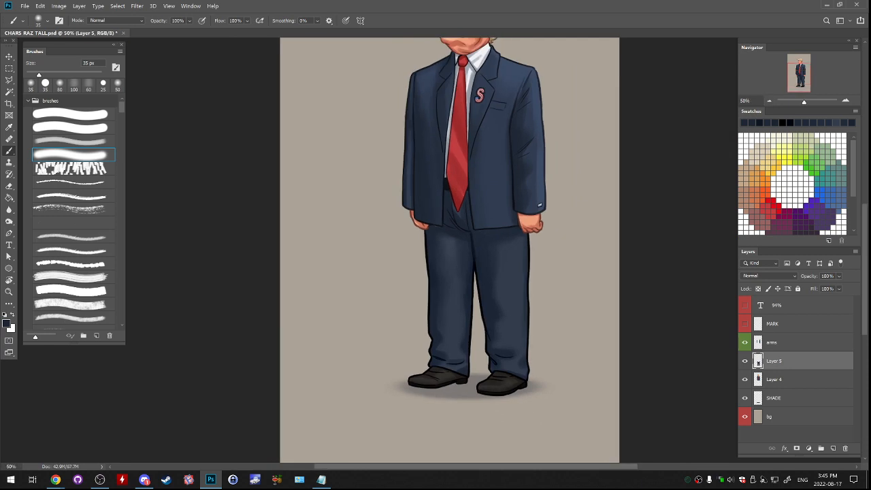
left_click_drag(469, 225, 512, 292)
key("ctrl+e")
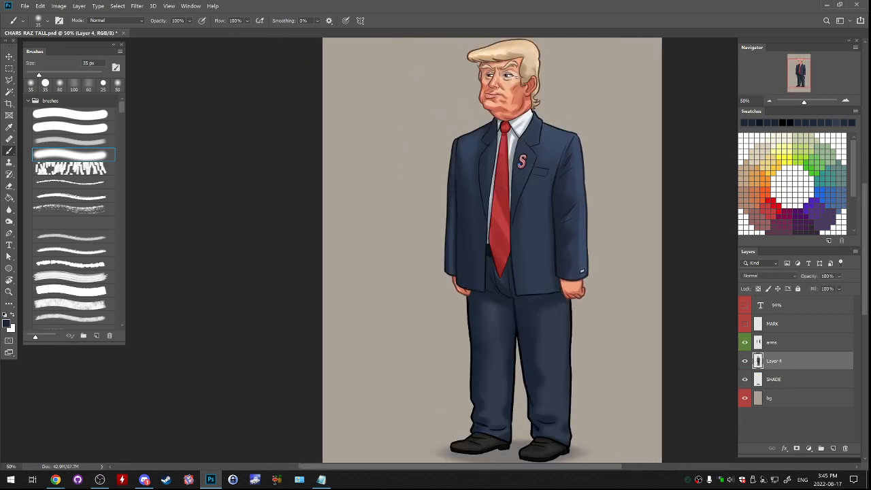
- On the arms layer, erase the fingertips overlapping the trousers below the open jacket flap with a 19 px eraser
left_click(783, 342)
left_click(745, 342)
left_click(745, 342)
left_click(845, 100)
left_click(845, 100)
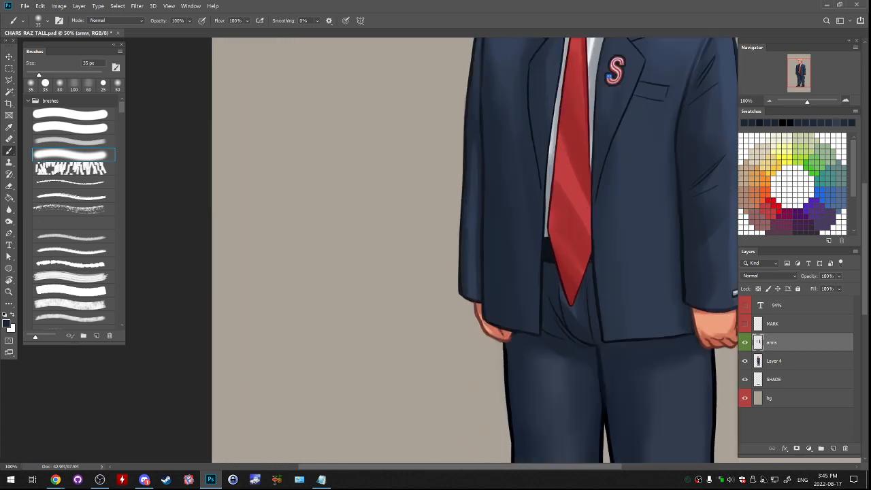
left_click(845, 100)
left_click(796, 75)
key("e")
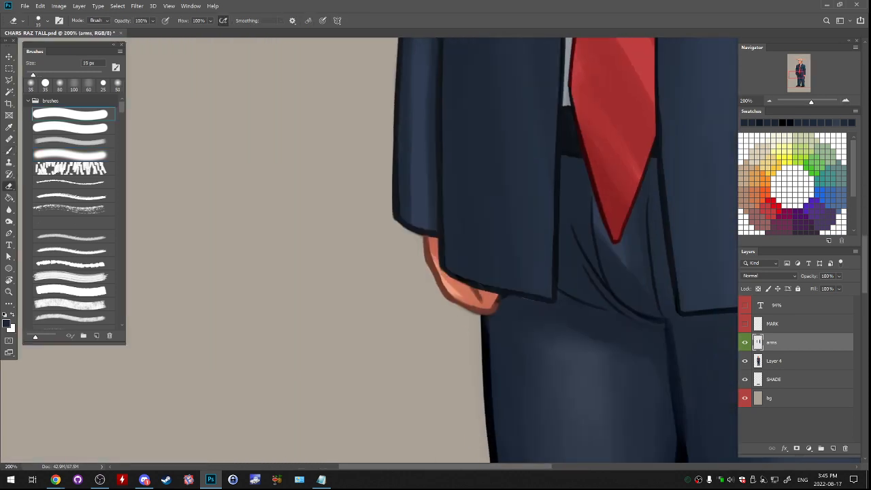
left_click_drag(501, 302, 491, 307)
key("ctrl+z")
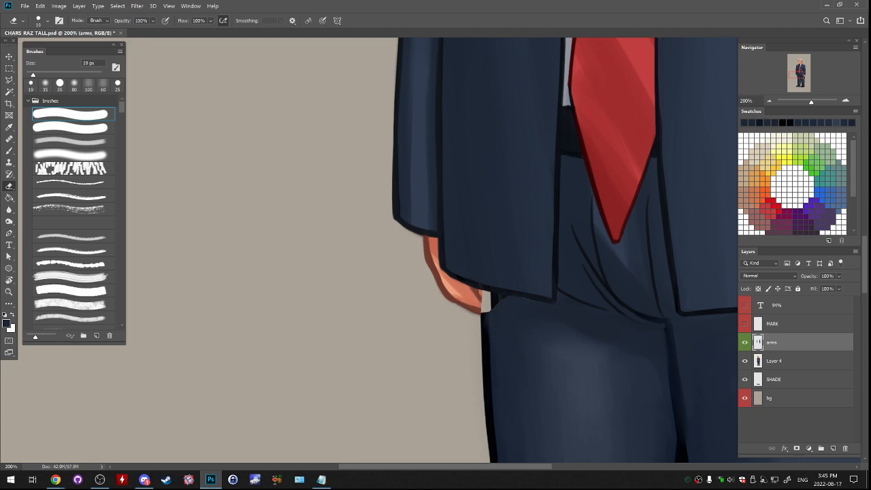
- On Layer 4, extend the dark trouser outline and navy fabric up to the jacket hem beside the hand with a 35 px hard round brush
left_click(775, 361)
key("b")
left_click(486, 322, "alt")
left_click(495, 300, "alt")
left_click_drag(491, 300, 487, 317)
key("ctrl+z")
key("ctrl+z")
left_click(45, 84)
key("bracketright")
key("bracketright")
key("bracketright")
key("bracketright")
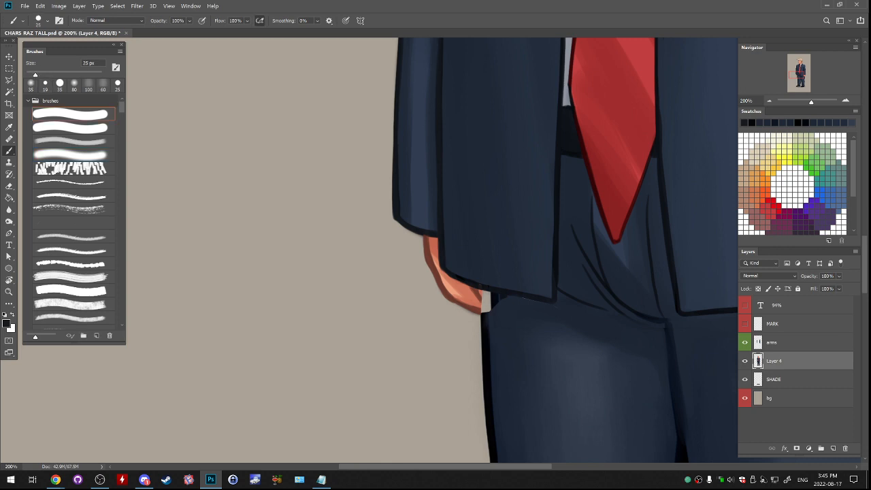
left_click_drag(489, 296, 485, 328)
key("ctrl+z")
left_click(491, 334, "alt")
left_click(487, 340, "alt")
left_click_drag(486, 294, 486, 333)
left_click(498, 323, "alt")
left_click_drag(496, 299, 495, 329)
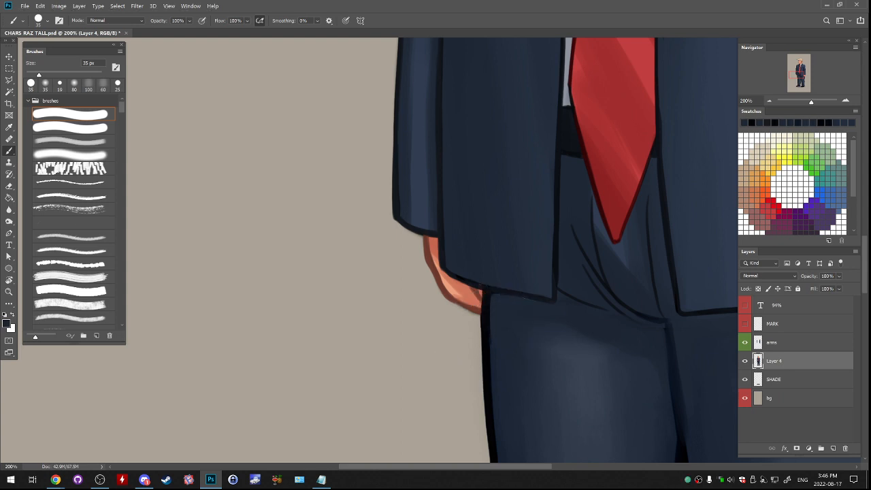
- Redraw the dark hem line of the jacket flap beside the hand with a 20 px hard round brush
left_click(538, 299, "alt")
key("bracketleft")
key("bracketleft")
key("bracketleft")
left_click_drag(499, 294, 552, 298)
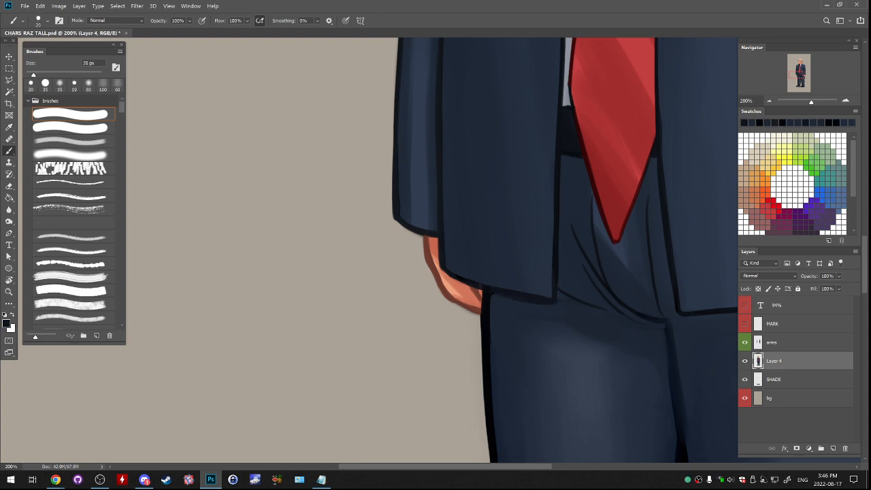
- Retouch the crotch fold and the seam between the legs using sampled navy tones and 20 to 40 px hard brushes
left_click_drag(545, 300, 393, 279)
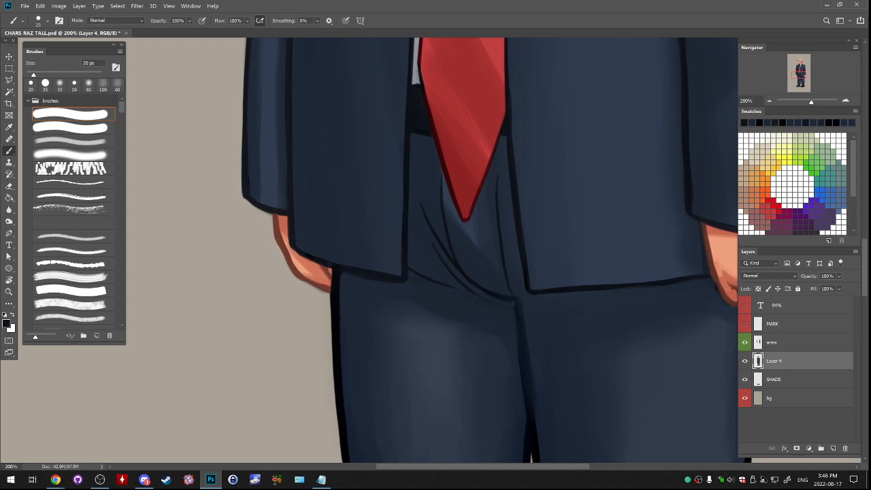
left_click(515, 300, "alt")
left_click(515, 300, "alt")
left_click(514, 298, "alt")
left_click(544, 428, "alt")
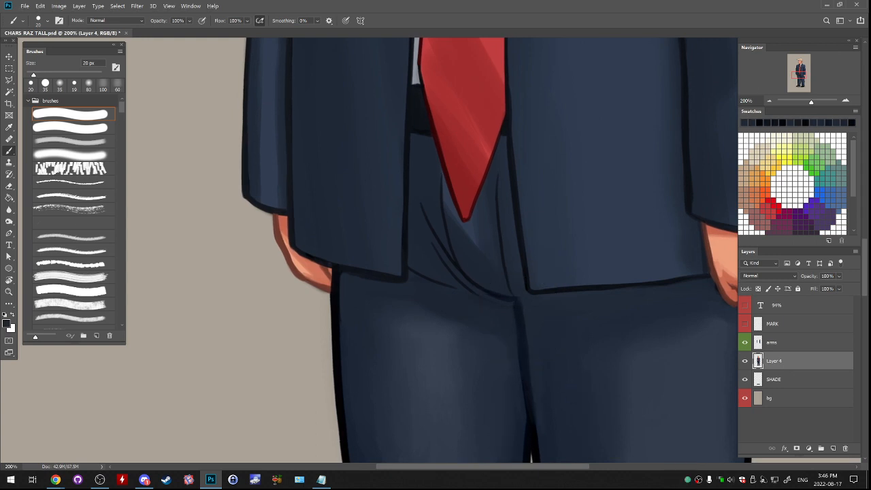
left_click(535, 401, "alt")
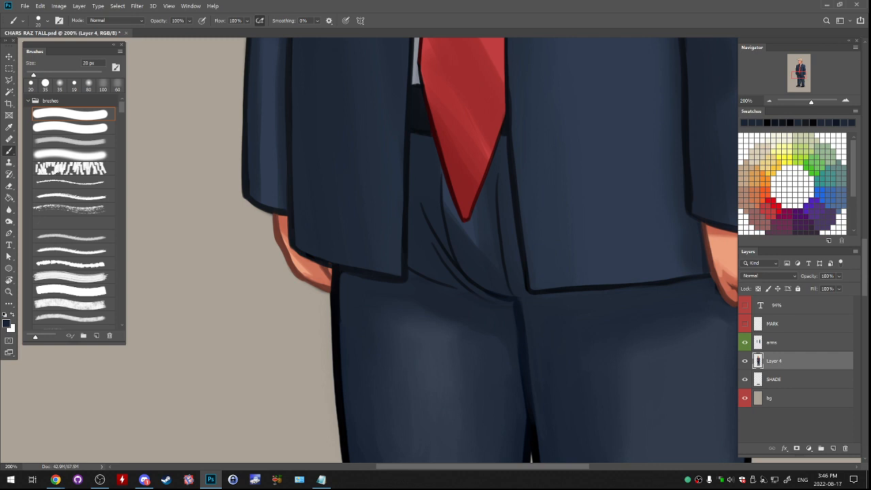
left_click_drag(531, 395, 521, 315)
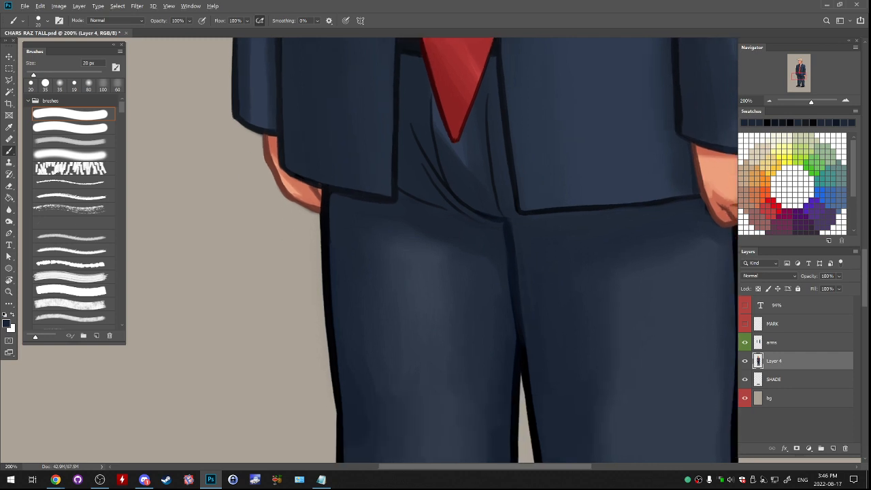
key("bracketright")
key("bracketright")
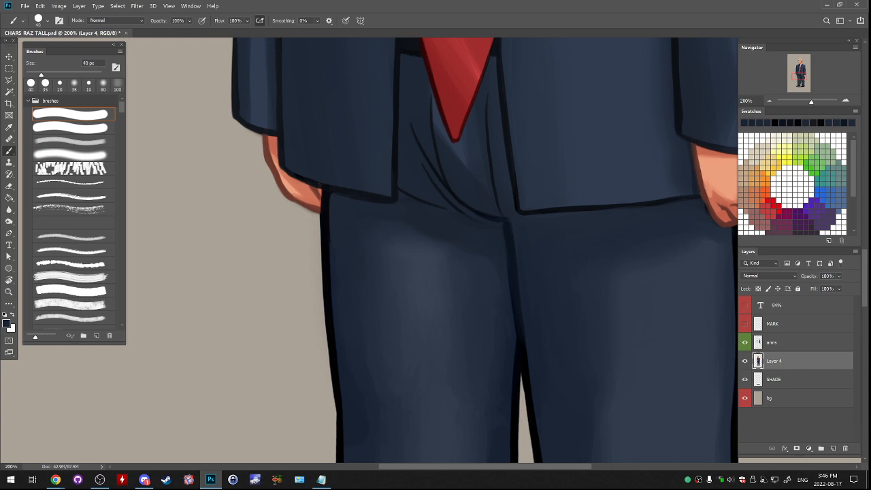
- Soften the highlights and shading on the upper thighs with a 200 px soft brush in sampled navy tones
key("ctrl+minus")
key("ctrl+minus")
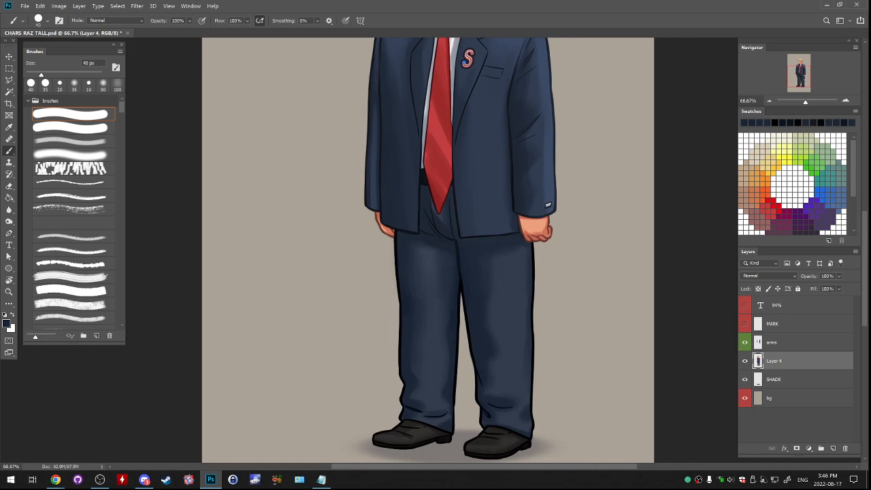
key("ctrl+minus")
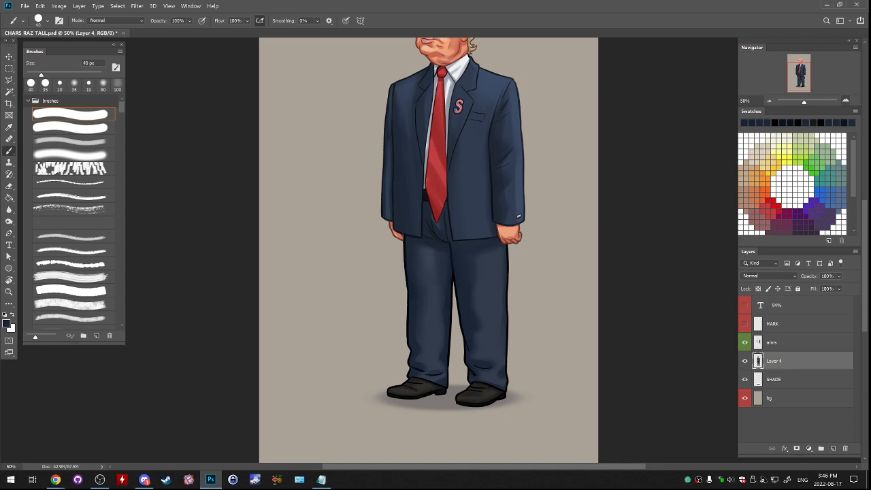
double_click(846, 100)
left_click_drag(442, 285, 430, 242)
left_click(428, 241, "alt")
left_click(74, 141)
left_click(429, 240, "alt")
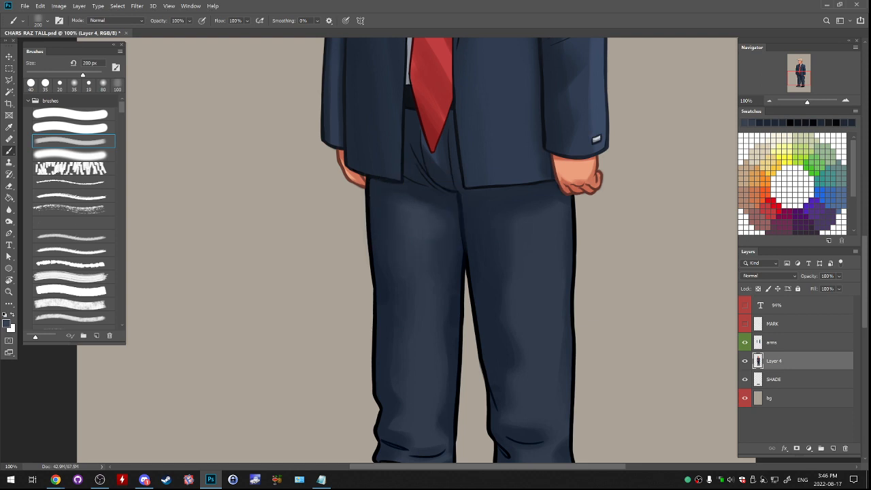
left_click_drag(436, 238, 439, 267)
left_click(455, 227, "alt")
left_click(455, 227, "alt")
left_click(485, 231, "alt")
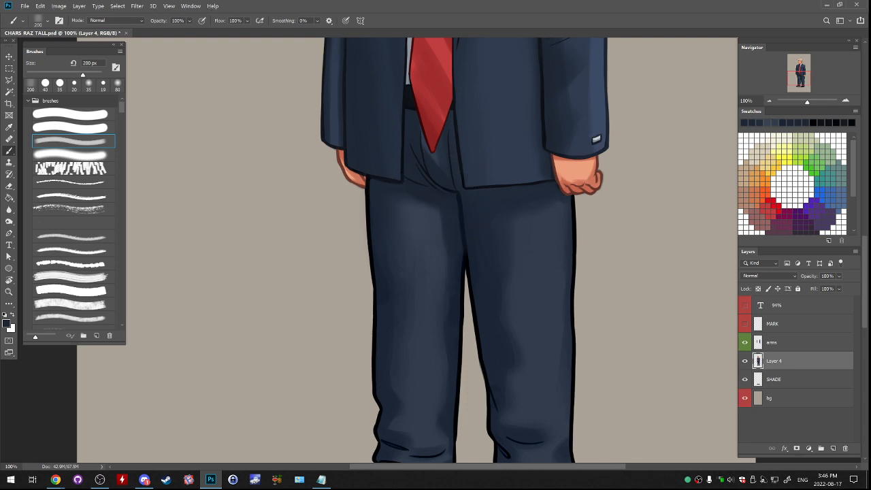
left_click(485, 231, "alt")
left_click(769, 100)
left_click(769, 100)
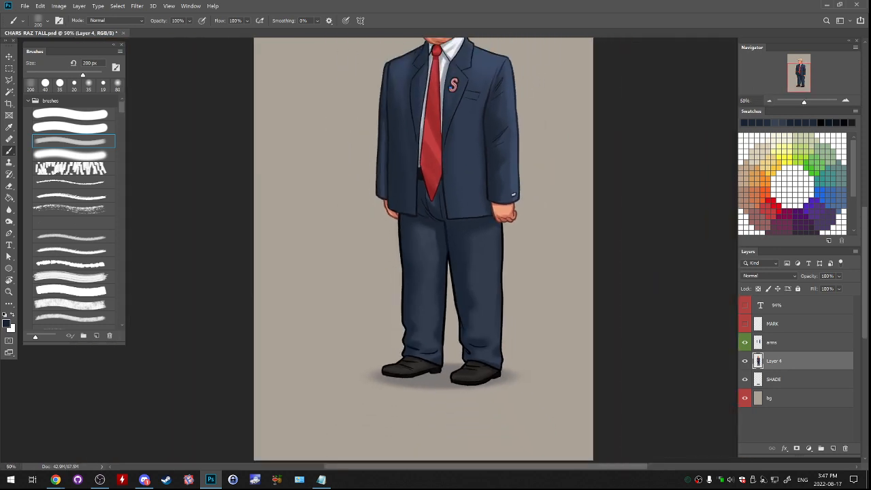
left_click_drag(799, 78, 798, 69)
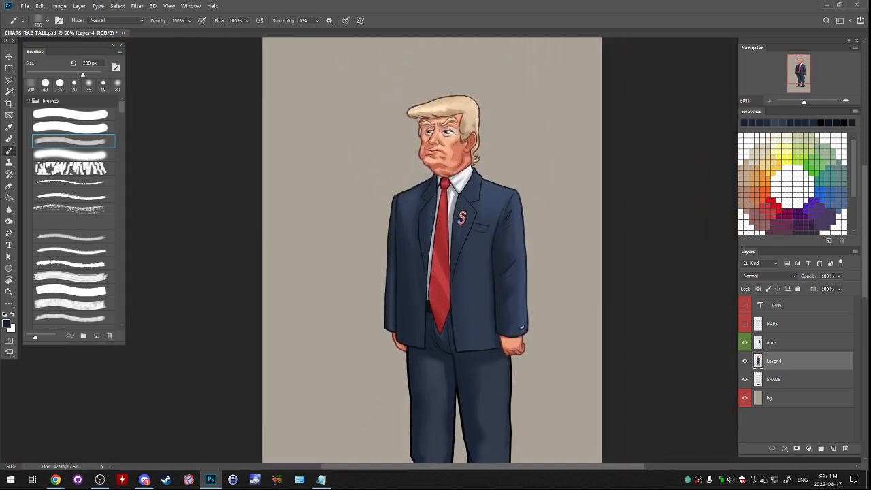
left_click(25, 5)
left_click(47, 103)
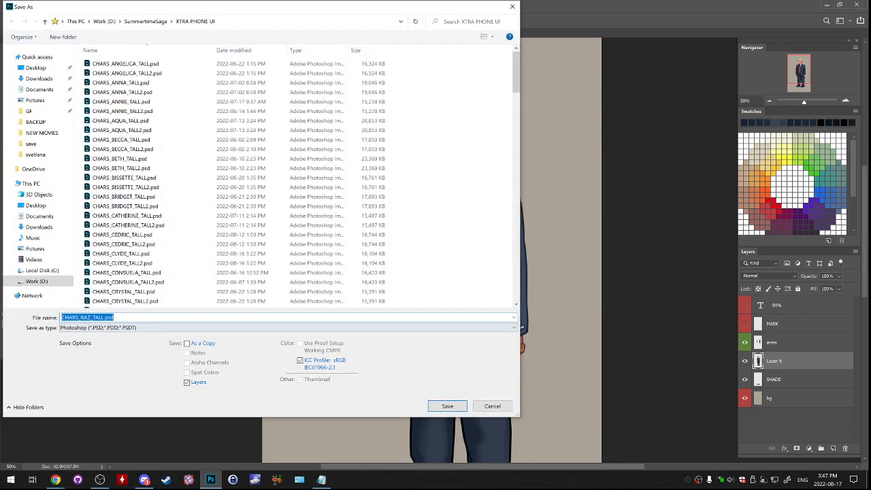
left_click(105, 318)
type("2")
left_click(447, 405)
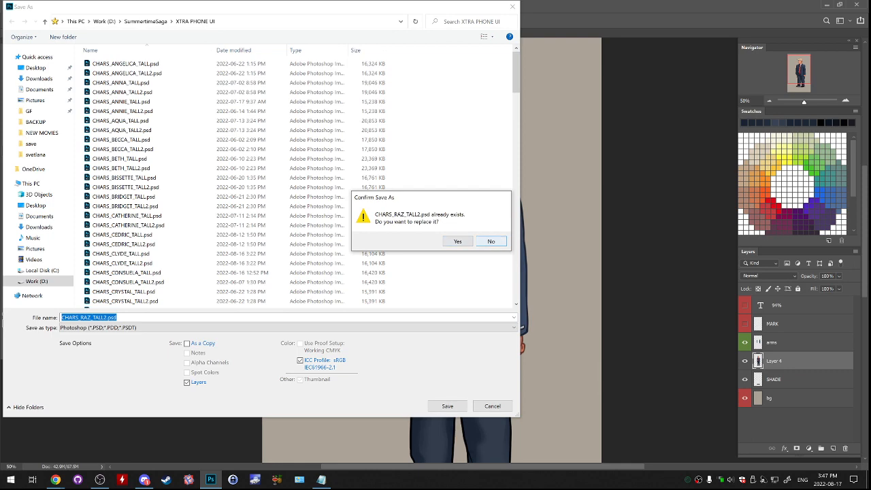
key("Return")
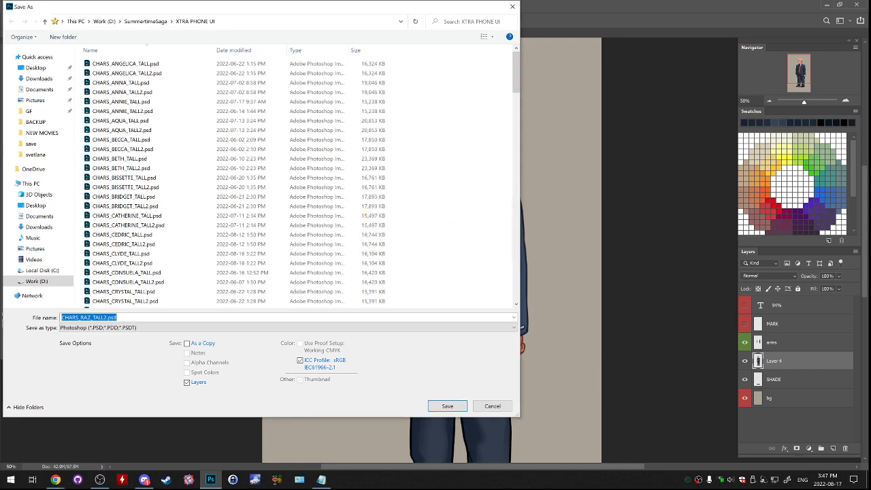
key("Escape")
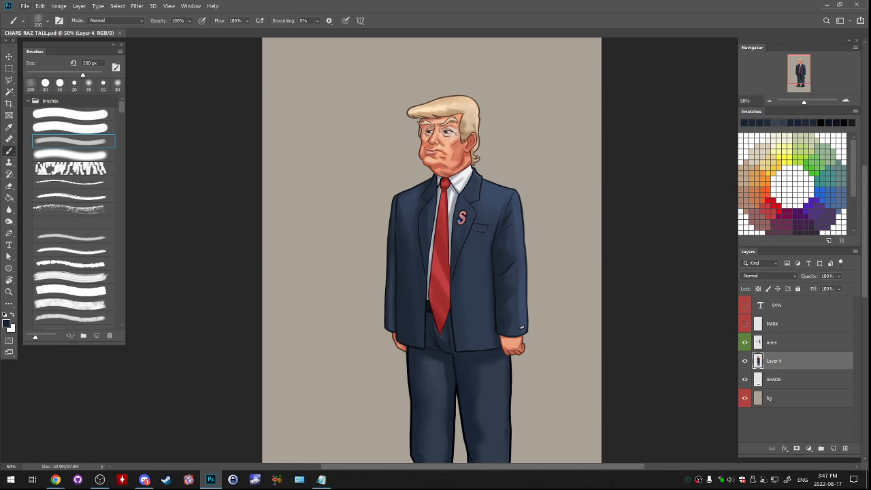
- Save the portrait under the new file name CHARS_RUMP_TALL.psd in the XTRA PHONE UI folder
left_click(25, 6)
left_click(36, 103)
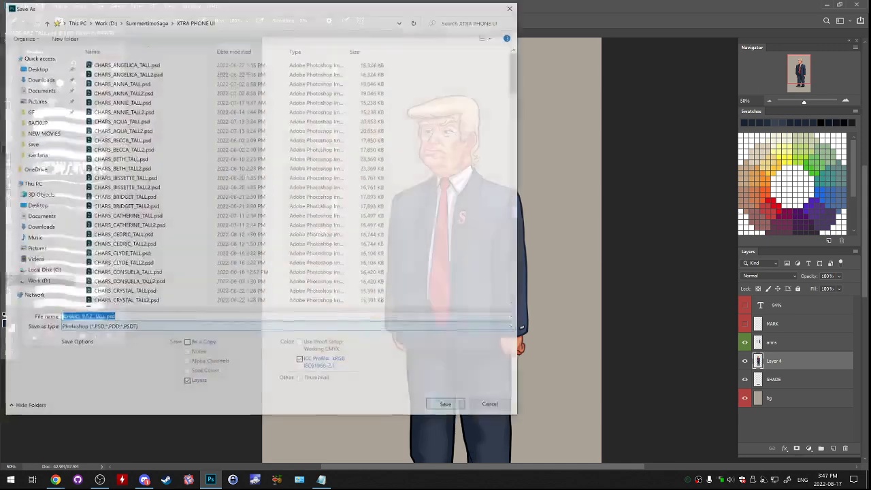
left_click_drag(80, 317, 93, 318)
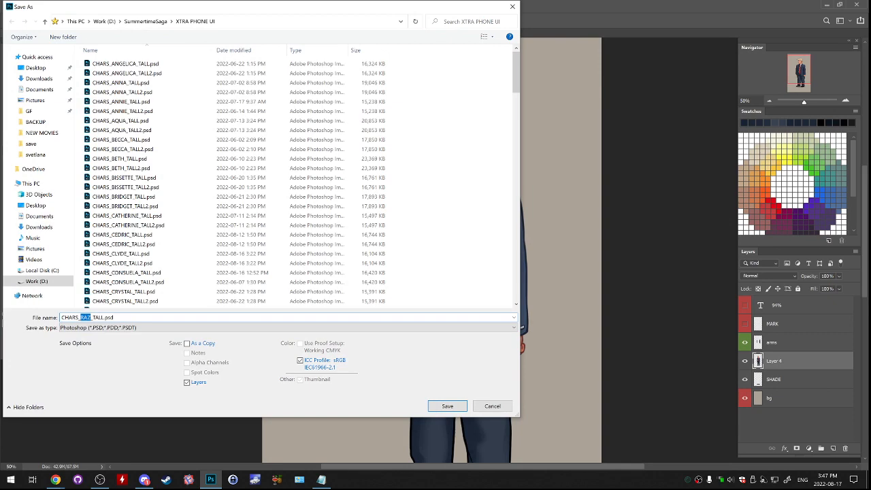
type("RUMP")
left_click(447, 406)
left_click(531, 138)
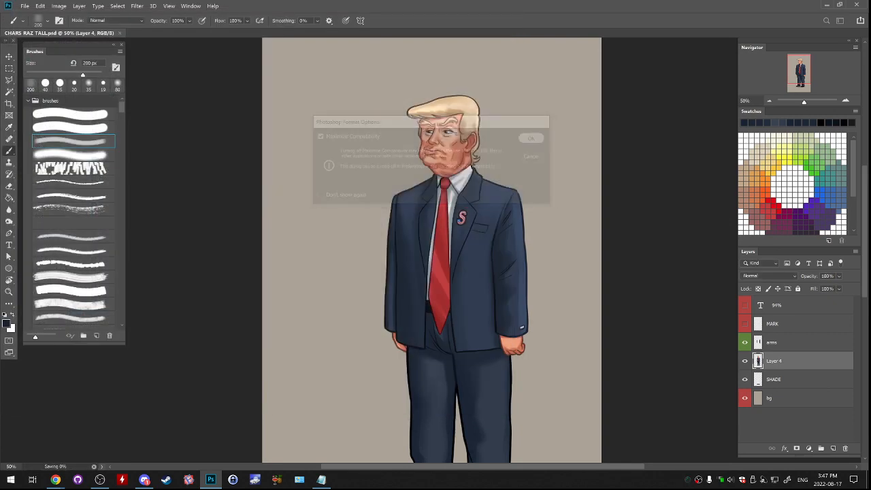
- Save a second copy as CHARS_RUMP_TALL2.psd in the same folder and close the document
left_click(24, 5)
left_click(41, 107)
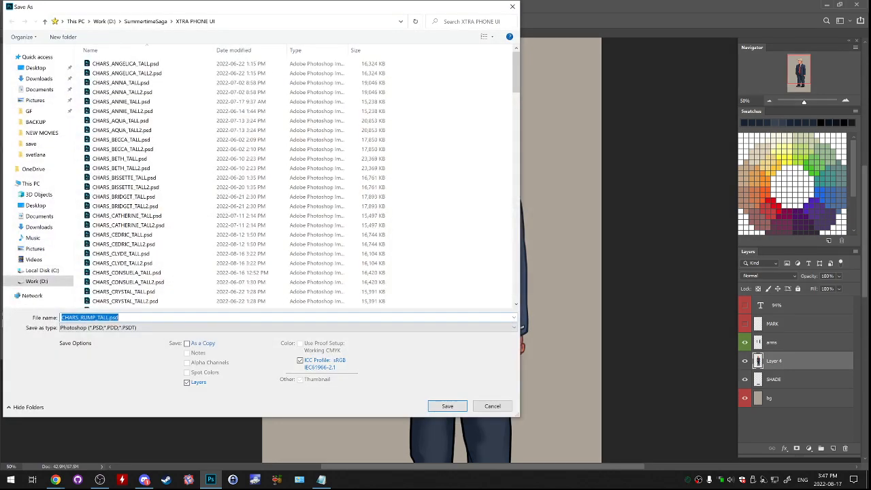
left_click(108, 318)
type("2")
key("Return")
key("Return")
key("ctrl+w")
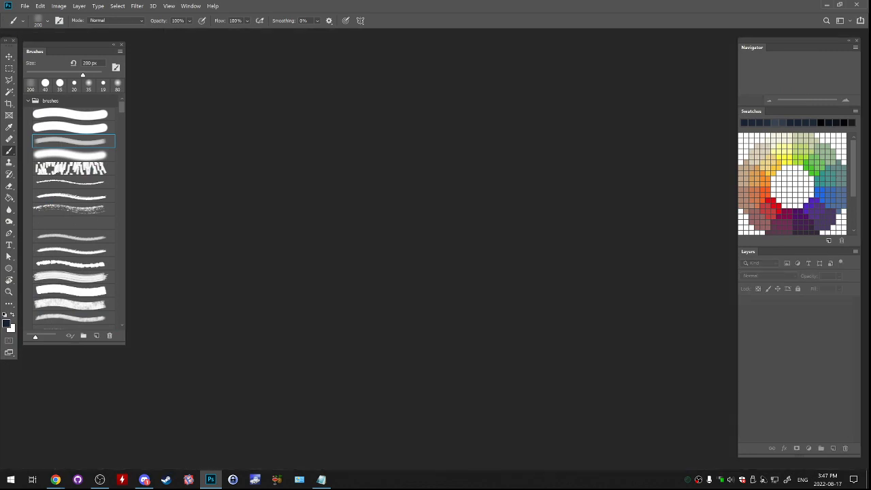
- Reopen the recently used portrait CHARS_RAZ_TALL2.psd
left_click(24, 6)
mouse_move(41, 58)
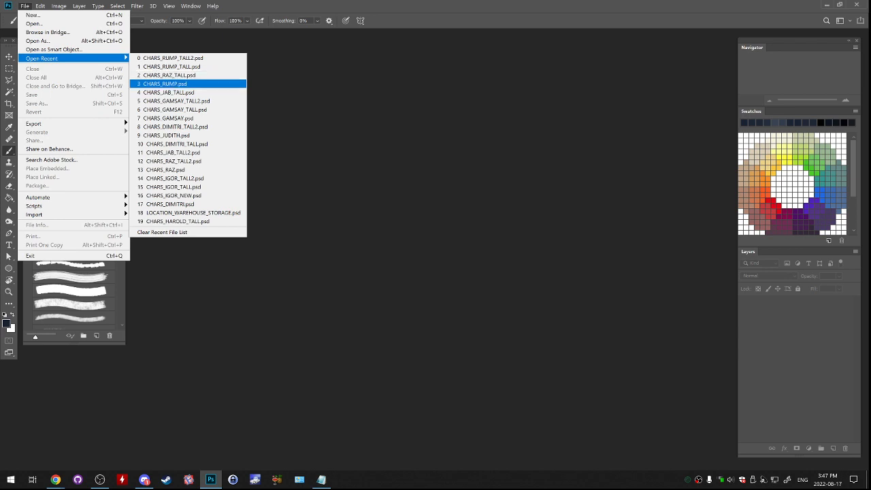
left_click(173, 161)
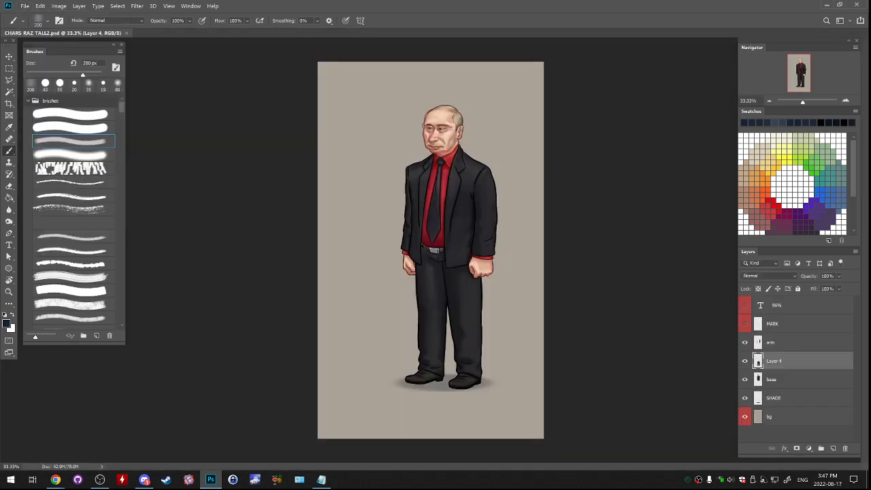
- Save the portrait over CHARS_RAZ_TALL.psd in the XTRA PHONE UI folder with maximized compatibility, and close the document
left_click(24, 6)
left_click(38, 103)
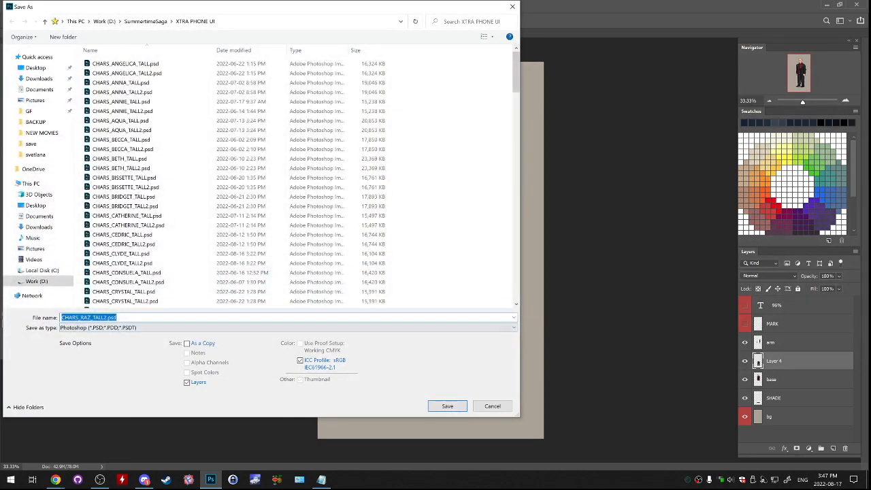
left_click(107, 318)
key("BackSpace")
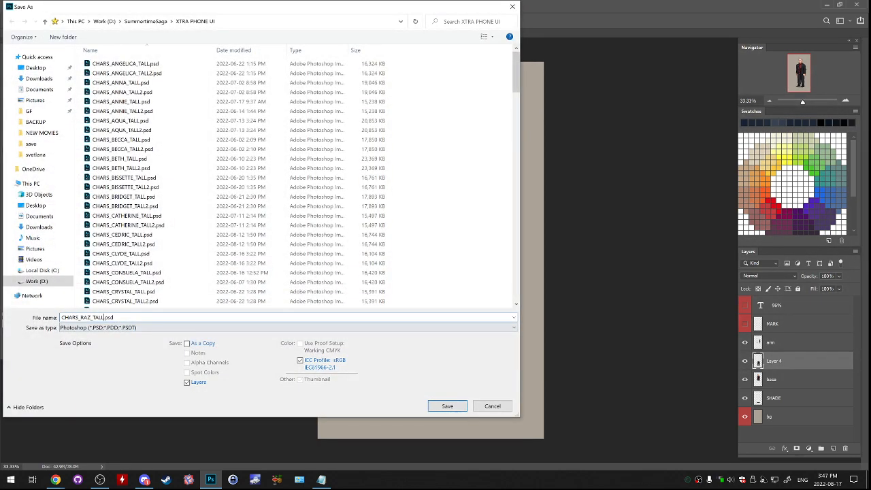
key("Return")
key("alt+y")
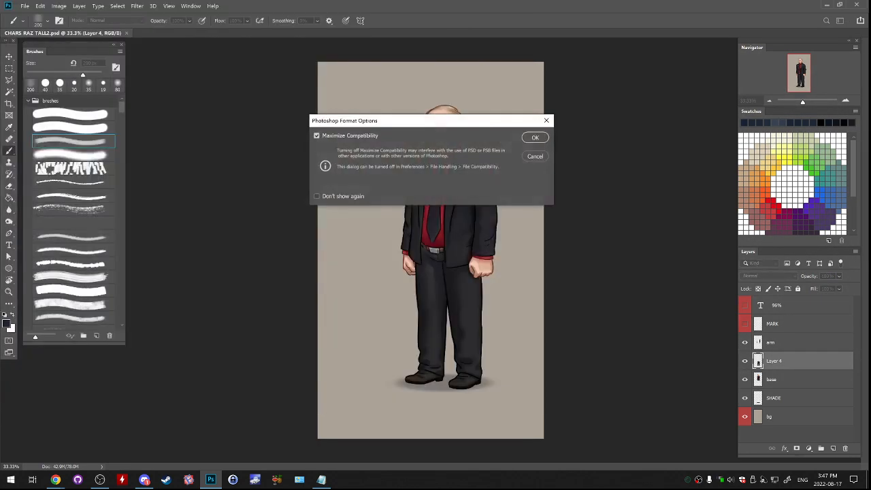
key("Return")
key("ctrl+w")
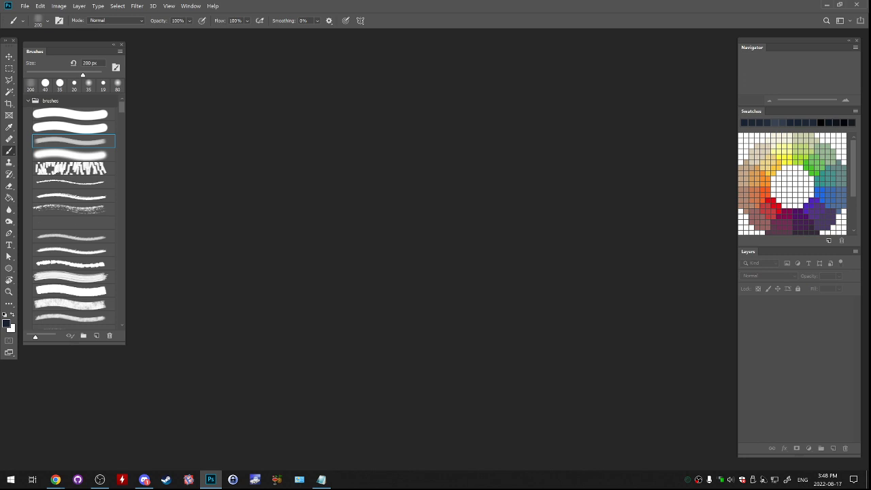
key("alt+Tab")
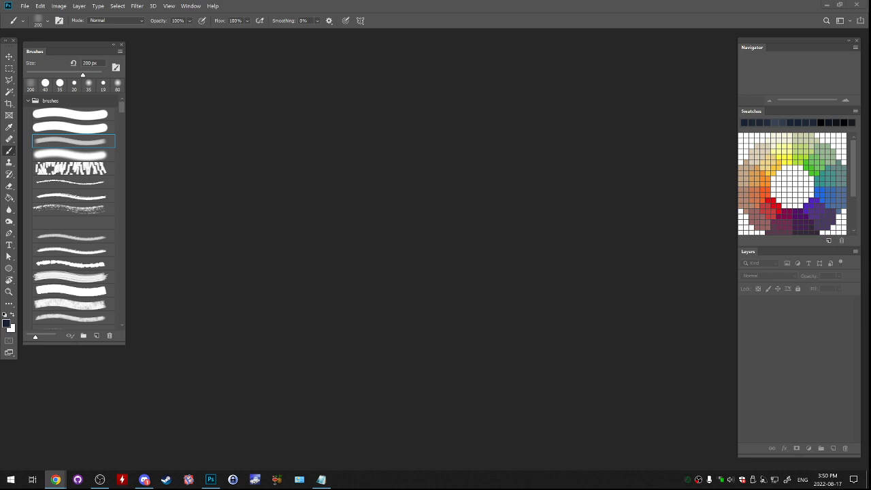
key("alt+Tab")
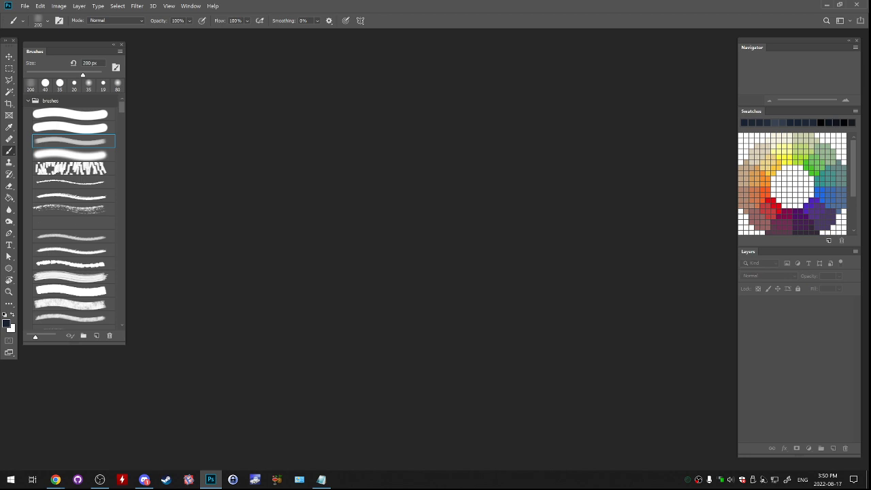
key("alt+Tab")
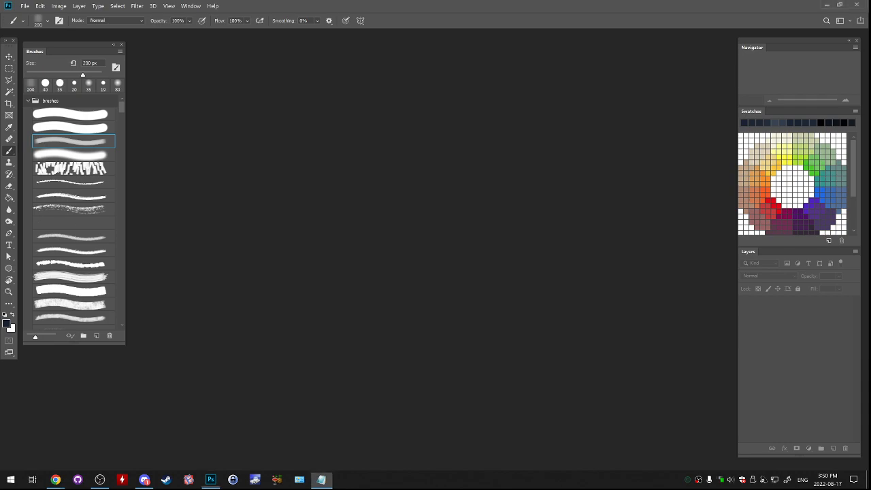
- Open the janitor character file CHARS_JAN.psd from its character folder inside SummertimeSaga
left_click(25, 6)
left_click(34, 23)
left_click_drag(303, 10, 480, 55)
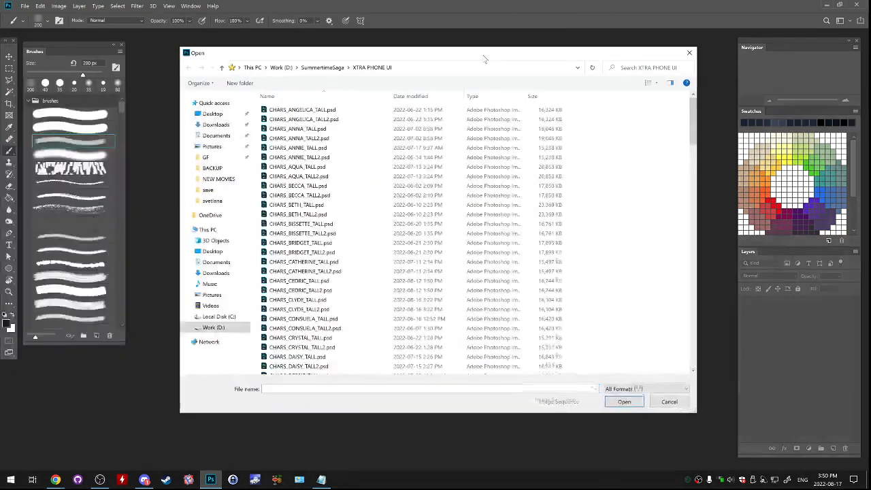
left_click(323, 68)
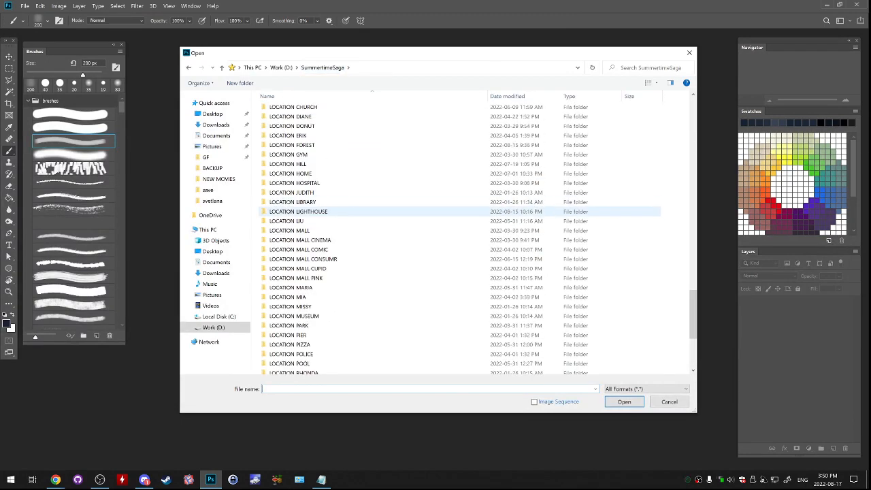
scroll(367, 210, "up", 15)
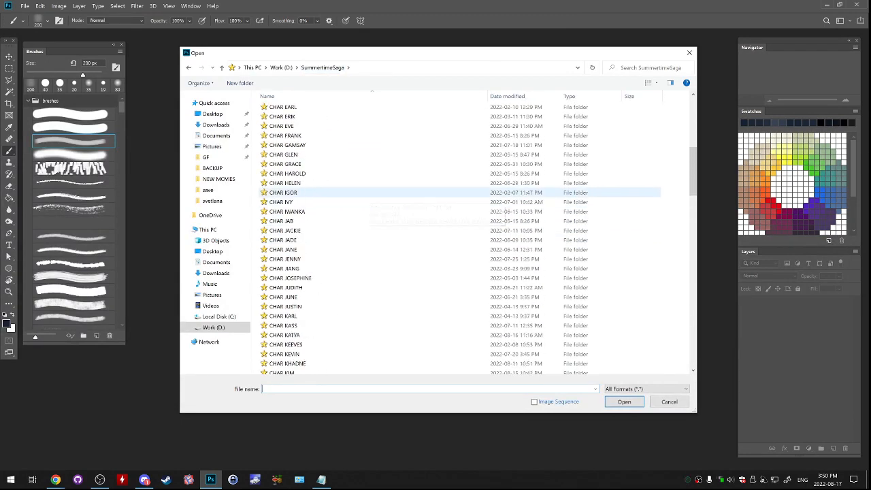
double_click(286, 155)
double_click(293, 107)
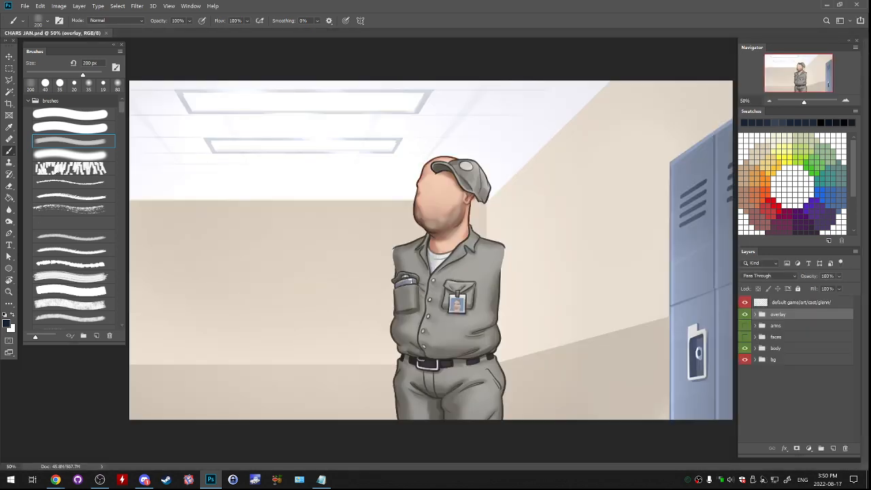
- Show the overlay, arms and faces groups to display the complete janitor with cap, face and broom
left_click(745, 314)
left_click(744, 336)
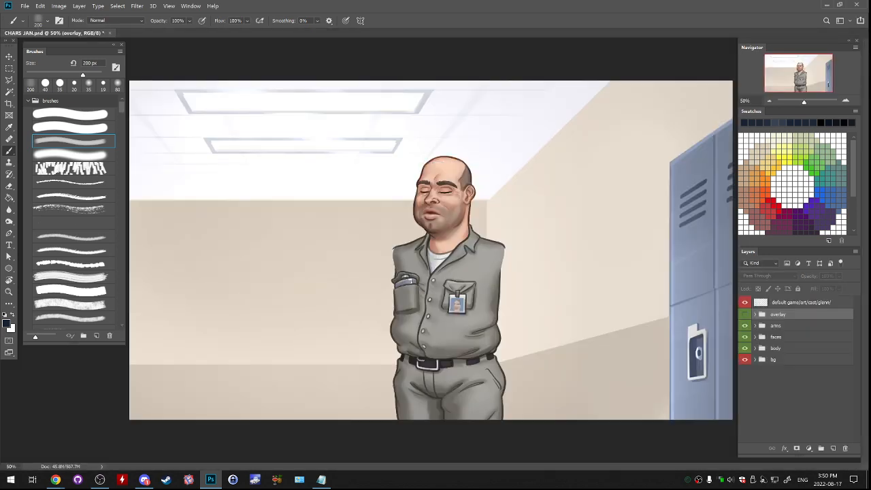
left_click(744, 314)
left_click_drag(744, 314, 744, 336)
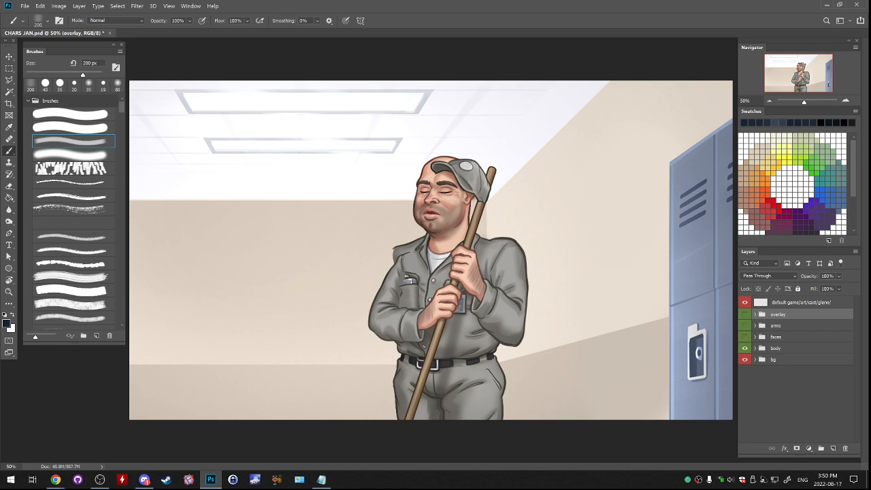
left_click(744, 337)
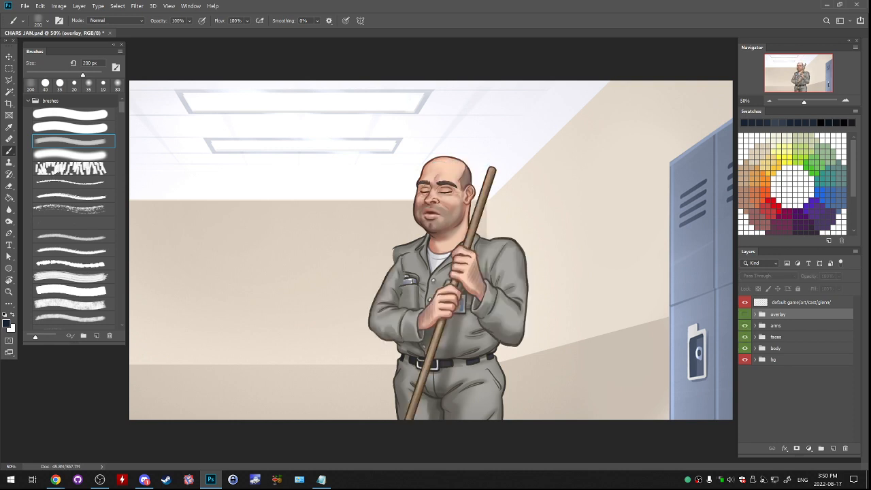
left_click(745, 315)
left_click(744, 314)
left_click(744, 315)
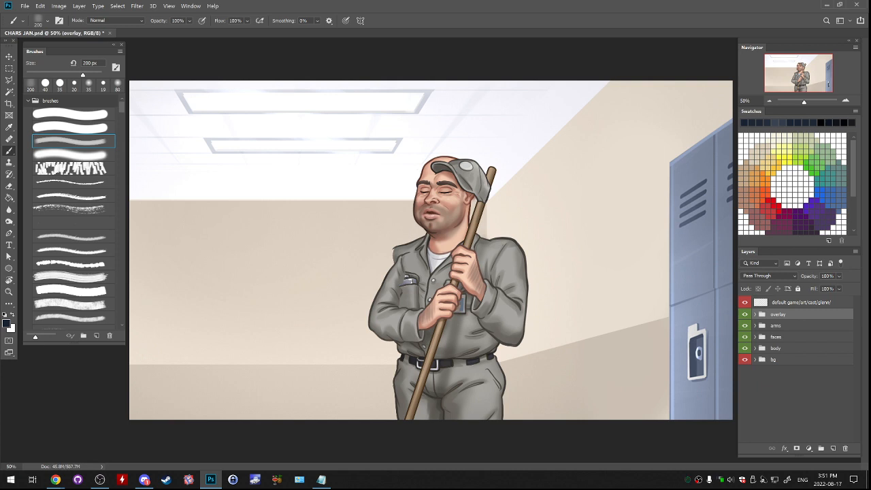
- Hide the overlay and arms groups, and hide the annoyed and tired expressions inside the faces group
left_click(745, 314)
left_click(745, 325)
left_click(746, 337)
left_click(745, 336)
left_click(755, 337)
scroll(795, 370, "down", 1)
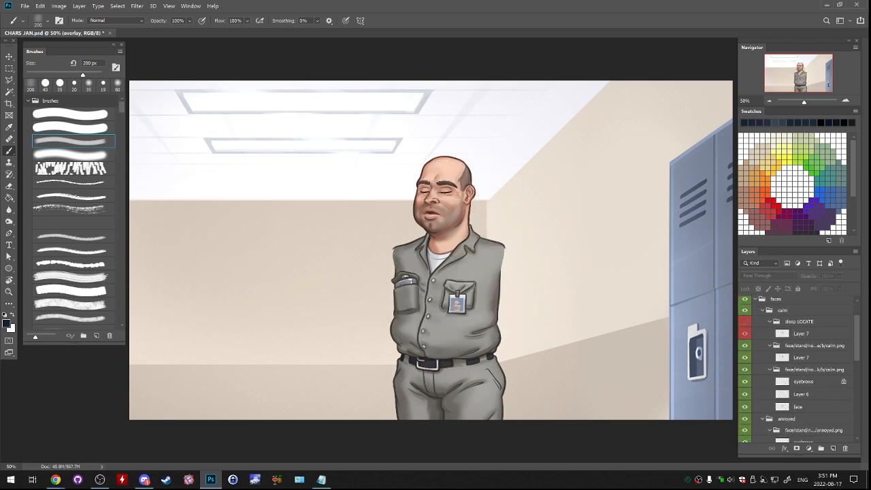
left_click(762, 310, "ctrl")
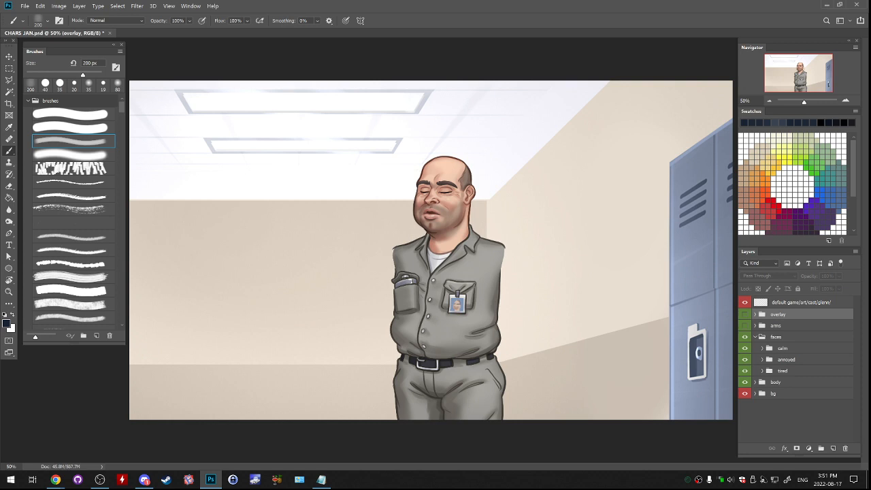
left_click_drag(745, 359, 745, 371)
left_click(763, 348)
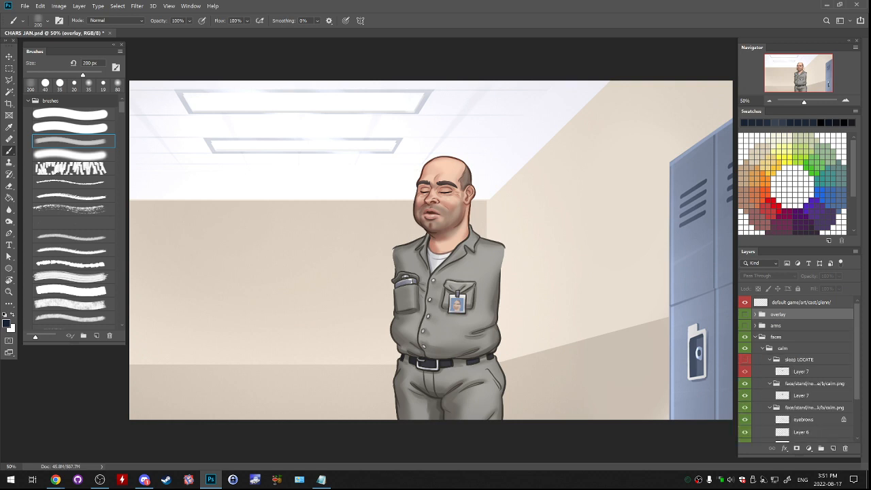
- Hide both calm face variants and show the tired expression instead
left_click(769, 359, "ctrl")
left_click(745, 371)
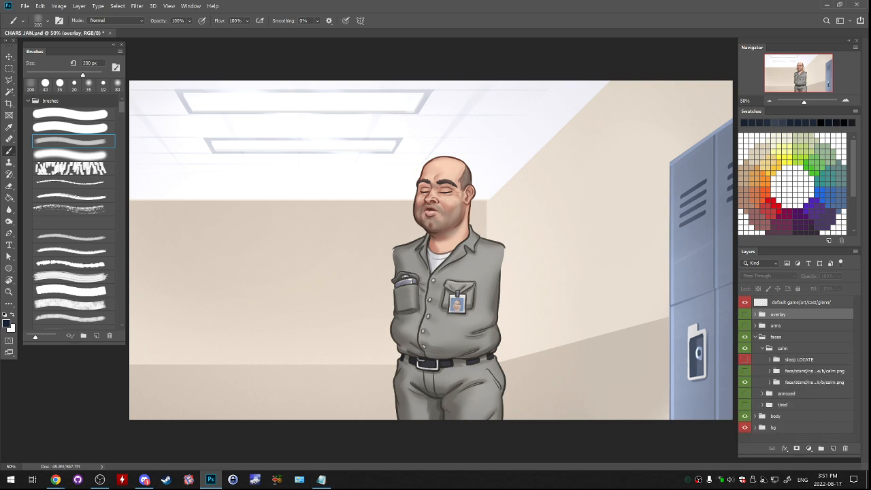
left_click(745, 360)
left_click(745, 371)
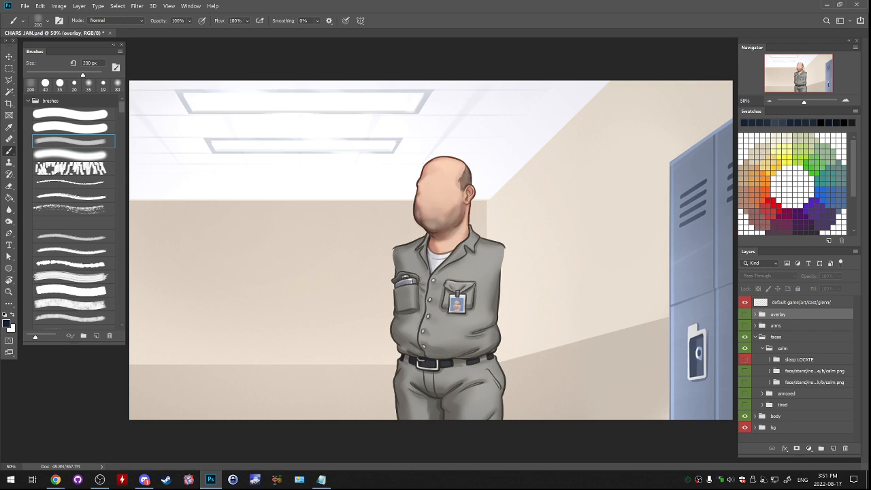
left_click(745, 371)
left_click(745, 404)
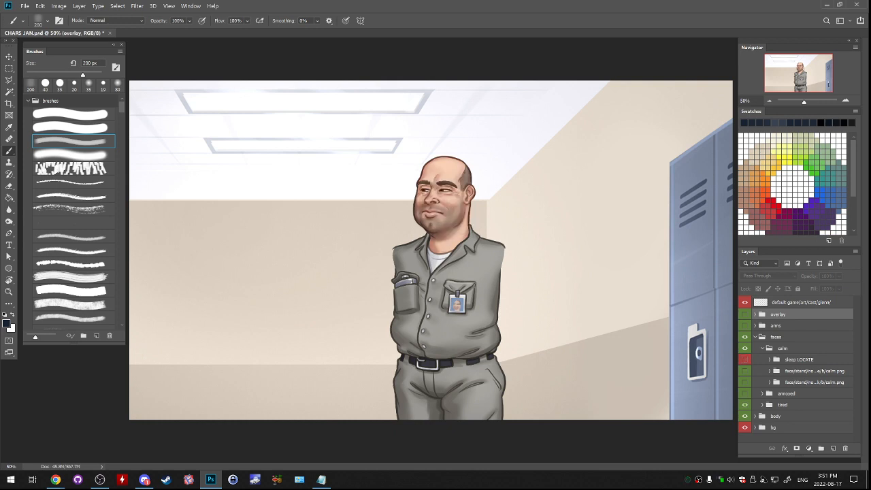
- Show the overlay group with over/face/stand/cap.png in place of the leaning cap, and show the arms group
left_click(745, 313)
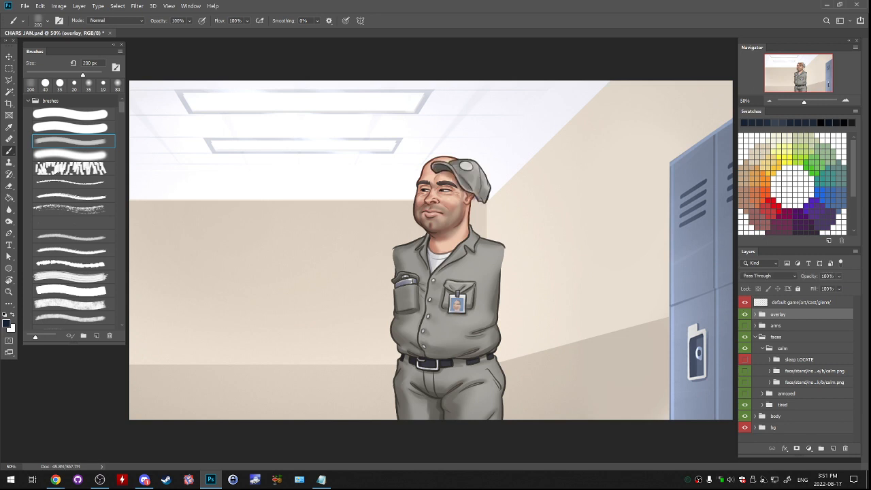
left_click(754, 313)
left_click(762, 325)
left_click(762, 337)
left_click(745, 337)
left_click(746, 325)
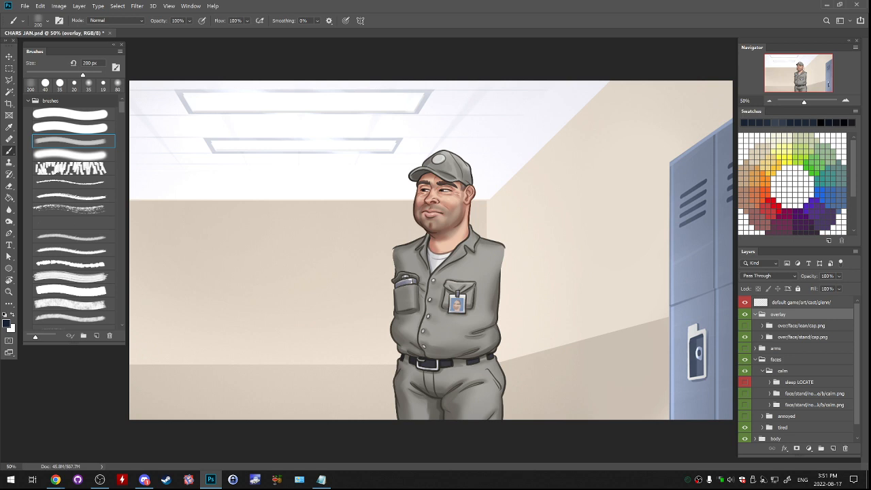
left_click(745, 348)
left_click(754, 359)
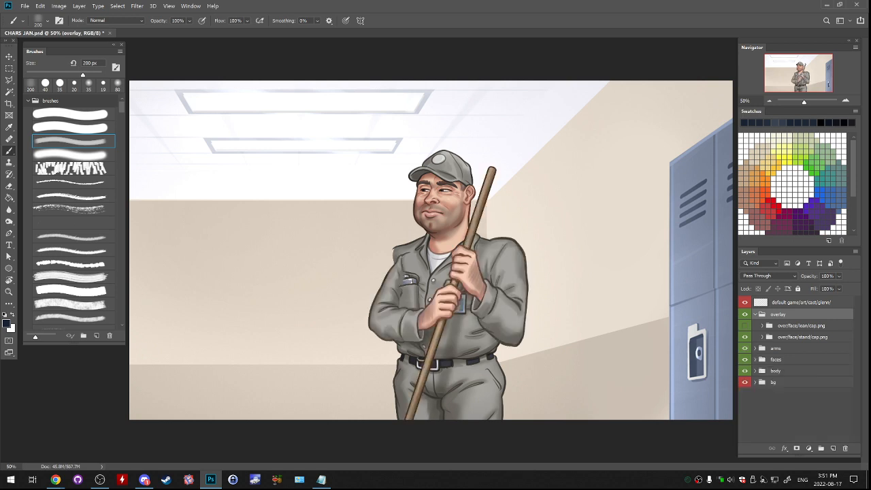
- Compare the janitor with and without the cap by toggling the cap layers and the overlay group
left_click(745, 326)
left_click(745, 337)
left_click(745, 325)
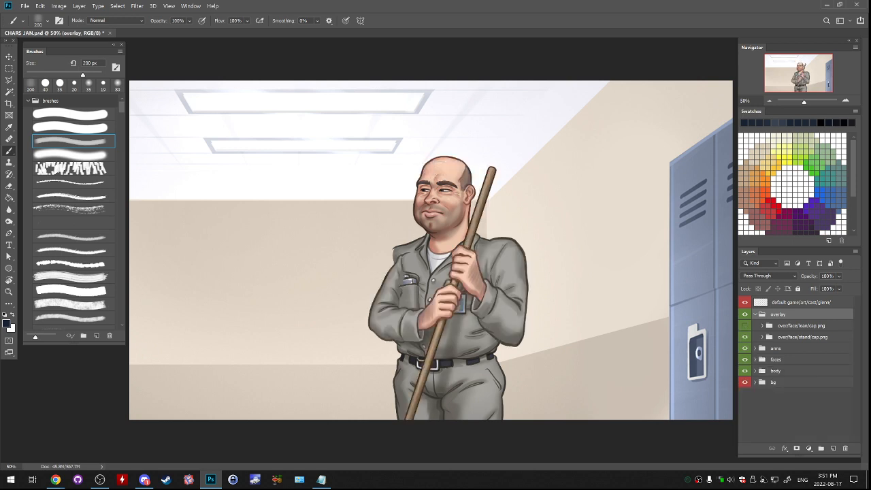
left_click(745, 337)
left_click(754, 314)
left_click(745, 315)
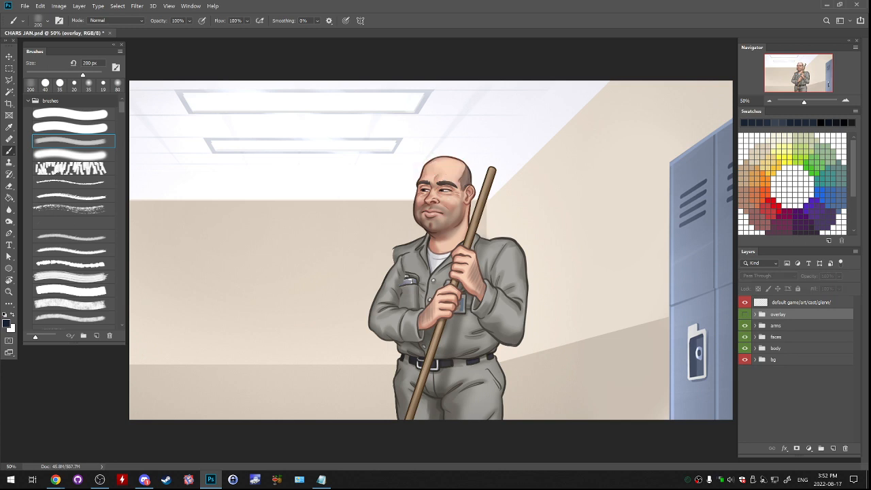
left_click(745, 315)
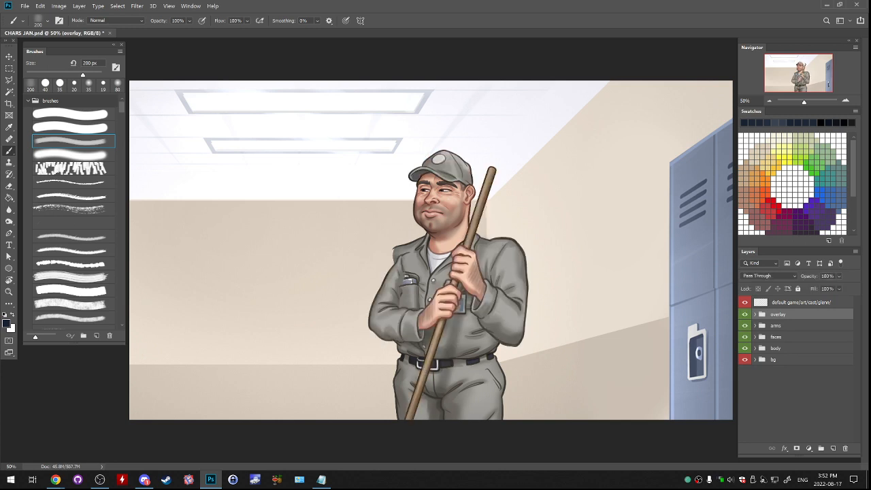
- Show the uniform arms group in place of the uniform lean group
left_click(755, 326)
left_click(763, 337, "ctrl")
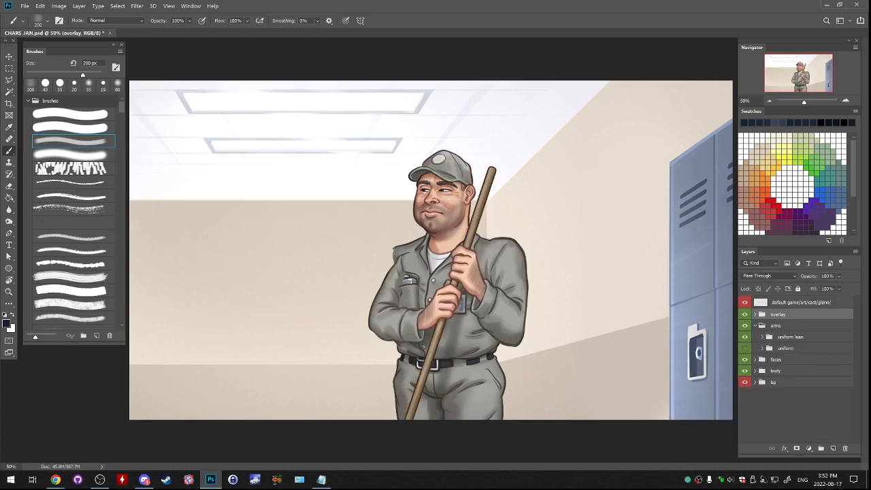
left_click(744, 337)
left_click(744, 348)
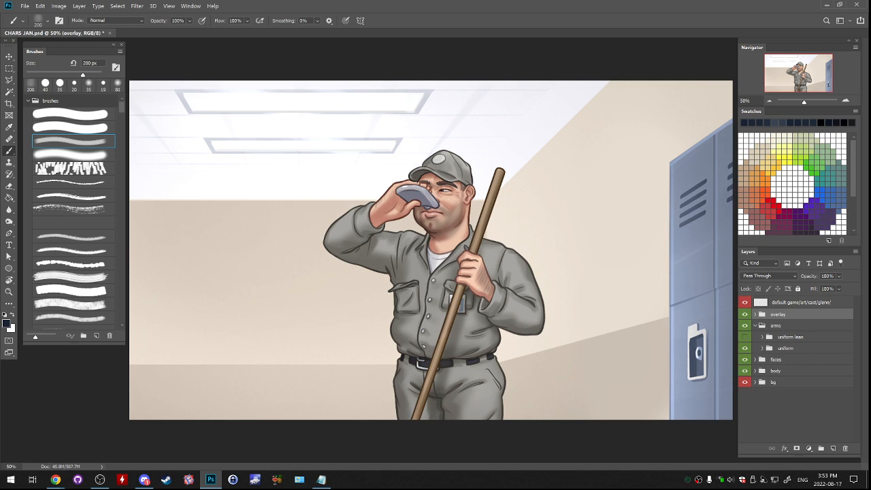
- Check what the overlay, arms and uniform lean groups contribute by toggling their visibility, leaving uniform lean hidden
left_click(776, 326)
left_click(744, 314)
left_click(744, 315)
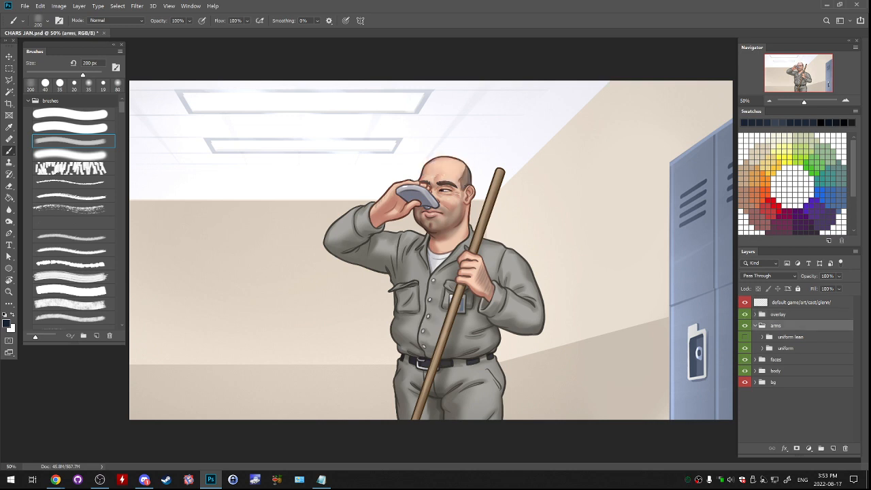
left_click(745, 326)
left_click(744, 326)
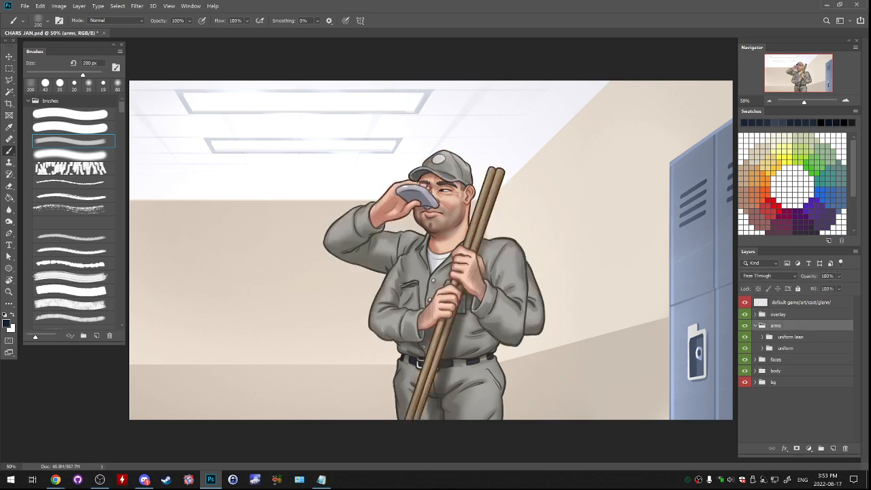
left_click(745, 337)
- In the uniform arms group, hide the drinking arms and show the broom arms, keeping uniform lean hidden
left_click(785, 347)
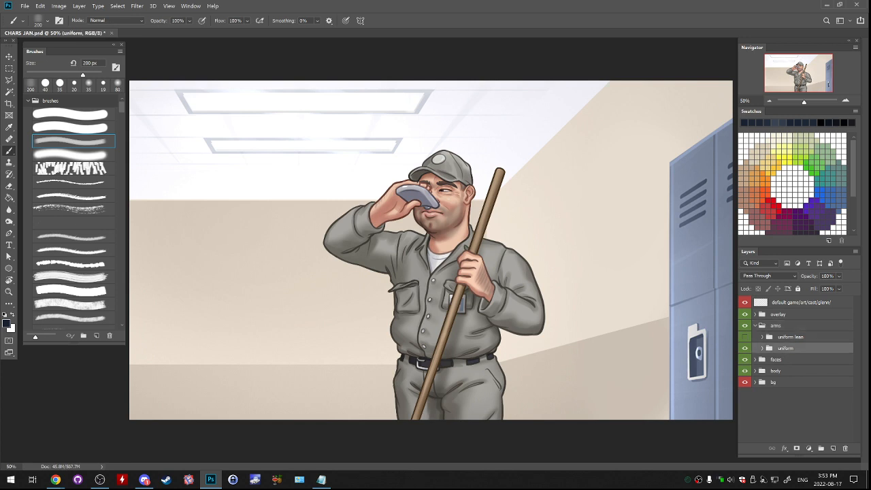
left_click(762, 347)
scroll(764, 348, "down", 3)
left_click(769, 322, "ctrl")
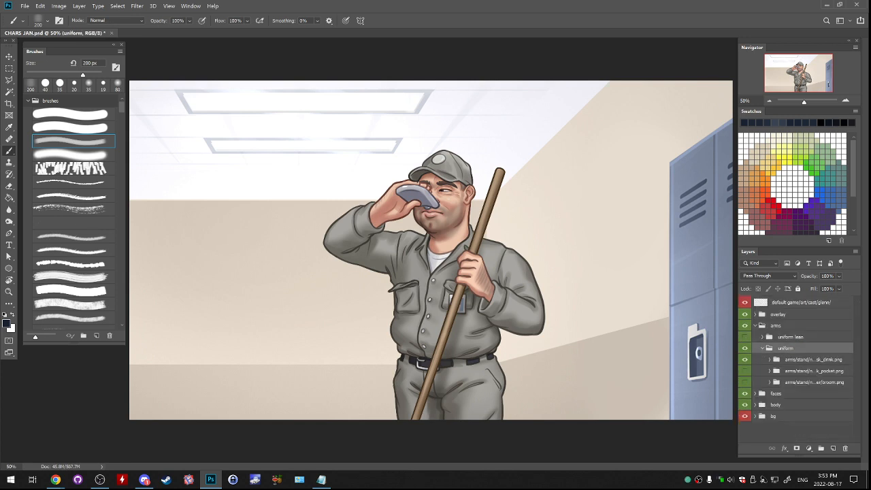
left_click(744, 360)
left_click(744, 371)
left_click(744, 370)
left_click(744, 382)
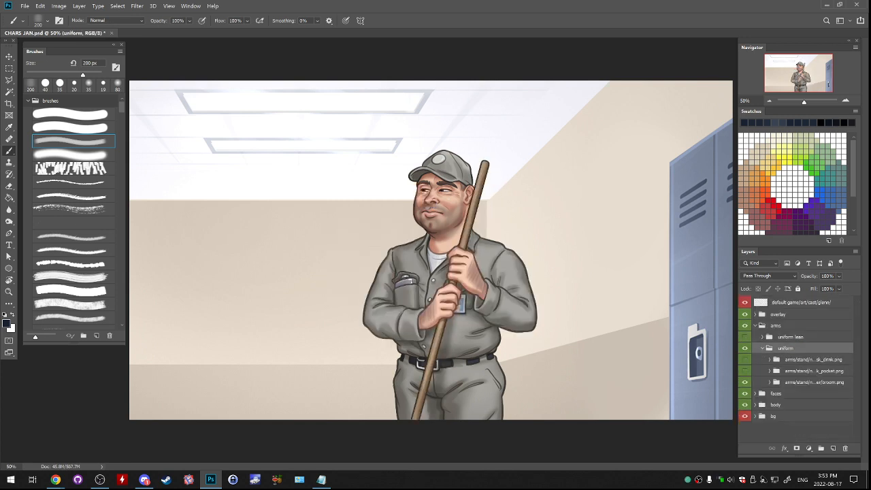
- Check the janitor's torso without arms by toggling the arms group, and collapse the uniform and arms groups
left_click(762, 347)
left_click(744, 325)
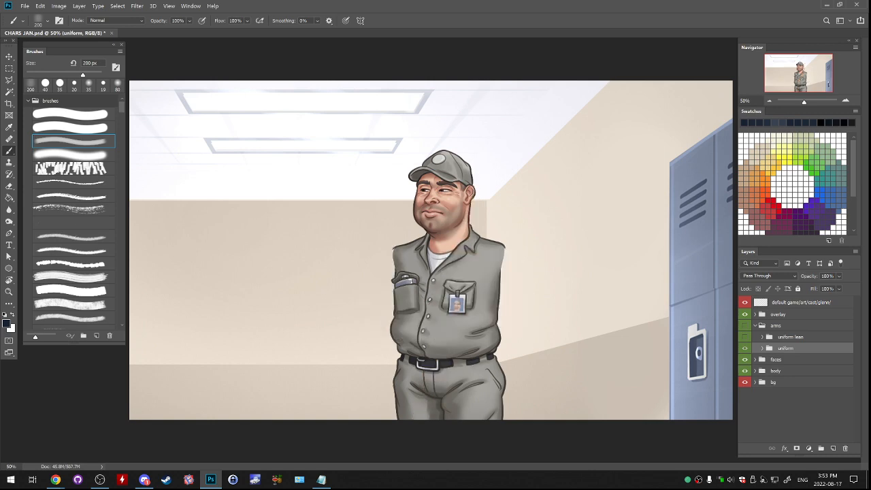
left_click(755, 325)
left_click(744, 326)
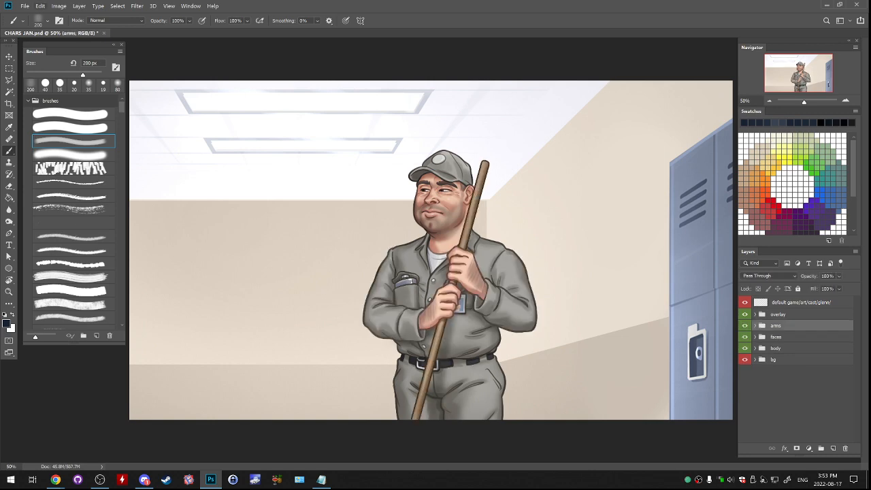
- Start opening another file and go up to the SummertimeSaga folder on Work (D:)
left_click(24, 6)
left_click(37, 21)
left_click_drag(317, 7, 490, 66)
left_click(319, 82)
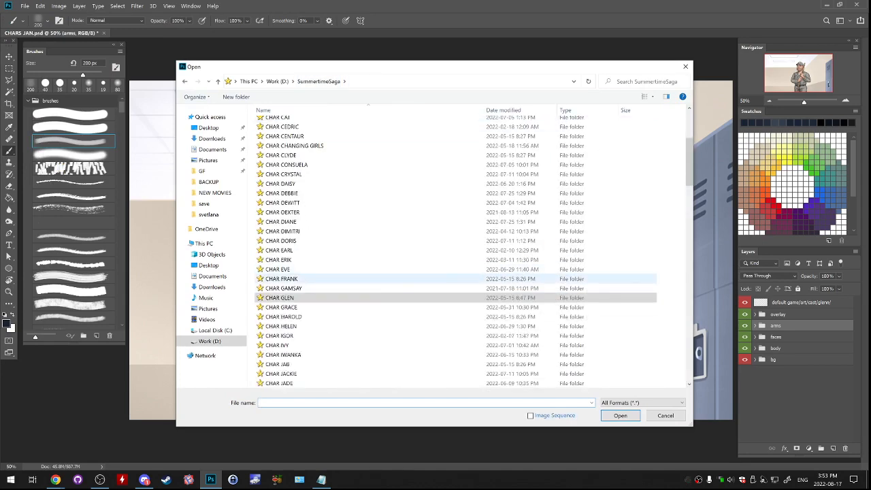
- Look through the first CHAR folders in SummertimeSaga, from CHAR ANGELICA to CHAR CENTAUR, for a file to open
scroll(455, 251, "up", 1)
scroll(456, 252, "up", 2)
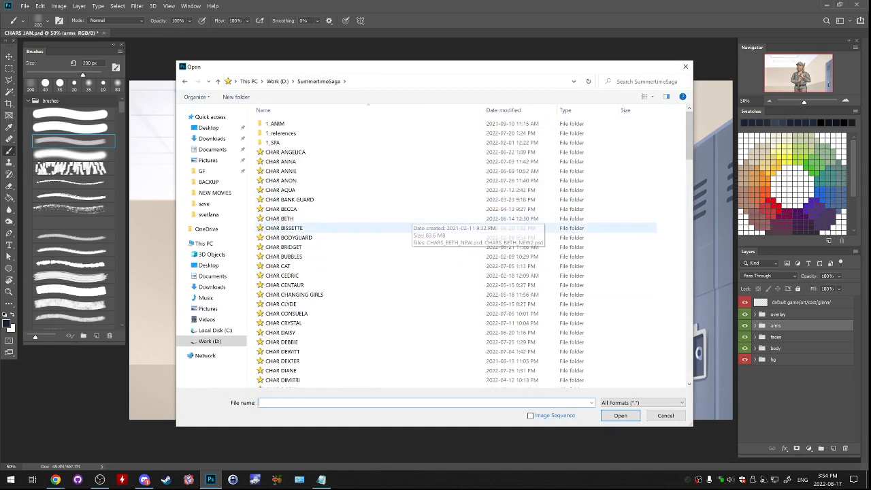
scroll(374, 250, "down", 2)
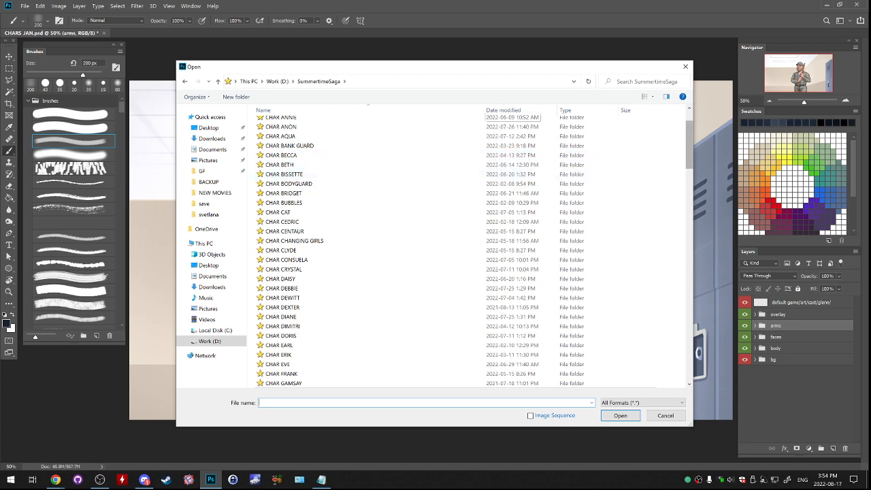
scroll(420, 251, "up", 2)
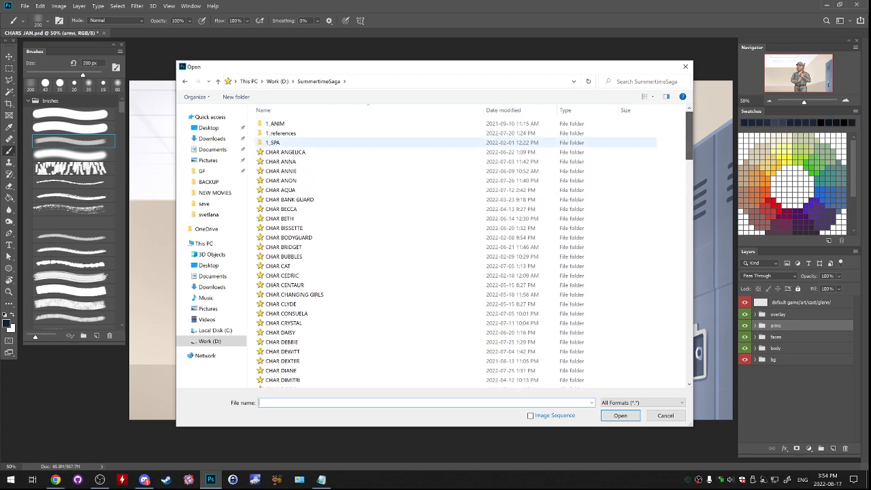
left_click(420, 200)
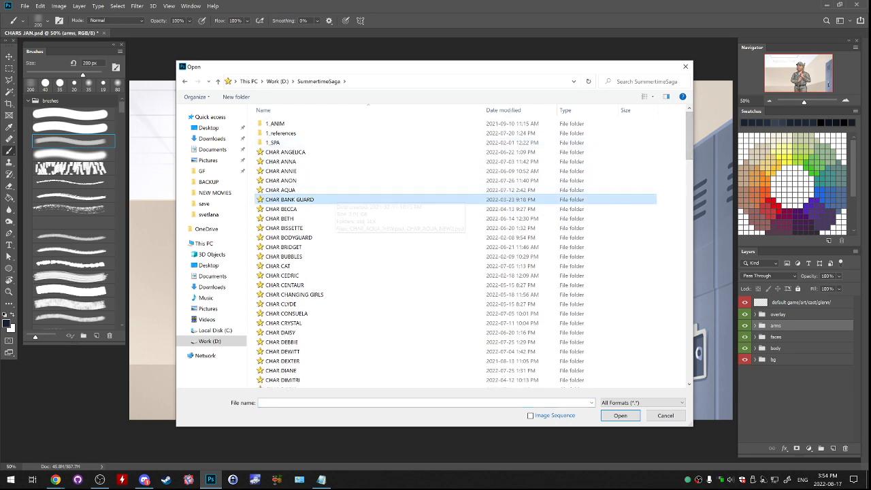
left_click(340, 209)
left_click(353, 237)
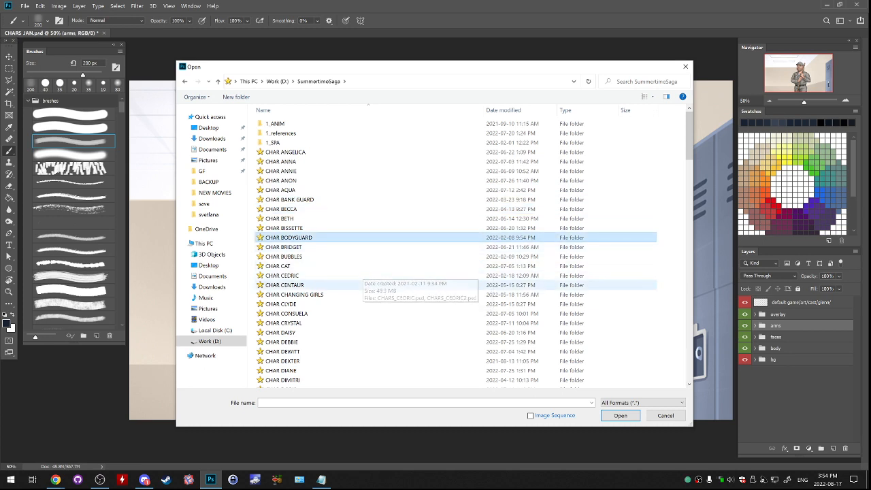
left_click(354, 285)
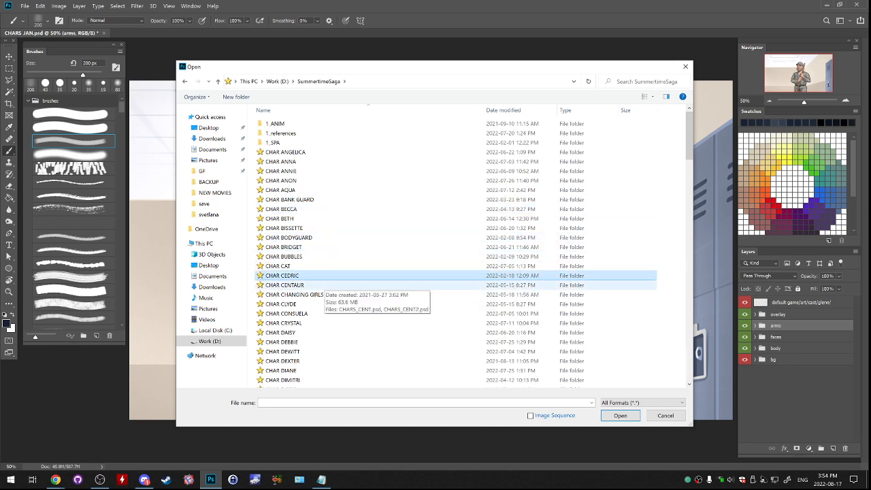
- Enlarge the file-opening dialog and look through the remaining CHAR folders and the LOCATION and XTRA folders
left_click_drag(481, 67, 455, 58)
left_click_drag(666, 416, 695, 450)
left_click_drag(692, 136, 692, 286)
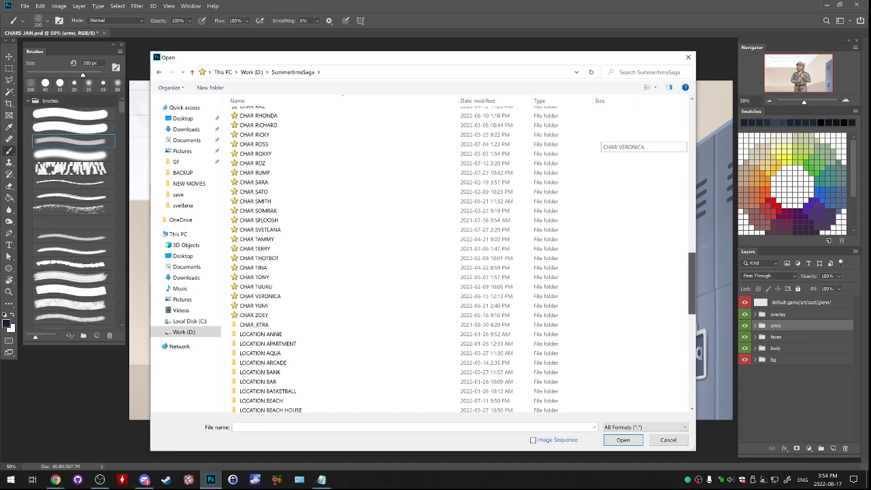
left_click_drag(692, 285, 692, 375)
left_click(272, 275)
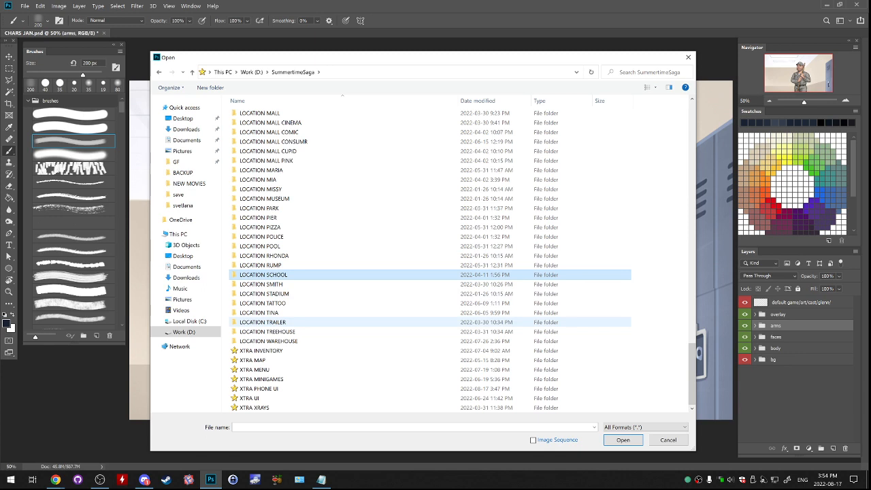
left_click(273, 313)
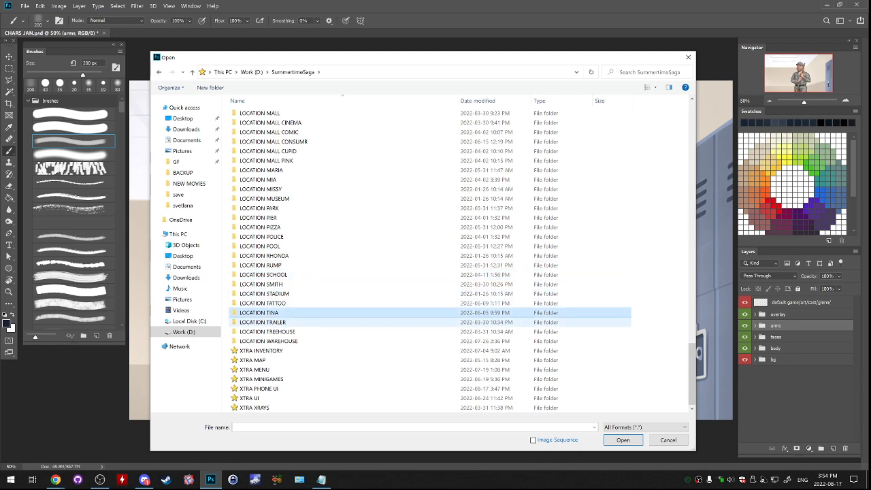
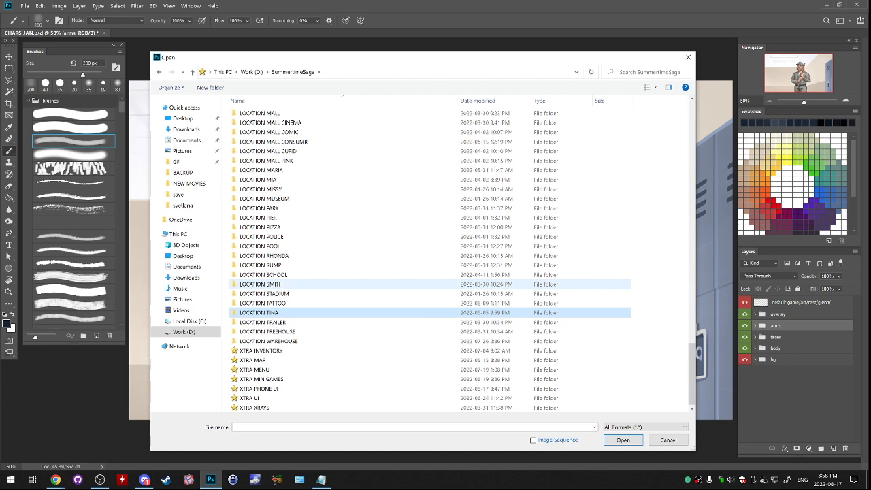
left_click(371, 218)
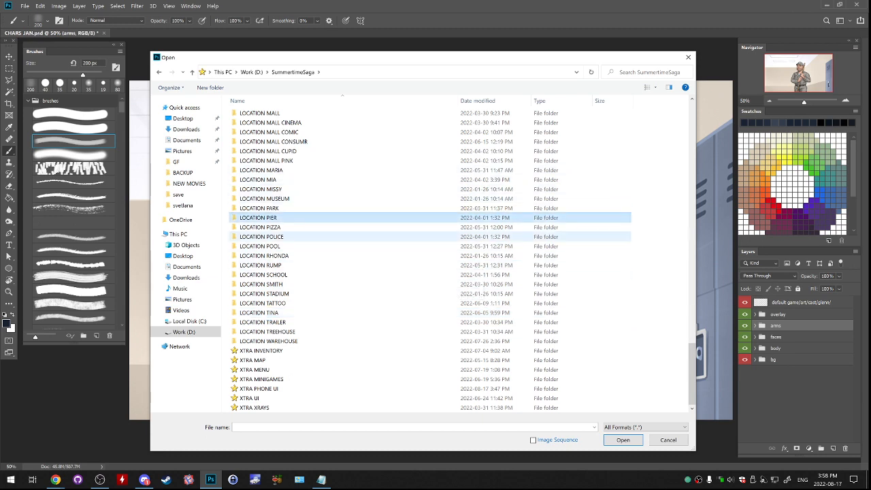
left_click(372, 246)
left_click(372, 294)
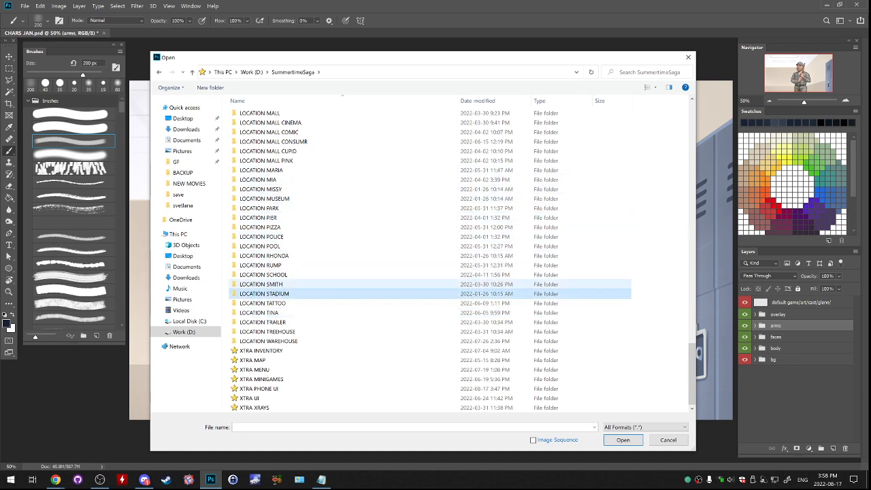
left_click(371, 274)
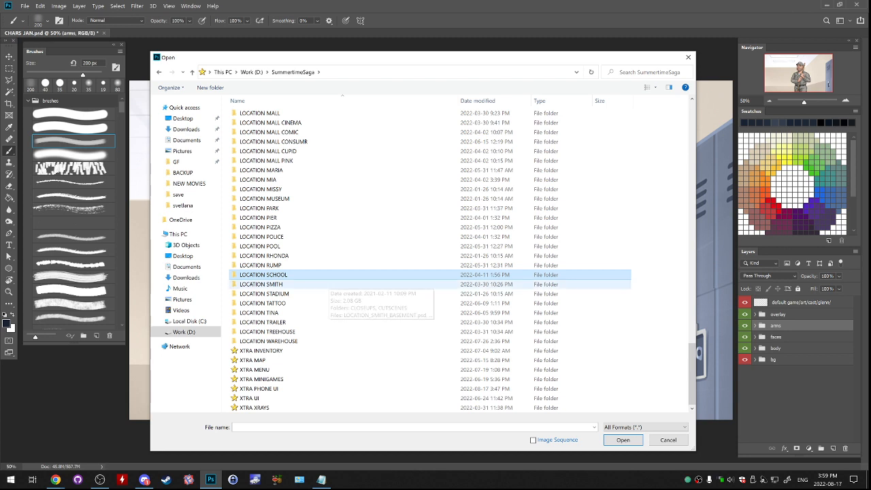
left_click(342, 256)
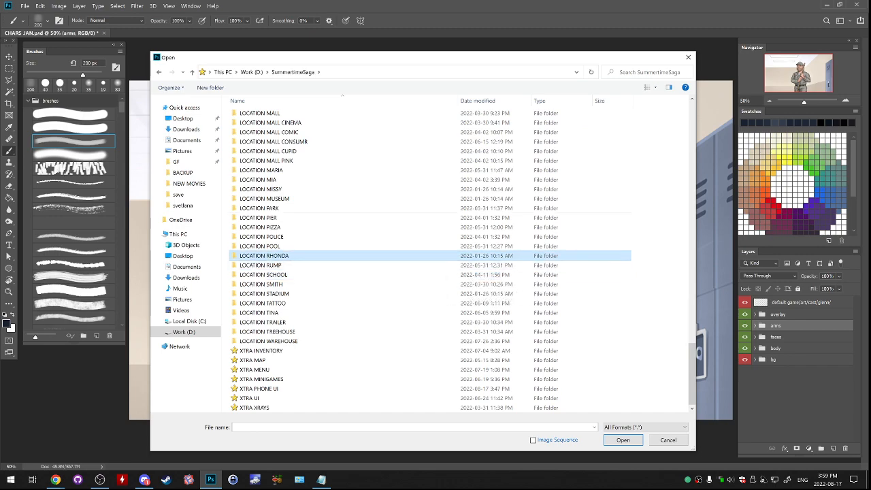
left_click_drag(452, 62, 490, 63)
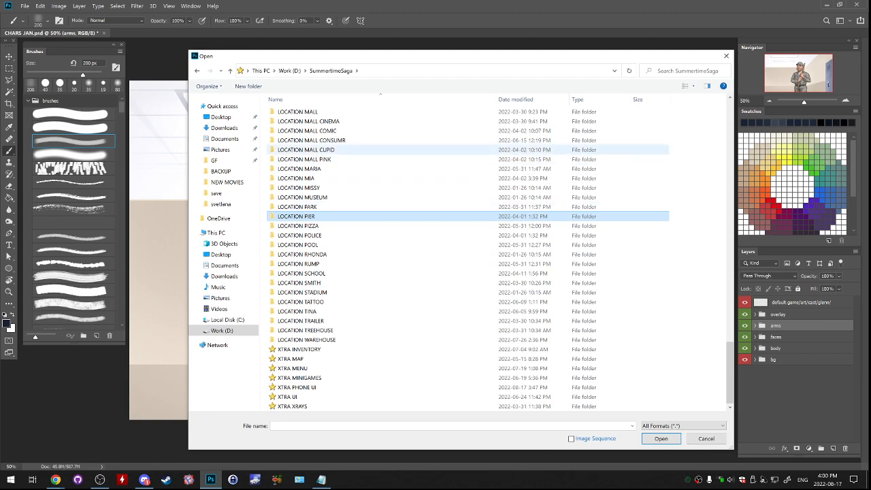
left_click_drag(661, 58, 635, 47)
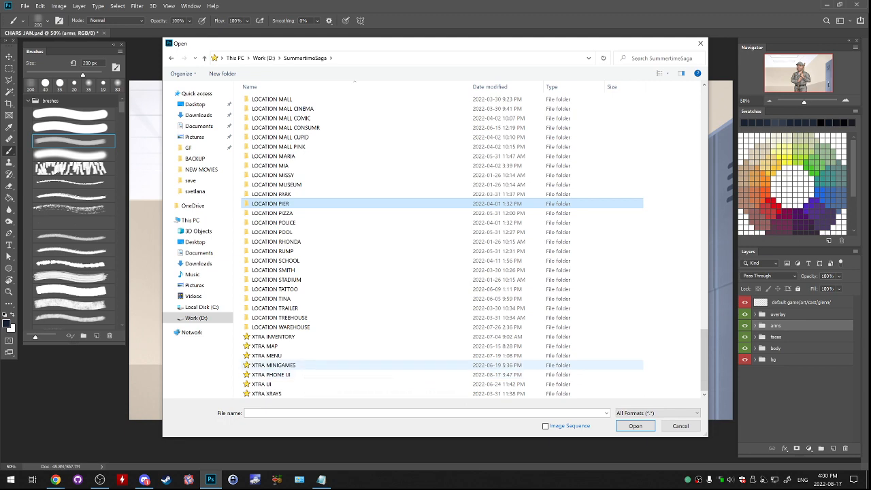
- Open CHARS_HAROLD_TALL.psd from the XTRA PHONE UI folder
double_click(271, 374)
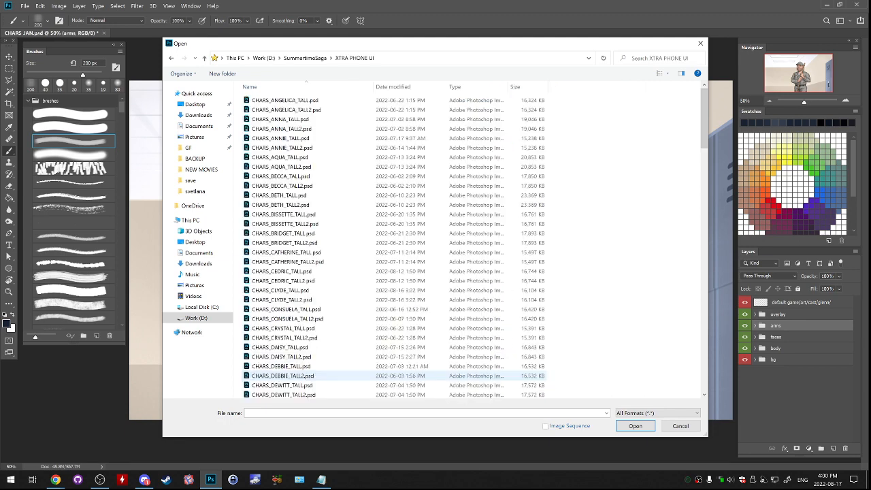
left_click_drag(625, 38, 617, 54)
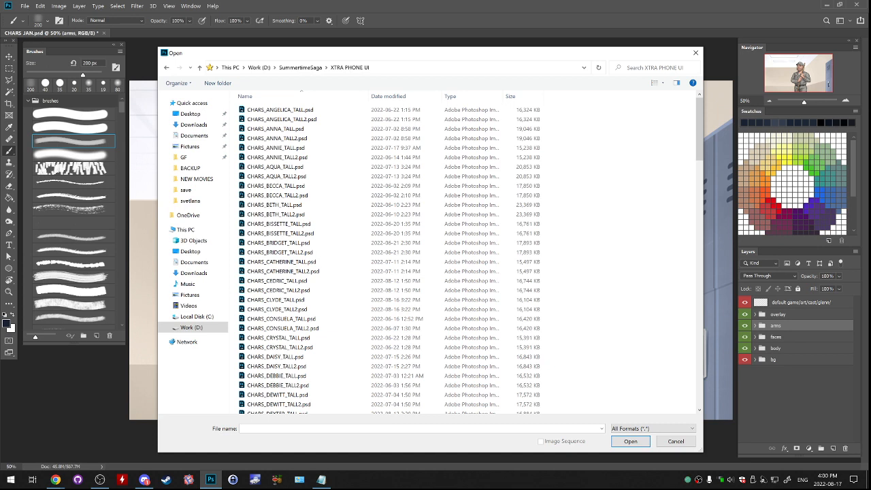
left_click_drag(623, 55, 623, 54)
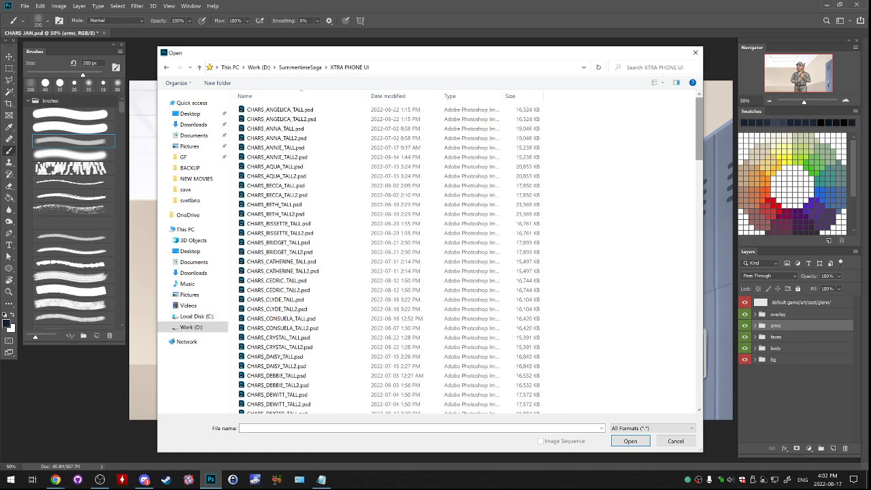
scroll(463, 255, "down", 11)
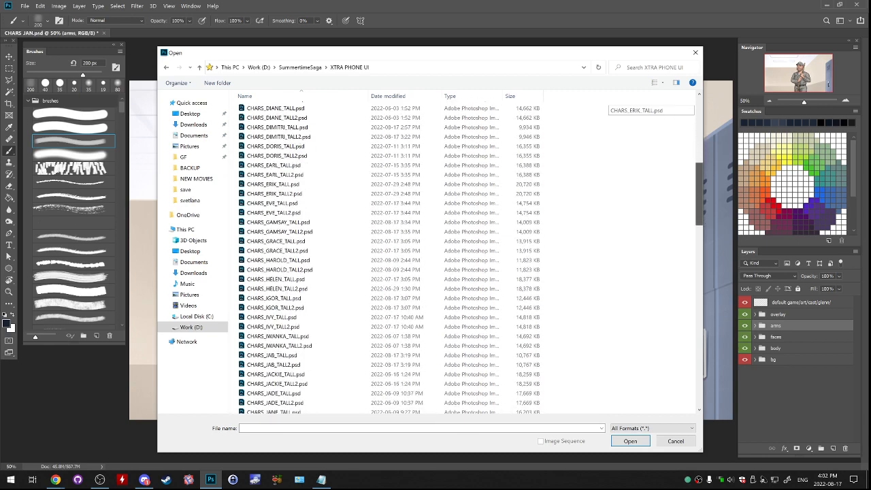
scroll(463, 255, "down", 20)
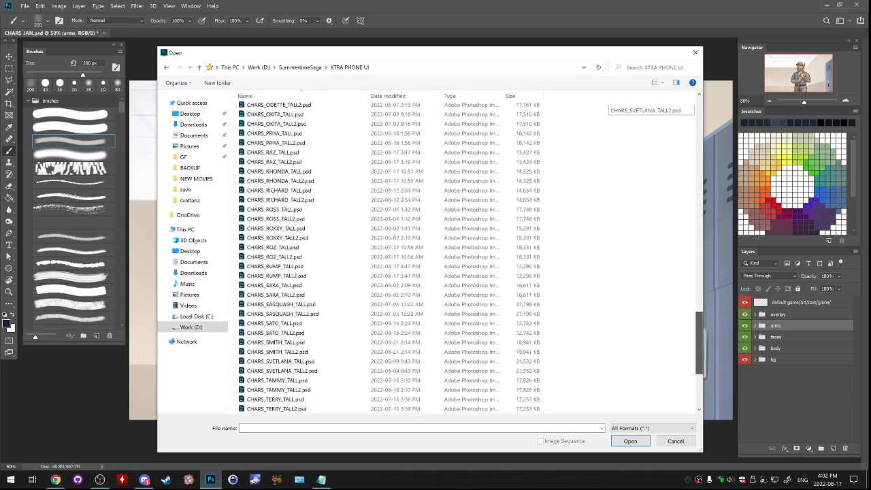
scroll(462, 256, "up", 20)
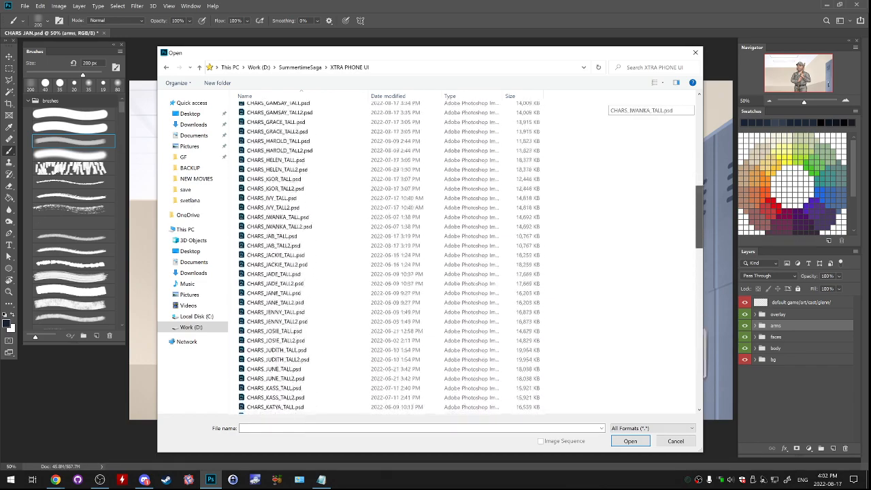
scroll(384, 252, "up", 1)
left_click(384, 252)
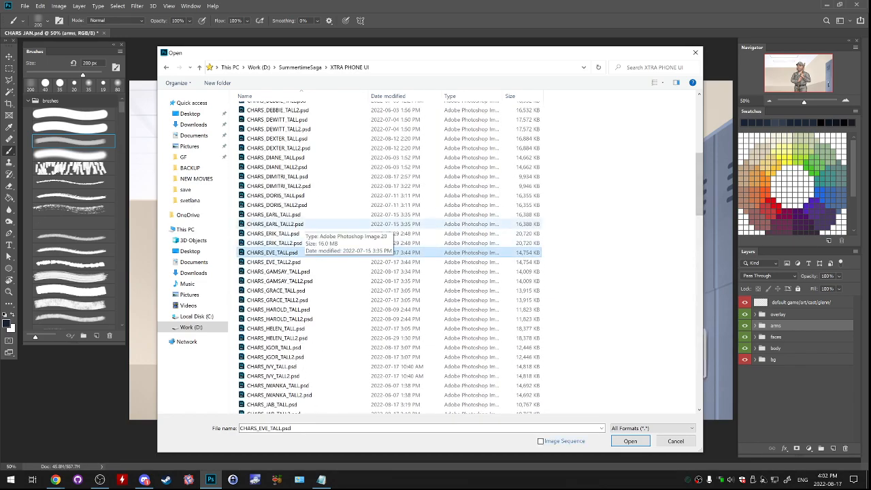
left_click(384, 233)
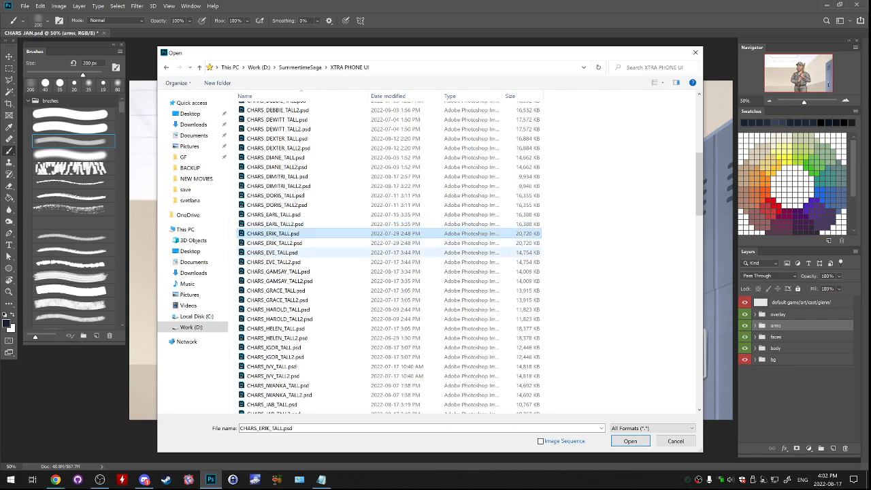
scroll(384, 233, "up", 4)
left_click(385, 325)
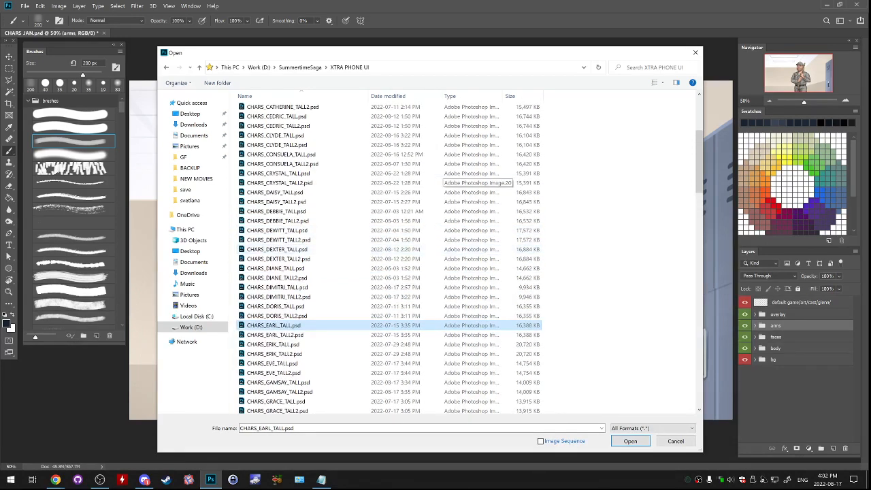
scroll(385, 325, "down", 5)
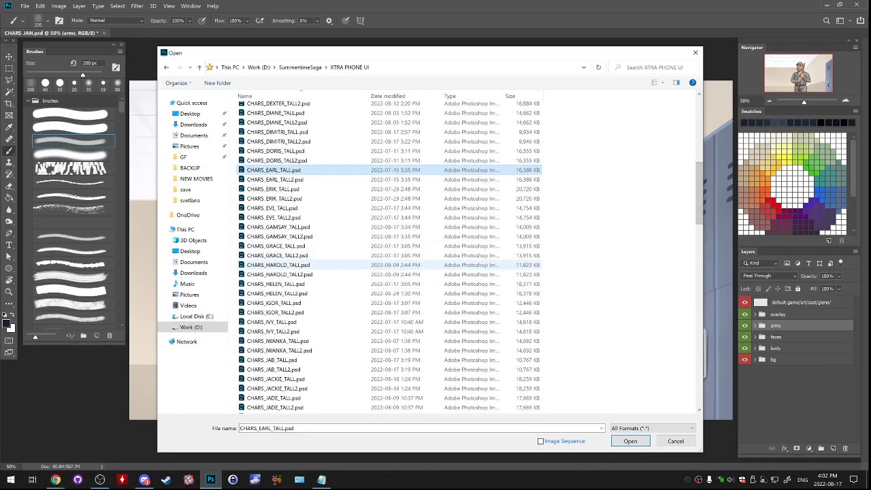
double_click(385, 264)
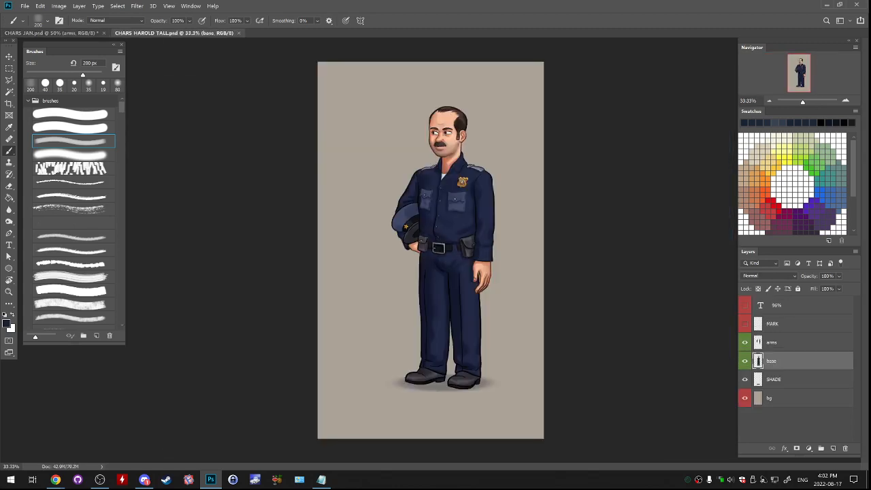
- Undock CHARS JAN.psd into a floating window over CHARS HAROLD TALL.psd and check what its arms group contains
left_click_drag(68, 33, 192, 112)
left_click_drag(408, 113, 305, 76)
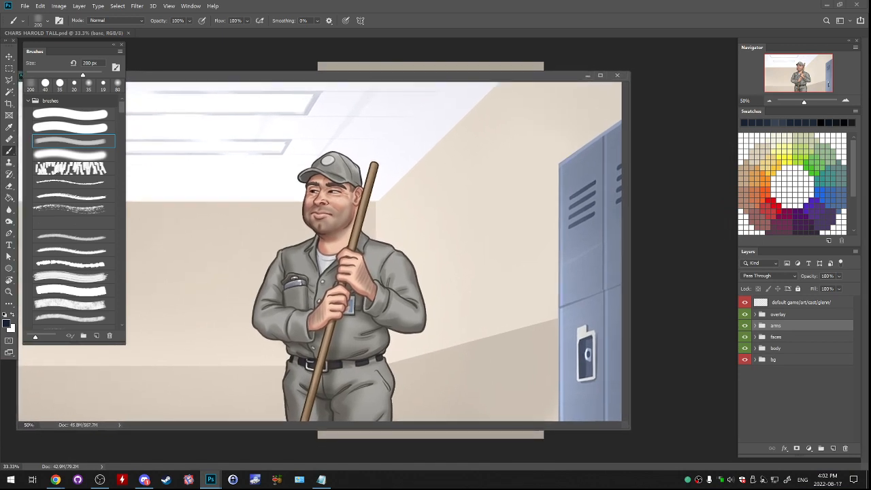
left_click(746, 326)
left_click(745, 326)
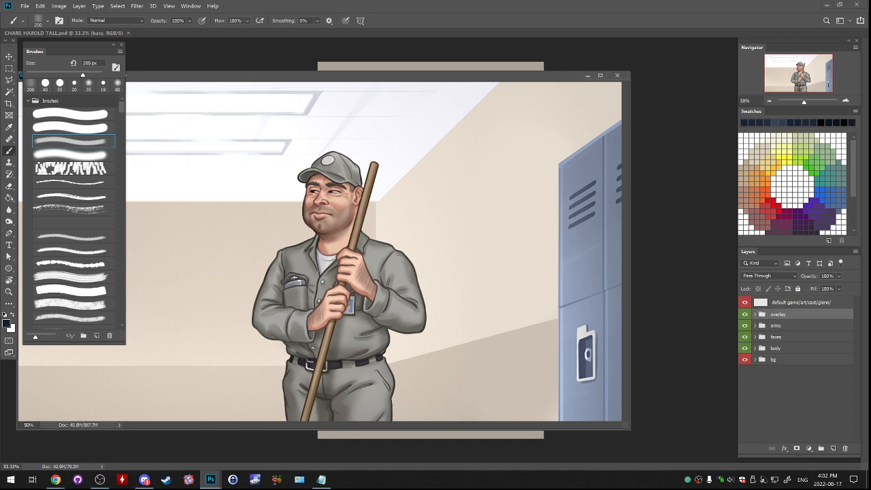
left_click(776, 326)
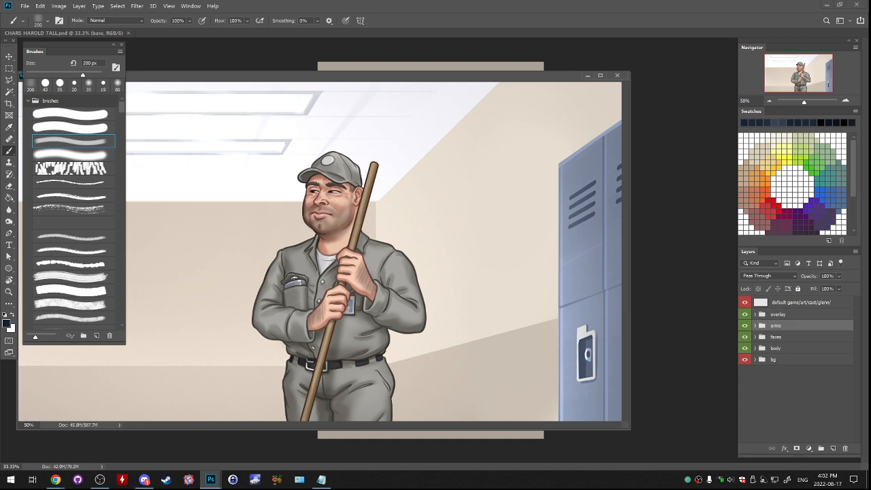
left_click_drag(340, 76, 390, 80)
- Copy the overlay, arms, faces and body groups from CHARS JAN.psd into CHARS HAROLD TALL.psd, above its existing arms layer
left_click(745, 314)
left_click(745, 314)
left_click(778, 314)
left_click(777, 326, "ctrl")
left_click(778, 337, "ctrl")
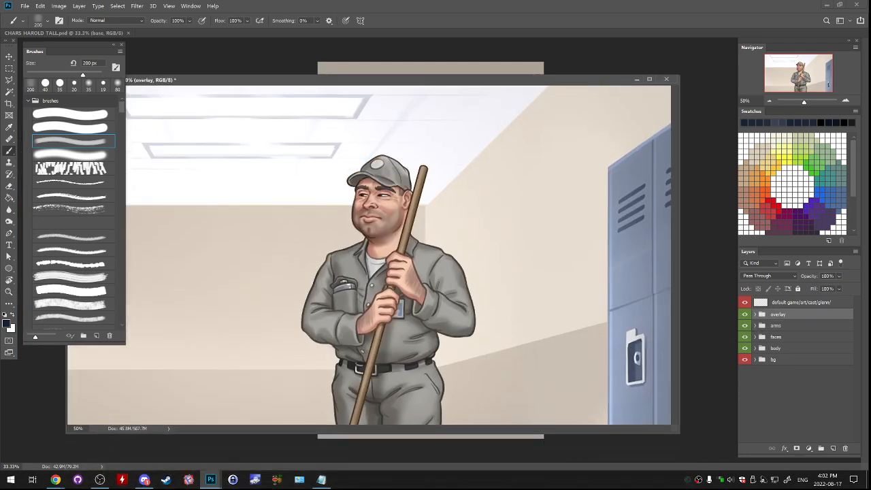
left_click(778, 348, "ctrl")
left_click_drag(778, 347, 536, 34)
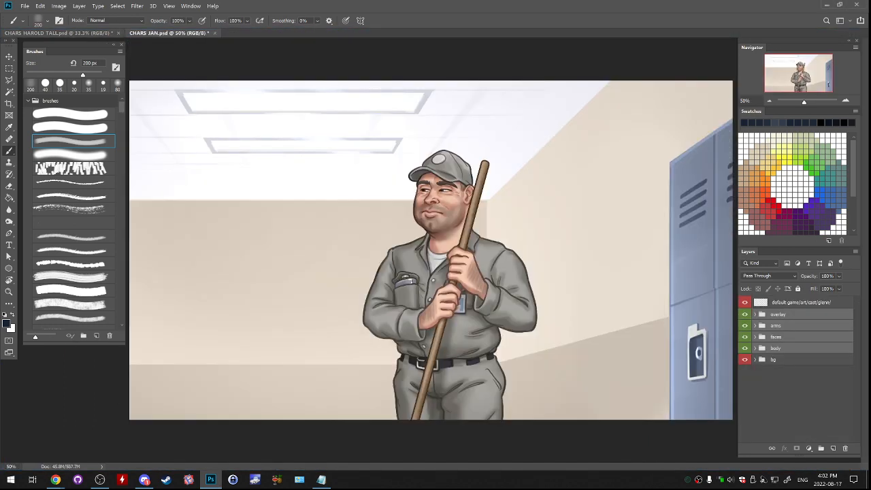
left_click(68, 33)
key("ctrl+bracketright")
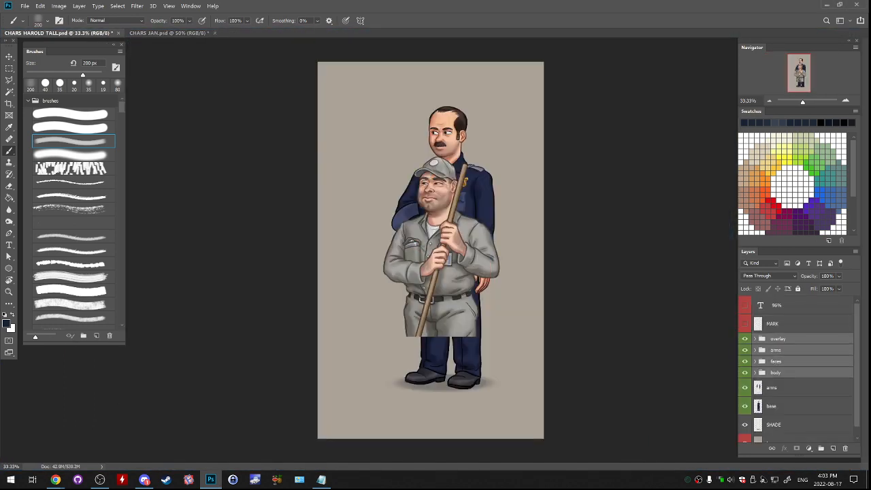
- Scale the copied janitor groups to 94% and align the janitor's head and torso over the policeman figure
left_click_drag(476, 260, 486, 205)
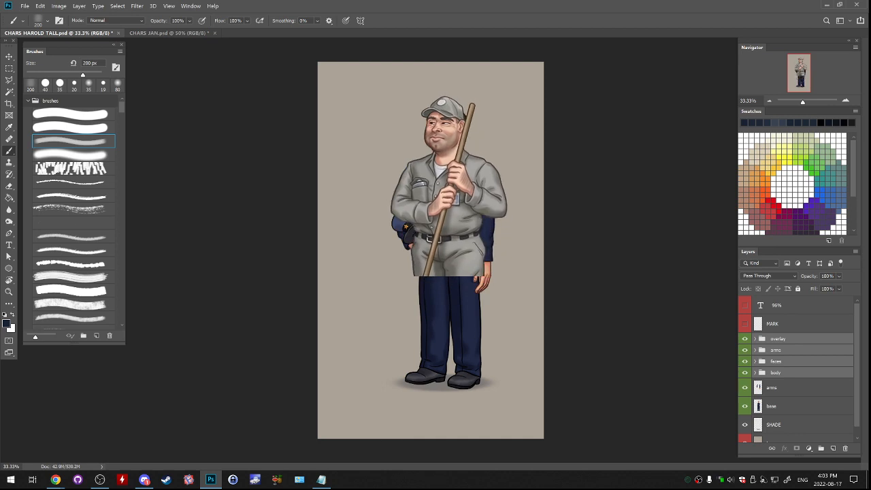
mouse_move(450, 240)
left_mouse_down()
mouse_move(496, 265)
mouse_move(439, 234)
left_mouse_up()
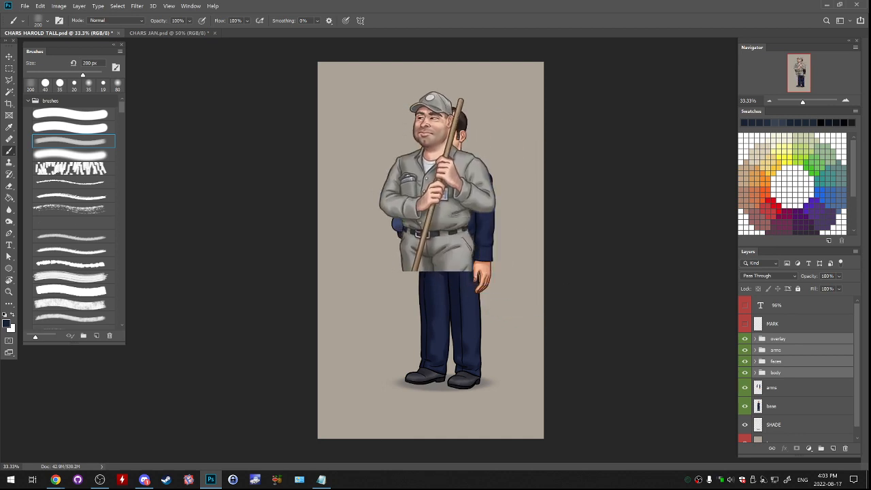
key("ctrl+t")
double_click(152, 21)
type("94")
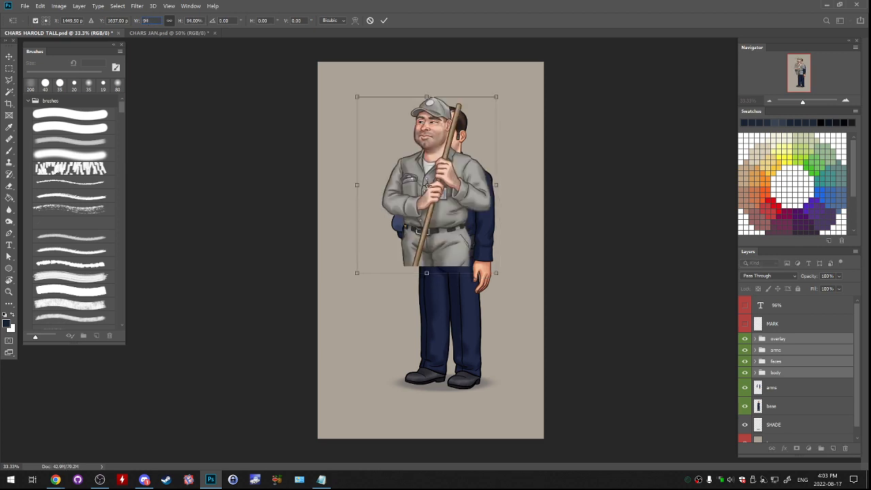
key("Return")
mouse_move(455, 185)
left_mouse_down()
mouse_move(472, 197)
mouse_move(462, 186)
left_mouse_up()
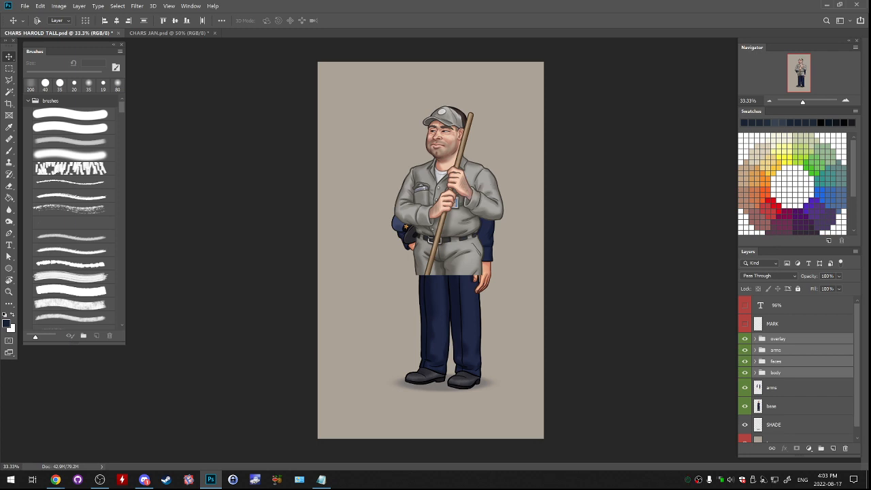
- Show the hidden percentage text layer and change its text to 94%
left_click(776, 306)
left_click(744, 305)
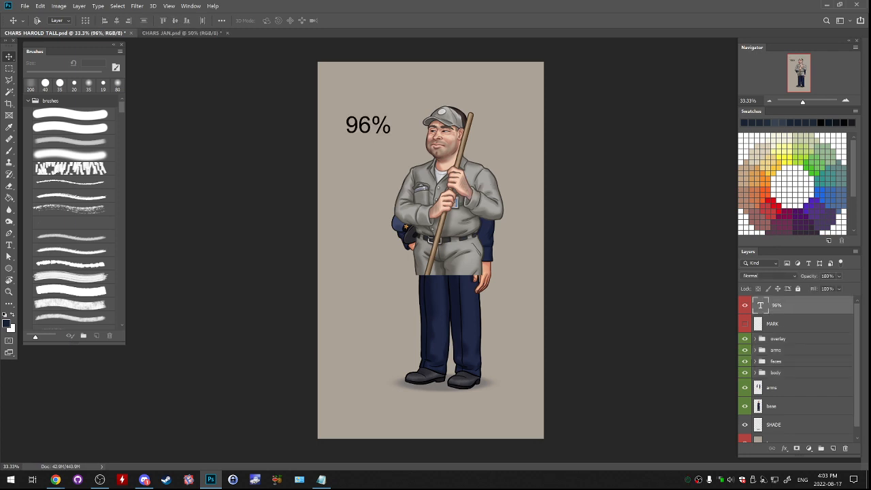
left_click(9, 245)
left_click_drag(359, 126, 371, 126)
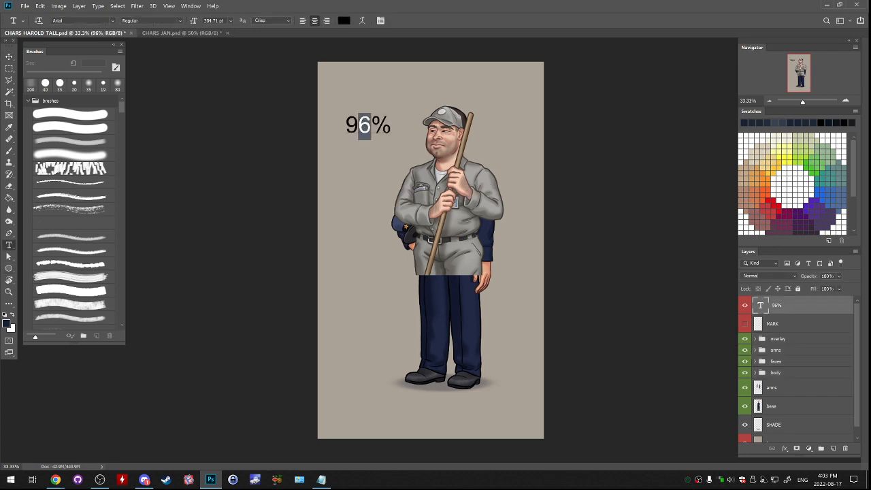
type("4")
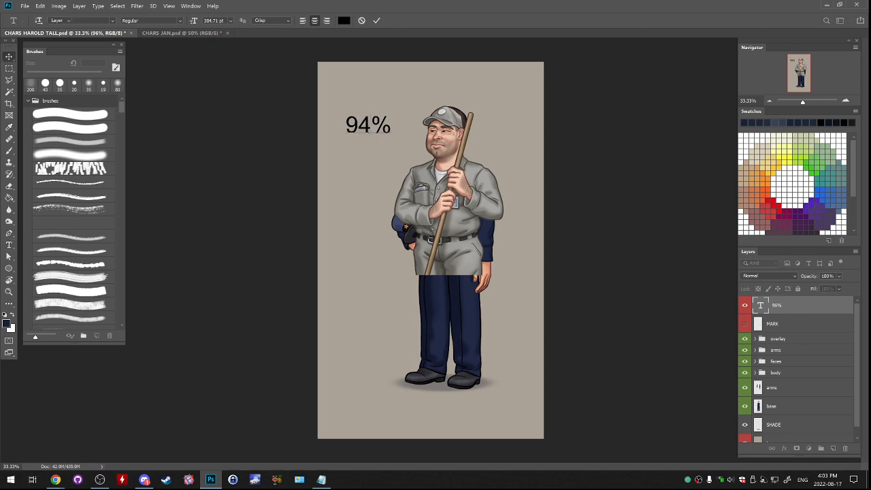
left_click(9, 57)
- Move the overlay group below the janitor's arms group, merge it with the faces and body groups, and name the merged layer base
left_click(777, 339)
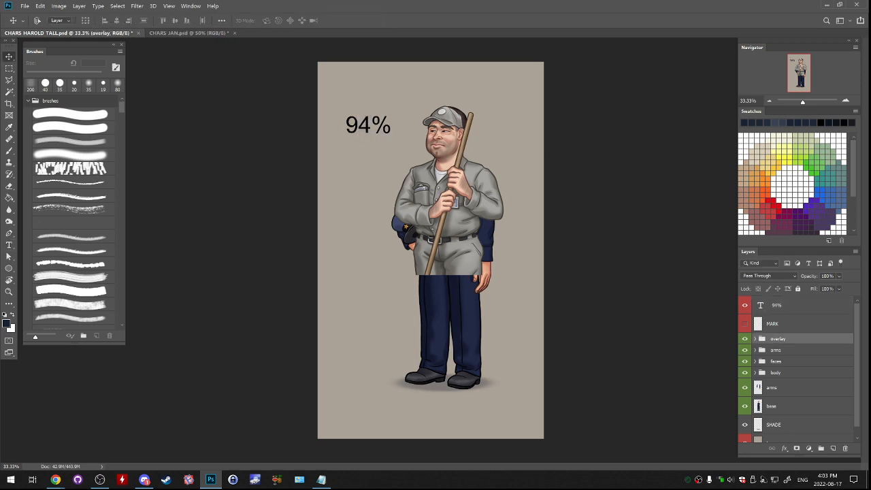
left_click(776, 349)
left_click(744, 339)
left_click(745, 339)
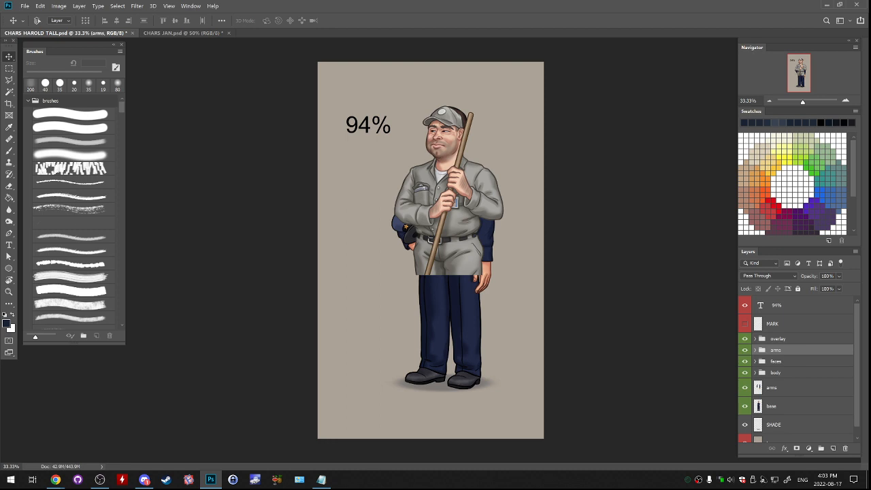
left_click(778, 339)
left_click_drag(778, 339, 777, 355)
left_click(776, 361, "ctrl")
left_click(775, 373, "ctrl")
key("ctrl+e")
left_click(745, 353)
left_click(744, 354)
double_click(774, 353)
type("base")
- Merge the janitor's arms group into a single layer and compare it against the new base layer by toggling its visibility
left_click(778, 339)
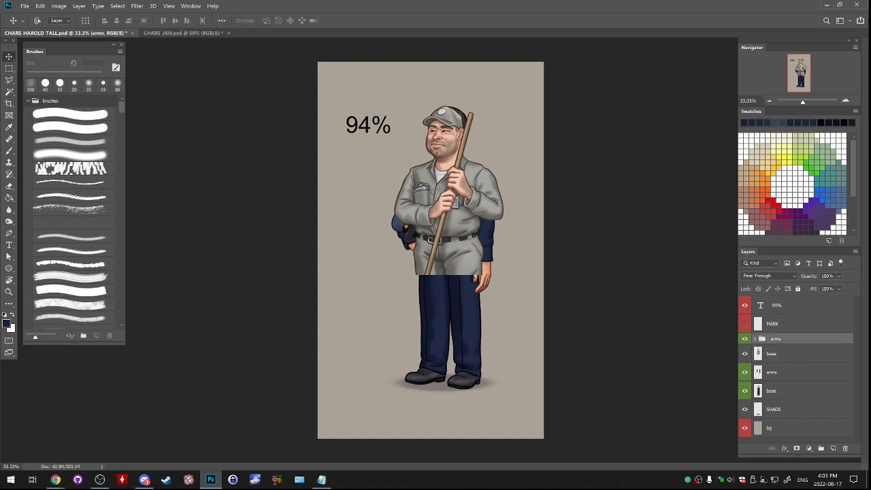
key("ctrl+e")
left_click(744, 343)
left_click(745, 342)
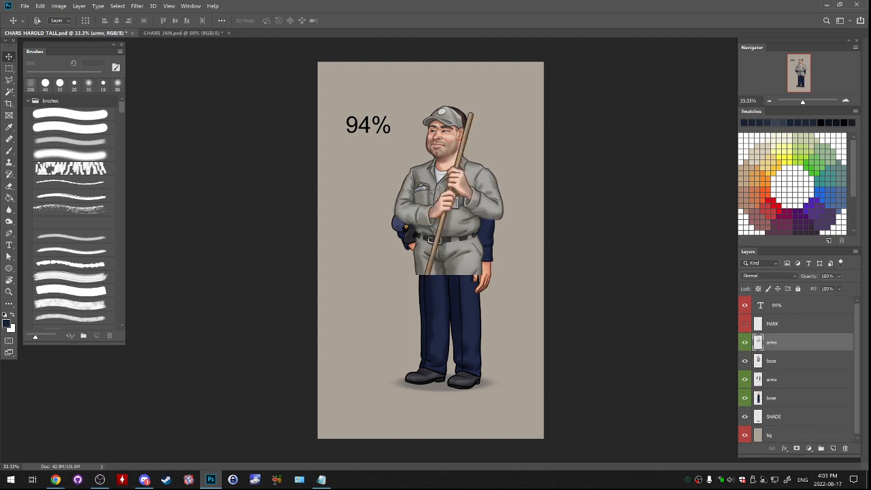
left_click(744, 342)
left_click(744, 342)
left_click(778, 361)
left_click(744, 343)
left_click(745, 342)
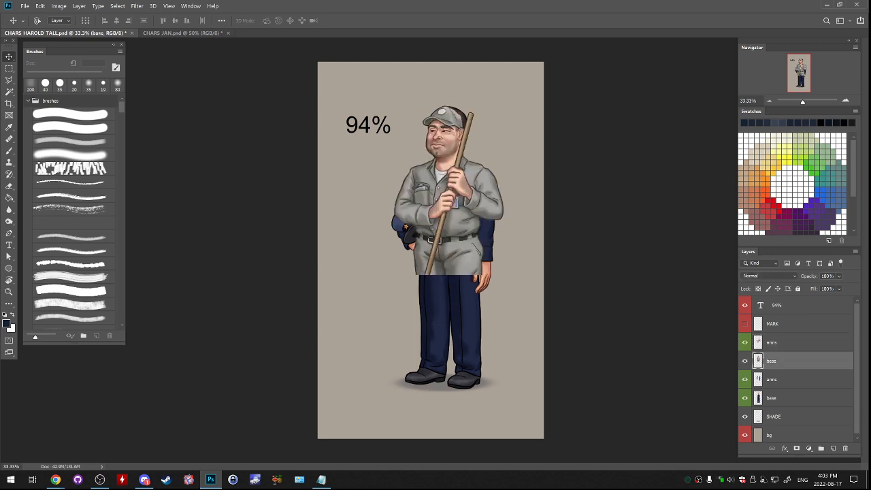
- Check the policeman's arms layer by toggling its visibility, then delete that layer
left_click(778, 343, "ctrl")
left_click(744, 379)
left_click(745, 379)
left_click(778, 379)
left_click_drag(778, 379, 845, 449)
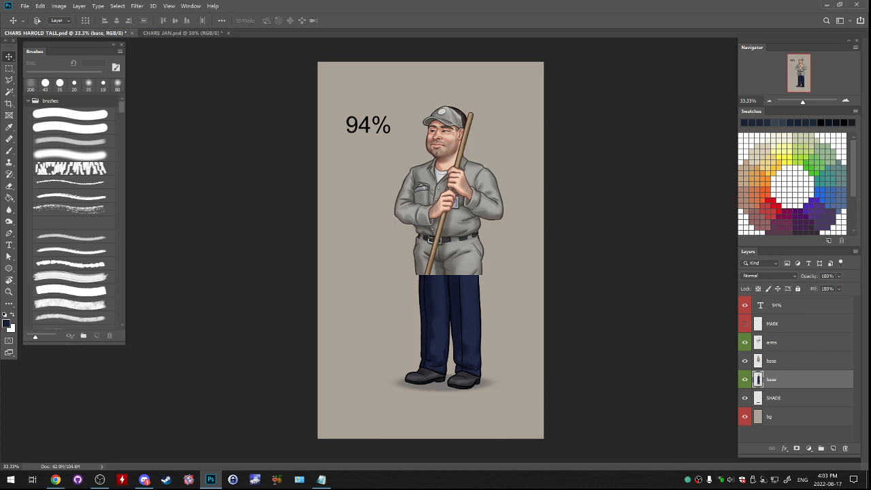
- Erase the policeman base layer above the cut edge of the janitor's trousers, keeping only the lower legs and shoes
left_click(9, 68)
left_click_drag(318, 62, 553, 270)
key("Delete")
key("ctrl+d")
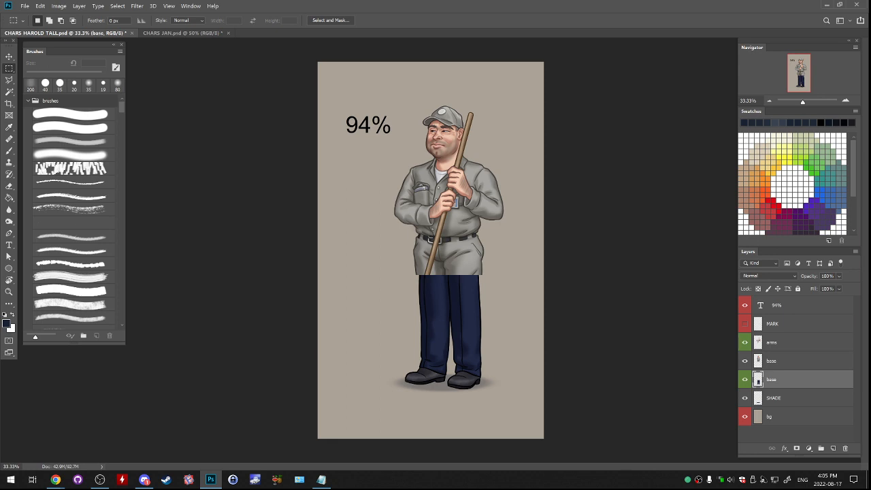
left_click(745, 379)
left_click(745, 379)
- Lower the opacity of the policeman legs layer to 41% so the legs serve as a faint guide
left_click_drag(839, 275, 829, 287)
left_click(845, 100)
left_click_drag(800, 73, 799, 81)
left_click(845, 100)
left_click(845, 101)
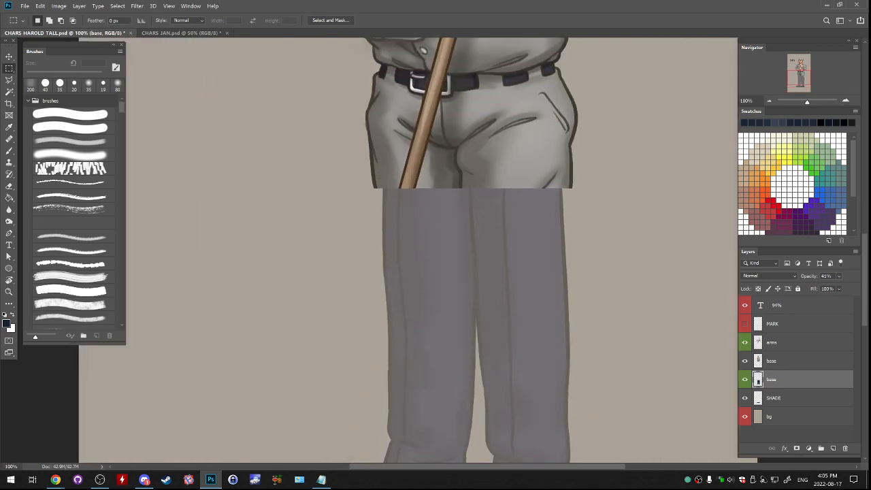
- Add a new layer named sketch above the janitor's arms layer, with a hard round brush and black as the drawing colour
left_click(789, 362)
left_click(789, 343)
left_click(833, 449)
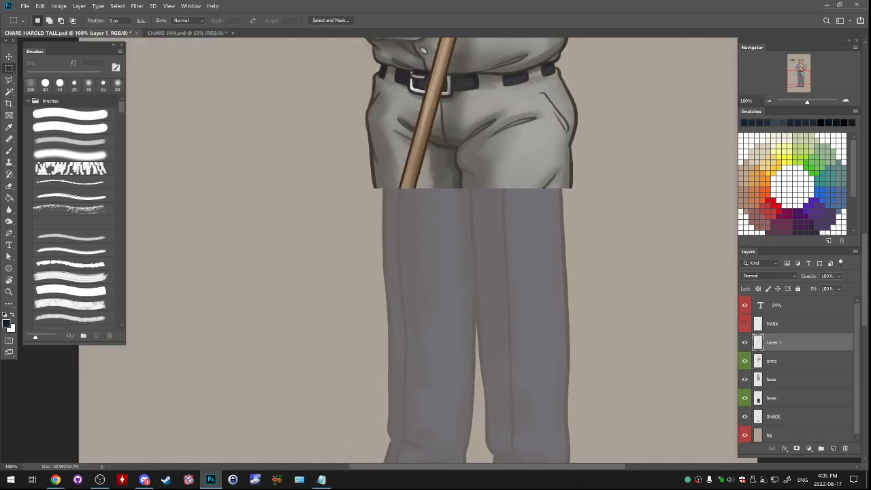
key("b")
left_click(102, 84)
key("d")
mouse_move(443, 272)
left_mouse_down()
mouse_move(421, 245)
mouse_move(384, 229)
left_mouse_up()
key("ctrl+minus")
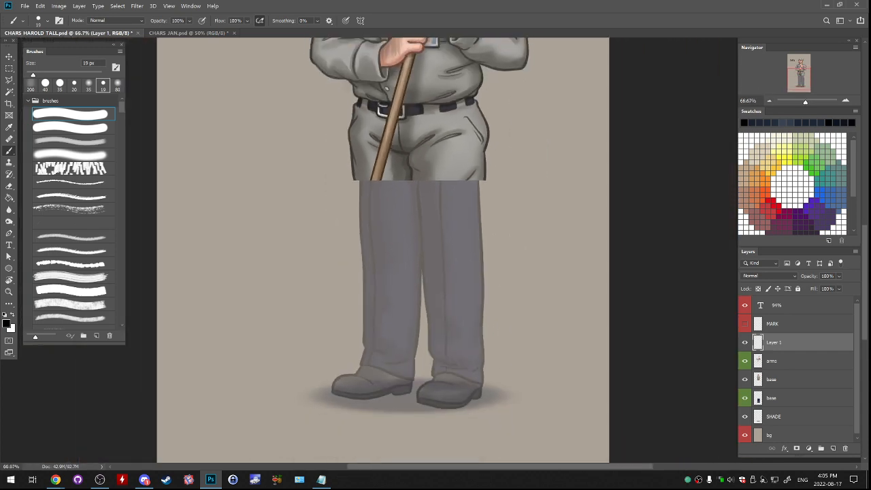
double_click(774, 342)
type("sketch")
key("Return")
- Sketch the inner seam between the trouser legs down to the cuff in black with a 45 px brush, undoing unsatisfactory strokes
left_click_drag(415, 182, 416, 253)
key("ctrl+z")
key("ctrl+z")
key("bracketright")
key("bracketright")
key("bracketright")
key("bracketright")
key("bracketright")
key("bracketright")
left_click_drag(412, 177, 427, 310)
key("ctrl+z")
key("ctrl+z")
key("ctrl+z")
left_click_drag(422, 272, 427, 354)
key("ctrl+z")
key("ctrl+z")
mouse_move(429, 352)
left_mouse_down()
mouse_move(439, 361)
mouse_move(429, 369)
left_mouse_up()
key("ctrl+z")
key("ctrl+z")
left_click_drag(433, 357, 431, 375)
left_click_drag(485, 176, 482, 243)
key("ctrl+z")
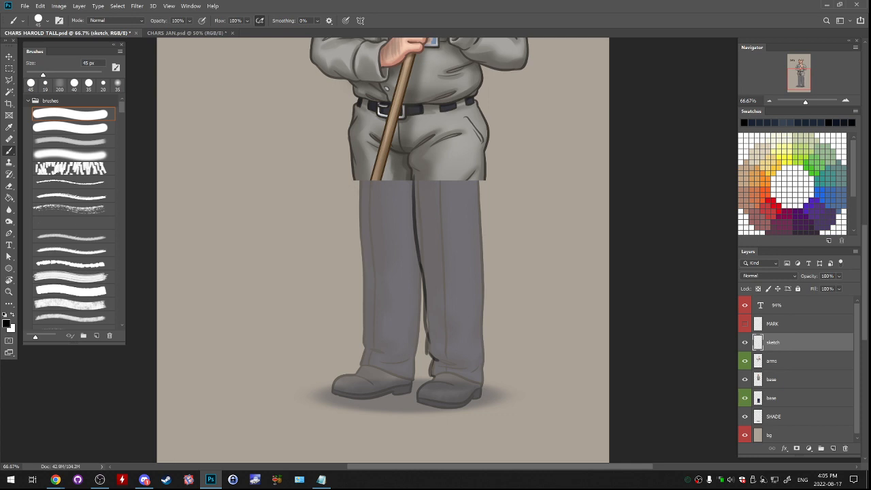
- Close the CHARS_JAN.psd document without saving its changes
left_click(185, 33)
key("ctrl+w")
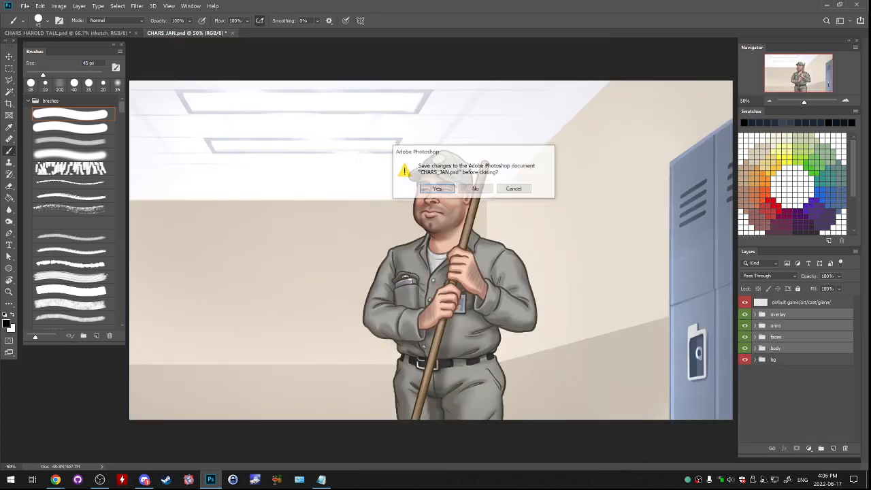
left_click(476, 188)
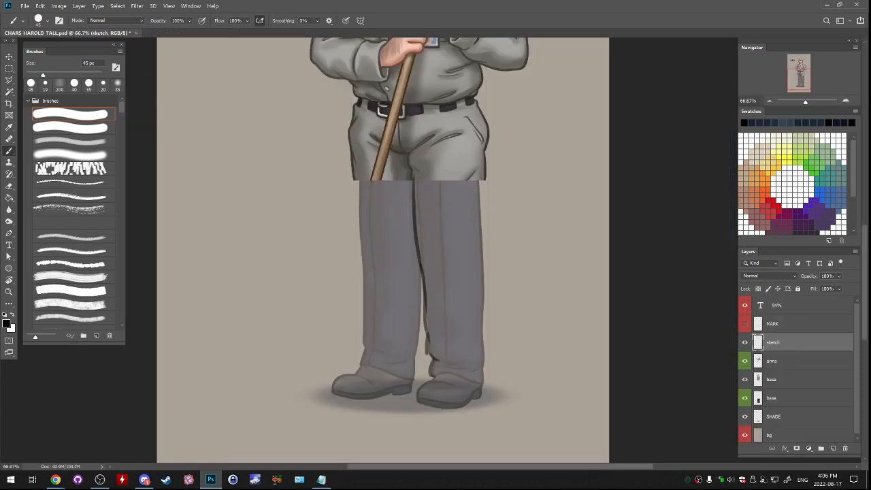
- Save the composite in the XTRA PHONE UI folder as a new file named CHARS_GLEN_TALL.psd
left_click(24, 5)
left_click(41, 103)
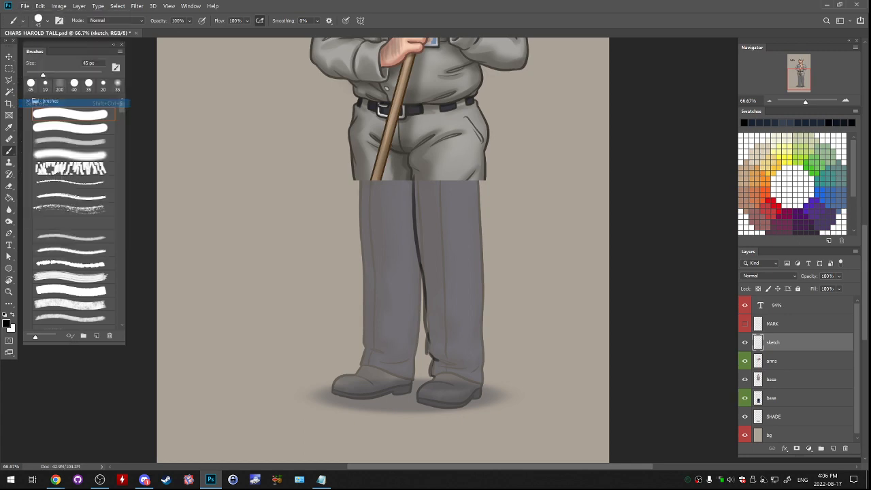
left_click_drag(80, 357, 102, 356)
type("EARL")
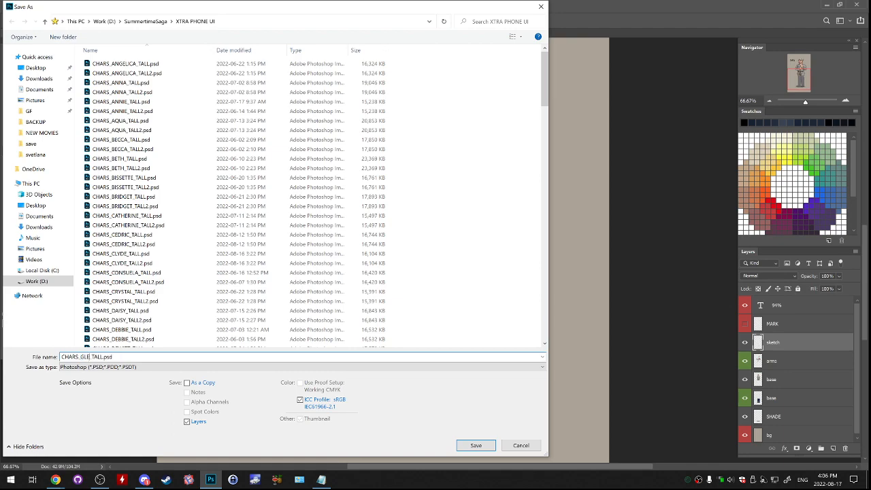
key("Return")
key("Return")
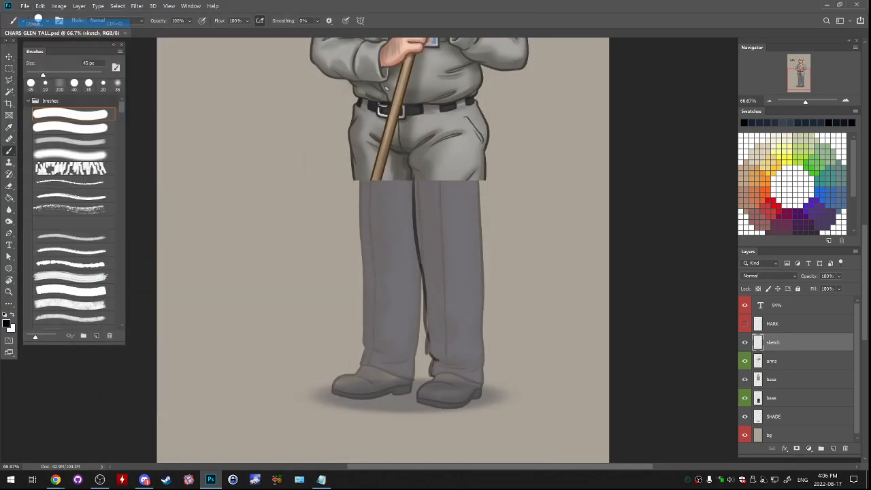
- Look through the tall character files in the XTRA PHONE UI folder for a file to open
key("ctrl+o")
left_click_drag(383, 9, 517, 55)
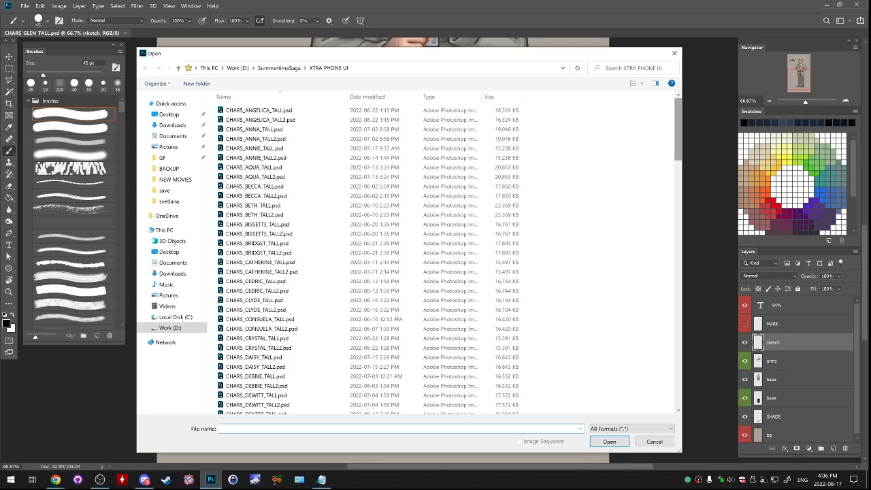
mouse_move(679, 136)
left_mouse_down()
mouse_move(678, 148)
mouse_move(678, 136)
left_mouse_up()
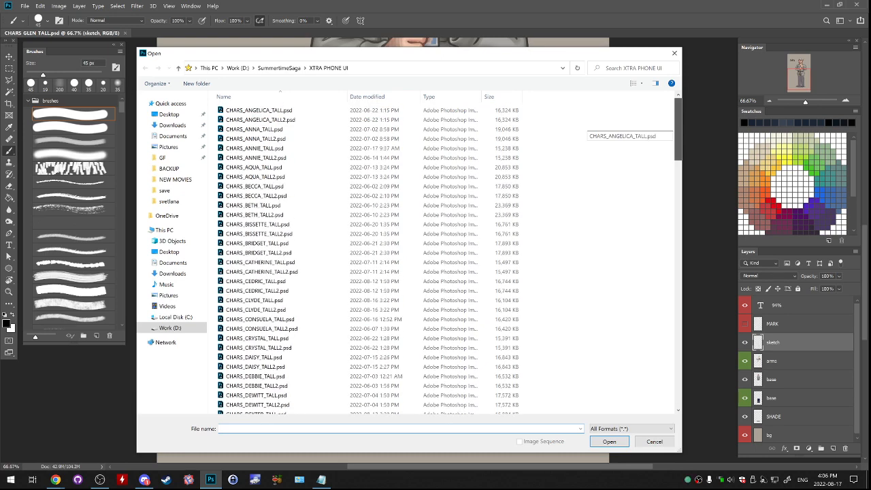
left_click_drag(679, 136, 678, 136)
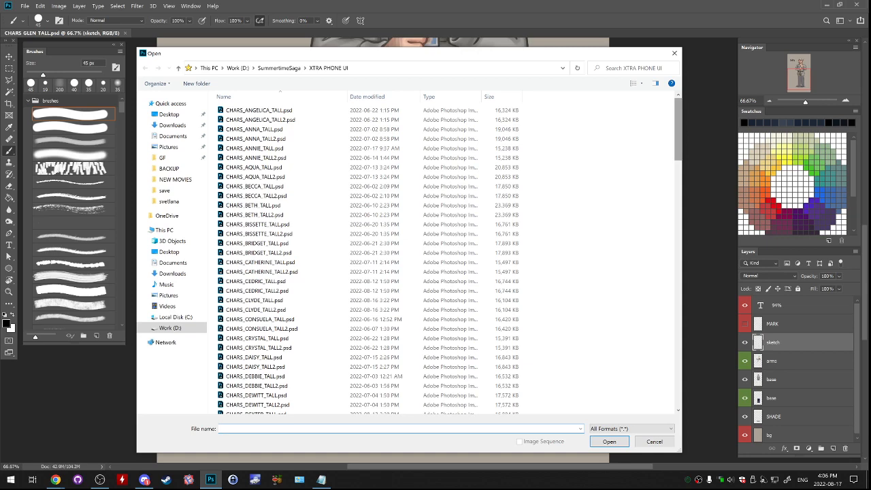
left_click_drag(678, 122, 679, 122)
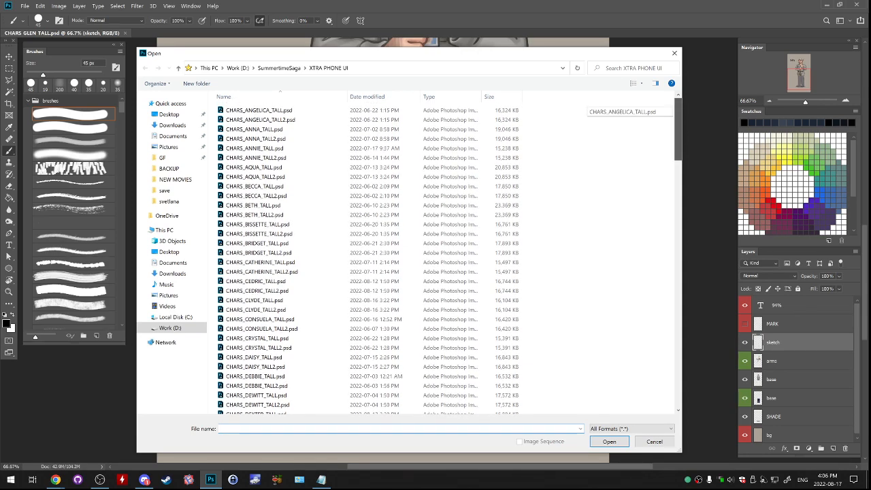
mouse_move(678, 123)
left_mouse_down()
mouse_move(678, 137)
mouse_move(678, 123)
left_mouse_up()
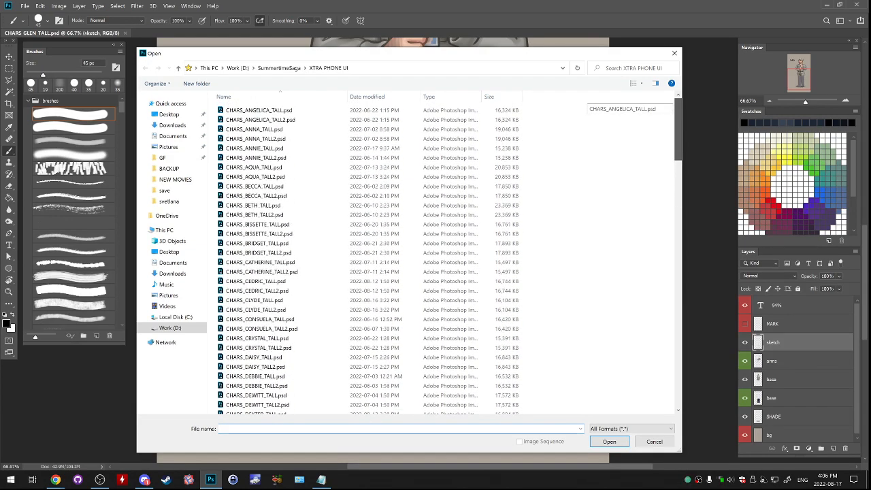
mouse_move(678, 123)
left_mouse_down()
mouse_move(679, 144)
mouse_move(679, 122)
left_mouse_up()
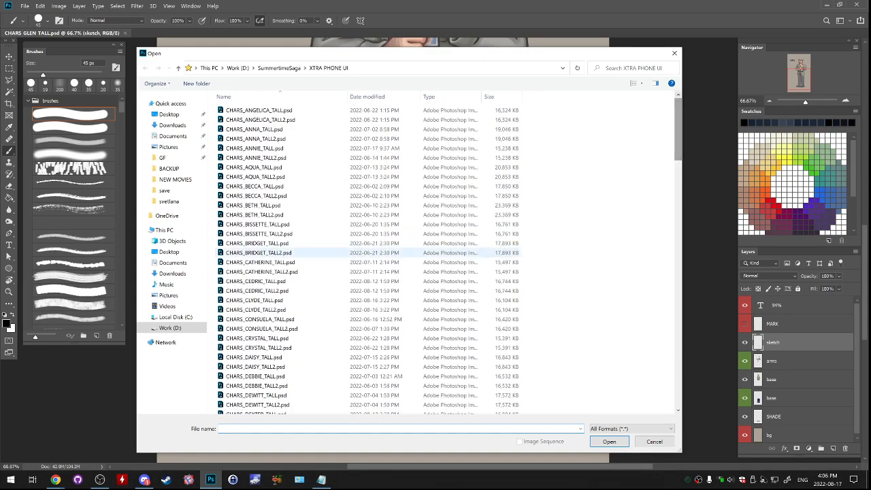
scroll(408, 272, "down", 20)
left_click(435, 276)
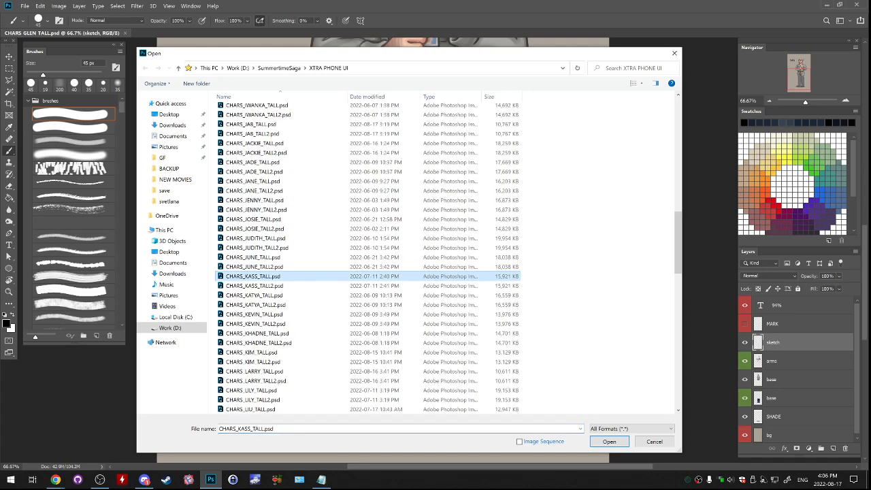
left_click_drag(678, 221, 677, 235)
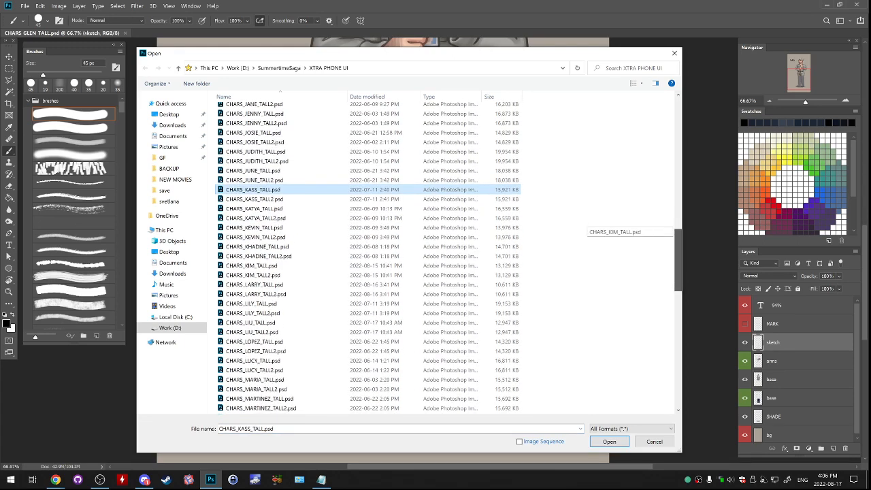
left_click_drag(678, 234, 677, 300)
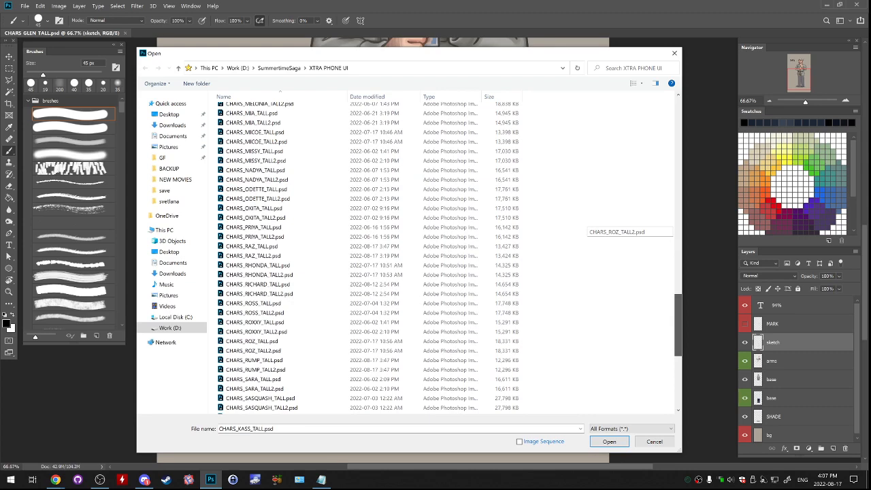
left_click_drag(678, 300, 677, 348)
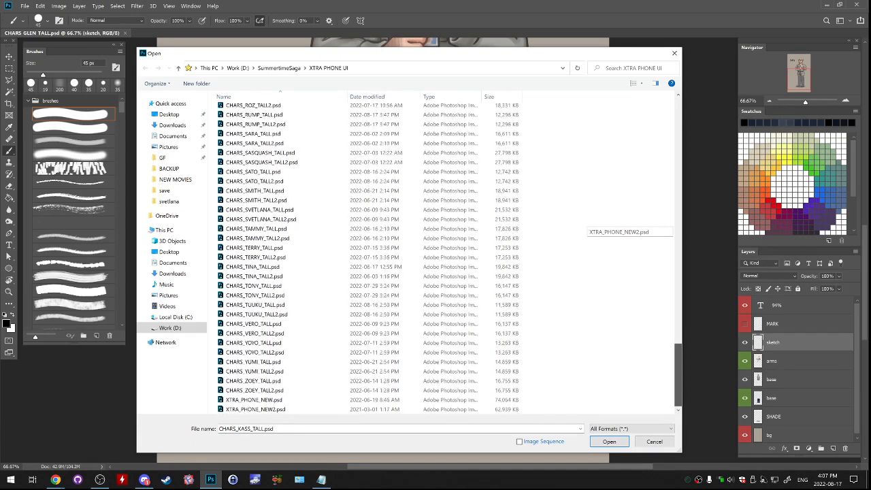
scroll(449, 258, "up", 2)
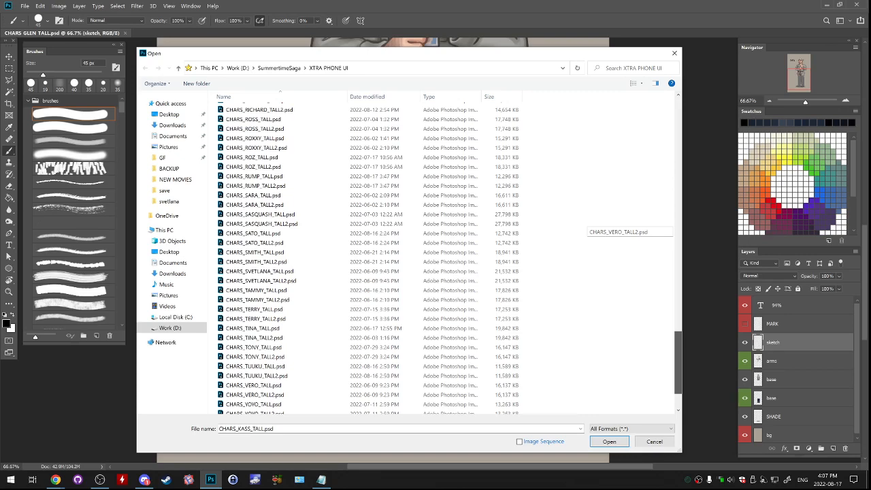
scroll(449, 258, "down", 1)
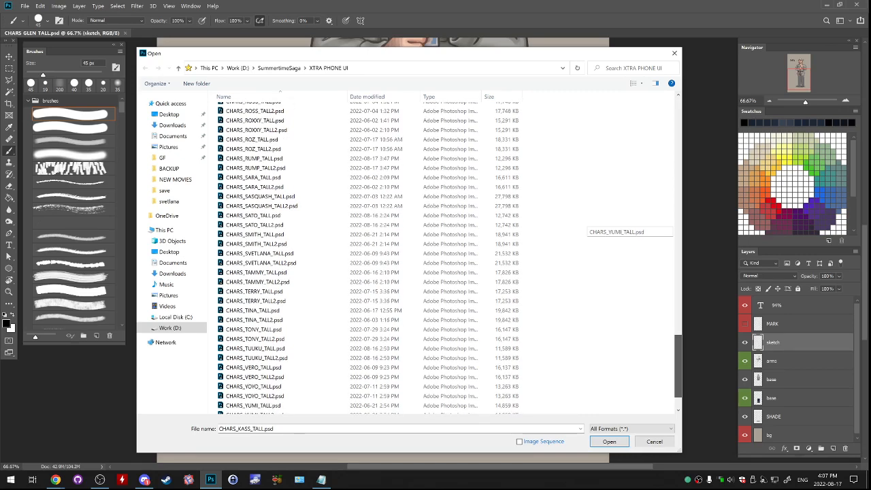
scroll(449, 259, "down", 2)
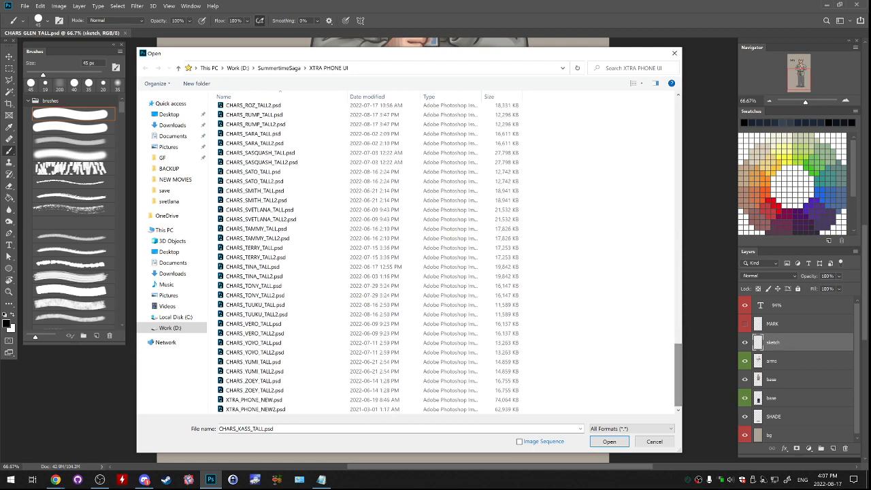
left_click(286, 295)
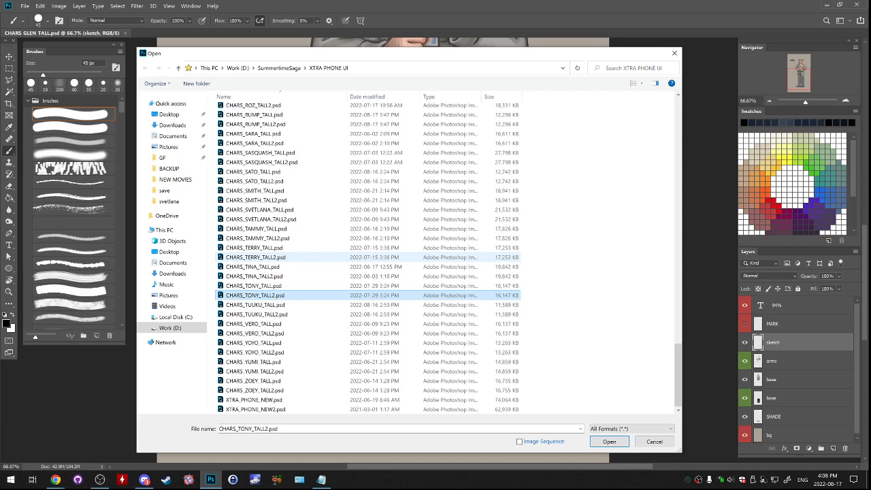
left_click_drag(486, 56, 435, 68)
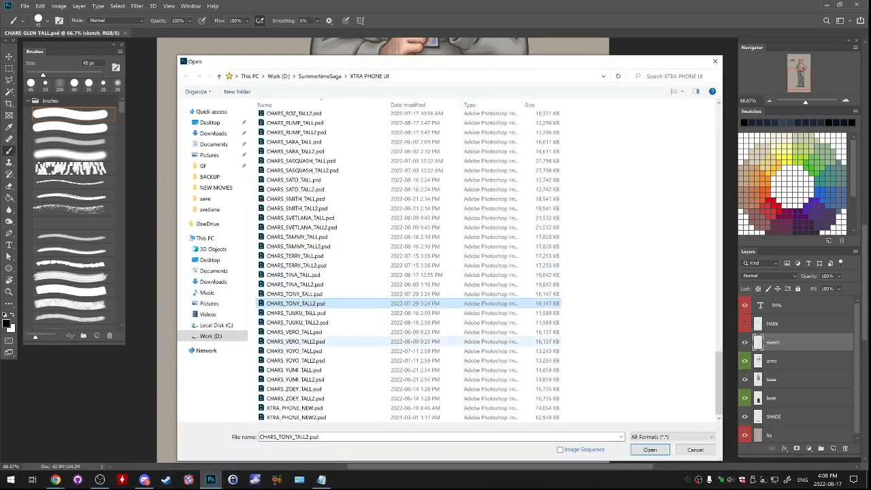
left_click_drag(661, 68, 630, 53)
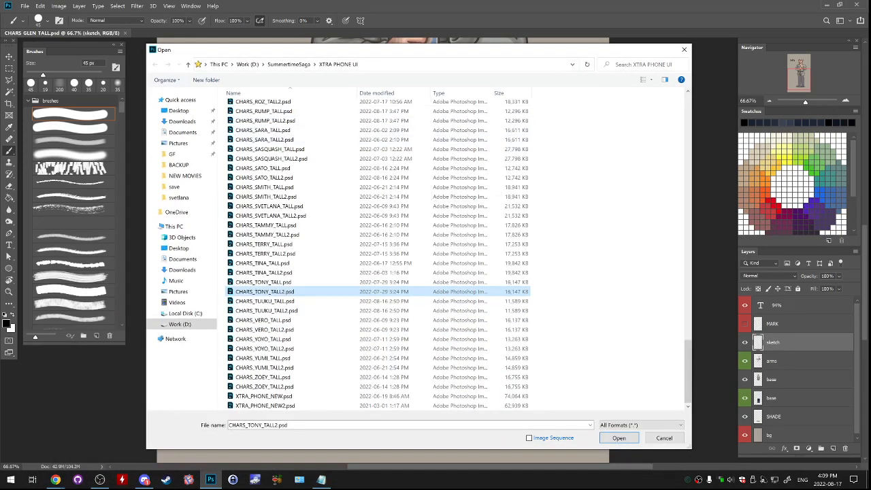
- Go up to the SummertimeSaga folder and browse into its LOCATION SCHOOL folder
left_click(289, 64)
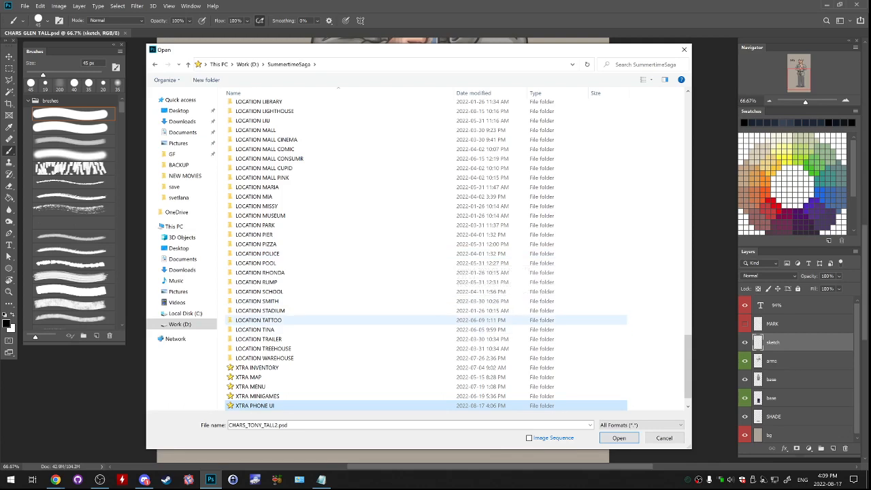
double_click(436, 291)
scroll(410, 288, "down", 7)
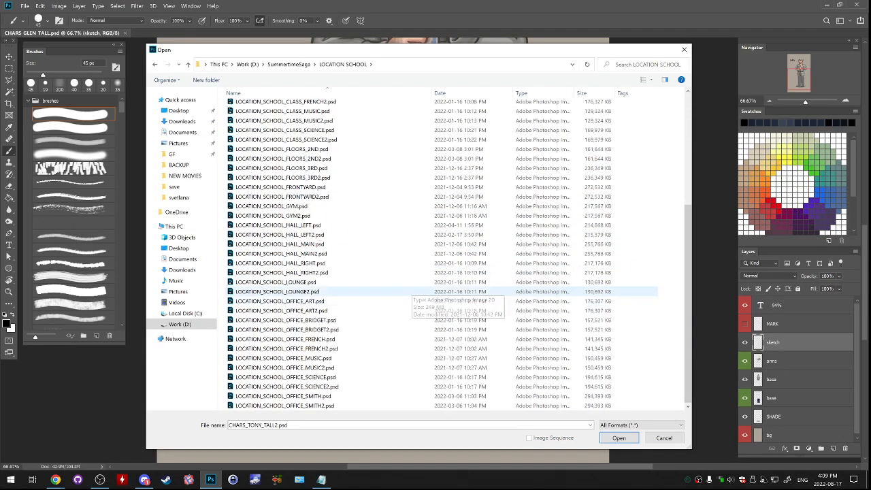
- Look through the school location files and open LOCATION_SCHOOL_HALL_LEFT.psd
left_click(313, 225)
left_click(338, 197)
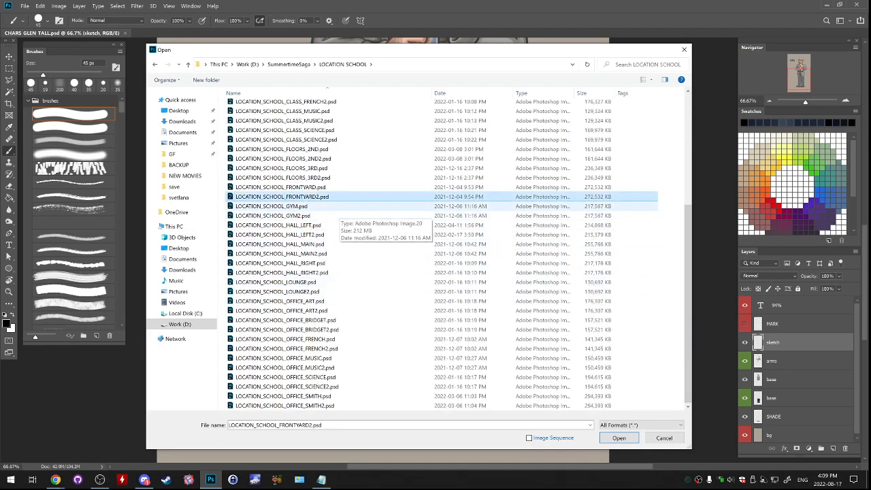
left_click(339, 206)
scroll(547, 221, "up", 6)
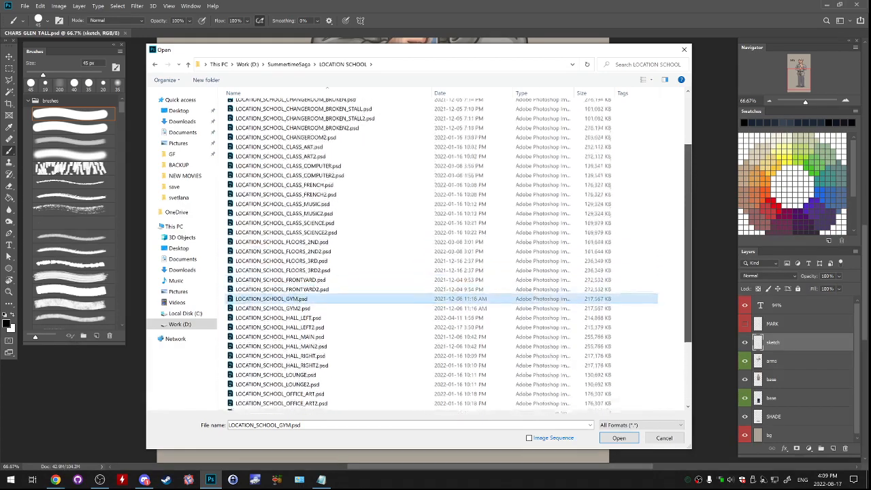
scroll(459, 255, "down", 5)
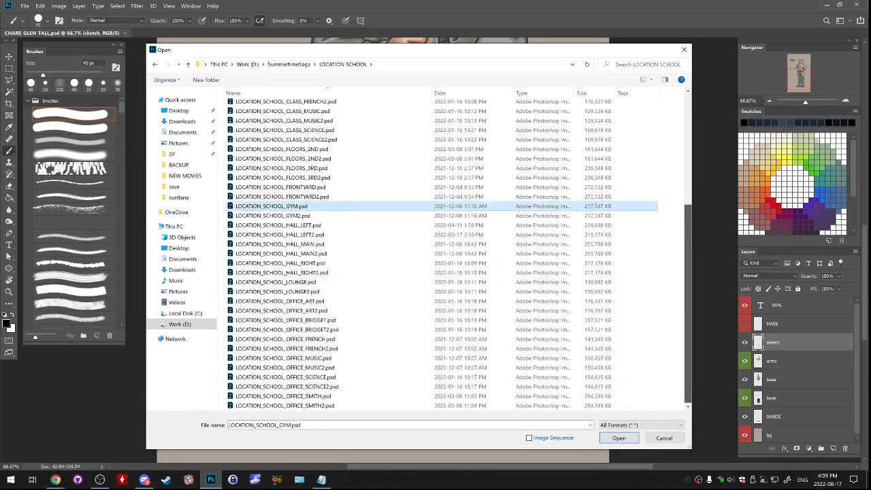
left_click(276, 282)
left_click(306, 320)
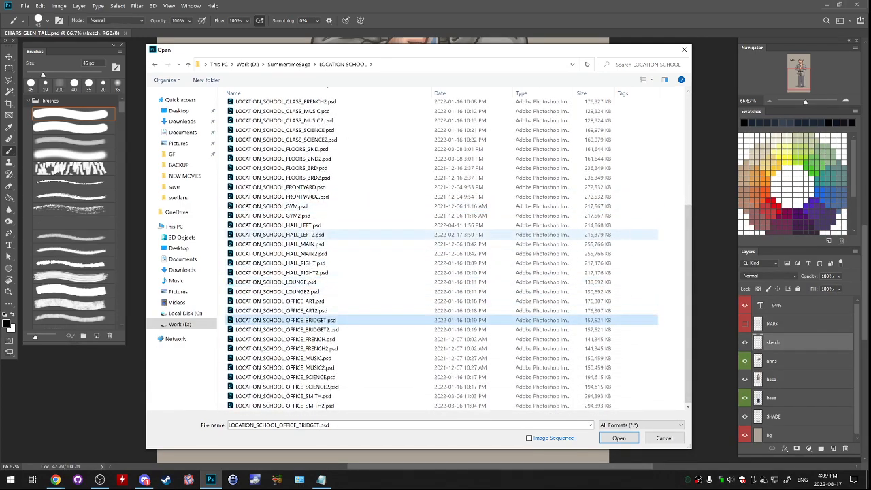
scroll(338, 279, "up", 3)
scroll(354, 266, "up", 3)
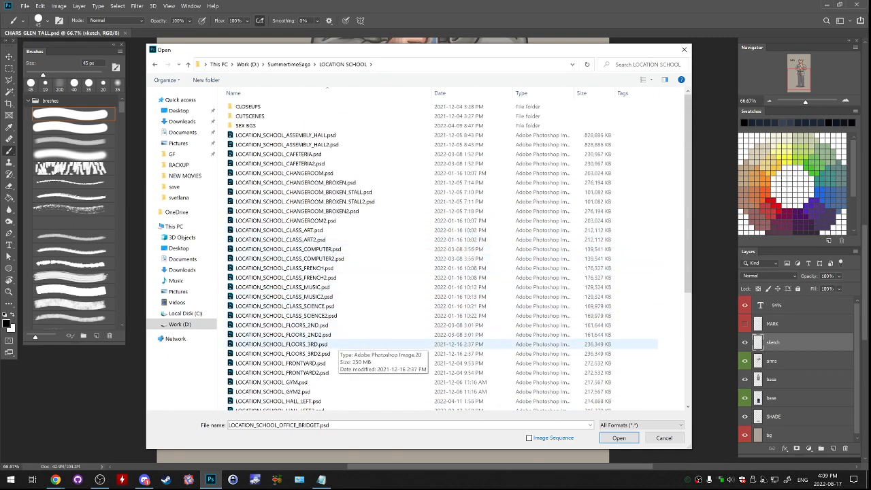
scroll(327, 343, "down", 1)
left_click(371, 339)
scroll(374, 344, "down", 4)
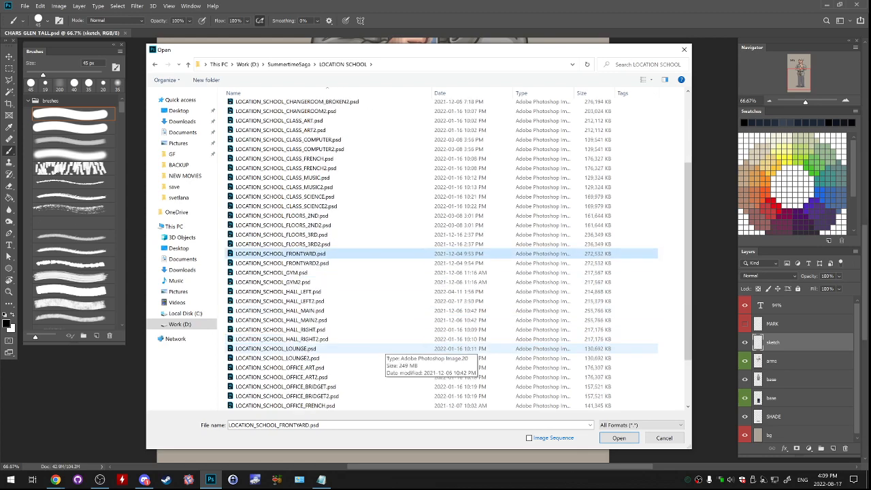
double_click(340, 262)
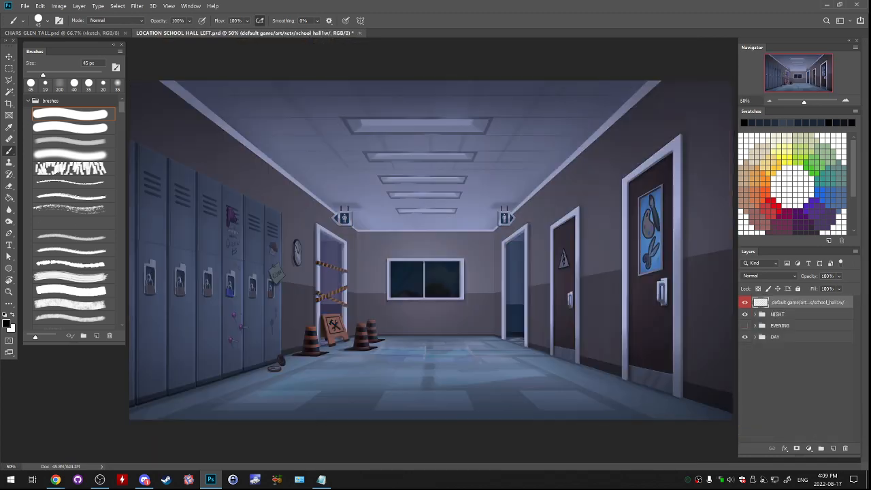
- Preview the night and evening versions of the school hallway and hide them again
left_click(745, 314)
left_click(745, 326)
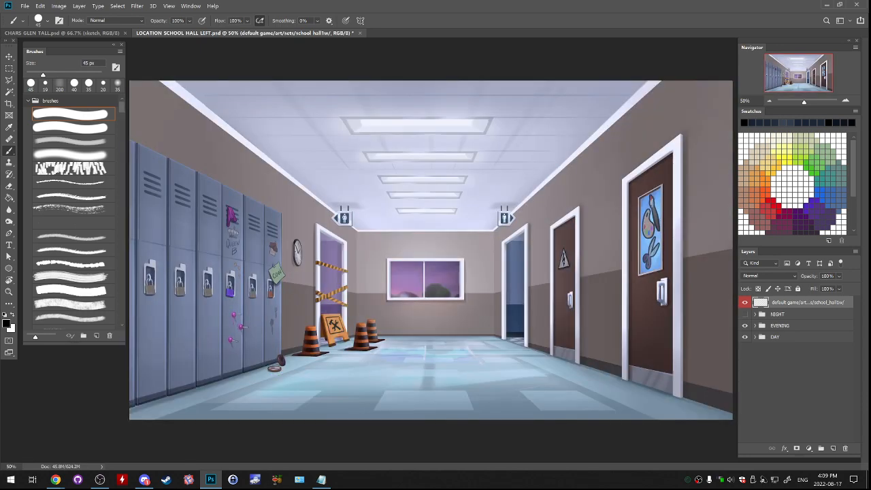
left_click(745, 326)
- Expand the DAY group and show its hidden character layers, including the uniform sleeping ones with the full-length janitor
left_click(754, 337)
scroll(756, 339, "down", 3)
left_click_drag(737, 359, 739, 358)
left_click(745, 358)
left_click(745, 346)
left_click(745, 334)
left_click(745, 324)
left_click(746, 313)
left_click(745, 312)
left_click(745, 301)
left_click(746, 312)
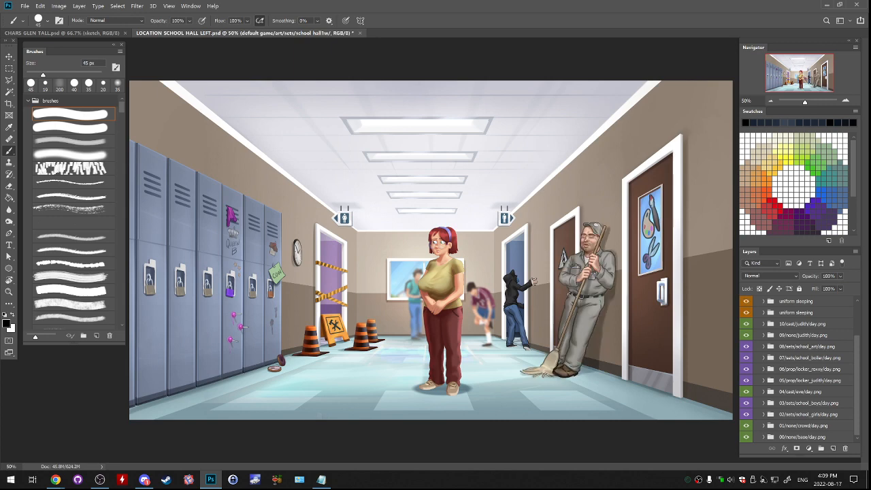
- Return to the CHARS GLEN TALL.psd document with the sketch layer active, checking the hallway janitor's legs and shoes as reference
left_click(64, 33)
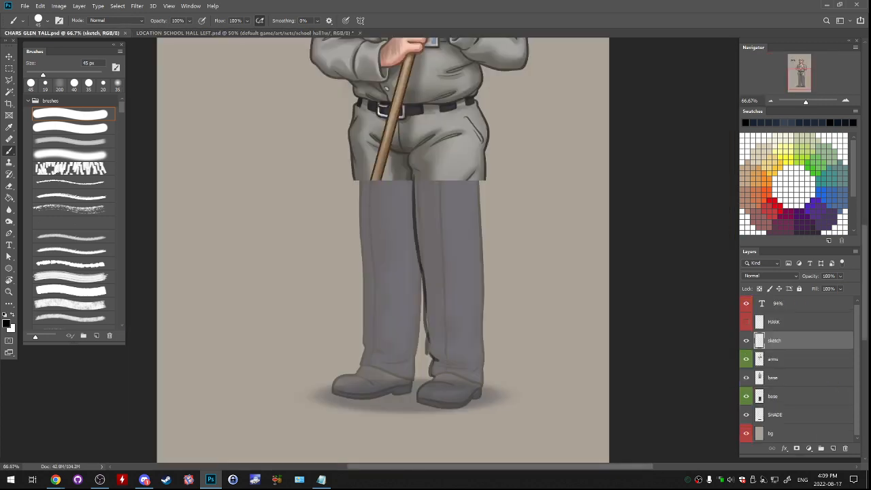
left_click(775, 323)
left_click(775, 341)
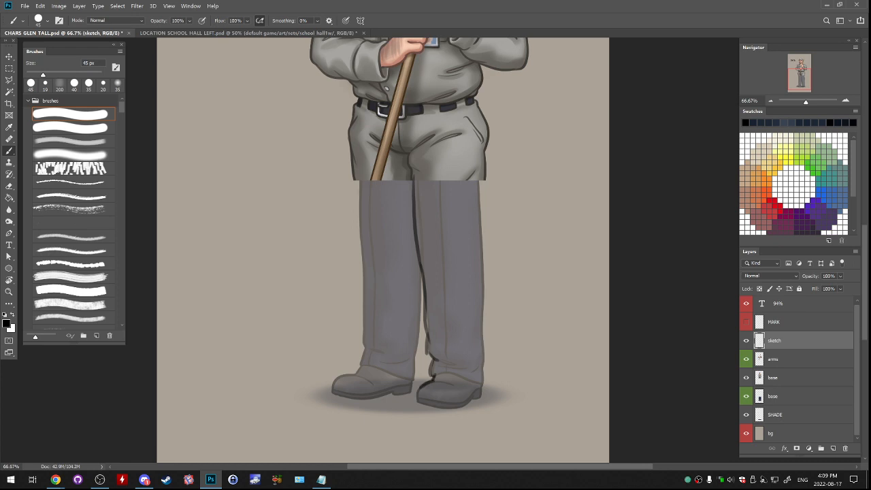
key("ctrl+Tab")
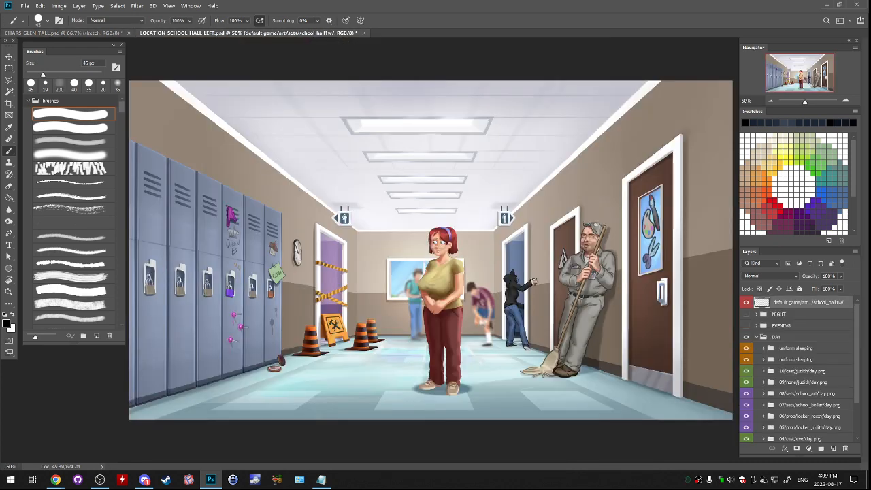
key("ctrl+Tab")
- Outline the right-hand shoe with its sole and the trouser hem above it in black, undoing unsatisfactory strokes
mouse_move(417, 387)
left_mouse_down()
mouse_move(419, 403)
mouse_move(456, 409)
mouse_move(473, 397)
left_mouse_up()
key("ctrl+z")
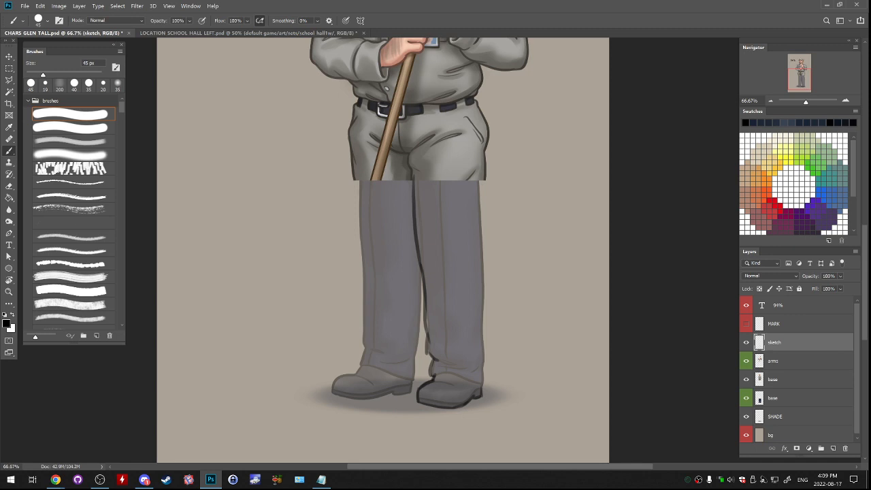
mouse_move(420, 397)
left_mouse_down()
mouse_move(451, 402)
mouse_move(480, 391)
left_mouse_up()
key("ctrl+z")
left_click_drag(433, 375, 482, 386)
- Sketch the outer edge of the right-hand trouser leg in black from the hip down to the knee, undoing poor strokes
left_click_drag(483, 165, 484, 282)
key("ctrl+z")
key("ctrl+z")
left_click_drag(483, 164, 484, 283)
key("ctrl+z")
left_click_drag(483, 169, 481, 297)
- Continue the outer edge of the right-hand trouser leg from the knee down to the cuff, retrying the stroke as needed
key("ctrl+z")
key("ctrl+z")
left_click_drag(481, 265, 483, 355)
key("ctrl+z")
mouse_move(482, 278)
left_mouse_down()
mouse_move(483, 388)
mouse_move(469, 373)
left_mouse_up()
key("ctrl+z")
key("ctrl+z")
key("ctrl+z")
key("ctrl+z")
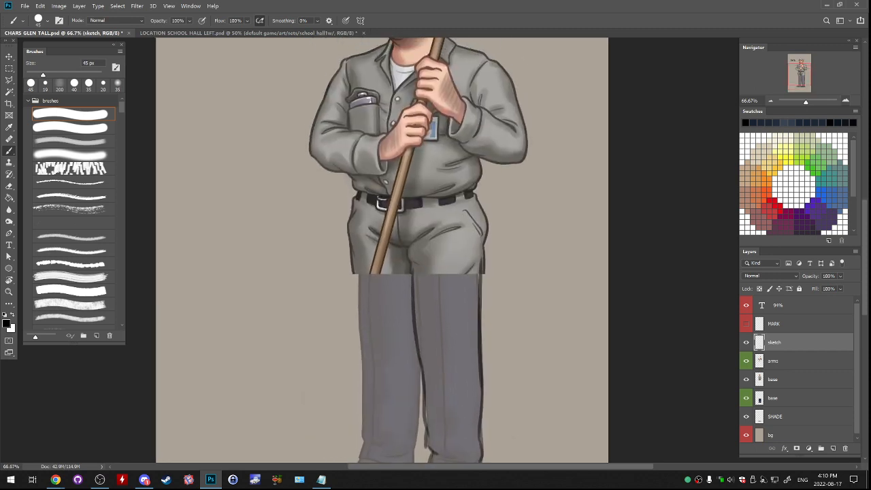
- Examine up close how the new outer leg line meets the janitor's hip
key("ctrl+plus")
key("ctrl+plus")
left_click_drag(577, 308, 497, 251)
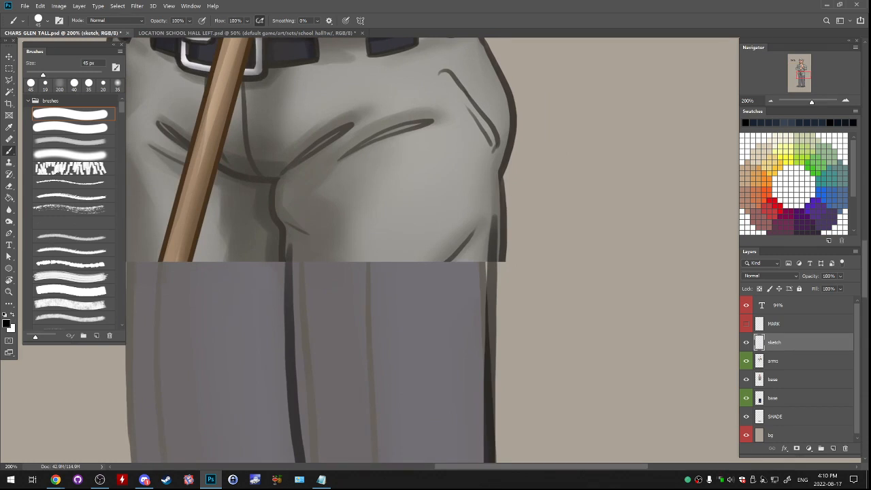
key("ctrl+z")
mouse_move(489, 268)
left_mouse_down()
mouse_move(496, 173)
mouse_move(508, 148)
mouse_move(579, 191)
left_mouse_up()
key("ctrl+z")
left_click_drag(408, 286, 585, 180)
- Sketch the outer edge of the left-hand trouser leg from the belt down to the knee, redrawing it until smooth
key("ctrl+minus")
left_click_drag(404, 151, 409, 214)
key("ctrl+z")
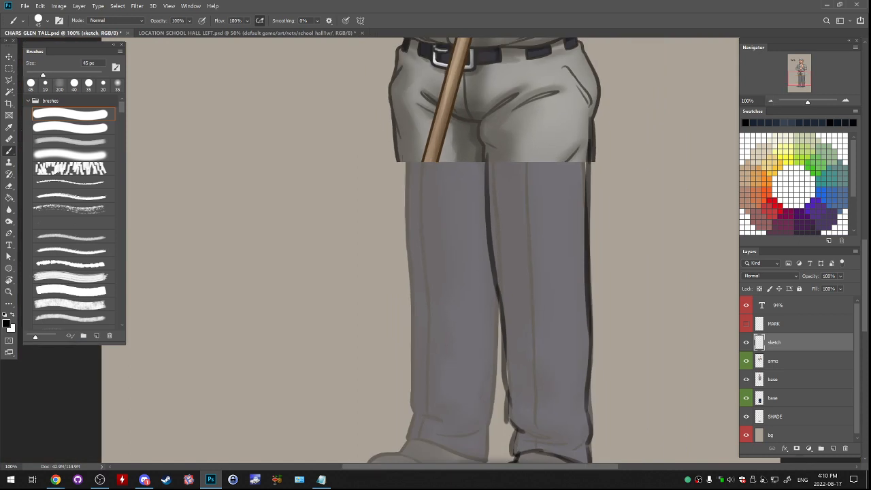
left_click_drag(405, 53, 405, 184)
key("ctrl+z")
key("ctrl+z")
left_click_drag(400, 54, 406, 194)
key("ctrl+z")
left_click_drag(400, 50, 406, 207)
left_click_drag(400, 54, 411, 308)
key("ctrl+z")
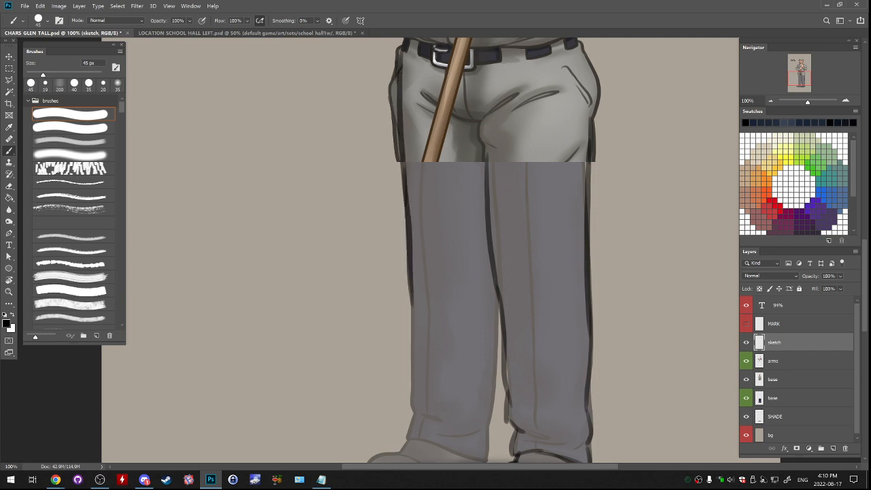
key("ctrl+z")
left_click_drag(400, 55, 411, 299)
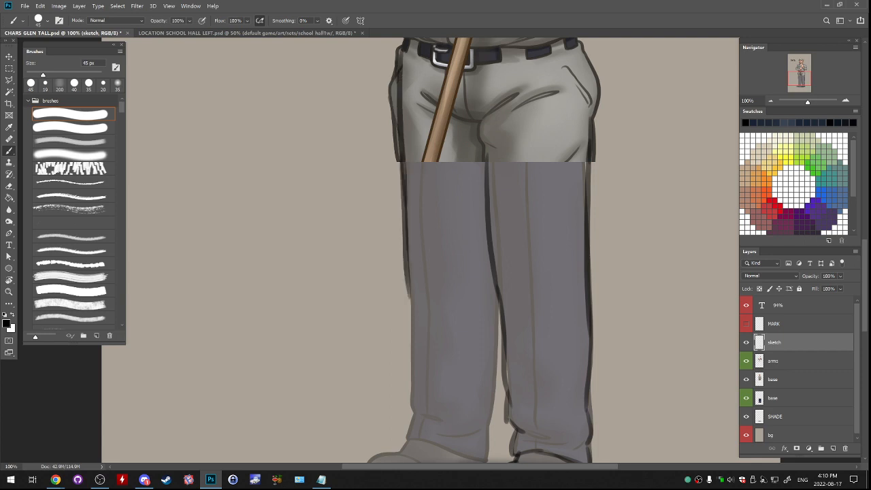
- Extend the outer edge of the left-hand trouser leg from the knee down to the bunched cuff
scroll(411, 299, "down", 3)
left_click_drag(409, 217, 417, 320)
key("ctrl+z")
key("ctrl+z")
left_click_drag(412, 271, 414, 333)
key("ctrl+z")
- Sketch the inner edge of the left-hand trouser leg from the thigh down to the shin, undoing poor strokes
key("ctrl+z")
left_click_drag(412, 266, 412, 360)
key("ctrl+z")
key("ctrl+z")
key("ctrl+z")
mouse_move(415, 329)
left_mouse_down()
mouse_move(419, 360)
mouse_move(409, 382)
left_mouse_up()
left_click_drag(497, 229, 492, 321)
key("ctrl+z")
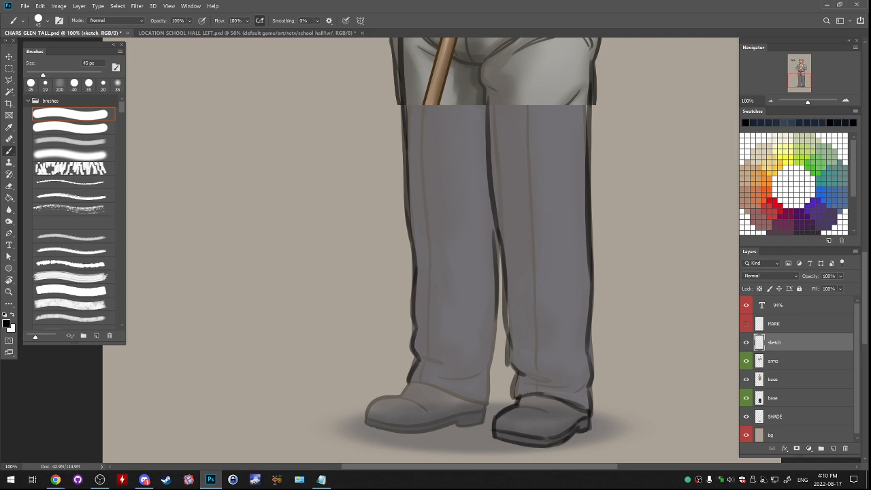
key("ctrl+z")
left_click_drag(494, 221, 496, 237)
key("ctrl+z")
left_click_drag(491, 199, 496, 332)
key("ctrl+z")
key("ctrl+z")
- Finish the inner edge of the left-hand trouser leg from the shin down to the hem above the heel
key("ctrl+z")
left_click_drag(490, 199, 492, 352)
key("ctrl+z")
left_click_drag(495, 292, 490, 347)
key("ctrl+z")
mouse_move(496, 307)
left_mouse_down()
mouse_move(486, 374)
mouse_move(484, 358)
mouse_move(481, 366)
left_mouse_up()
key("ctrl+z")
- Draw the cuff folds and the slanted hem line of the left-hand trouser leg above the shoe
key("ctrl+z")
left_click_drag(495, 323, 487, 391)
key("ctrl+z")
key("ctrl+z")
key("ctrl+z")
left_click_drag(488, 361, 486, 409)
key("ctrl+z")
mouse_move(417, 359)
left_mouse_down()
mouse_move(477, 383)
mouse_move(480, 373)
mouse_move(552, 378)
mouse_move(537, 374)
mouse_move(581, 387)
left_mouse_up()
key("ctrl+z")
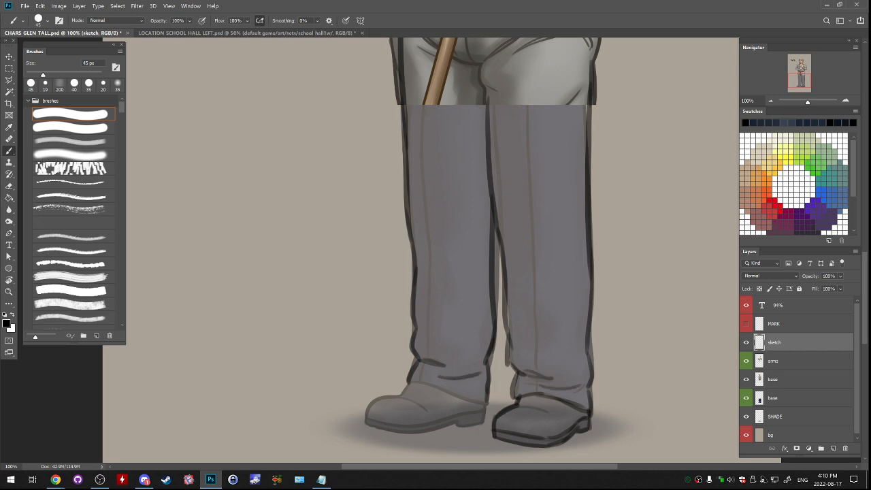
left_click_drag(411, 384, 464, 396)
key("ctrl+z")
key("ctrl+z")
left_click_drag(414, 380, 456, 394)
key("ctrl+z")
left_click_drag(410, 379, 481, 403)
- Outline the left-hand shoe in black, including its toe, upper, sole and heel, retrying strokes where needed
key("ctrl+z")
mouse_move(407, 393)
left_mouse_down()
mouse_move(371, 402)
mouse_move(366, 420)
mouse_move(431, 433)
mouse_move(483, 422)
left_mouse_up()
key("ctrl+z")
key("ctrl+z")
key("ctrl+z")
left_click_drag(369, 413, 419, 423)
key("ctrl+z")
key("ctrl+z")
key("ctrl+z")
mouse_move(368, 416)
left_mouse_down()
mouse_move(414, 427)
mouse_move(486, 408)
left_mouse_up()
key("ctrl+z")
left_click_drag(399, 398, 429, 411)
left_click_drag(507, 409, 550, 406)
key("ctrl+z")
key("ctrl+z")
key("ctrl+z")
key("ctrl+z")
key("ctrl+z")
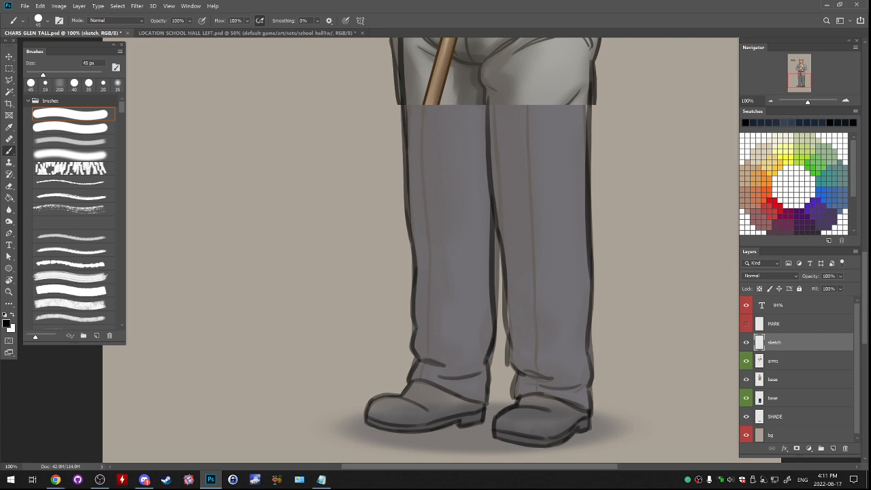
left_click_drag(435, 205, 409, 294)
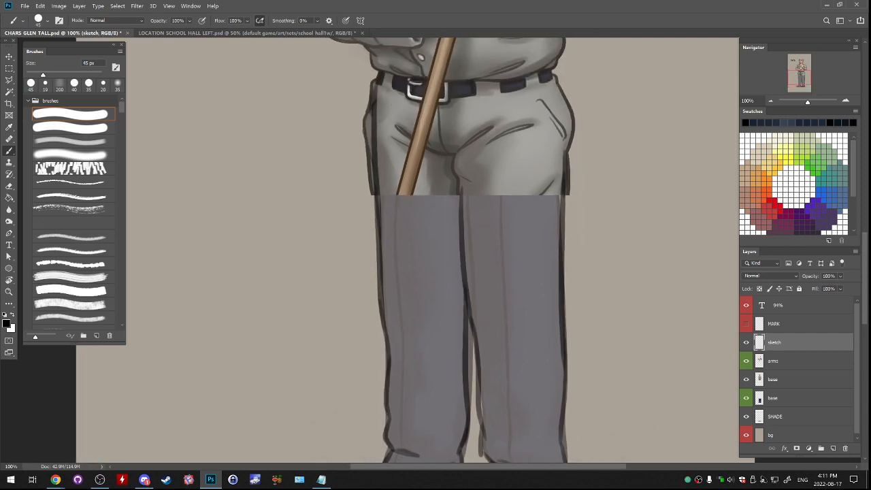
key("ctrl+minus")
left_click_drag(409, 294, 447, 282)
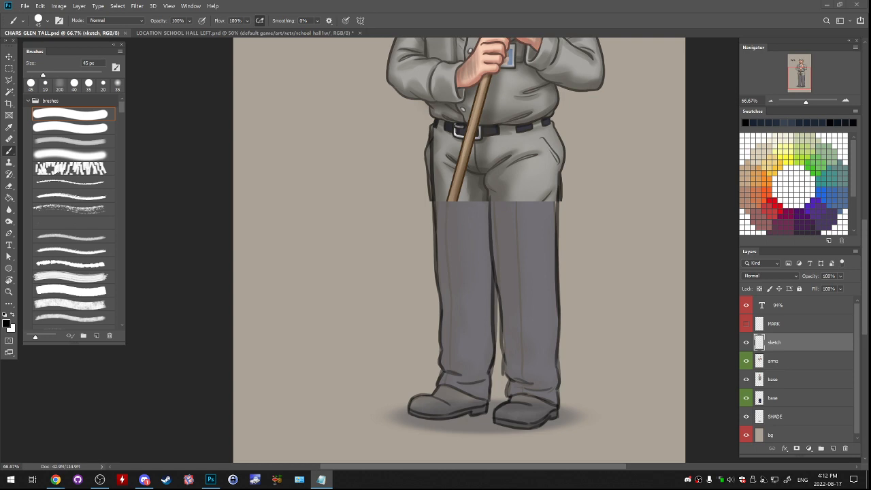
- Draw a red heart with a 70 px brush on the background below the 94% text, beside the janitor
left_click_drag(470, 163, 421, 371)
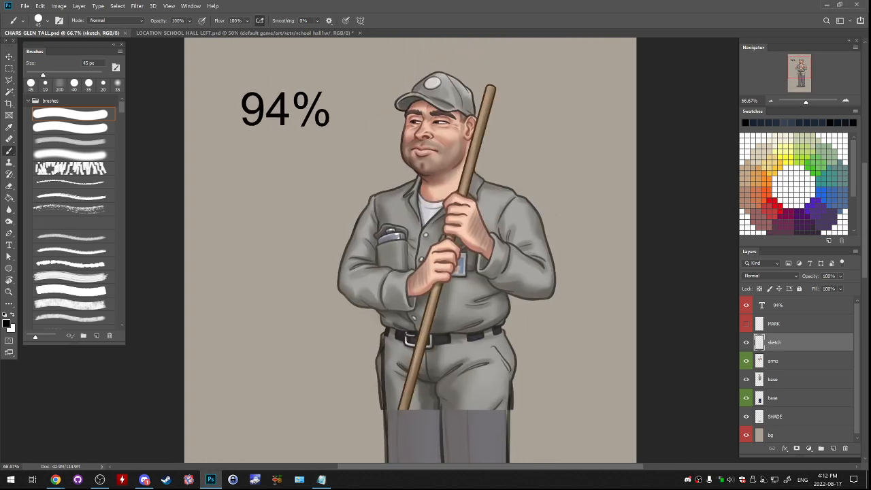
left_click(45, 84)
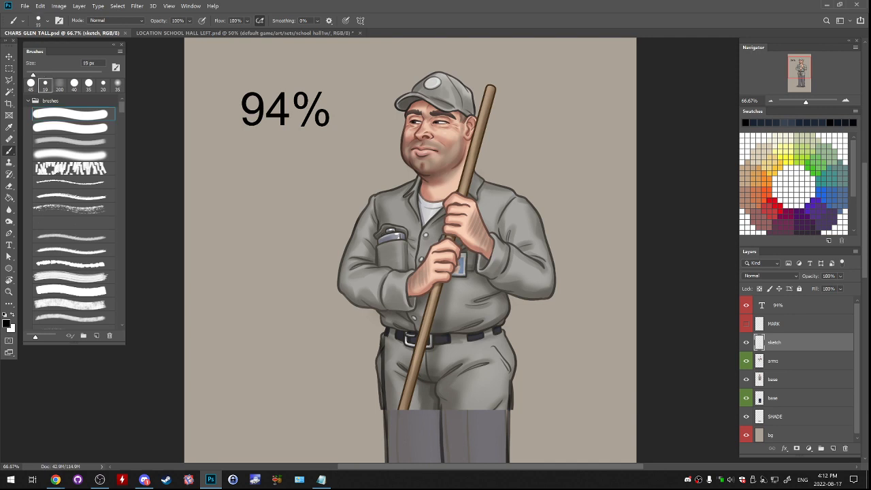
left_click(774, 204)
left_click_drag(233, 232, 257, 295)
key("ctrl+z")
key("bracketright")
key("bracketright")
key("bracketright")
key("bracketright")
key("bracketright")
key("bracketright")
key("bracketright")
key("bracketright")
key("bracketright")
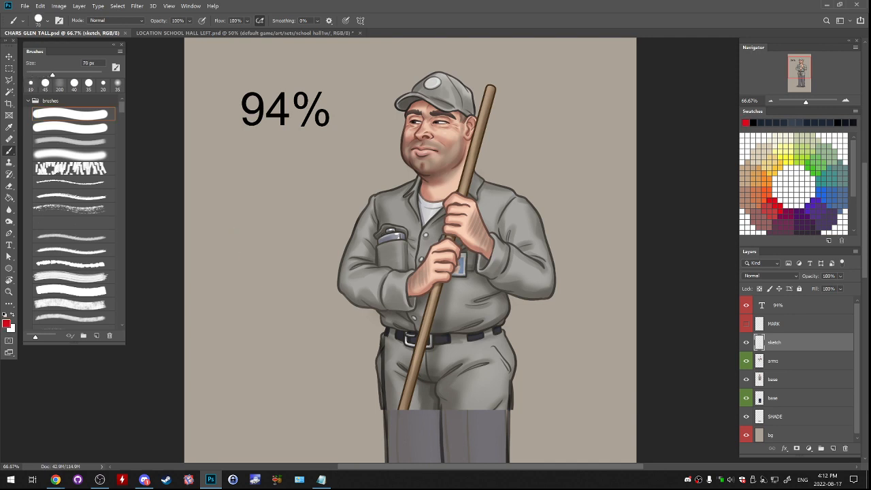
key("ctrl+z")
mouse_move(264, 282)
left_mouse_down()
mouse_move(247, 249)
mouse_move(272, 289)
left_mouse_up()
key("ctrl+z")
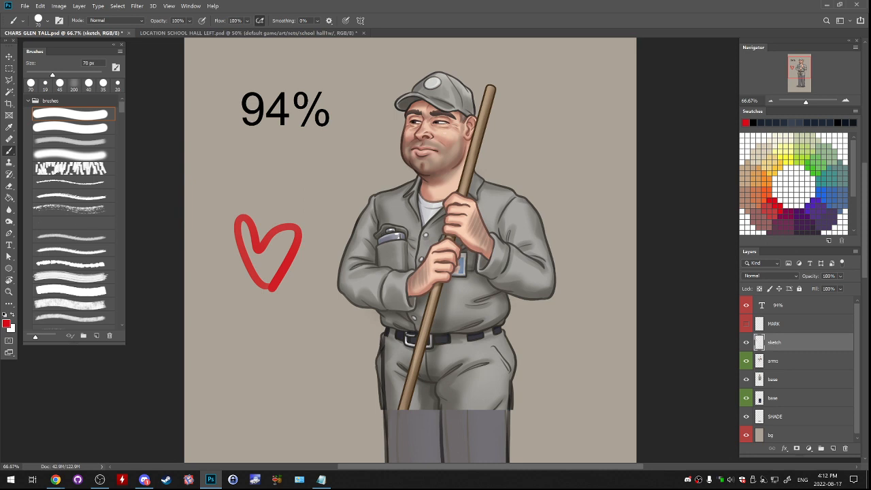
key("alt+Tab")
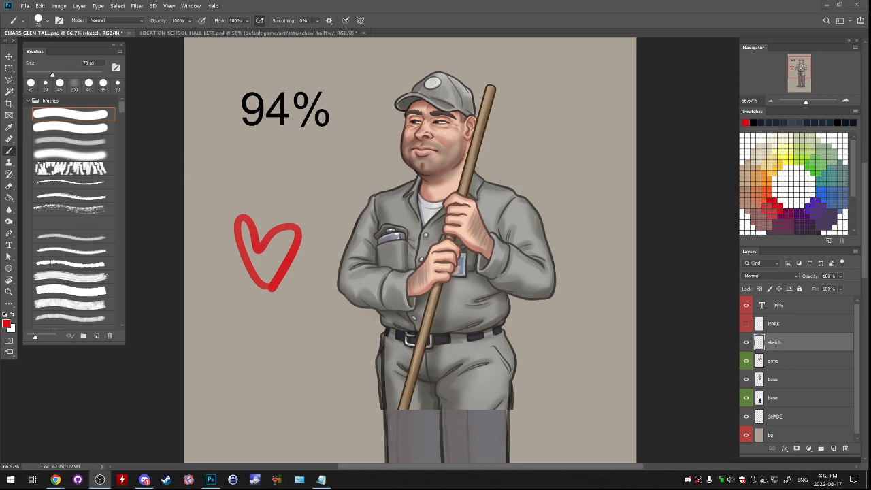
key("alt+Tab")
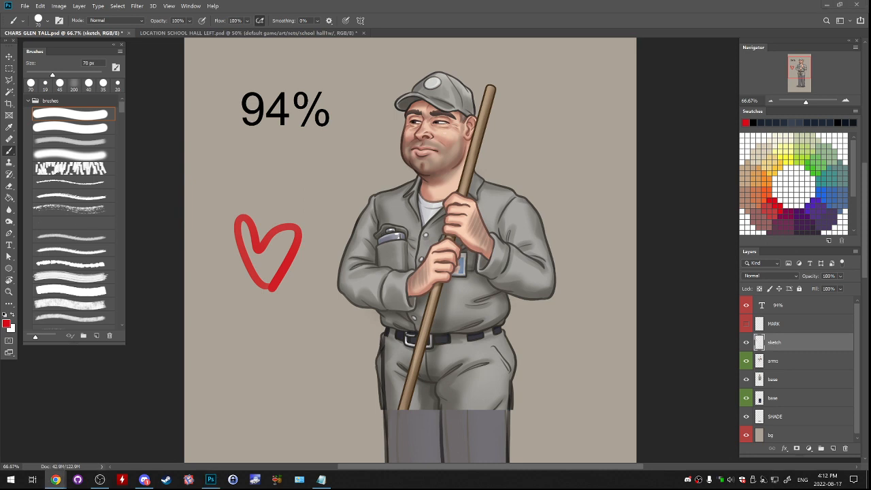